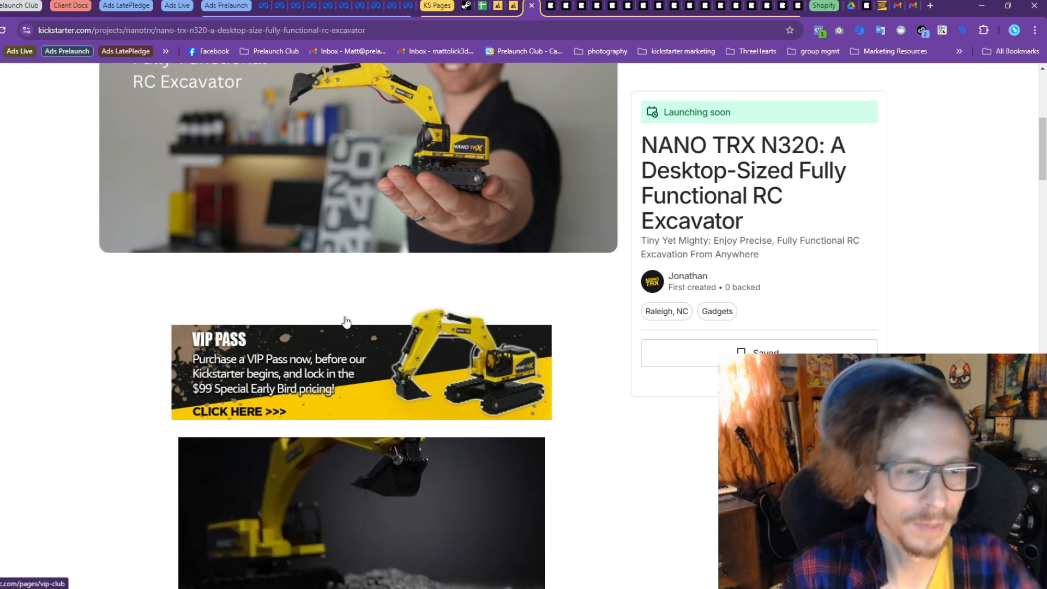
Examine the VIP Pass banner on the NANO TRX N320 Kickstarter pre-launch page
{"action": "left_click", "coordinate": [364, 341]}
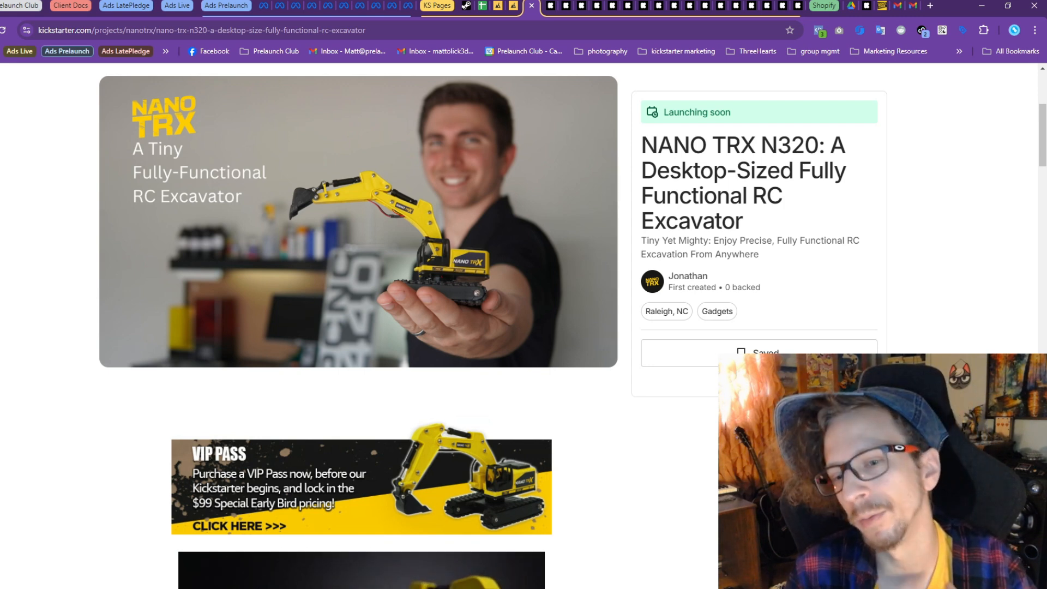
{"action": "scroll", "coordinate": [602, 370], "scroll_direction": "down", "scroll_amount": 3}
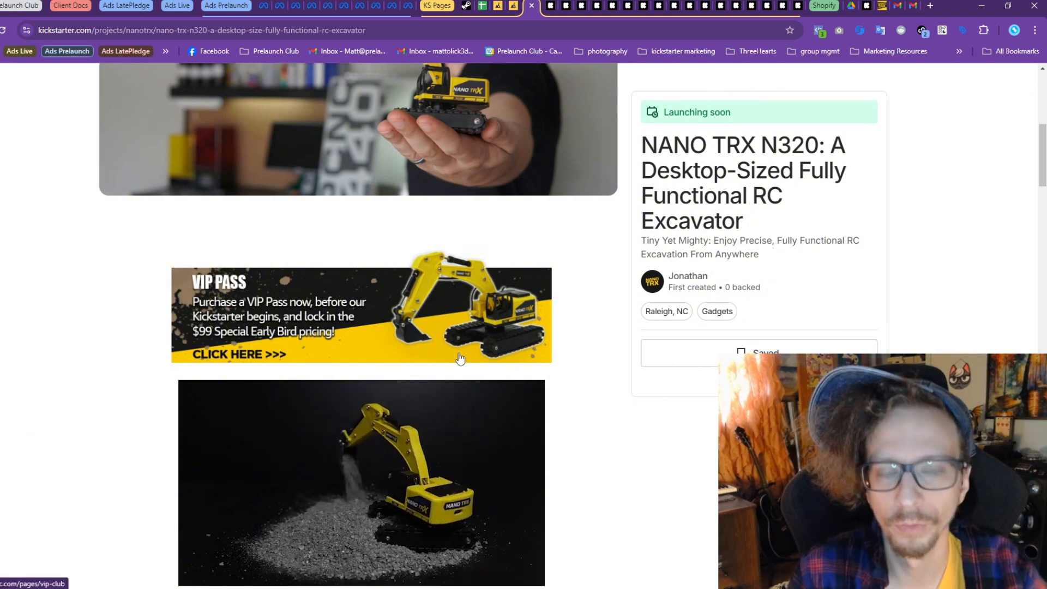
{"action": "scroll", "coordinate": [577, 402], "scroll_direction": "up", "scroll_amount": 3}
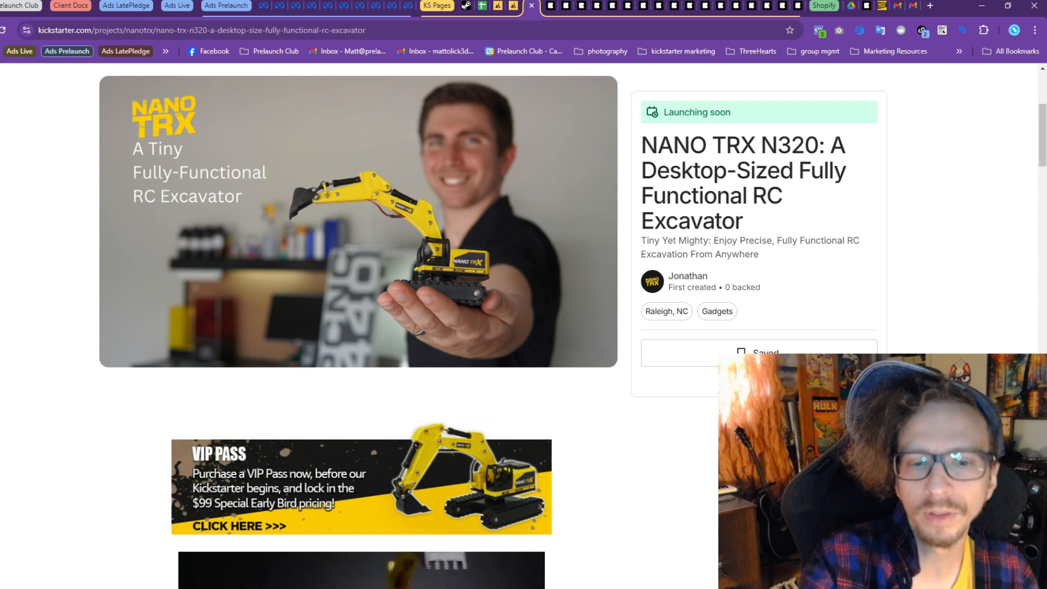
{"action": "scroll", "coordinate": [574, 403], "scroll_direction": "down", "scroll_amount": 2}
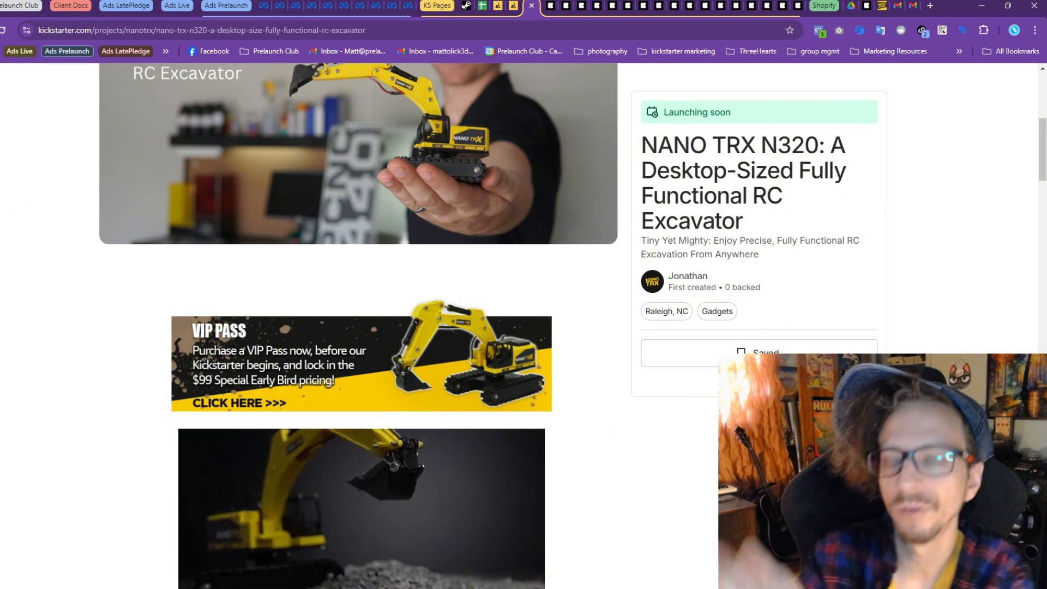
Switch to Ads Manager and compare the cost per purchase of the KS Prelaunch Sales and Leads campaigns
{"action": "left_click", "coordinate": [264, 6]}
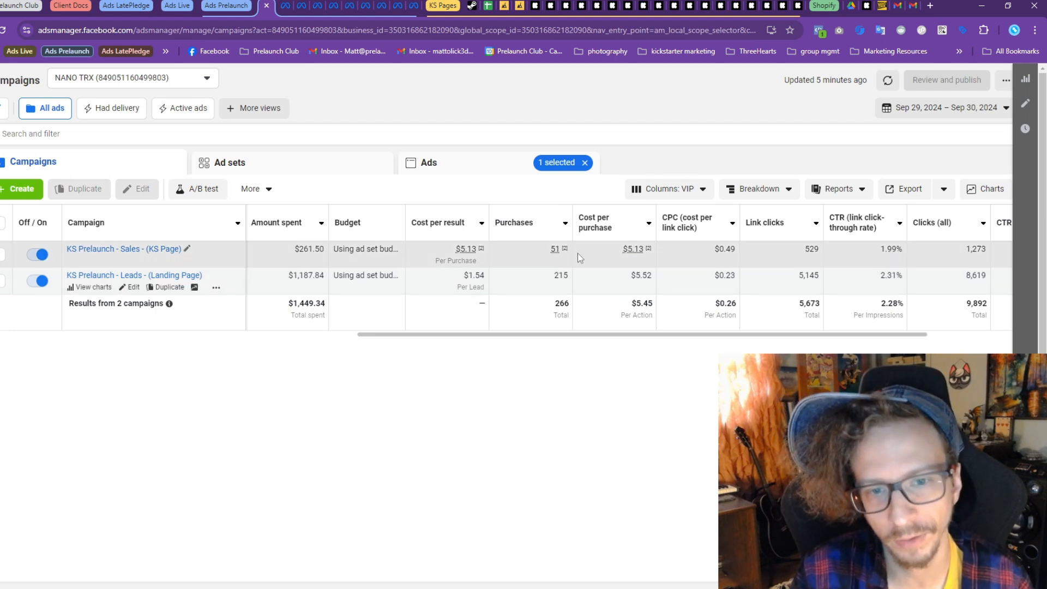
{"action": "left_click_drag", "start_coordinate": [624, 250], "coordinate": [645, 289]}
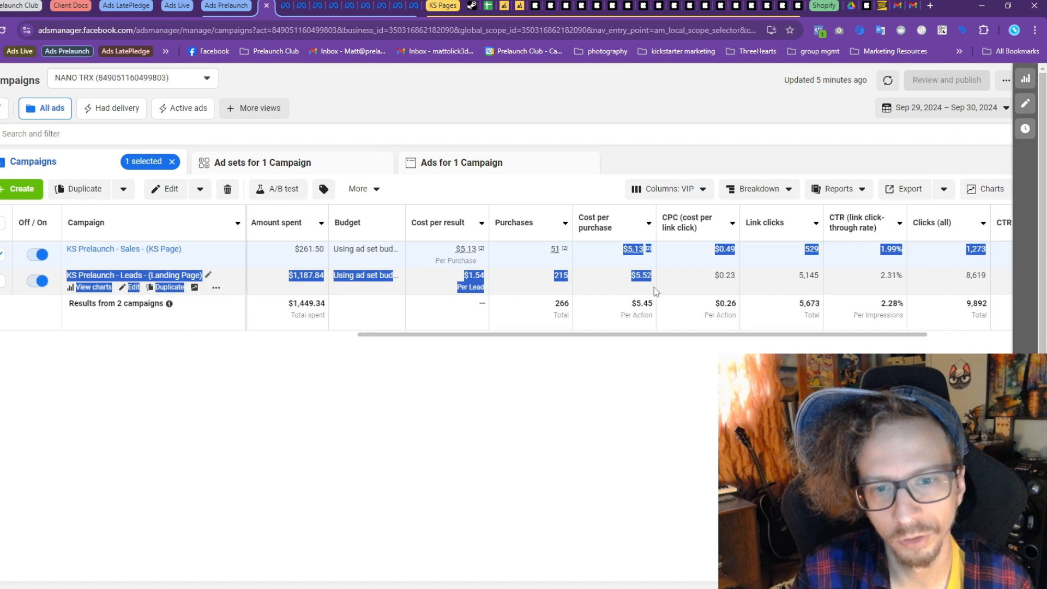
{"action": "left_click", "coordinate": [653, 286]}
{"action": "mouse_move", "coordinate": [565, 249]}
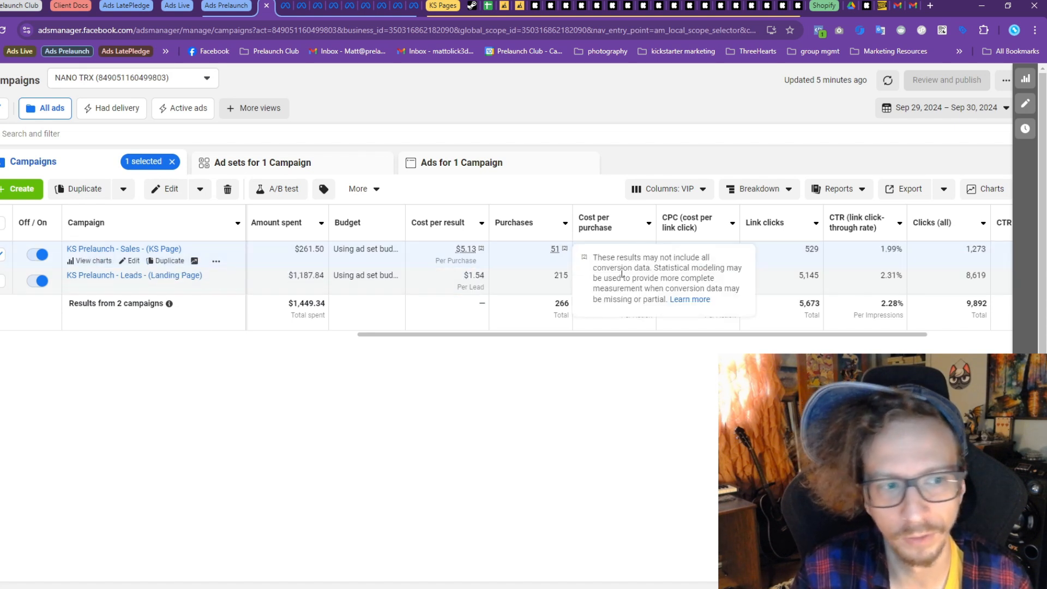
{"action": "left_click", "coordinate": [1, 254]}
Open the ad sets of the KS Prelaunch - Leads campaign and compare the cost per purchase of both Leads - USA - LP ad sets
{"action": "left_click", "coordinate": [2, 281]}
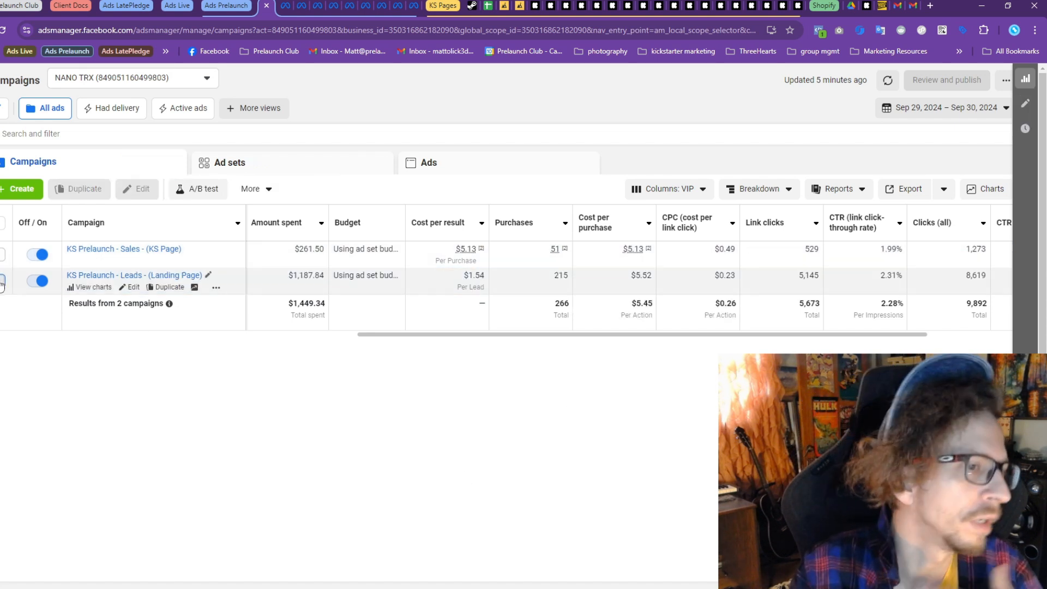
{"action": "left_click", "coordinate": [302, 172]}
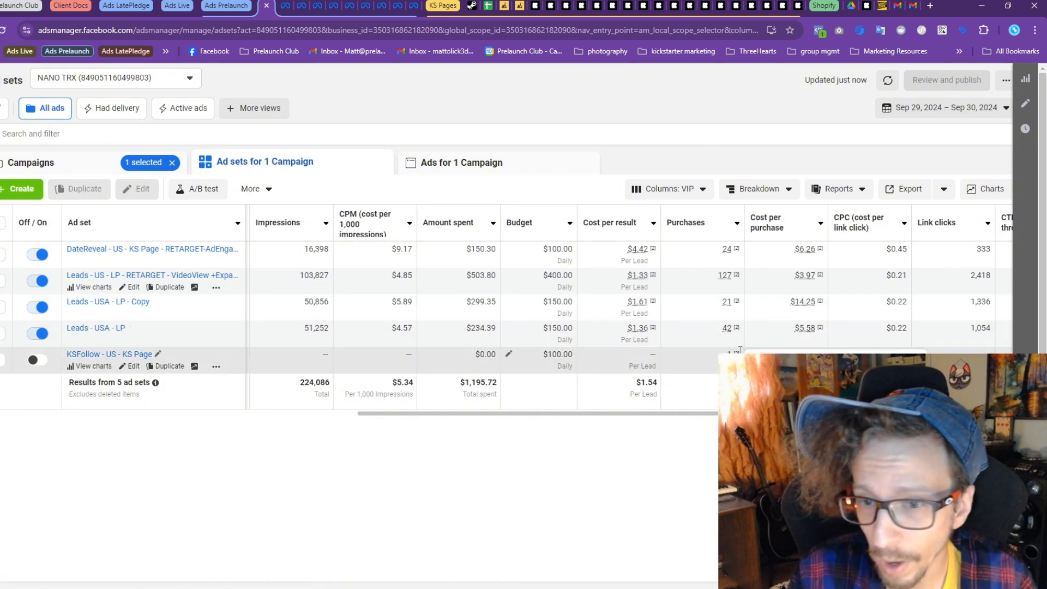
{"action": "left_click_drag", "start_coordinate": [792, 329], "coordinate": [812, 329]}
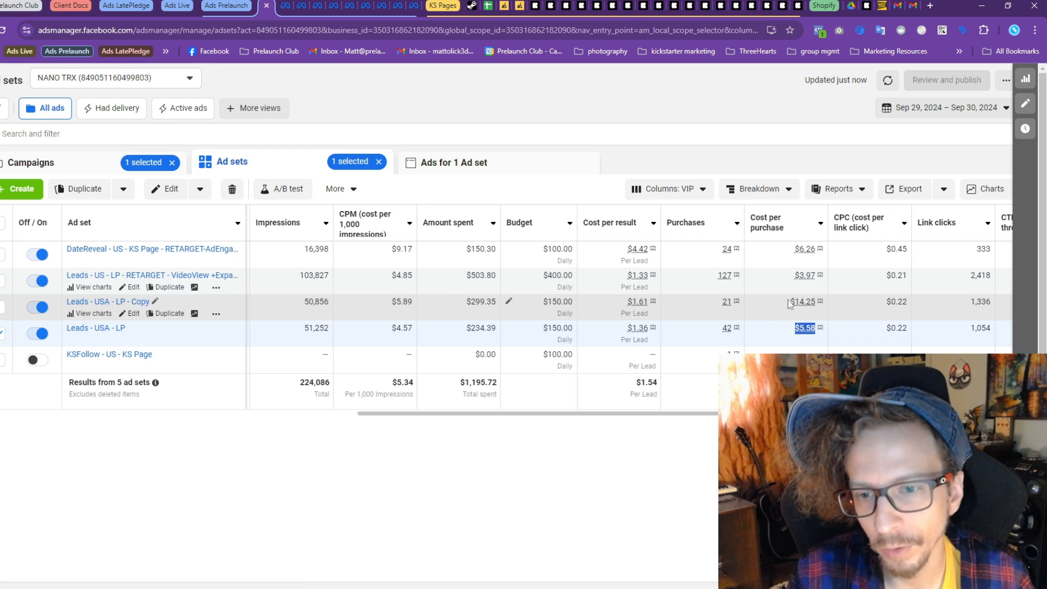
{"action": "left_click_drag", "start_coordinate": [790, 302], "coordinate": [816, 301]}
Check the ad set results over the maximum date range and return the range to Sep 29 – Sep 30, 2024
{"action": "left_click", "coordinate": [918, 113]}
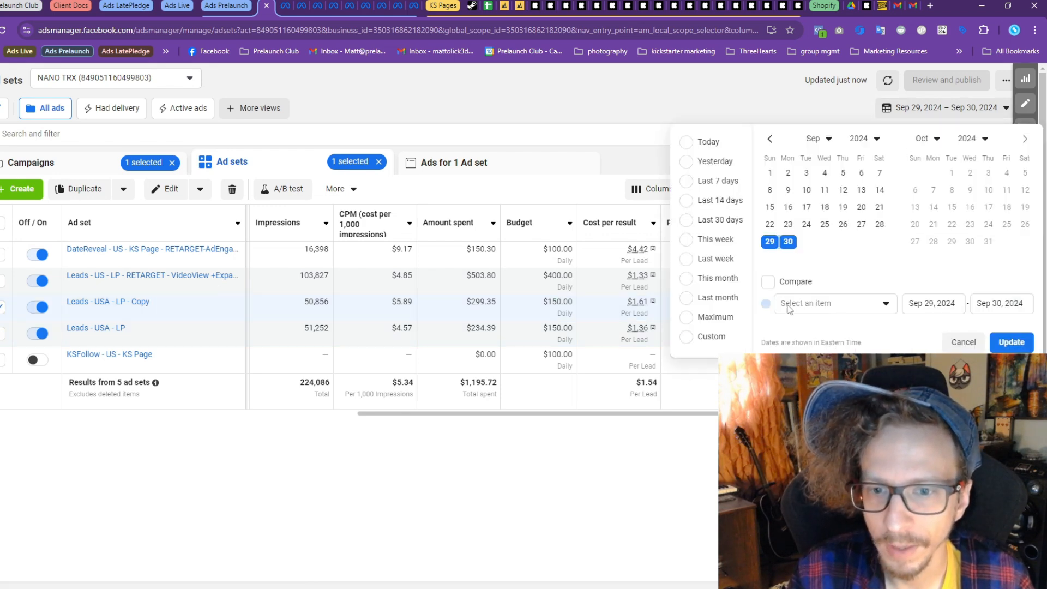
{"action": "left_click", "coordinate": [711, 318]}
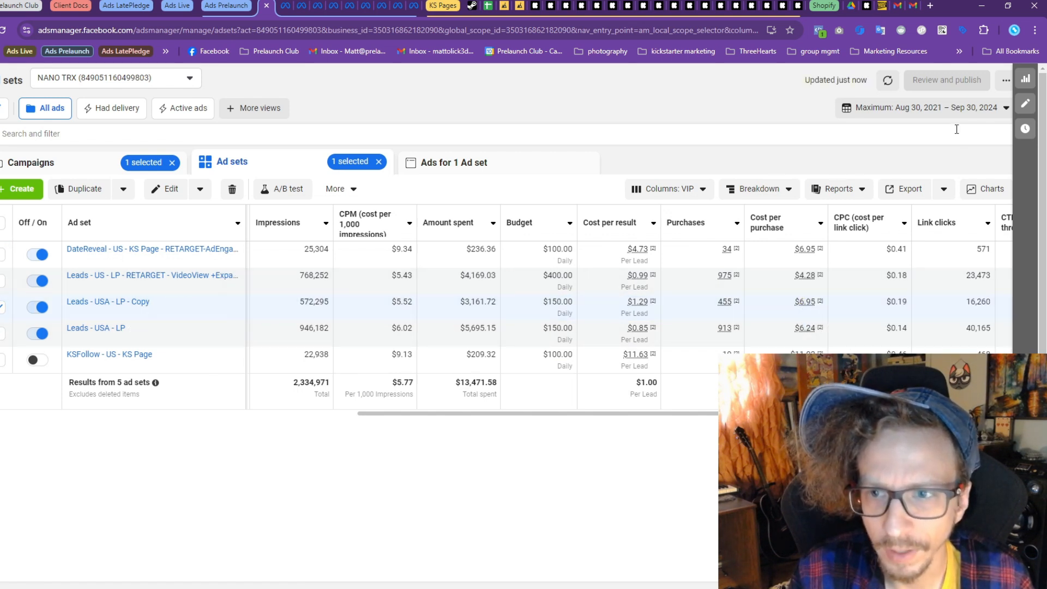
{"action": "left_click", "coordinate": [921, 107]}
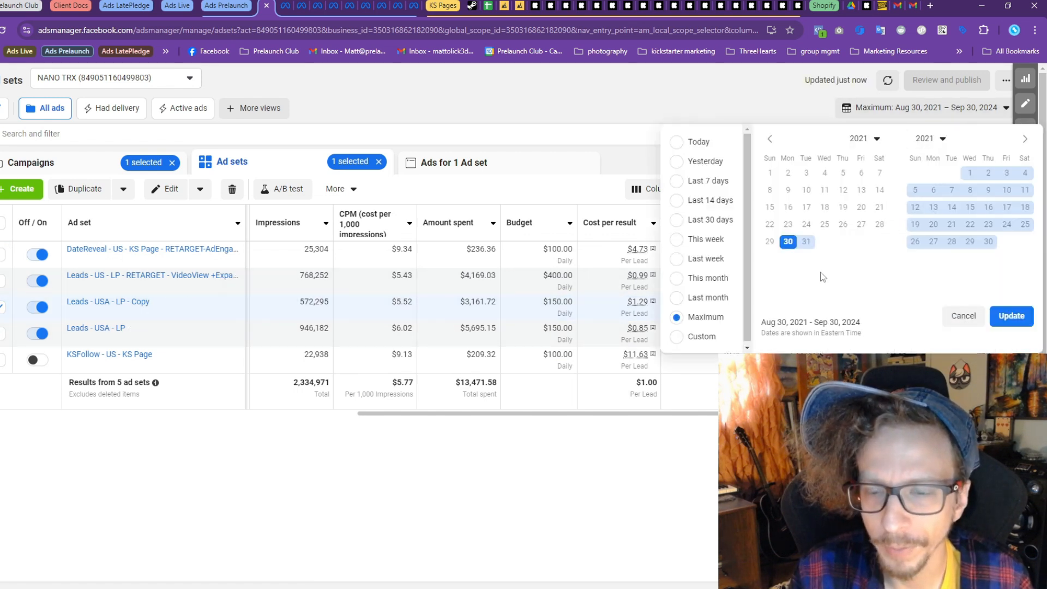
{"action": "left_click", "coordinate": [699, 163]}
{"action": "left_click", "coordinate": [905, 108]}
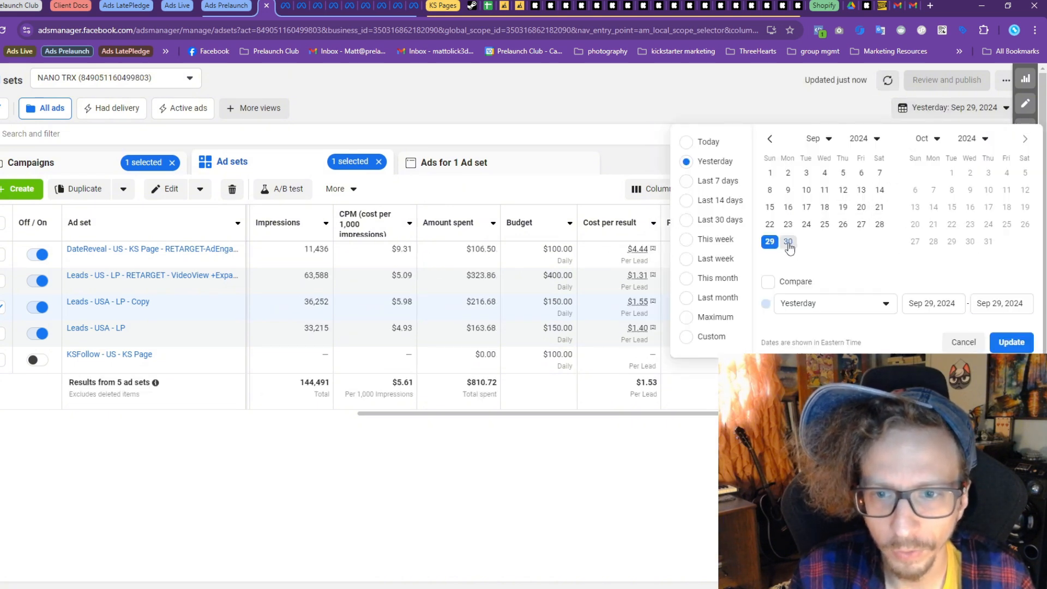
{"action": "left_click", "coordinate": [788, 241]}
{"action": "left_click", "coordinate": [1010, 342]}
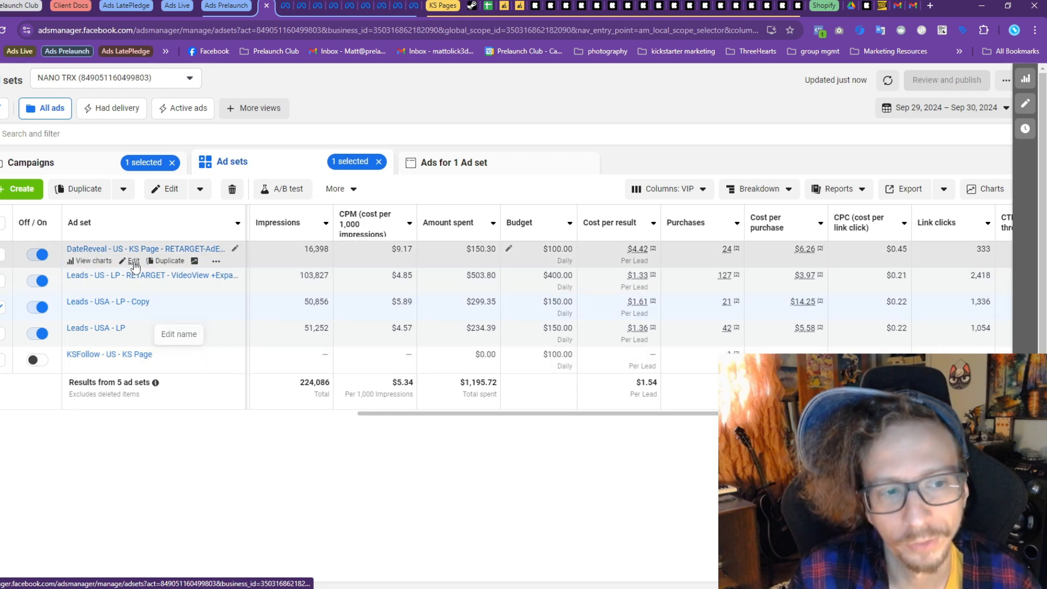
Examine the cost per purchase of the Leads - US - LP - RETARGET - VideoView +Expansion ad set
{"action": "left_click", "coordinate": [3, 307]}
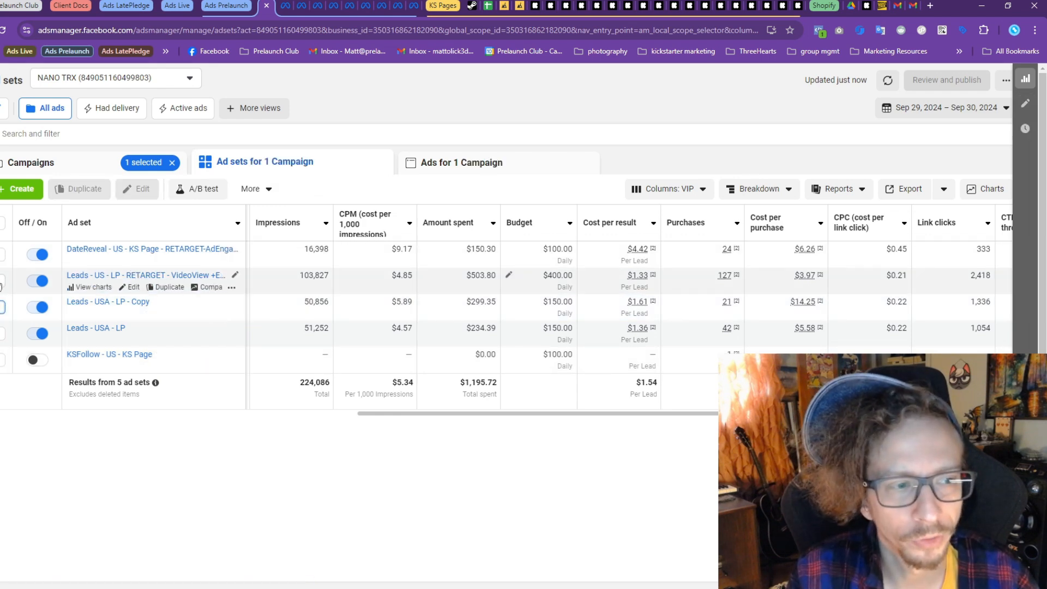
{"action": "left_click", "coordinate": [3, 281]}
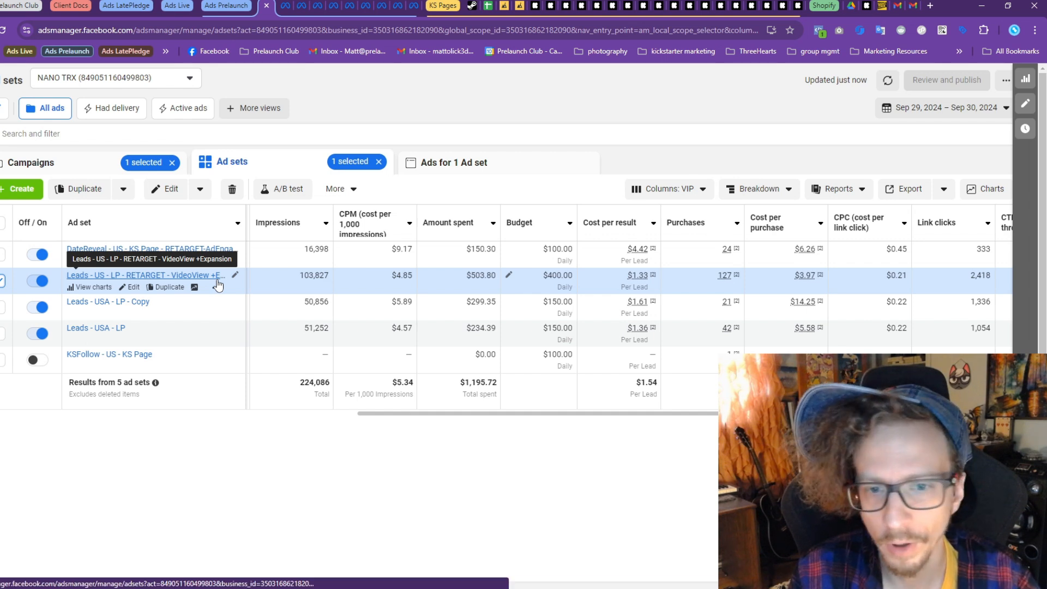
{"action": "double_click", "coordinate": [798, 276]}
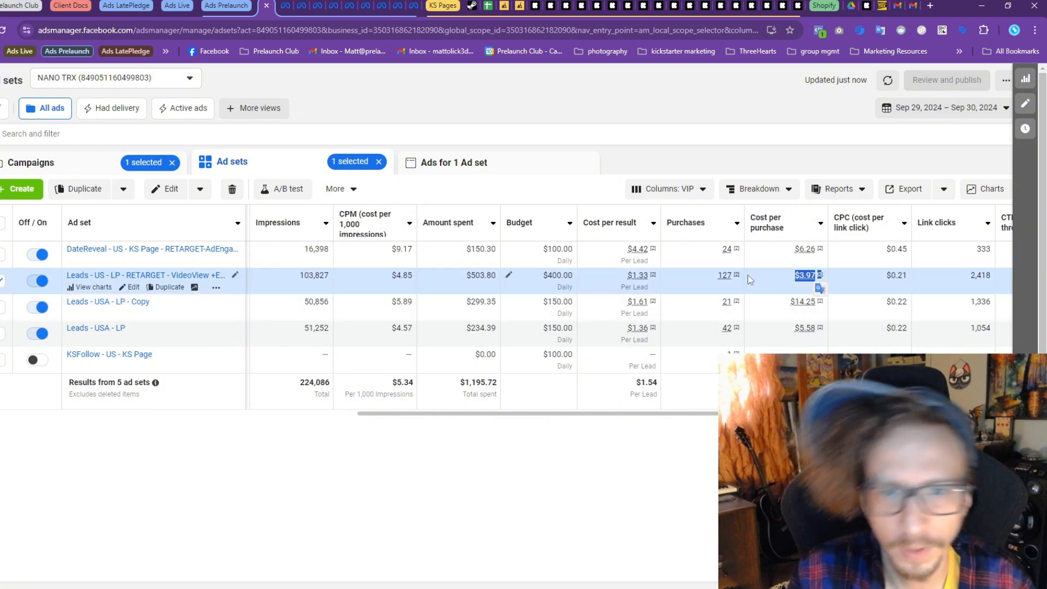
{"action": "left_click", "coordinate": [3, 281]}
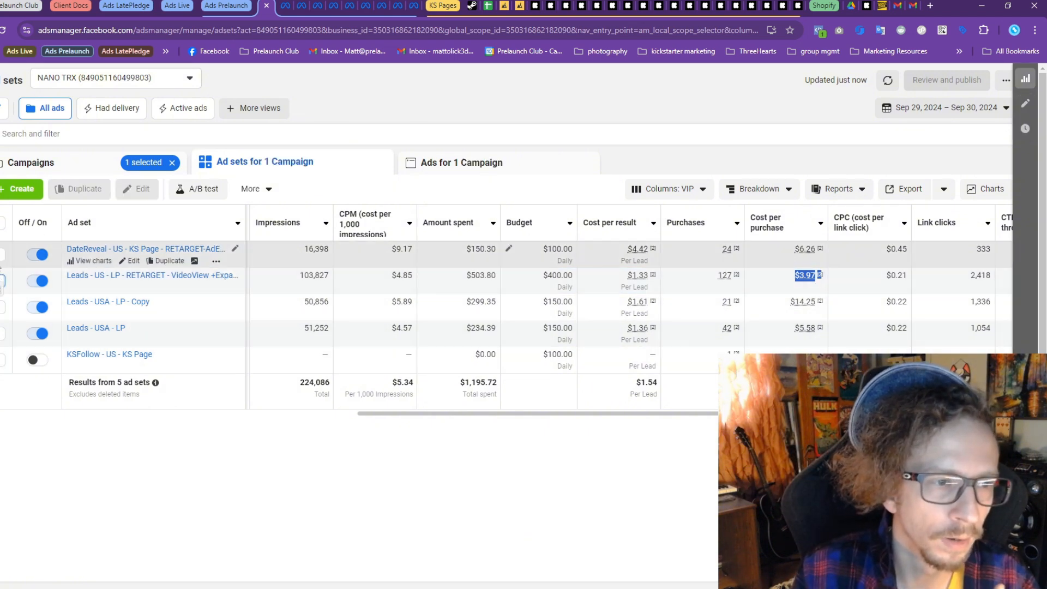
Open the DateReveal - US - KS Page - RETARGET ad set for editing and review its budget, audience and placements
{"action": "left_click", "coordinate": [2, 254]}
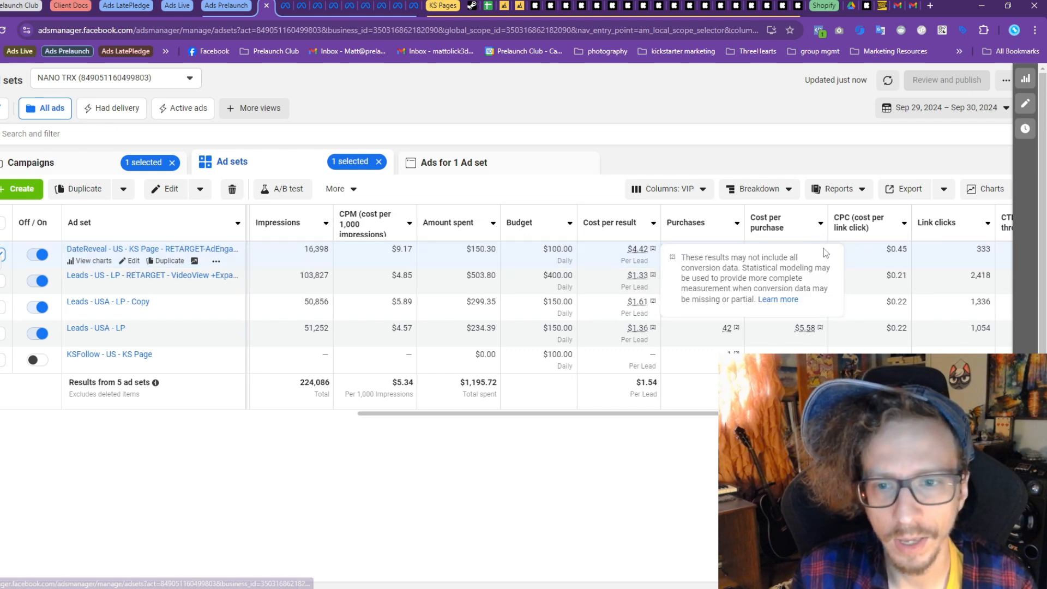
{"action": "left_click", "coordinate": [133, 261]}
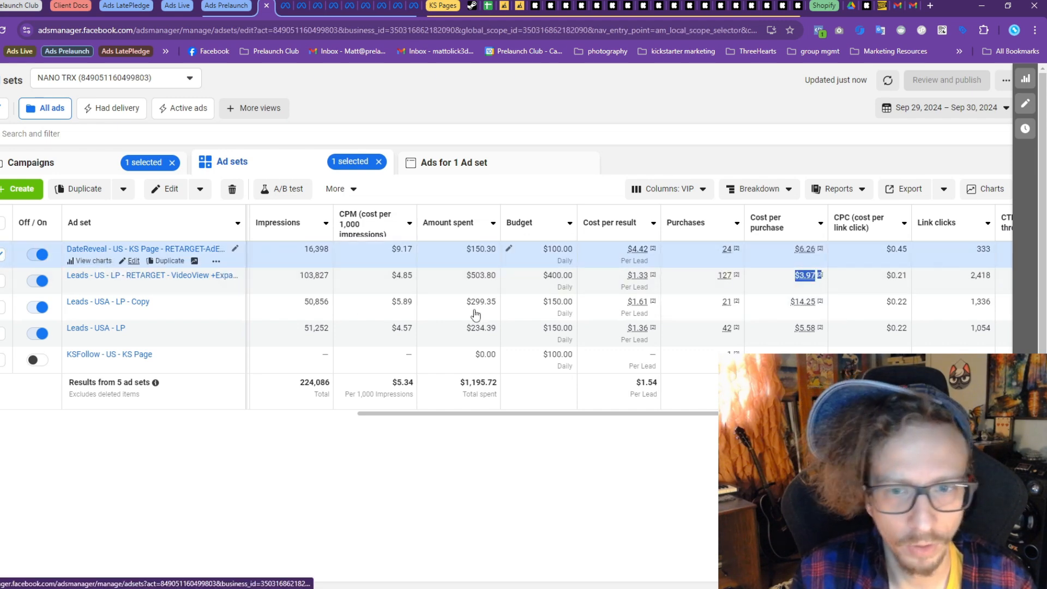
{"action": "scroll", "coordinate": [769, 347], "scroll_direction": "down", "scroll_amount": 12}
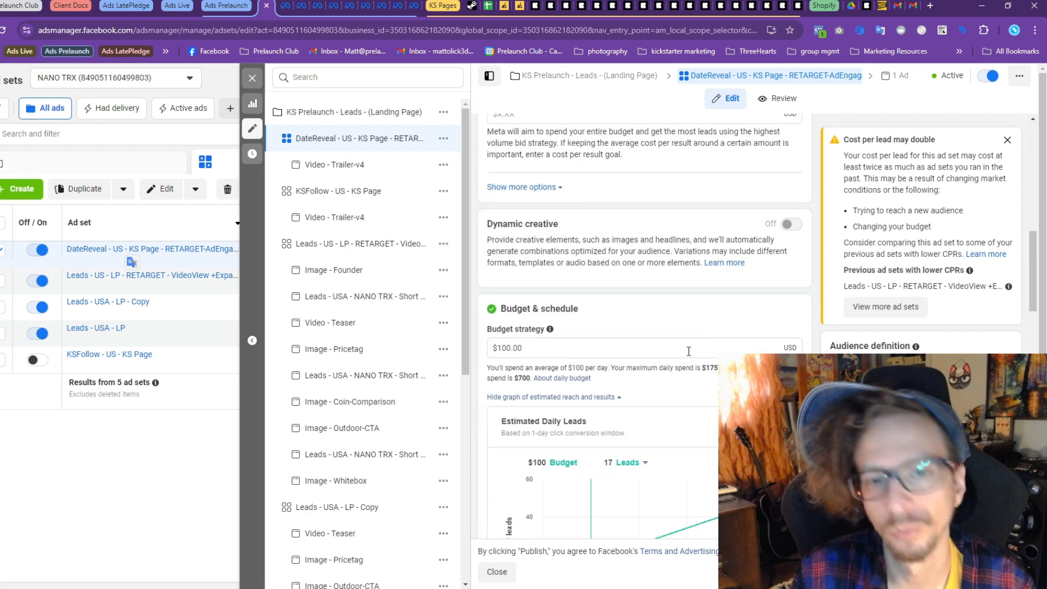
{"action": "scroll", "coordinate": [688, 349], "scroll_direction": "down", "scroll_amount": 7}
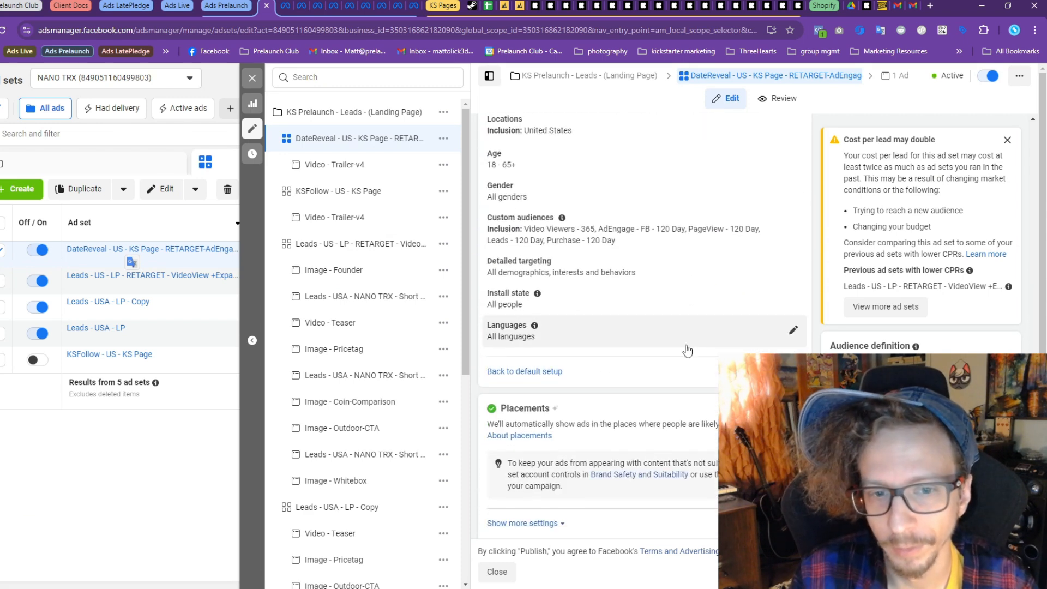
{"action": "scroll", "coordinate": [687, 351], "scroll_direction": "up", "scroll_amount": 1}
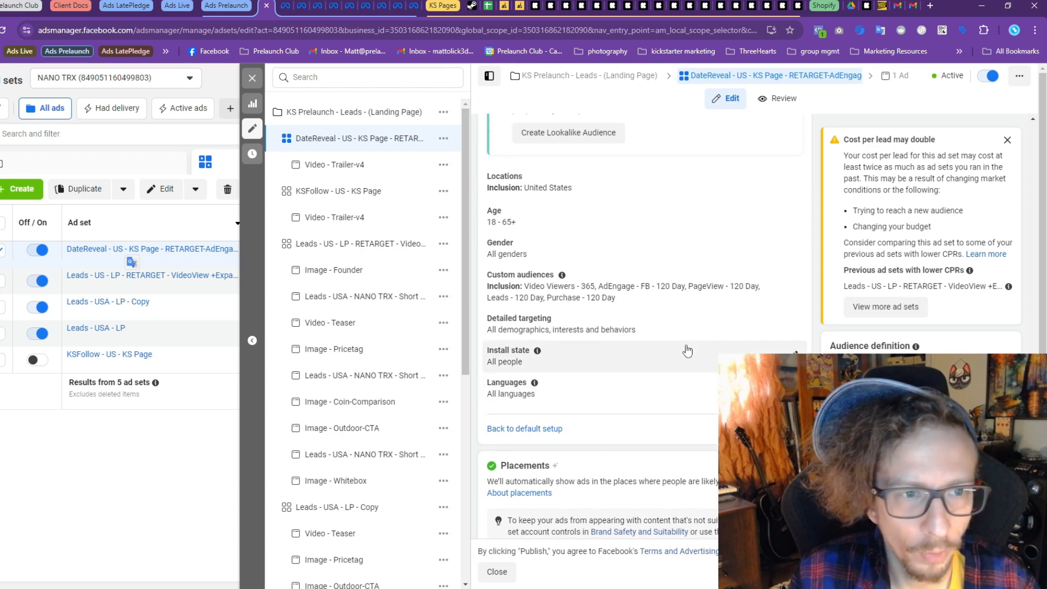
{"action": "scroll", "coordinate": [632, 296], "scroll_direction": "up", "scroll_amount": 5}
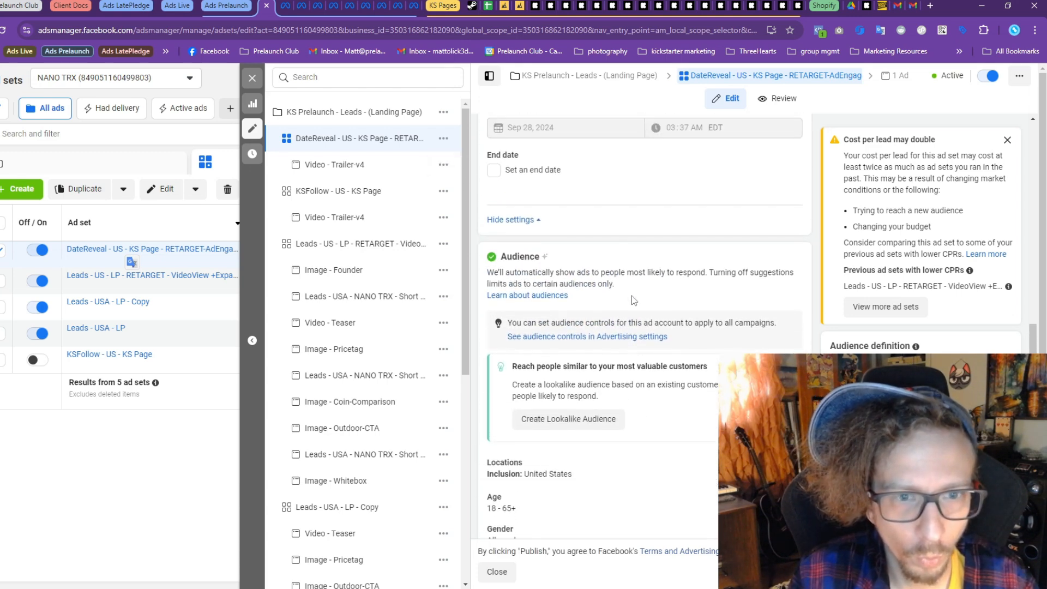
{"action": "scroll", "coordinate": [631, 296], "scroll_direction": "down", "scroll_amount": 1}
Open the Video - Trailer-v4 ad in the DateReveal ad set and review its media and primary texts
{"action": "left_click", "coordinate": [345, 164]}
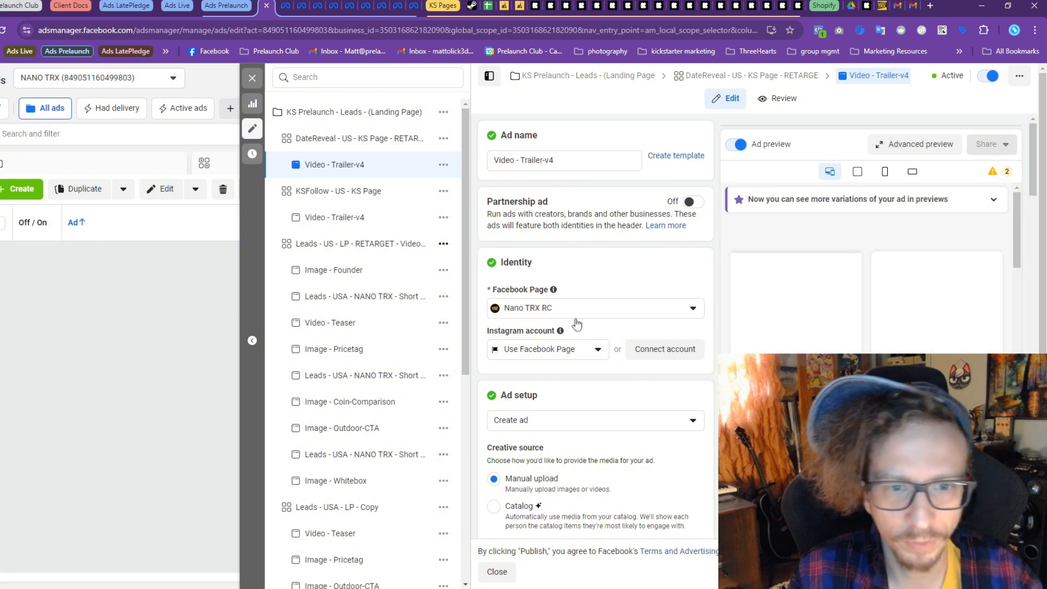
{"action": "scroll", "coordinate": [610, 327], "scroll_direction": "down", "scroll_amount": 12}
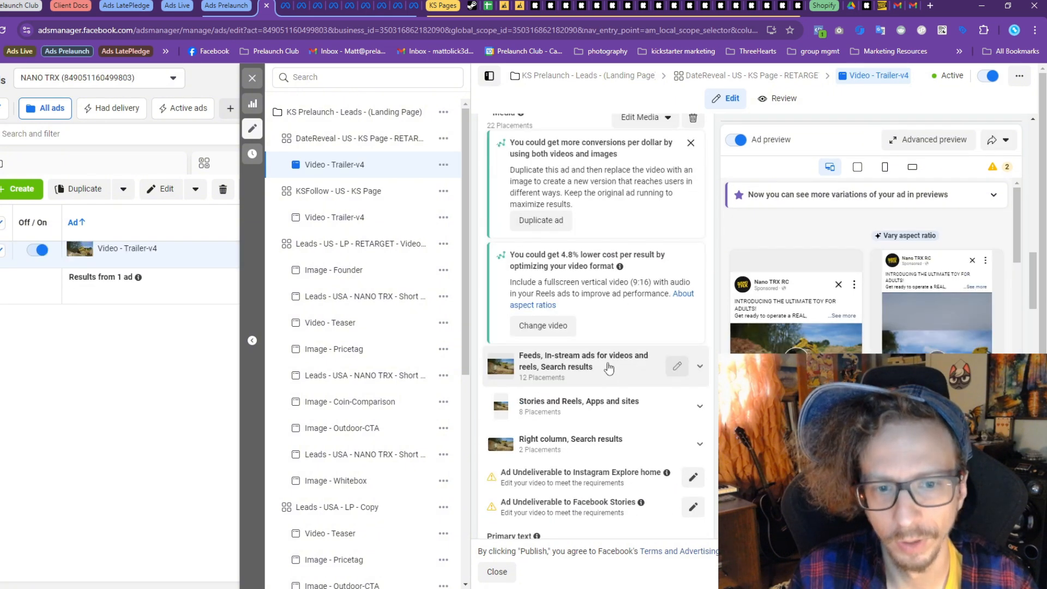
{"action": "scroll", "coordinate": [609, 369], "scroll_direction": "down", "scroll_amount": 6}
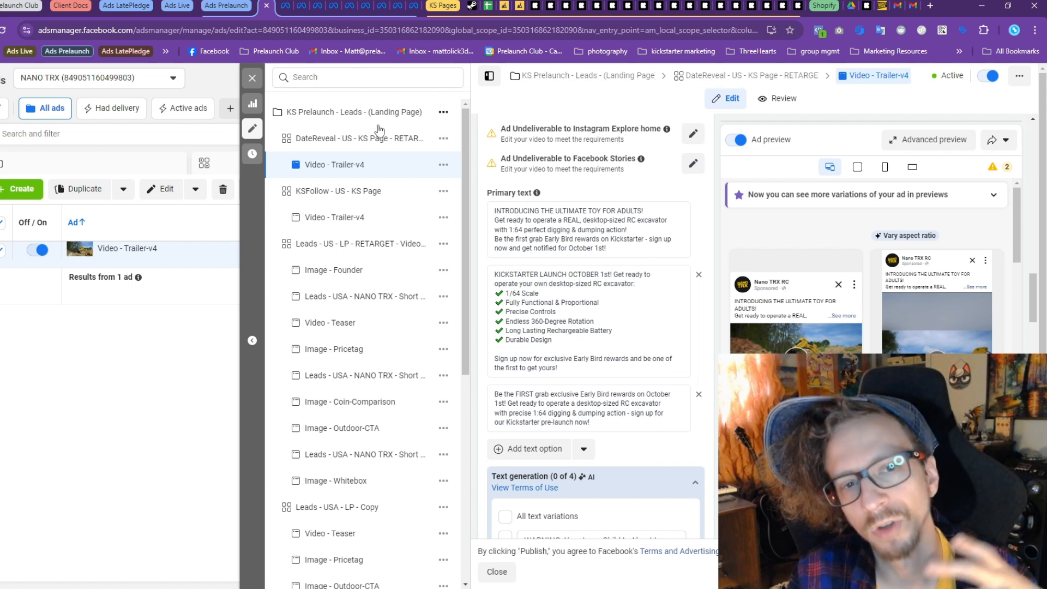
Return to the DateReveal ad set's settings and examine its included custom audiences
{"action": "left_click", "coordinate": [409, 140]}
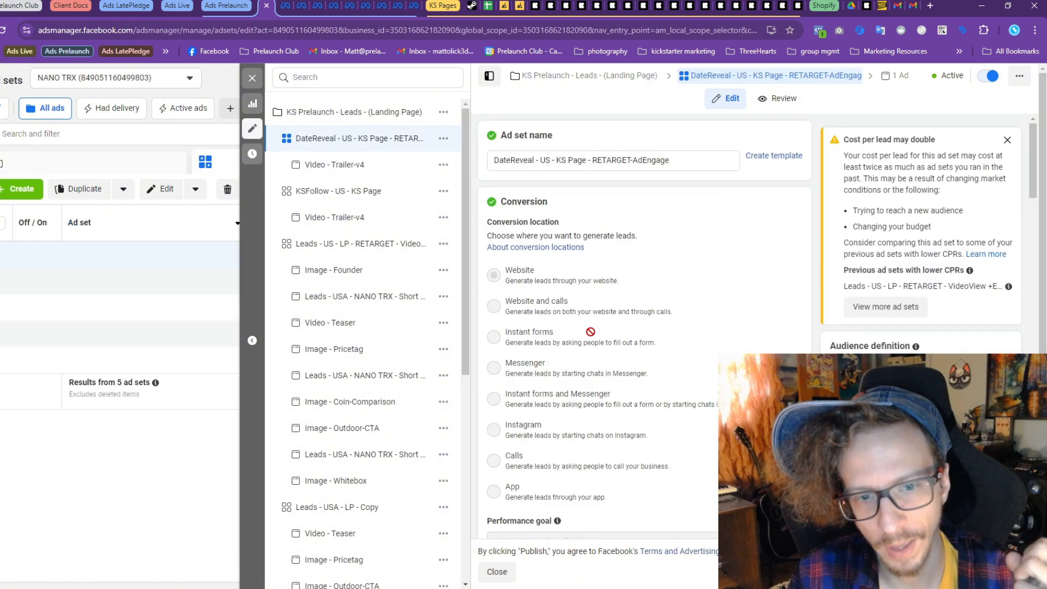
{"action": "scroll", "coordinate": [611, 350], "scroll_direction": "down", "scroll_amount": 15}
{"action": "scroll", "coordinate": [611, 351], "scroll_direction": "down", "scroll_amount": 4}
{"action": "scroll", "coordinate": [612, 355], "scroll_direction": "up", "scroll_amount": 6}
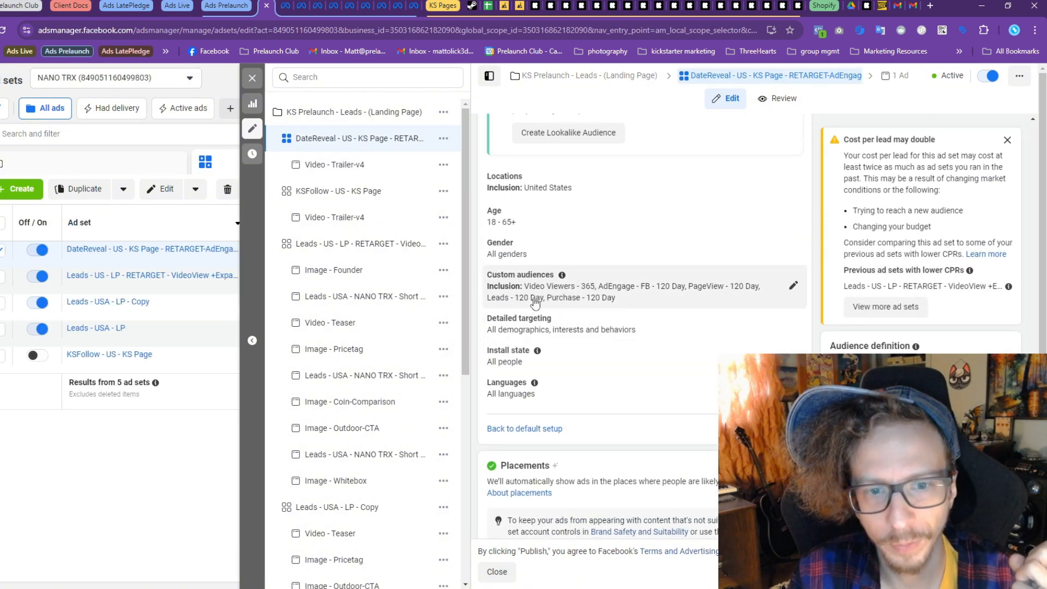
Examine the October 1st launch date wording in the primary texts and headlines of the DateReveal ad set's Video - Trailer-v4 ad
{"action": "left_click", "coordinate": [363, 165]}
{"action": "scroll", "coordinate": [622, 360], "scroll_direction": "down", "scroll_amount": 12}
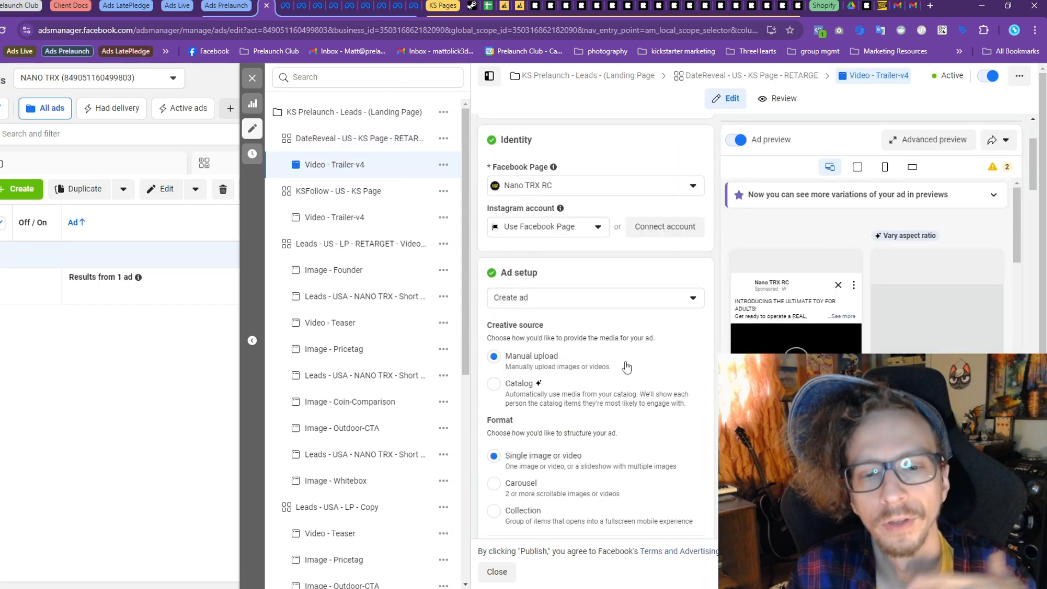
{"action": "scroll", "coordinate": [626, 362], "scroll_direction": "down", "scroll_amount": 4}
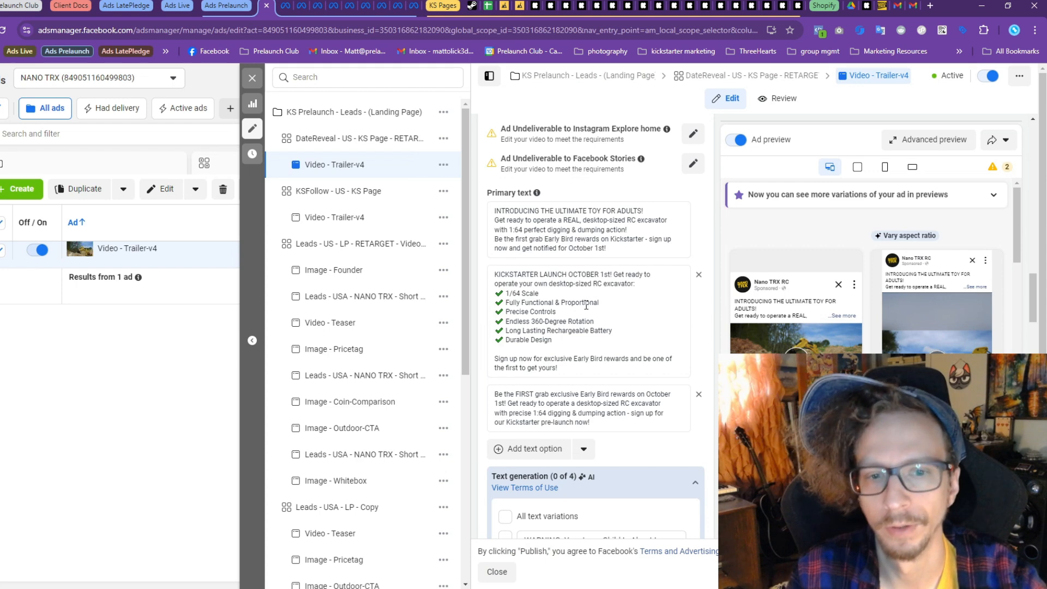
{"action": "left_click", "coordinate": [602, 278]}
{"action": "scroll", "coordinate": [571, 279], "scroll_direction": "down", "scroll_amount": 2}
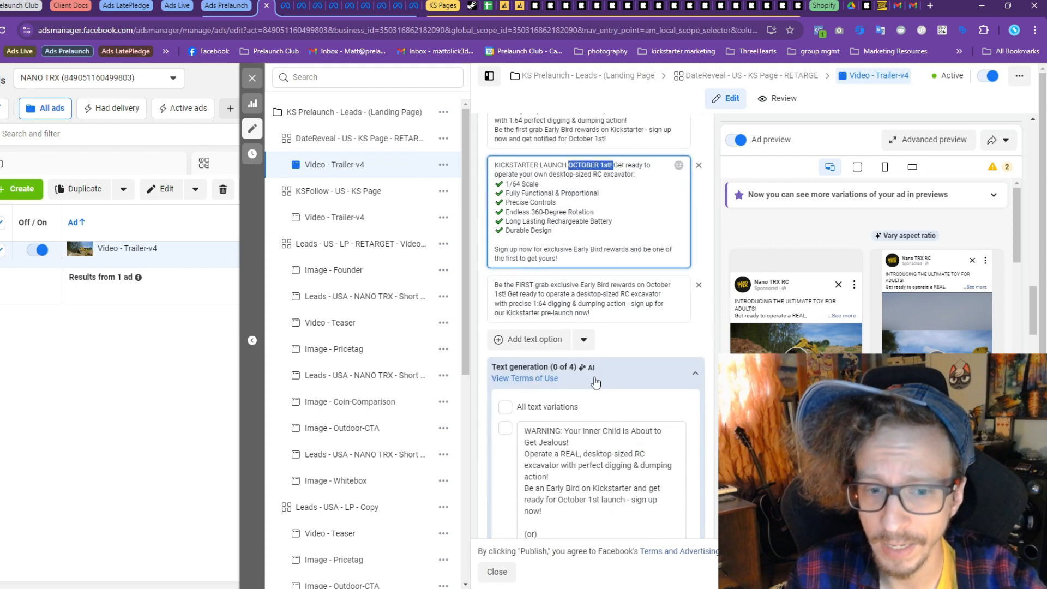
{"action": "left_click_drag", "start_coordinate": [598, 308], "coordinate": [661, 289]}
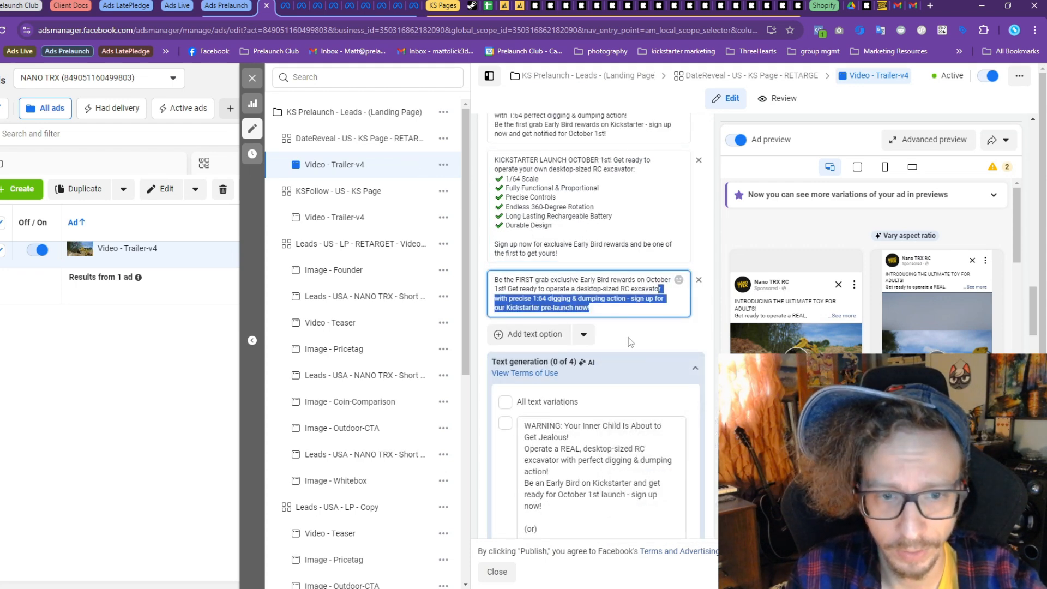
{"action": "scroll", "coordinate": [597, 274], "scroll_direction": "down", "scroll_amount": 7}
{"action": "left_click_drag", "start_coordinate": [625, 225], "coordinate": [568, 226]}
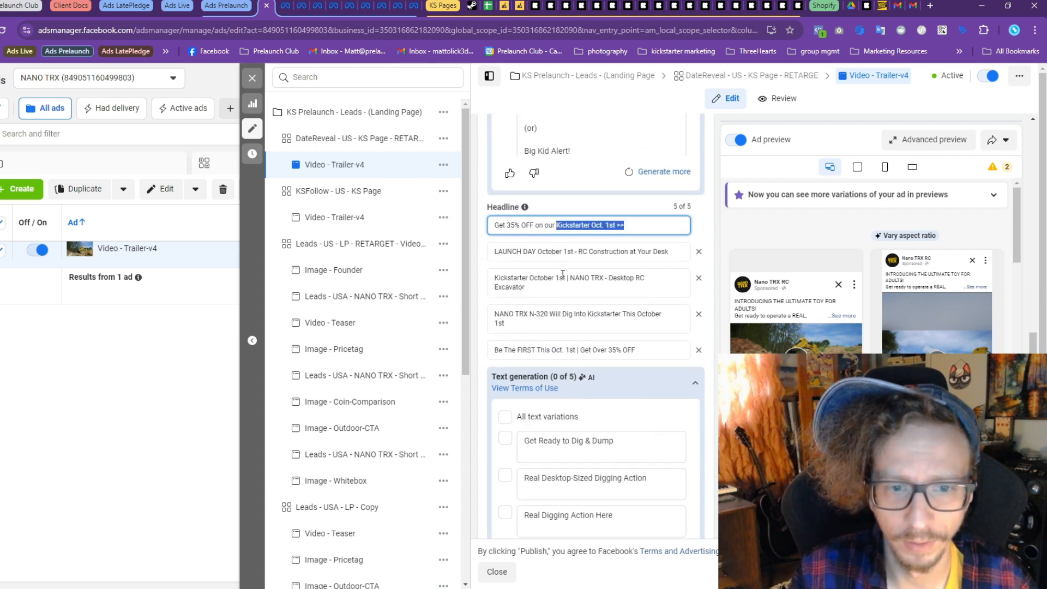
Finish checking the launch-date headlines of the Video - Trailer-v4 ad, close its editor and return to the campaign list
{"action": "left_click_drag", "start_coordinate": [456, 277], "coordinate": [490, 285]}
{"action": "left_click", "coordinate": [486, 331]}
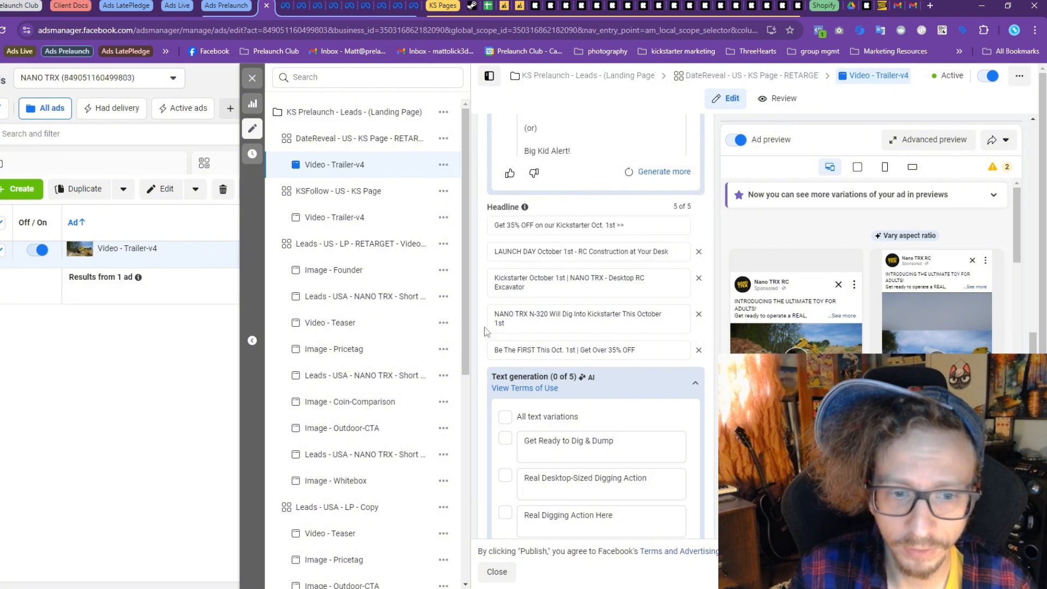
{"action": "left_click", "coordinate": [252, 78]}
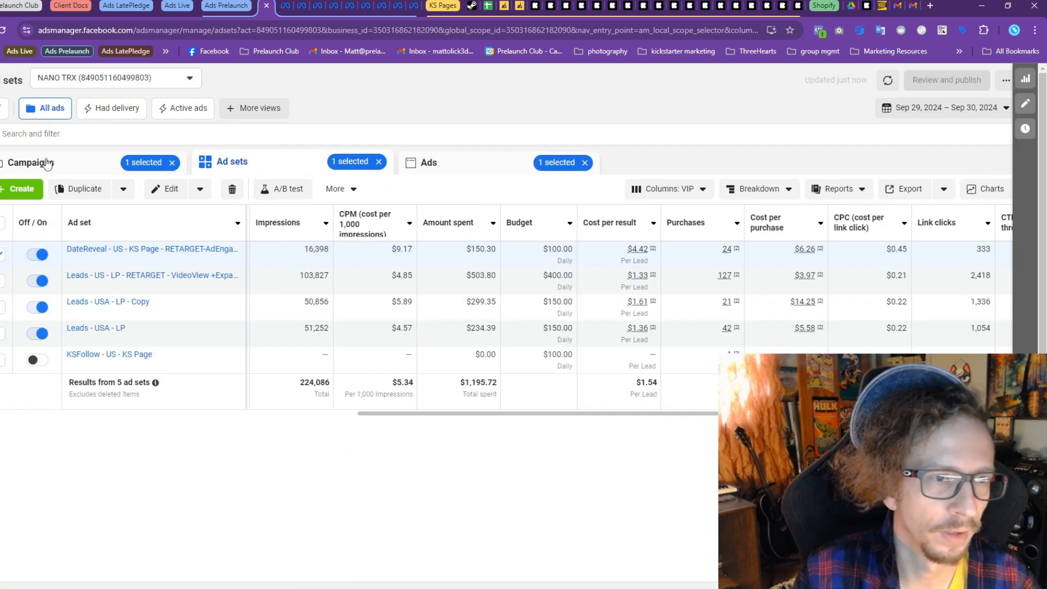
{"action": "left_click", "coordinate": [32, 162]}
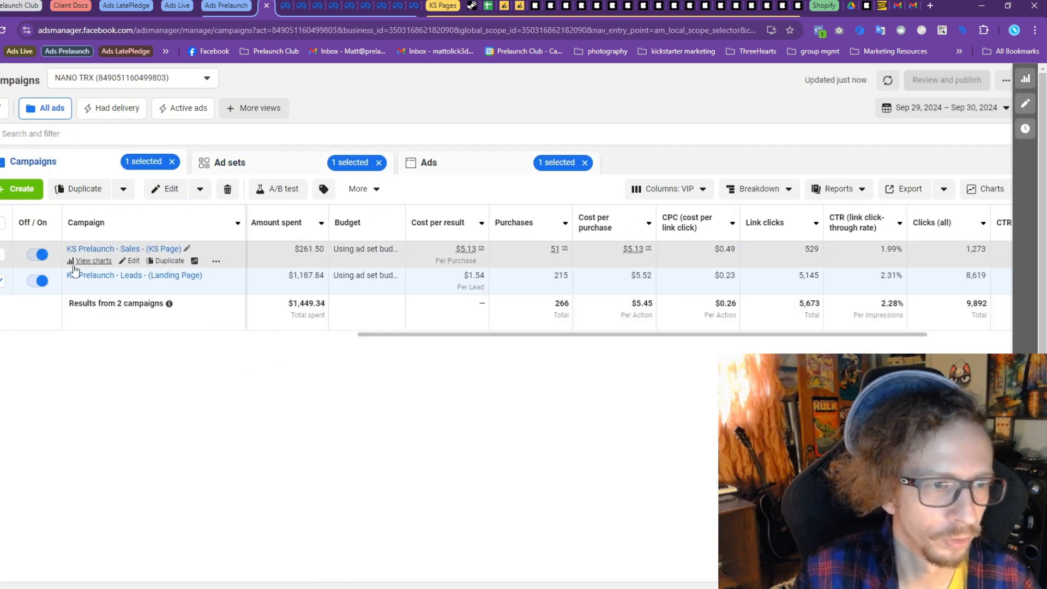
Select only the KS Prelaunch - Sales - (KS Page) campaign and review its ad set's schedule, spend and purchase results
{"action": "left_click", "coordinate": [3, 281]}
{"action": "left_click", "coordinate": [2, 254]}
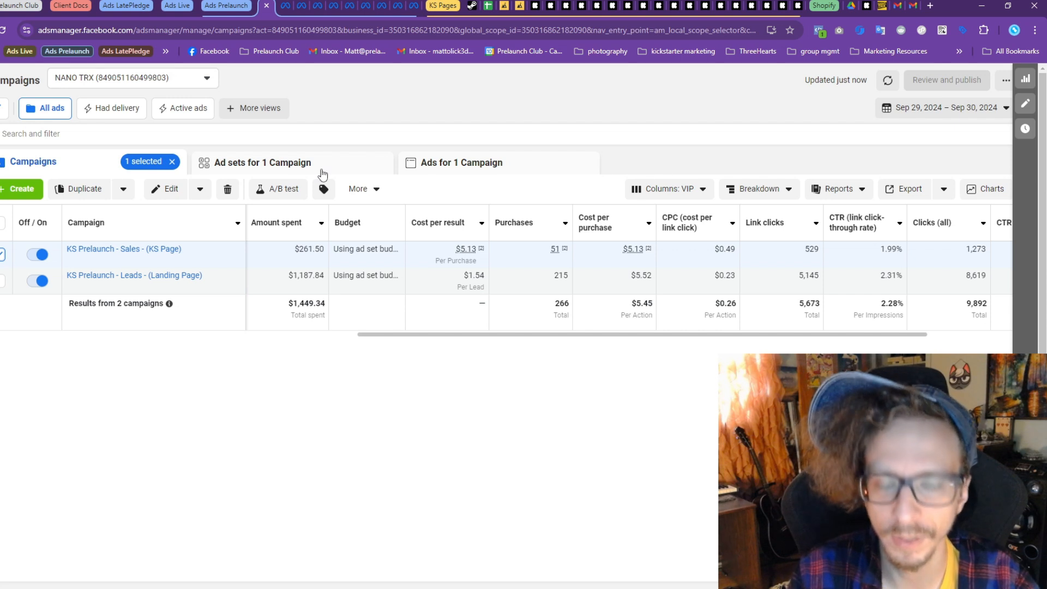
{"action": "left_click", "coordinate": [299, 162]}
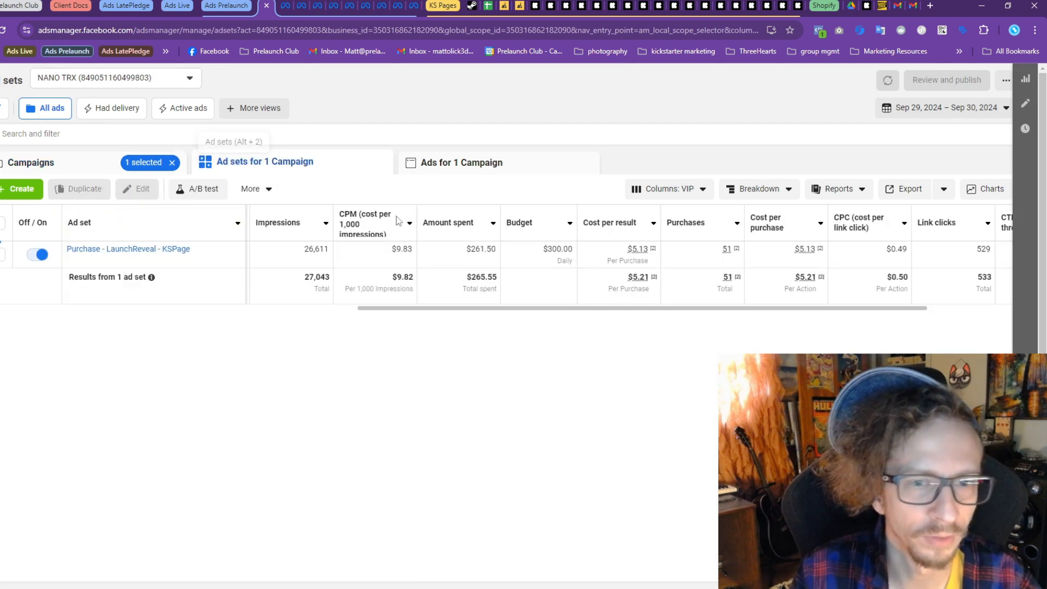
{"action": "scroll", "coordinate": [168, 293], "scroll_direction": "left", "scroll_amount": 8}
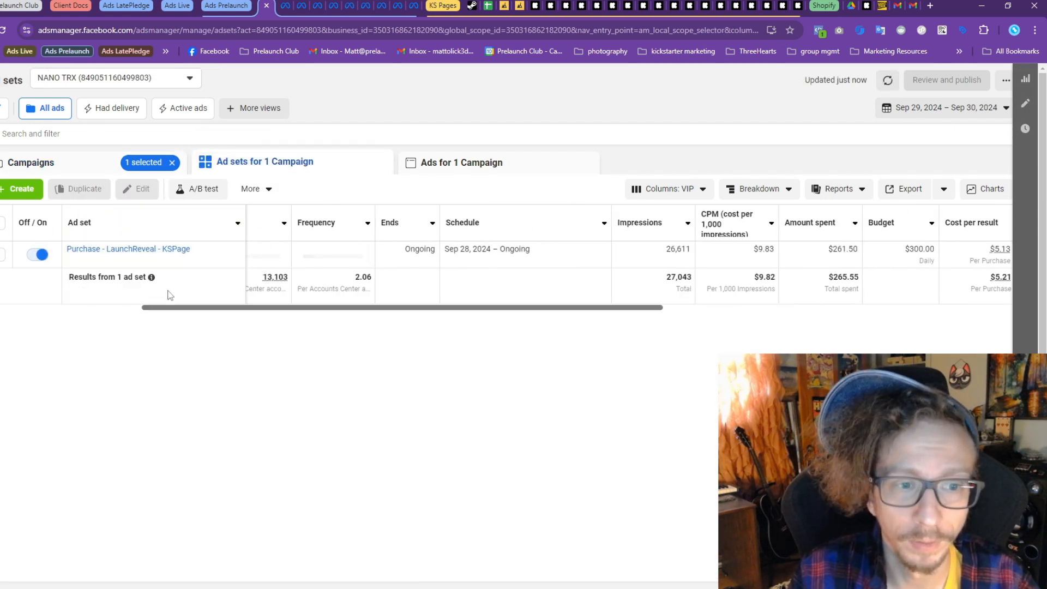
{"action": "scroll", "coordinate": [114, 282], "scroll_direction": "left", "scroll_amount": 6}
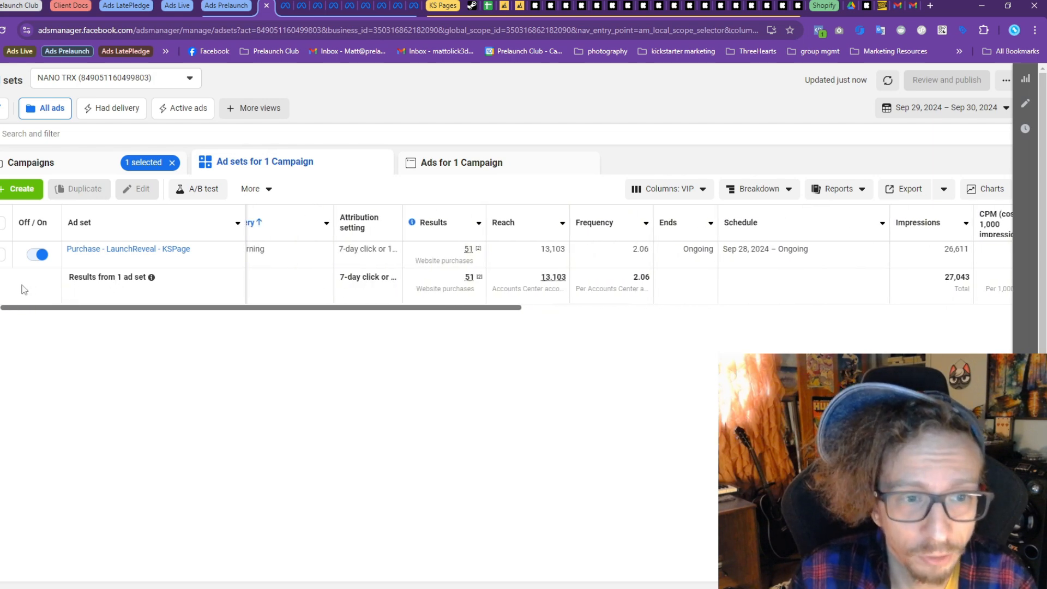
Clear the campaign selection and create a new campaign with the Sales objective and the manual sales campaign setup
{"action": "left_click", "coordinate": [43, 171]}
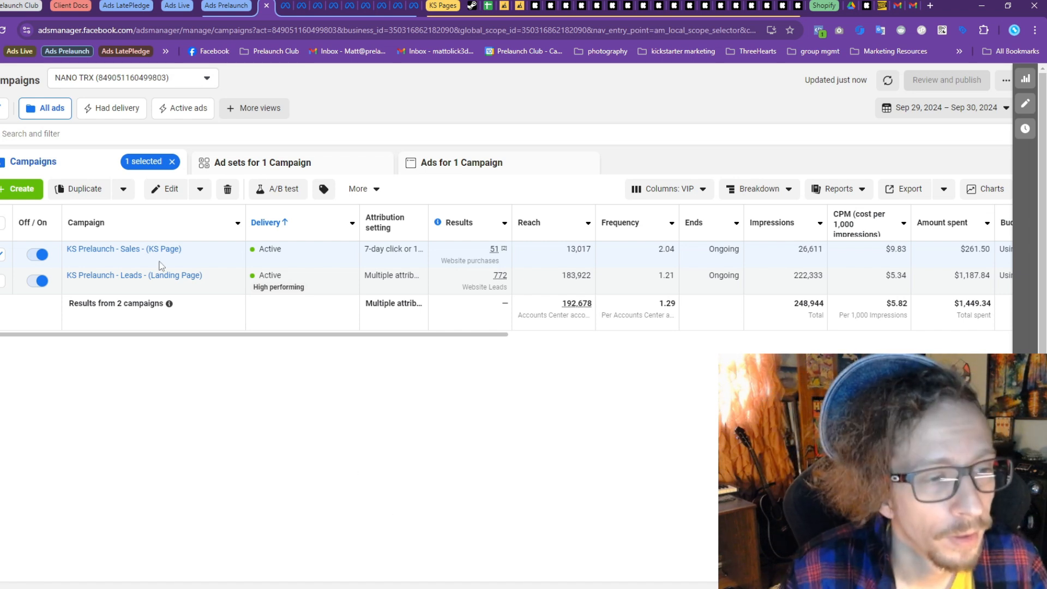
{"action": "left_click", "coordinate": [3, 255]}
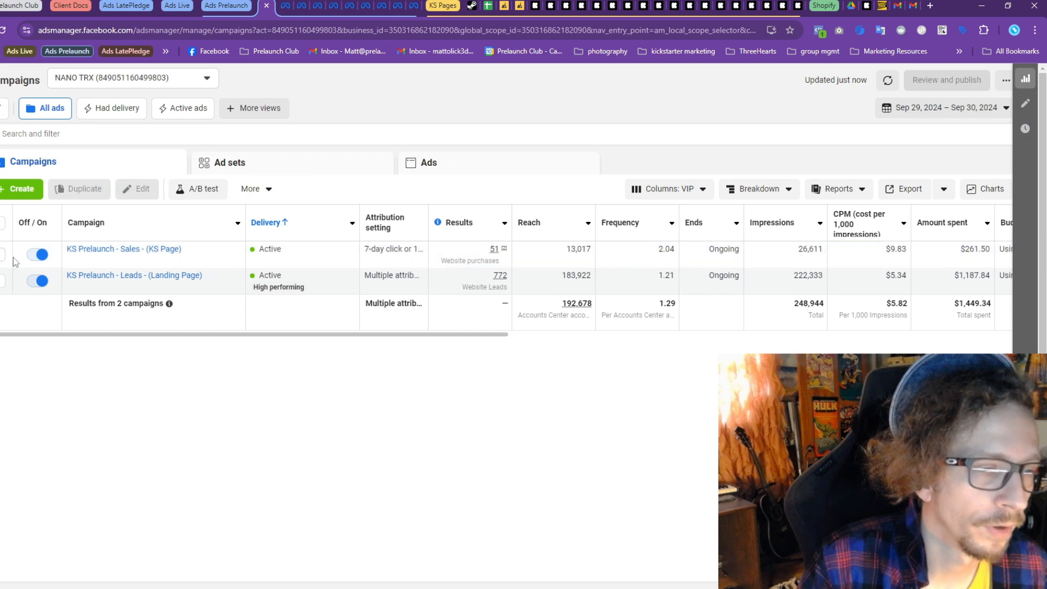
{"action": "left_click", "coordinate": [22, 188]}
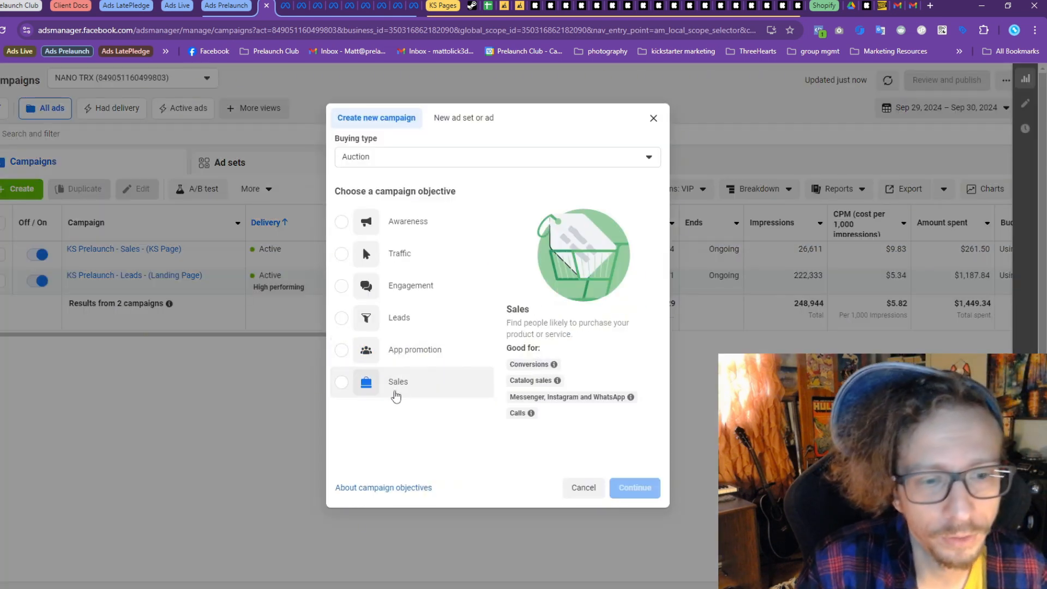
{"action": "left_click", "coordinate": [397, 382]}
{"action": "left_click", "coordinate": [631, 491]}
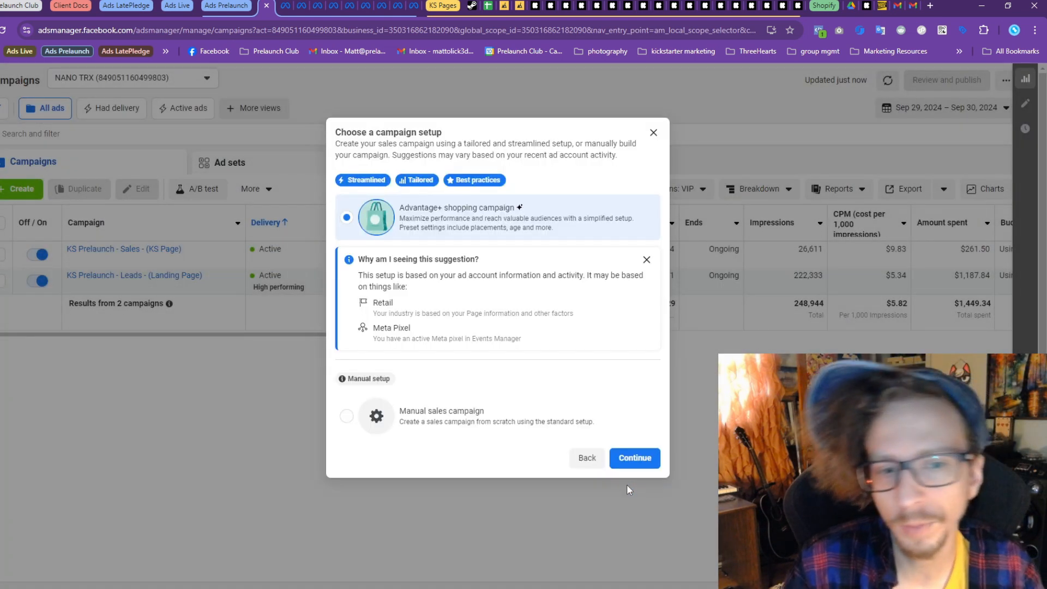
{"action": "left_click", "coordinate": [469, 420]}
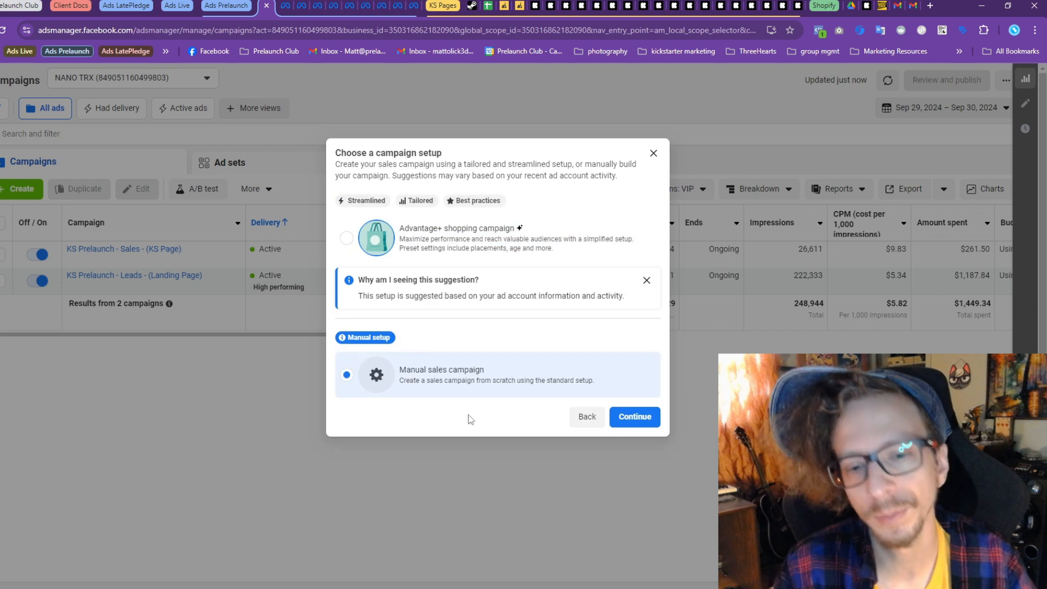
{"action": "left_click", "coordinate": [615, 418]}
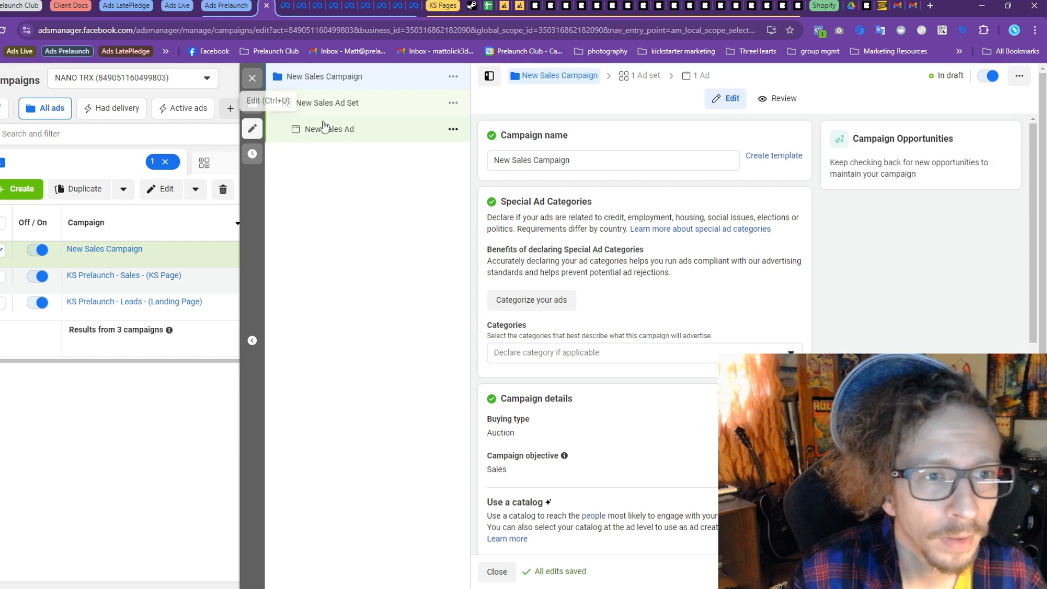
Name the new campaign "KS Live - Sales" and turn off its catalog use
{"action": "triple_click", "coordinate": [587, 159]}
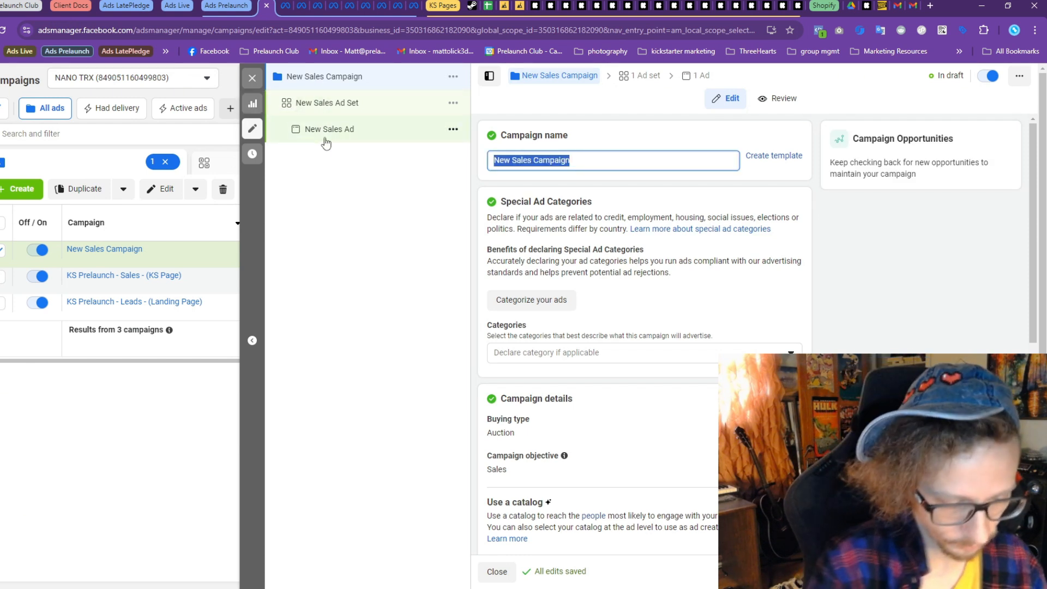
{"action": "type", "text": "KS Live - Sales"}
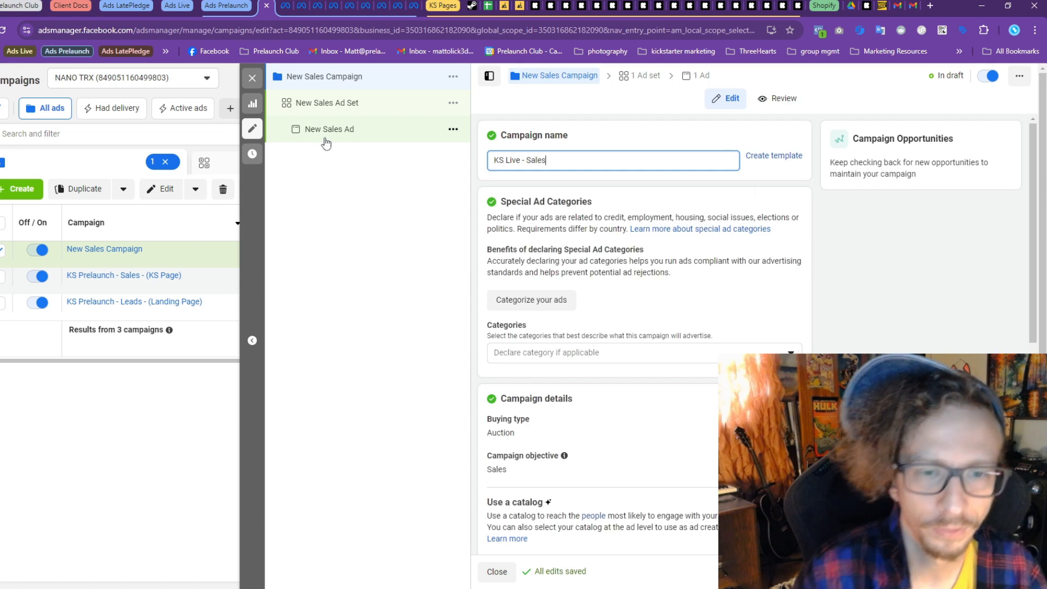
{"action": "scroll", "coordinate": [780, 257], "scroll_direction": "down", "scroll_amount": 5}
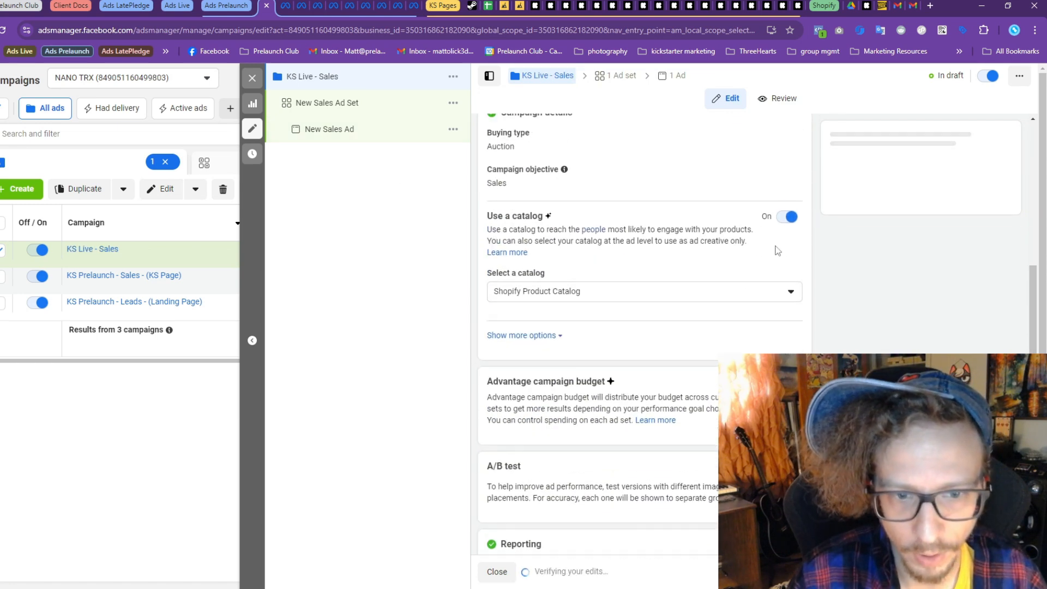
{"action": "left_click", "coordinate": [788, 217]}
{"action": "scroll", "coordinate": [887, 324], "scroll_direction": "down", "scroll_amount": 2}
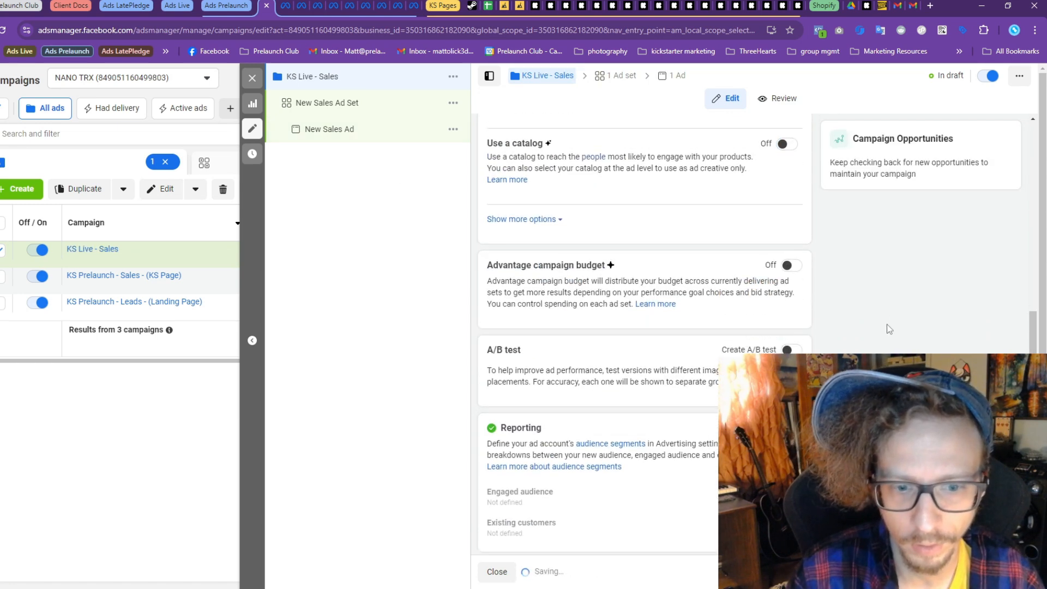
{"action": "scroll", "coordinate": [679, 377], "scroll_direction": "up", "scroll_amount": 6}
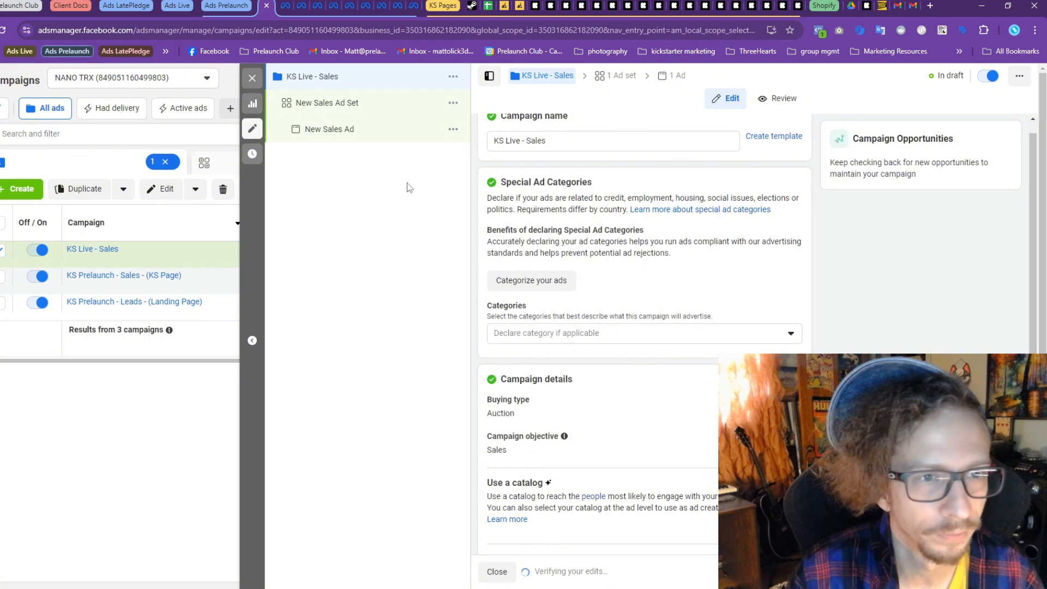
Name the new campaign's ad set "US - RC/KS"
{"action": "left_click", "coordinate": [334, 116]}
{"action": "triple_click", "coordinate": [584, 159]}
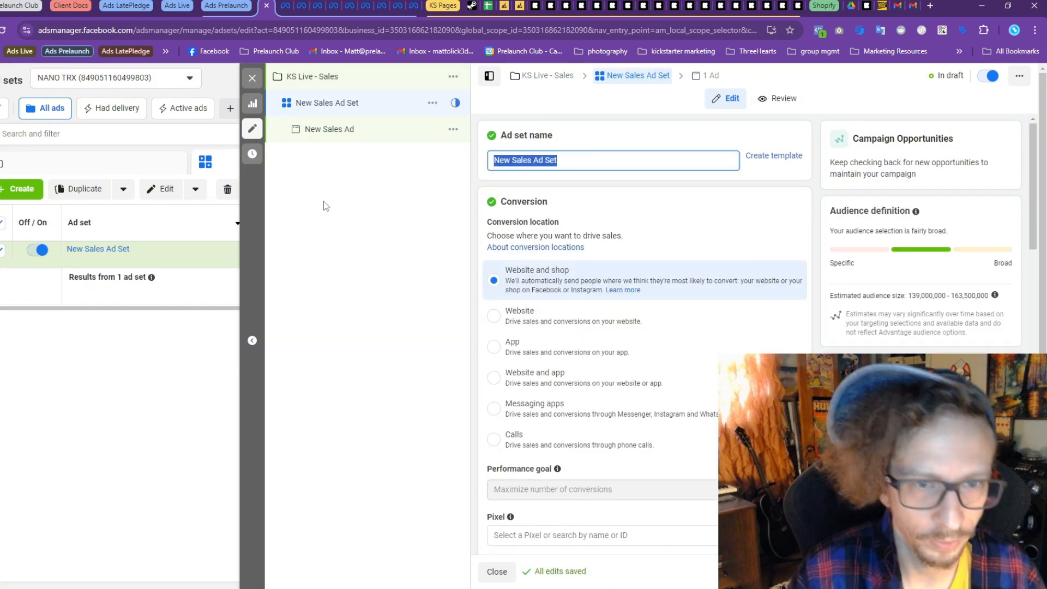
{"action": "type", "text": "US -"}
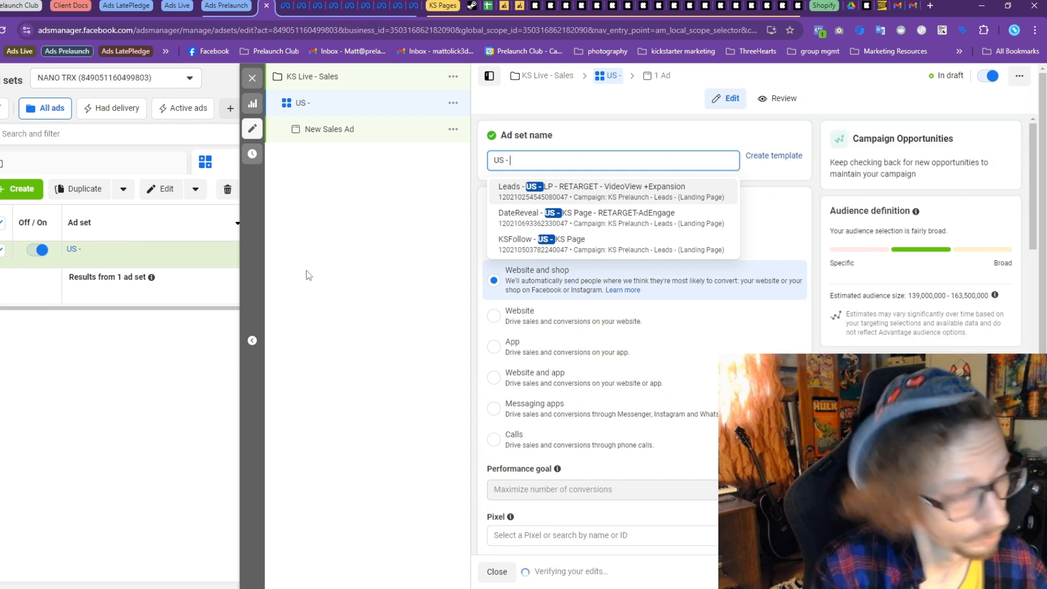
{"action": "type", "text": " RC"}
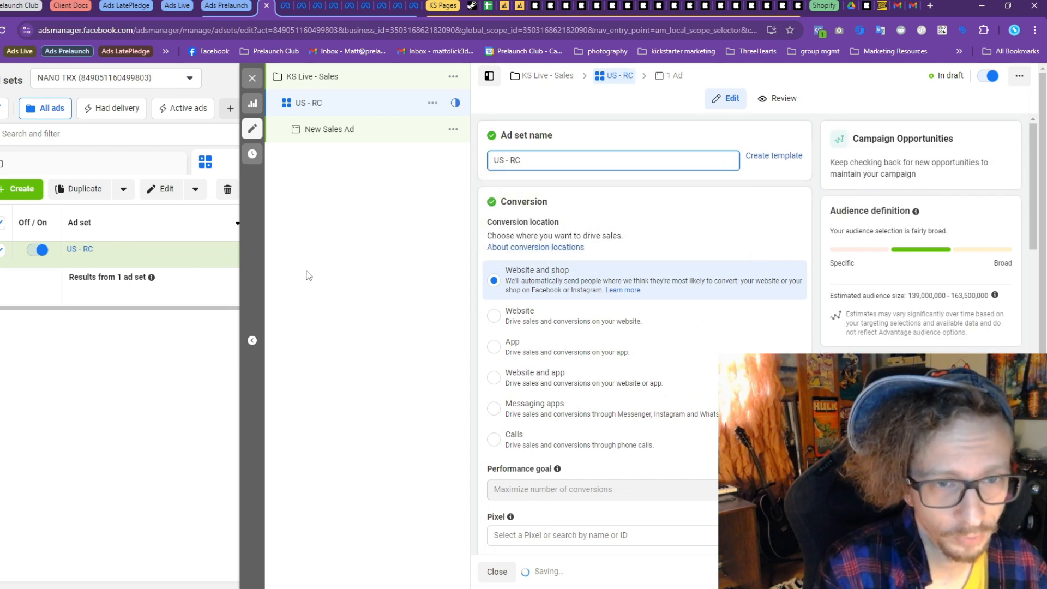
{"action": "type", "text": "/KS"}
Set the US - RC/KS ad set's conversion location to Website and its conversion event to Purchase
{"action": "left_click", "coordinate": [583, 313]}
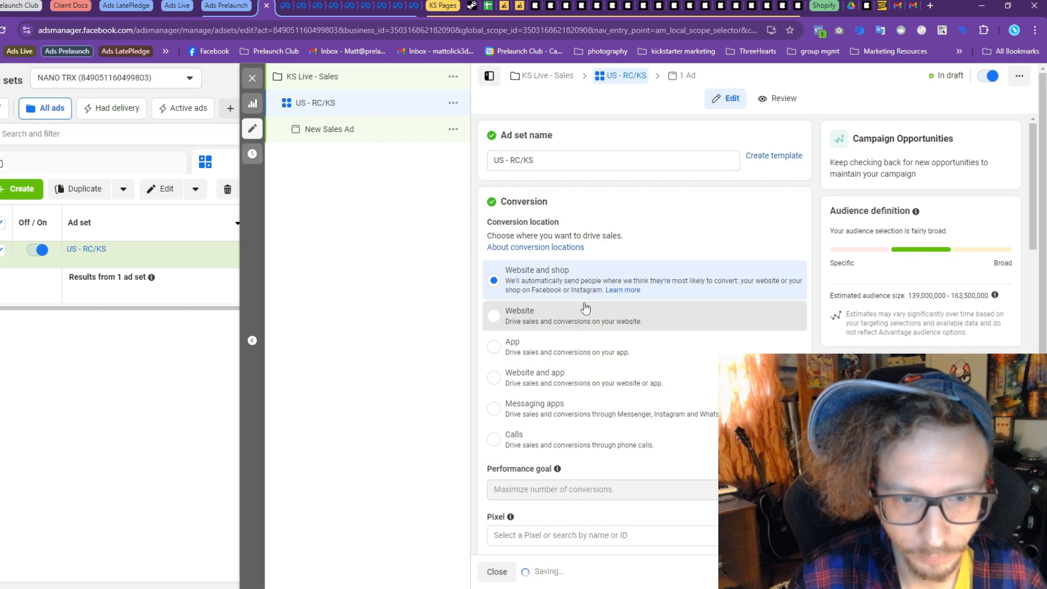
{"action": "scroll", "coordinate": [660, 220], "scroll_direction": "down", "scroll_amount": 5}
{"action": "left_click", "coordinate": [545, 291]}
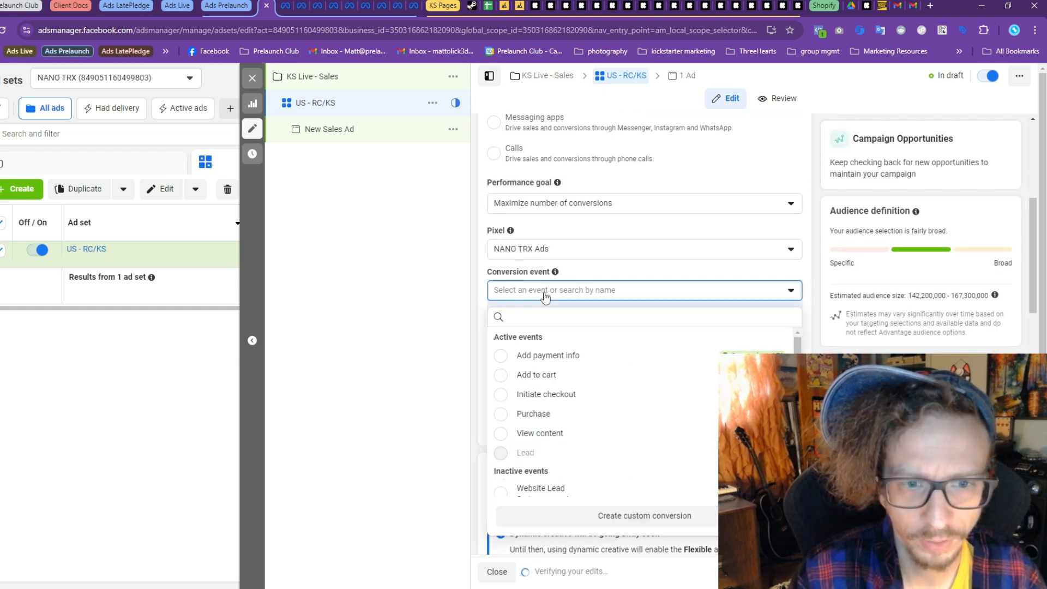
{"action": "left_click", "coordinate": [543, 413]}
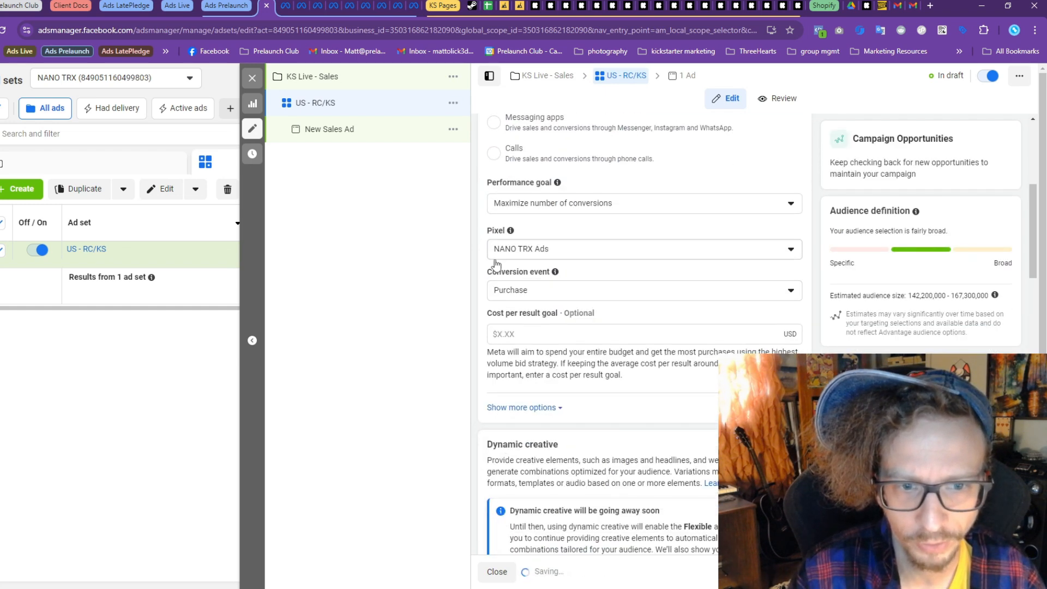
{"action": "scroll", "coordinate": [567, 261], "scroll_direction": "down", "scroll_amount": 10}
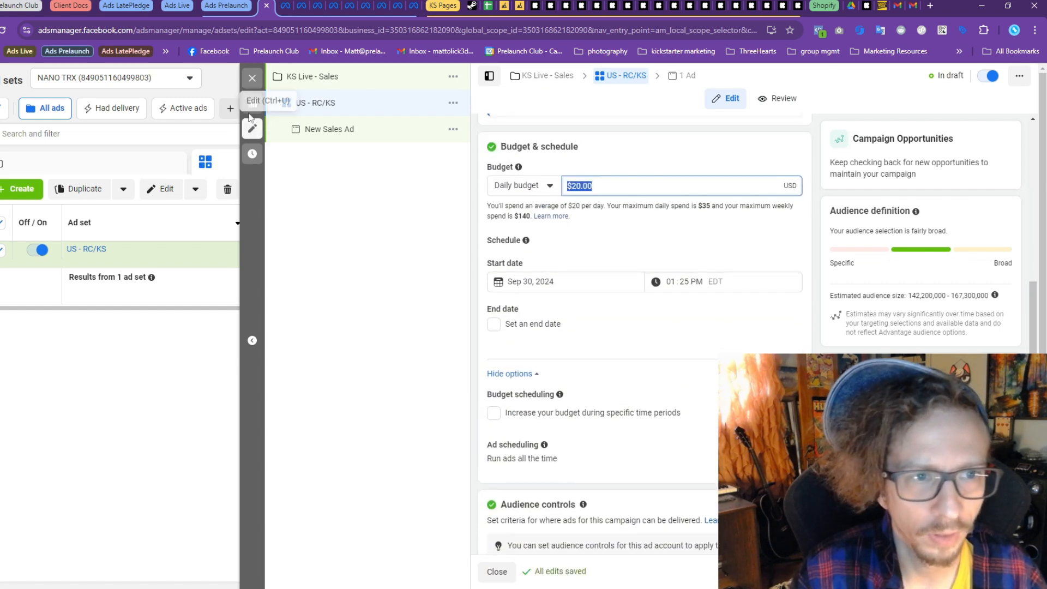
Close the ad set editor and compare the daily budgets and purchase costs of the KS Prelaunch - Leads campaign's ad sets
{"action": "left_click", "coordinate": [252, 78]}
{"action": "left_click", "coordinate": [61, 165]}
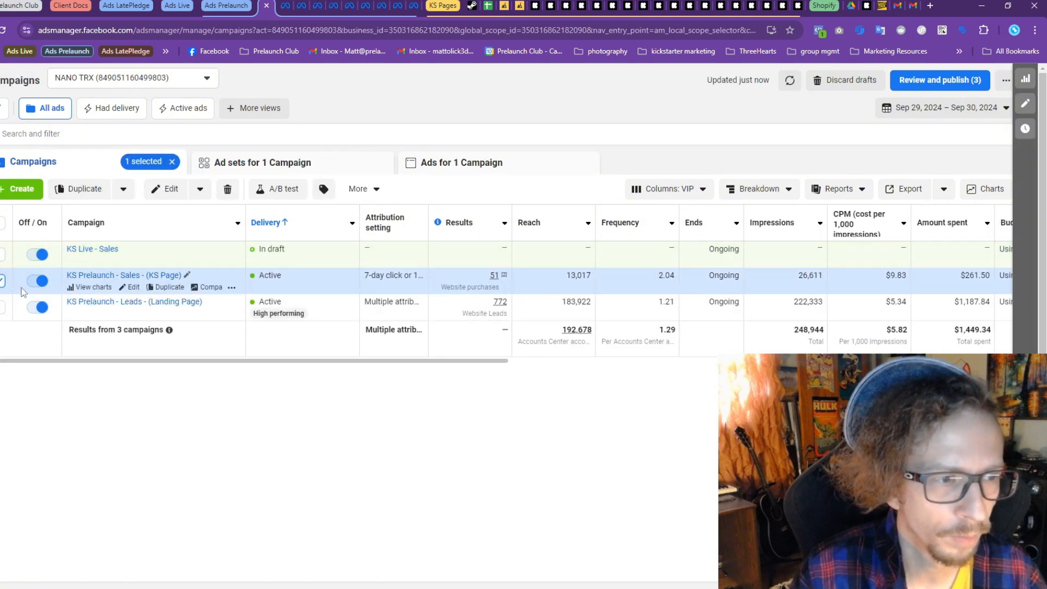
{"action": "left_click", "coordinate": [2, 281]}
{"action": "left_click", "coordinate": [3, 307]}
{"action": "left_click", "coordinate": [333, 169]}
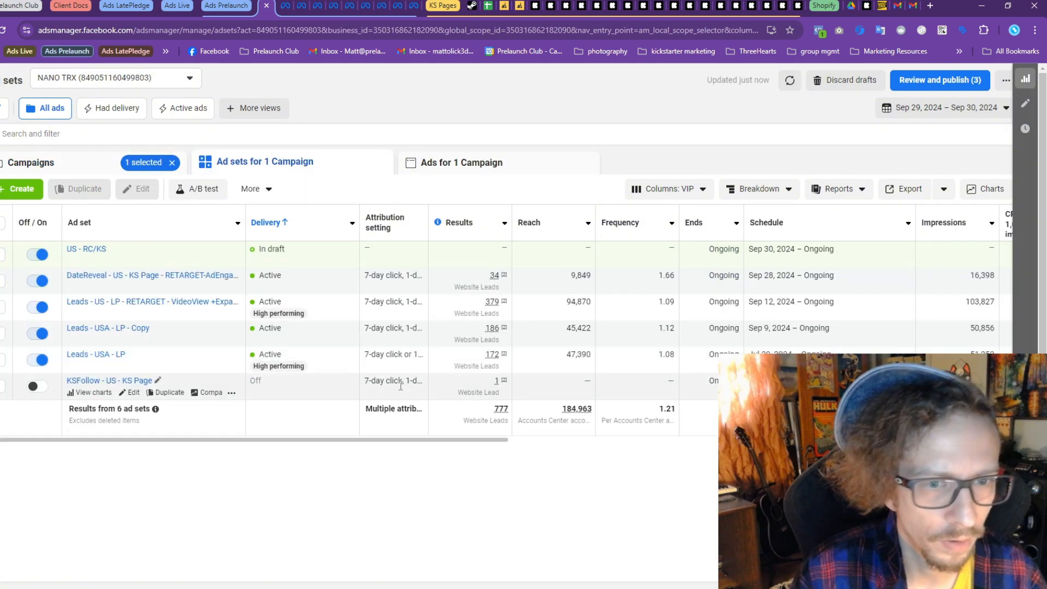
{"action": "left_click", "coordinate": [469, 443]}
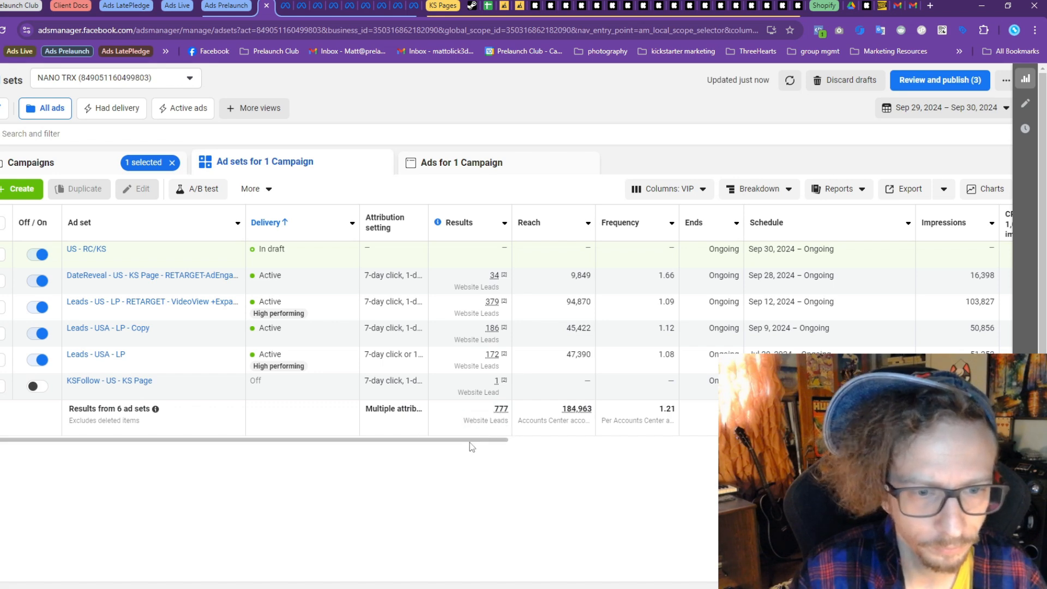
{"action": "left_click_drag", "start_coordinate": [470, 441], "coordinate": [766, 445]}
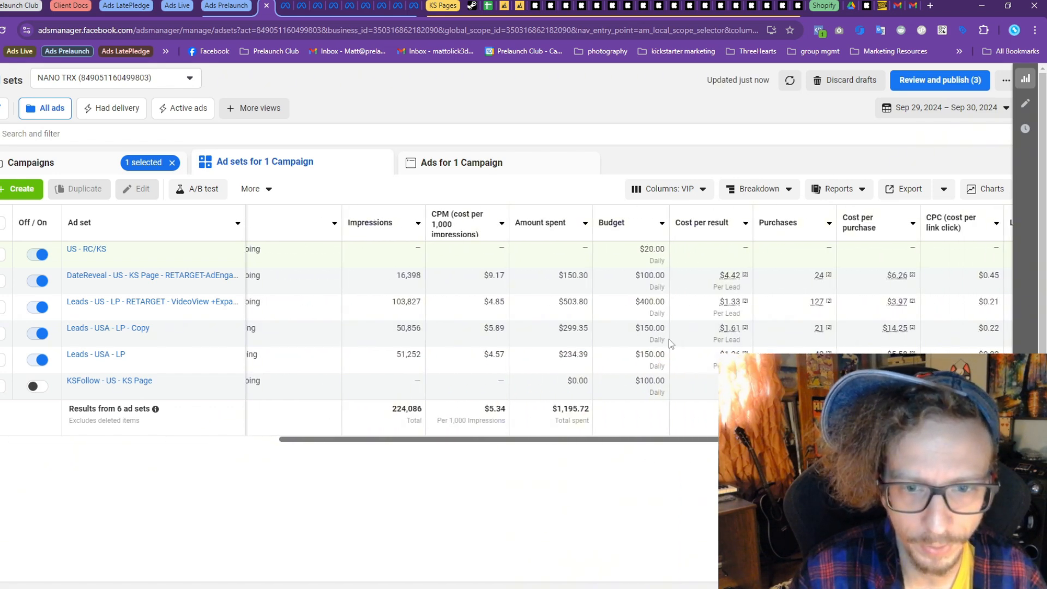
{"action": "double_click", "coordinate": [646, 302]}
{"action": "left_click_drag", "start_coordinate": [677, 439], "coordinate": [785, 439]}
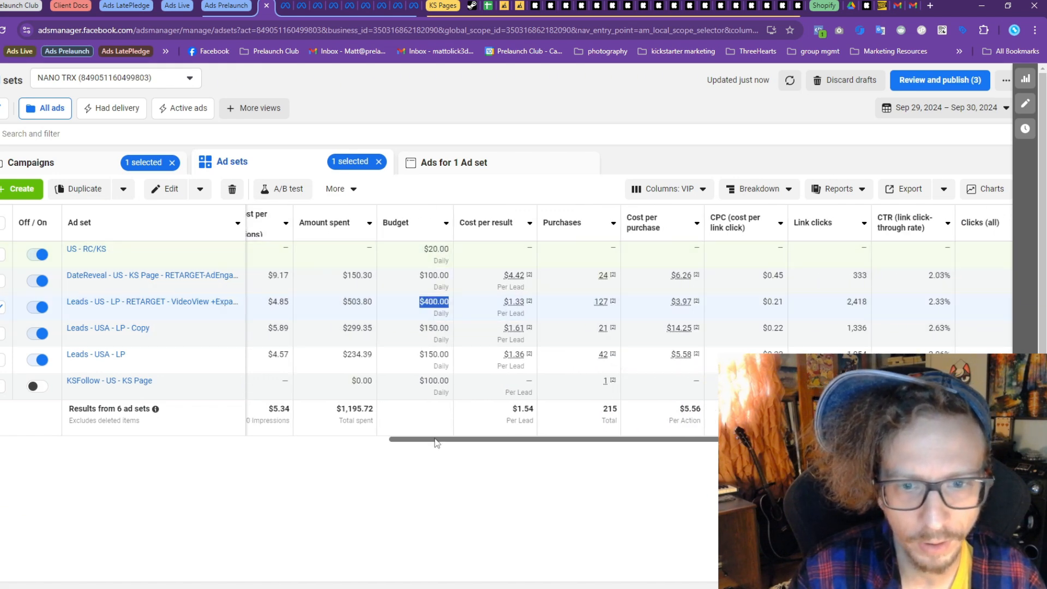
Return to the campaign list and reopen the ad sets of only the KS Prelaunch - Leads - (Landing Page) campaign
{"action": "left_click", "coordinate": [92, 172]}
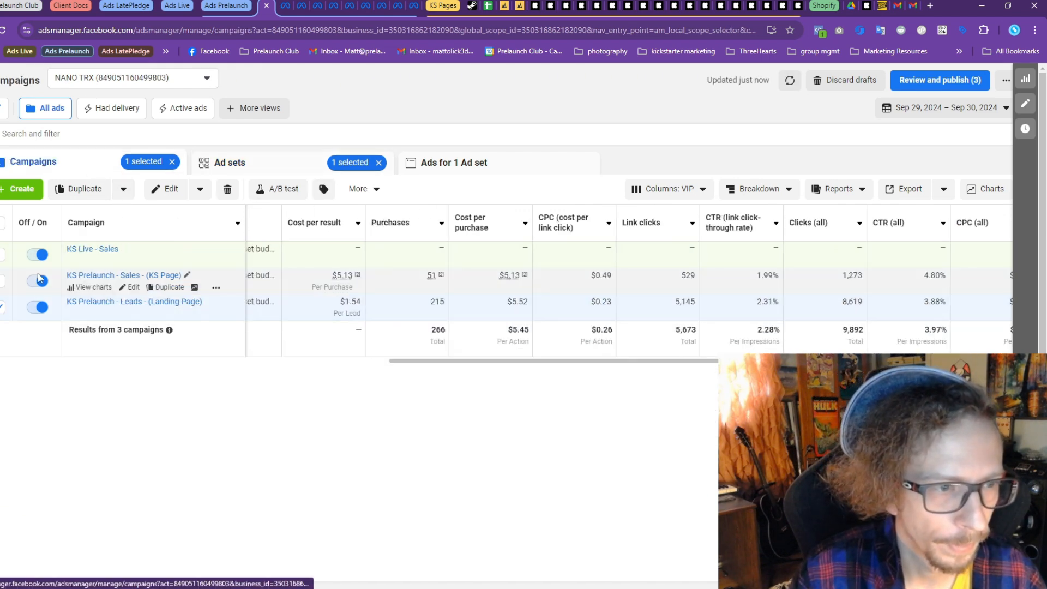
{"action": "left_click", "coordinate": [2, 307]}
{"action": "left_click", "coordinate": [3, 256]}
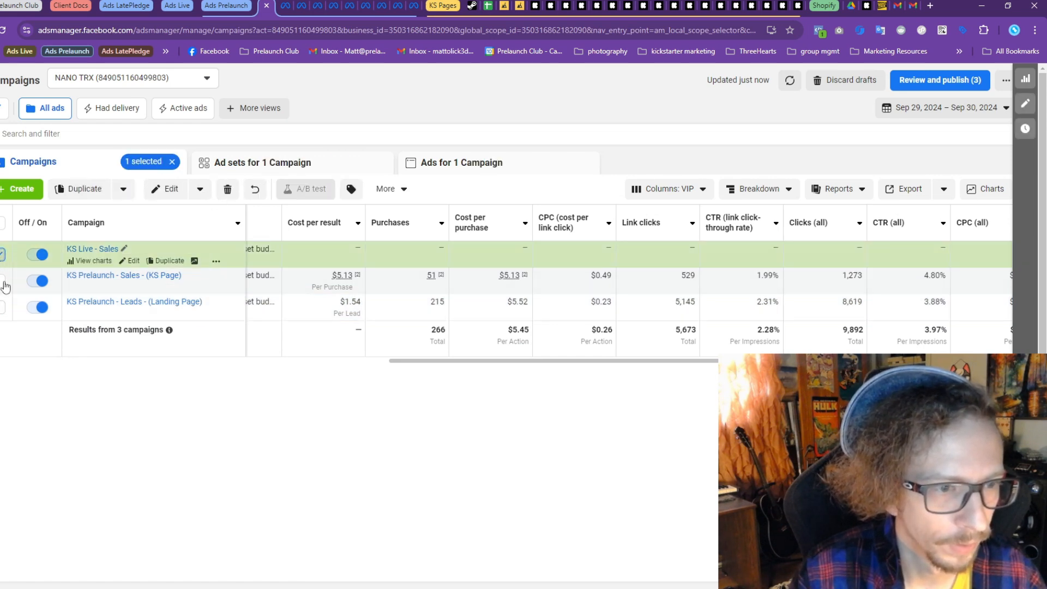
{"action": "left_click", "coordinate": [2, 254]}
{"action": "left_click", "coordinate": [2, 308]}
{"action": "left_click", "coordinate": [292, 162]}
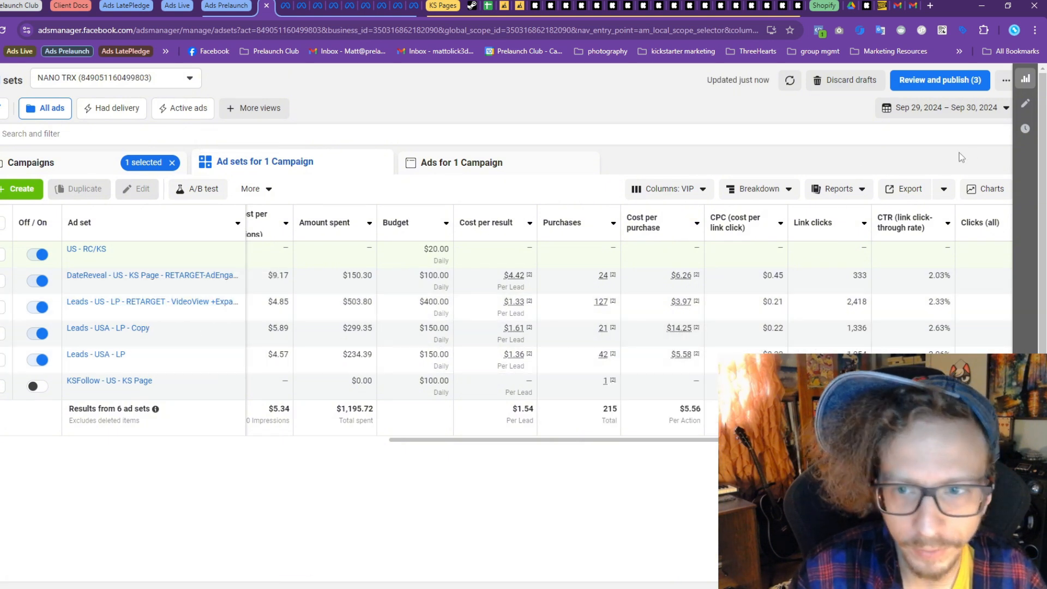
Reapply a custom reporting date range of Sep 29, 2024 to Sep 30, 2024 to the ad sets
{"action": "left_click", "coordinate": [930, 120]}
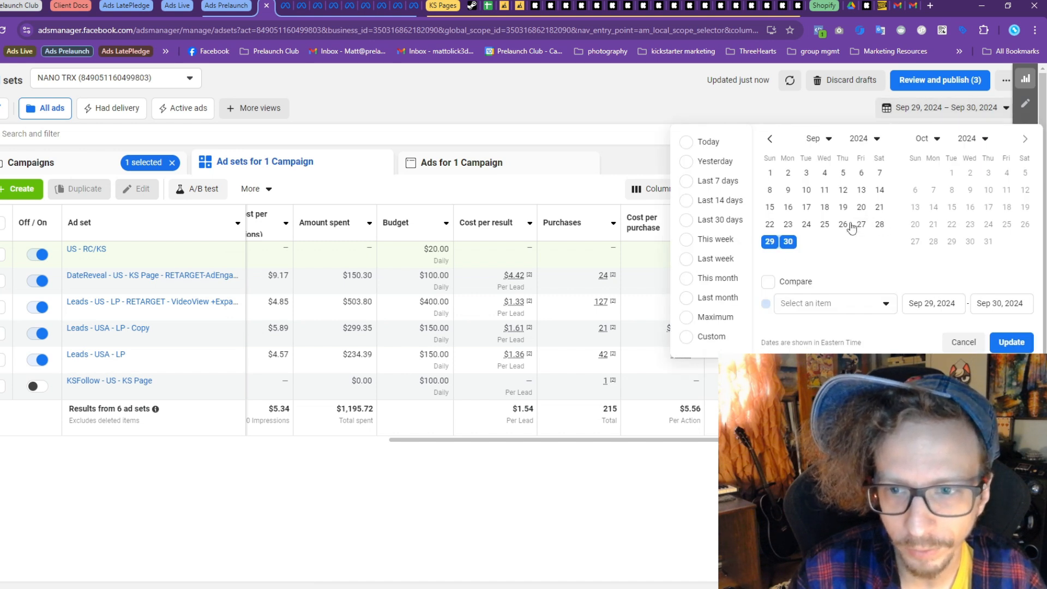
{"action": "left_click", "coordinate": [845, 225]}
{"action": "left_click", "coordinate": [788, 241]}
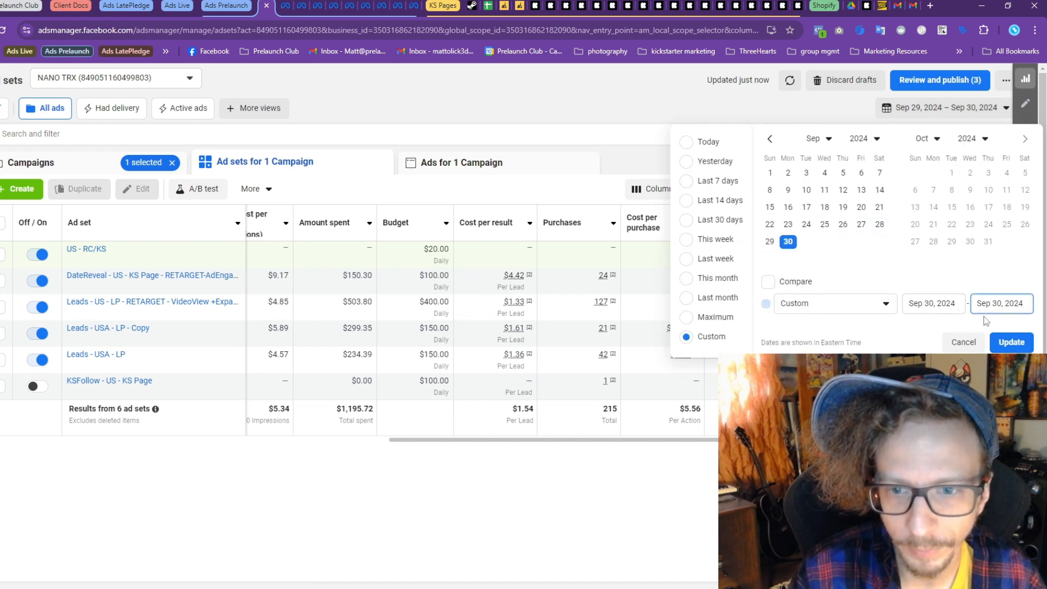
{"action": "left_click", "coordinate": [769, 242]}
{"action": "left_click", "coordinate": [1012, 342]}
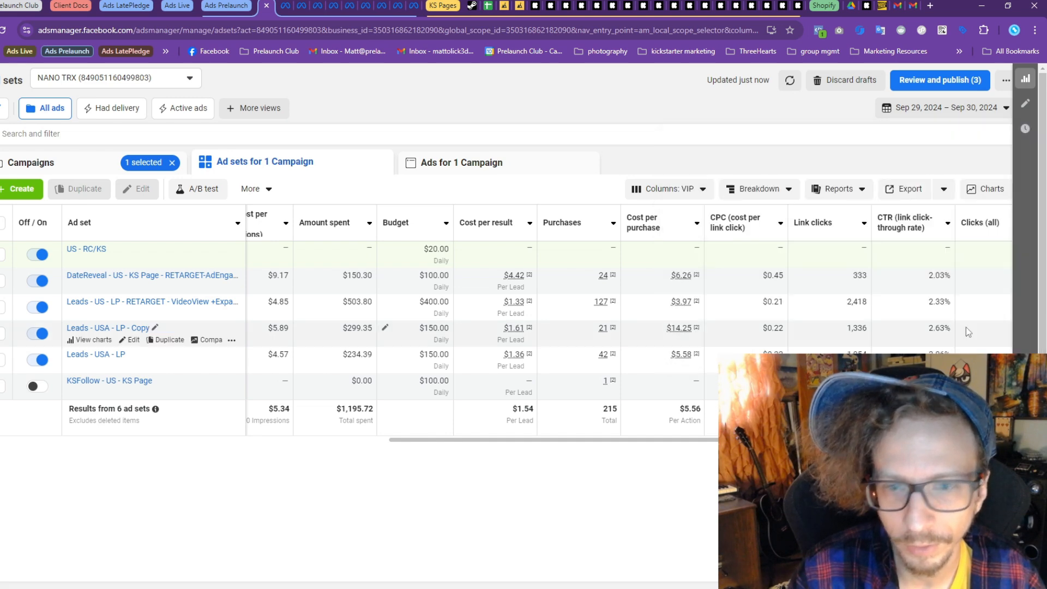
Review the change history of the DateReveal - US - KS Page - RETARGET-AdEngage ad set over the Maximum date range
{"action": "left_click", "coordinate": [130, 287]}
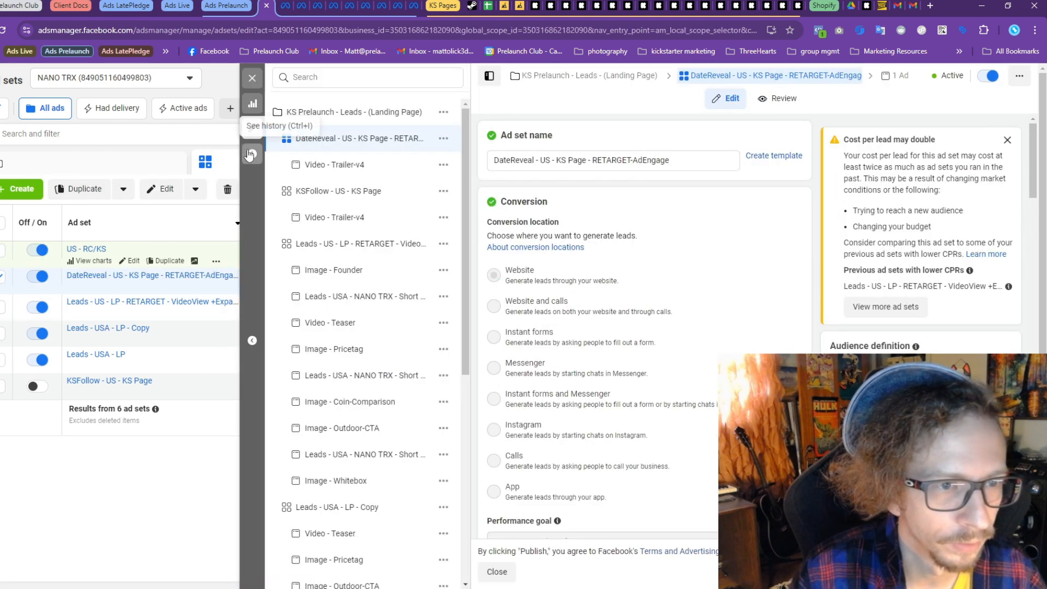
{"action": "left_click", "coordinate": [252, 153]}
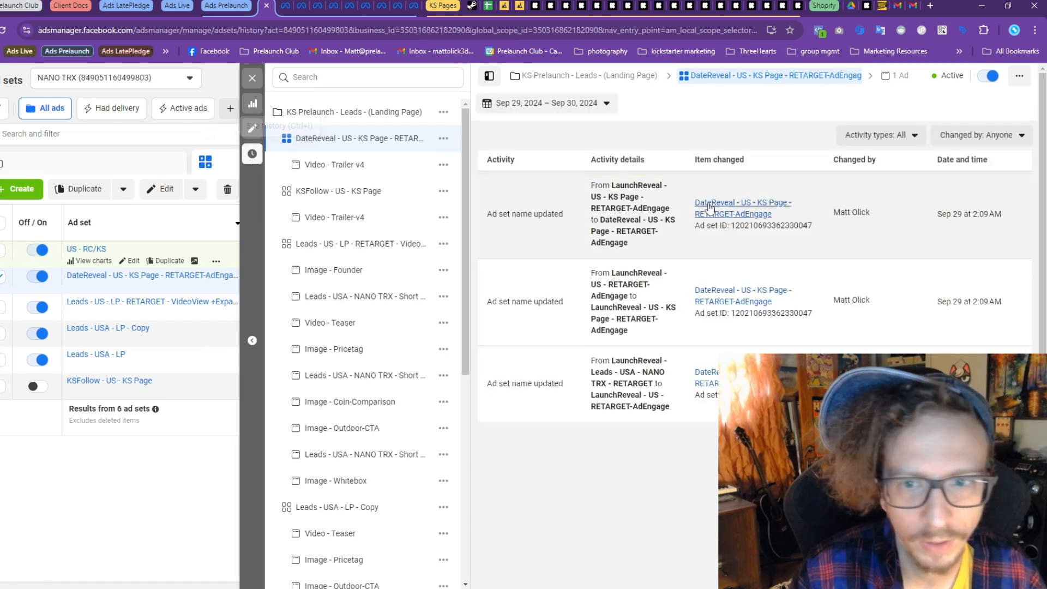
{"action": "left_click", "coordinate": [547, 103]}
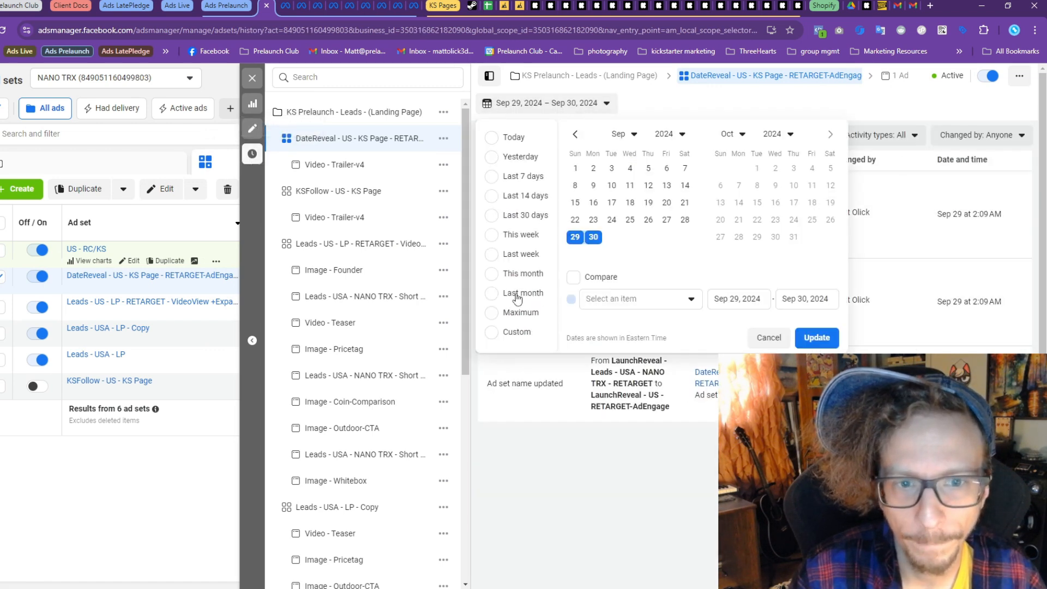
{"action": "left_click", "coordinate": [521, 314]}
{"action": "left_click", "coordinate": [803, 337]}
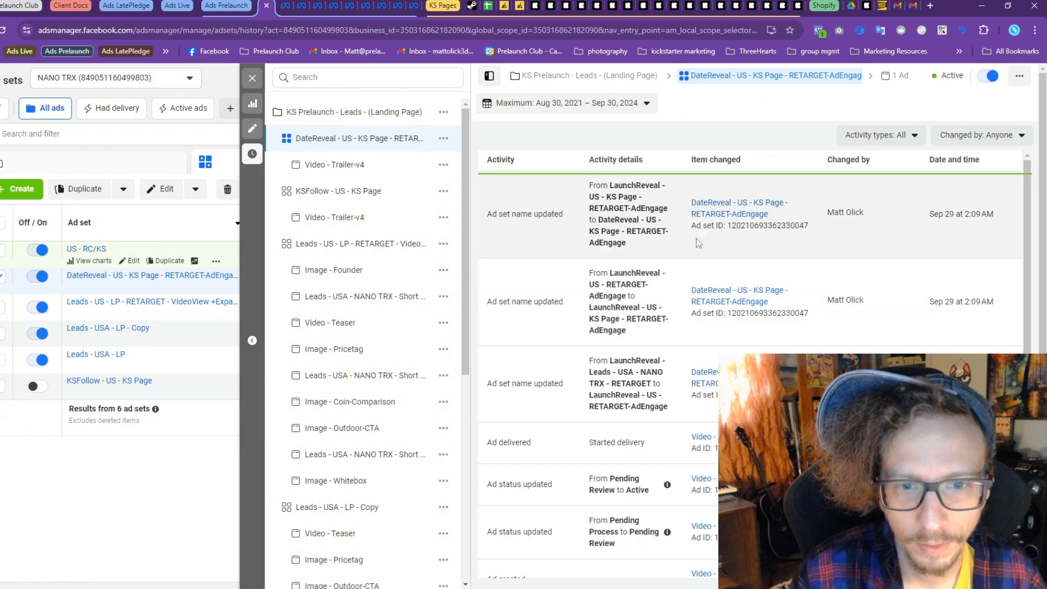
{"action": "scroll", "coordinate": [827, 279], "scroll_direction": "down", "scroll_amount": 3}
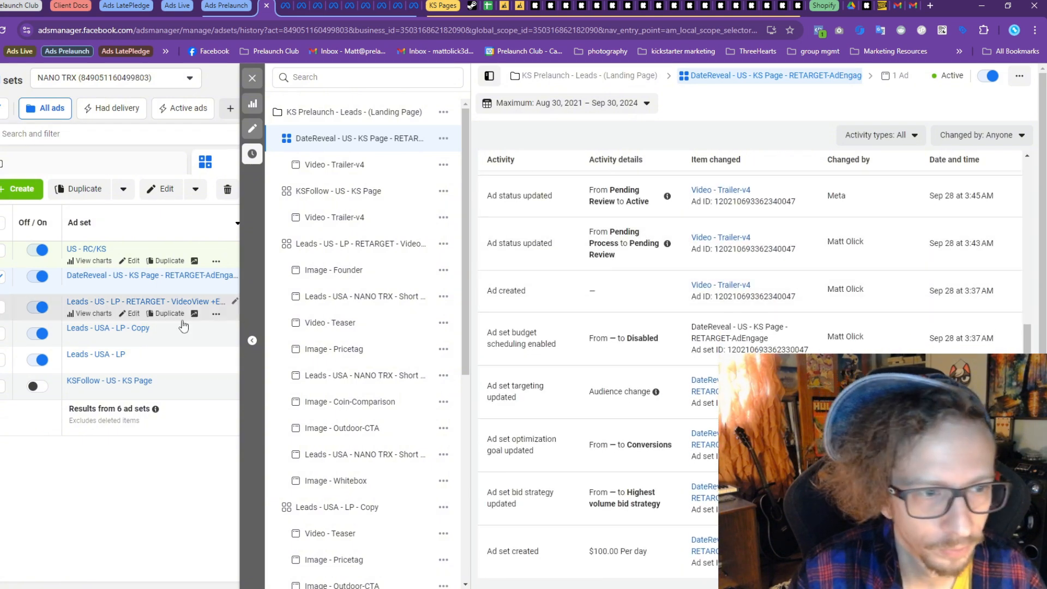
Examine the daily budget changes in the Leads - USA - LP - Copy ad set's history, including the most recent one
{"action": "left_click", "coordinate": [139, 329]}
{"action": "left_click", "coordinate": [251, 154]}
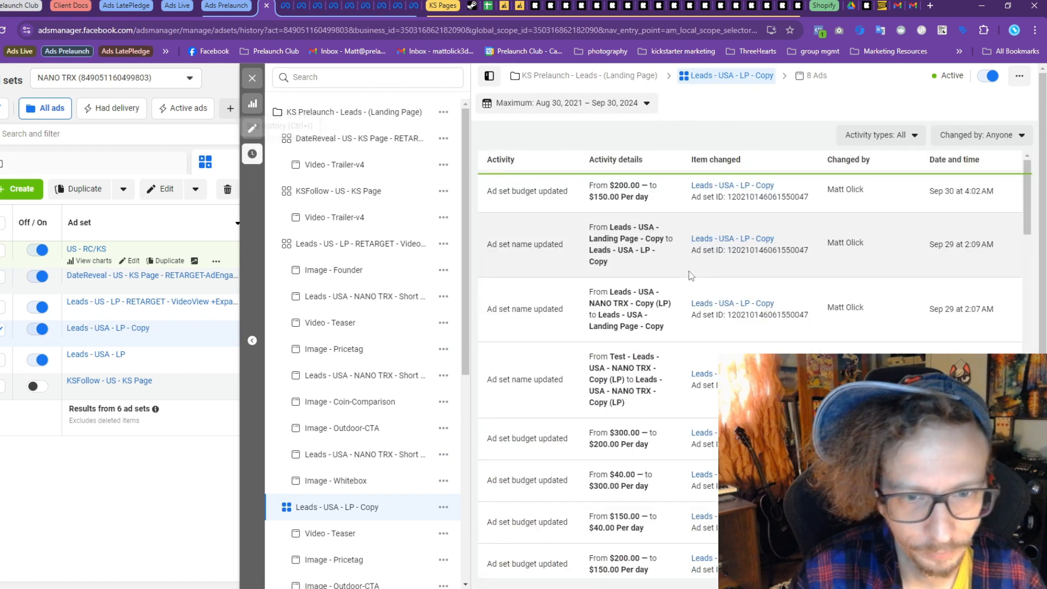
{"action": "scroll", "coordinate": [689, 274], "scroll_direction": "down", "scroll_amount": 3}
{"action": "scroll", "coordinate": [688, 275], "scroll_direction": "up", "scroll_amount": 2}
{"action": "left_click_drag", "start_coordinate": [658, 403], "coordinate": [589, 390]}
{"action": "scroll", "coordinate": [619, 411], "scroll_direction": "down", "scroll_amount": 5}
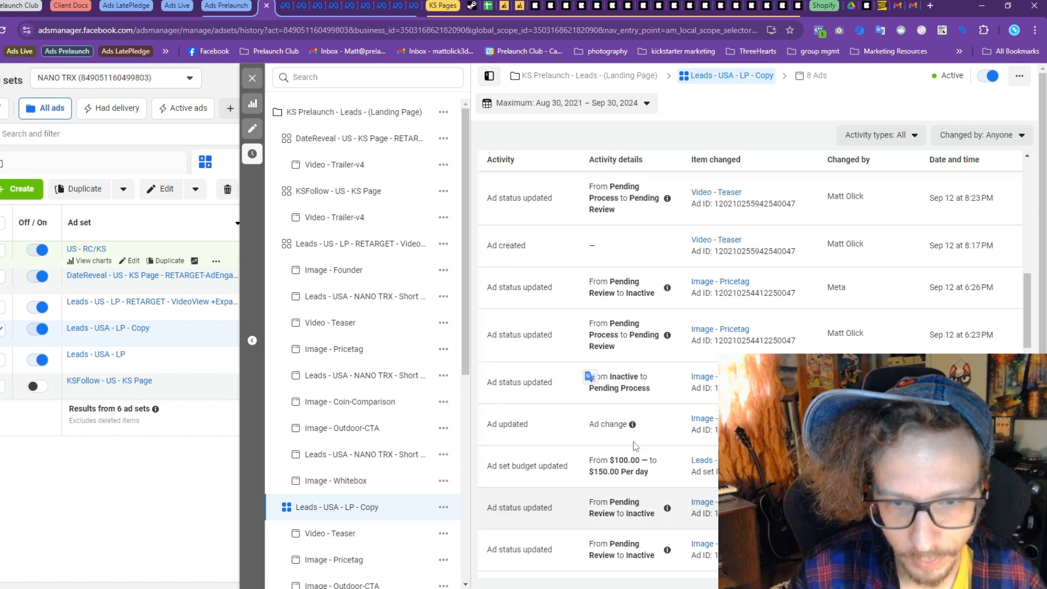
{"action": "scroll", "coordinate": [622, 404], "scroll_direction": "up", "scroll_amount": 5}
{"action": "scroll", "coordinate": [621, 404], "scroll_direction": "up", "scroll_amount": 5}
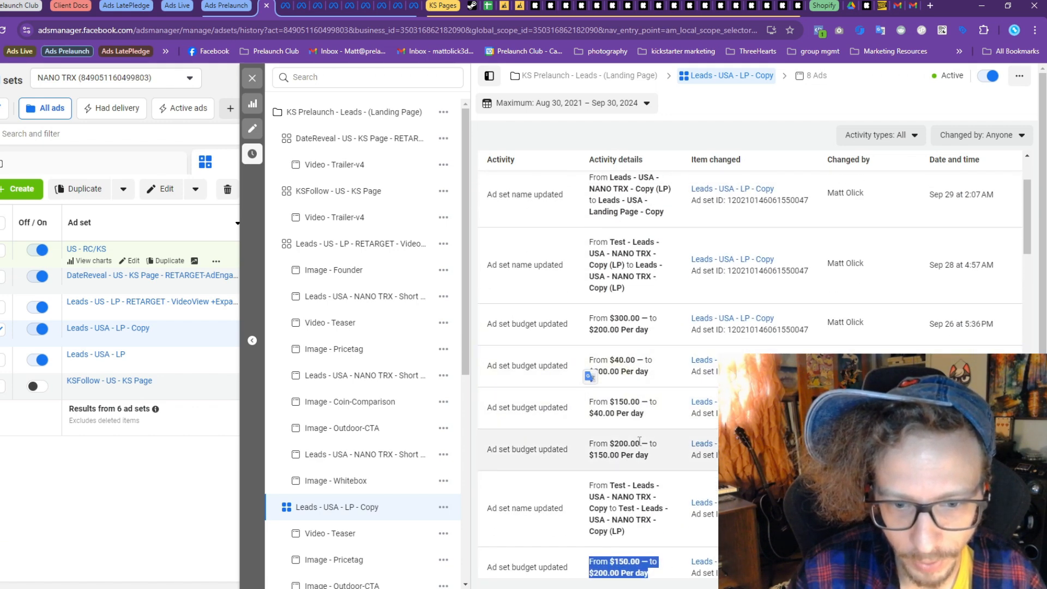
{"action": "left_click_drag", "start_coordinate": [650, 488], "coordinate": [624, 477]}
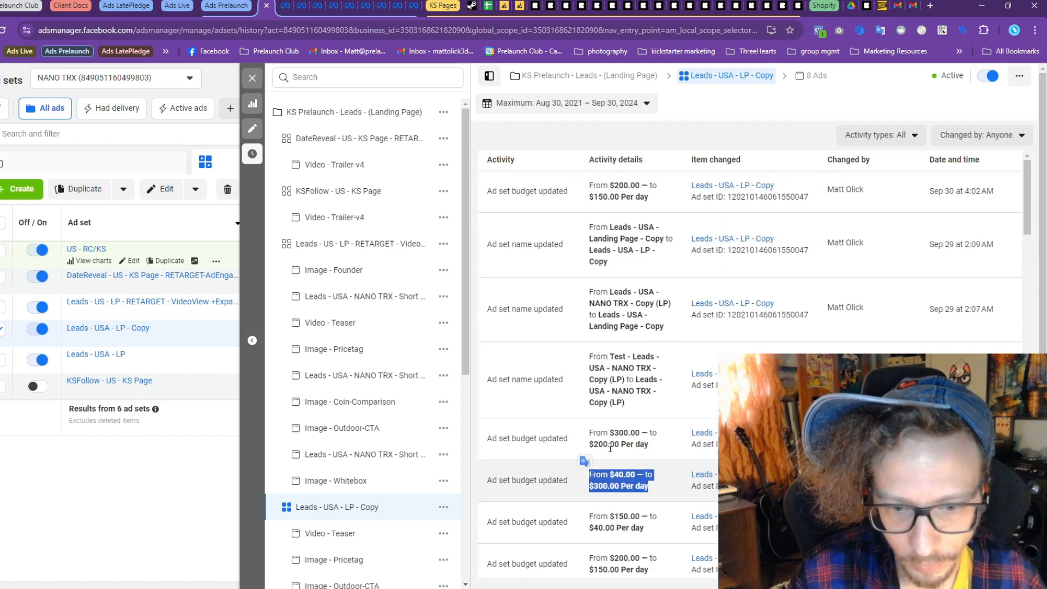
{"action": "left_click_drag", "start_coordinate": [648, 445], "coordinate": [601, 434]}
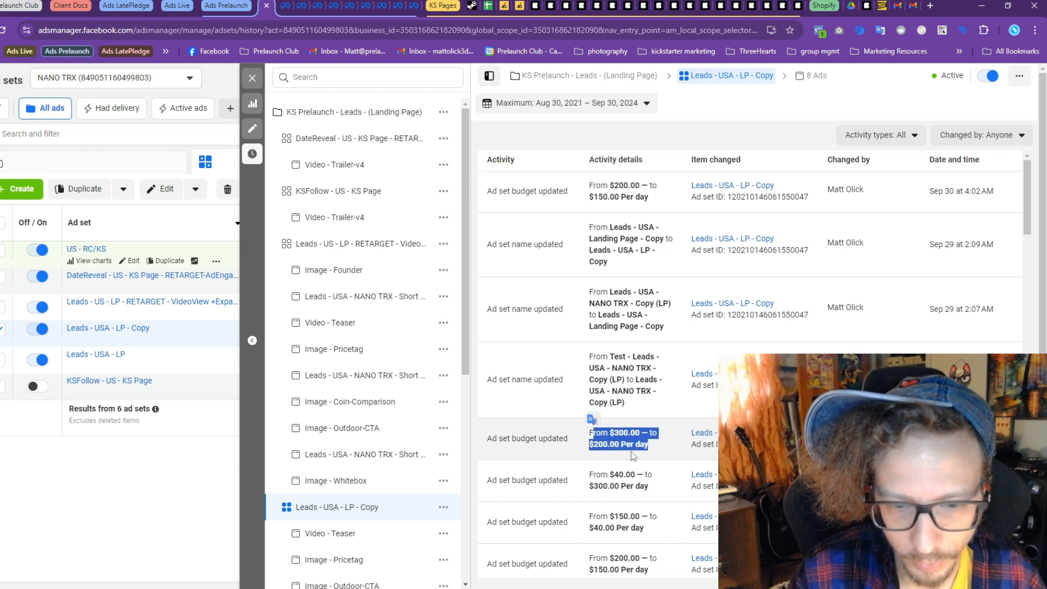
{"action": "left_click_drag", "start_coordinate": [609, 185], "coordinate": [639, 185]}
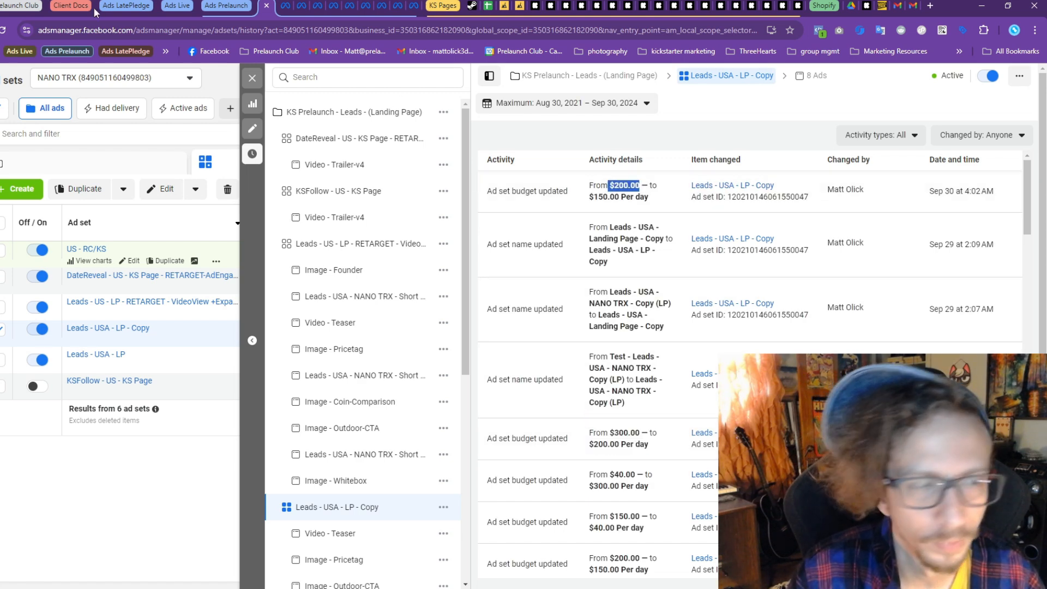
Close the change history and set the US - RC/KS ad set's daily budget to $600, saved to draft
{"action": "left_click", "coordinate": [255, 82]}
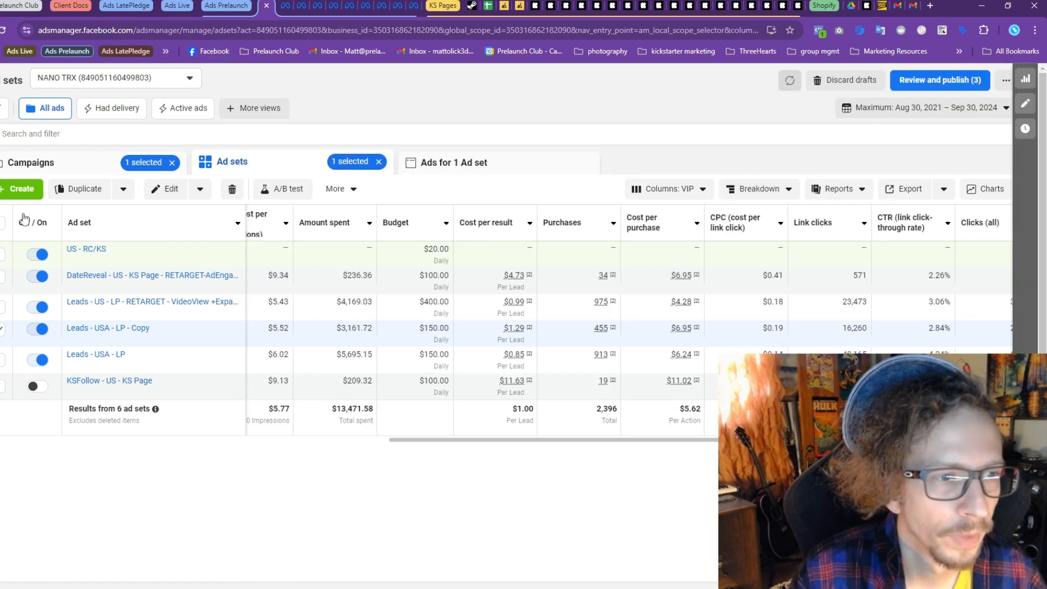
{"action": "left_click", "coordinate": [386, 249]}
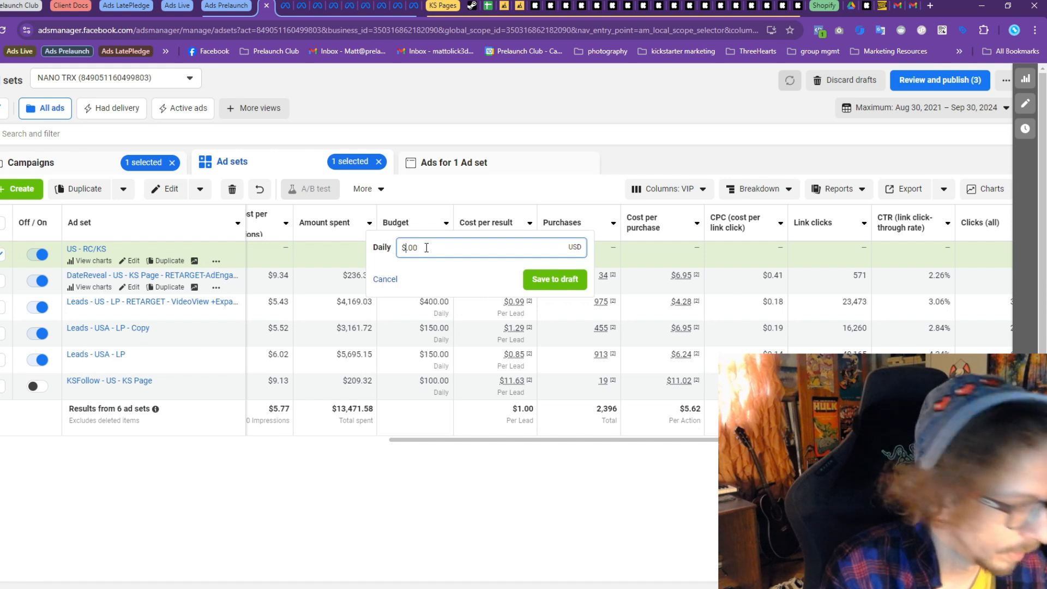
{"action": "left_click", "coordinate": [554, 280]}
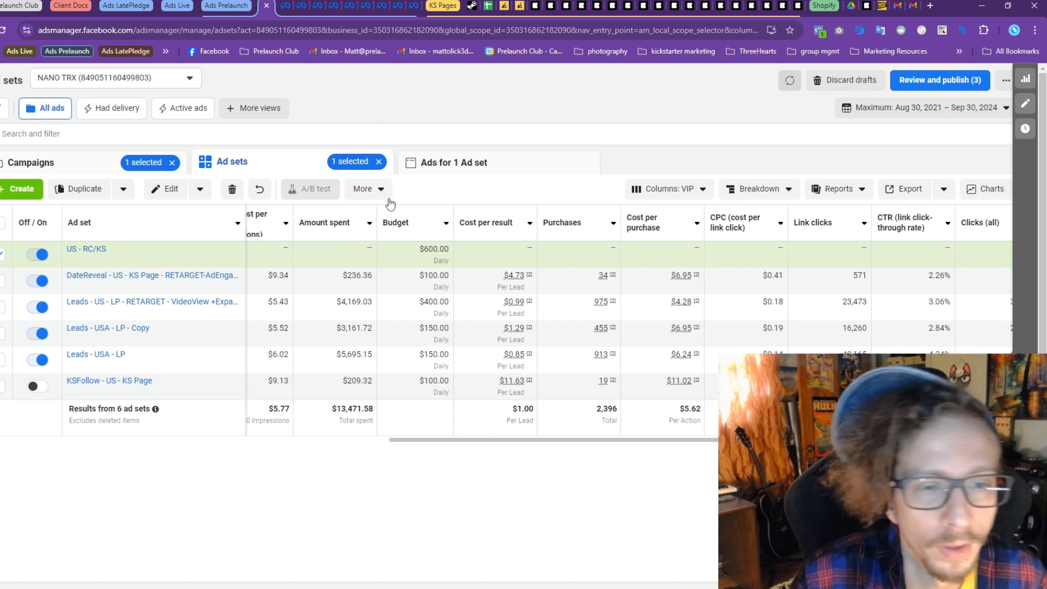
Select only the KS Live - Sales campaign and open its US - RC/KS ad set for editing
{"action": "left_click", "coordinate": [105, 170]}
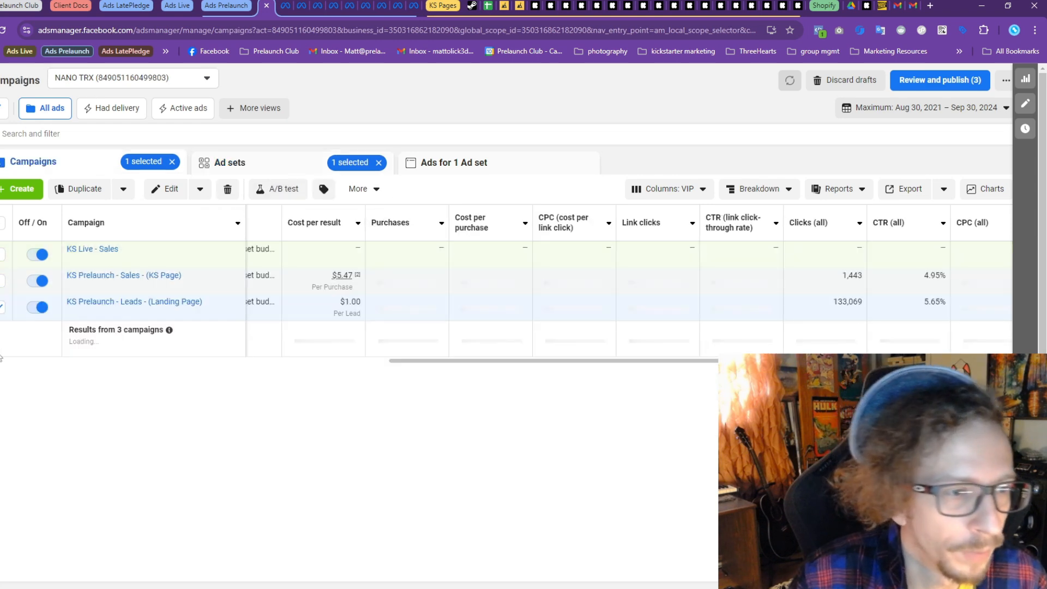
{"action": "left_click", "coordinate": [2, 307]}
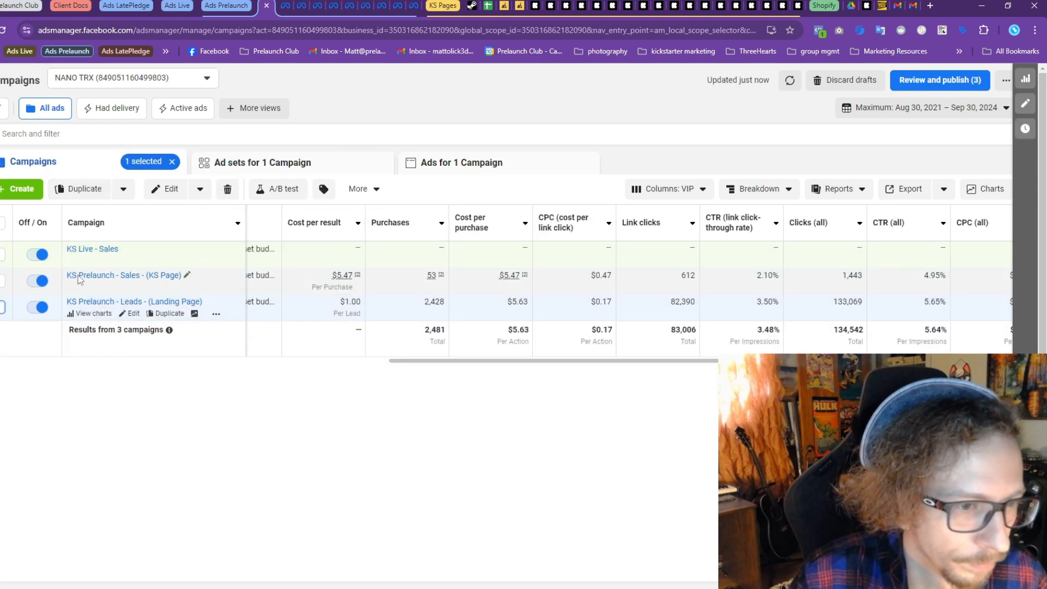
{"action": "left_click", "coordinate": [292, 172]}
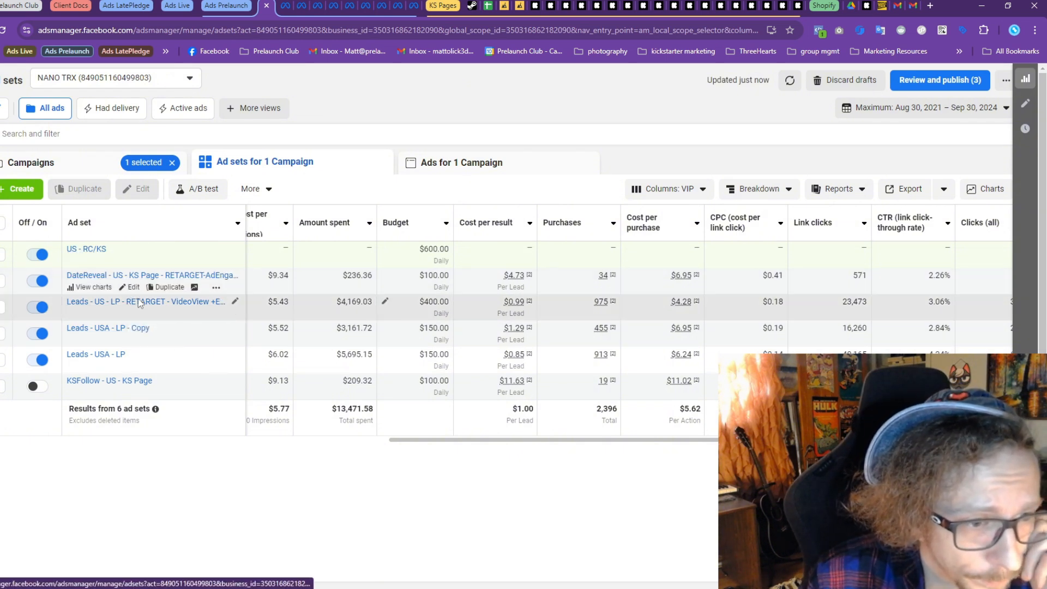
{"action": "left_click", "coordinate": [94, 165]}
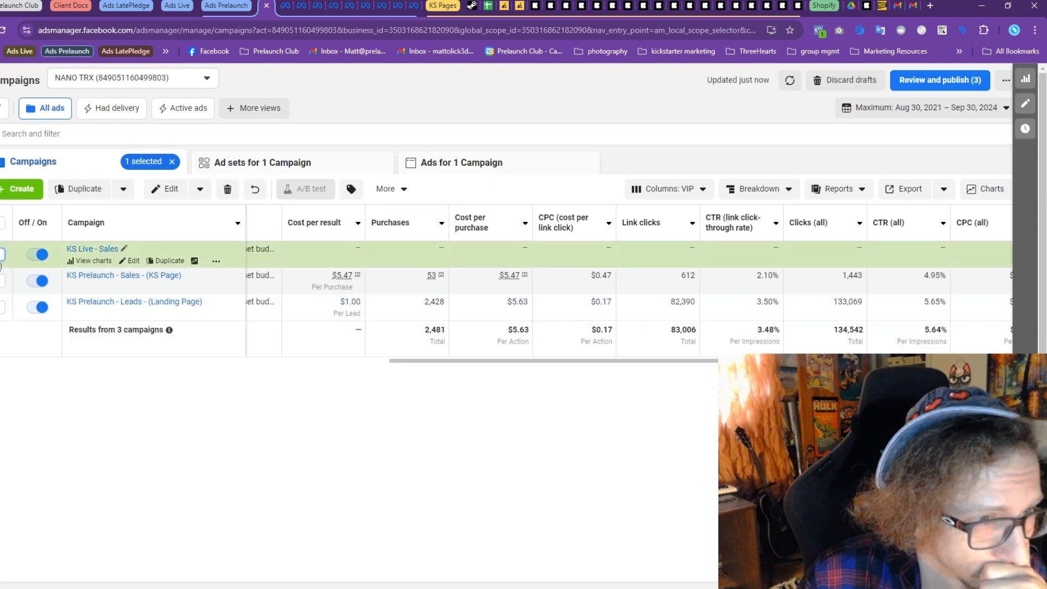
{"action": "left_click", "coordinate": [223, 165]}
{"action": "left_click", "coordinate": [133, 261]}
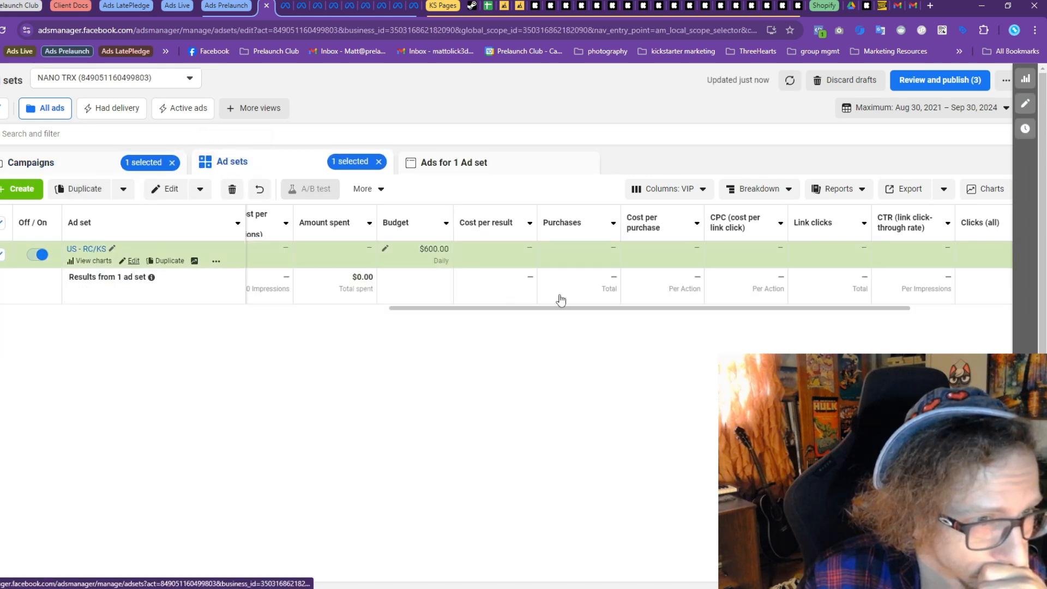
Switch the US - RC/KS ad set from Advantage+ audience to the original audience options
{"action": "scroll", "coordinate": [613, 301], "scroll_direction": "down", "scroll_amount": 10}
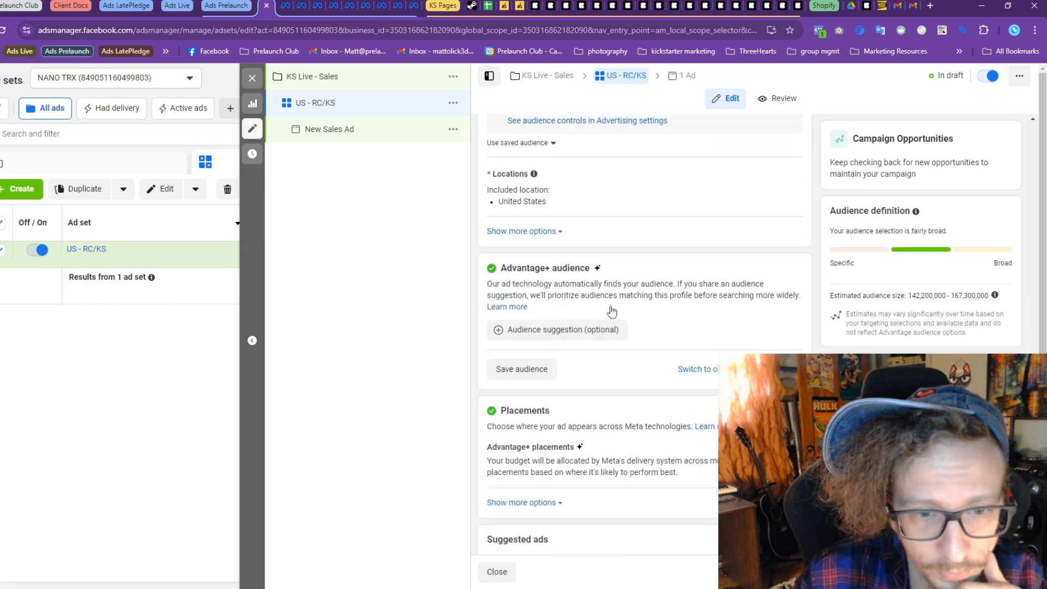
{"action": "scroll", "coordinate": [611, 311], "scroll_direction": "down", "scroll_amount": 6}
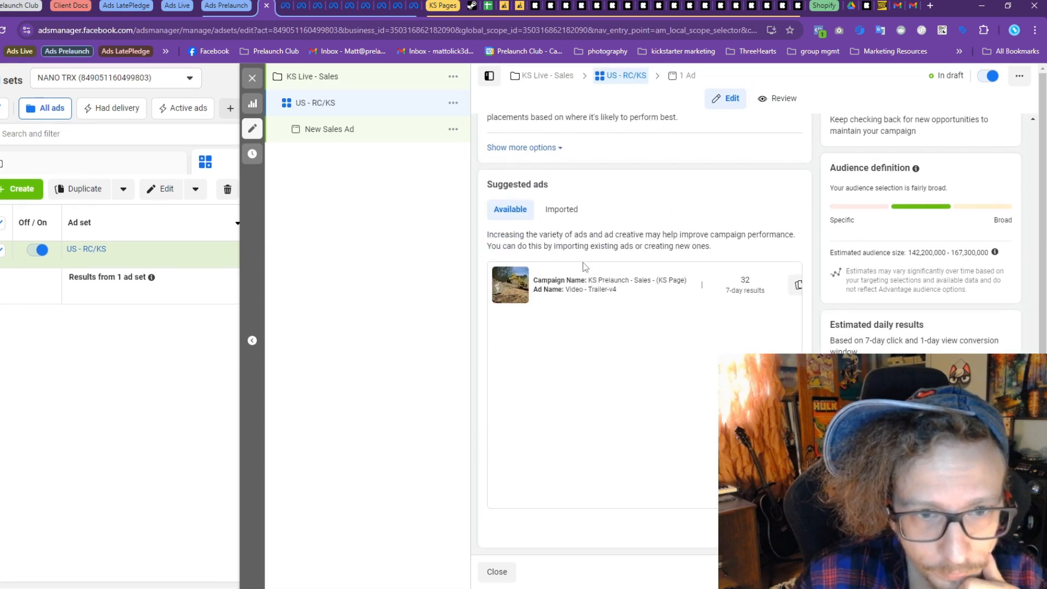
{"action": "scroll", "coordinate": [585, 267], "scroll_direction": "up", "scroll_amount": 8}
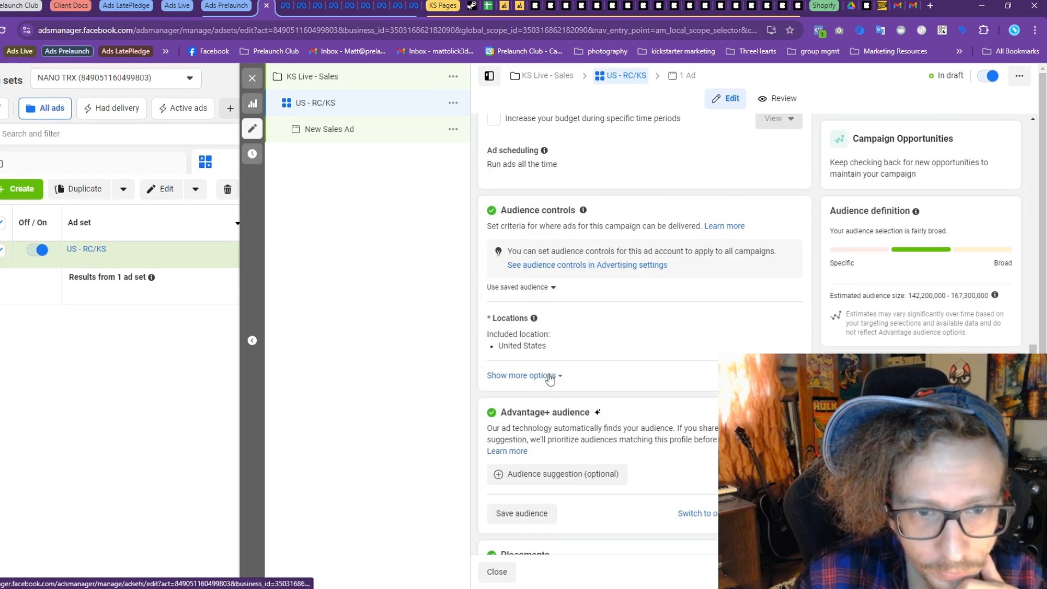
{"action": "scroll", "coordinate": [550, 379], "scroll_direction": "up", "scroll_amount": 3}
{"action": "scroll", "coordinate": [549, 156], "scroll_direction": "down", "scroll_amount": 2}
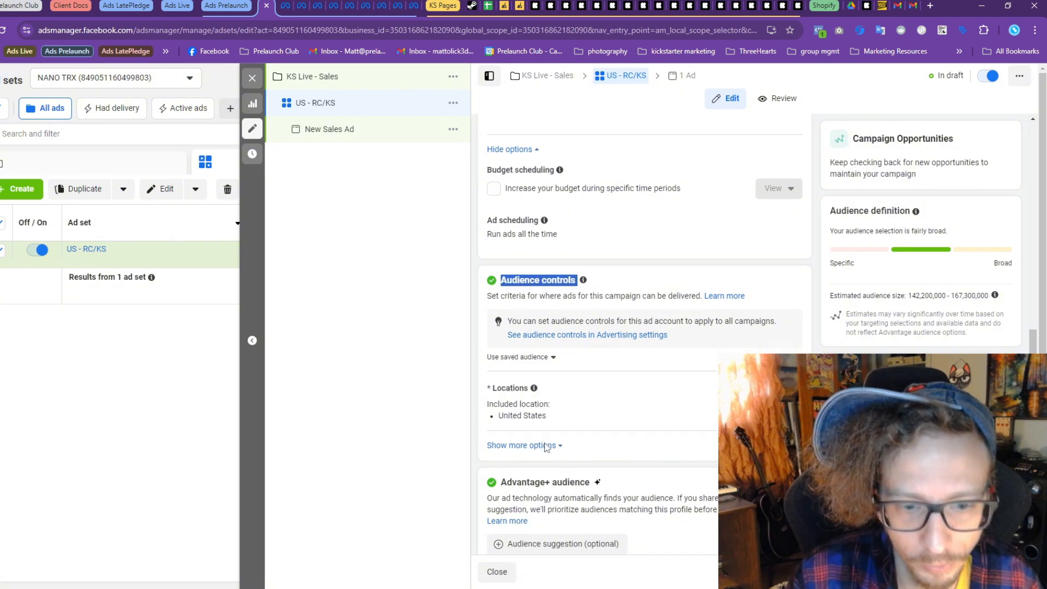
{"action": "scroll", "coordinate": [544, 444], "scroll_direction": "down", "scroll_amount": 3}
{"action": "left_click", "coordinate": [689, 340]}
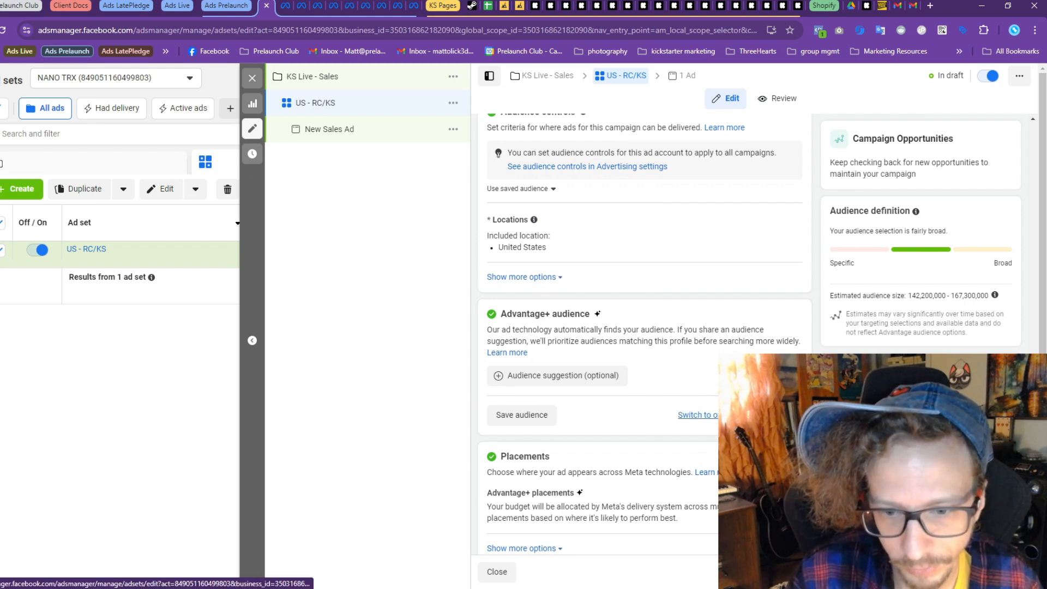
{"action": "left_click", "coordinate": [698, 415]}
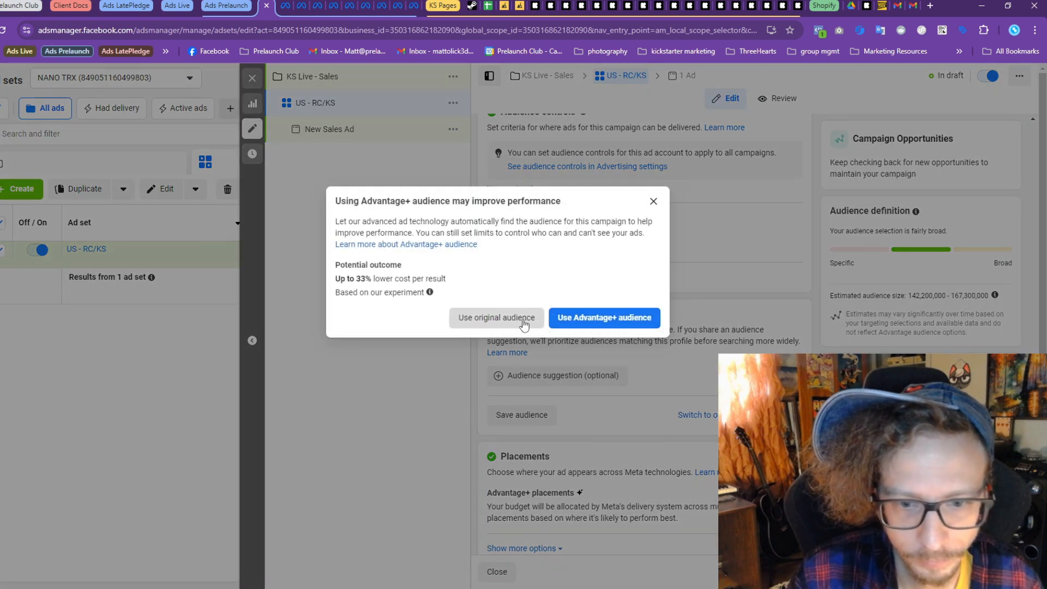
{"action": "left_click", "coordinate": [524, 322]}
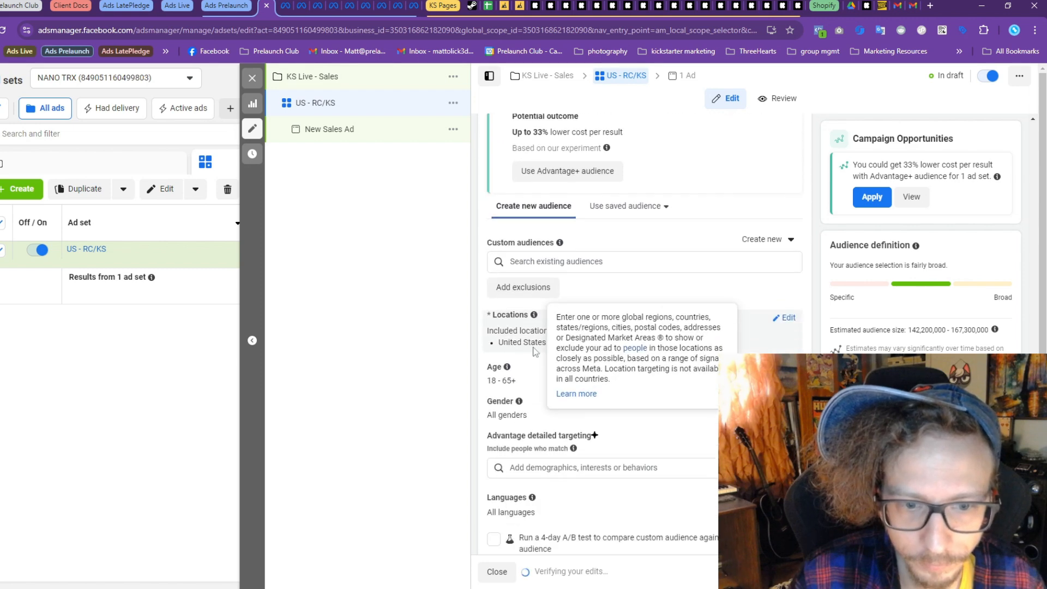
Set the maximum age of the US - RC/KS ad set's audience to 55
{"action": "scroll", "coordinate": [534, 351], "scroll_direction": "down", "scroll_amount": 3}
{"action": "left_click", "coordinate": [785, 182]}
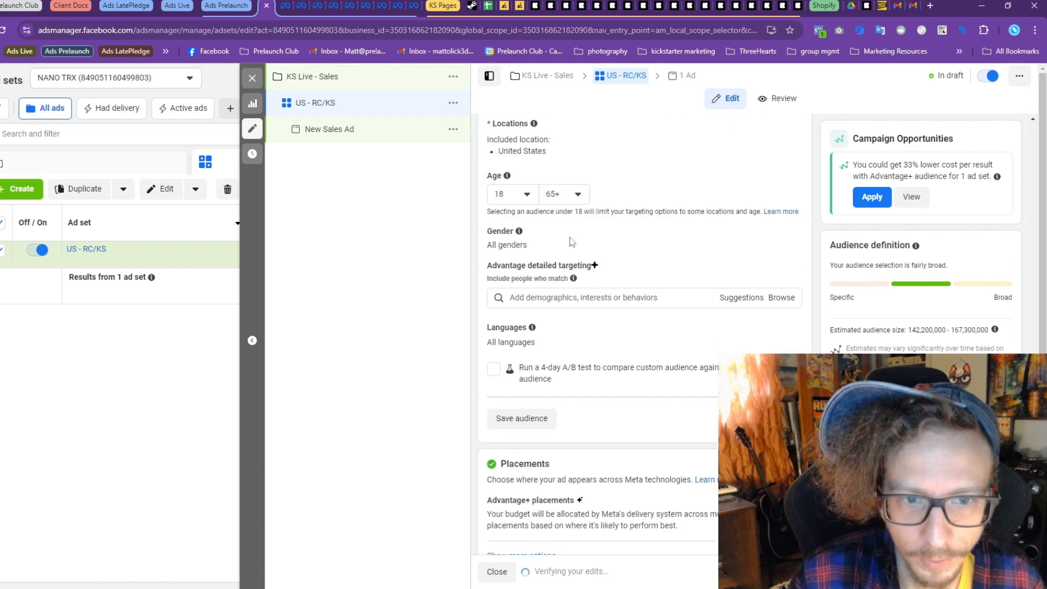
{"action": "left_click", "coordinate": [566, 193]}
{"action": "left_click", "coordinate": [566, 193]}
{"action": "left_click", "coordinate": [566, 194]}
{"action": "scroll", "coordinate": [577, 262], "scroll_direction": "up", "scroll_amount": 3}
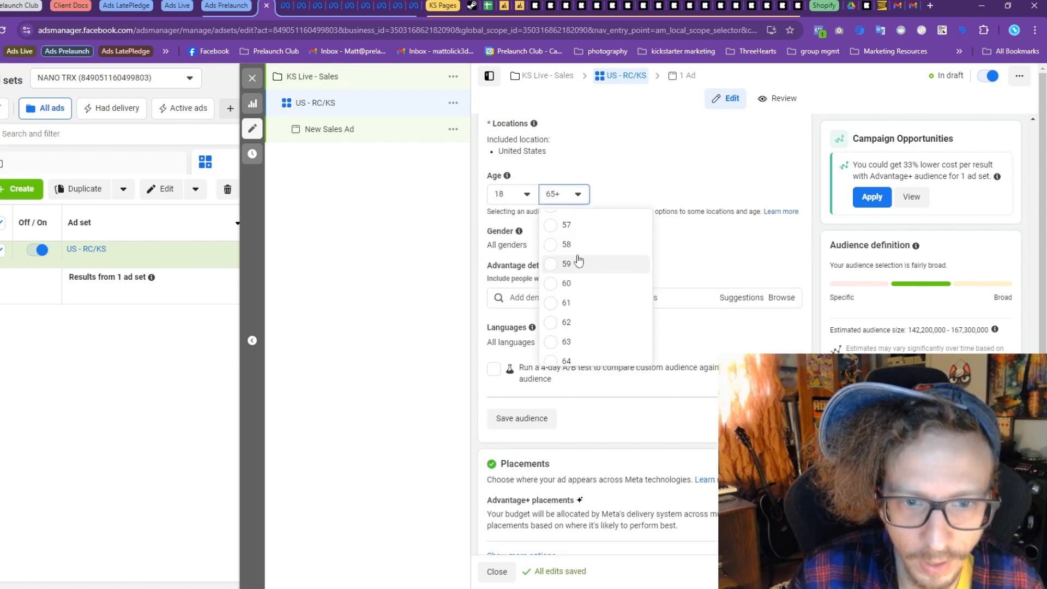
{"action": "left_click", "coordinate": [567, 331]}
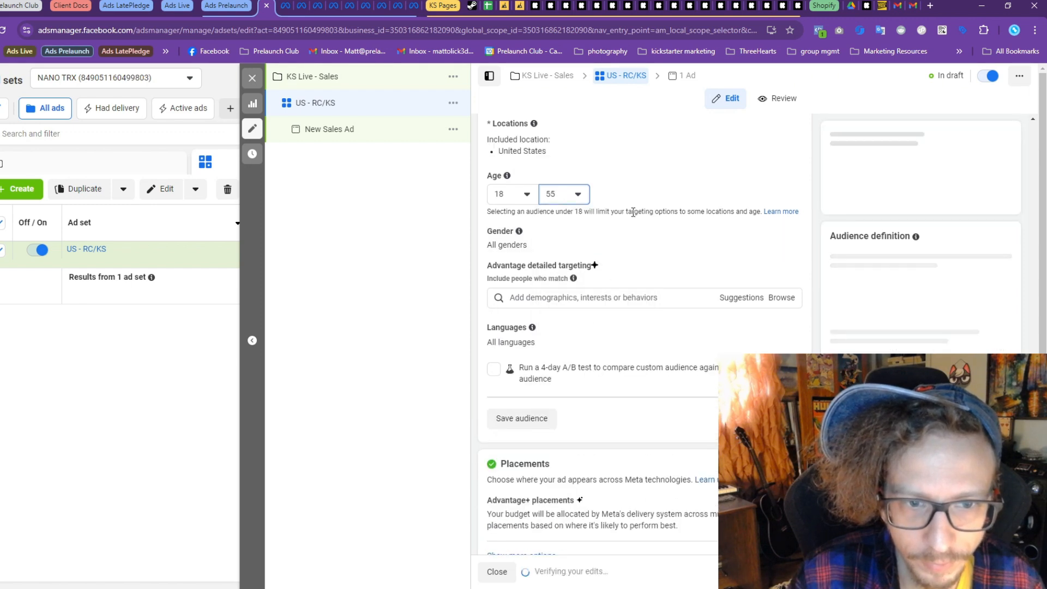
Look over the ad set's custom audience and detailed targeting options and close the ad set editor
{"action": "scroll", "coordinate": [553, 248], "scroll_direction": "up", "scroll_amount": 3}
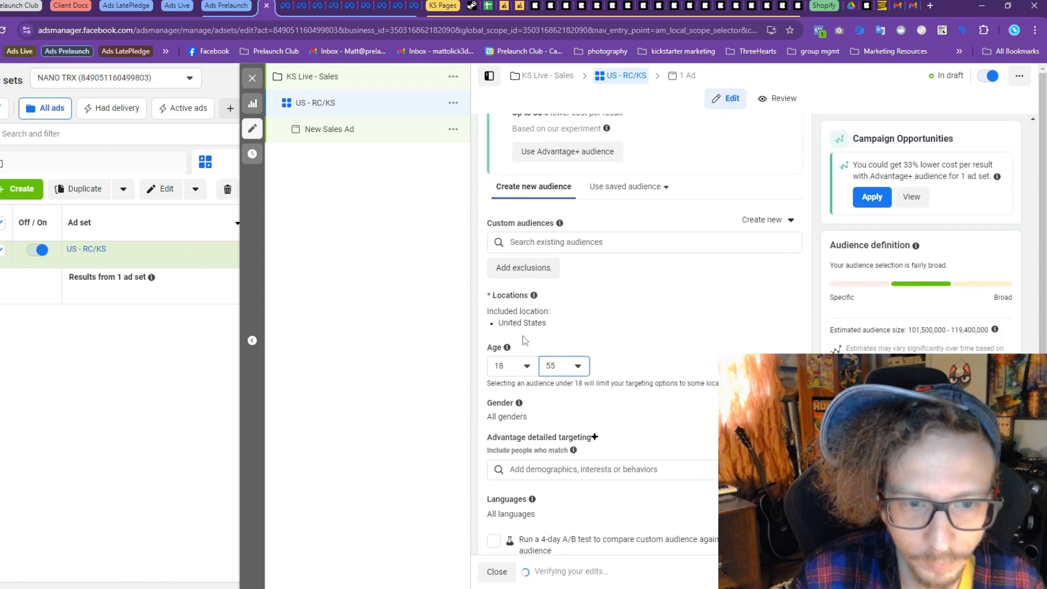
{"action": "scroll", "coordinate": [531, 336], "scroll_direction": "down", "scroll_amount": 3}
{"action": "left_click", "coordinate": [560, 297]}
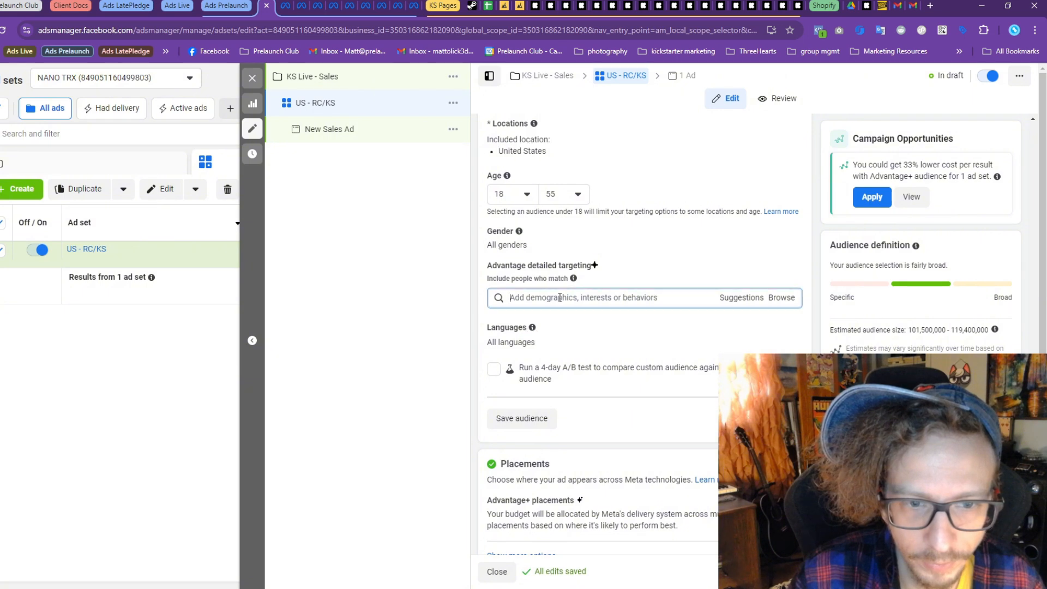
{"action": "left_click", "coordinate": [254, 78]}
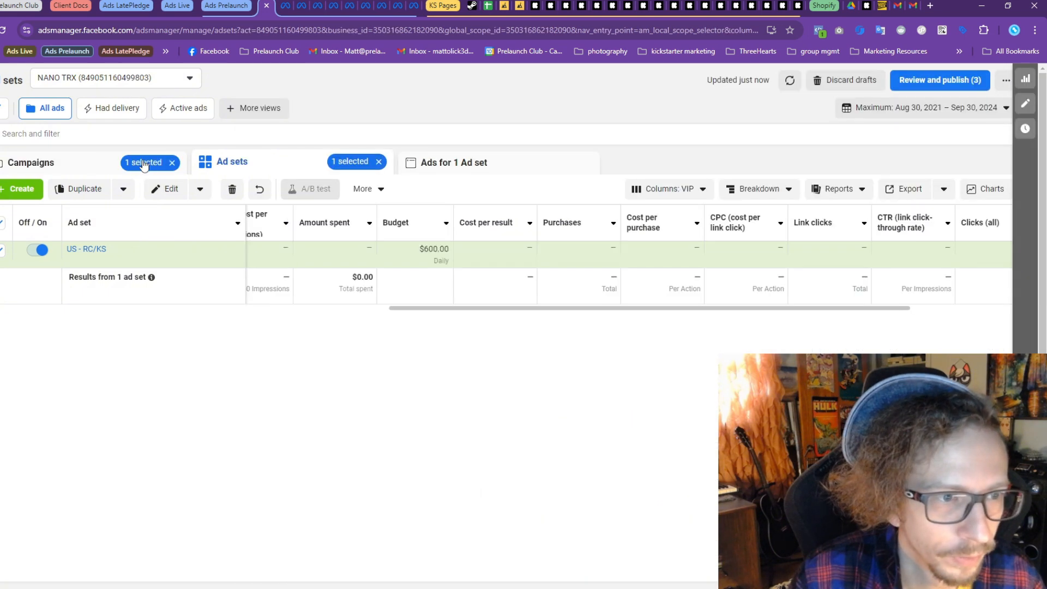
Open the Leads - USA - LP ad set of the KS Prelaunch - Leads - (Landing Page) campaign for editing
{"action": "left_click", "coordinate": [98, 163]}
{"action": "left_click", "coordinate": [131, 314]}
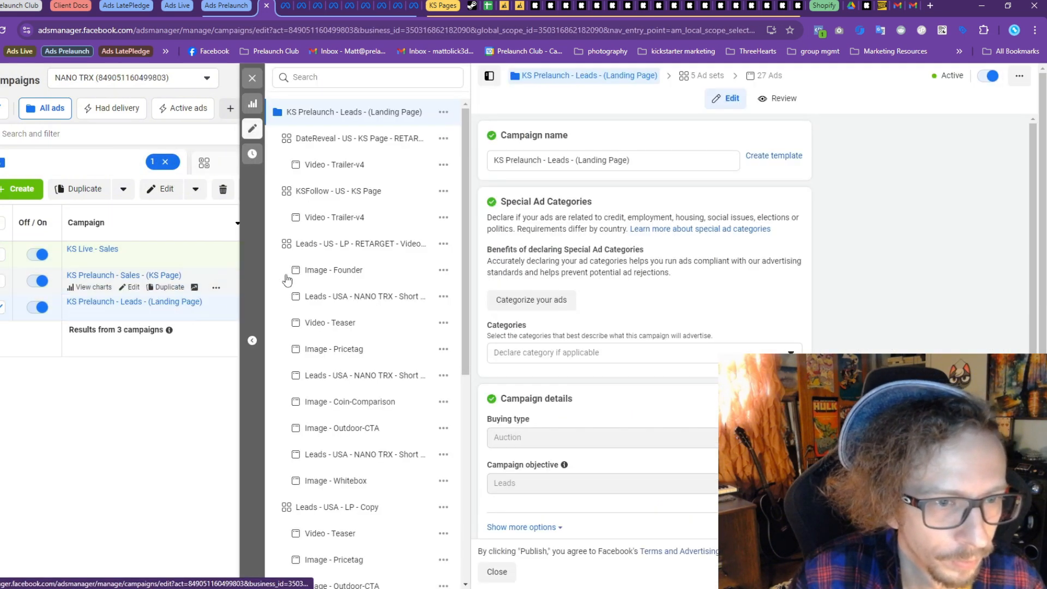
{"action": "scroll", "coordinate": [335, 204], "scroll_direction": "down", "scroll_amount": 7}
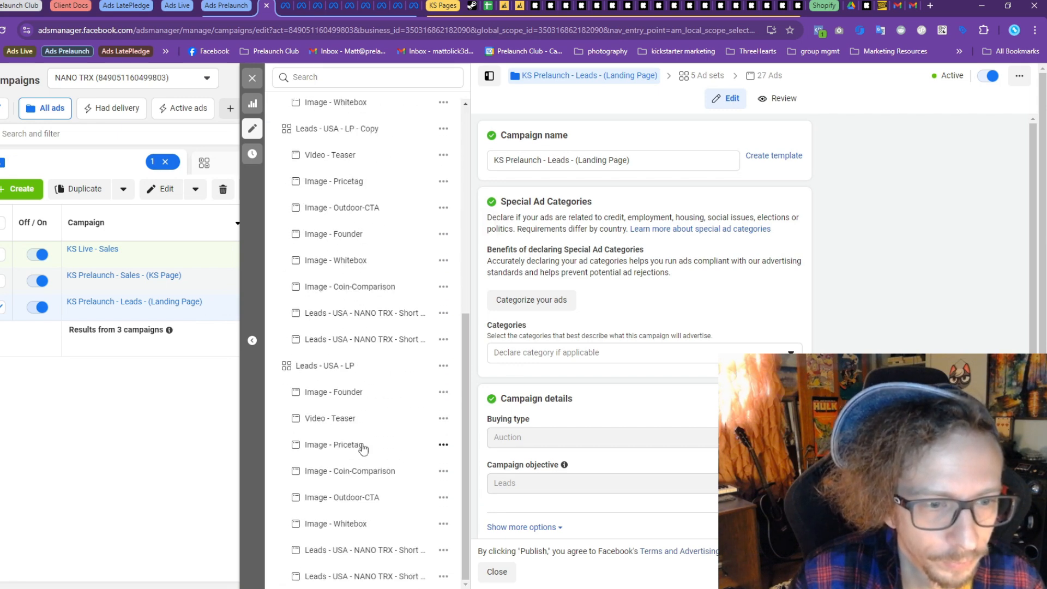
{"action": "left_click", "coordinate": [330, 369]}
Save the Leads - USA - LP ad set's audience as a saved audience named US - RC/KS
{"action": "scroll", "coordinate": [595, 389], "scroll_direction": "down", "scroll_amount": 10}
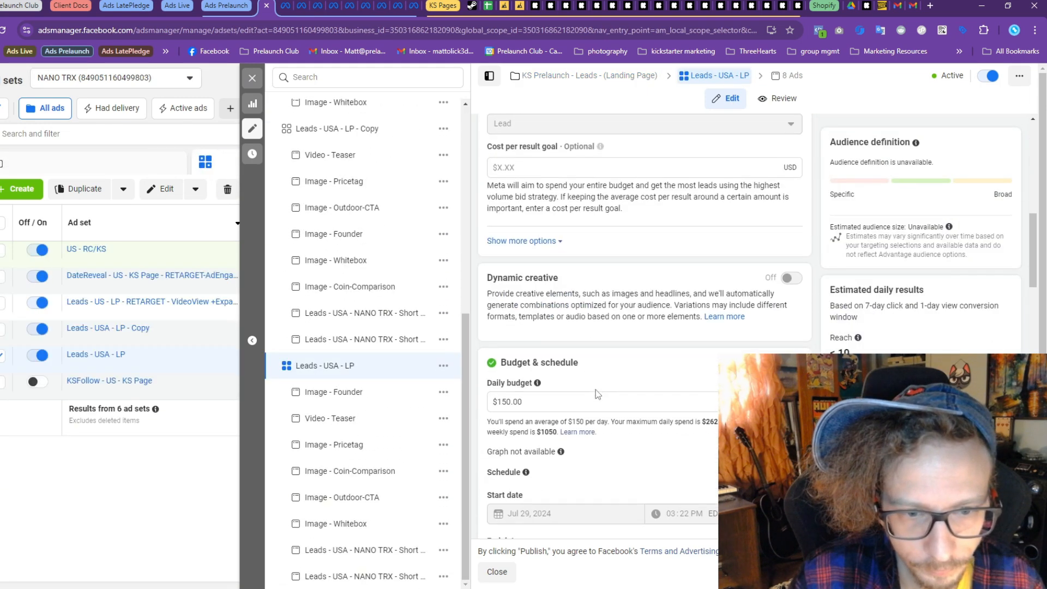
{"action": "scroll", "coordinate": [615, 378], "scroll_direction": "down", "scroll_amount": 10}
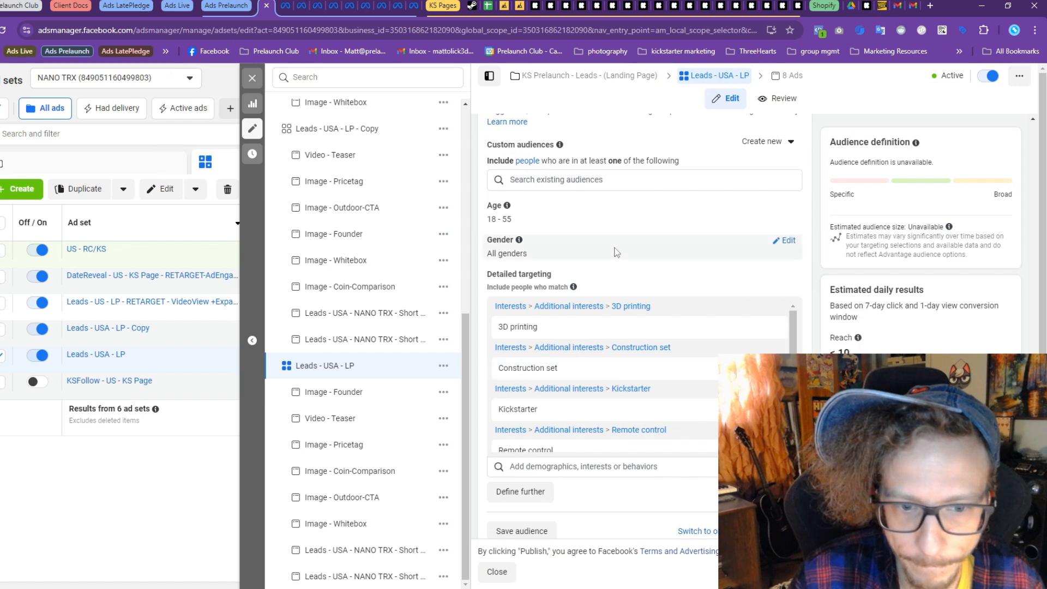
{"action": "scroll", "coordinate": [616, 253], "scroll_direction": "down", "scroll_amount": 1}
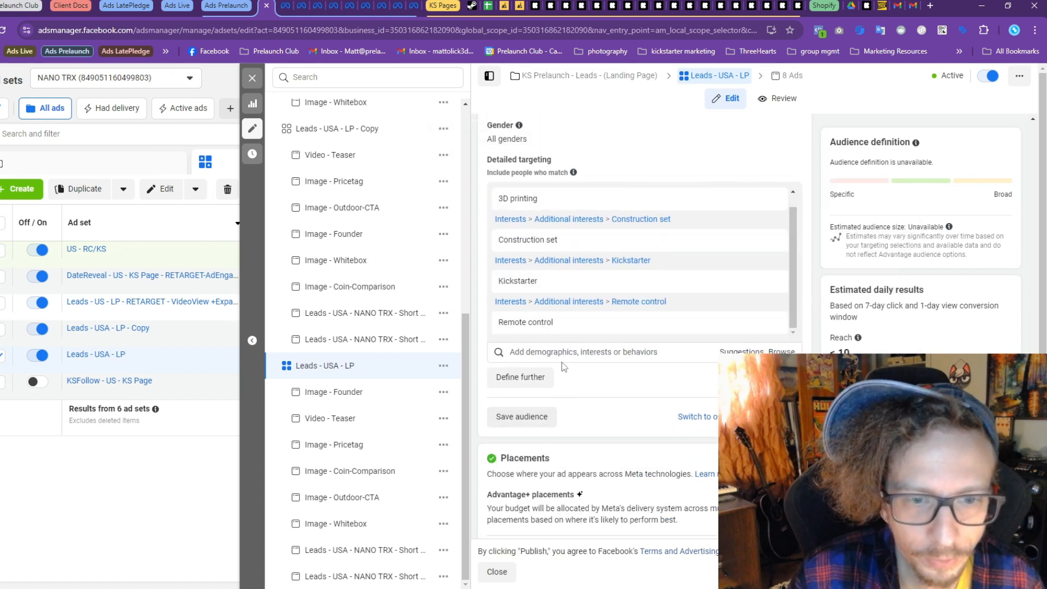
{"action": "left_click", "coordinate": [546, 429]}
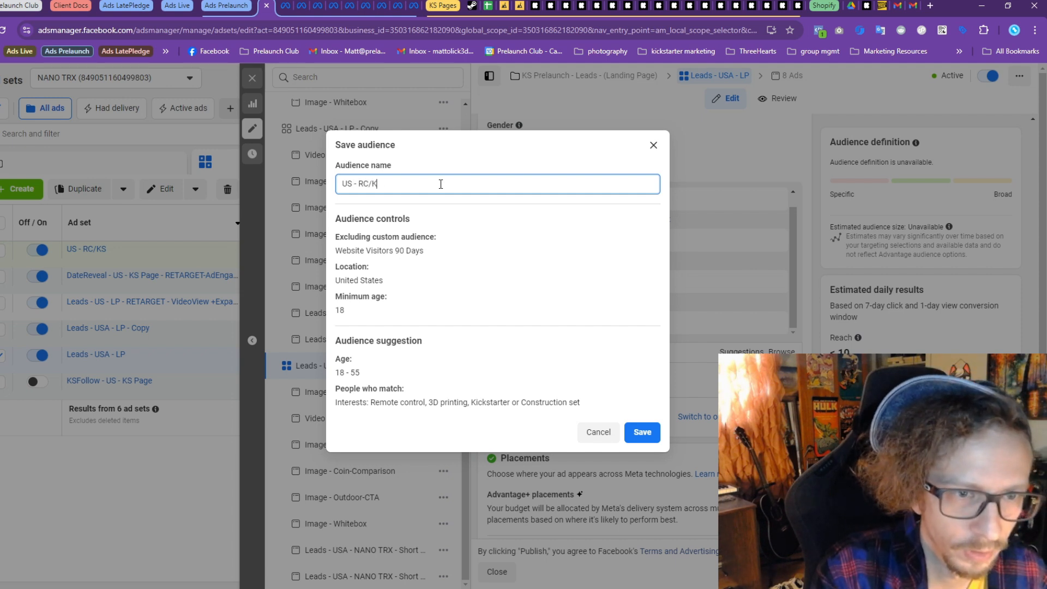
{"action": "left_click", "coordinate": [644, 432]}
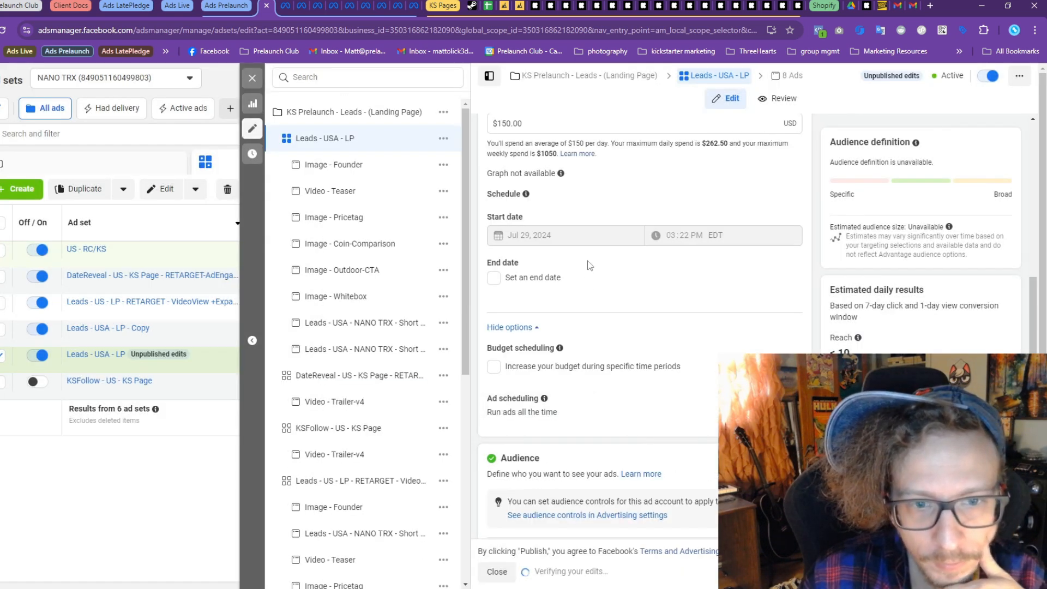
Check the saved audience's criteria, discard the unpublished edits to the Leads - USA - LP ad set and close its editor
{"action": "scroll", "coordinate": [587, 279], "scroll_direction": "down", "scroll_amount": 10}
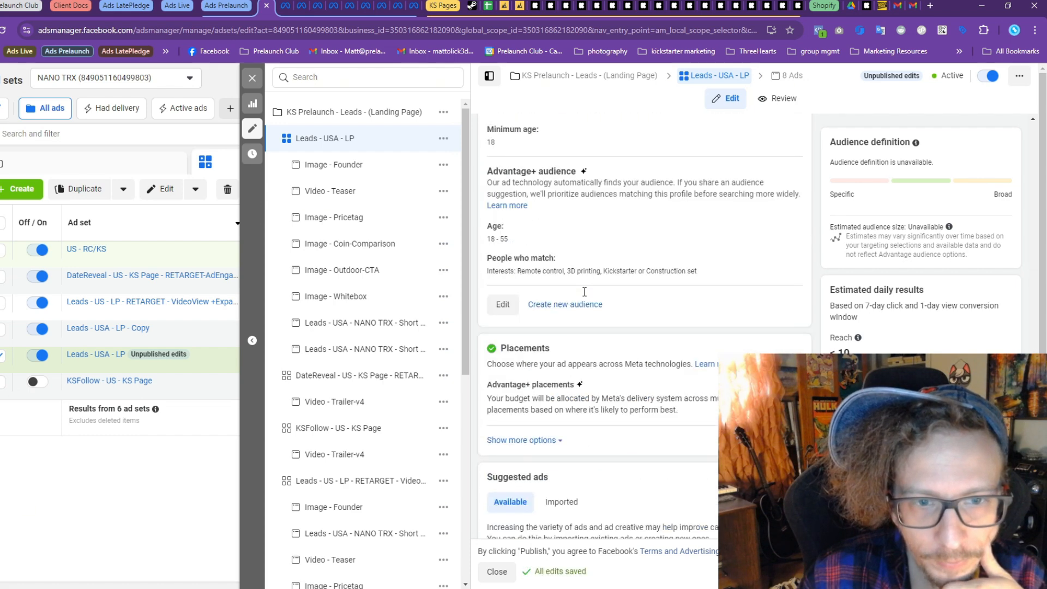
{"action": "scroll", "coordinate": [584, 292], "scroll_direction": "up", "scroll_amount": 4}
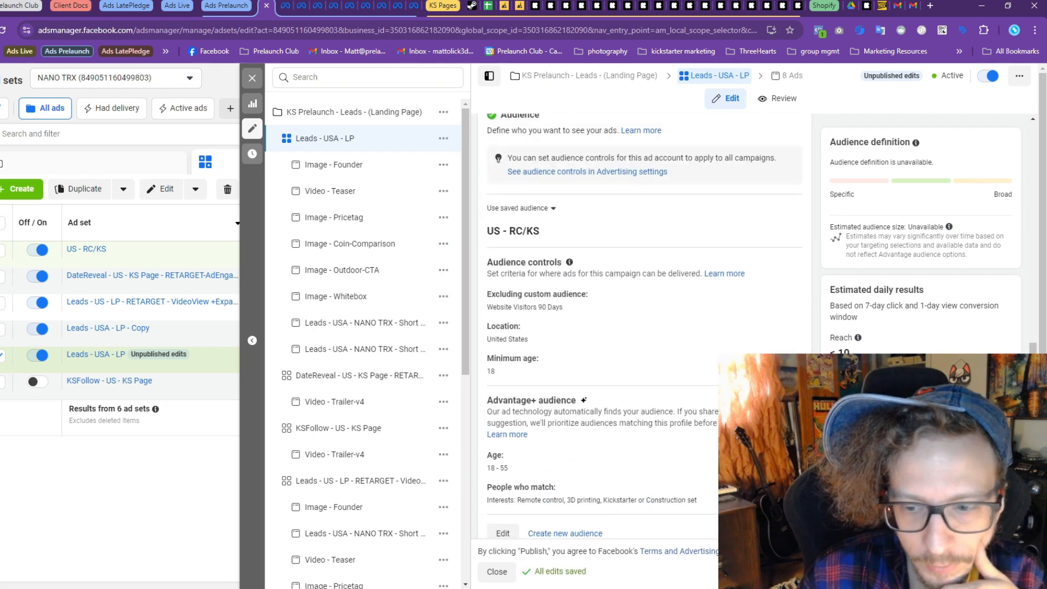
{"action": "left_click", "coordinate": [947, 572]}
{"action": "left_click", "coordinate": [592, 261]}
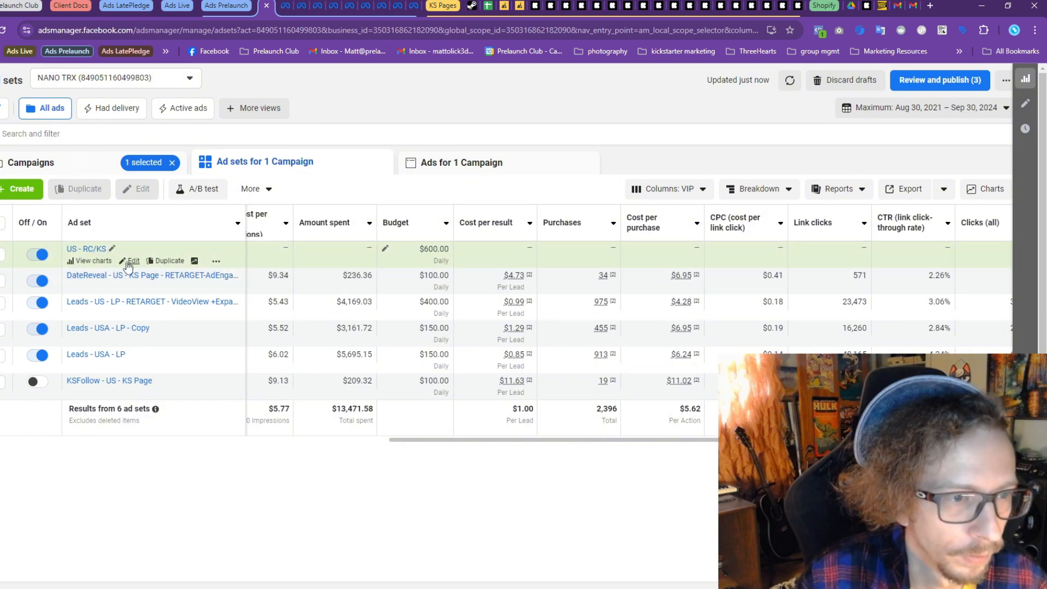
Open the live campaign's US - RC/KS ad set for editing and apply the saved audience US - RC/KS to it
{"action": "left_click", "coordinate": [153, 263]}
{"action": "scroll", "coordinate": [638, 338], "scroll_direction": "down", "scroll_amount": 20}
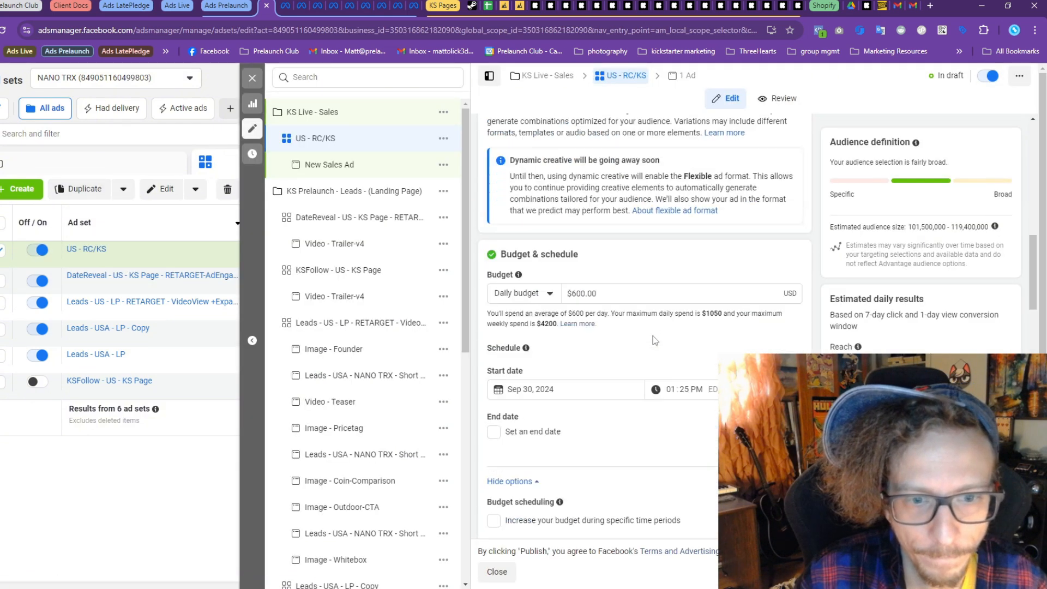
{"action": "scroll", "coordinate": [734, 274], "scroll_direction": "up", "scroll_amount": 5}
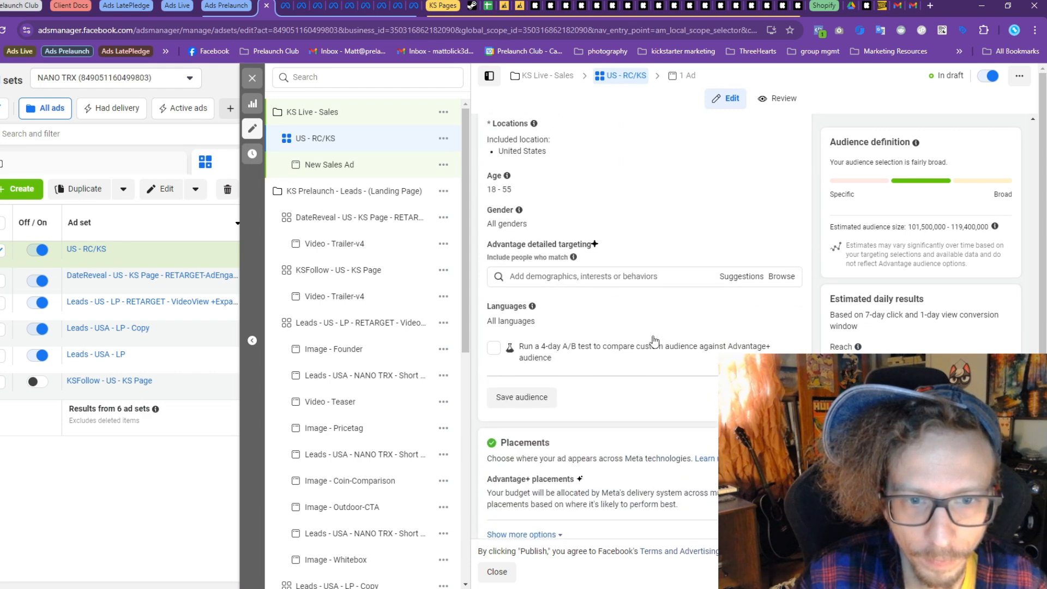
{"action": "left_click", "coordinate": [632, 293]}
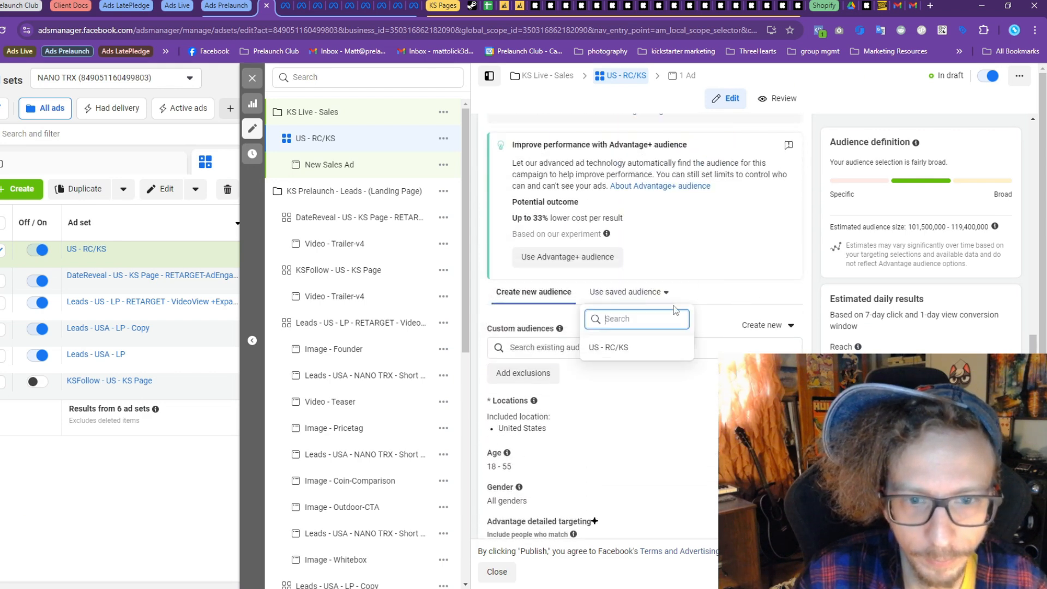
{"action": "left_click", "coordinate": [624, 349]}
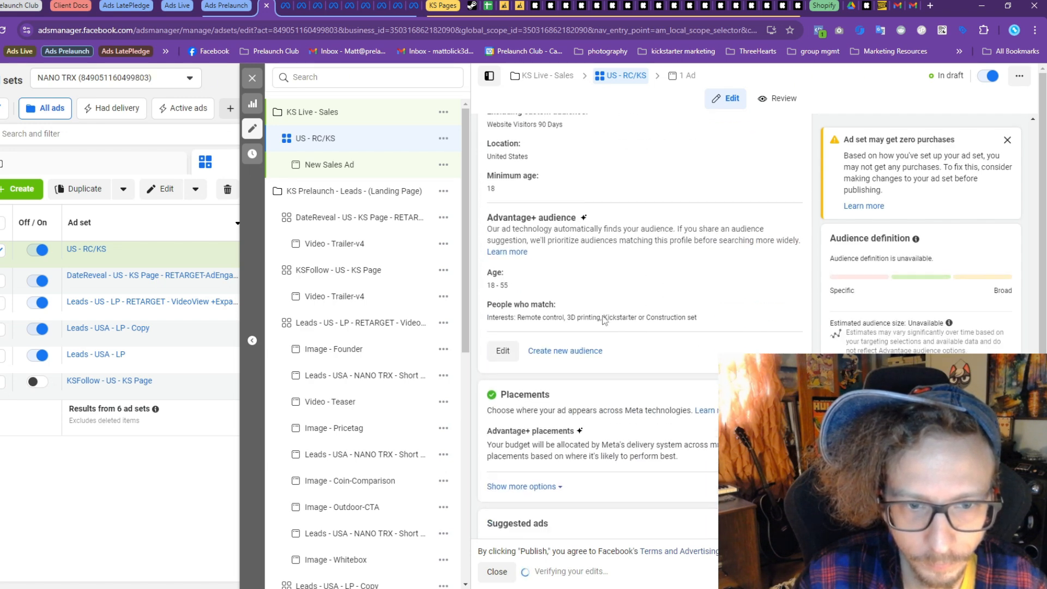
Remove the Website Visitors 90 Days exclusion from the saved audience US - RC/KS and update it
{"action": "left_click", "coordinate": [502, 409]}
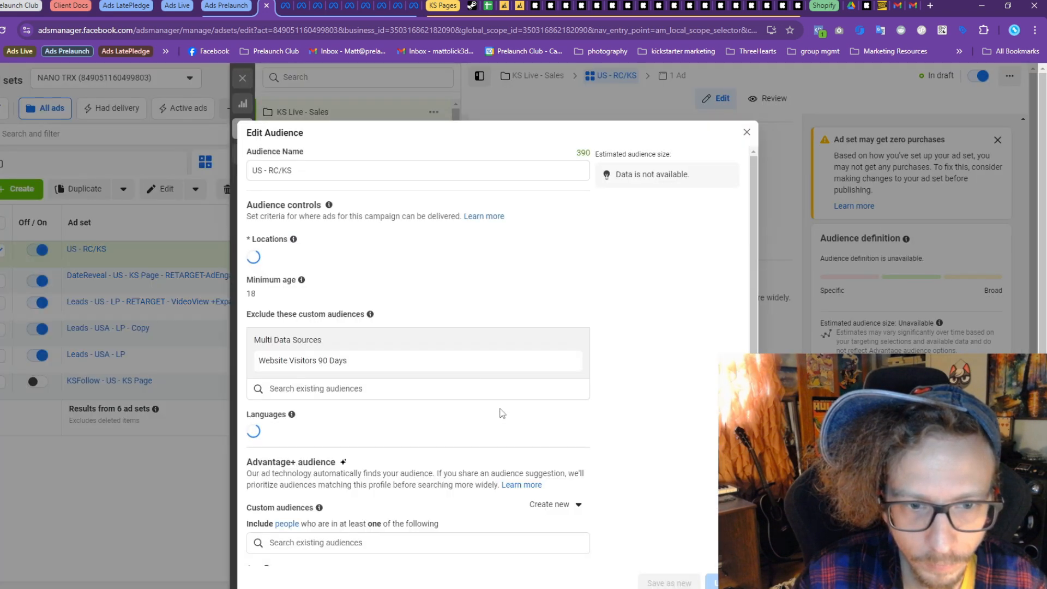
{"action": "scroll", "coordinate": [455, 293], "scroll_direction": "down", "scroll_amount": 1}
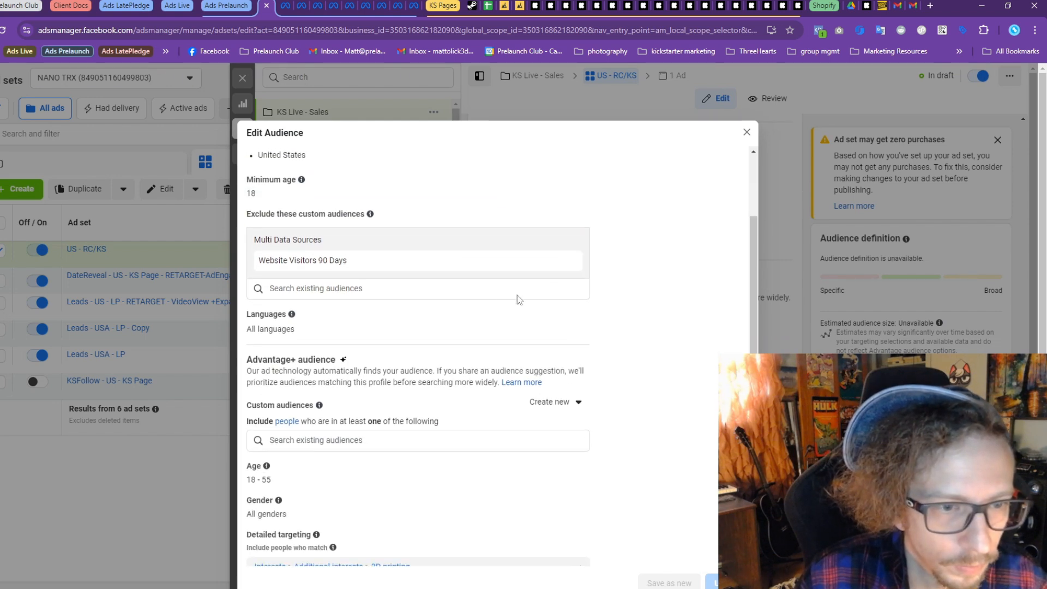
{"action": "left_click", "coordinate": [567, 259]}
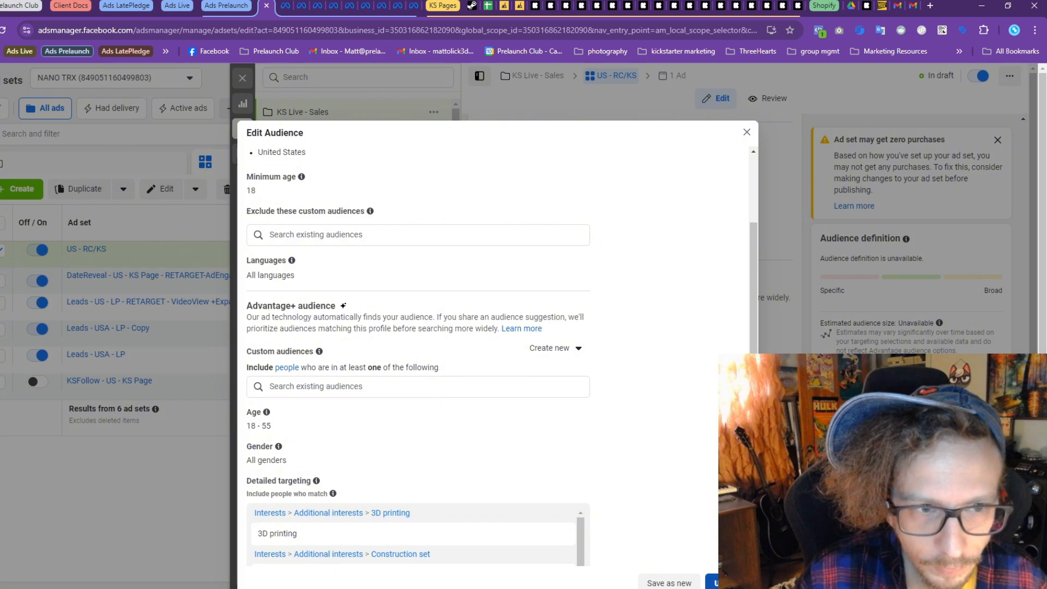
{"action": "left_click", "coordinate": [713, 582]}
{"action": "left_click", "coordinate": [639, 268]}
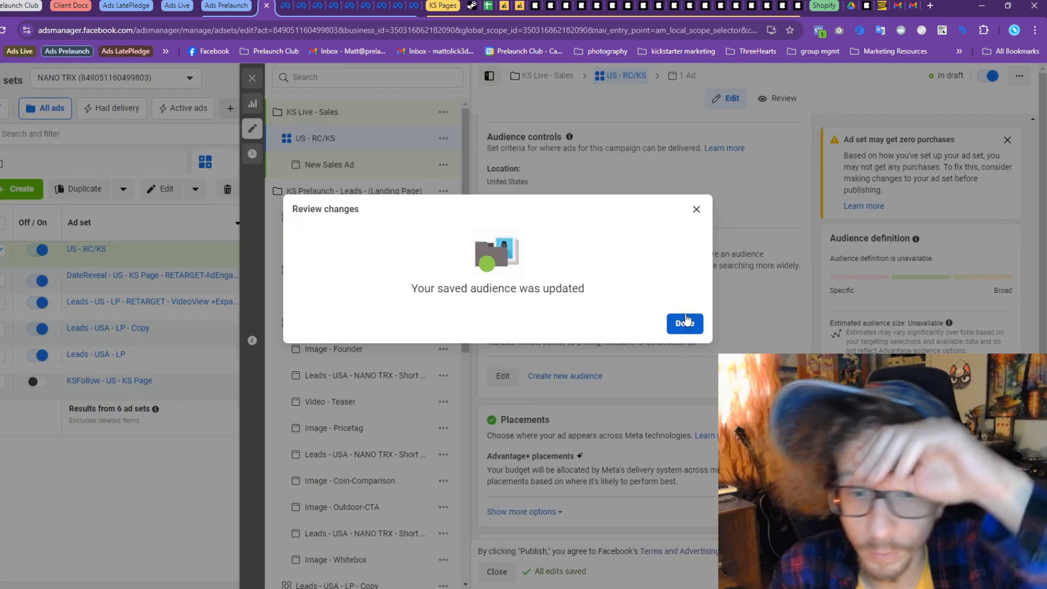
{"action": "left_click", "coordinate": [686, 321]}
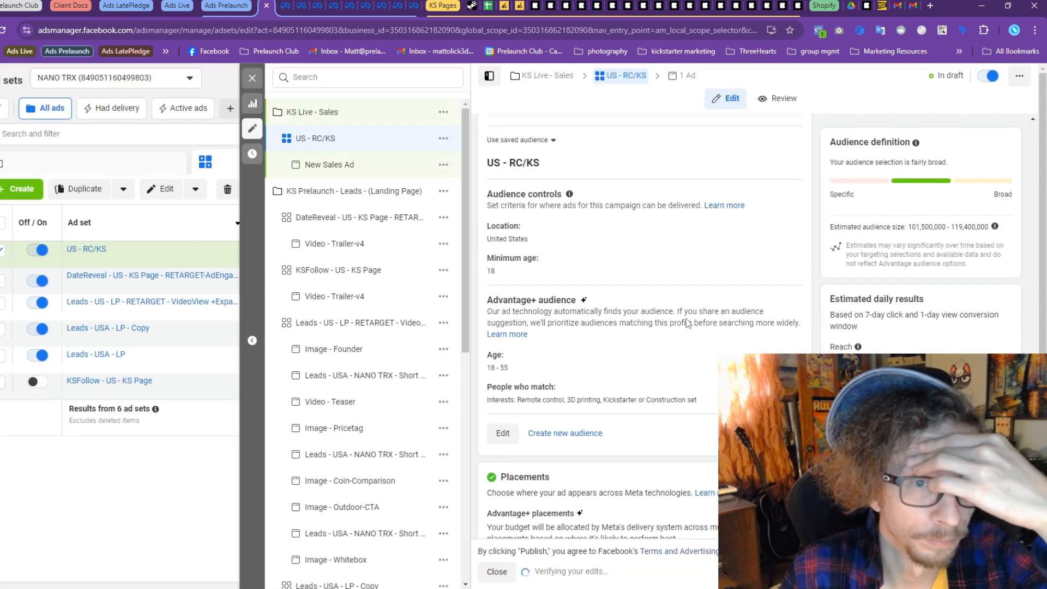
Set the US - RC/KS ad set's start date to October 1, 2024 at 10:00 AM
{"action": "scroll", "coordinate": [688, 324], "scroll_direction": "down", "scroll_amount": 5}
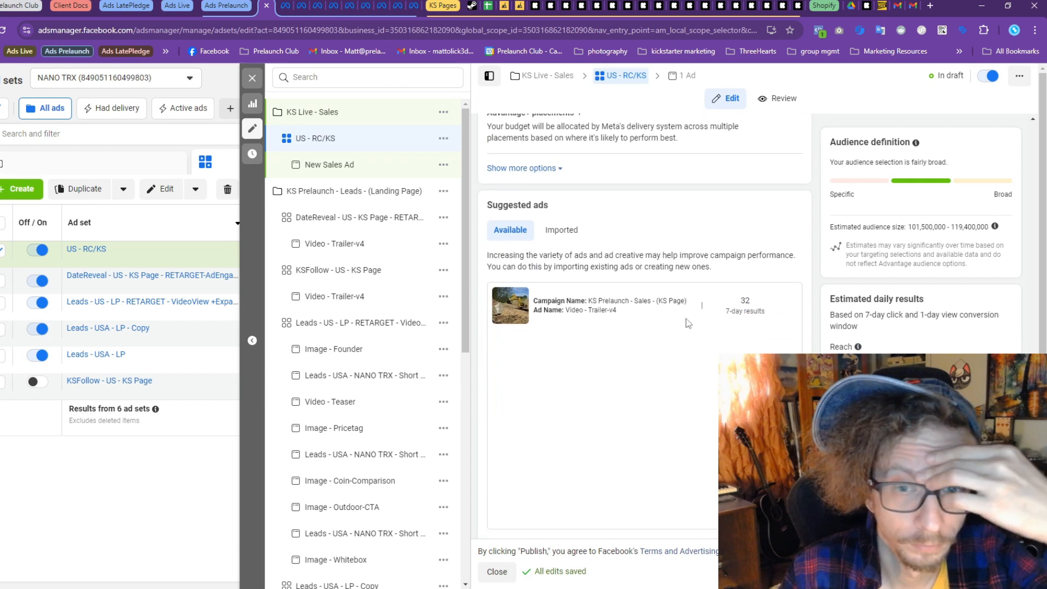
{"action": "scroll", "coordinate": [687, 320], "scroll_direction": "up", "scroll_amount": 5}
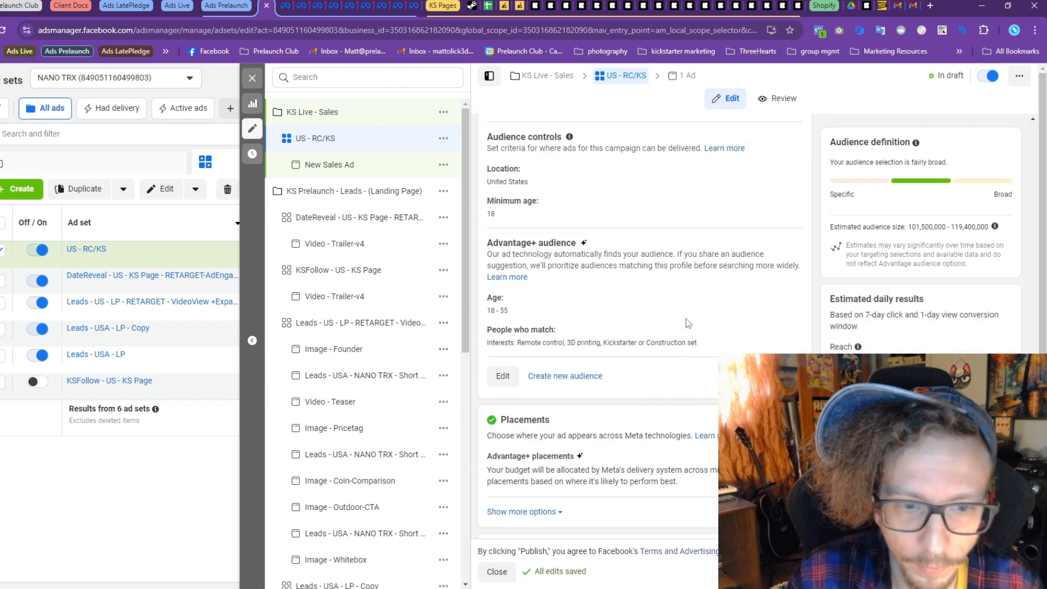
{"action": "scroll", "coordinate": [688, 324], "scroll_direction": "up", "scroll_amount": 1}
{"action": "scroll", "coordinate": [686, 318], "scroll_direction": "down", "scroll_amount": 3}
{"action": "scroll", "coordinate": [599, 305], "scroll_direction": "up", "scroll_amount": 4}
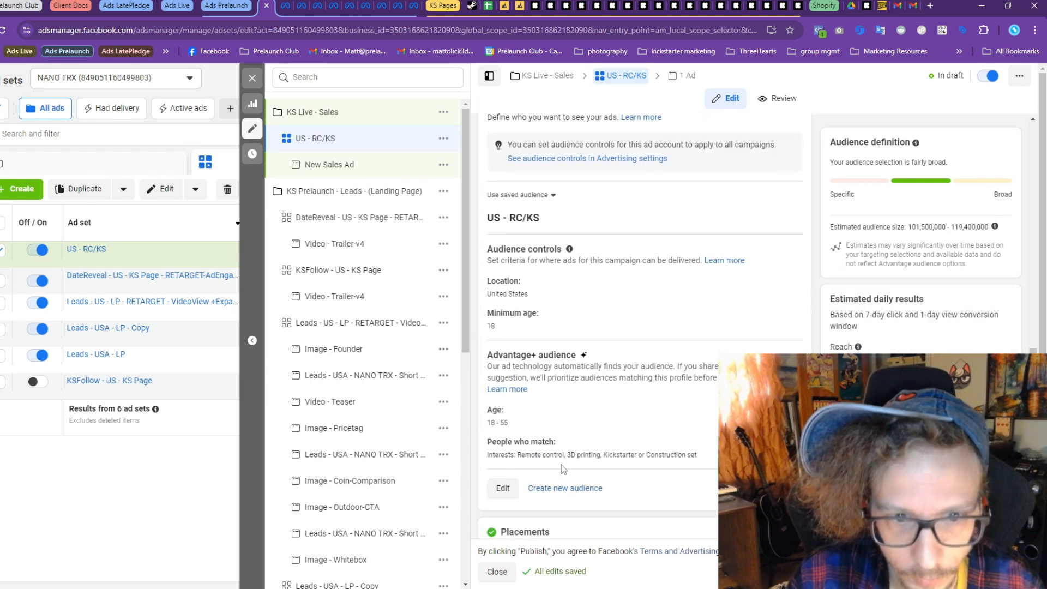
{"action": "scroll", "coordinate": [551, 327], "scroll_direction": "up", "scroll_amount": 4}
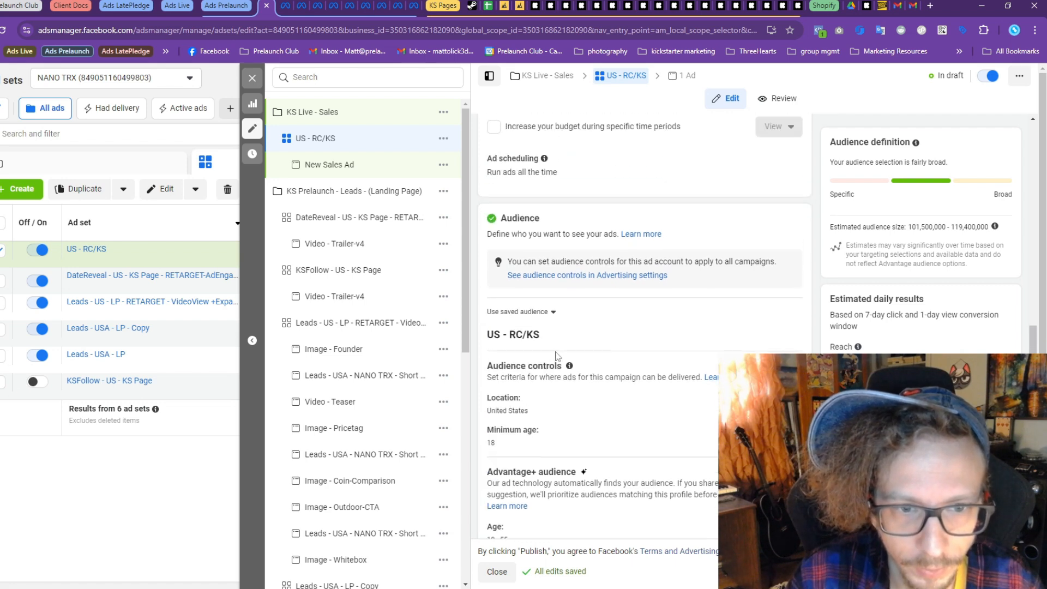
{"action": "scroll", "coordinate": [537, 520], "scroll_direction": "up", "scroll_amount": 3}
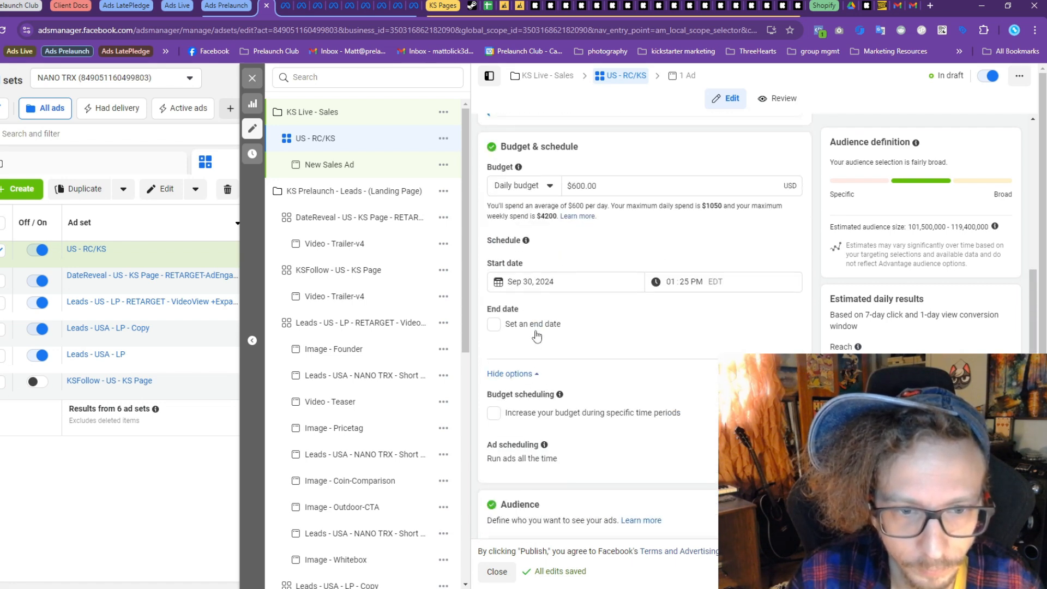
{"action": "scroll", "coordinate": [537, 336], "scroll_direction": "up", "scroll_amount": 1}
{"action": "left_click", "coordinate": [611, 340]}
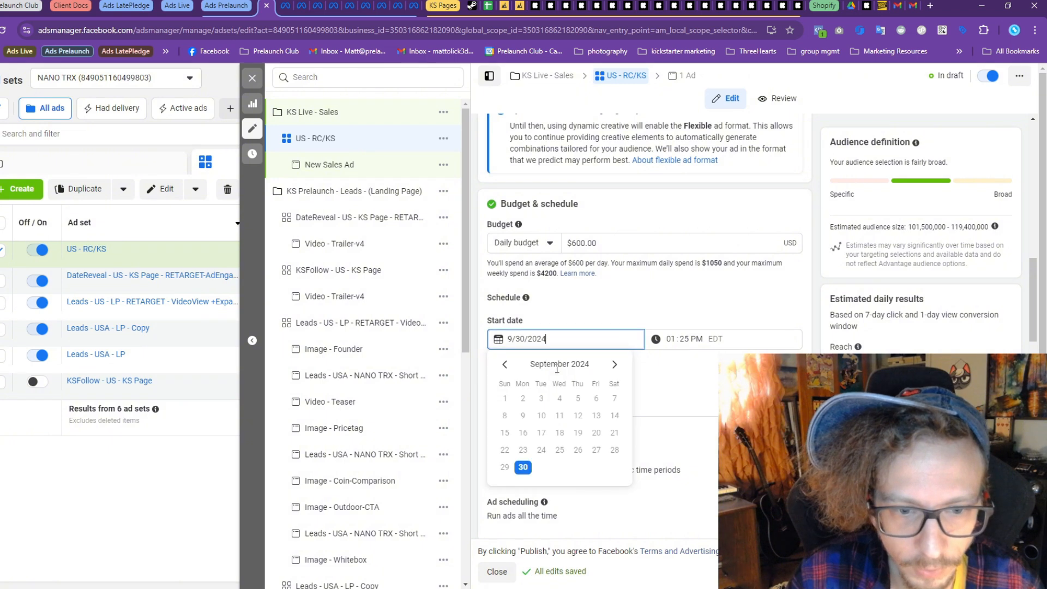
{"action": "left_click", "coordinate": [541, 399]}
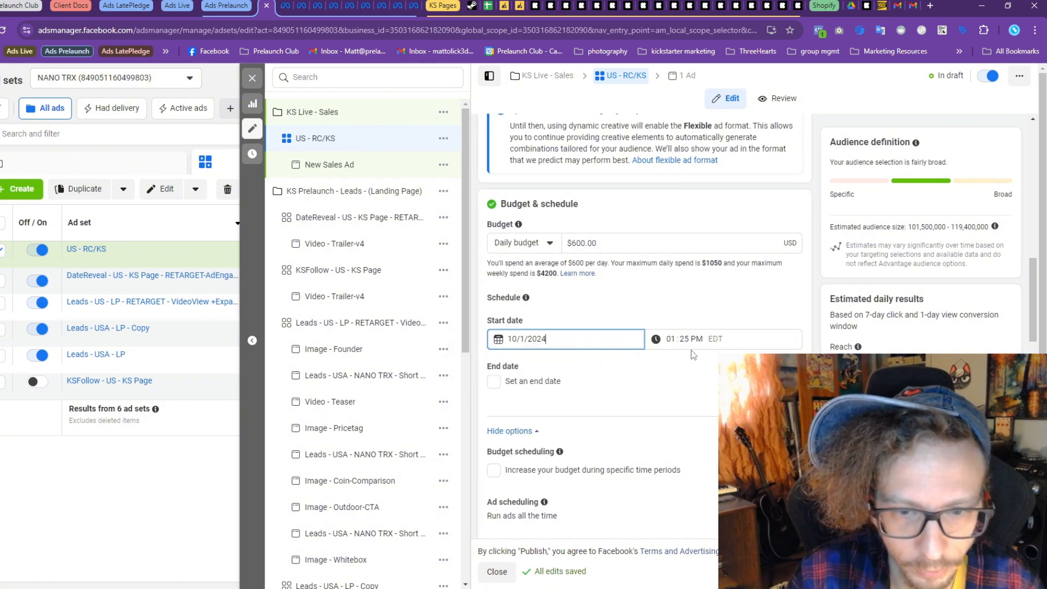
{"action": "left_click", "coordinate": [673, 338]}
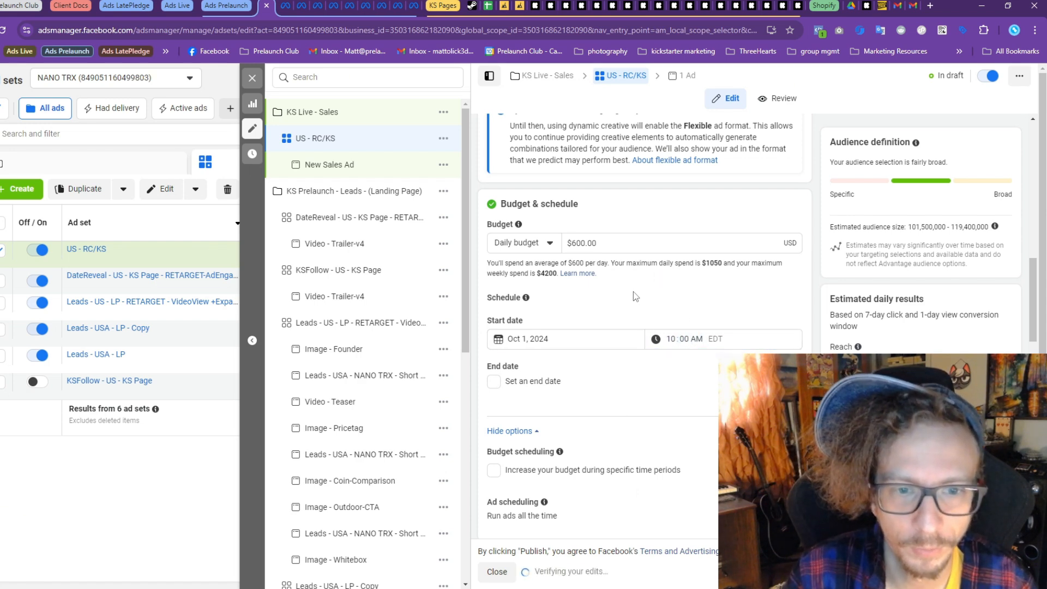
Review the US - RC/KS ad set's conversion, audience and placement settings and open its New Sales Ad for editing
{"action": "scroll", "coordinate": [634, 291], "scroll_direction": "up", "scroll_amount": 10}
{"action": "scroll", "coordinate": [633, 293], "scroll_direction": "up", "scroll_amount": 3}
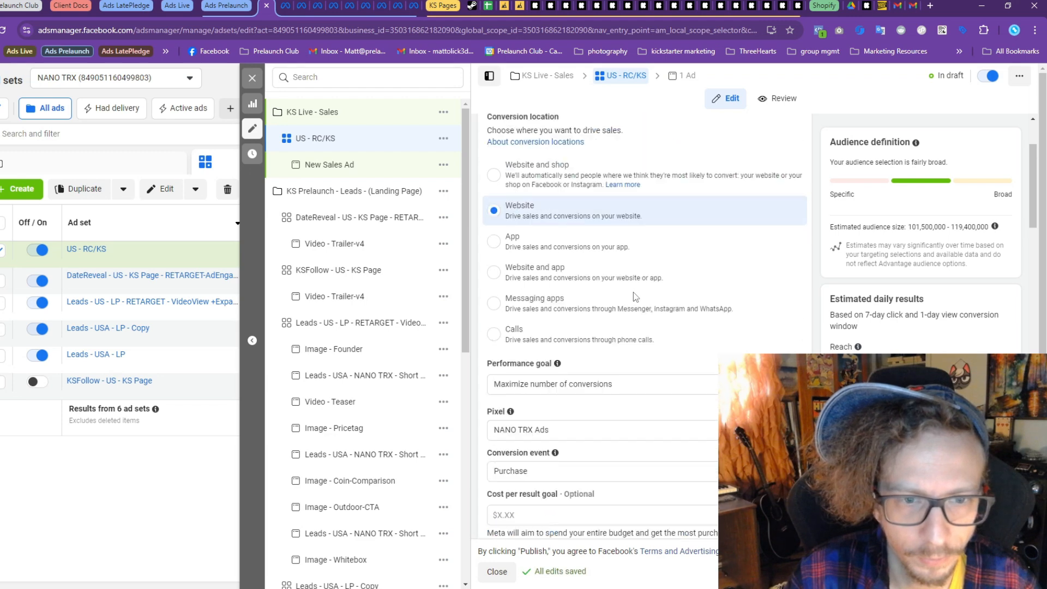
{"action": "scroll", "coordinate": [633, 292], "scroll_direction": "down", "scroll_amount": 2}
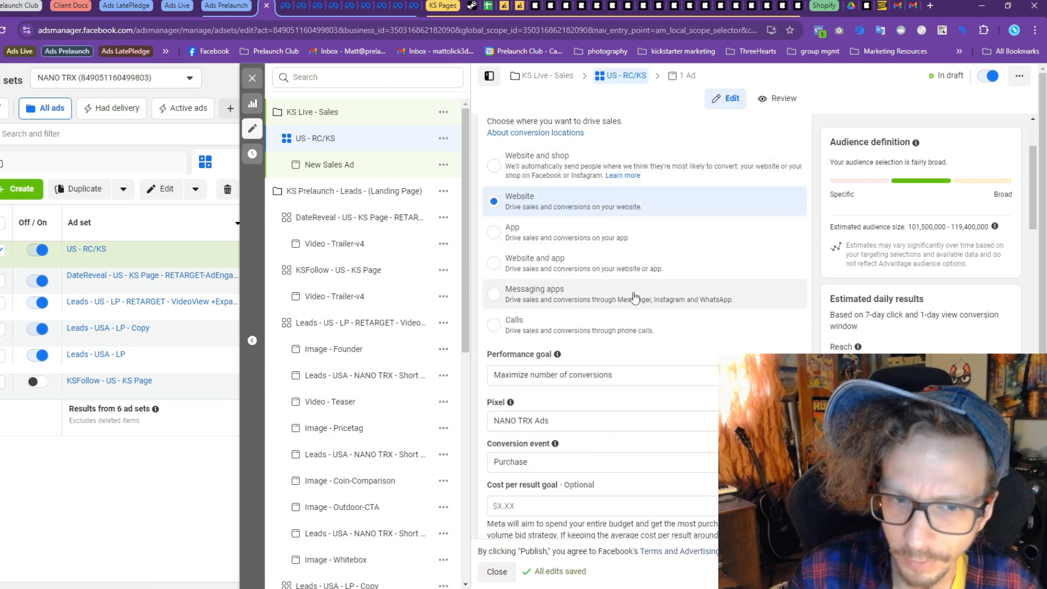
{"action": "scroll", "coordinate": [607, 234], "scroll_direction": "down", "scroll_amount": 15}
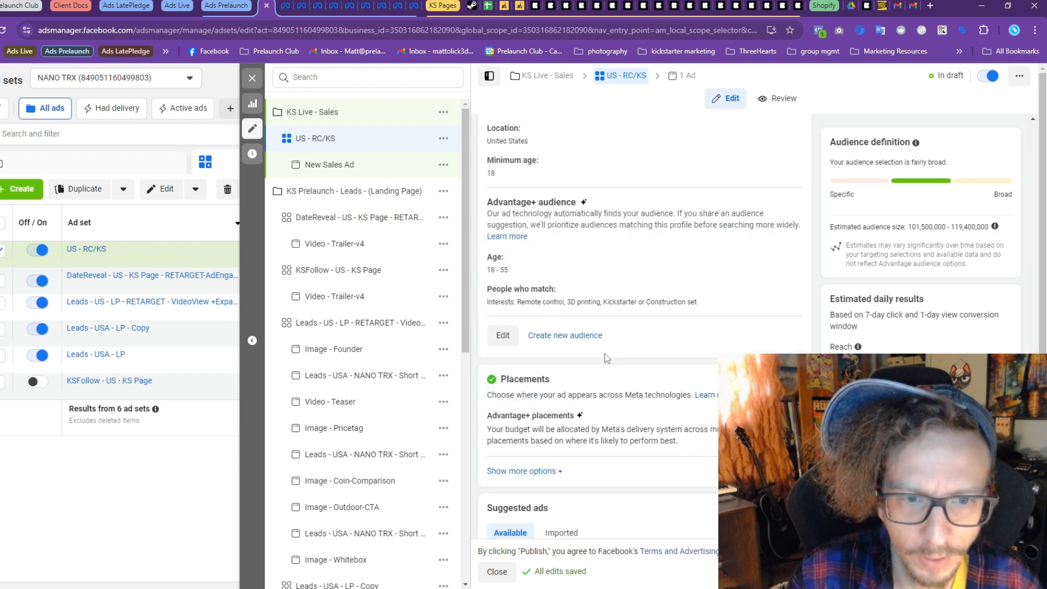
{"action": "scroll", "coordinate": [607, 359], "scroll_direction": "down", "scroll_amount": 6}
{"action": "left_click", "coordinate": [331, 175]}
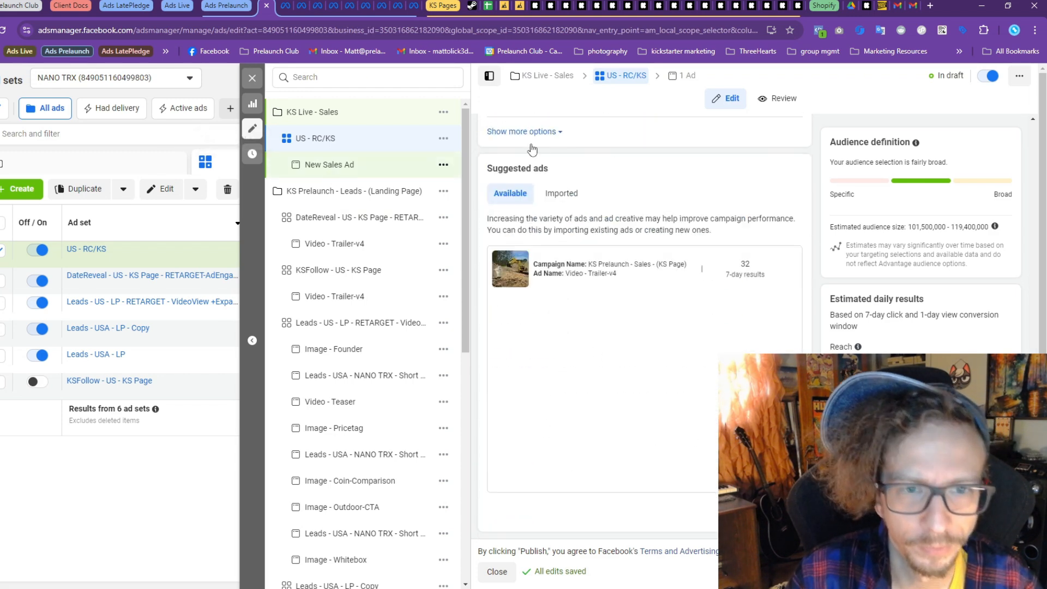
Rename the New Sales Ad as Video - Trailer-v4
{"action": "left_click_drag", "start_coordinate": [563, 170], "coordinate": [447, 171]}
{"action": "mouse_move", "coordinate": [447, 171]}
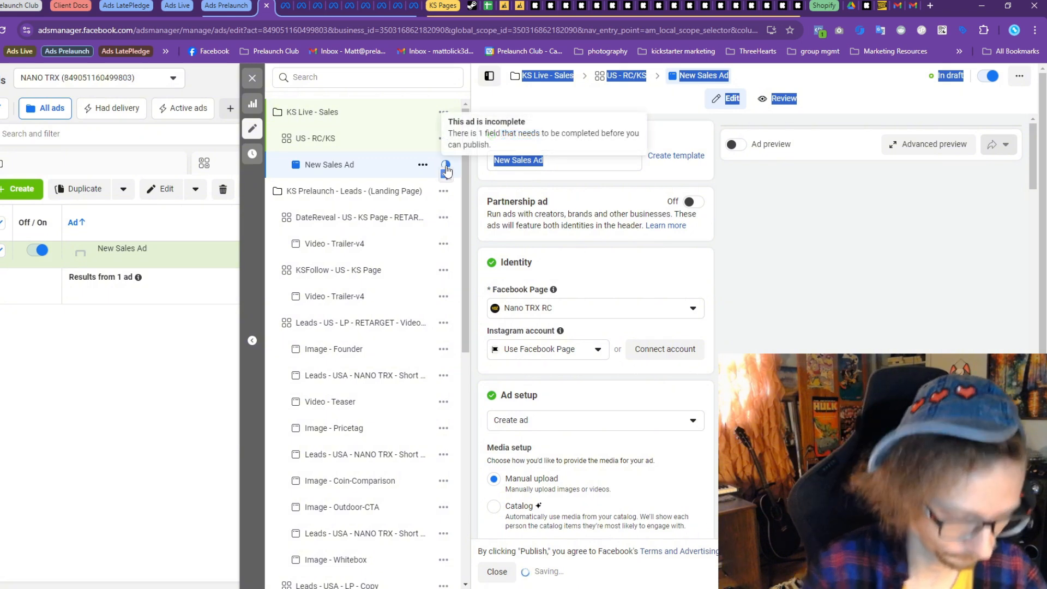
{"action": "double_click", "coordinate": [555, 161]}
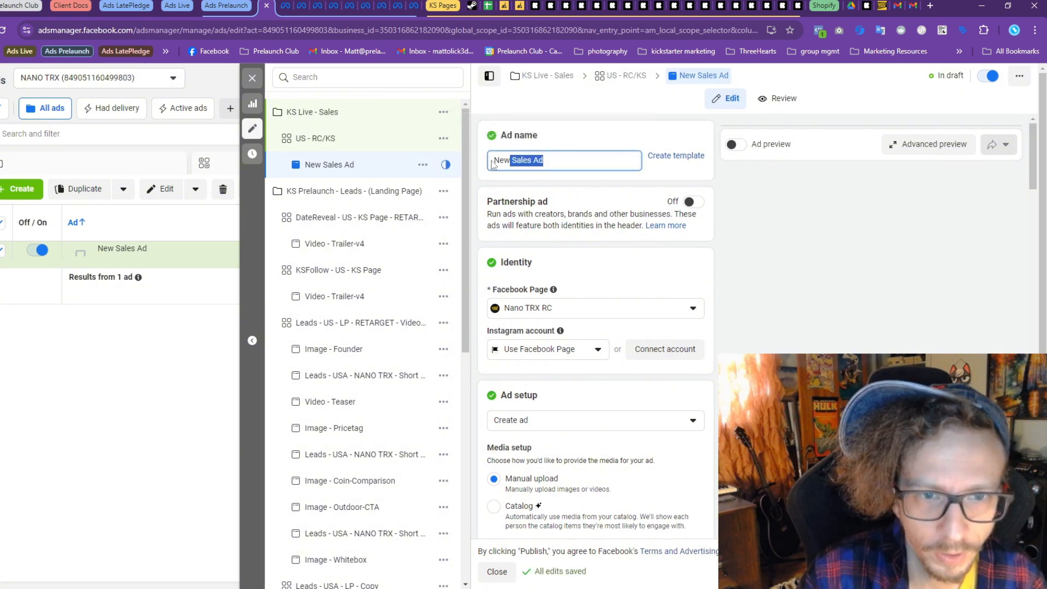
{"action": "type", "text": "Video - Tra"}
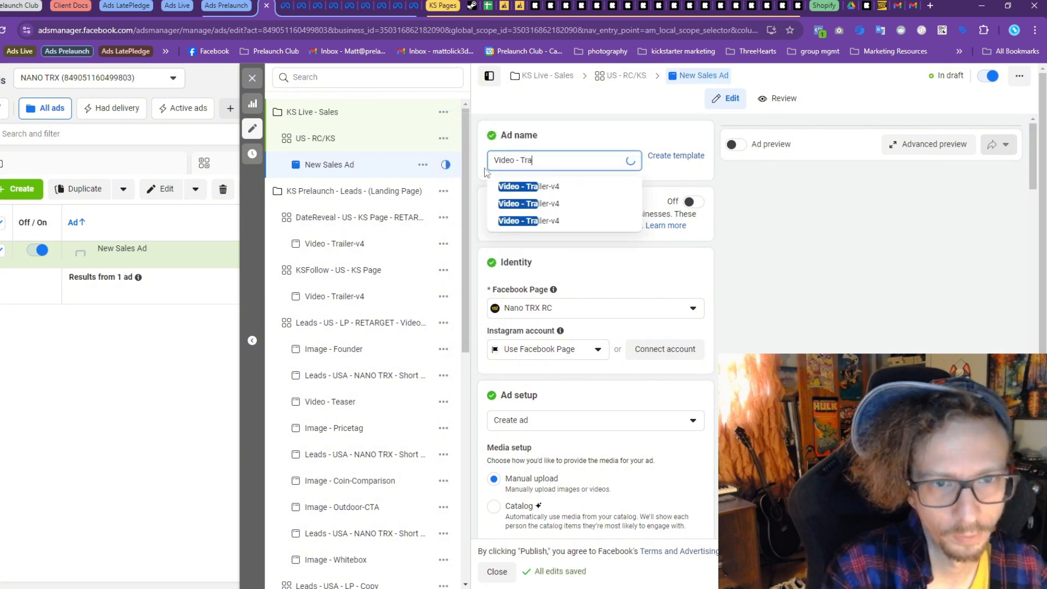
{"action": "type", "text": "iler-v4"}
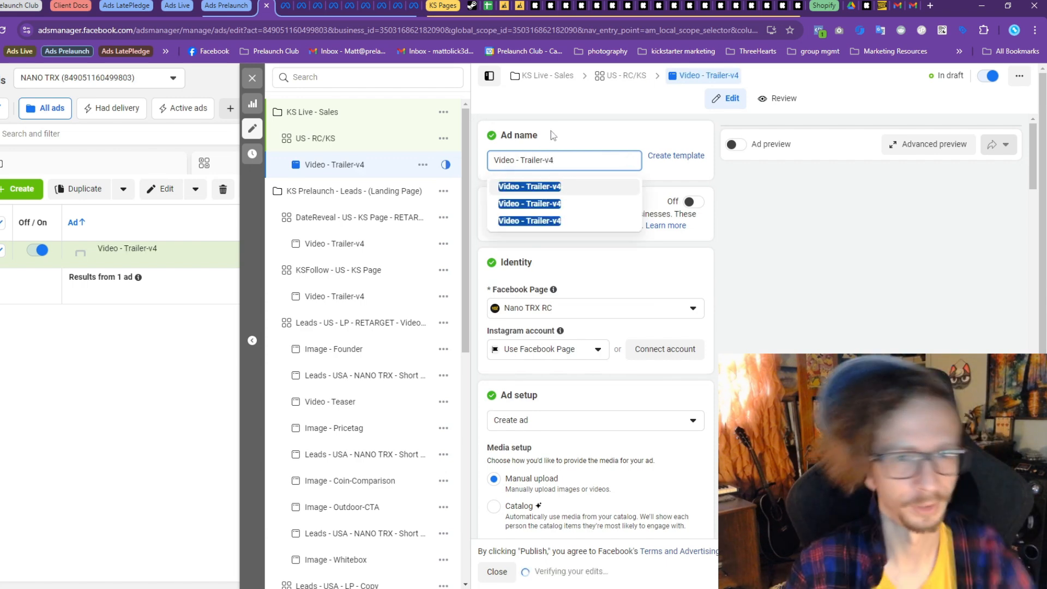
Review the trailer ad's identity, format, ad source and website URL settings down to its creative section
{"action": "scroll", "coordinate": [551, 133], "scroll_direction": "down", "scroll_amount": 4}
{"action": "scroll", "coordinate": [572, 240], "scroll_direction": "up", "scroll_amount": 2}
{"action": "scroll", "coordinate": [571, 240], "scroll_direction": "down", "scroll_amount": 9}
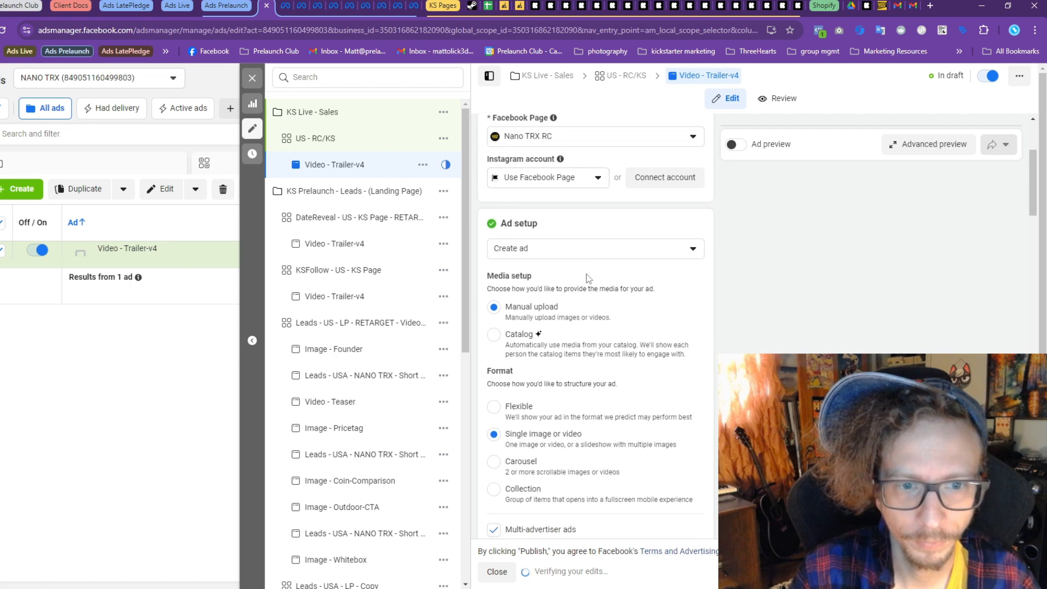
{"action": "scroll", "coordinate": [569, 279], "scroll_direction": "down", "scroll_amount": 2}
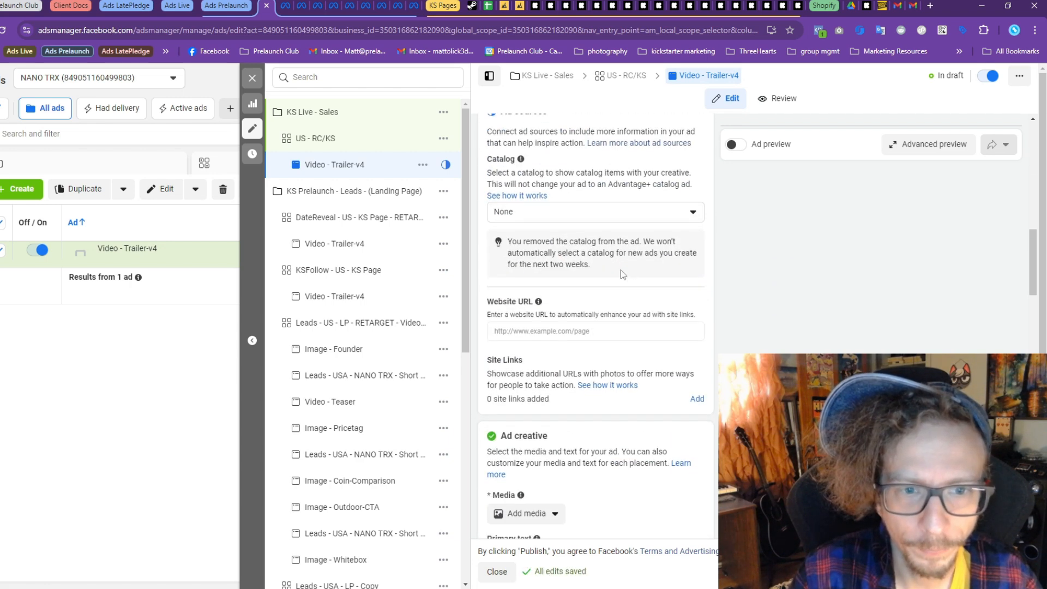
{"action": "scroll", "coordinate": [581, 223], "scroll_direction": "up", "scroll_amount": 8}
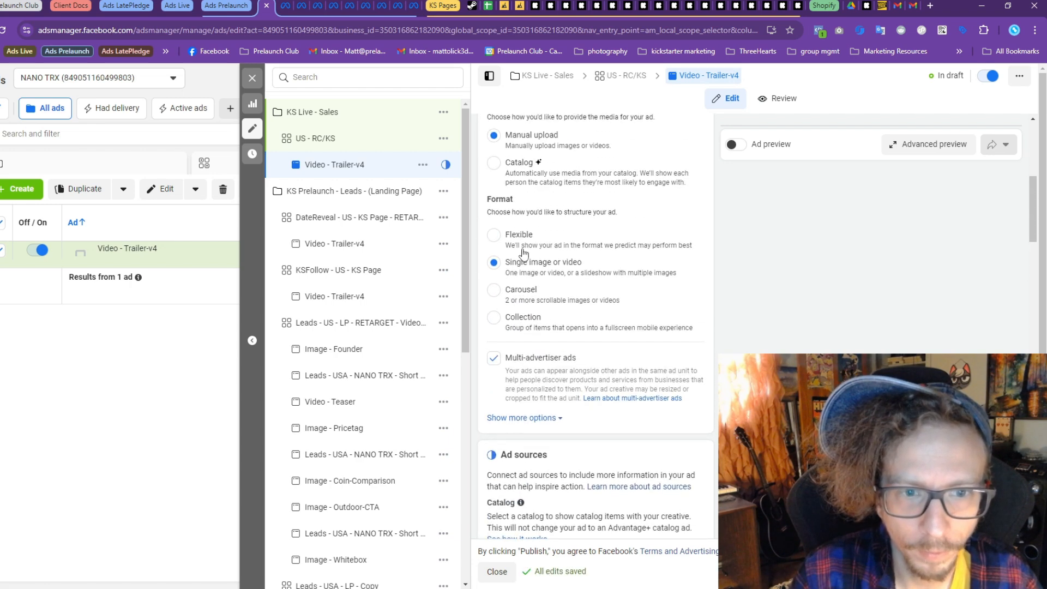
{"action": "scroll", "coordinate": [534, 284], "scroll_direction": "down", "scroll_amount": 8}
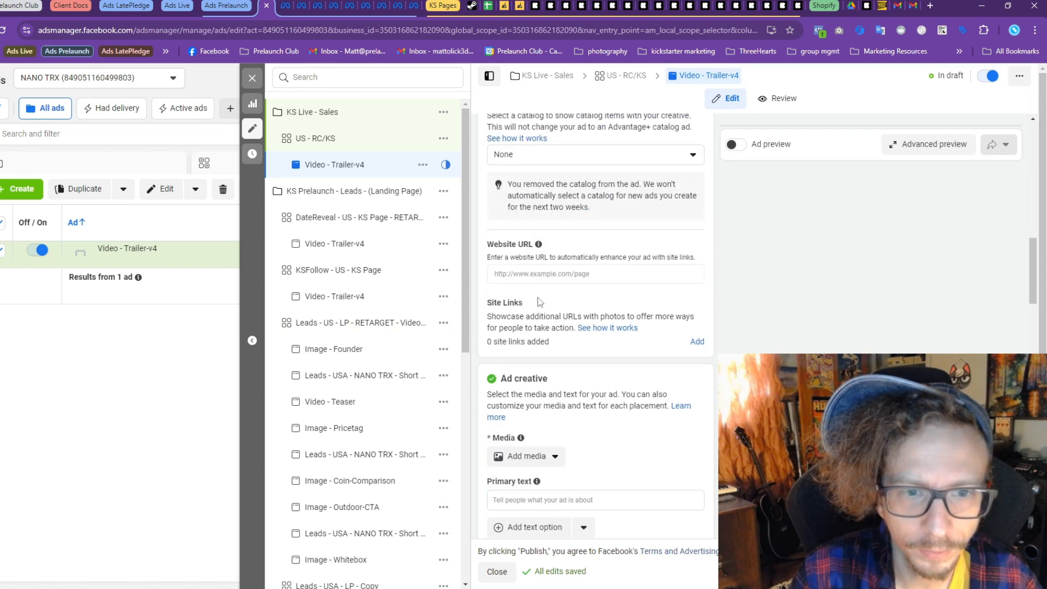
{"action": "scroll", "coordinate": [536, 283], "scroll_direction": "up", "scroll_amount": 2}
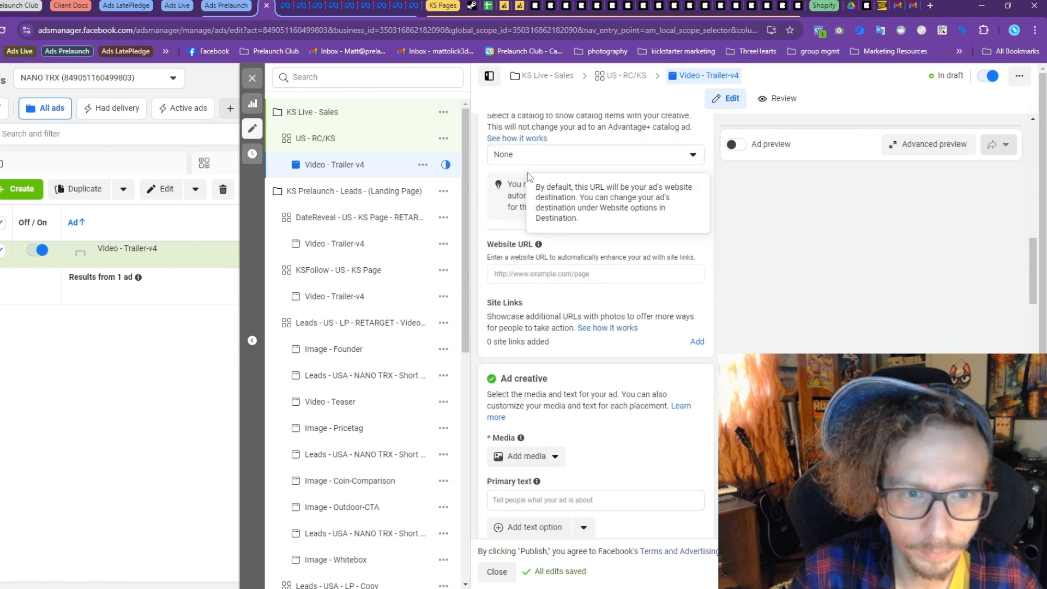
{"action": "scroll", "coordinate": [549, 287], "scroll_direction": "down", "scroll_amount": 3}
{"action": "scroll", "coordinate": [549, 288], "scroll_direction": "down", "scroll_amount": 2}
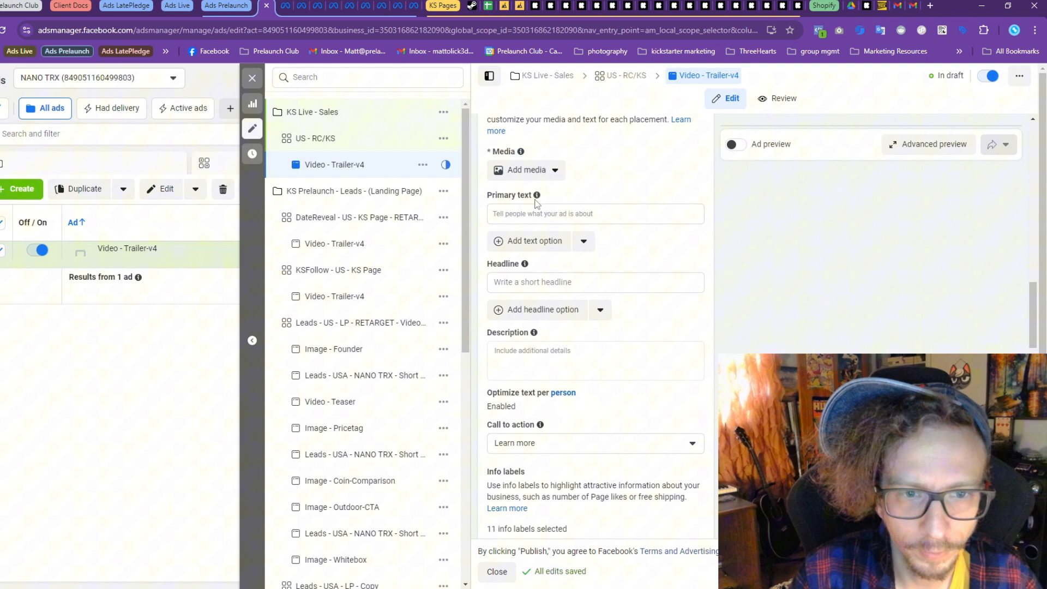
Add the video Trailer V4.mp4 to the ad untrimmed, keeping the original crop for all placements
{"action": "left_click", "coordinate": [528, 172]}
{"action": "left_click", "coordinate": [523, 217]}
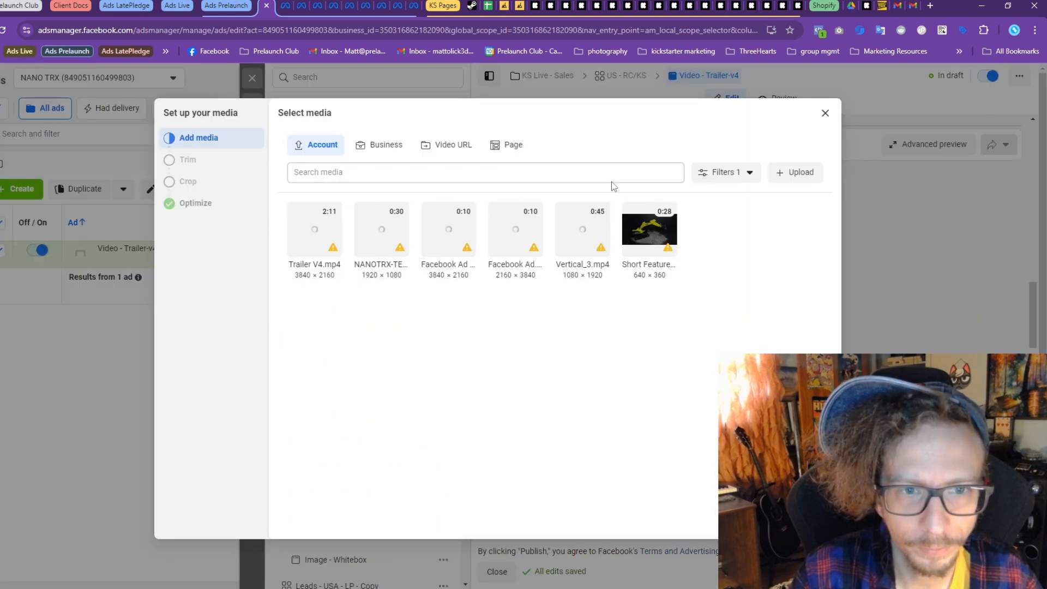
{"action": "left_click", "coordinate": [818, 521]}
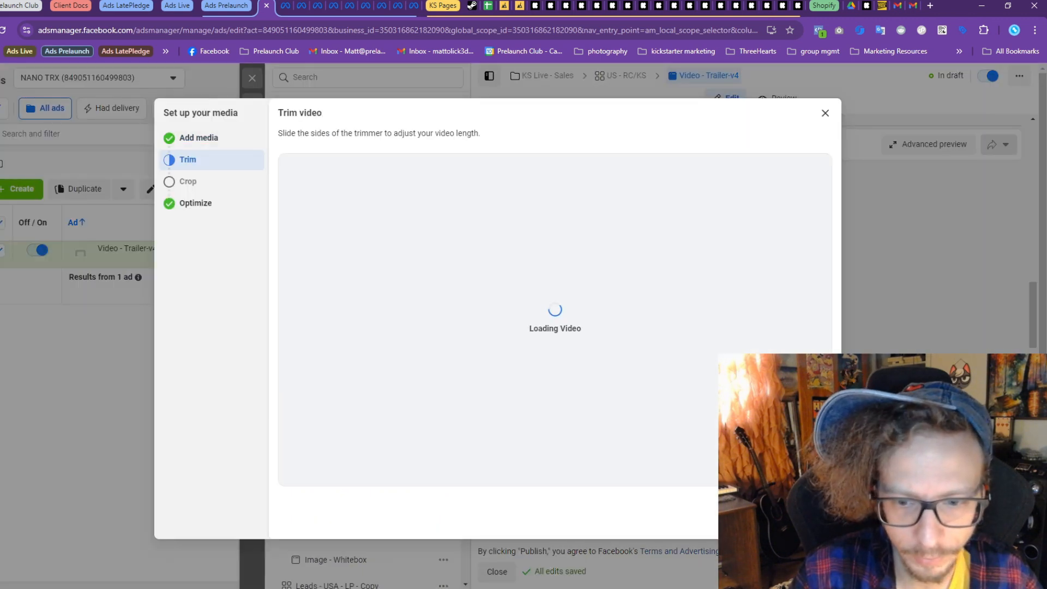
{"action": "left_click", "coordinate": [817, 522]}
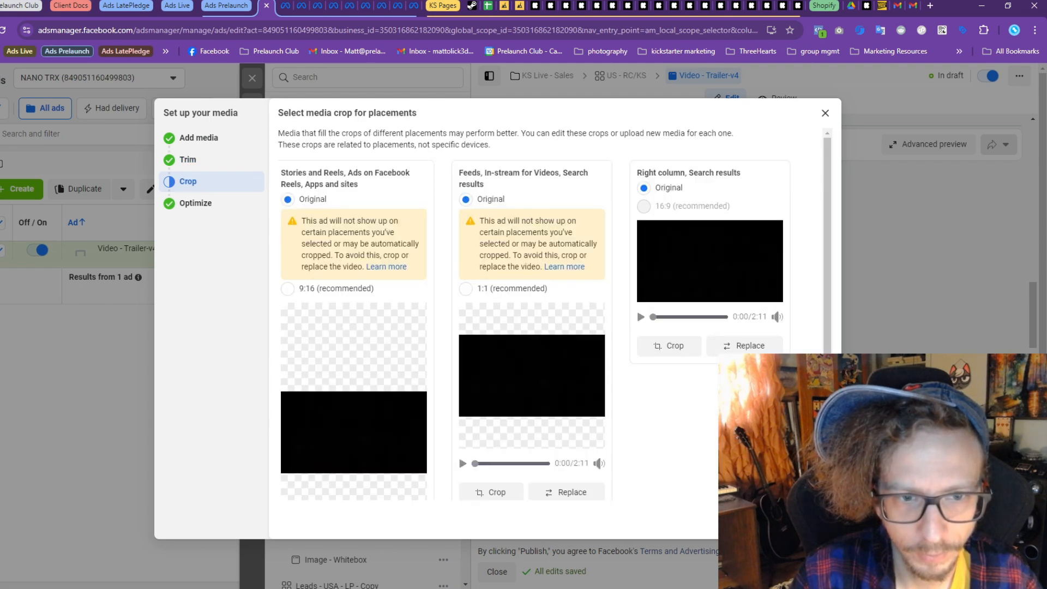
{"action": "left_click", "coordinate": [818, 522]}
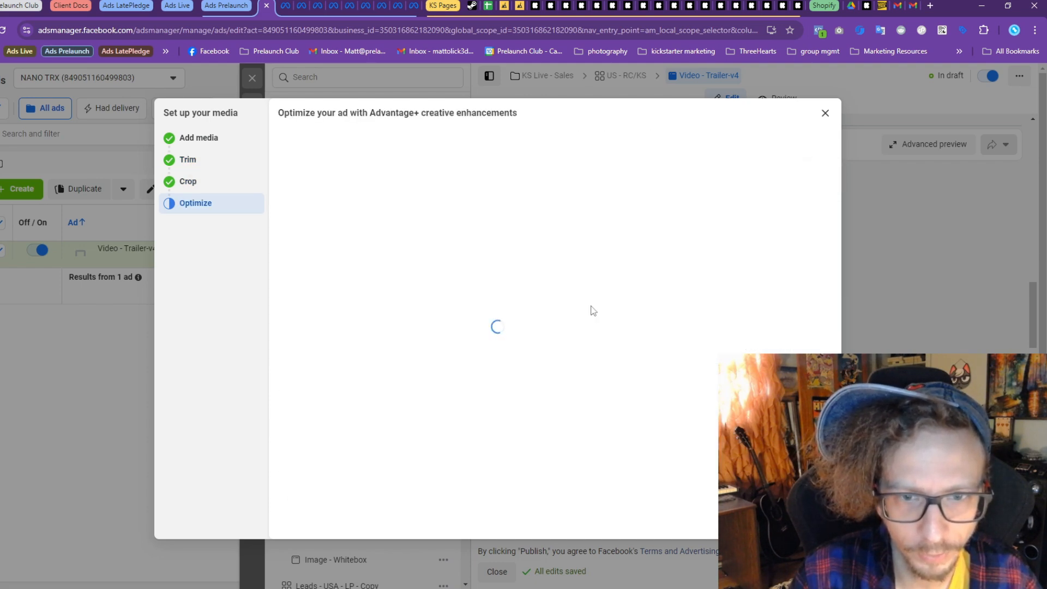
Turn off the Add catalog items enhancement and finish the ad's media setup
{"action": "scroll", "coordinate": [695, 246], "scroll_direction": "down", "scroll_amount": 10}
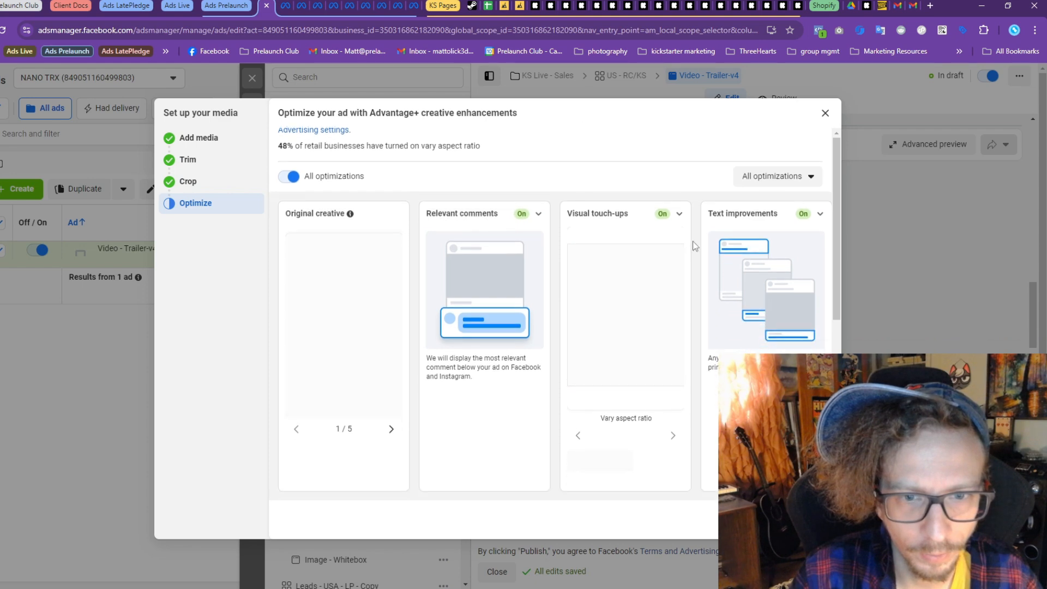
{"action": "left_click", "coordinate": [398, 262]}
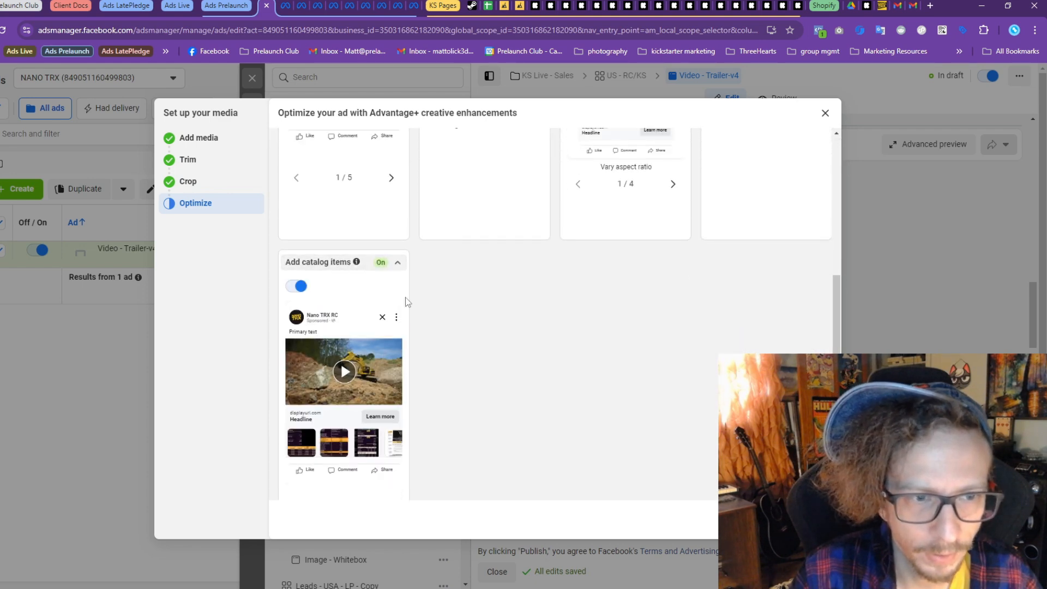
{"action": "scroll", "coordinate": [406, 299], "scroll_direction": "down", "scroll_amount": 2}
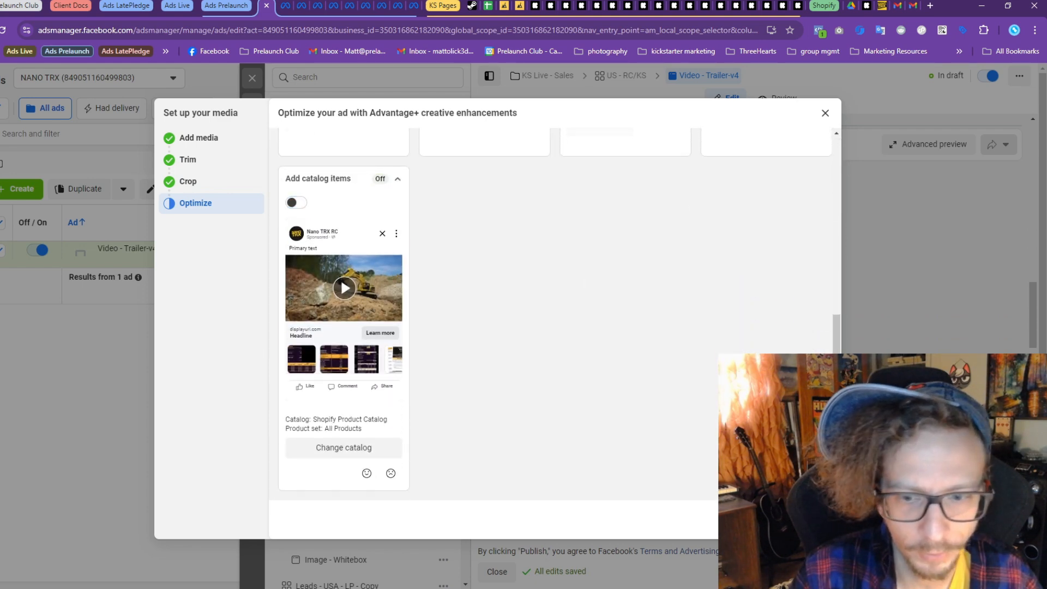
{"action": "left_click", "coordinate": [817, 522]}
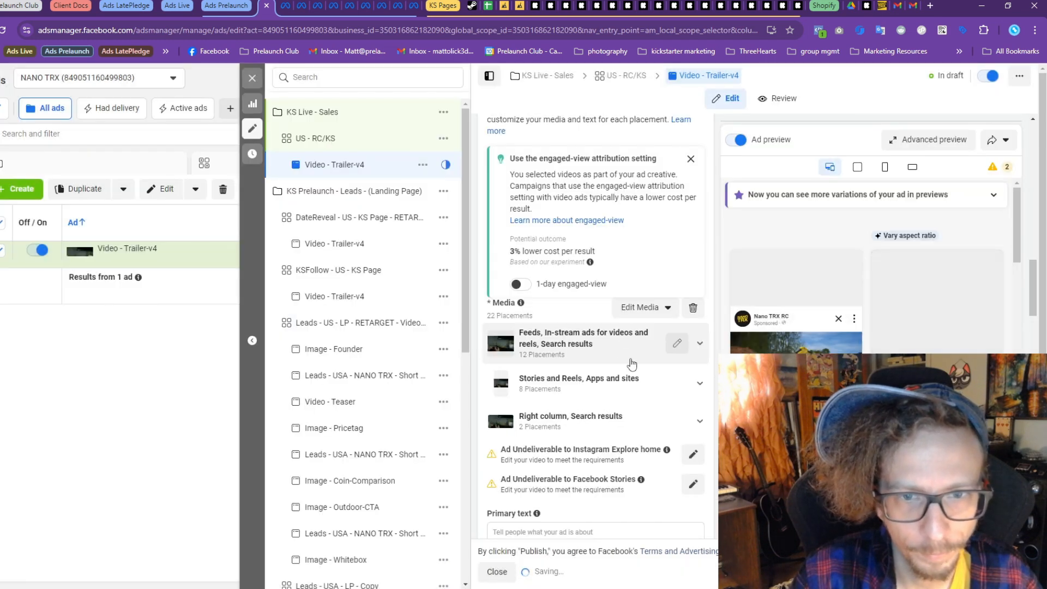
Dismiss the engaged-view attribution suggestion and recheck the ad's source, format and identity settings
{"action": "scroll", "coordinate": [696, 249], "scroll_direction": "up", "scroll_amount": 2}
{"action": "left_click", "coordinate": [691, 273]}
{"action": "scroll", "coordinate": [566, 360], "scroll_direction": "up", "scroll_amount": 5}
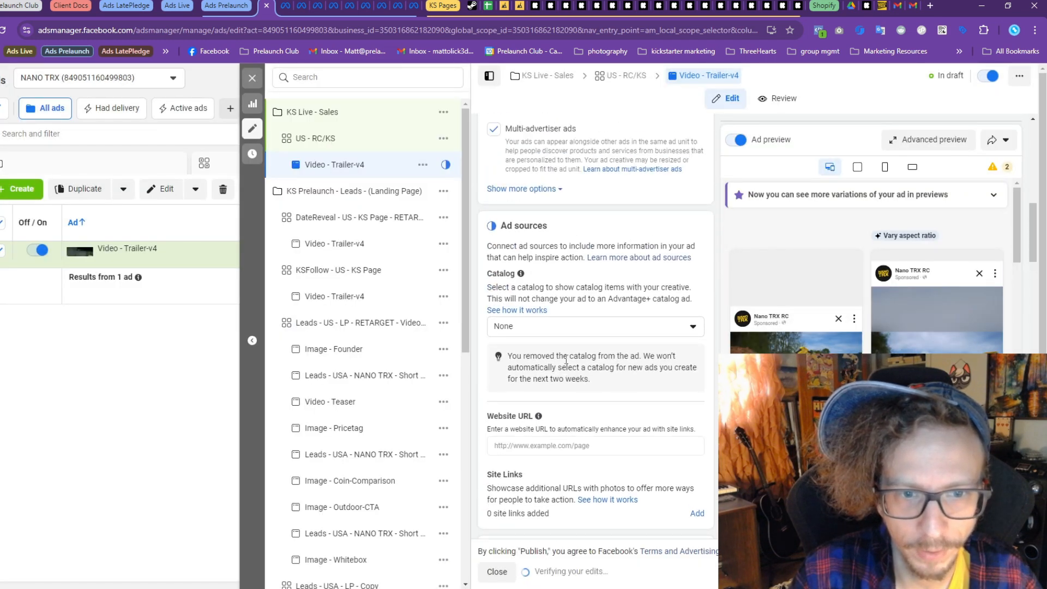
{"action": "scroll", "coordinate": [565, 360], "scroll_direction": "up", "scroll_amount": 7}
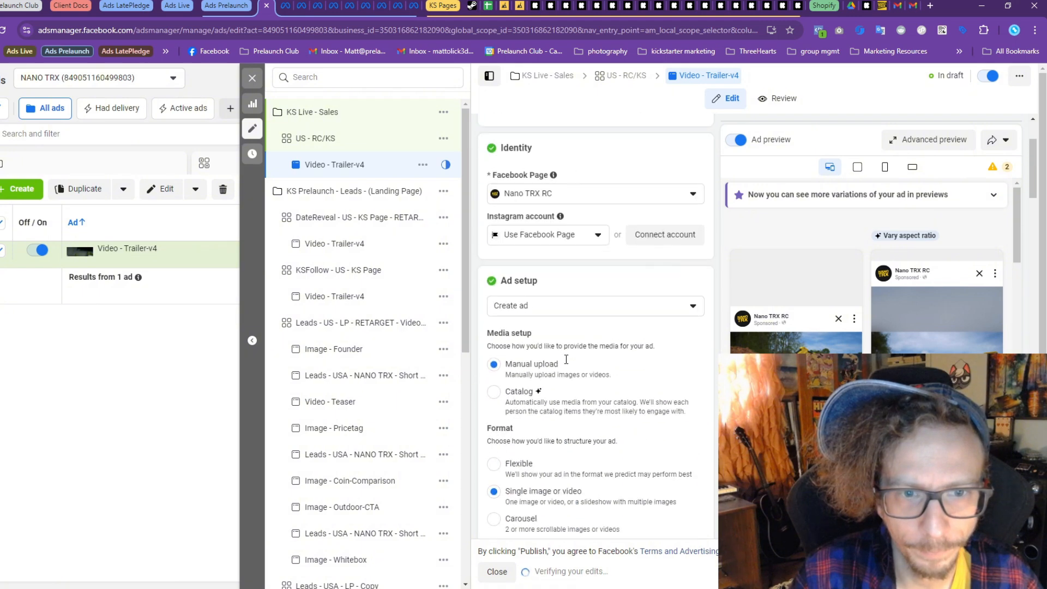
{"action": "scroll", "coordinate": [567, 364], "scroll_direction": "down", "scroll_amount": 10}
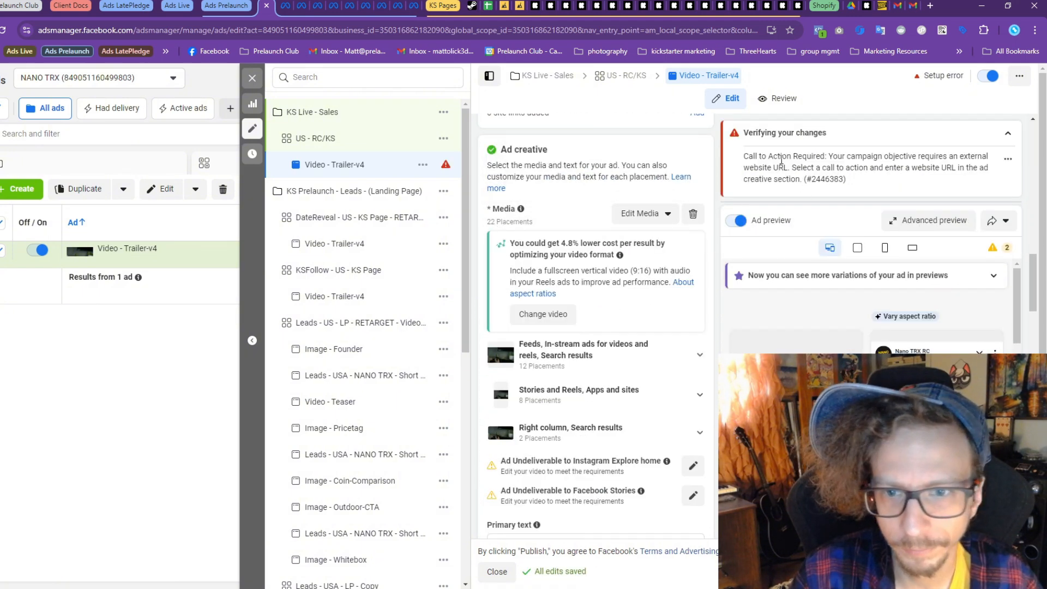
{"action": "scroll", "coordinate": [592, 318], "scroll_direction": "down", "scroll_amount": 12}
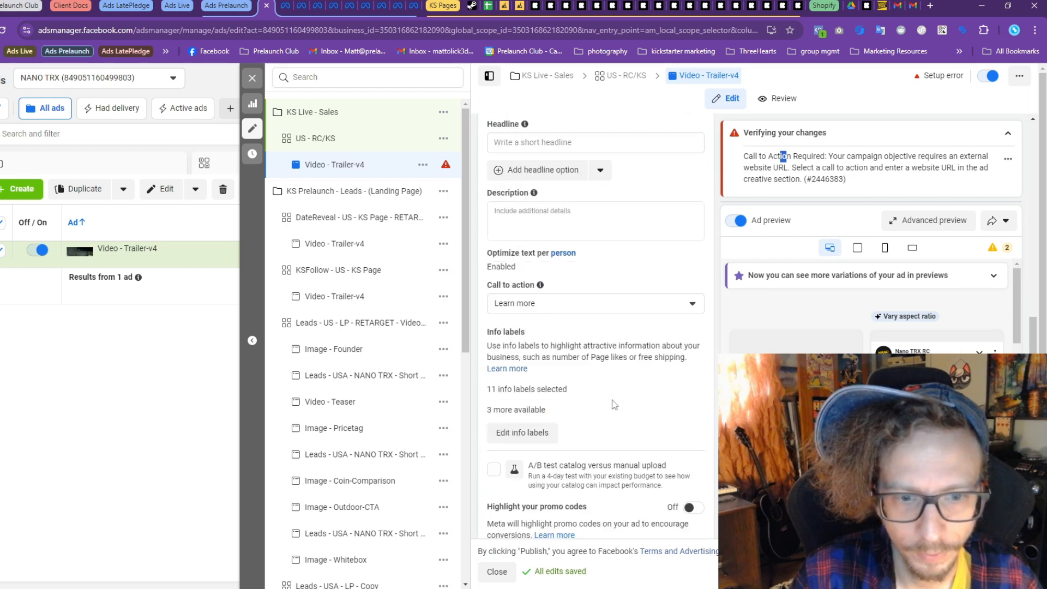
{"action": "scroll", "coordinate": [615, 404], "scroll_direction": "down", "scroll_amount": 6}
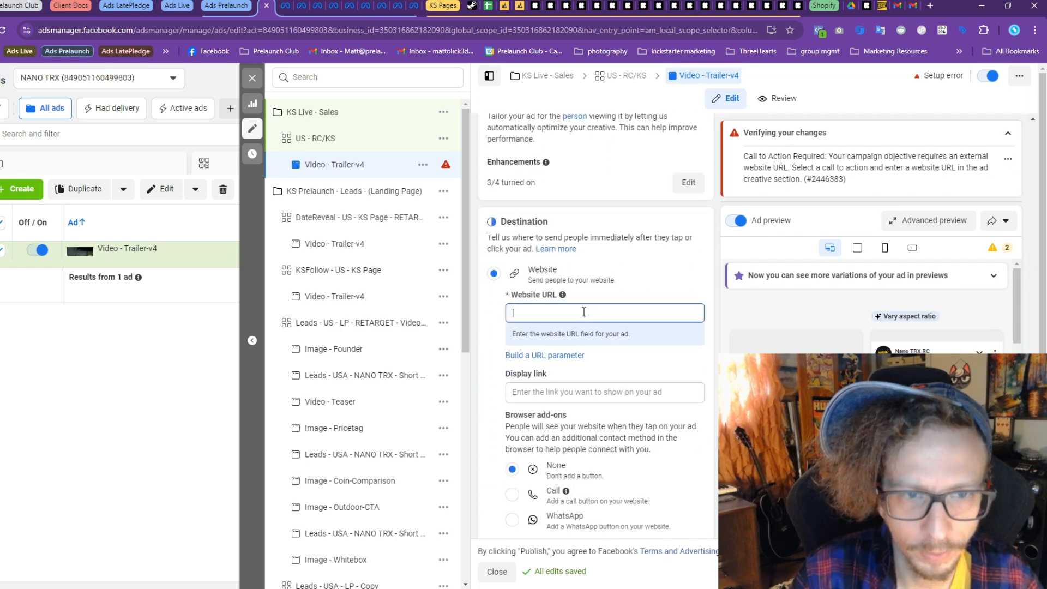
{"action": "left_click", "coordinate": [535, 6]}
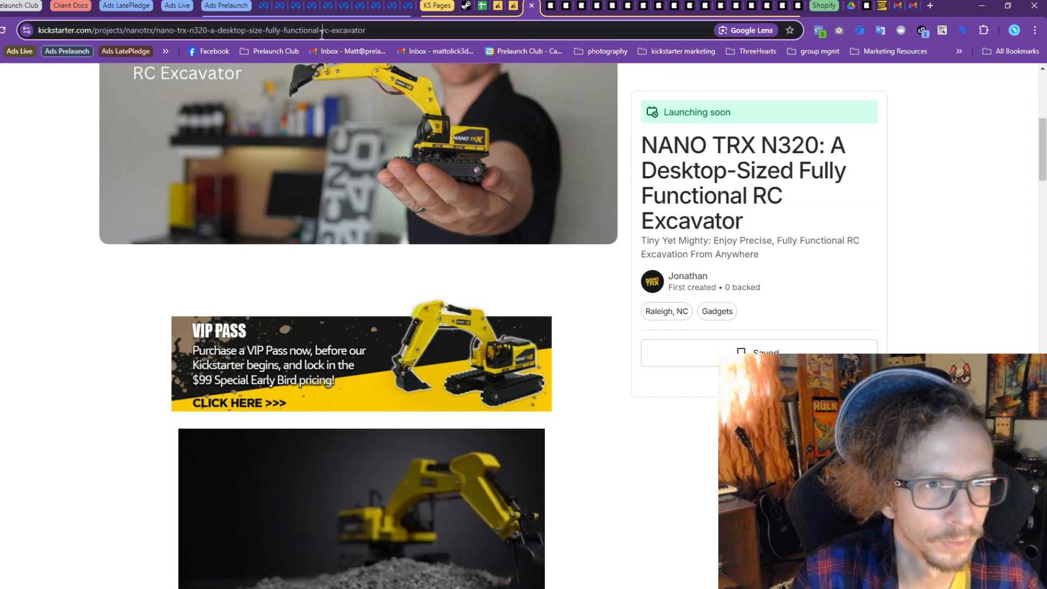
{"action": "left_click", "coordinate": [264, 6]}
{"action": "type", "text": "https://www.kickstarter.com/projects/nanotrx/nano-trx-n320-a-desktop-size-fully-functional-rc-excavator"}
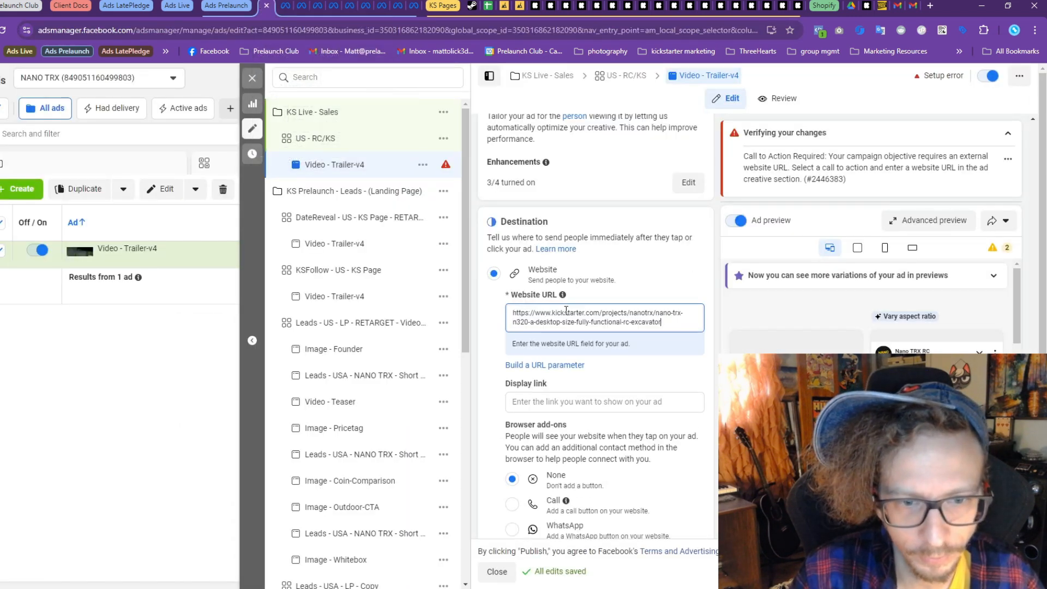
Check the ad's tracking and promo code settings, and open the Primary text for editing
{"action": "scroll", "coordinate": [502, 313], "scroll_direction": "down", "scroll_amount": 10}
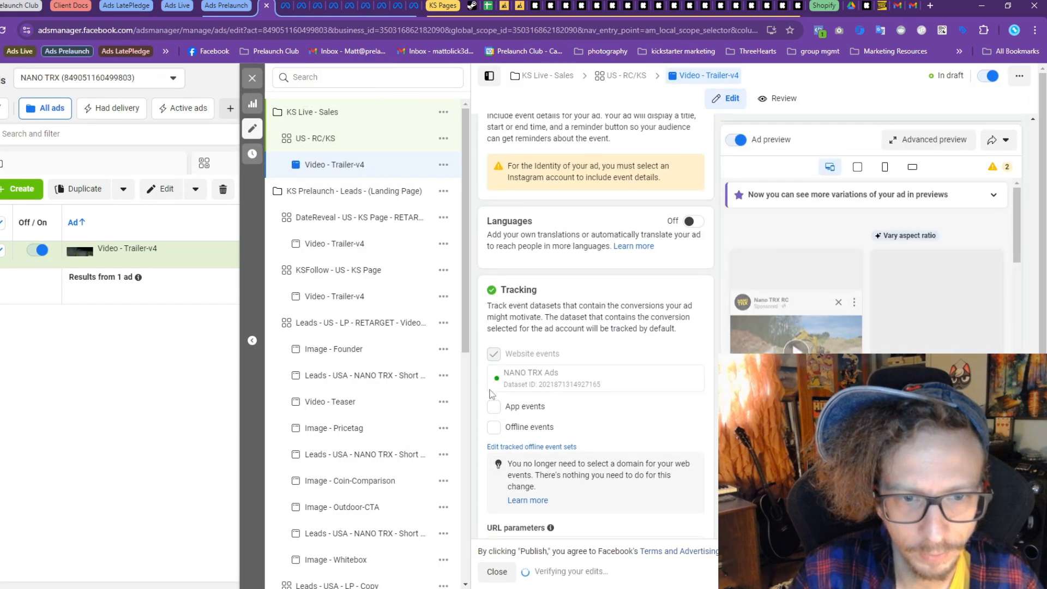
{"action": "scroll", "coordinate": [492, 393], "scroll_direction": "up", "scroll_amount": 2}
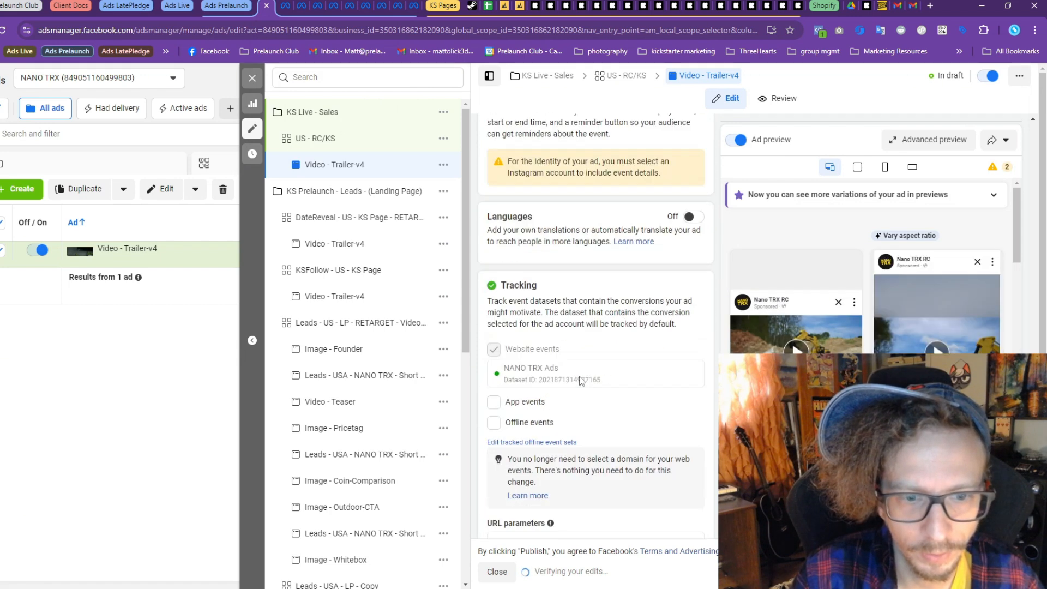
{"action": "scroll", "coordinate": [581, 381], "scroll_direction": "up", "scroll_amount": 15}
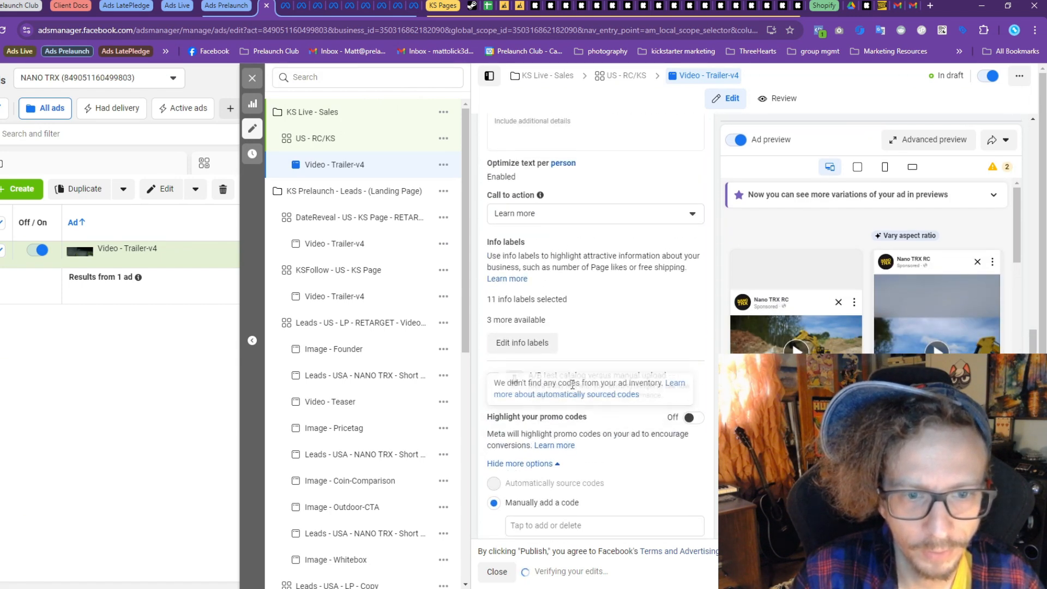
{"action": "scroll", "coordinate": [574, 379], "scroll_direction": "up", "scroll_amount": 6}
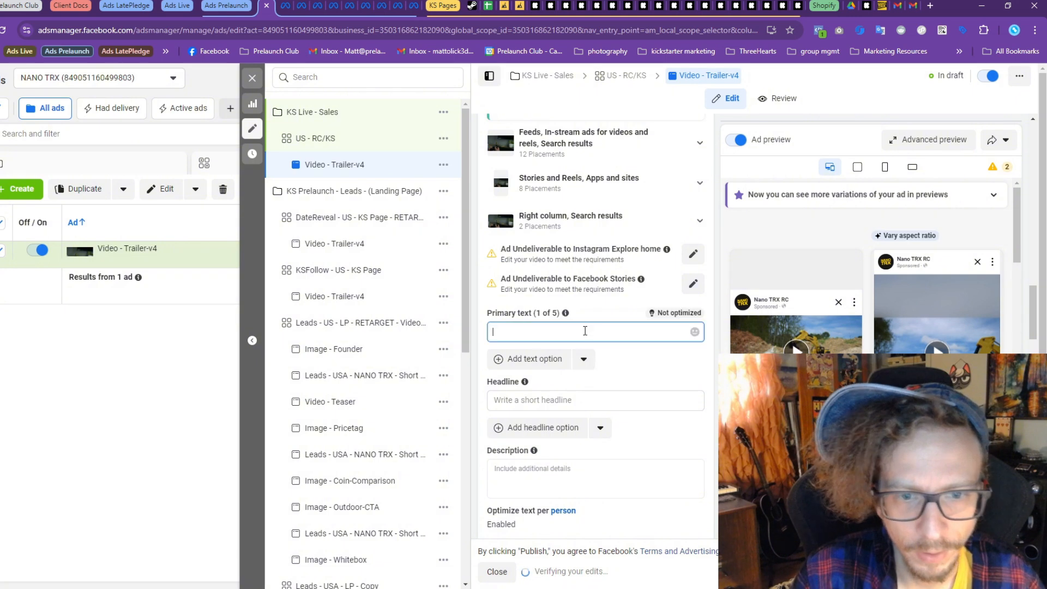
{"action": "left_click", "coordinate": [542, 331]}
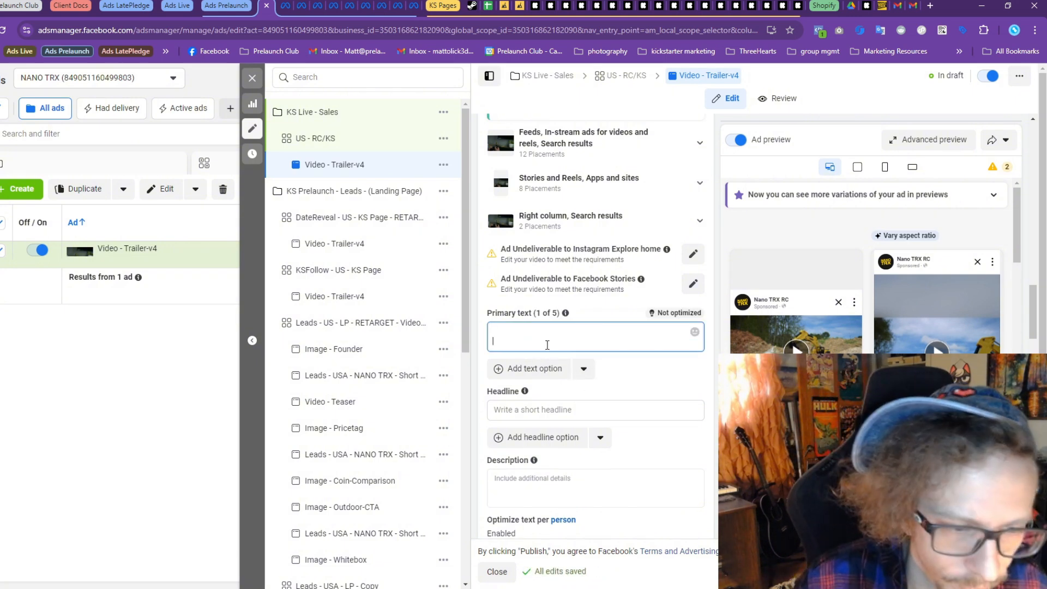
{"action": "key", "text": "BackSpace"}
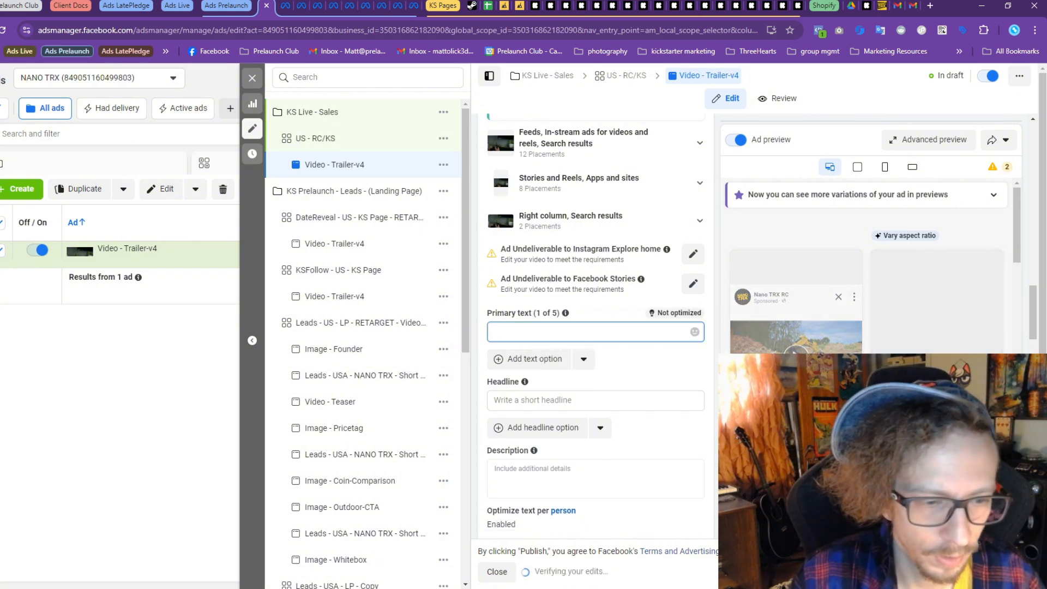
Open the folder New Volume (D:) > Stuff > _PreLaunch Club > ad_copywriting-templates in a new File Explorer window
{"action": "key", "text": "alt+Tab"}
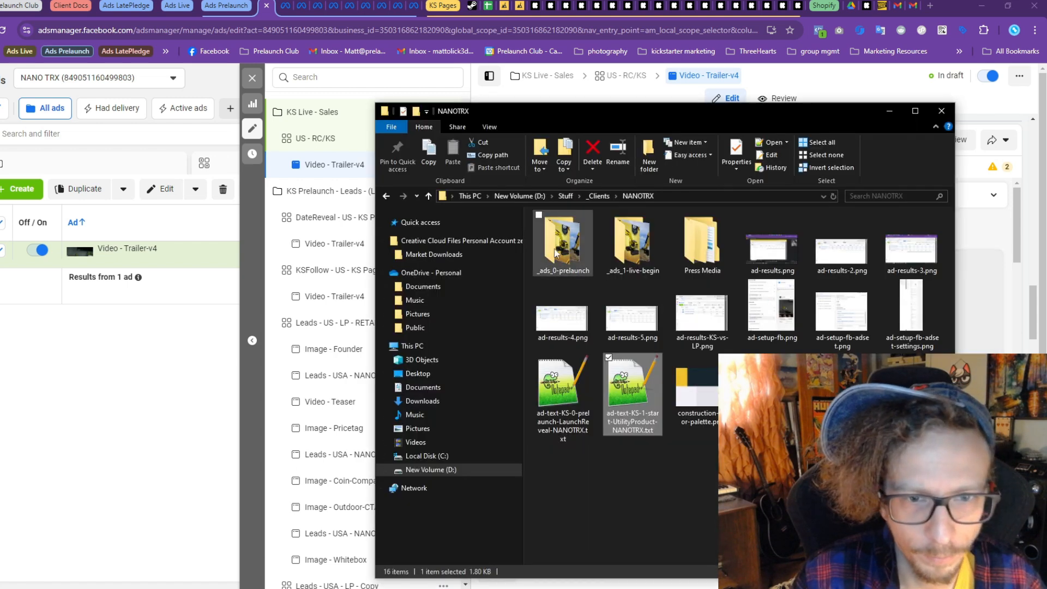
{"action": "right_click", "coordinate": [247, 588]}
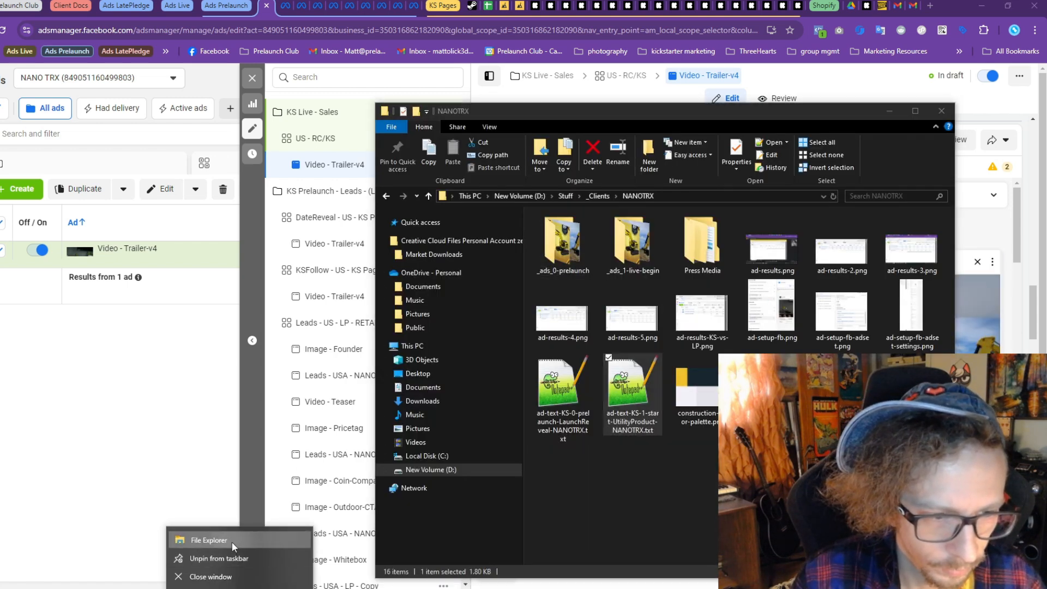
{"action": "left_click", "coordinate": [231, 542]}
{"action": "left_click", "coordinate": [447, 361]}
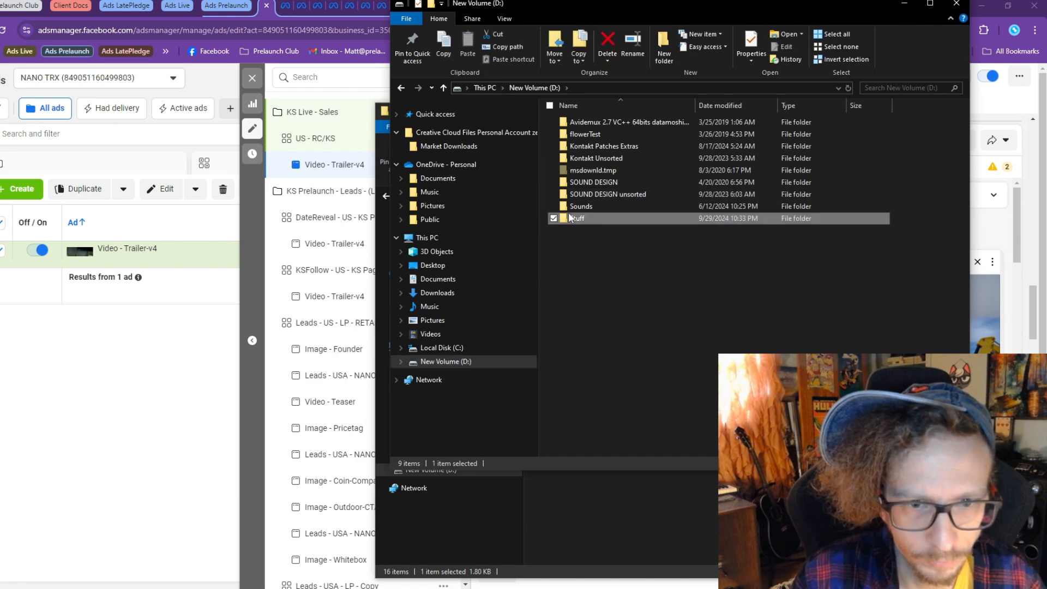
{"action": "double_click", "coordinate": [568, 213]}
{"action": "double_click", "coordinate": [584, 158]}
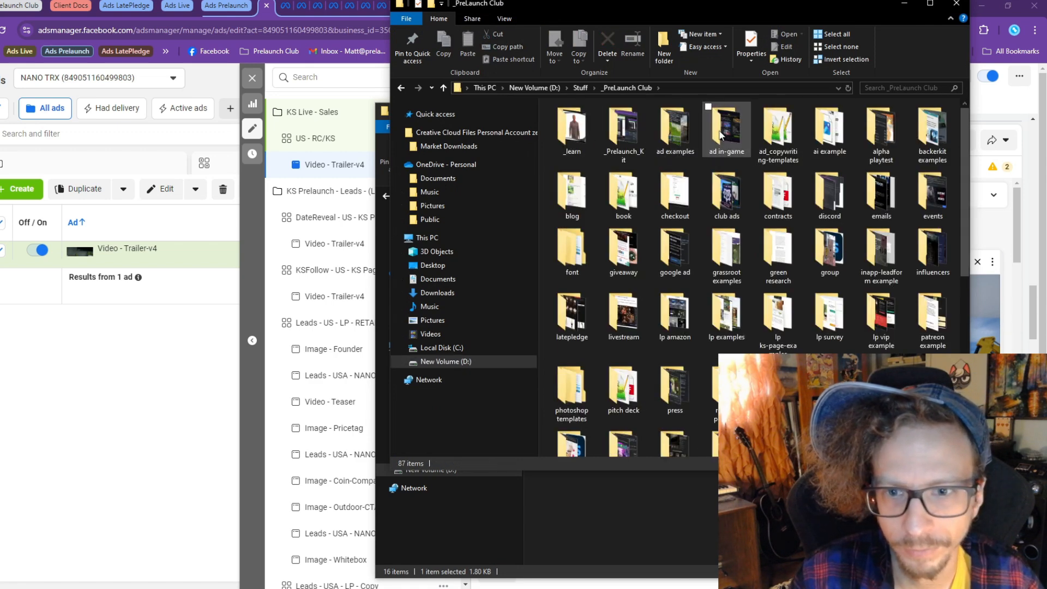
{"action": "double_click", "coordinate": [775, 135]}
Look over the ad-text template files and select ad-text-KS-0-prelaunch-Followers-CAPTAINSLOGBOOK.txt
{"action": "left_click_drag", "start_coordinate": [687, 398], "coordinate": [631, 146]}
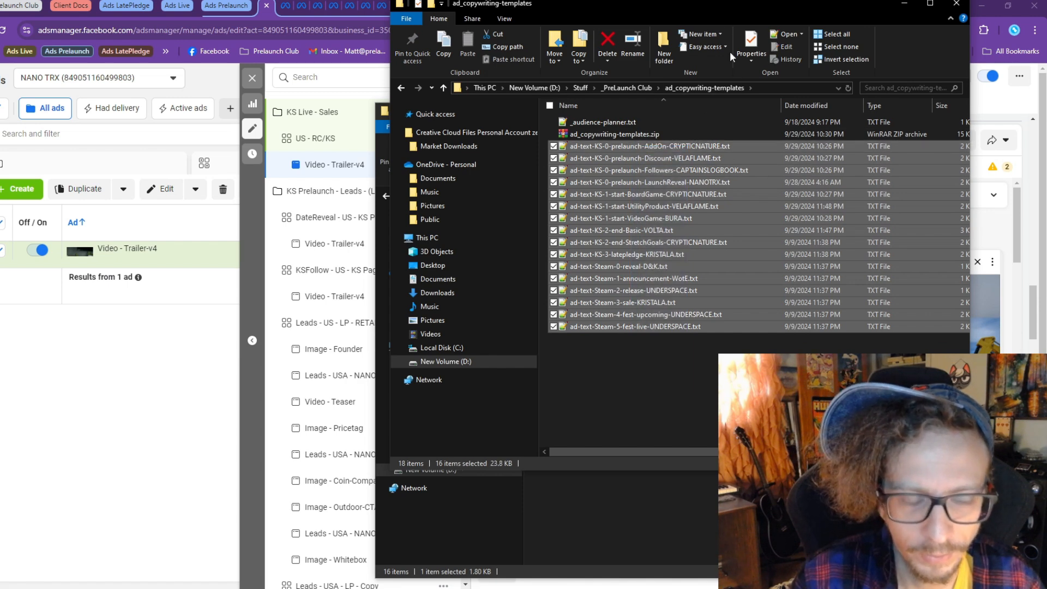
{"action": "left_click_drag", "start_coordinate": [700, 8], "coordinate": [465, 47]}
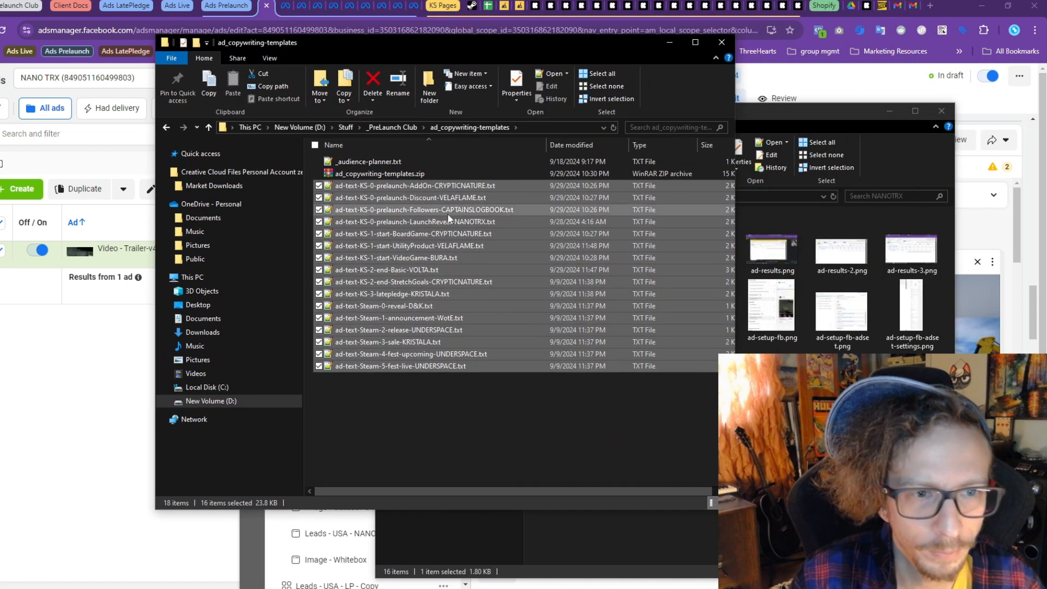
{"action": "scroll", "coordinate": [447, 213], "scroll_direction": "up", "scroll_amount": 1, "text": "ctrl"}
{"action": "scroll", "coordinate": [447, 213], "scroll_direction": "down", "scroll_amount": 1, "text": "ctrl"}
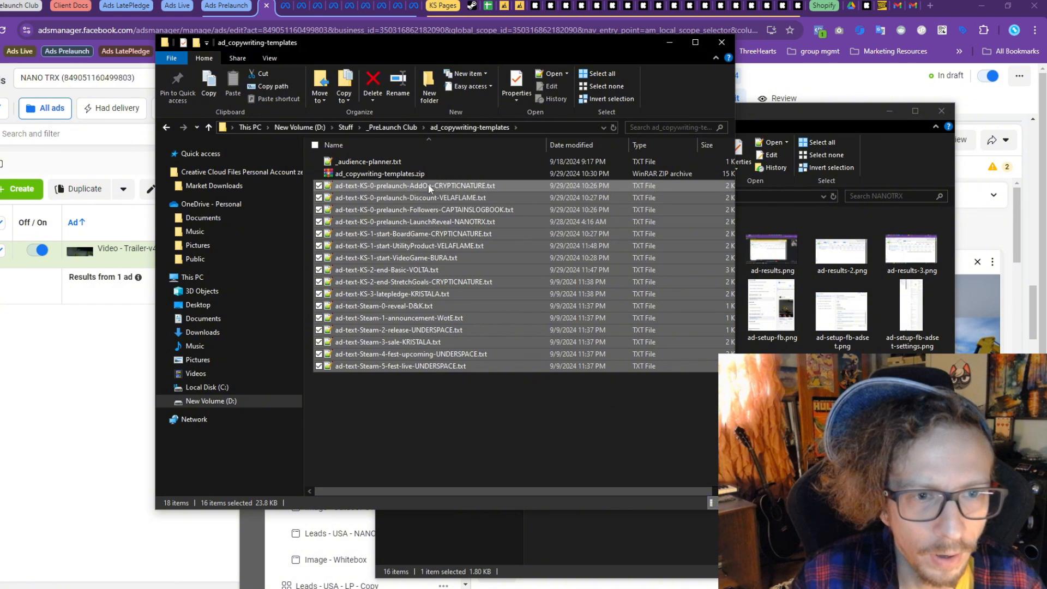
{"action": "left_click", "coordinate": [429, 233]}
{"action": "left_click", "coordinate": [409, 210]}
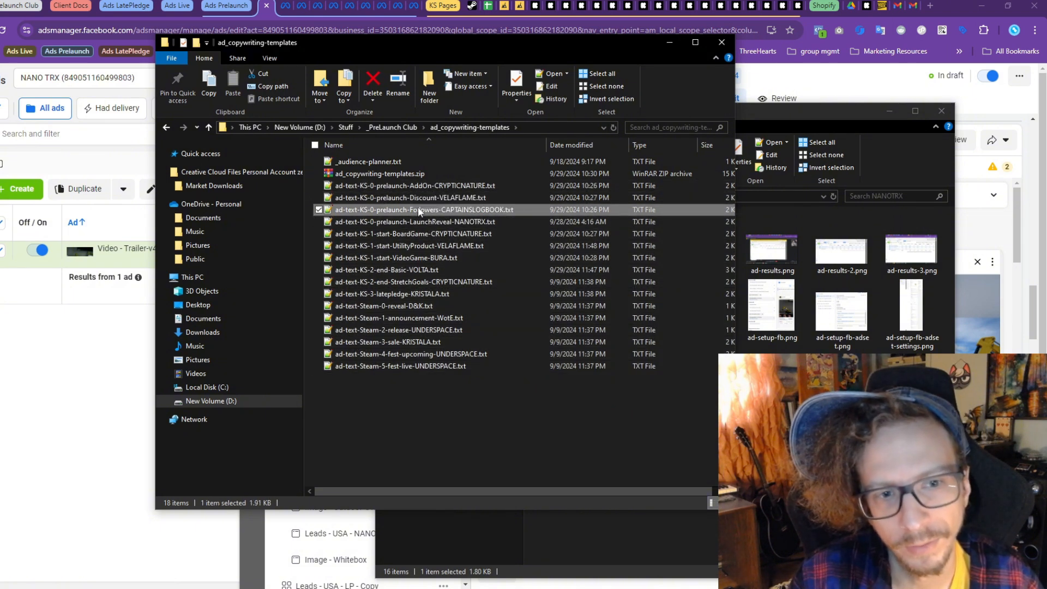
Look over the Kickstarter ad-text template files stage by stage: prelaunch, start, end and late pledge
{"action": "left_click", "coordinate": [382, 186]}
{"action": "left_click", "coordinate": [397, 222], "text": "shift"}
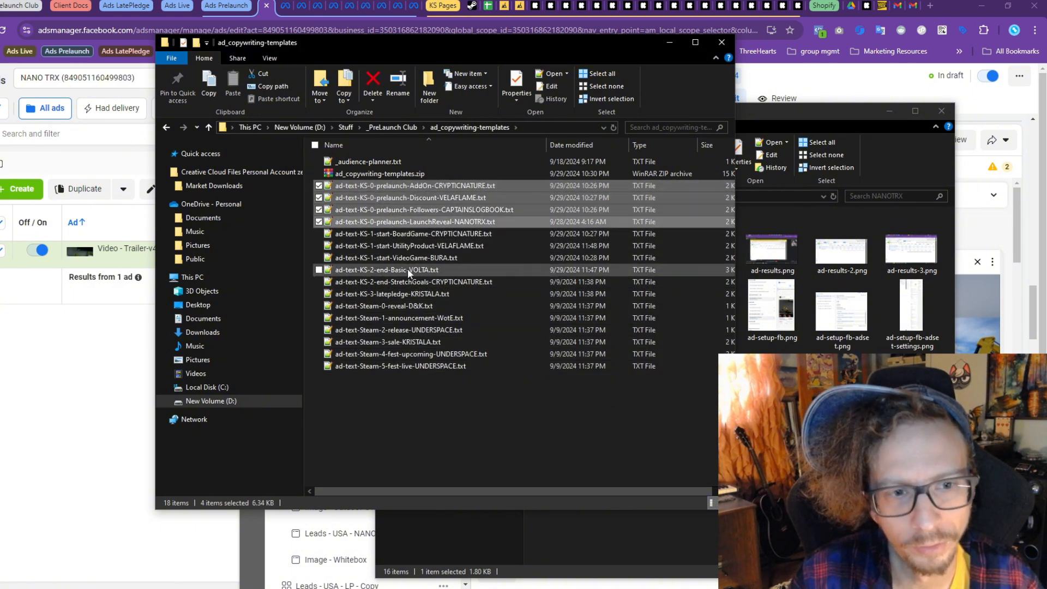
{"action": "left_click", "coordinate": [395, 234]}
{"action": "left_click", "coordinate": [397, 258], "text": "shift"}
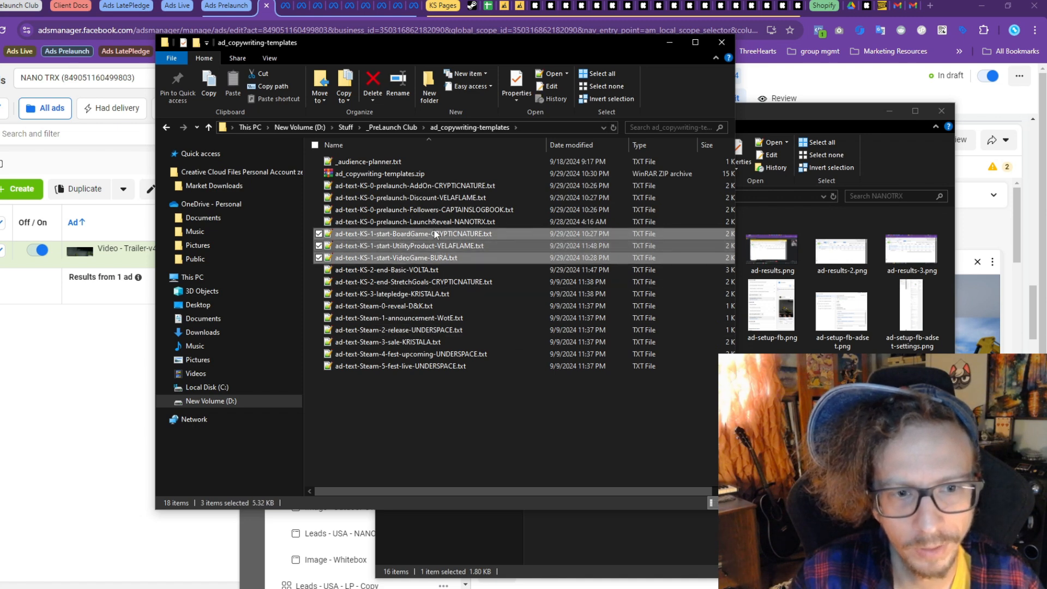
{"action": "left_click", "coordinate": [416, 269]}
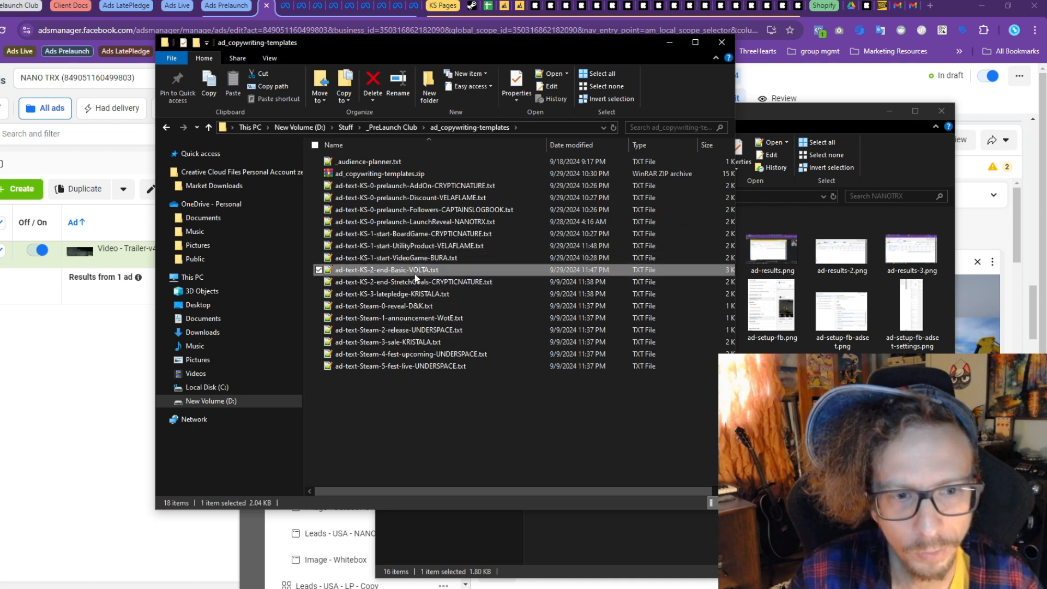
{"action": "left_click", "coordinate": [413, 281], "text": "shift"}
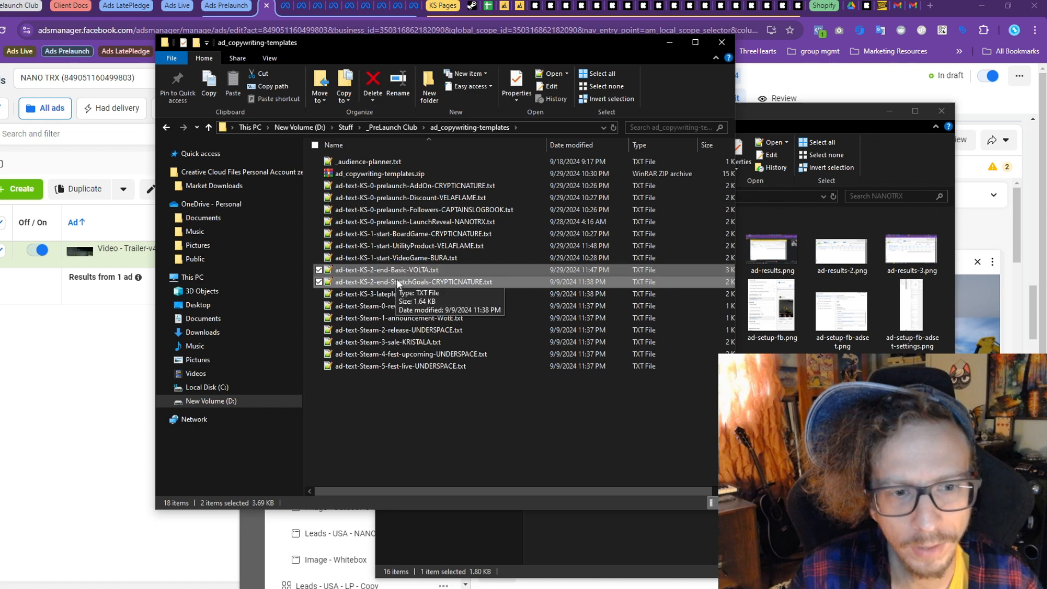
{"action": "left_click", "coordinate": [402, 295]}
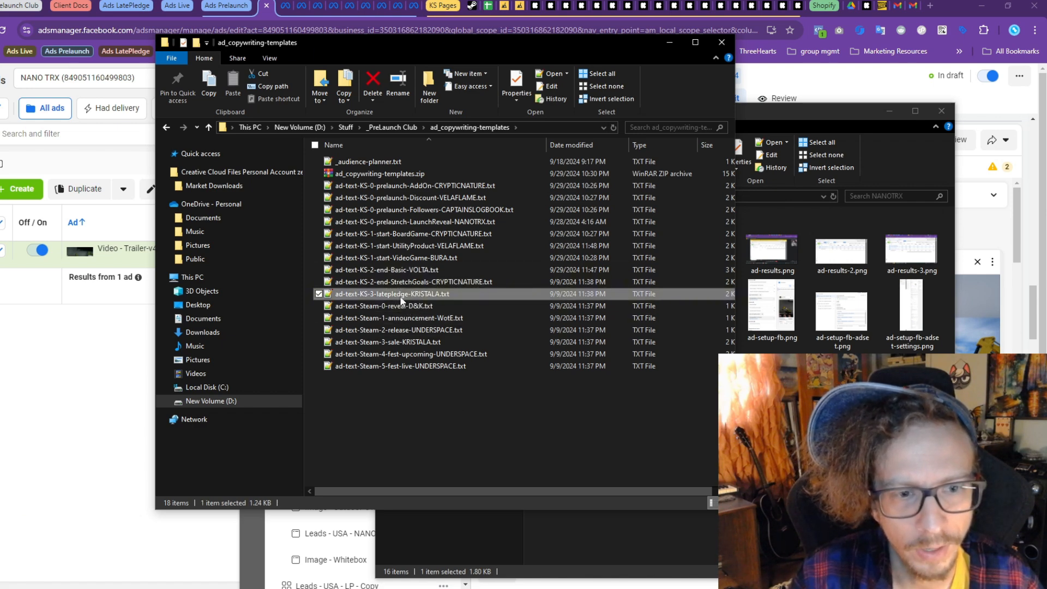
Look over the Steam ad-text template files and select ad-text-KS-1-start-UtilityProduct-VELAFLAME.txt among the Kickstarter start templates
{"action": "left_click", "coordinate": [401, 306]}
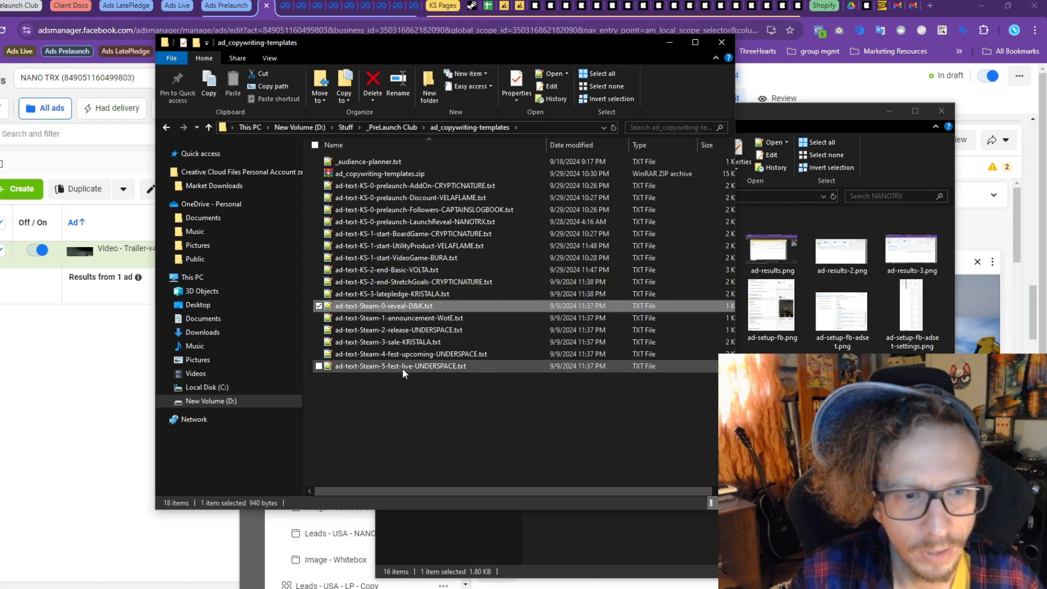
{"action": "left_click", "coordinate": [401, 368], "text": "shift"}
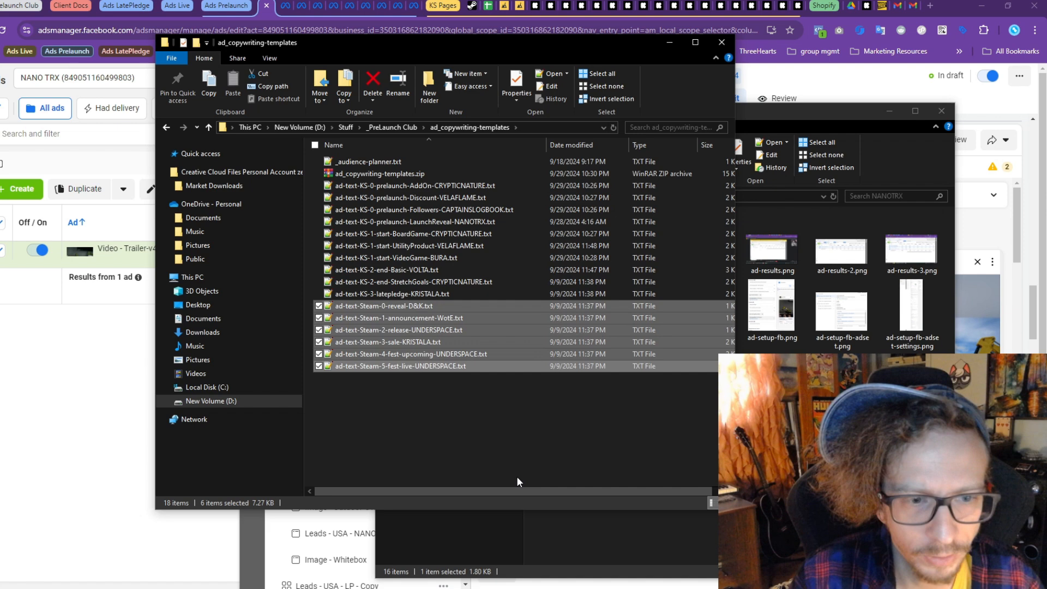
{"action": "left_click", "coordinate": [491, 445]}
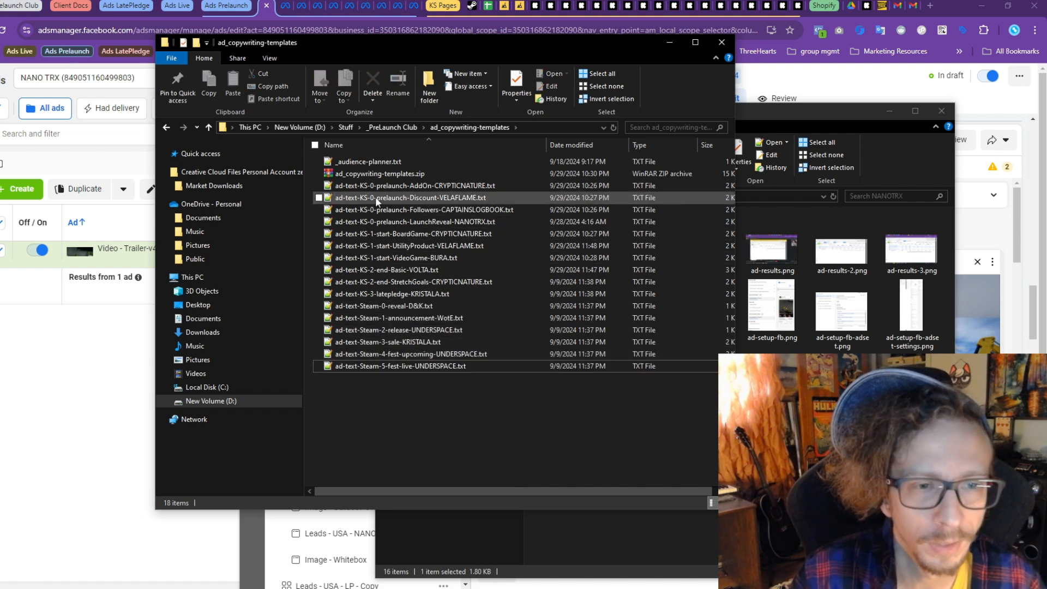
{"action": "left_click", "coordinate": [408, 309]}
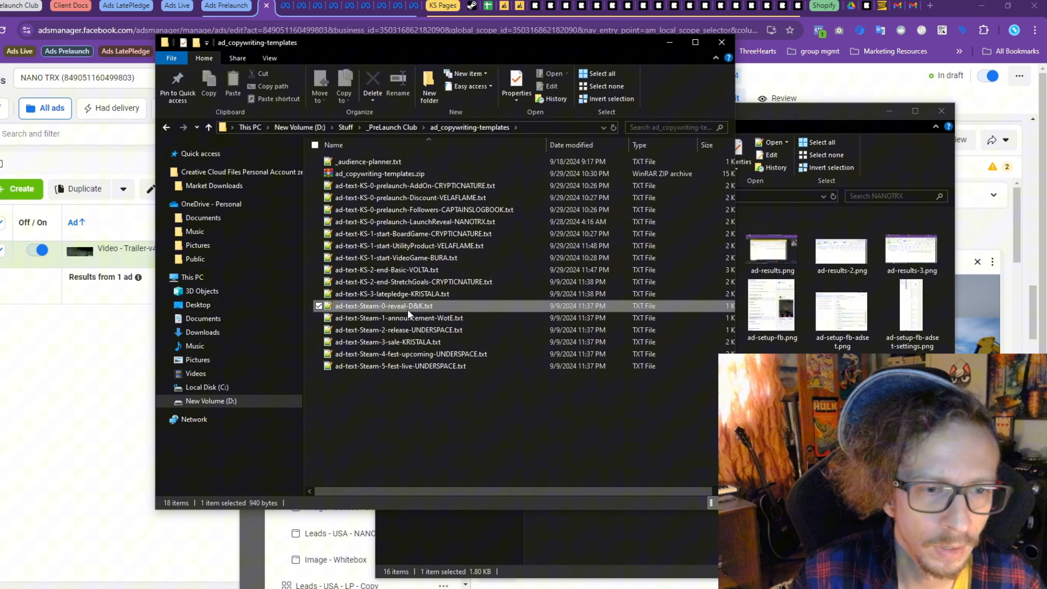
{"action": "left_click", "coordinate": [414, 363], "text": "shift"}
{"action": "left_click", "coordinate": [382, 295]}
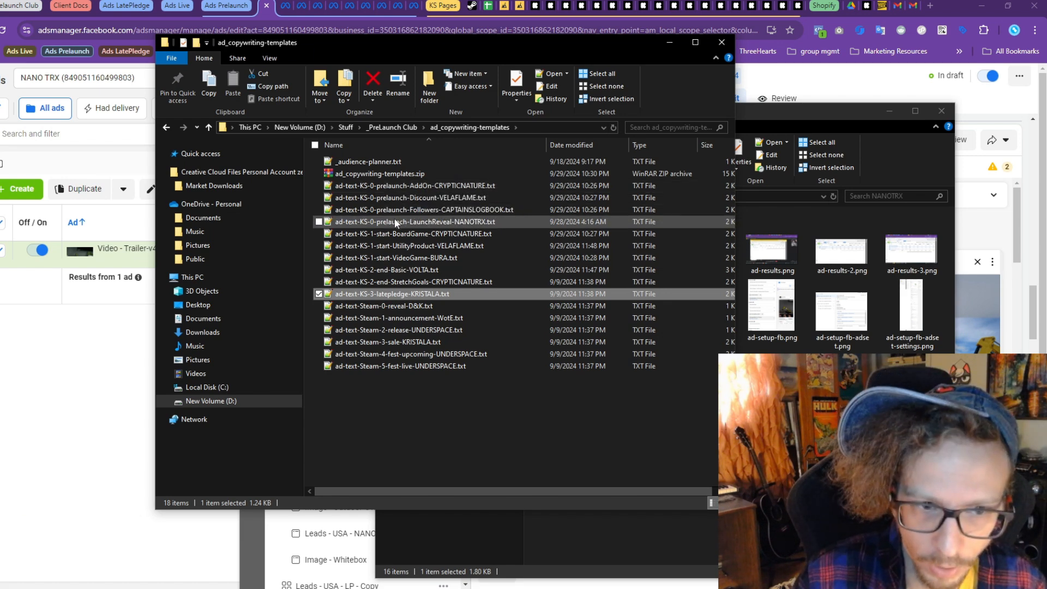
{"action": "left_click", "coordinate": [407, 242]}
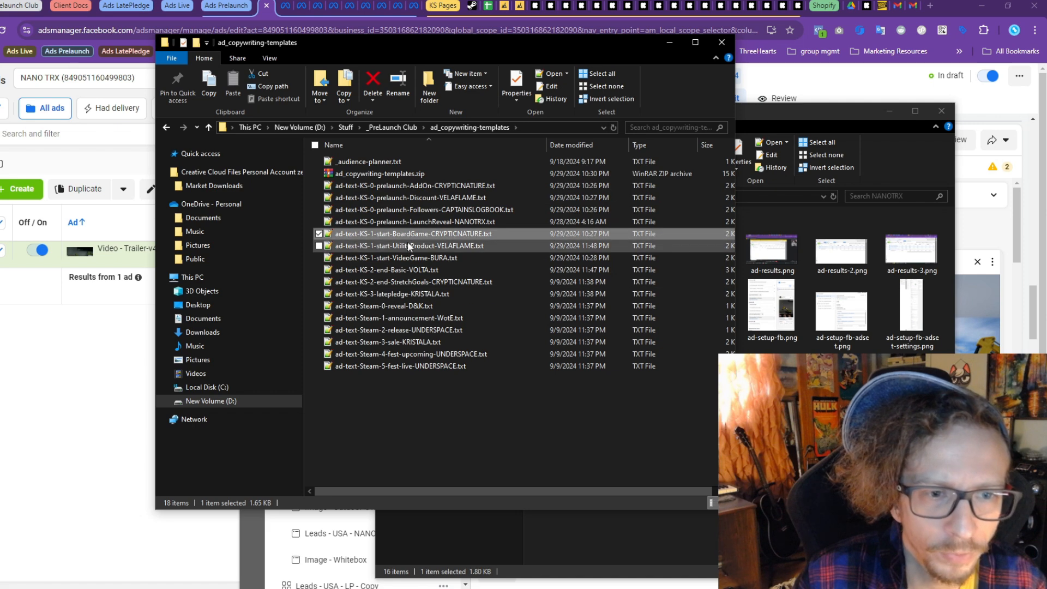
{"action": "left_click", "coordinate": [357, 247]}
Open ad-text-KS-1-start-UtilityProduct-NANOTRX.txt from the NANOTRX client folder in Notepad++ and minimize the templates folder window
{"action": "left_click", "coordinate": [752, 480]}
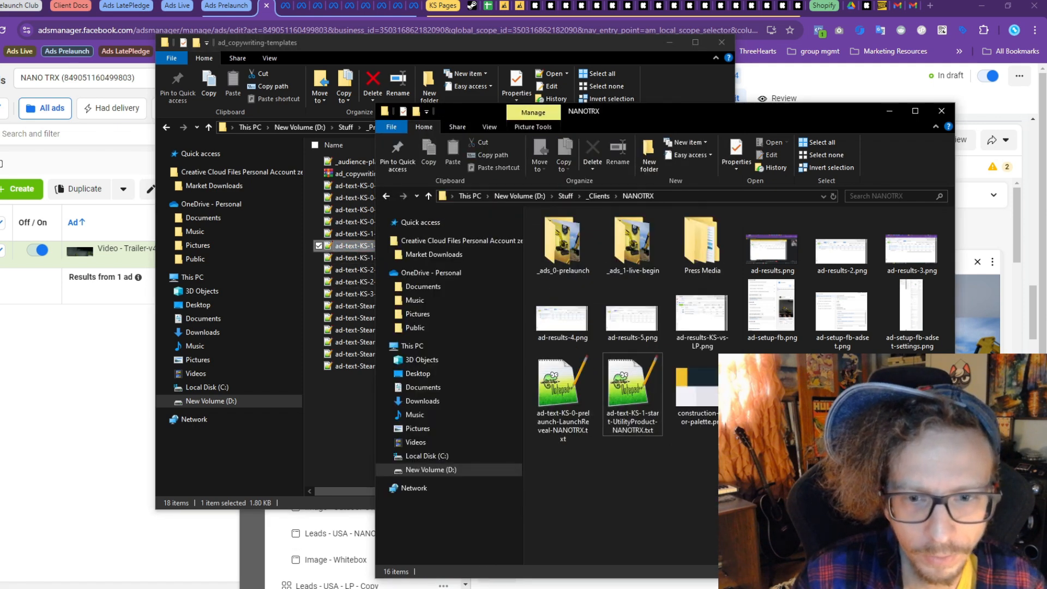
{"action": "double_click", "coordinate": [650, 389]}
{"action": "left_click", "coordinate": [669, 42]}
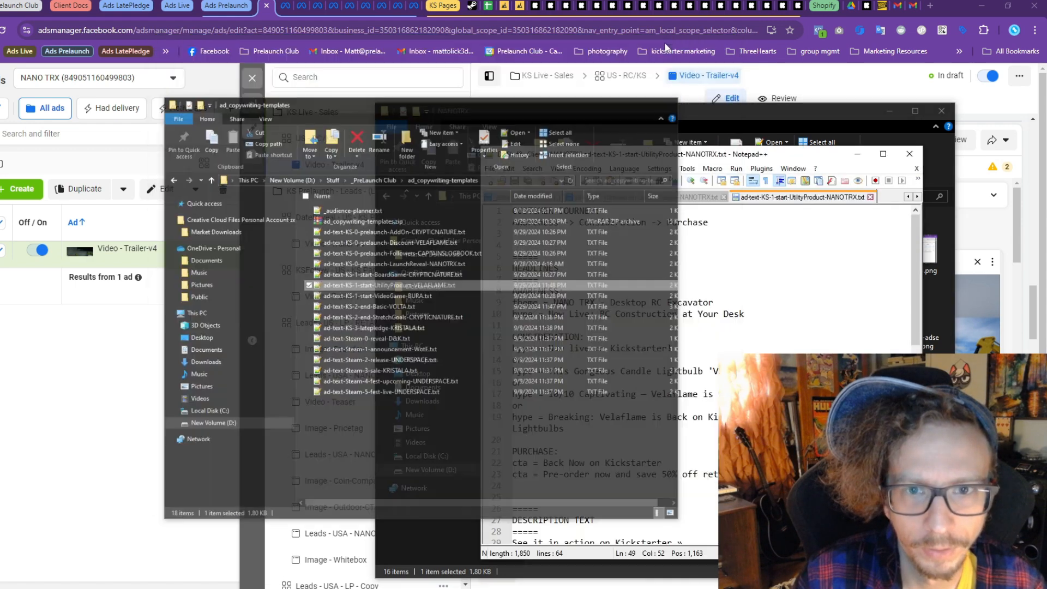
{"action": "left_click_drag", "start_coordinate": [648, 159], "coordinate": [321, 132]}
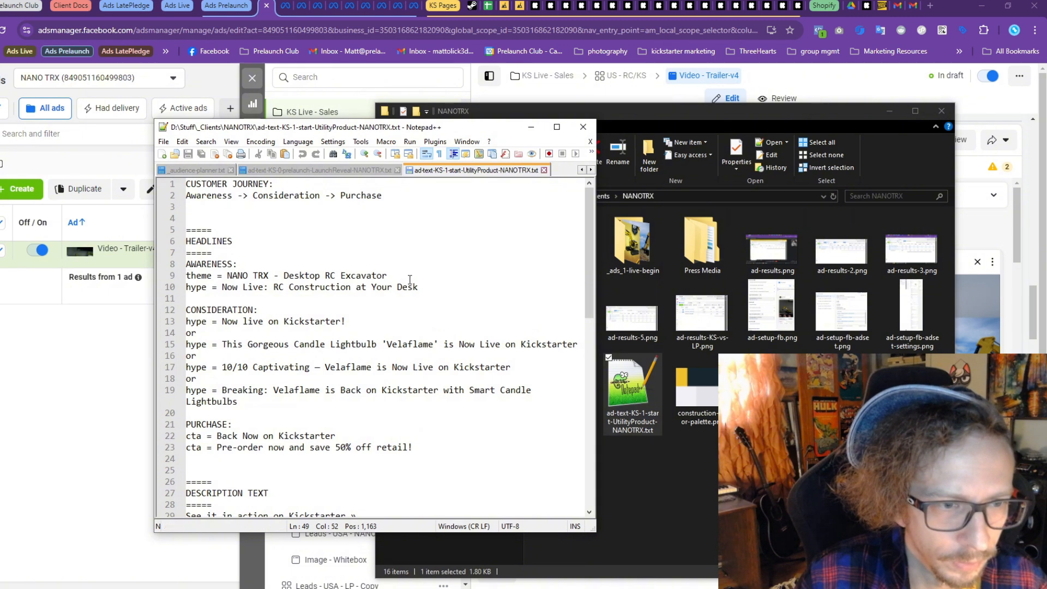
Reword the "This Gorgeous Candle Lightbulb" consideration headline to "This Fully Functional RC Excavator 'NANO TRX' is Now Live on Kickstarter"
{"action": "left_click_drag", "start_coordinate": [389, 275], "coordinate": [234, 273]}
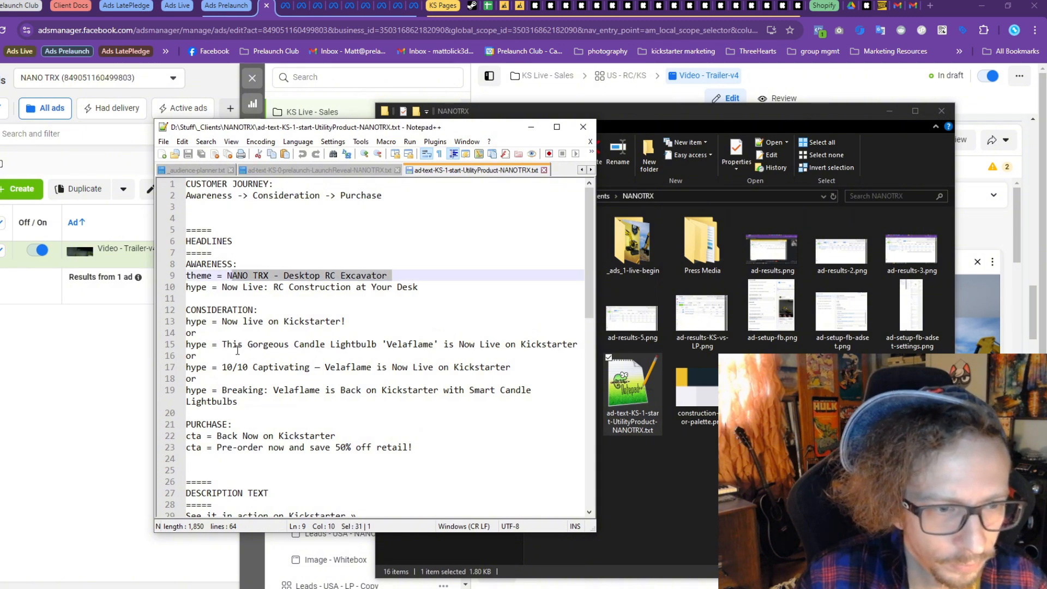
{"action": "left_click_drag", "start_coordinate": [247, 345], "coordinate": [290, 345]}
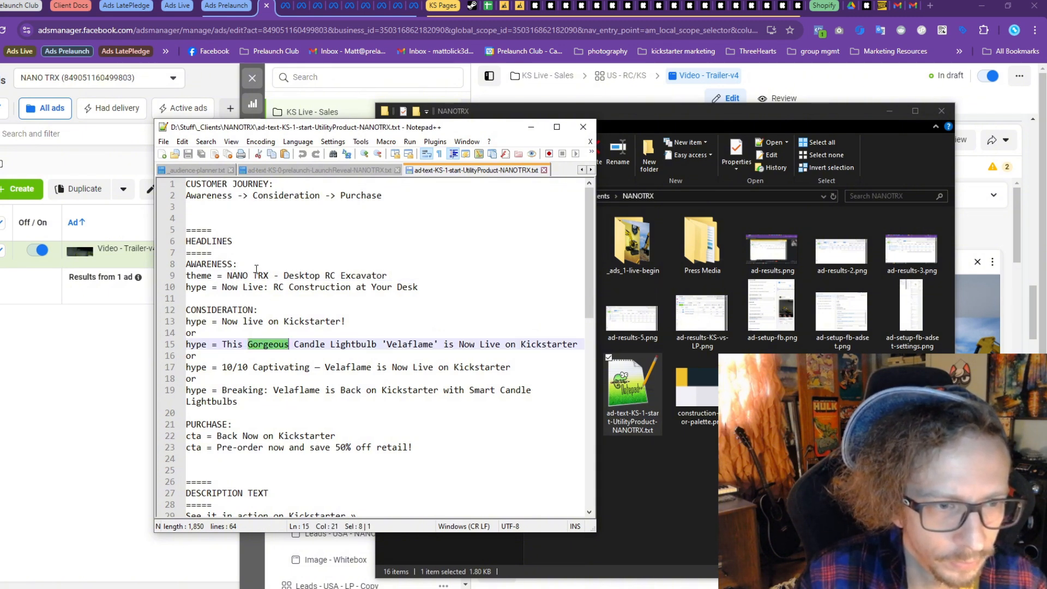
{"action": "left_click_drag", "start_coordinate": [268, 286], "coordinate": [452, 288]}
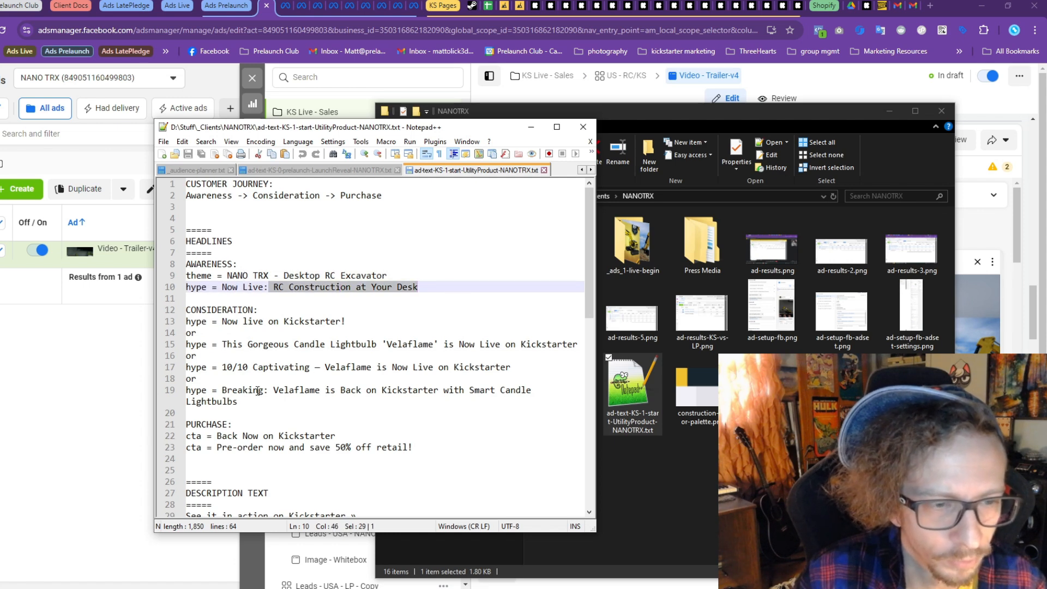
{"action": "left_click_drag", "start_coordinate": [248, 344], "coordinate": [379, 340]}
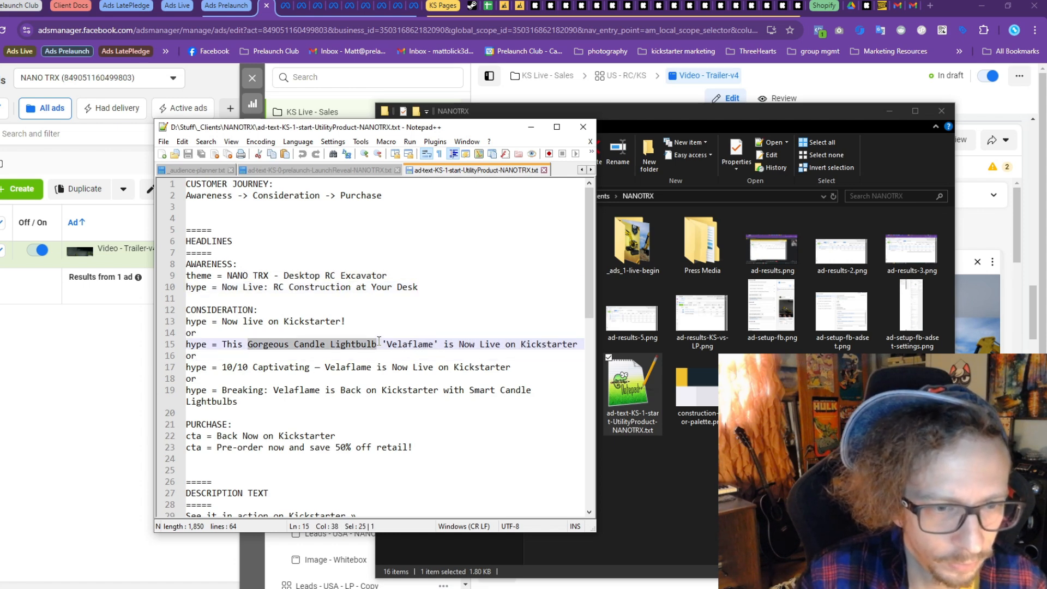
{"action": "type", "text": "Fully Functional "}
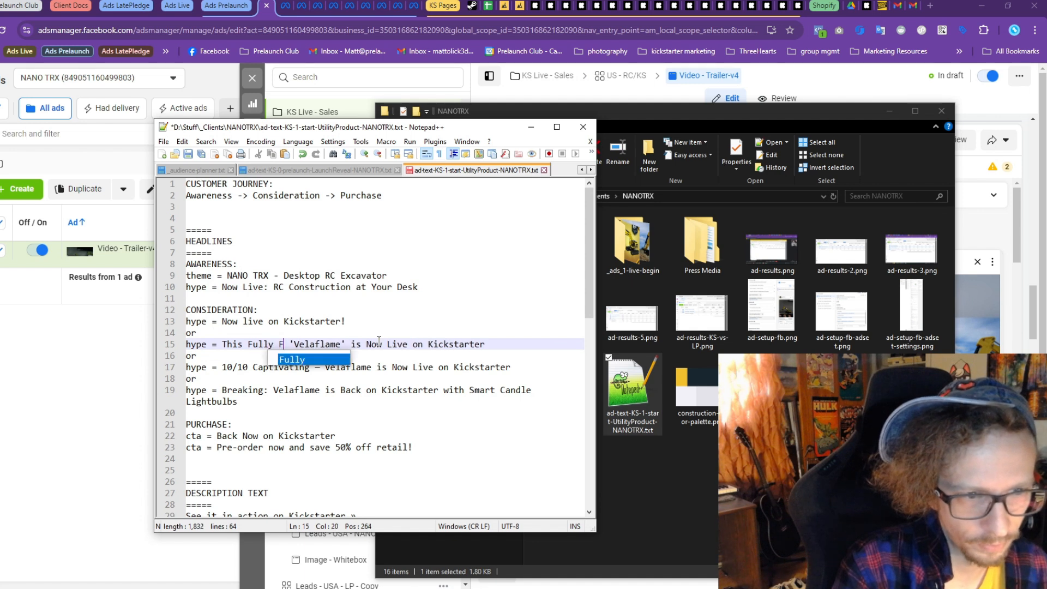
{"action": "type", "text": "RC Ec"}
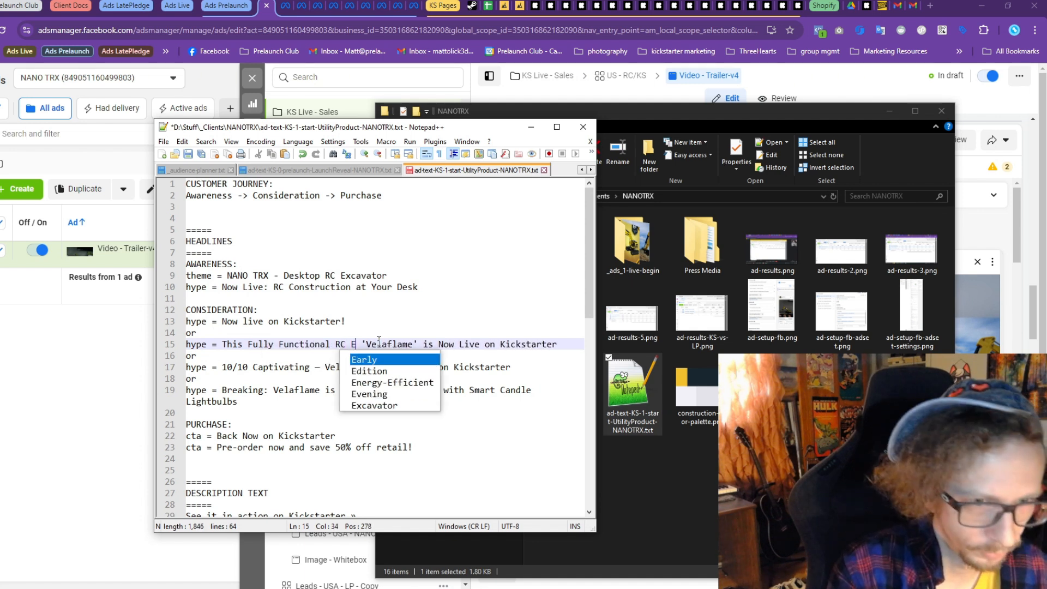
{"action": "key", "text": "BackSpace"}
{"action": "type", "text": "xcavator"}
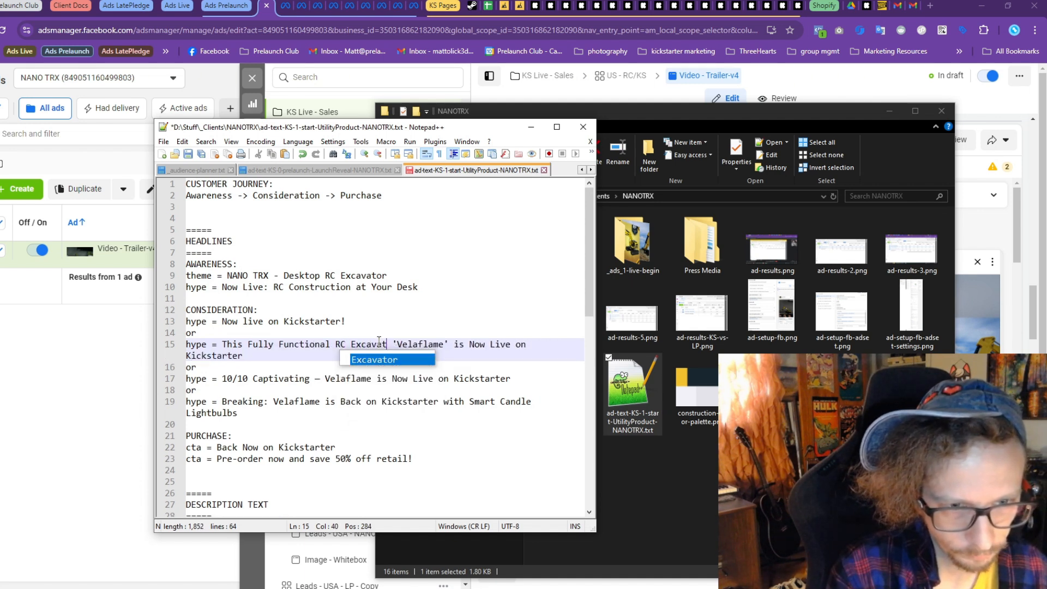
{"action": "double_click", "coordinate": [417, 344]}
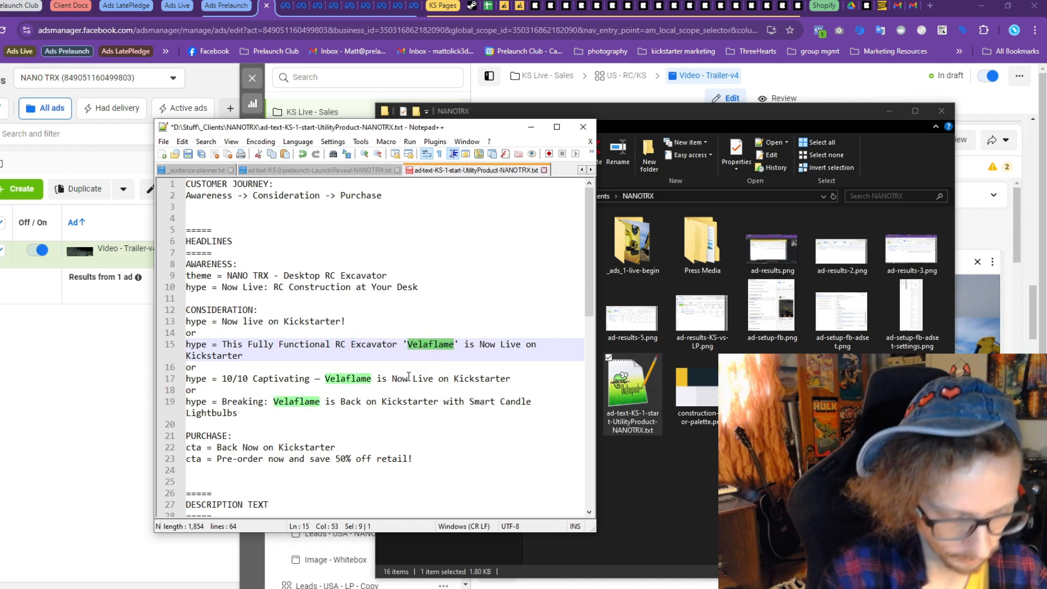
{"action": "type", "text": "NANO TRX"}
Replace the product name in the "10/10 Captivating" consideration headline with NANO TRX
{"action": "left_click", "coordinate": [264, 379]}
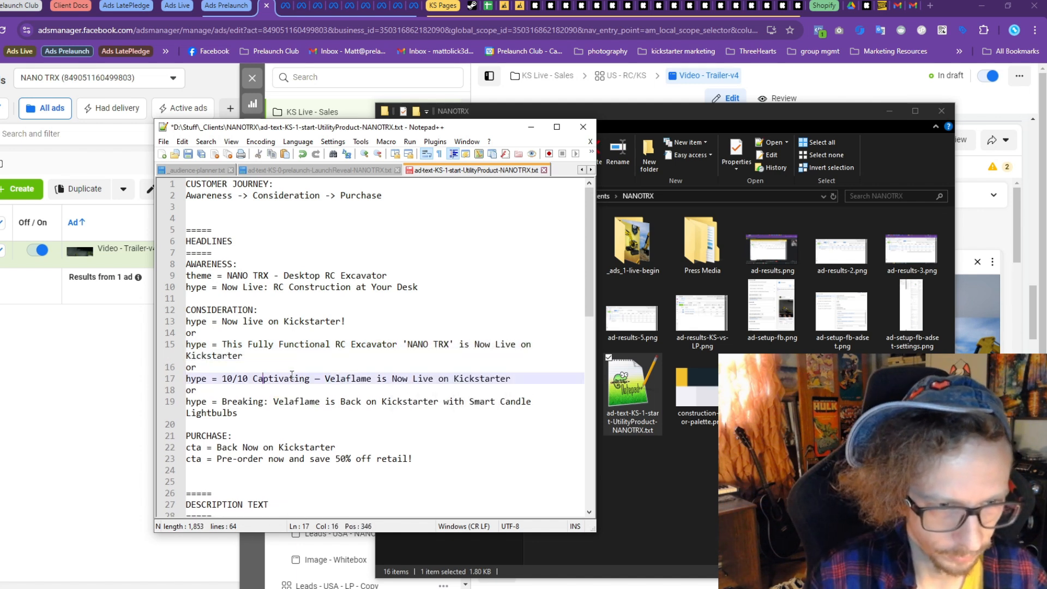
{"action": "double_click", "coordinate": [309, 381]}
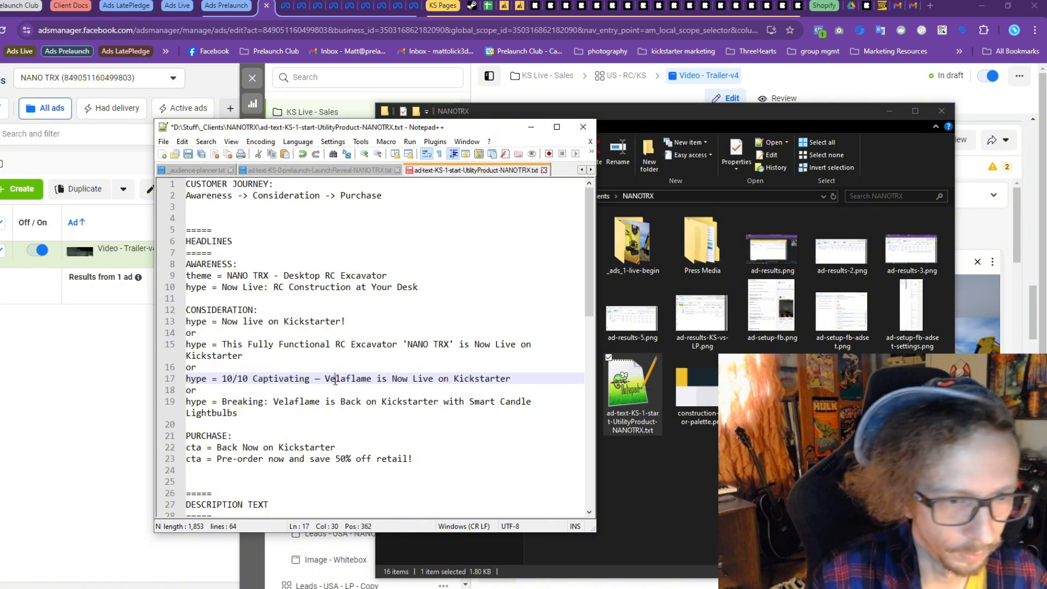
{"action": "double_click", "coordinate": [335, 380]}
{"action": "type", "text": "NANO TRX"}
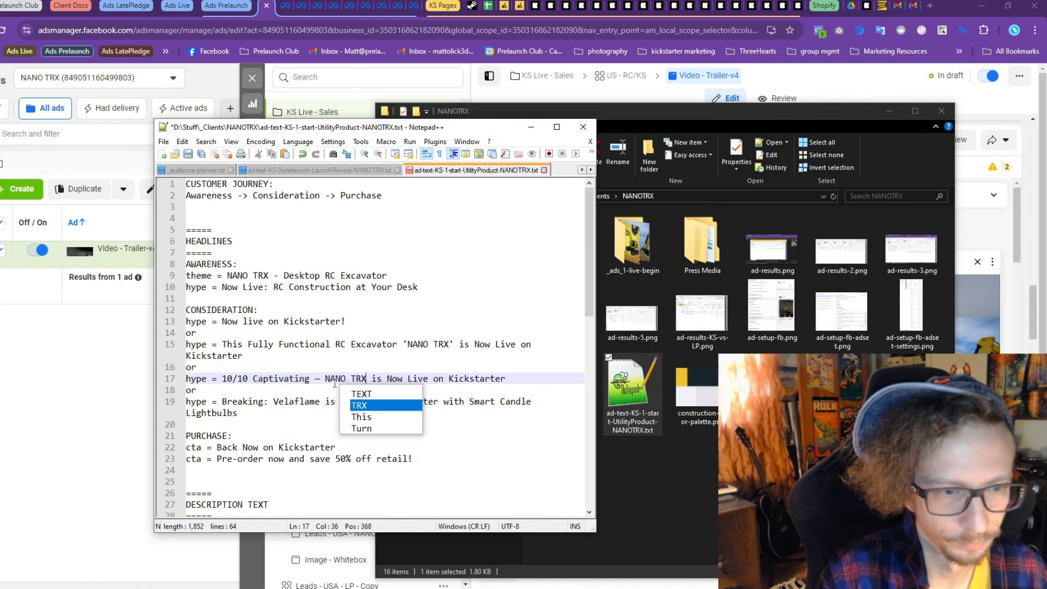
Delete the "Breaking" headline alternative together with the "or" line above it
{"action": "left_click", "coordinate": [301, 403]}
{"action": "type", "text": "NANOTR"}
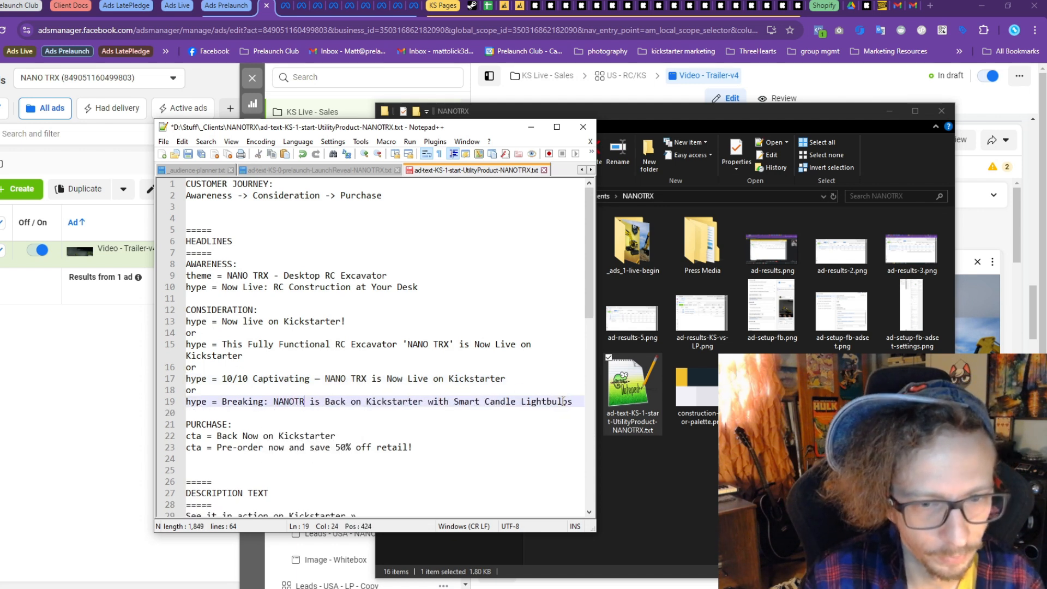
{"action": "key", "text": "shift+Up"}
{"action": "key", "text": "shift+Up"}
{"action": "key", "text": "BackSpace"}
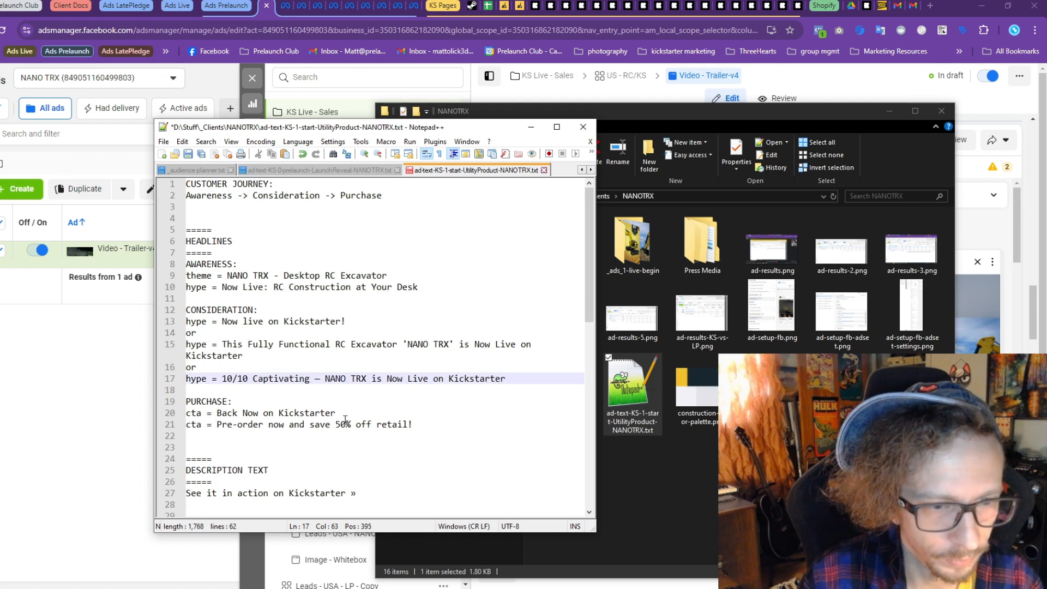
Check the NANO TRX Kickstarter page for pricing and set the discount in the pre-order call to action to 35%
{"action": "left_click_drag", "start_coordinate": [346, 423], "coordinate": [335, 425]}
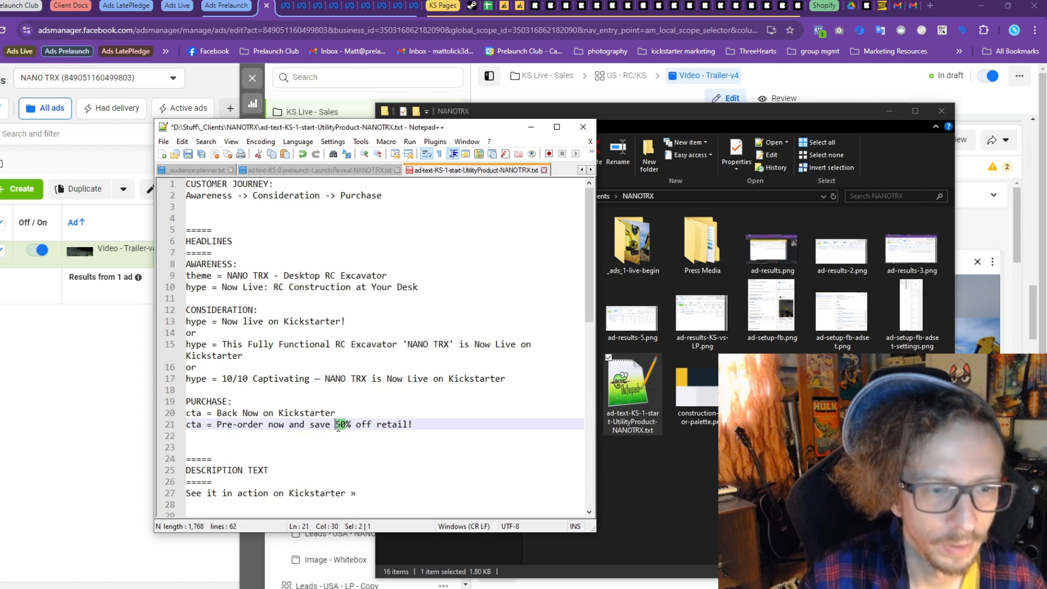
{"action": "left_click", "coordinate": [552, 5]}
{"action": "scroll", "coordinate": [596, 344], "scroll_direction": "down", "scroll_amount": 10}
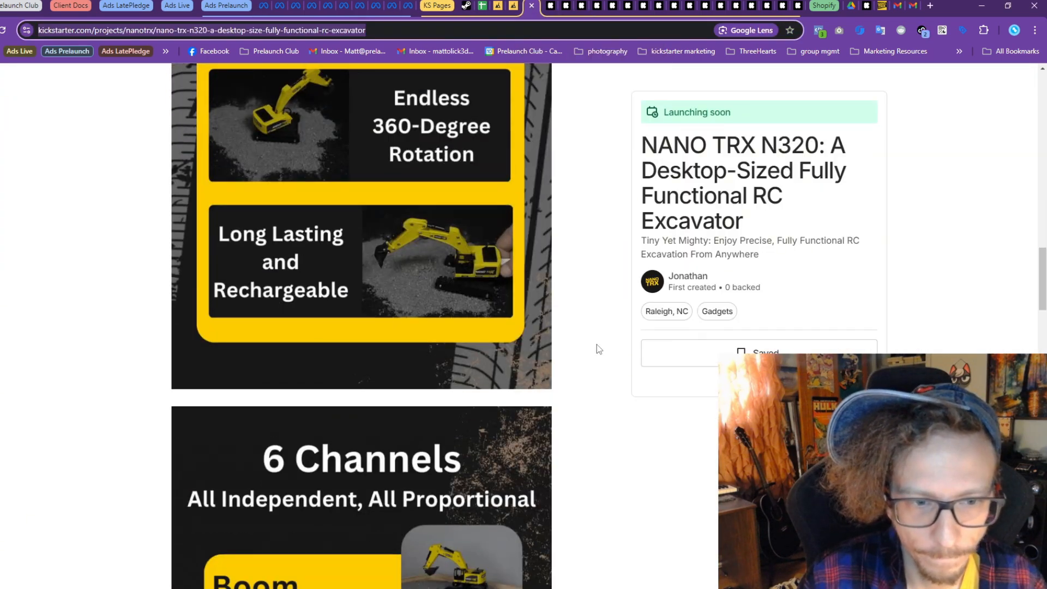
{"action": "scroll", "coordinate": [596, 344], "scroll_direction": "down", "scroll_amount": 8}
{"action": "scroll", "coordinate": [582, 479], "scroll_direction": "up", "scroll_amount": 15}
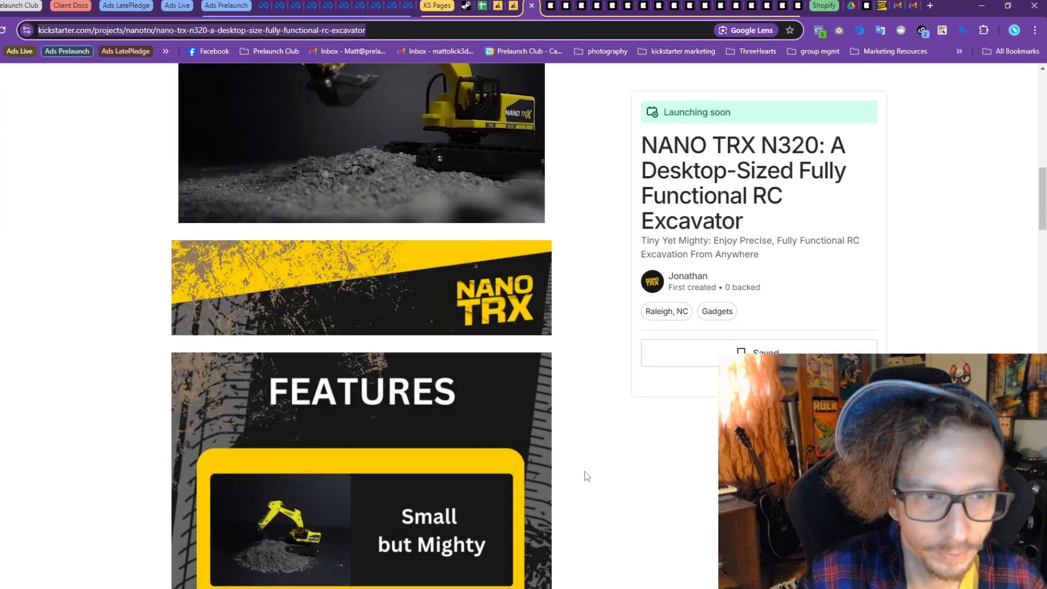
{"action": "scroll", "coordinate": [586, 476], "scroll_direction": "up", "scroll_amount": 6}
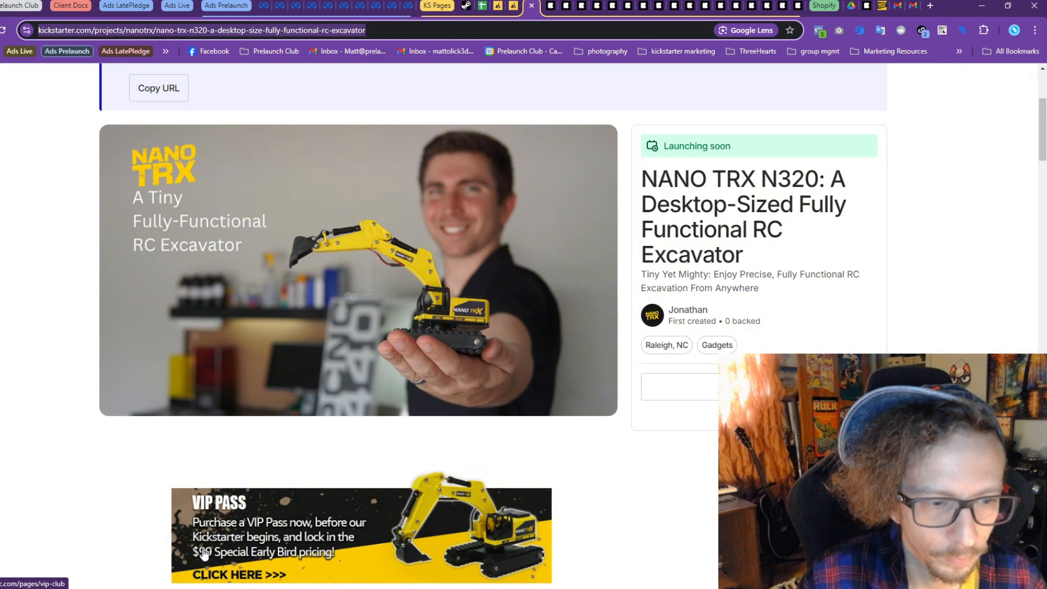
{"action": "scroll", "coordinate": [359, 534], "scroll_direction": "up", "scroll_amount": 4}
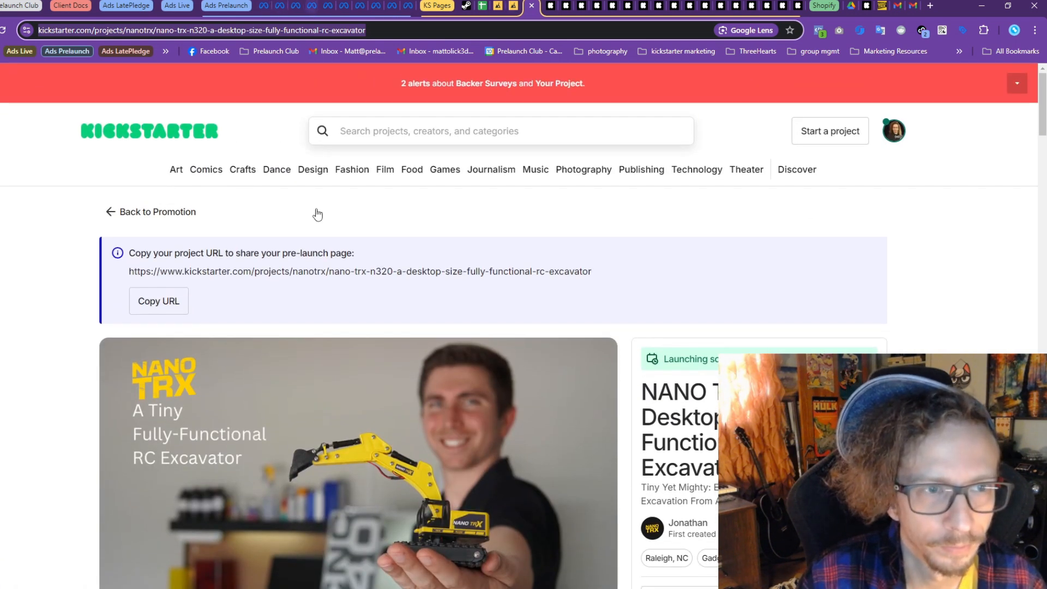
{"action": "key", "text": "alt+Tab"}
{"action": "type", "text": "35"}
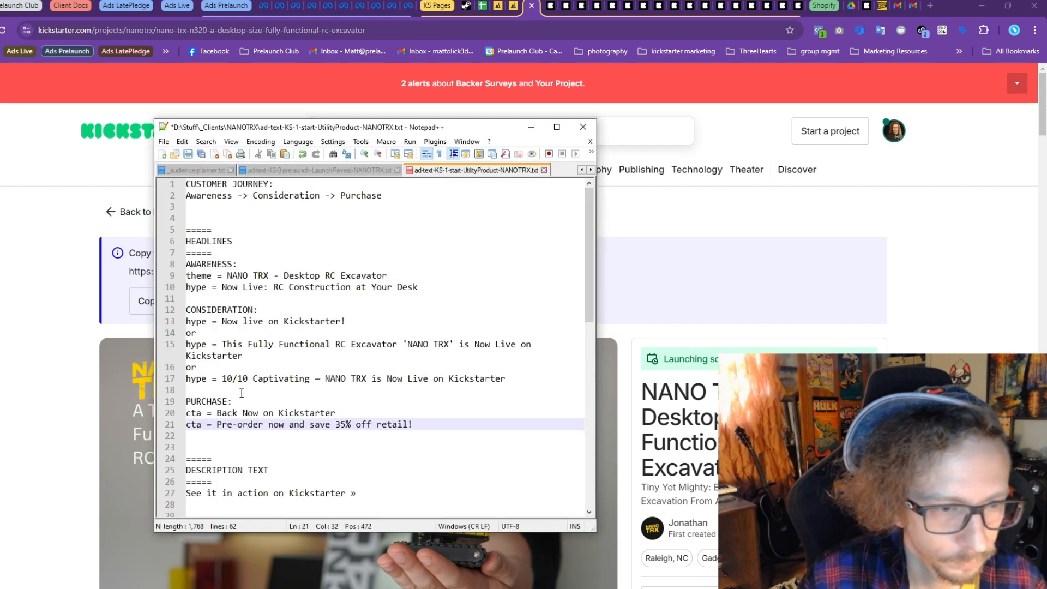
{"action": "double_click", "coordinate": [310, 380]}
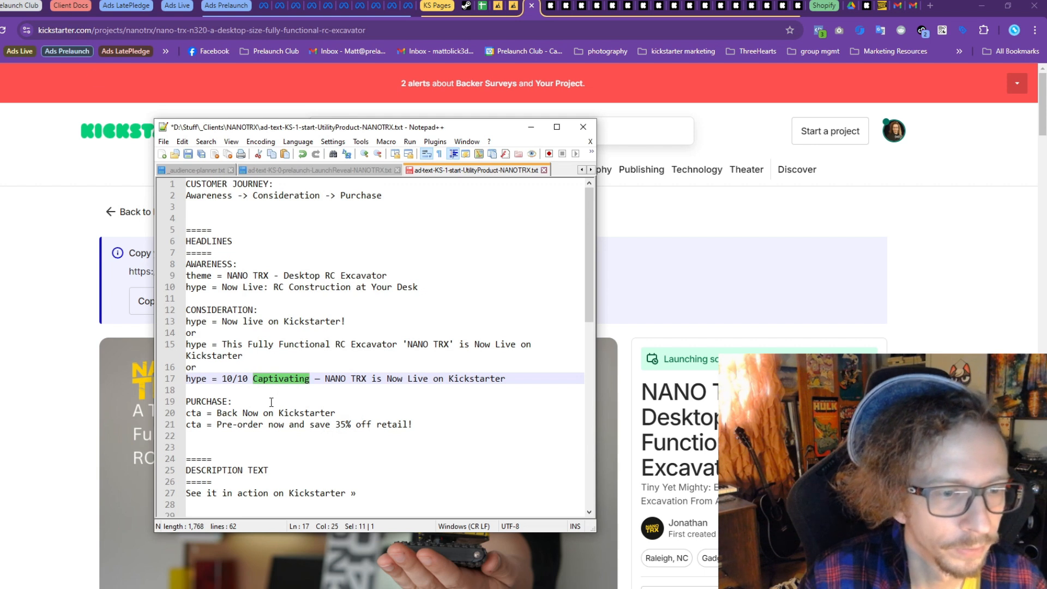
{"action": "left_click", "coordinate": [249, 286]}
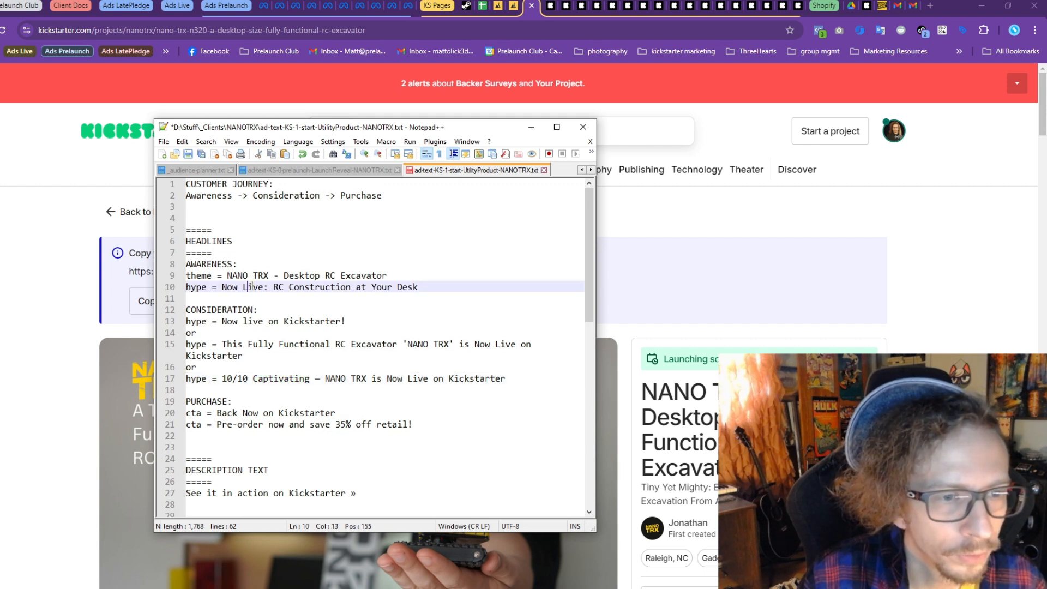
Try removing the "10/10 Captivating" consideration headline with the "or" above it, and undo the deletion
{"action": "left_click", "coordinate": [260, 413]}
{"action": "left_click", "coordinate": [261, 426]}
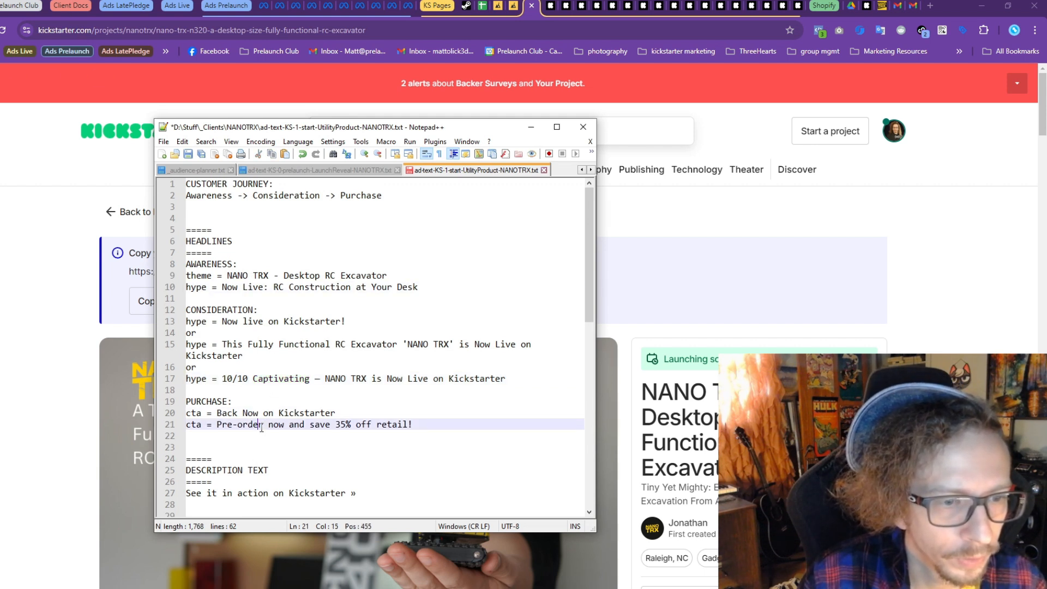
{"action": "left_click", "coordinate": [207, 359]}
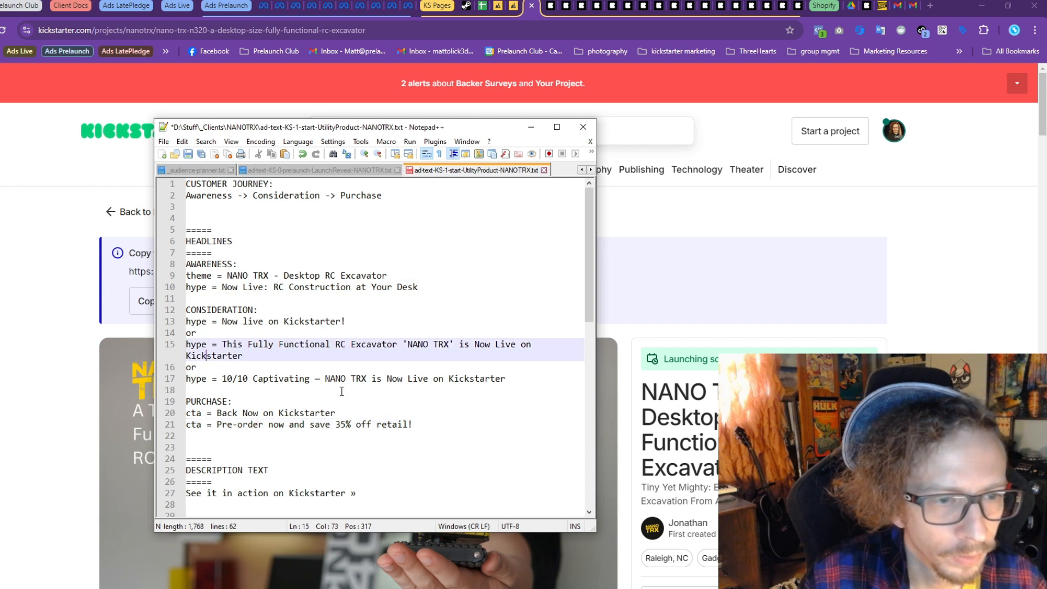
{"action": "left_click", "coordinate": [518, 381]}
{"action": "left_click_drag", "start_coordinate": [510, 379], "coordinate": [184, 367]}
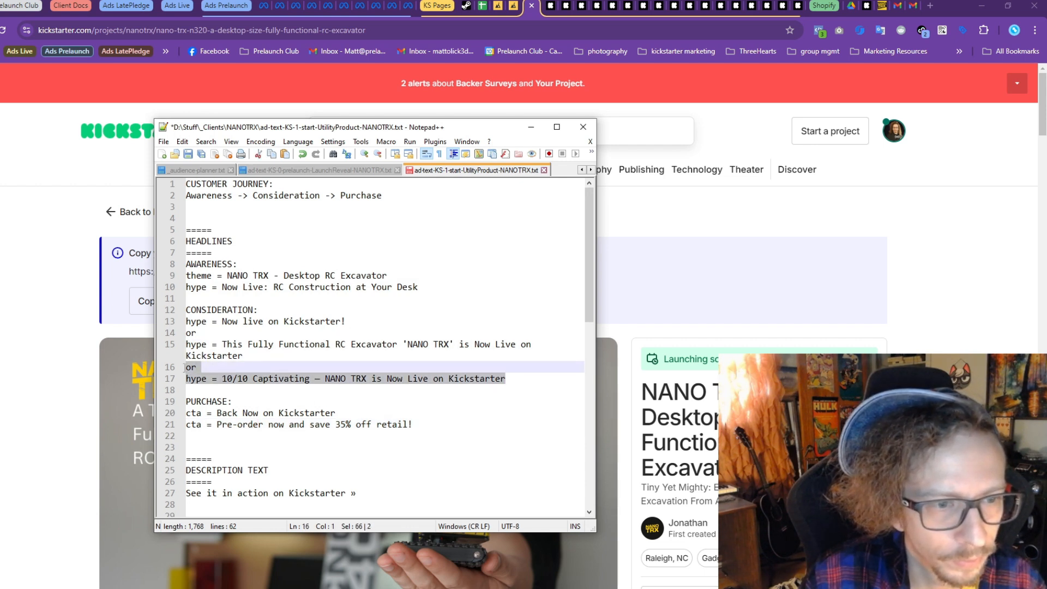
{"action": "key", "text": "Delete"}
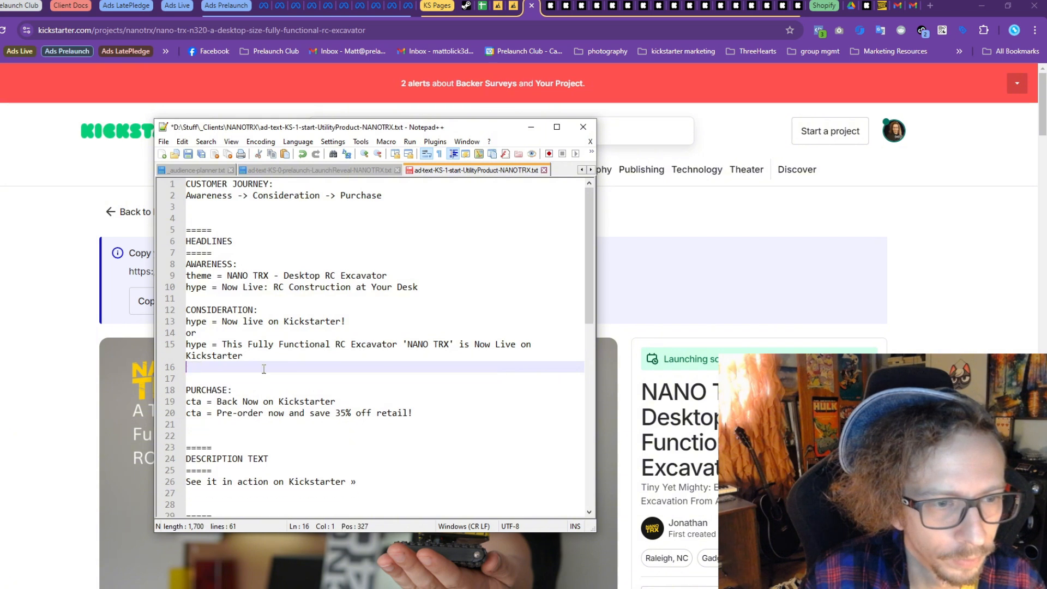
{"action": "key", "text": "ctrl+z"}
{"action": "left_click", "coordinate": [263, 365]}
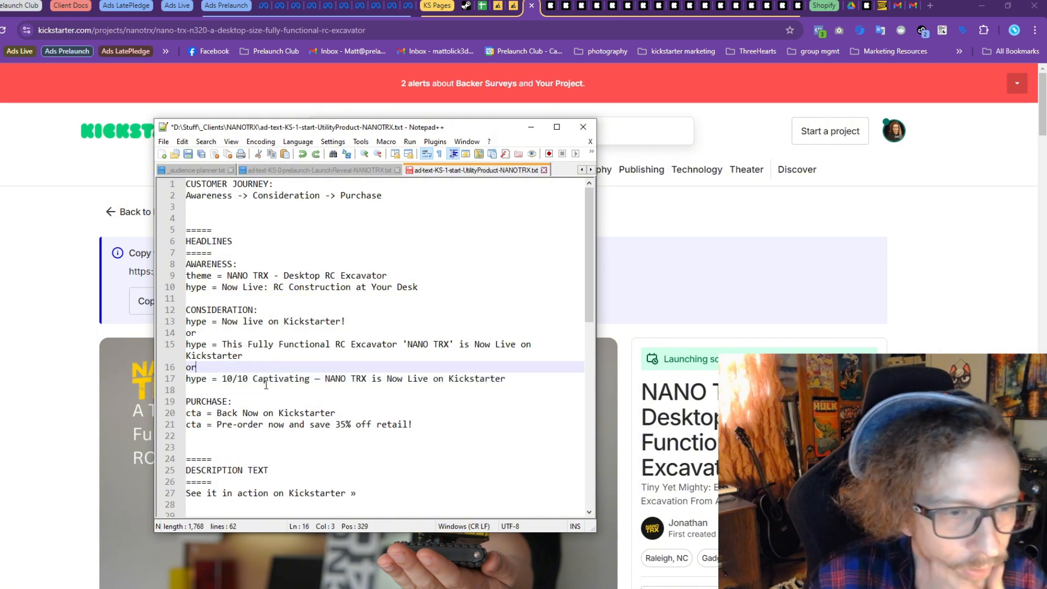
Delete the "Now live on Kickstarter!" consideration headline and both "or" separators between the consideration headlines
{"action": "left_click", "coordinate": [267, 385]}
{"action": "left_click", "coordinate": [268, 377]}
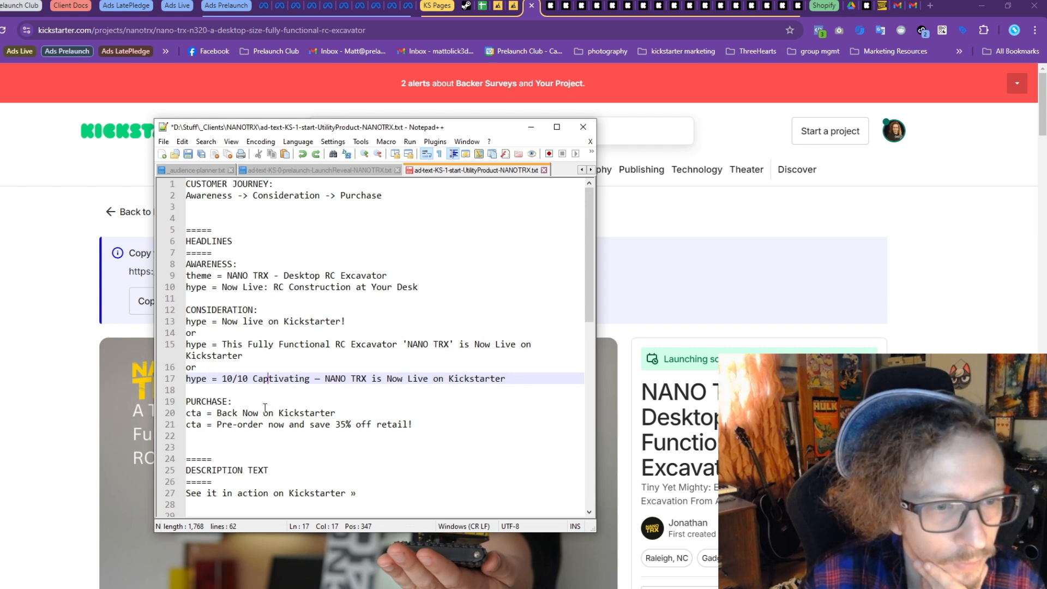
{"action": "left_click", "coordinate": [259, 345]}
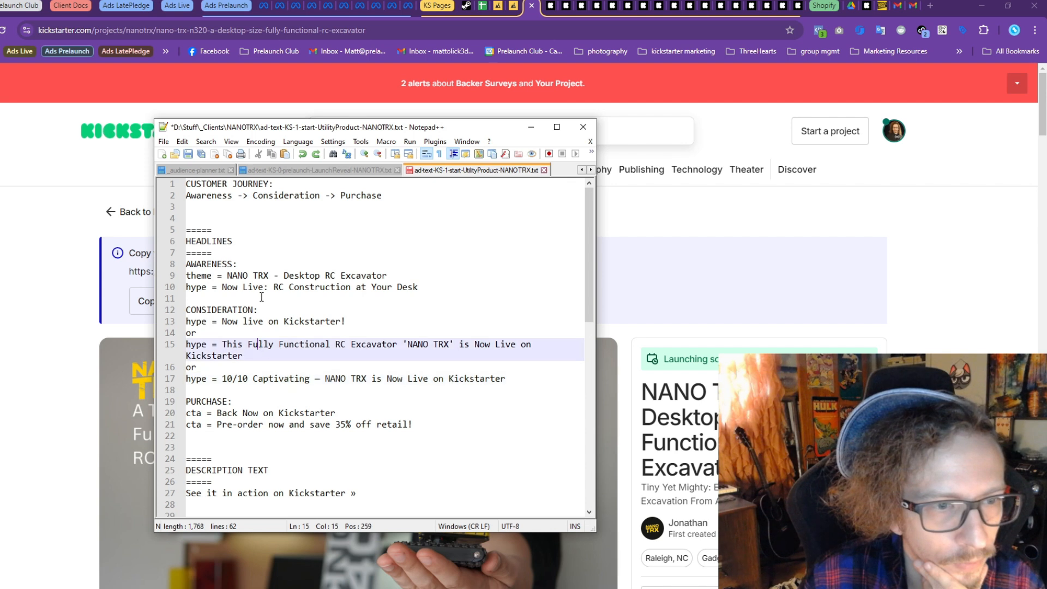
{"action": "left_click", "coordinate": [269, 331]}
{"action": "key", "text": "shift+Up"}
{"action": "key", "text": "shift+Home"}
{"action": "key", "text": "BackSpace"}
{"action": "key", "text": "BackSpace"}
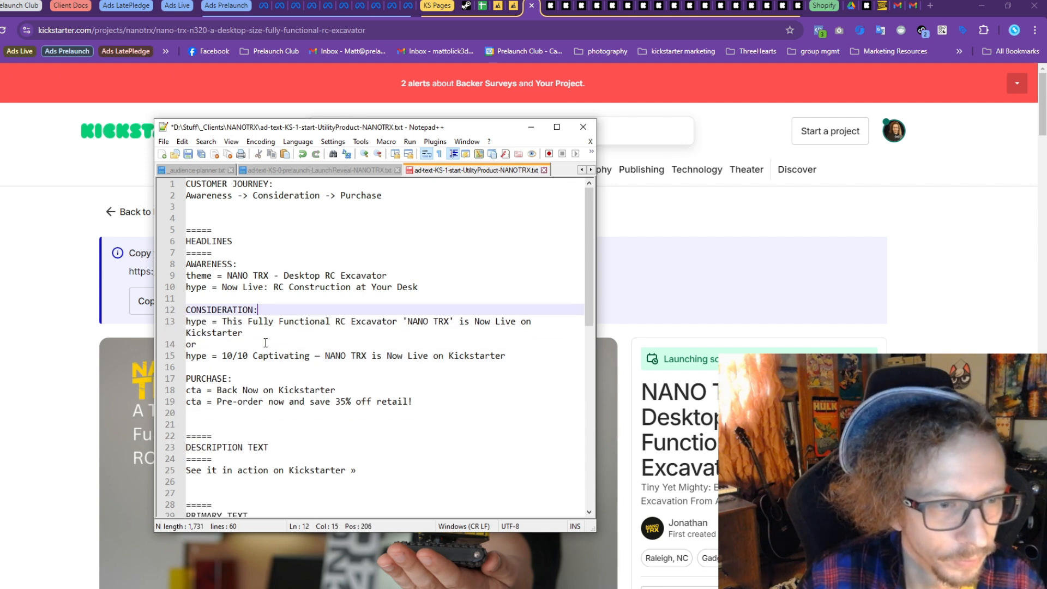
{"action": "left_click_drag", "start_coordinate": [240, 344], "coordinate": [158, 350]}
{"action": "left_click", "coordinate": [189, 345]}
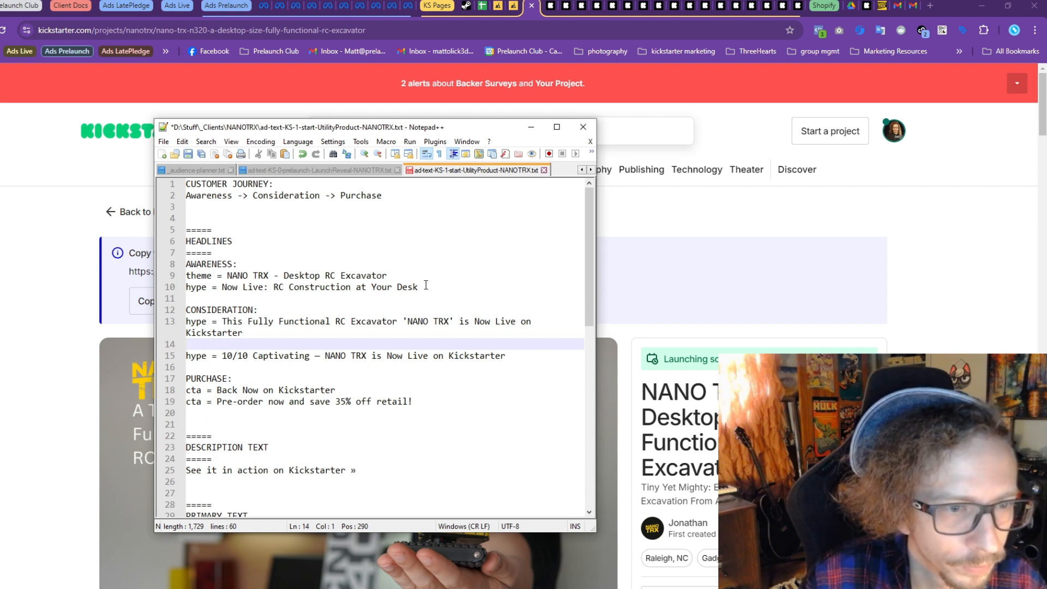
Review the remaining headlines and delete the "10/10 Captivating" consideration headline with the blank line above it
{"action": "left_click_drag", "start_coordinate": [405, 272], "coordinate": [217, 276]}
{"action": "left_click_drag", "start_coordinate": [420, 288], "coordinate": [212, 288]}
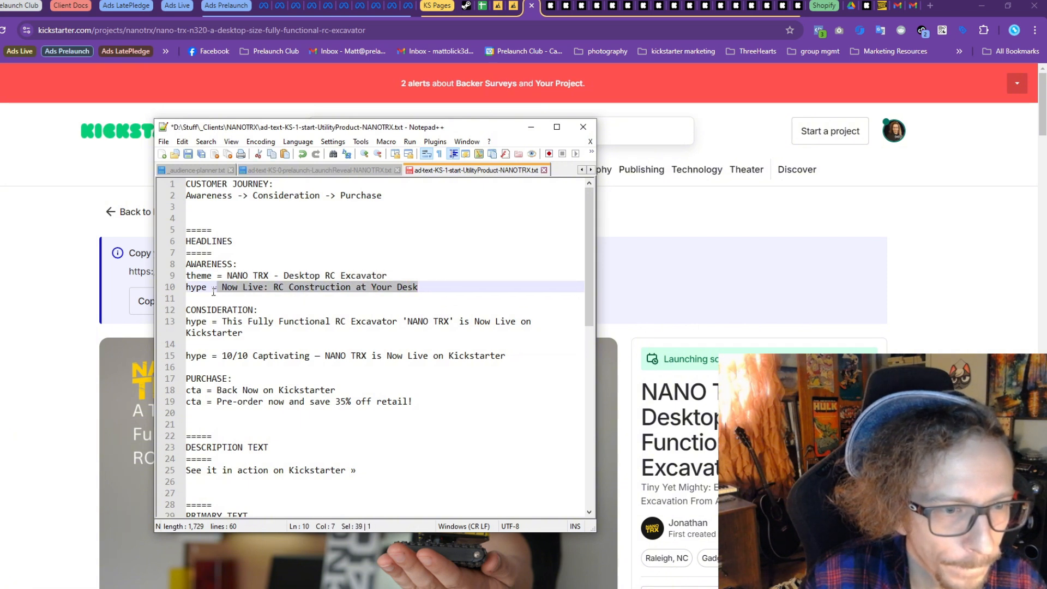
{"action": "left_click", "coordinate": [400, 355]}
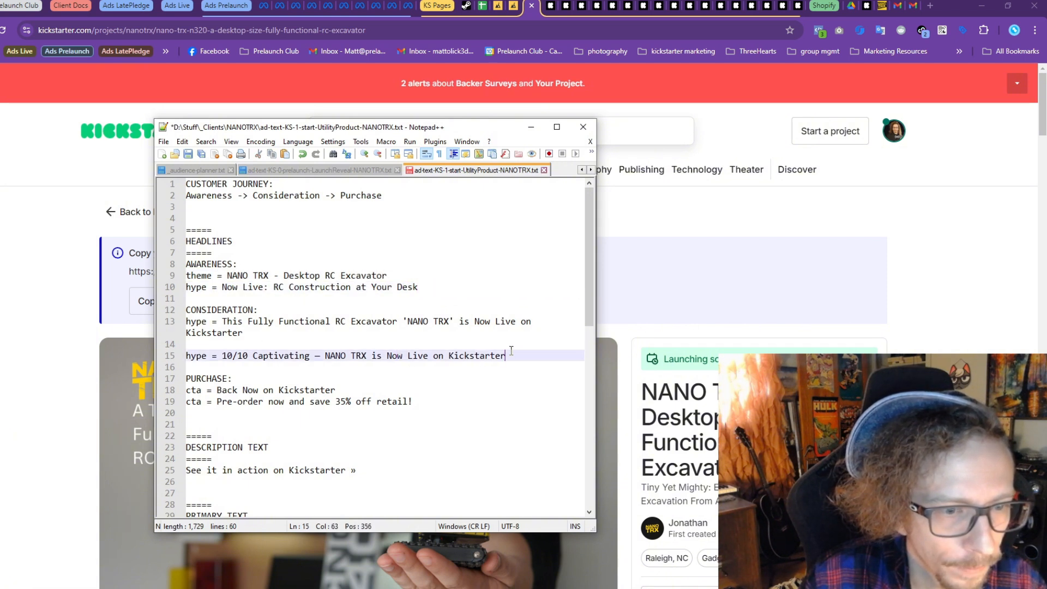
{"action": "left_click", "coordinate": [354, 391]}
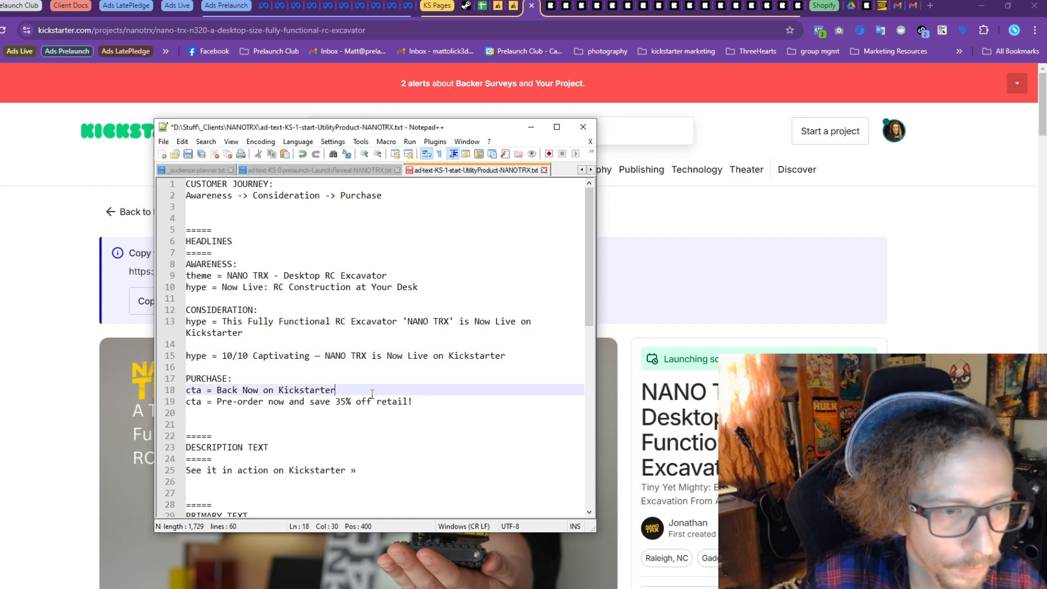
{"action": "left_click", "coordinate": [294, 355]}
{"action": "left_click", "coordinate": [274, 321]}
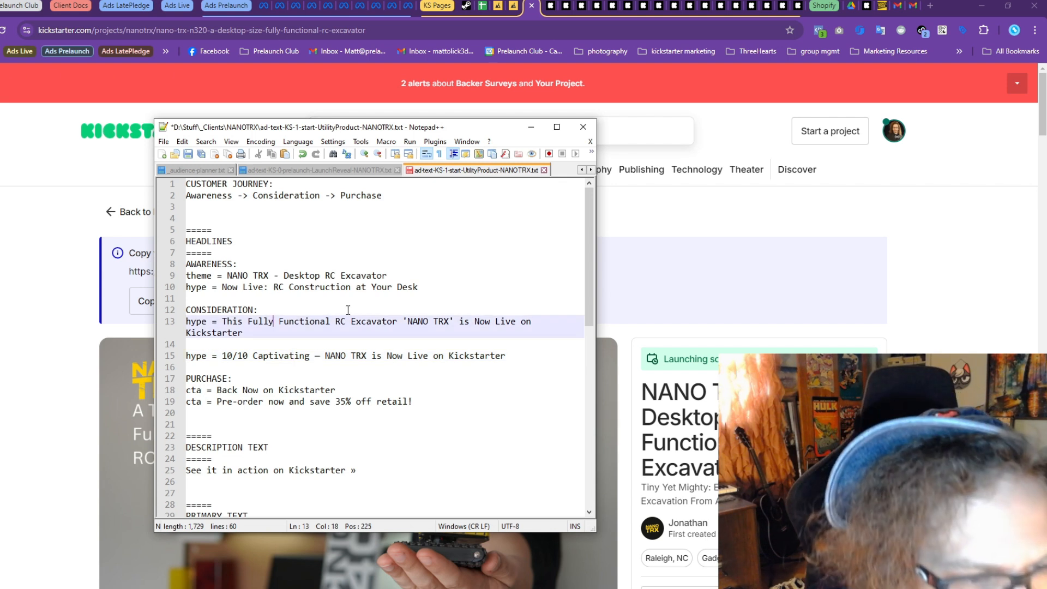
{"action": "left_click_drag", "start_coordinate": [510, 356], "coordinate": [150, 343]}
{"action": "key", "text": "Delete"}
{"action": "key", "text": "BackSpace"}
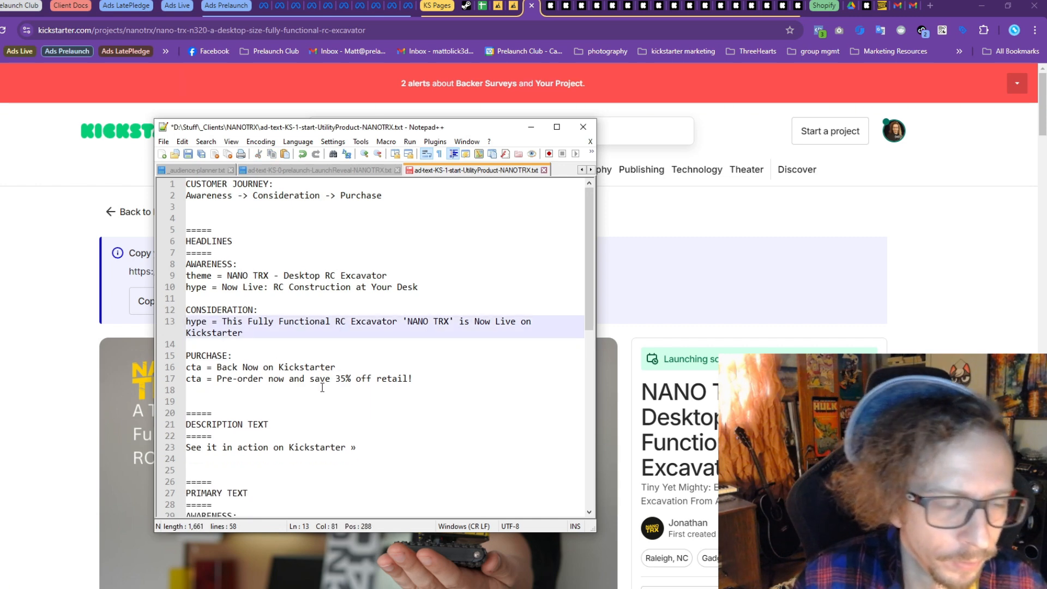
Go through the launch copy's primary text and copy the six checkmarked product features from the prelaunch ad copy's consideration text
{"action": "scroll", "coordinate": [326, 385], "scroll_direction": "down", "scroll_amount": 2}
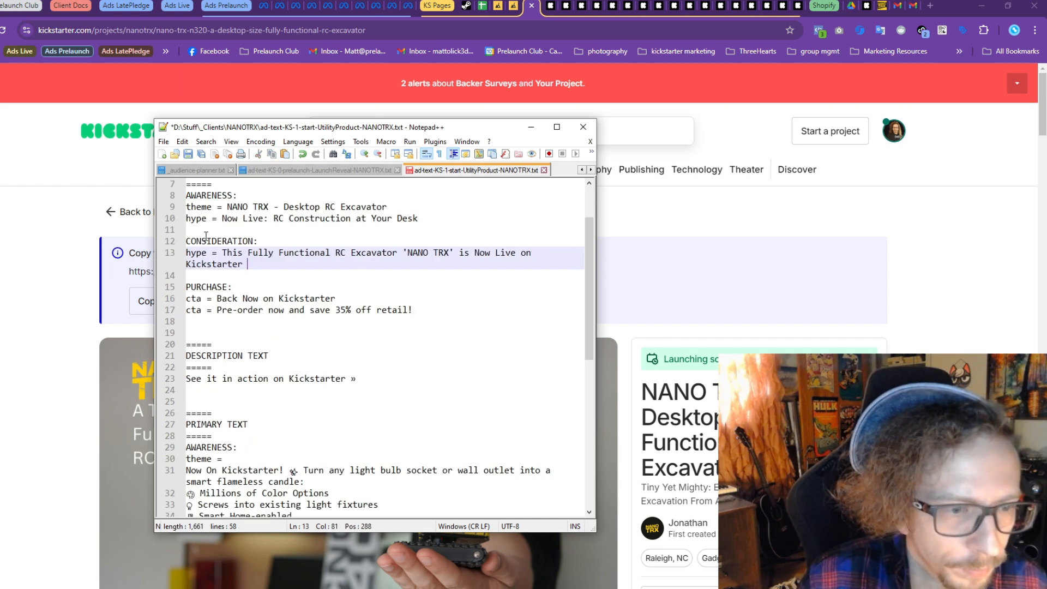
{"action": "left_click", "coordinate": [256, 379]}
{"action": "scroll", "coordinate": [273, 360], "scroll_direction": "down", "scroll_amount": 4}
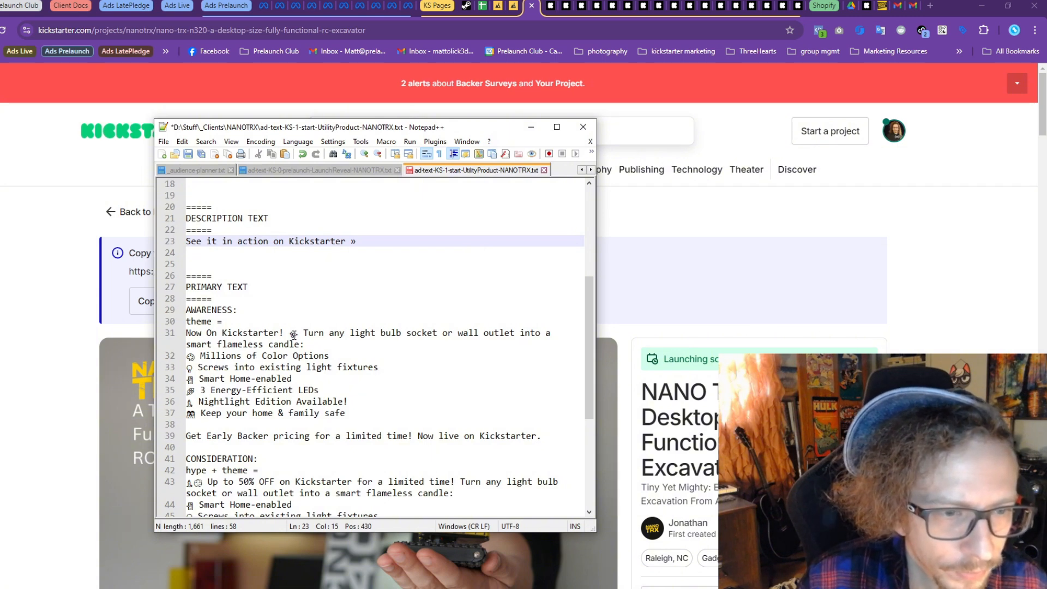
{"action": "double_click", "coordinate": [294, 333]}
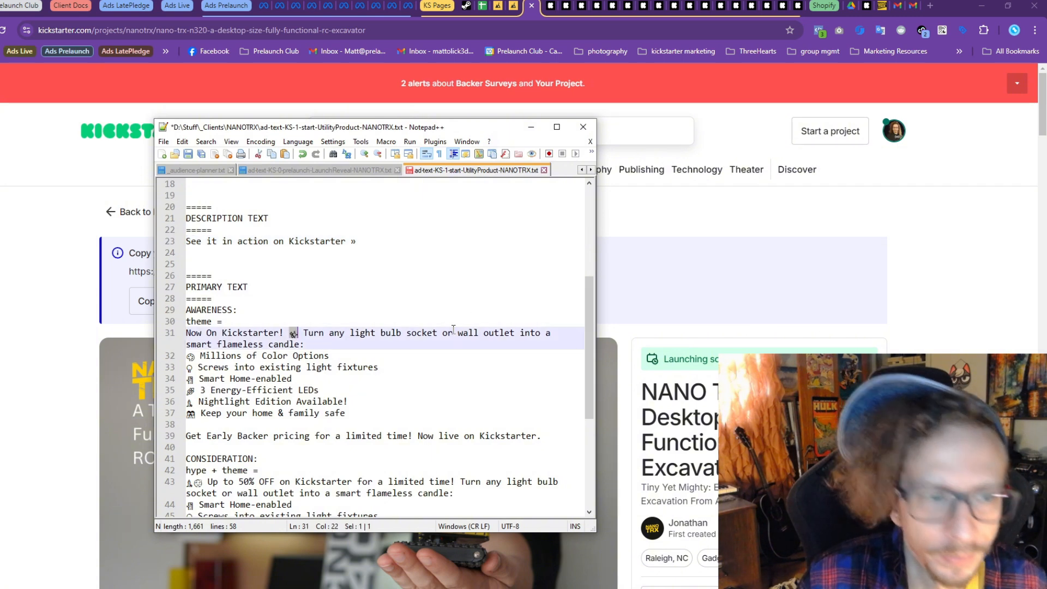
{"action": "scroll", "coordinate": [436, 327], "scroll_direction": "down", "scroll_amount": 1}
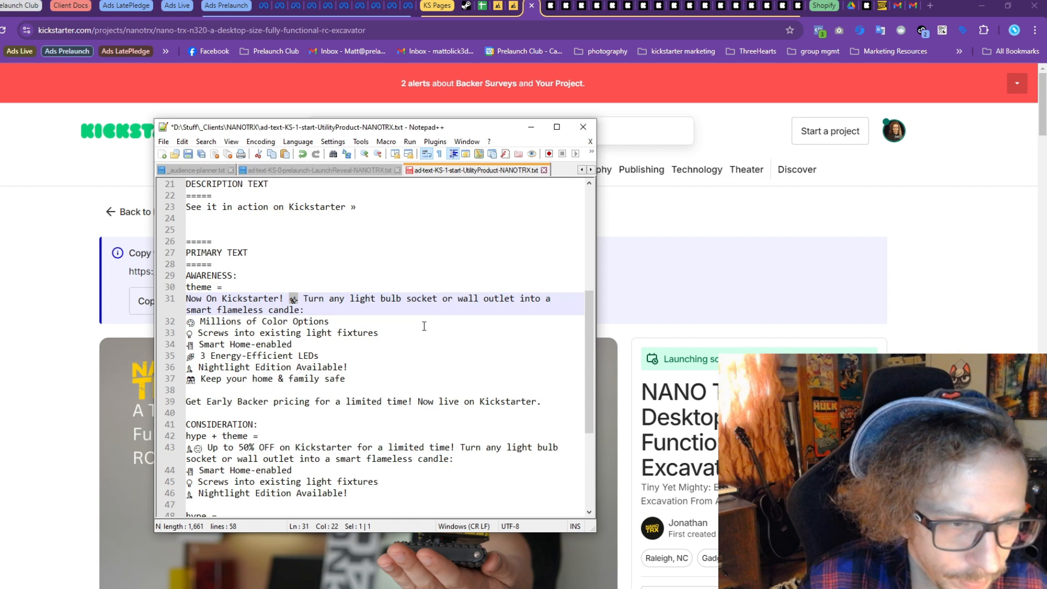
{"action": "left_click", "coordinate": [327, 175]}
{"action": "left_click", "coordinate": [409, 307]}
{"action": "scroll", "coordinate": [409, 307], "scroll_direction": "down", "scroll_amount": 3}
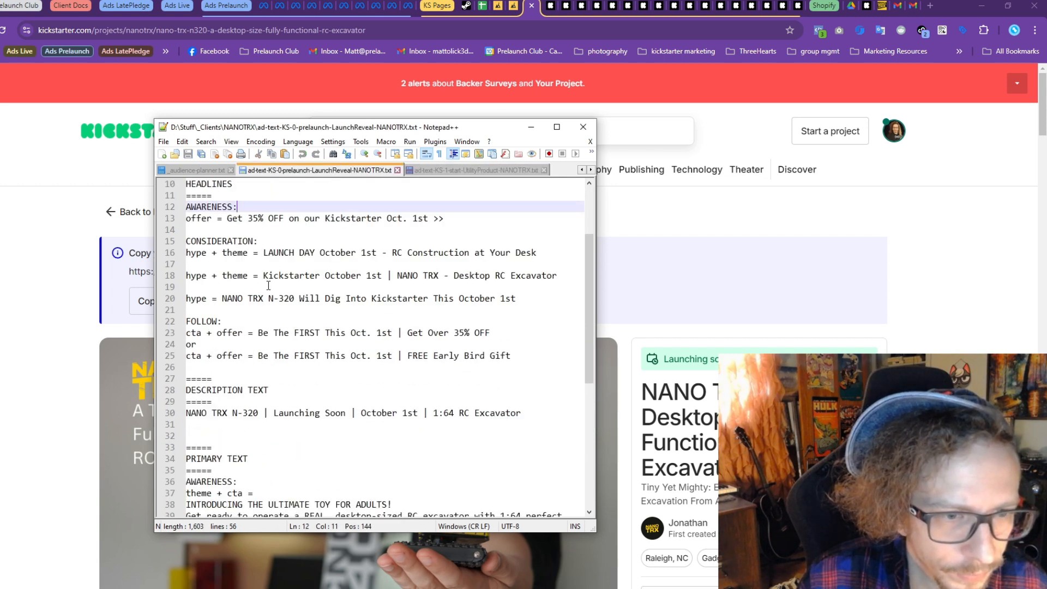
{"action": "scroll", "coordinate": [273, 289], "scroll_direction": "down", "scroll_amount": 3}
{"action": "scroll", "coordinate": [293, 301], "scroll_direction": "up", "scroll_amount": 1}
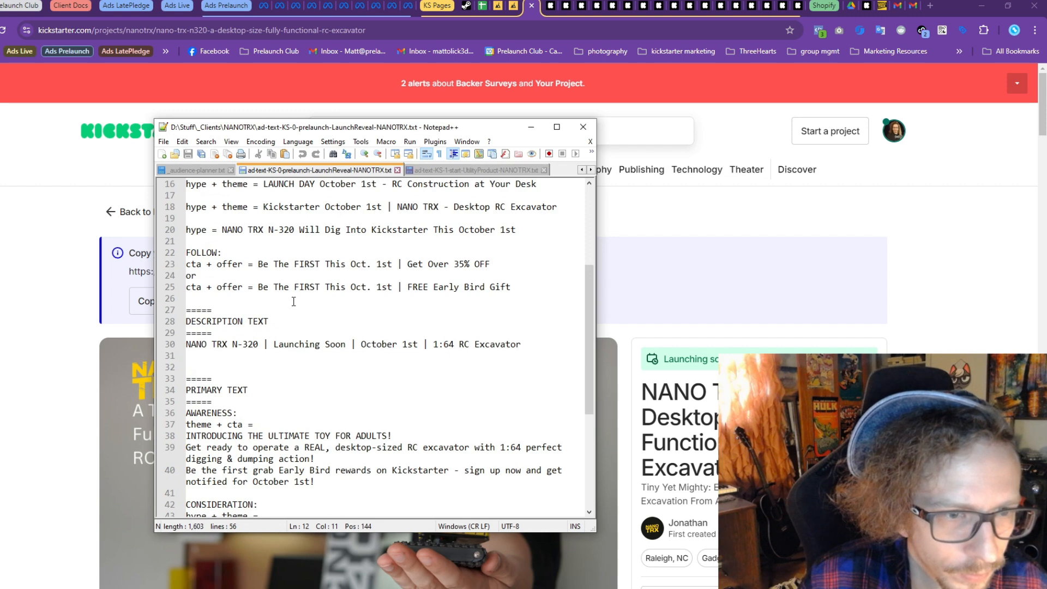
{"action": "scroll", "coordinate": [293, 301], "scroll_direction": "down", "scroll_amount": 4}
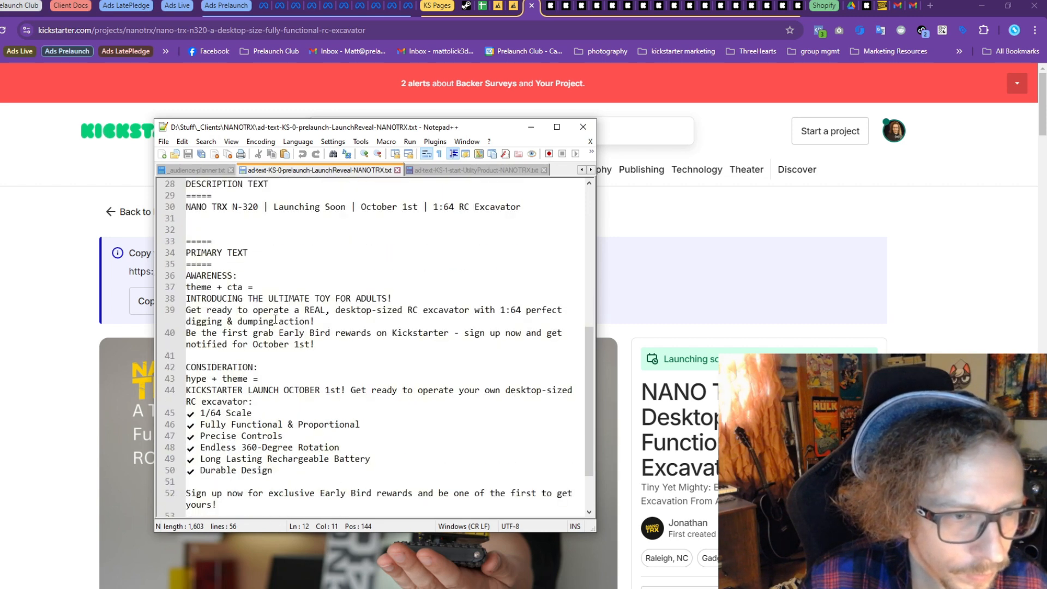
{"action": "scroll", "coordinate": [276, 319], "scroll_direction": "down", "scroll_amount": 1}
{"action": "left_click_drag", "start_coordinate": [289, 436], "coordinate": [192, 378]}
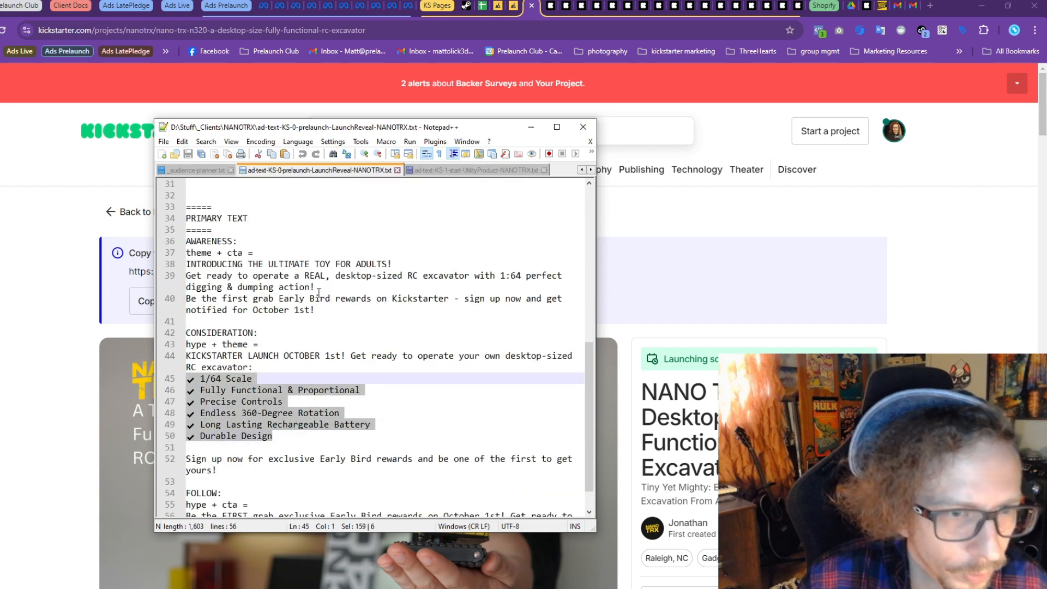
Replace the candle feature bullets in the launch copy's awareness primary text with the six checkmarked NANO TRX features
{"action": "left_click", "coordinate": [451, 171]}
{"action": "left_click_drag", "start_coordinate": [351, 382], "coordinate": [187, 322]}
{"action": "type", "text": "✔ 1/64 Scale ✔ Fully Functional & Proportional ✔ Precise Controls ✔ Endless 360-Degree Rotation ✔ Long Lasting Rechargeable Battery ✔ Durable Design"}
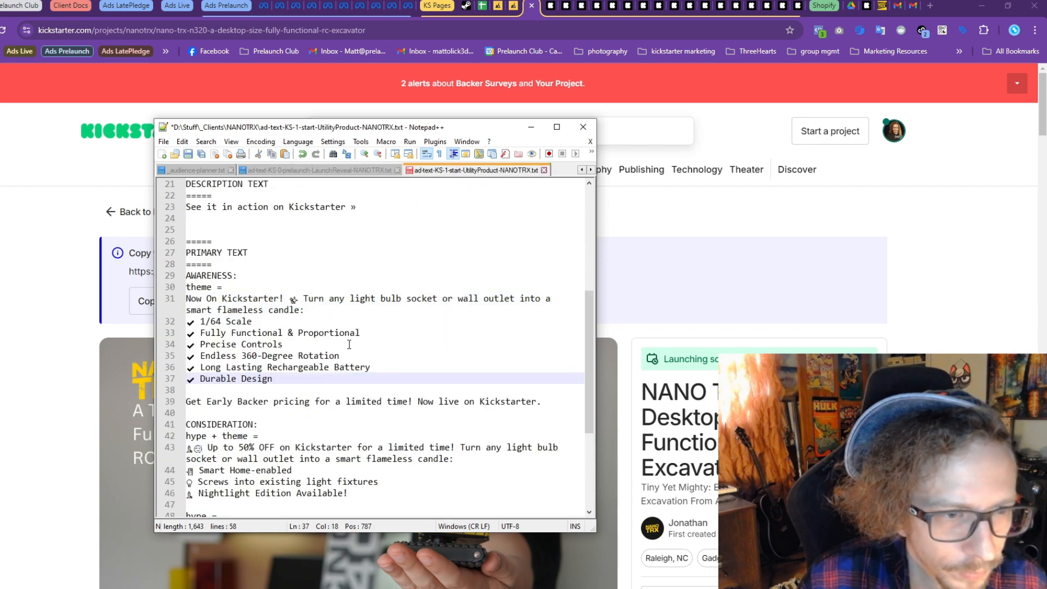
Replace the three candle bullets in the launch copy's consideration primary text with the feature checklist from the prelaunch ad copy
{"action": "scroll", "coordinate": [352, 357], "scroll_direction": "down", "scroll_amount": 1}
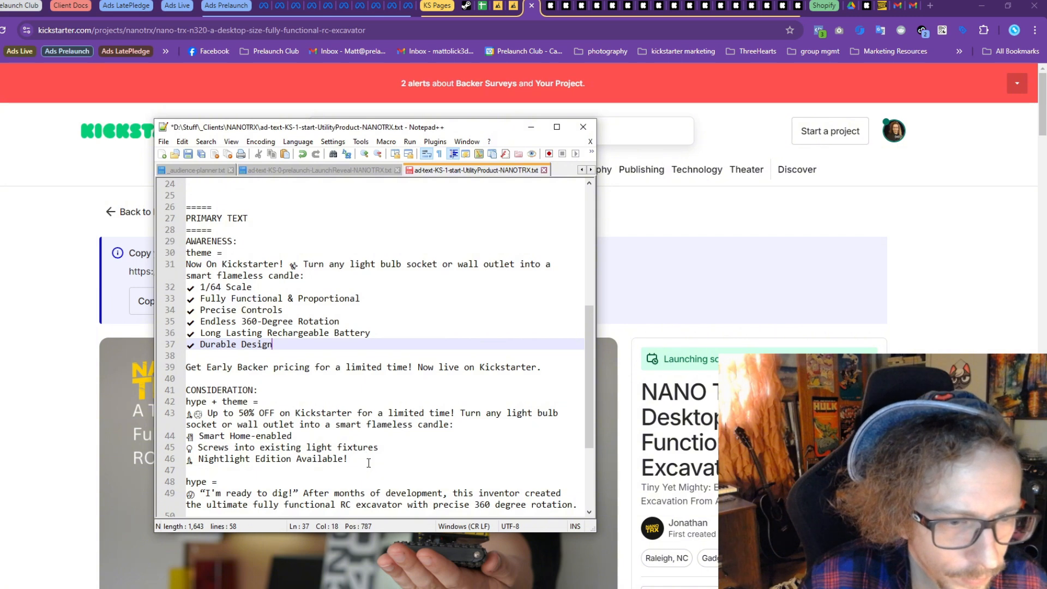
{"action": "left_click_drag", "start_coordinate": [369, 462], "coordinate": [188, 436]}
{"action": "left_click", "coordinate": [358, 171]}
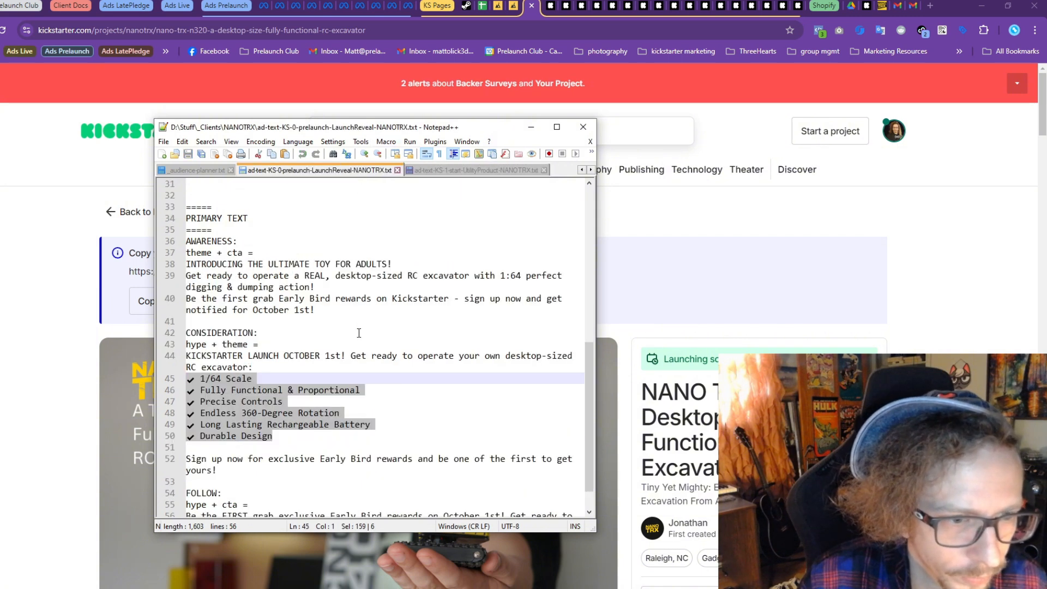
{"action": "scroll", "coordinate": [358, 332], "scroll_direction": "down", "scroll_amount": 1}
{"action": "scroll", "coordinate": [359, 332], "scroll_direction": "up", "scroll_amount": 3}
{"action": "scroll", "coordinate": [359, 333], "scroll_direction": "down", "scroll_amount": 3}
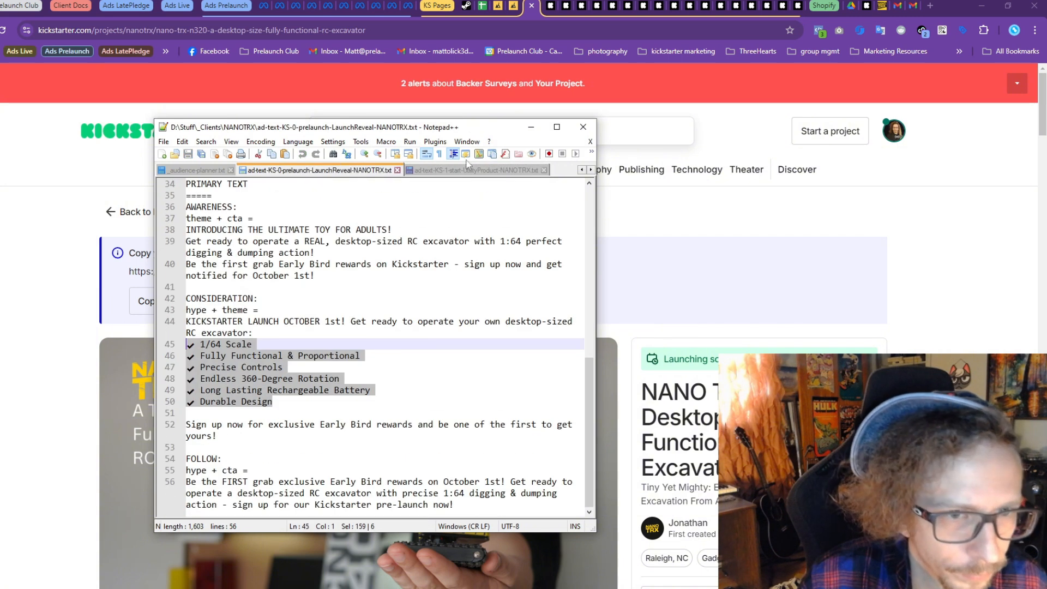
{"action": "key", "text": "ctrl+c"}
{"action": "left_click", "coordinate": [475, 170]}
{"action": "key", "text": "ctrl+v"}
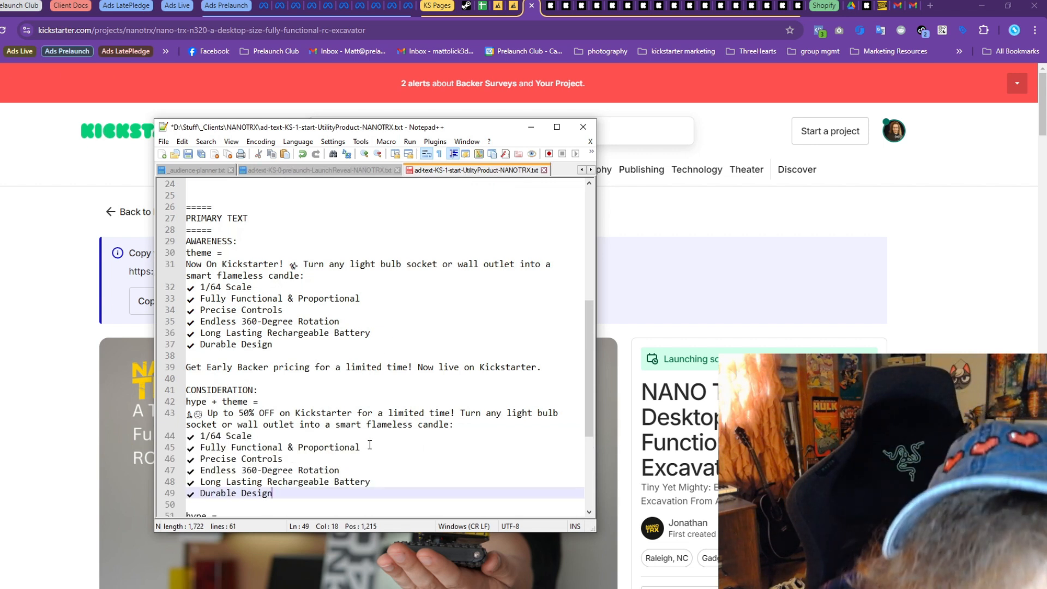
In the consideration text, delete the Precise Controls, Endless 360-Degree Rotation and Long Lasting Rechargeable Battery bullets, and set the discount to 35%
{"action": "left_click_drag", "start_coordinate": [335, 458], "coordinate": [175, 461]}
{"action": "key", "text": "BackSpace"}
{"action": "key", "text": "BackSpace"}
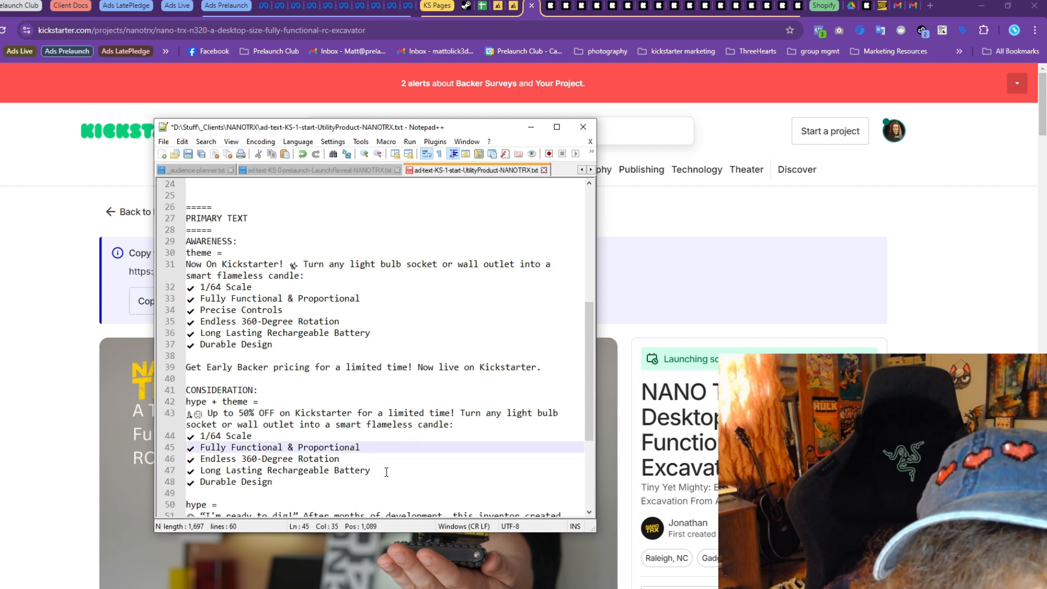
{"action": "left_click_drag", "start_coordinate": [386, 472], "coordinate": [162, 458]}
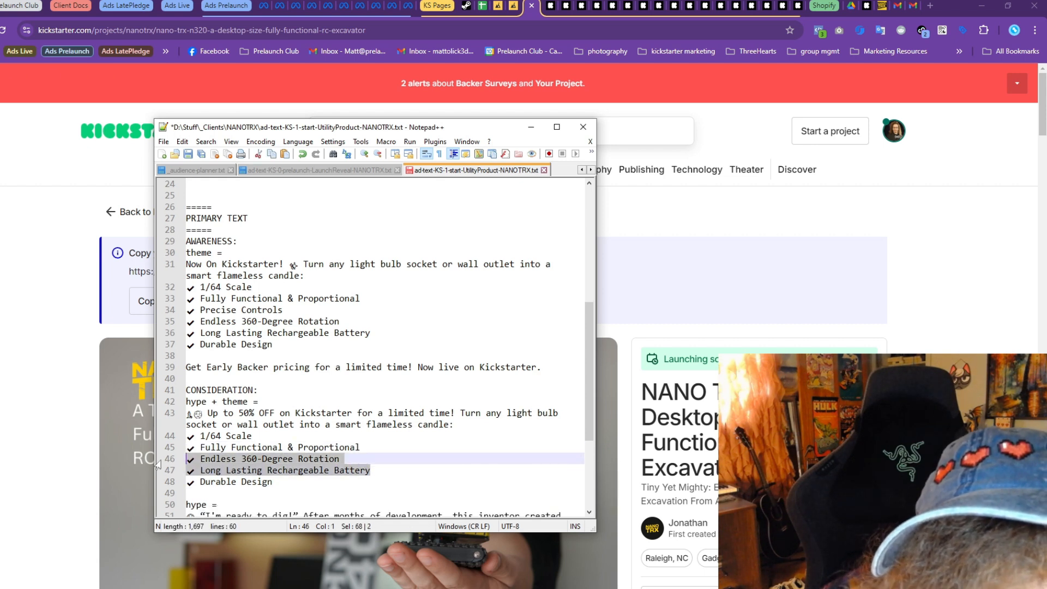
{"action": "key", "text": "BackSpace"}
{"action": "key", "text": "BackSpace"}
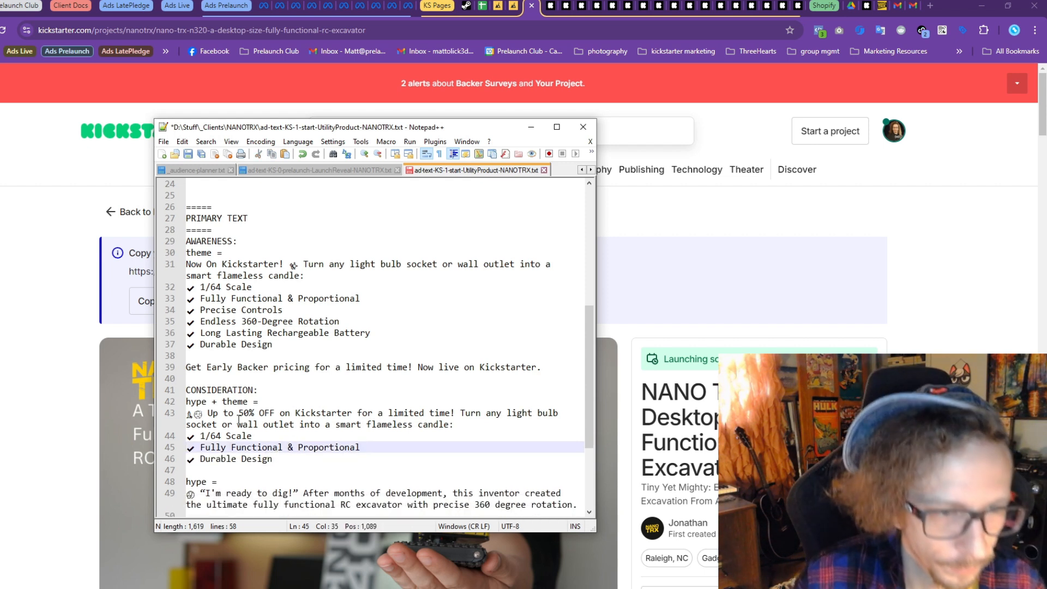
{"action": "left_click_drag", "start_coordinate": [244, 412], "coordinate": [249, 413]}
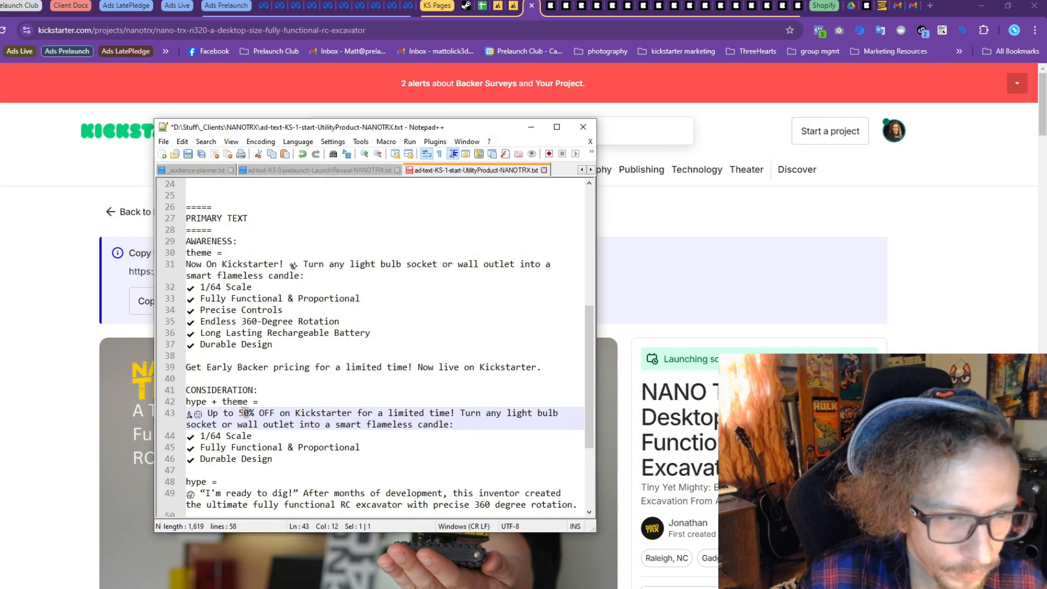
{"action": "type", "text": "35"}
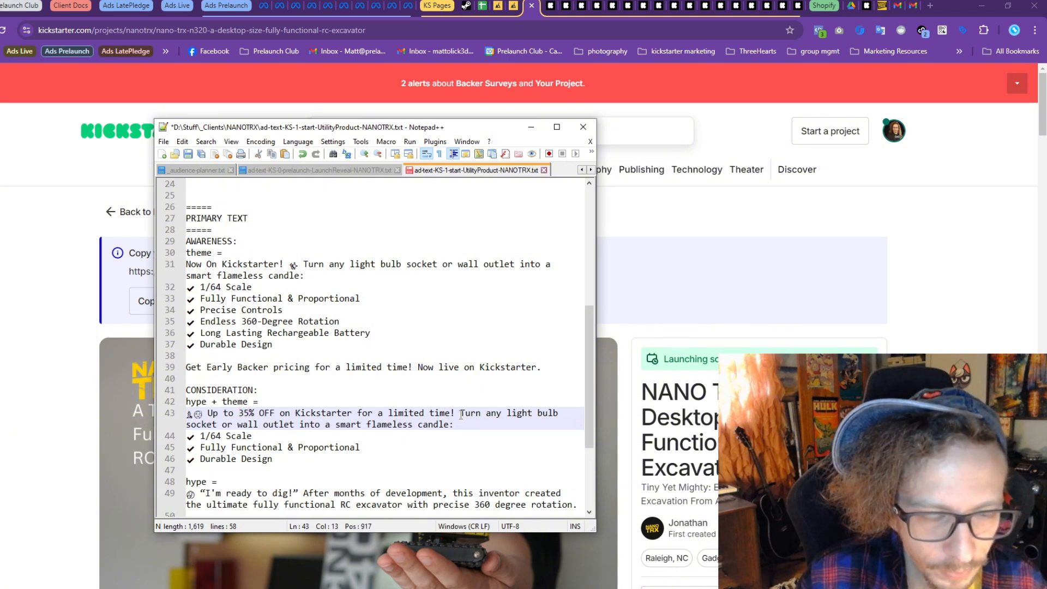
In the launch copy's consideration text, replace the candle sentence with the prelaunch "Get ready to operate a REAL, desktop-sized RC excavator" sentence, ending in a colon
{"action": "left_click_drag", "start_coordinate": [461, 414], "coordinate": [454, 423]}
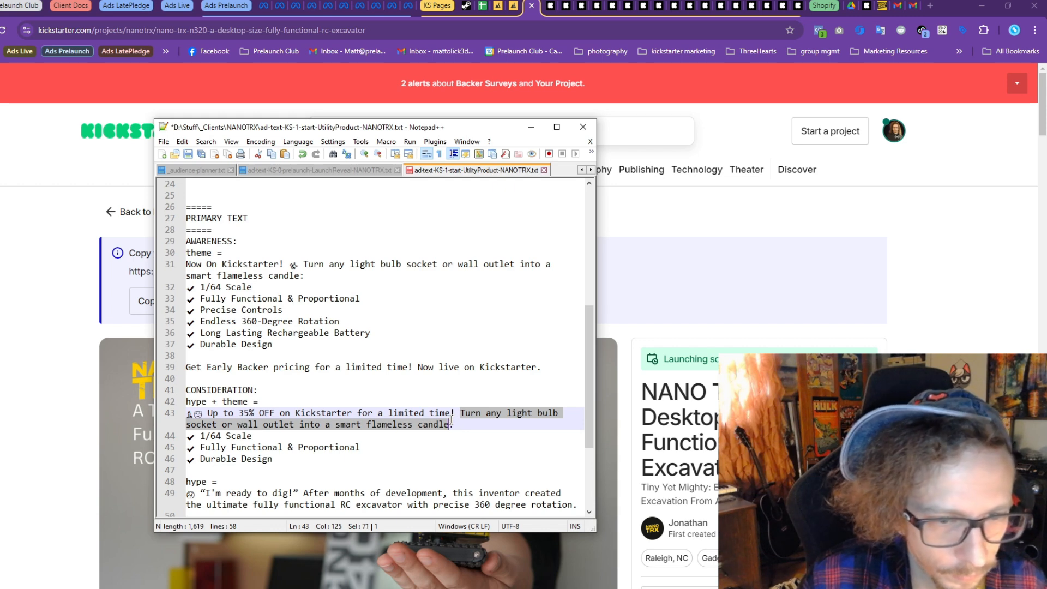
{"action": "left_click", "coordinate": [301, 171]}
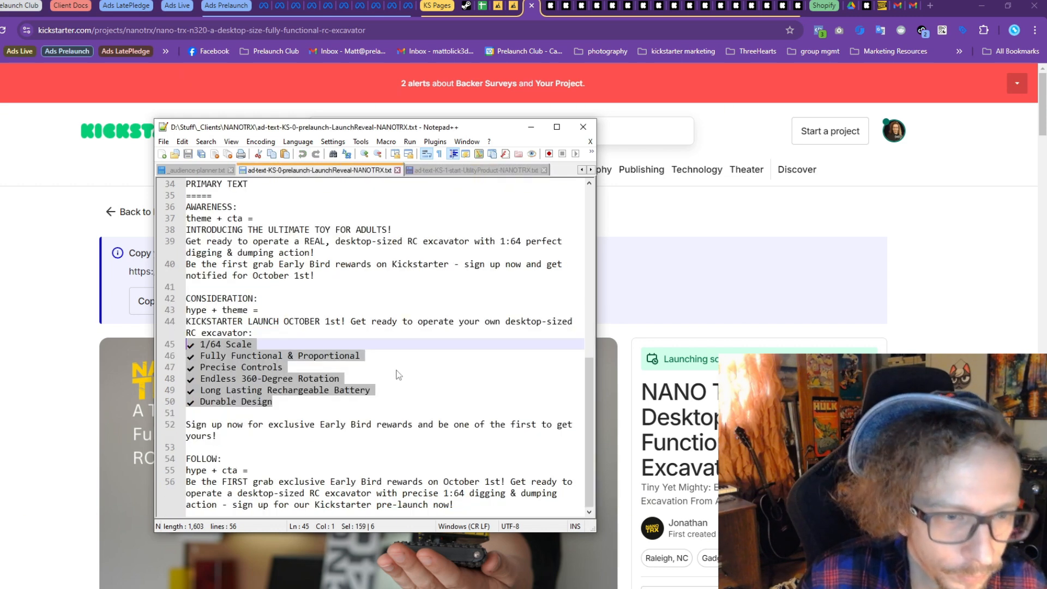
{"action": "scroll", "coordinate": [358, 286], "scroll_direction": "up", "scroll_amount": 1}
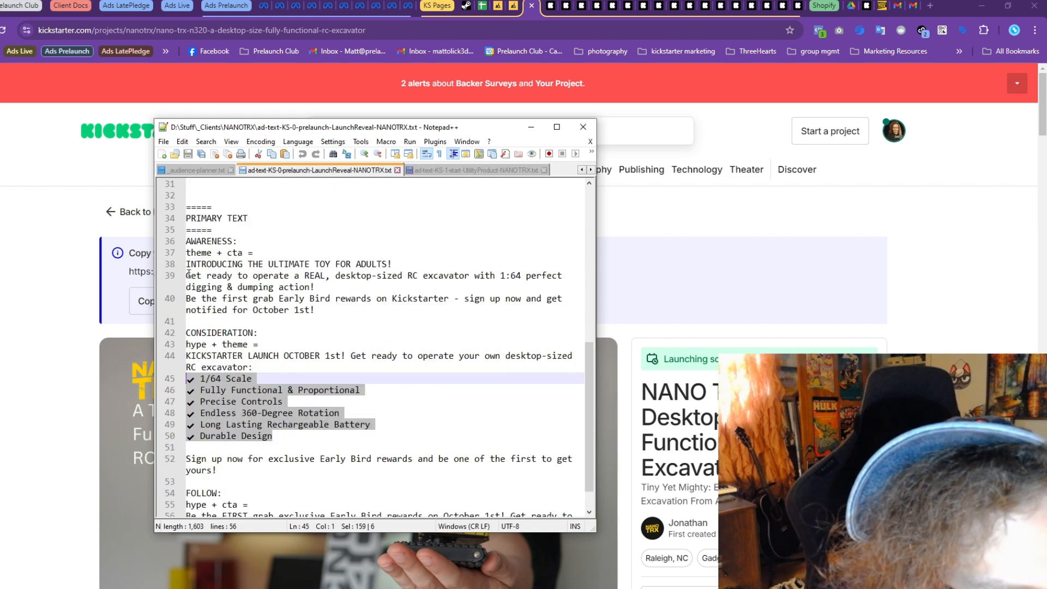
{"action": "left_click_drag", "start_coordinate": [187, 276], "coordinate": [316, 288]}
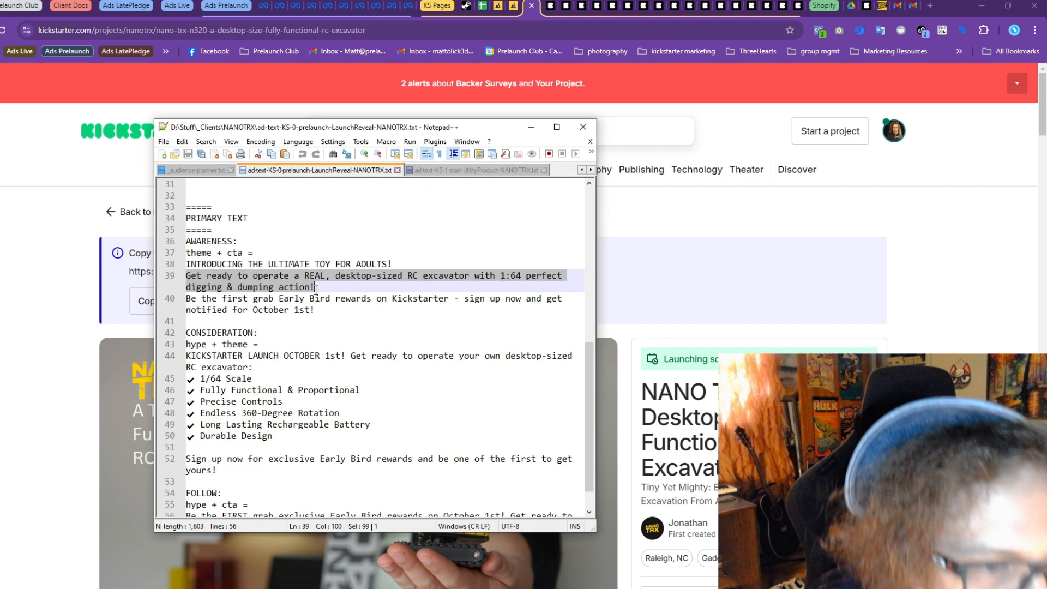
{"action": "left_click", "coordinate": [443, 171]}
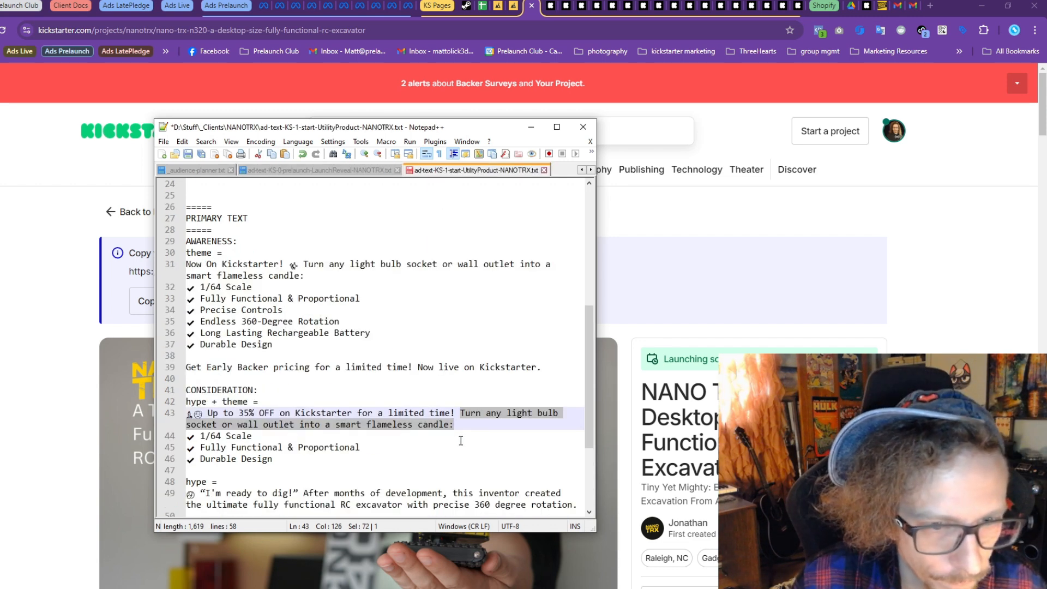
{"action": "key", "text": "ctrl+v"}
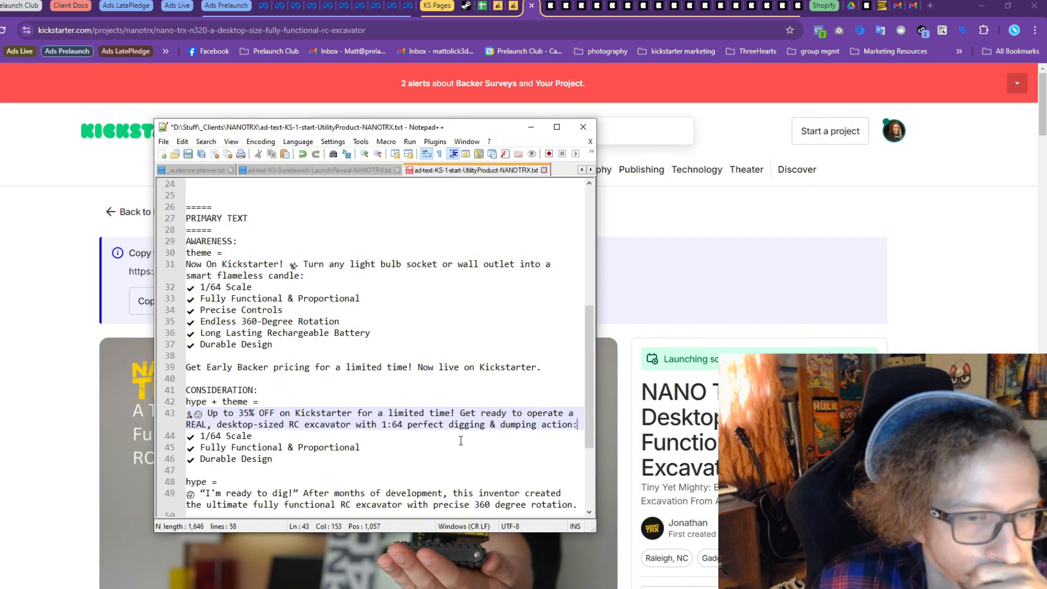
Compare the prelaunch awareness text, especially its "INTRODUCING THE ULTIMATE TOY FOR ADULTS!" line, with the launch copy's primary text
{"action": "left_click", "coordinate": [301, 172]}
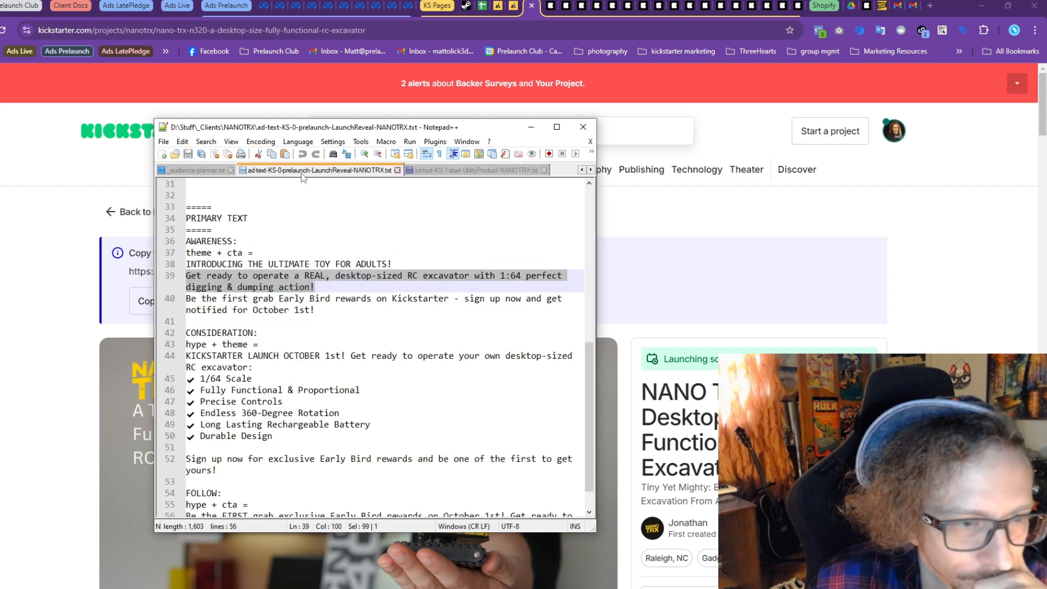
{"action": "scroll", "coordinate": [324, 376], "scroll_direction": "down", "scroll_amount": 1}
{"action": "scroll", "coordinate": [324, 376], "scroll_direction": "up", "scroll_amount": 2}
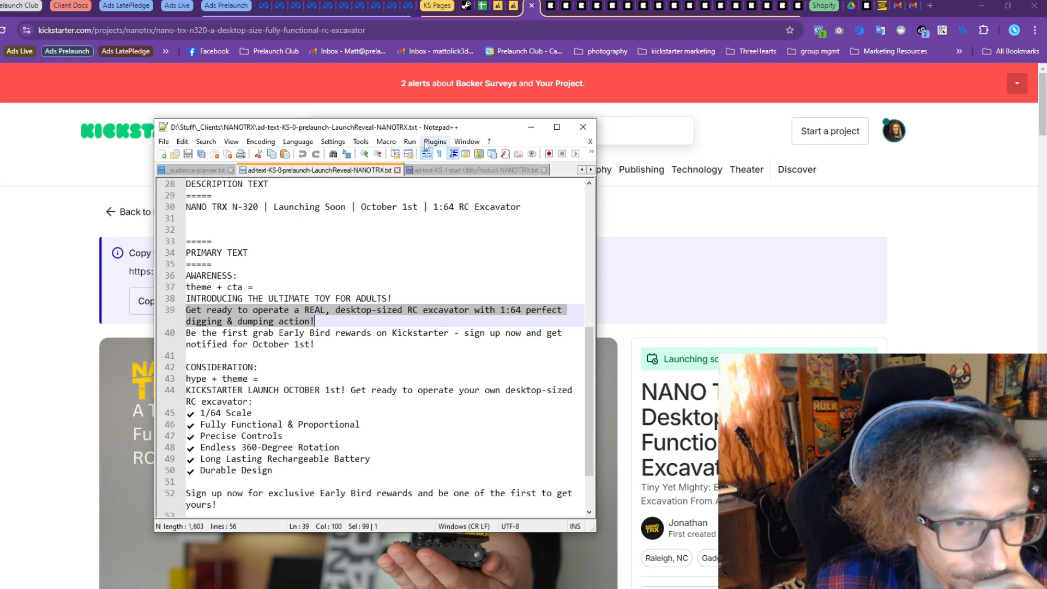
{"action": "left_click", "coordinate": [436, 170]}
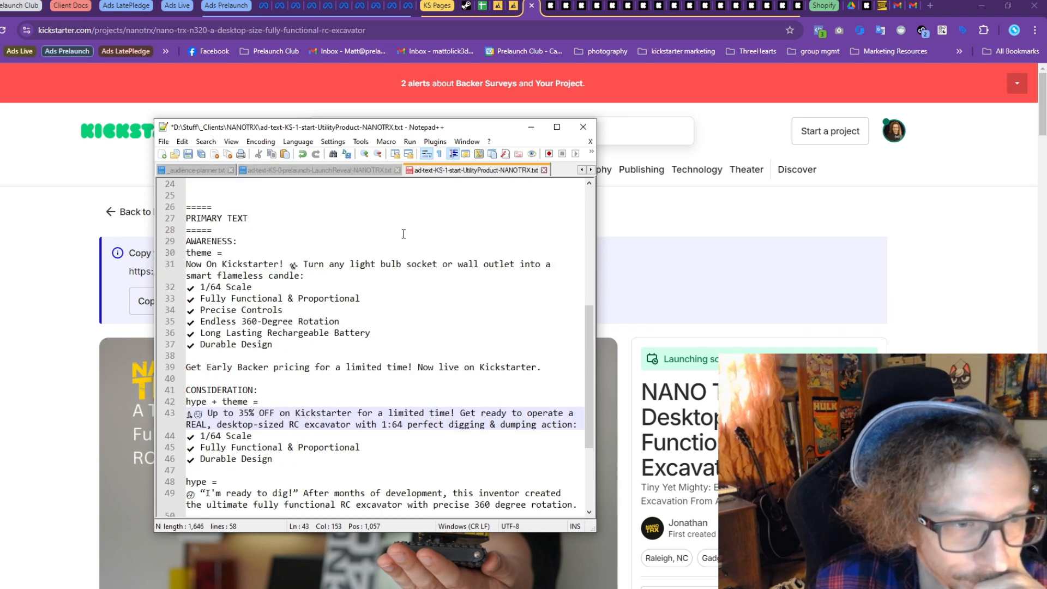
{"action": "left_click", "coordinate": [352, 170]}
{"action": "left_click", "coordinate": [365, 298]}
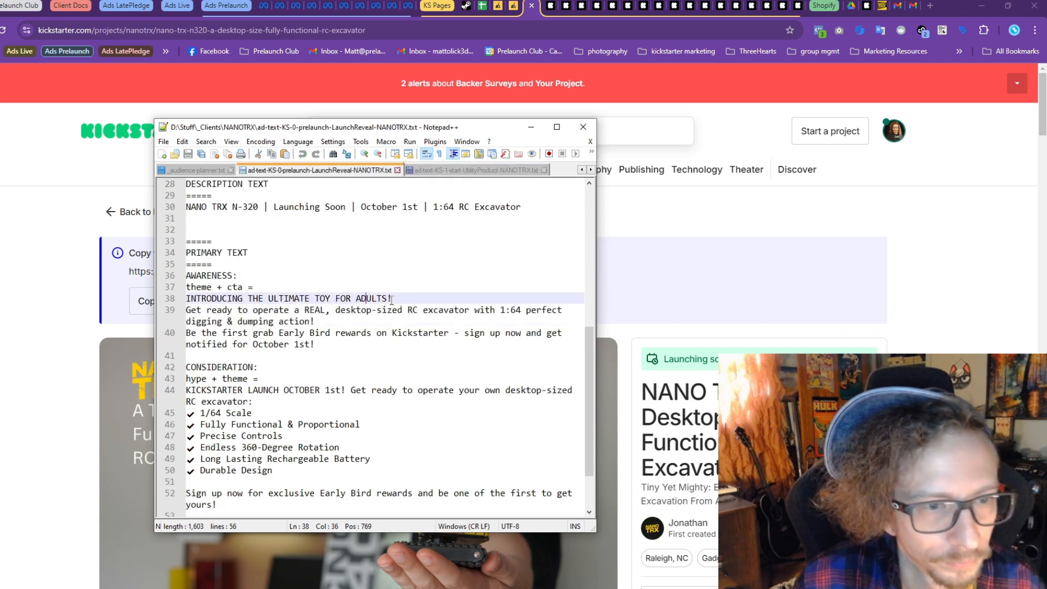
{"action": "left_click_drag", "start_coordinate": [390, 299], "coordinate": [173, 304]}
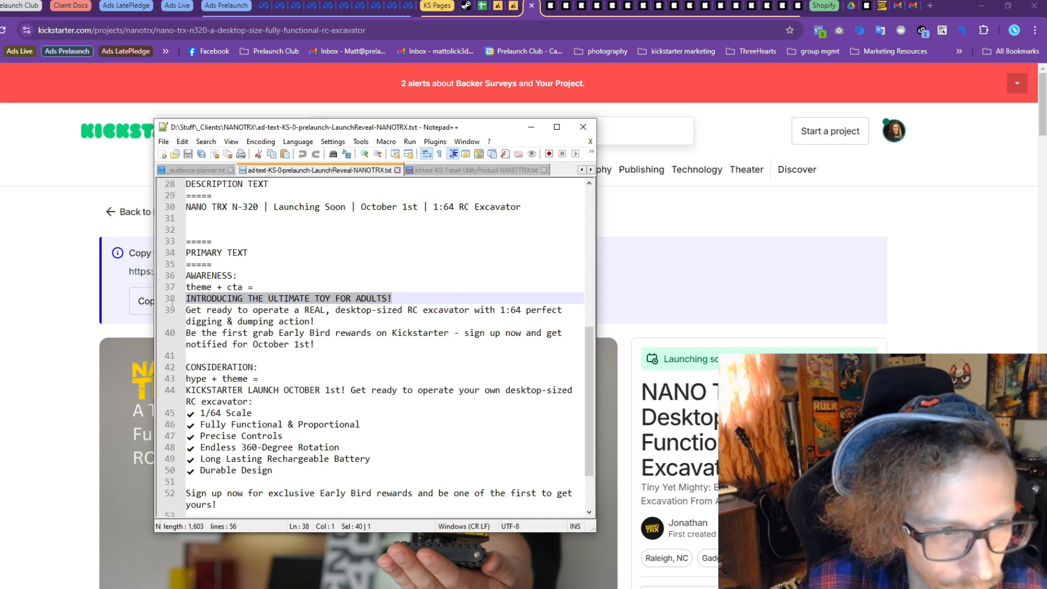
{"action": "left_click", "coordinate": [452, 170]}
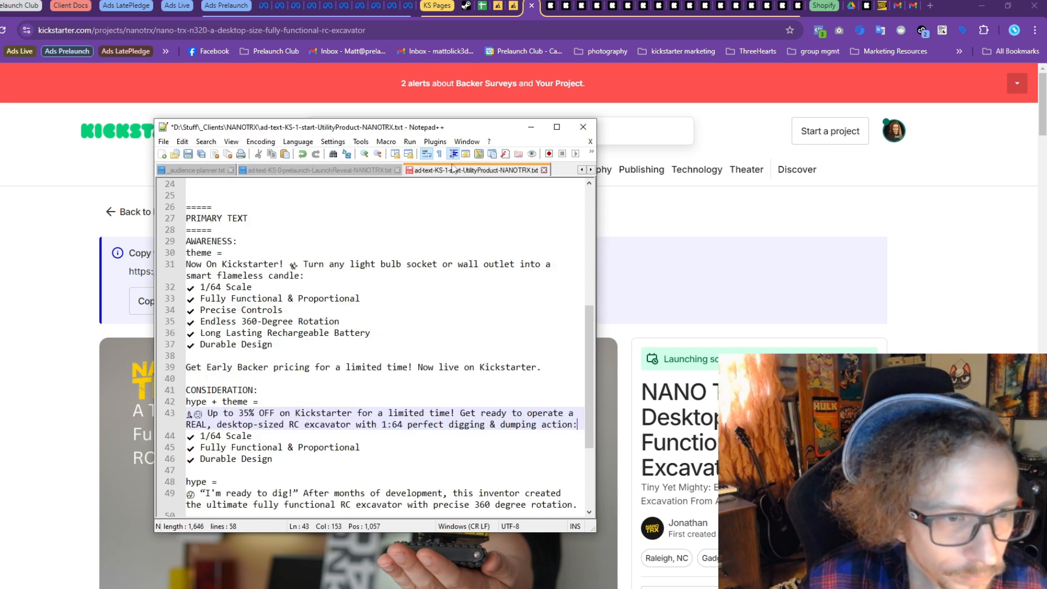
{"action": "left_click", "coordinate": [347, 172]}
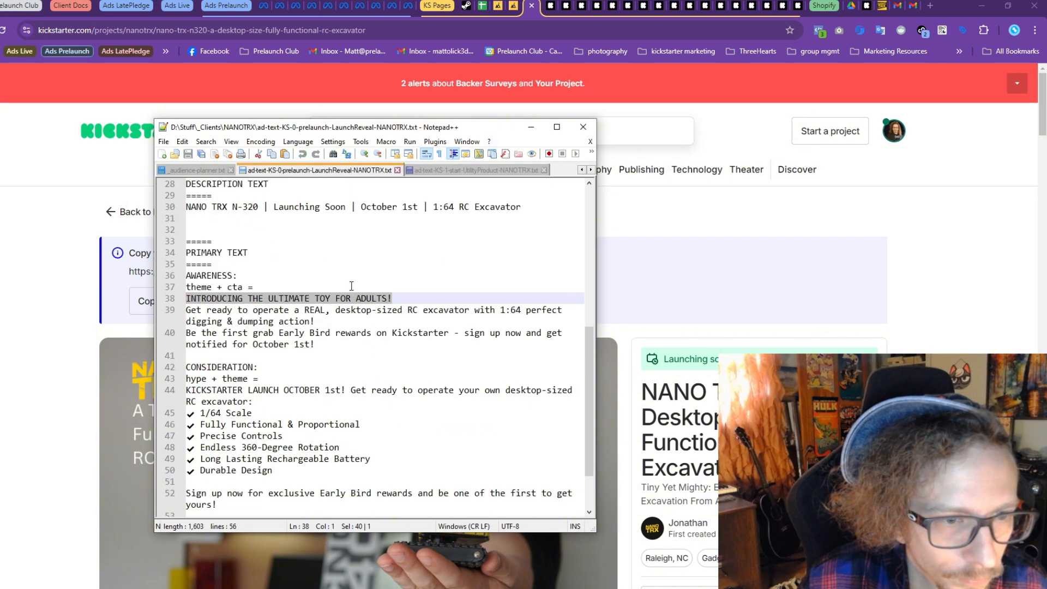
{"action": "left_click", "coordinate": [436, 173]}
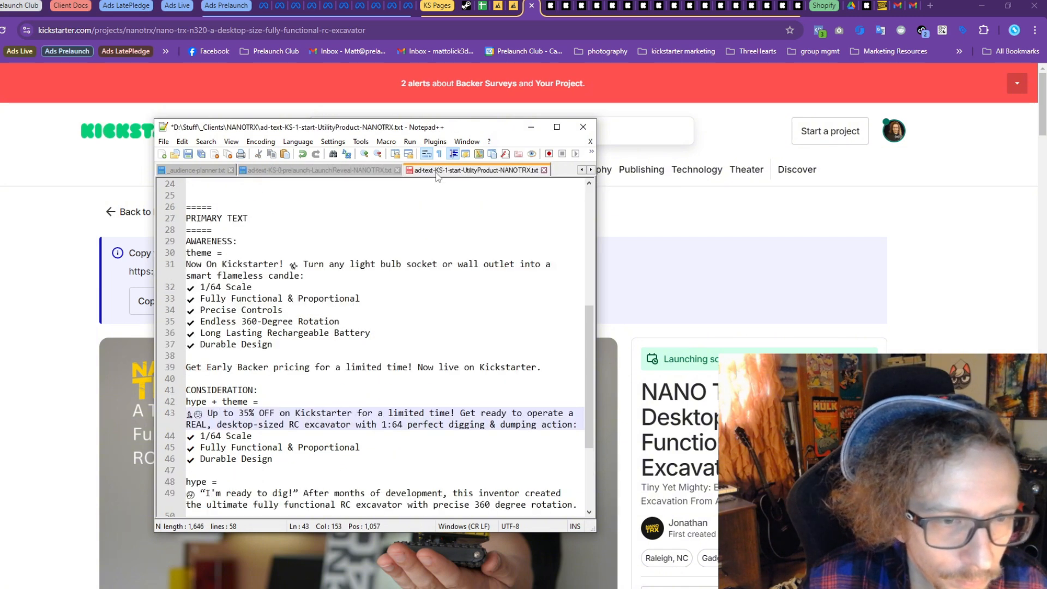
Replace the candle sentence in the launch copy's awareness text with the prelaunch "Get ready to operate a REAL, desktop-sized RC excavator" sentence
{"action": "left_click", "coordinate": [368, 174]}
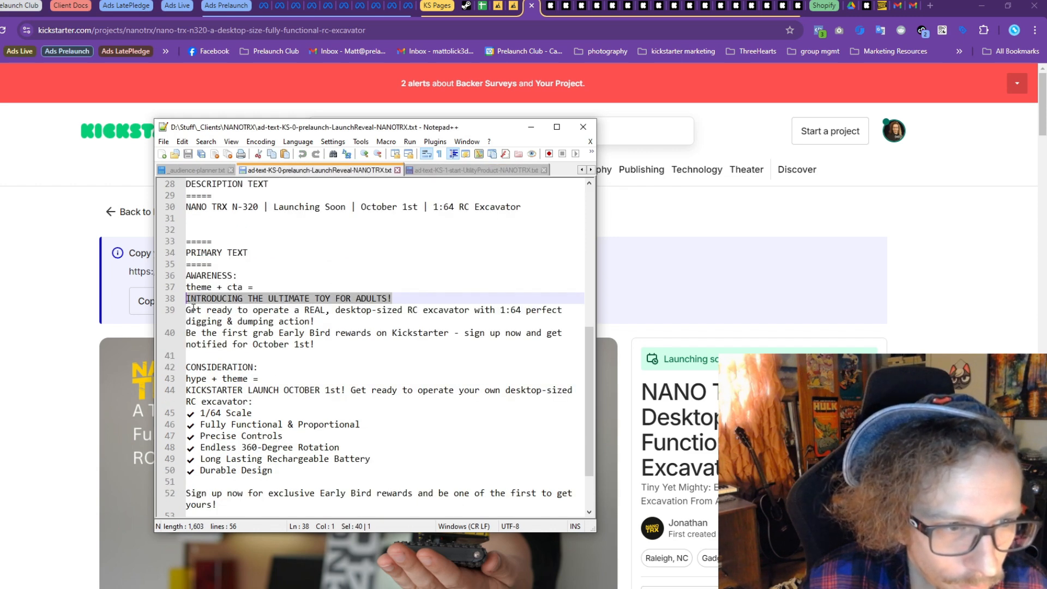
{"action": "mouse_move", "coordinate": [191, 308]}
{"action": "left_mouse_down"}
{"action": "mouse_move", "coordinate": [305, 331]}
{"action": "mouse_move", "coordinate": [325, 320]}
{"action": "mouse_move", "coordinate": [186, 311]}
{"action": "left_mouse_up"}
{"action": "key", "text": "ctrl+c"}
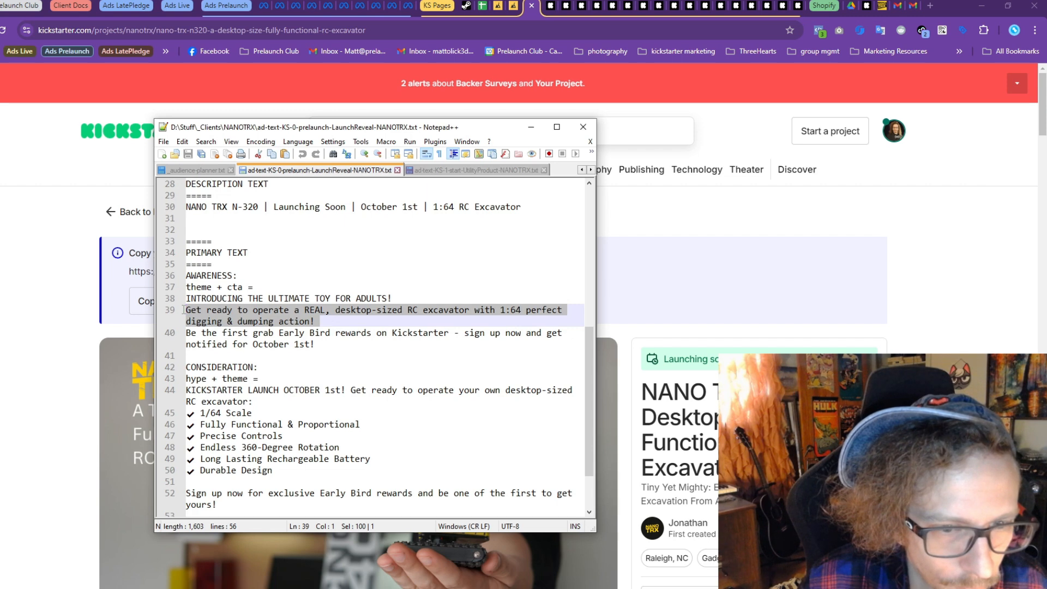
{"action": "left_click", "coordinate": [488, 172]}
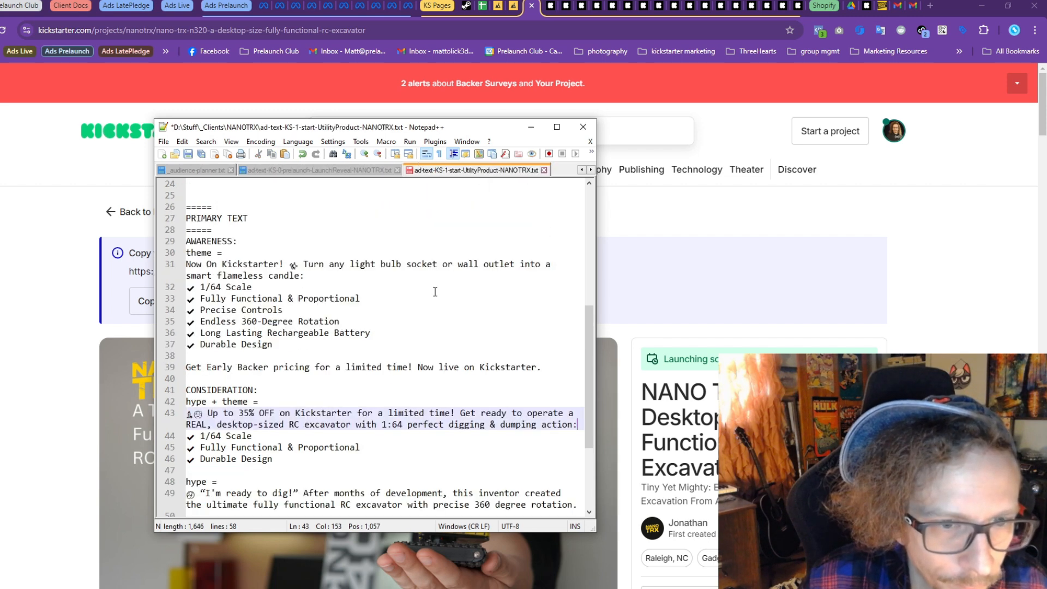
{"action": "left_click_drag", "start_coordinate": [299, 277], "coordinate": [306, 264]}
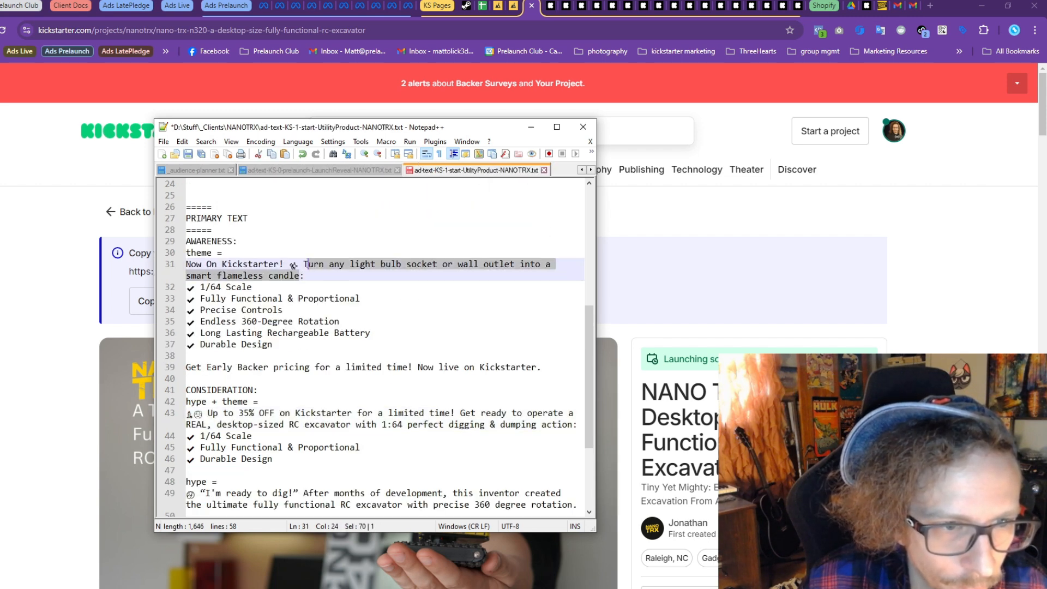
{"action": "key", "text": "ctrl+v"}
{"action": "key", "text": "BackSpace"}
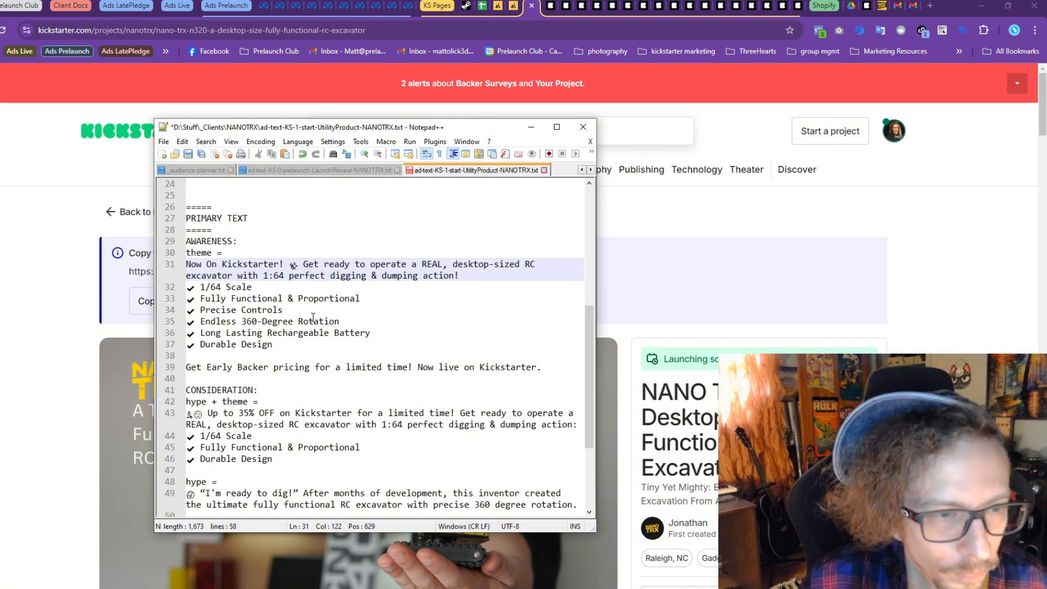
Insert the prelaunch phrase "THE ULTIMATE TOY FOR ADULTS!" after "Now On Kickstarter!" in the launch awareness text and delete the emoji following it
{"action": "left_click", "coordinate": [328, 171]}
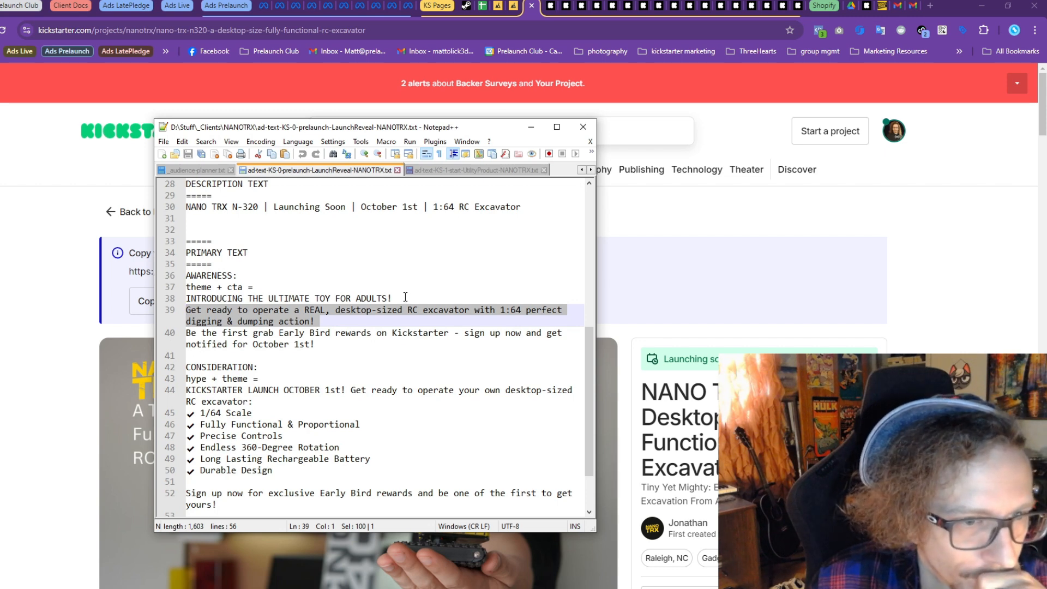
{"action": "left_click_drag", "start_coordinate": [405, 297], "coordinate": [251, 304]}
{"action": "key", "text": "ctrl+c"}
{"action": "left_click", "coordinate": [452, 171]}
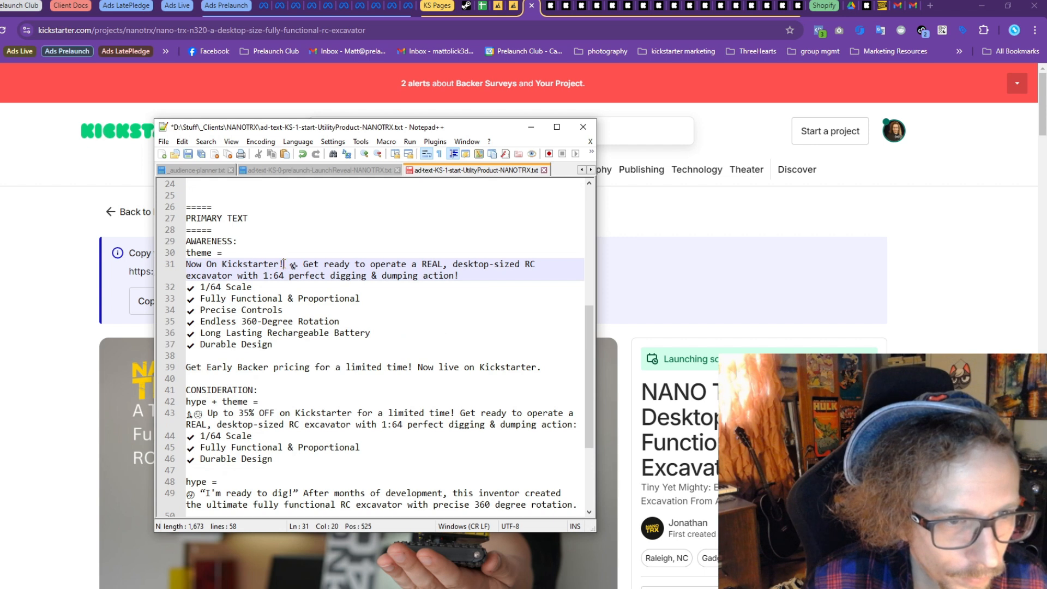
{"action": "key", "text": "ctrl+v"}
{"action": "key", "text": "Delete"}
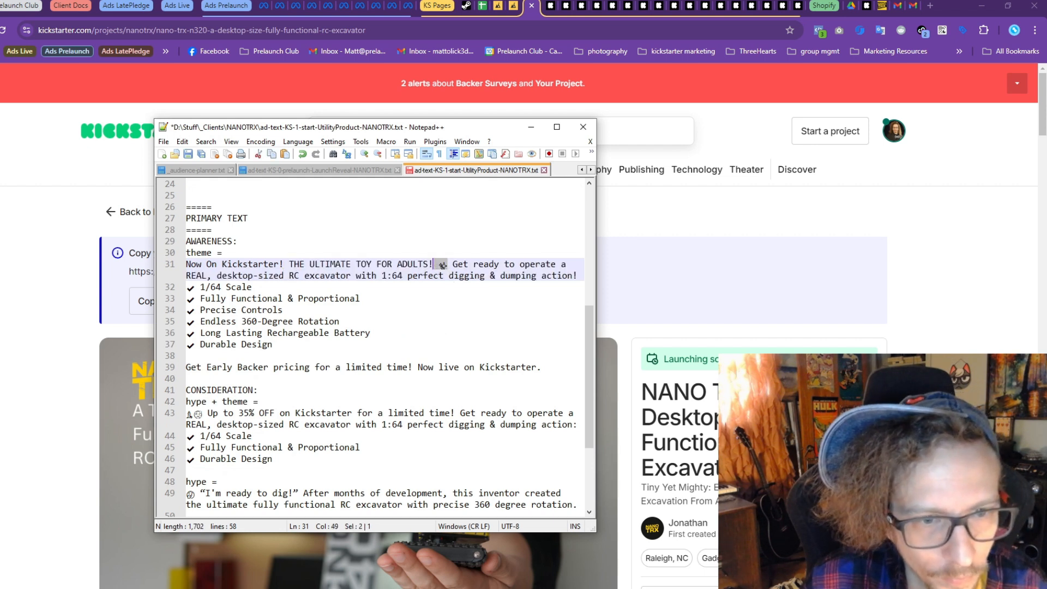
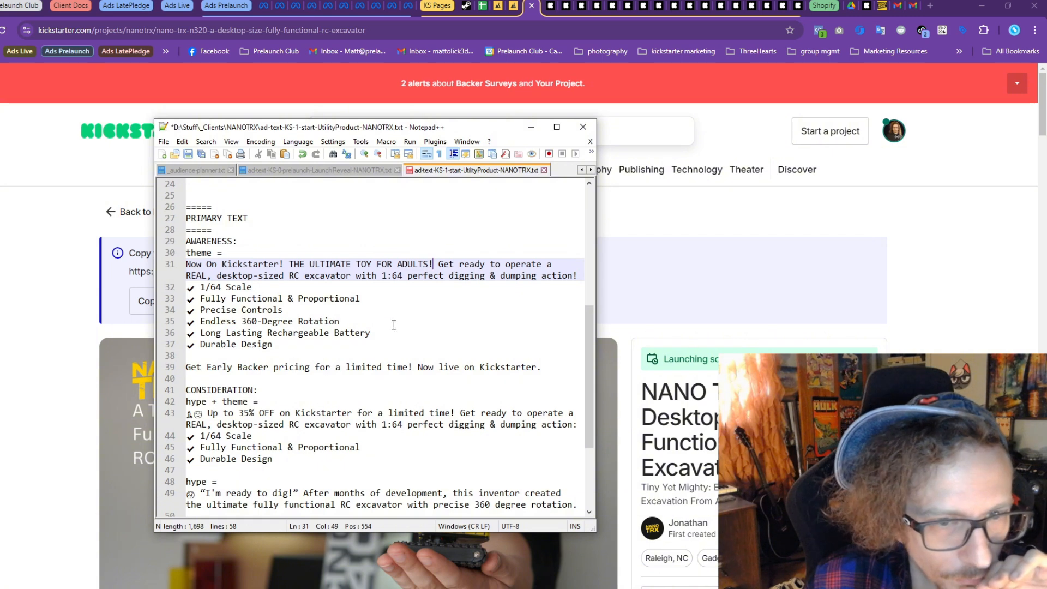
Switch to Chrome, search the web for "construction emoji" and open Emojipedia's Construction page to find a replacement for the consideration text's emojis
{"action": "scroll", "coordinate": [368, 342], "scroll_direction": "down", "scroll_amount": 2}
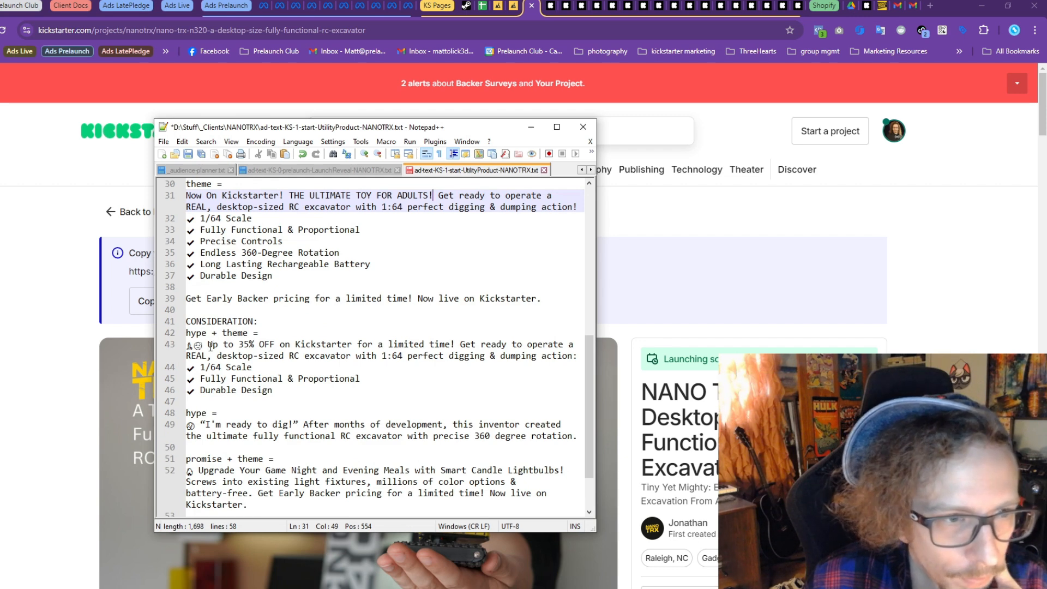
{"action": "scroll", "coordinate": [211, 347], "scroll_direction": "up", "scroll_amount": 1}
{"action": "left_click", "coordinate": [198, 380]}
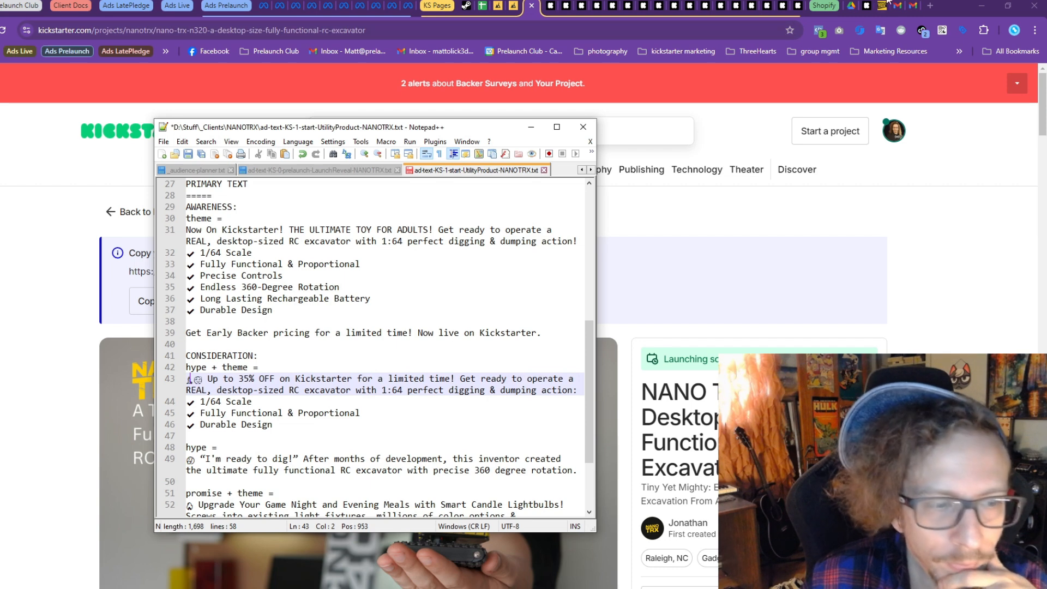
{"action": "left_click", "coordinate": [928, 8]}
{"action": "type", "text": "con"}
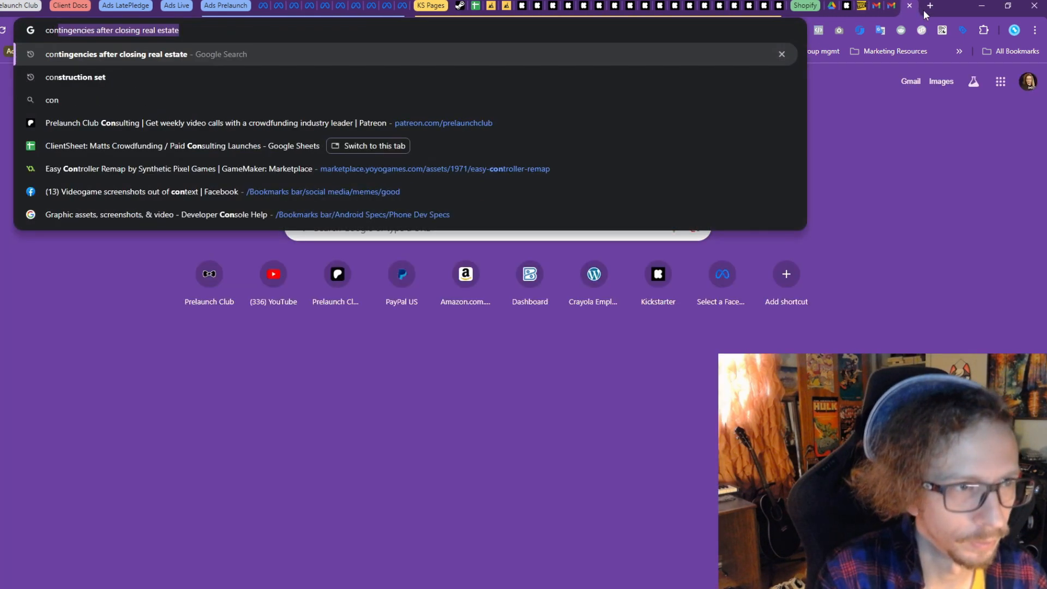
{"action": "type", "text": "struction emoji"}
{"action": "key", "text": "Return"}
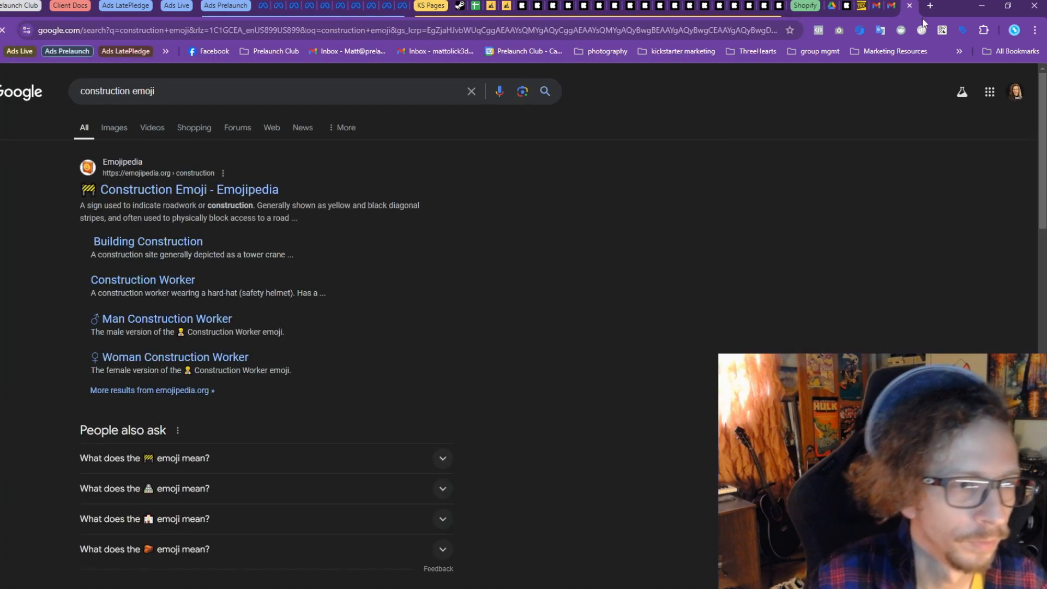
{"action": "left_click", "coordinate": [234, 193]}
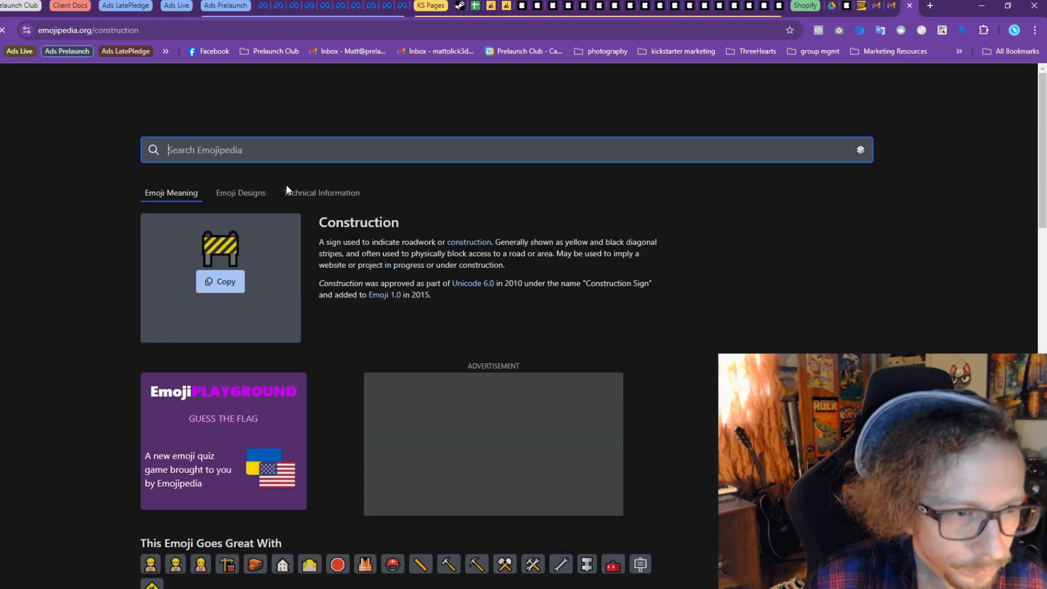
{"action": "scroll", "coordinate": [327, 189], "scroll_direction": "down", "scroll_amount": 4}
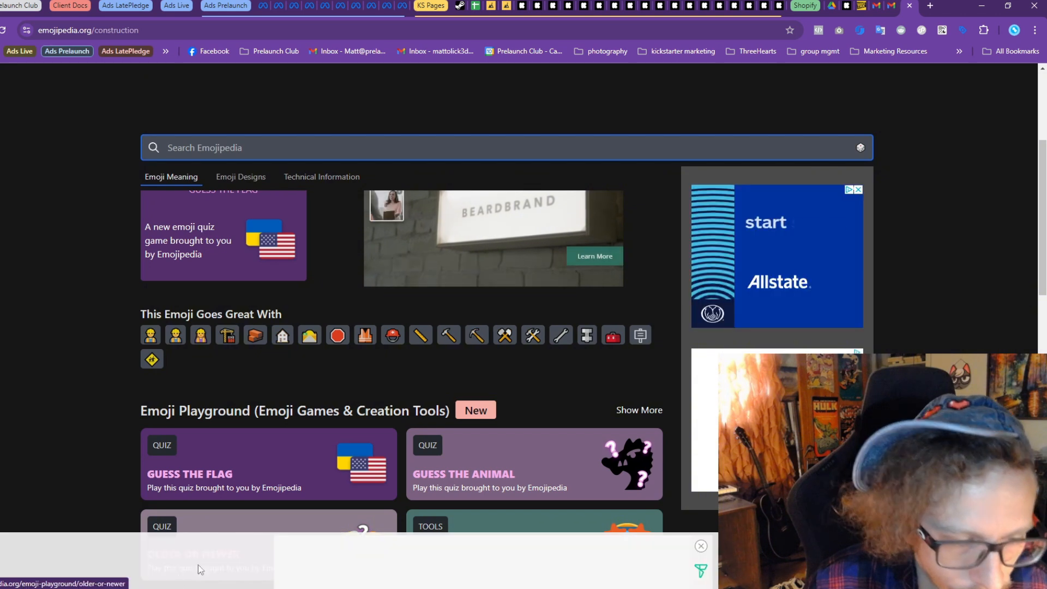
Copy the Construction Worker emoji from Emojipedia and paste it over the second emoji before "Up to 35% OFF" in the consideration text
{"action": "key", "text": "alt+Tab"}
{"action": "key", "text": "alt+Tab"}
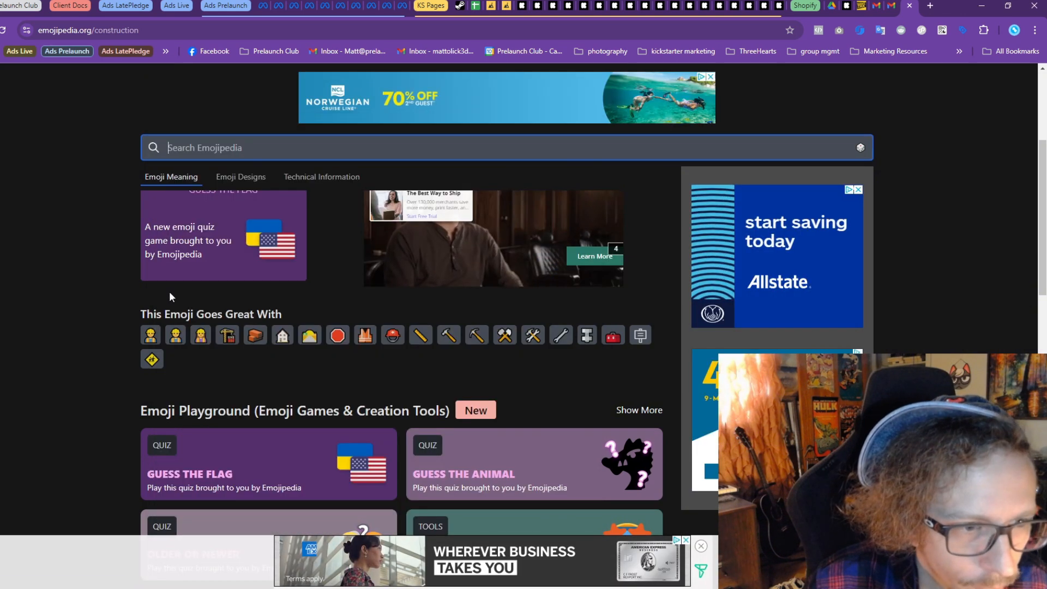
{"action": "left_click", "coordinate": [151, 335]}
{"action": "left_click", "coordinate": [197, 287]}
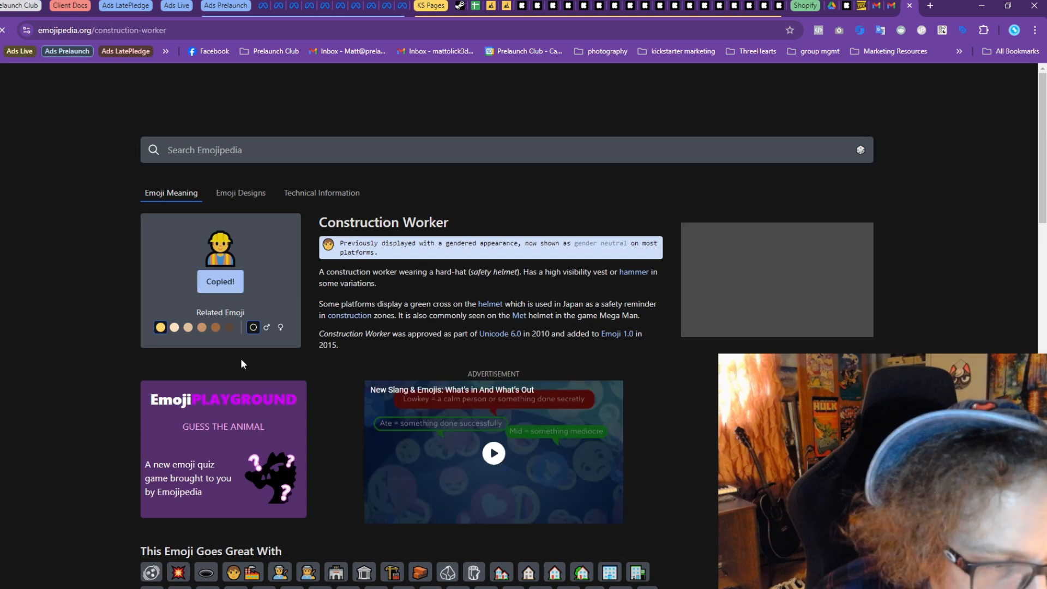
{"action": "left_click", "coordinate": [206, 562]}
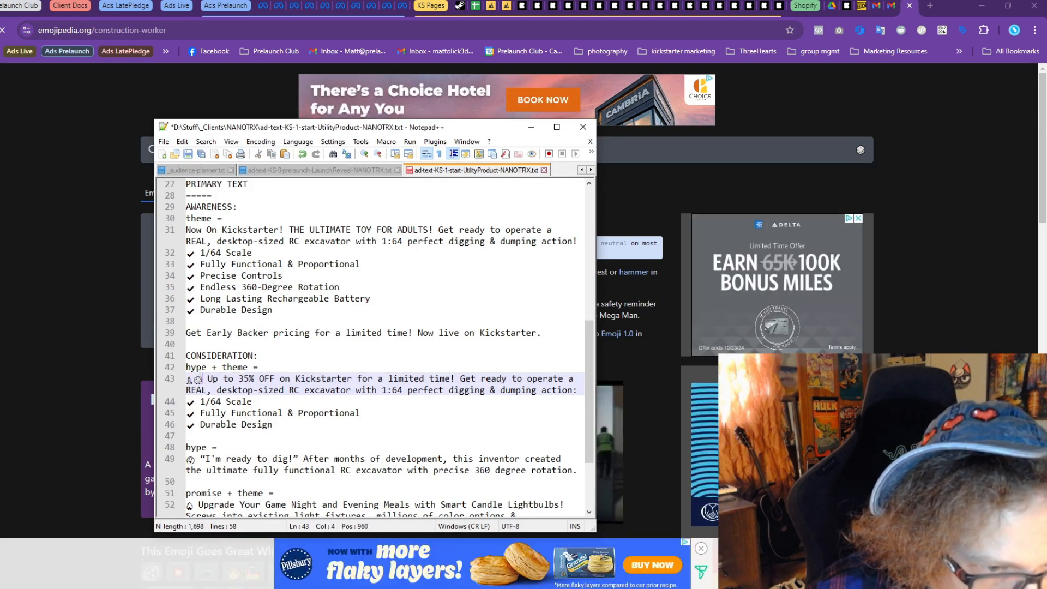
{"action": "key", "text": "ctrl+v"}
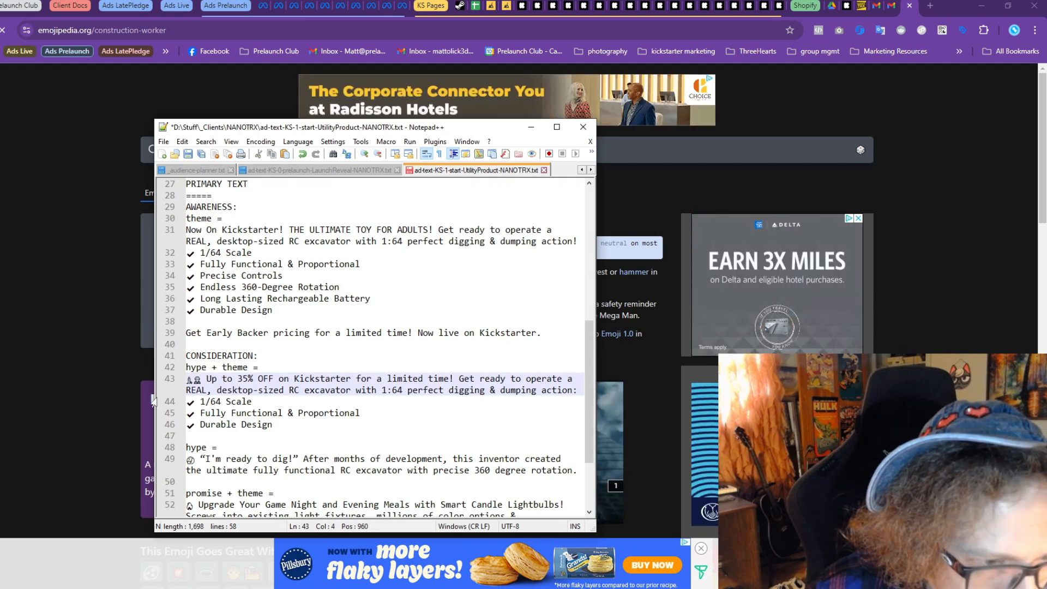
Go through Emojipedia's related emojis from the Construction page, viewing Rescue Worker's Helmet, and copy the Safety Vest emoji
{"action": "left_click", "coordinate": [21, 313]}
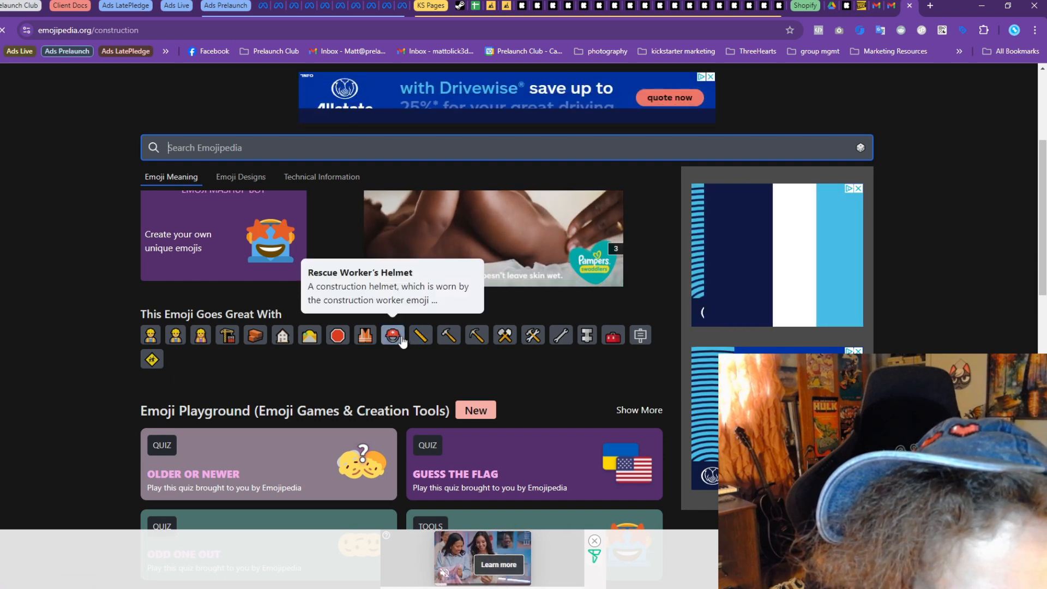
{"action": "left_click", "coordinate": [402, 341]}
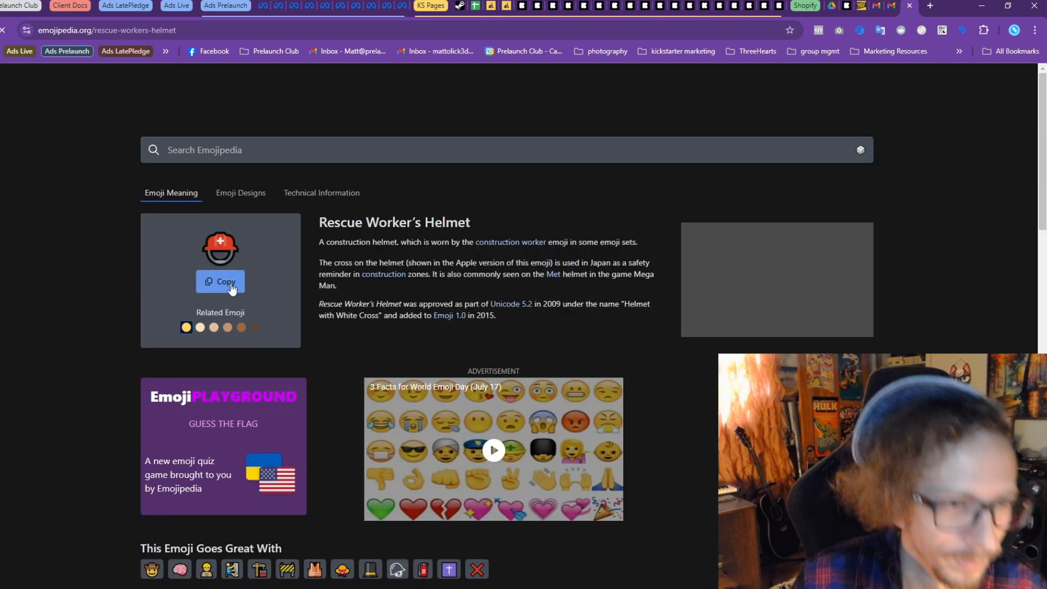
{"action": "scroll", "coordinate": [358, 372], "scroll_direction": "down", "scroll_amount": 5}
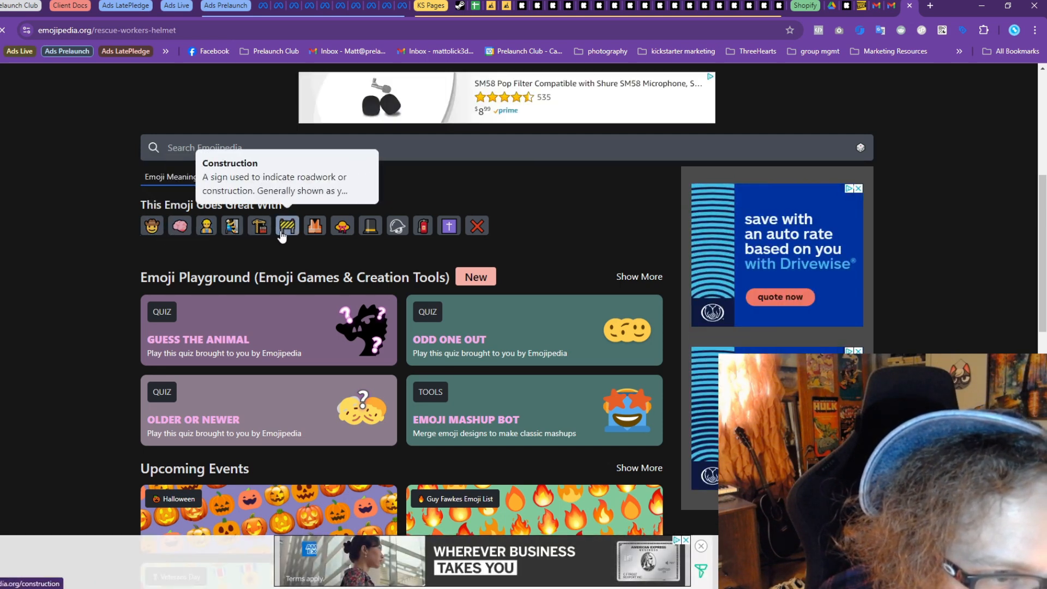
{"action": "left_click", "coordinate": [322, 231]}
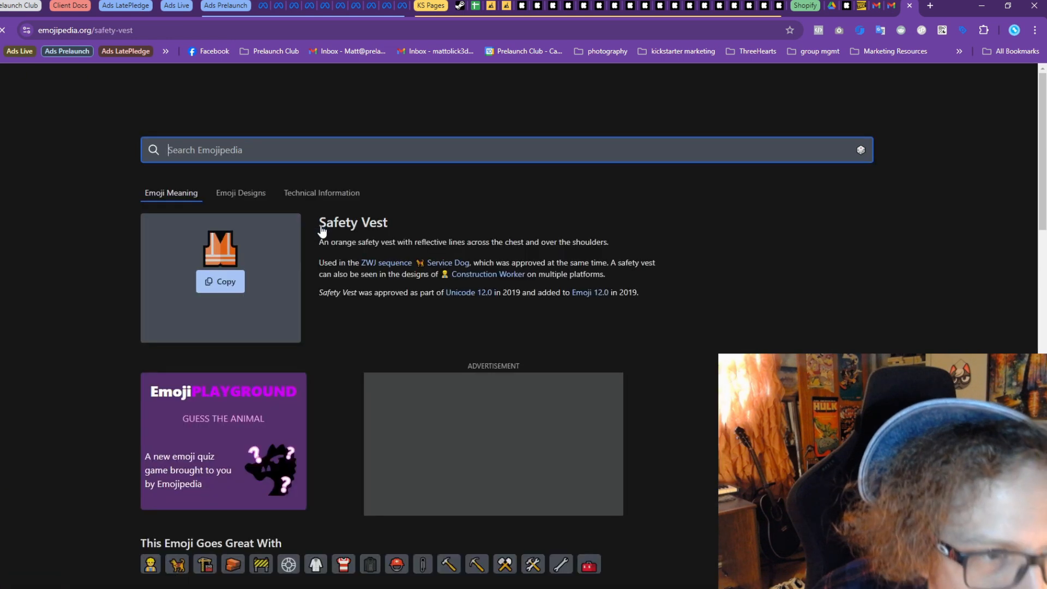
{"action": "left_click", "coordinate": [221, 285]}
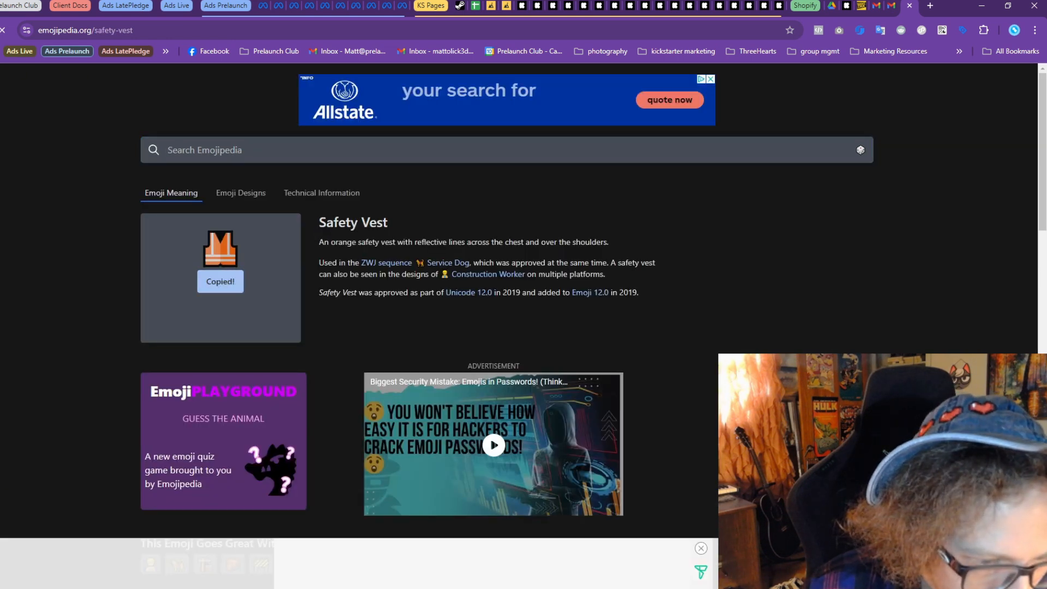
Switch to Notepad++ and replace the first emoji before "Up to 35% OFF" in the consideration text with the copied Safety Vest emoji
{"action": "key", "text": "alt+Tab"}
{"action": "double_click", "coordinate": [189, 379]}
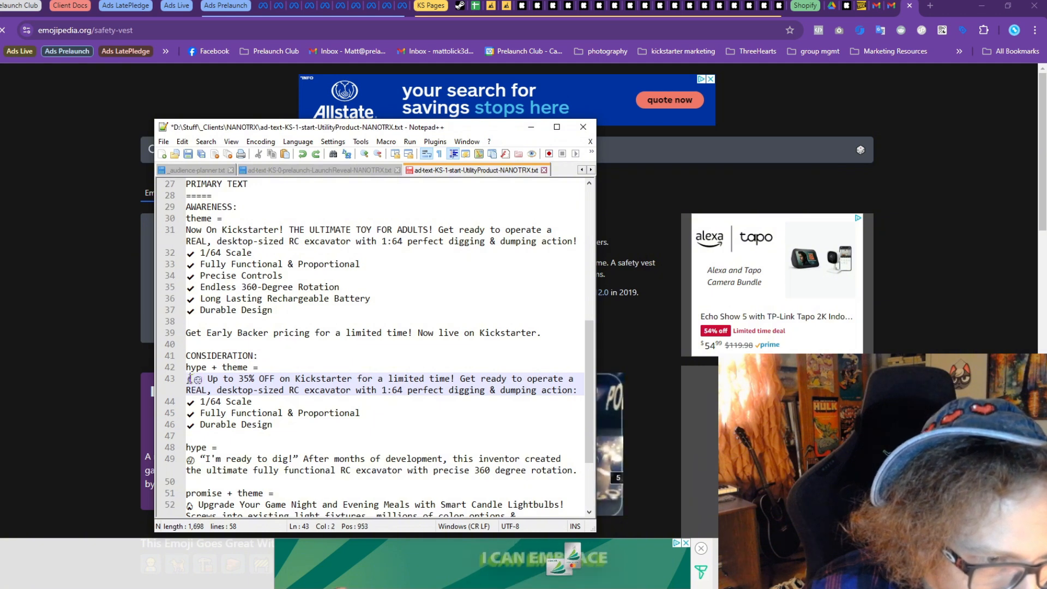
{"action": "key", "text": "ctrl+v"}
{"action": "double_click", "coordinate": [199, 379]}
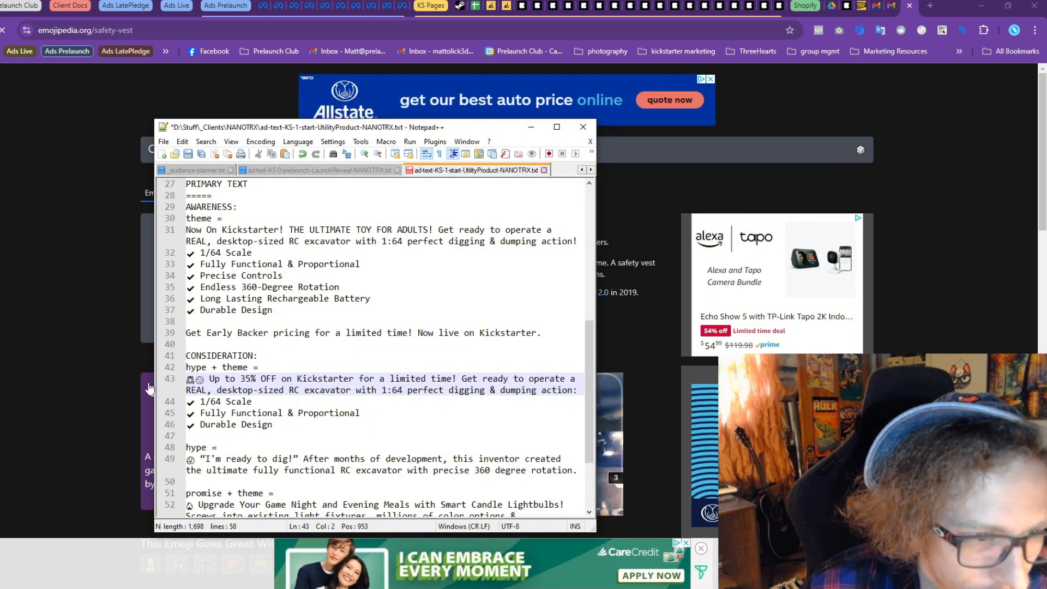
Switch back to Chrome and return from the Safety Vest page to the "construction emoji" search results
{"action": "left_click", "coordinate": [77, 302]}
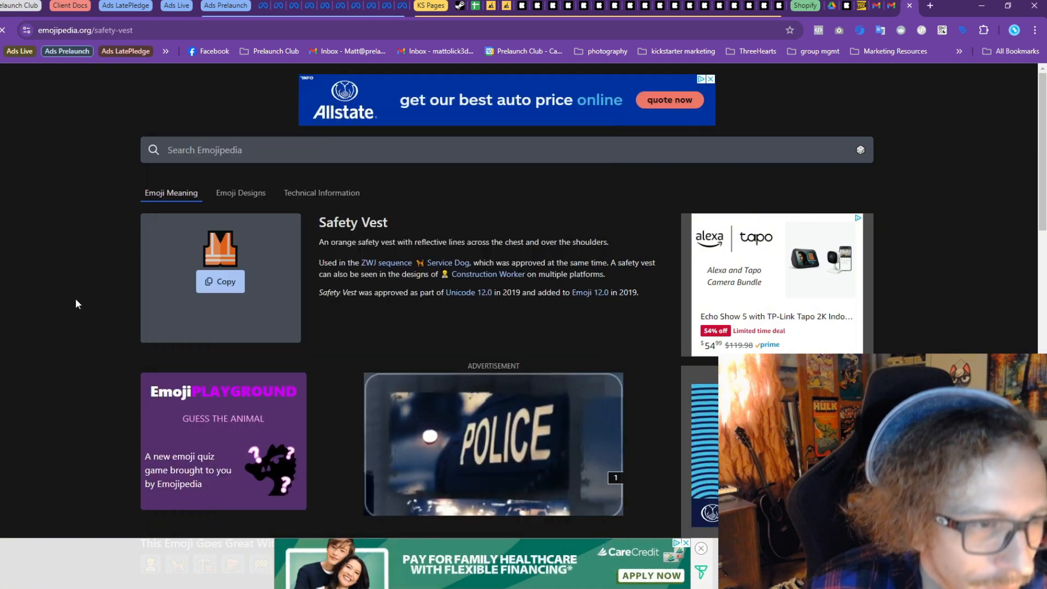
{"action": "key", "text": "alt+Left"}
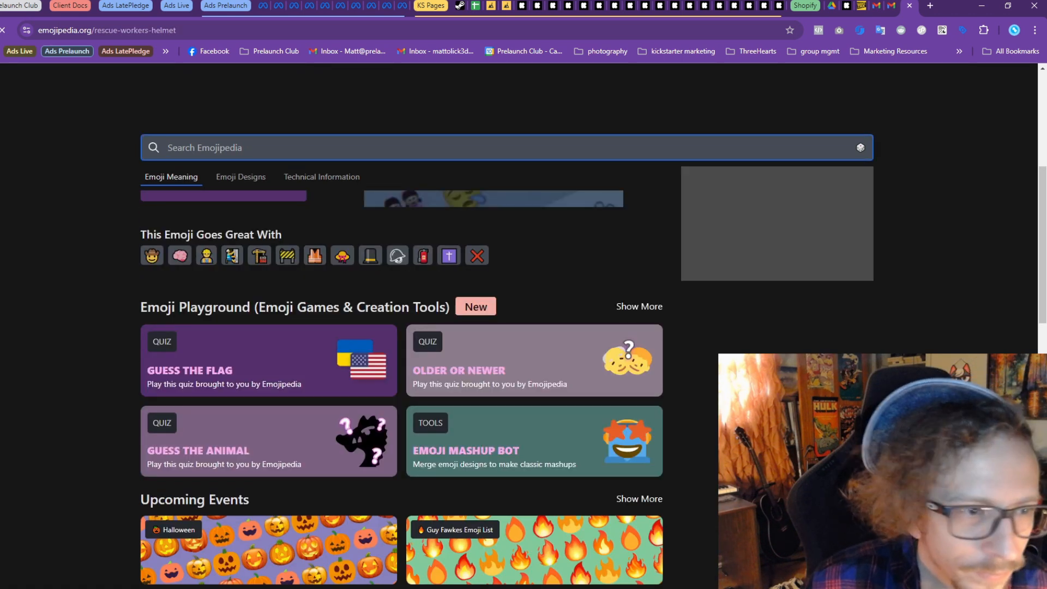
{"action": "key", "text": "alt+Left"}
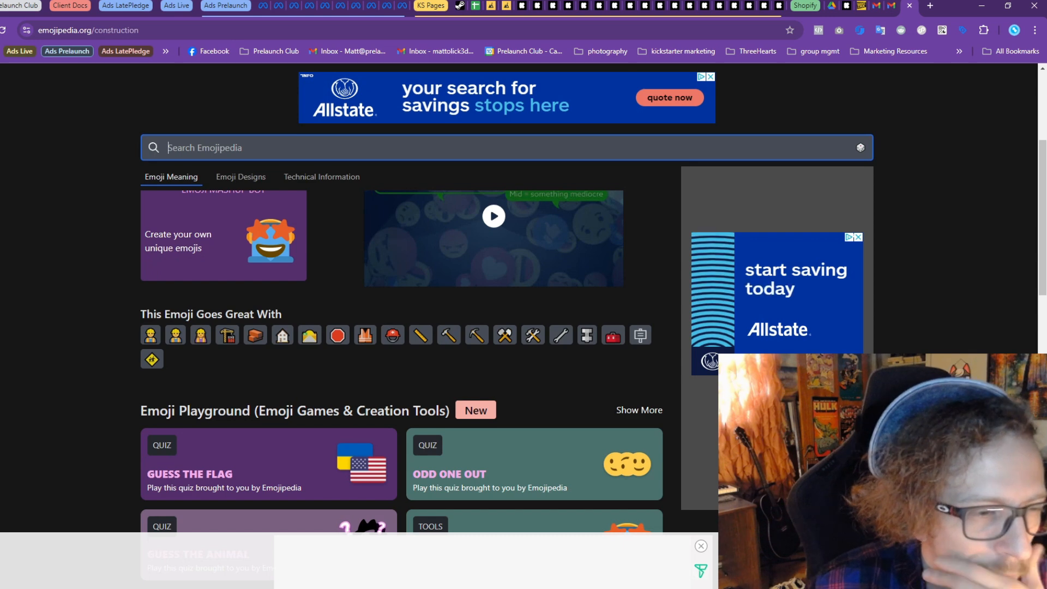
{"action": "key", "text": "alt+Left"}
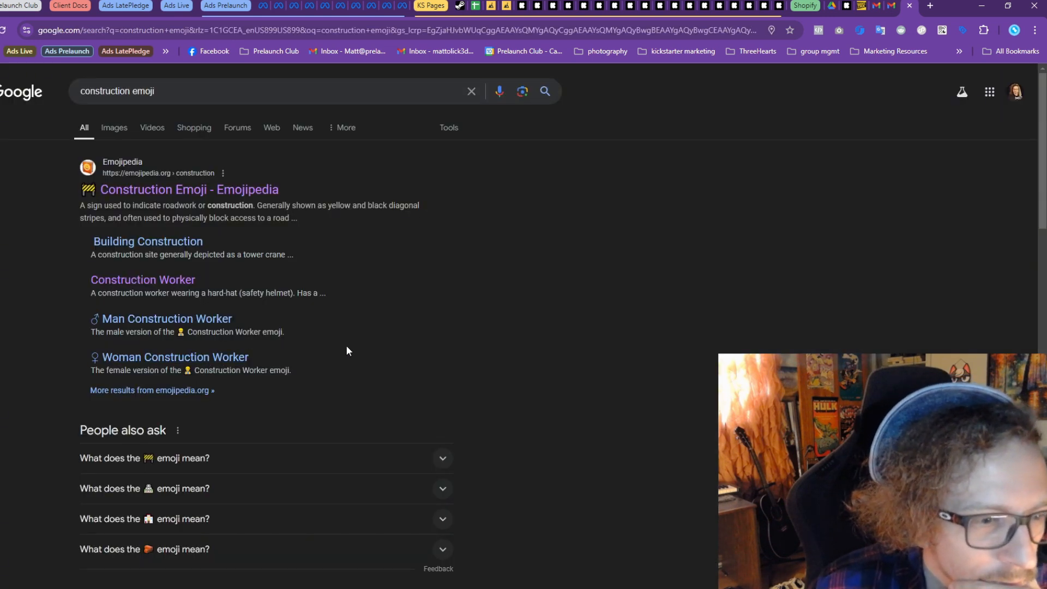
Open Emojipedia's Construction emoji page from the search results and go to the Smileys category
{"action": "scroll", "coordinate": [349, 350], "scroll_direction": "down", "scroll_amount": 3}
{"action": "scroll", "coordinate": [206, 246], "scroll_direction": "up", "scroll_amount": 3}
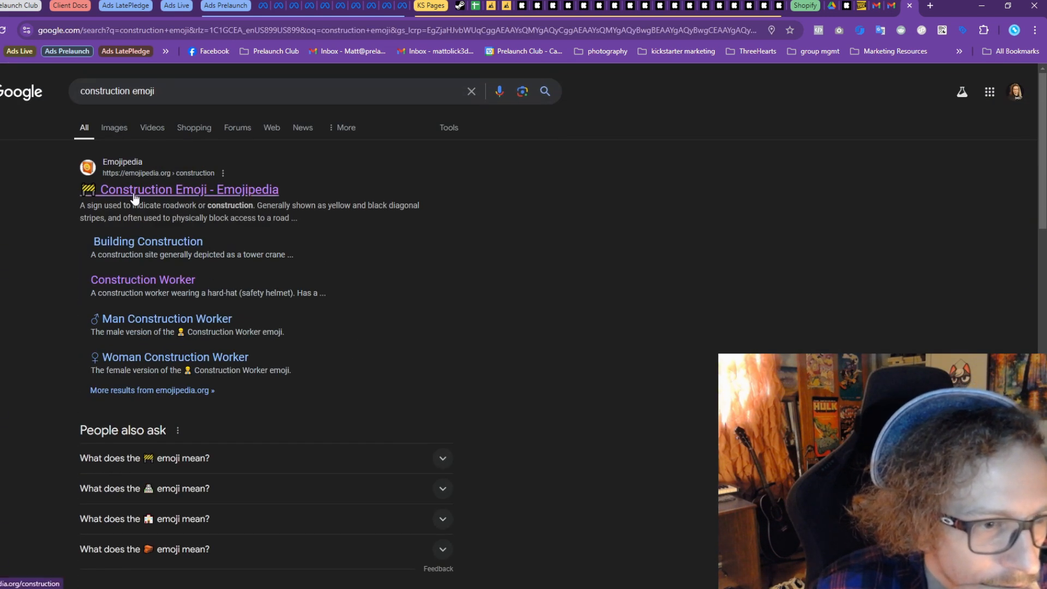
{"action": "left_click", "coordinate": [149, 188]}
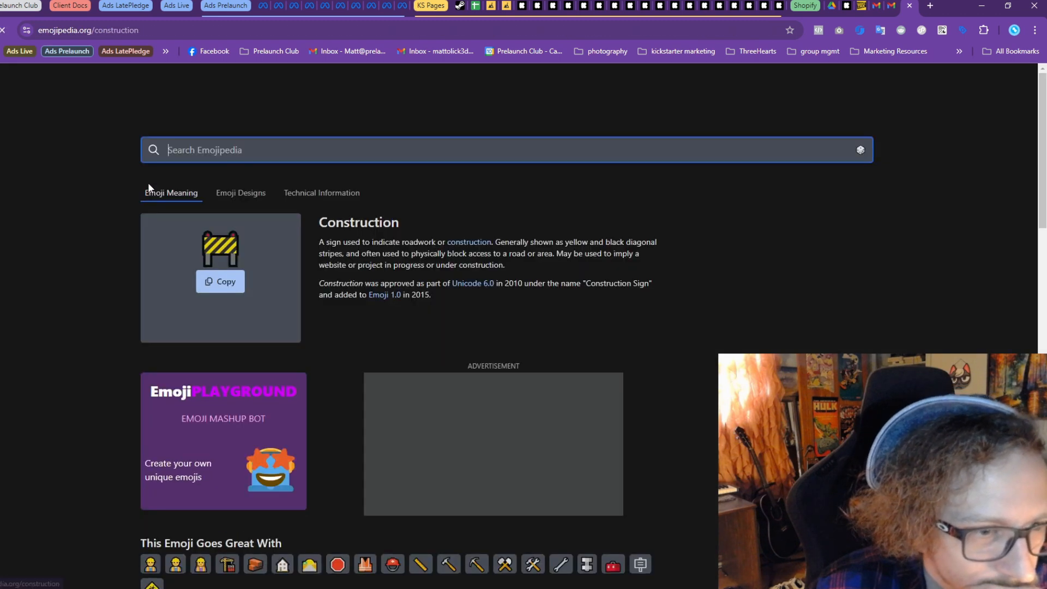
{"action": "scroll", "coordinate": [300, 294], "scroll_direction": "down", "scroll_amount": 4}
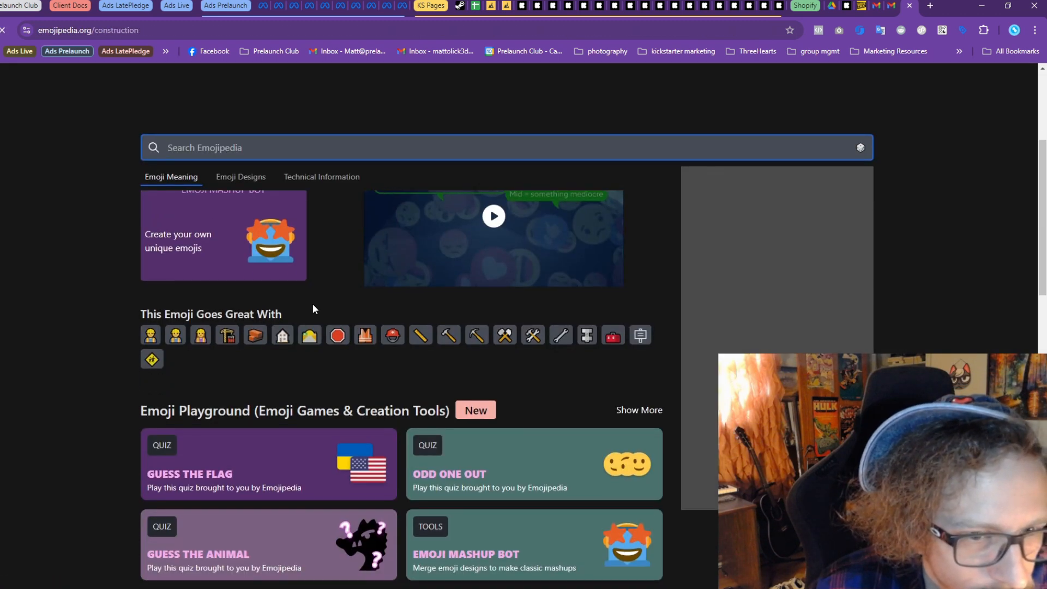
{"action": "left_click", "coordinate": [33, 180]}
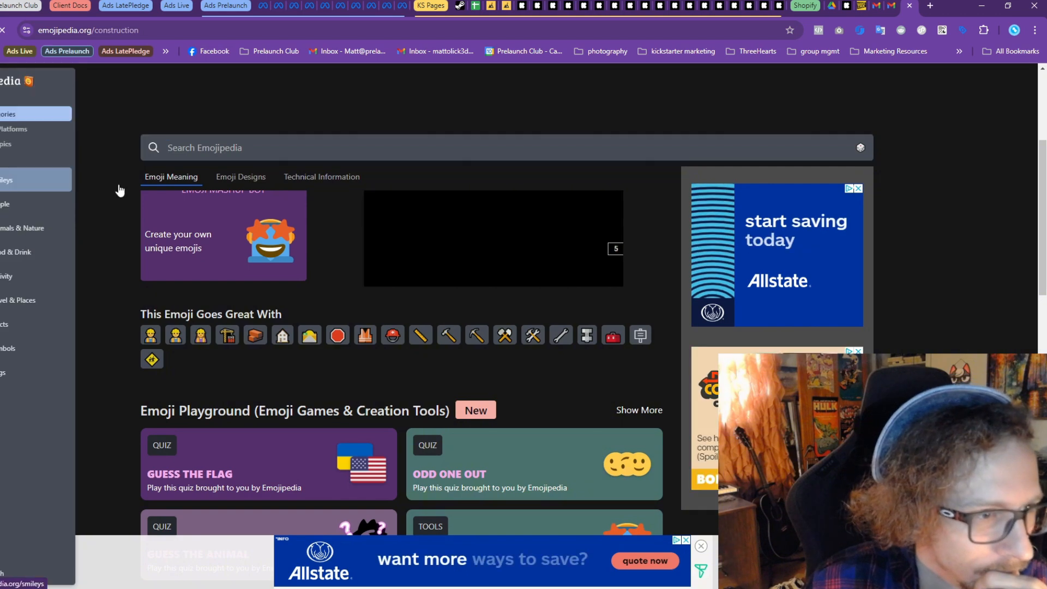
Find the Smiling Face with Heart-Eyes emoji among the Smiling & Affectionate smileys and copy it
{"action": "scroll", "coordinate": [260, 226], "scroll_direction": "down", "scroll_amount": 5}
{"action": "scroll", "coordinate": [245, 291], "scroll_direction": "down", "scroll_amount": 2}
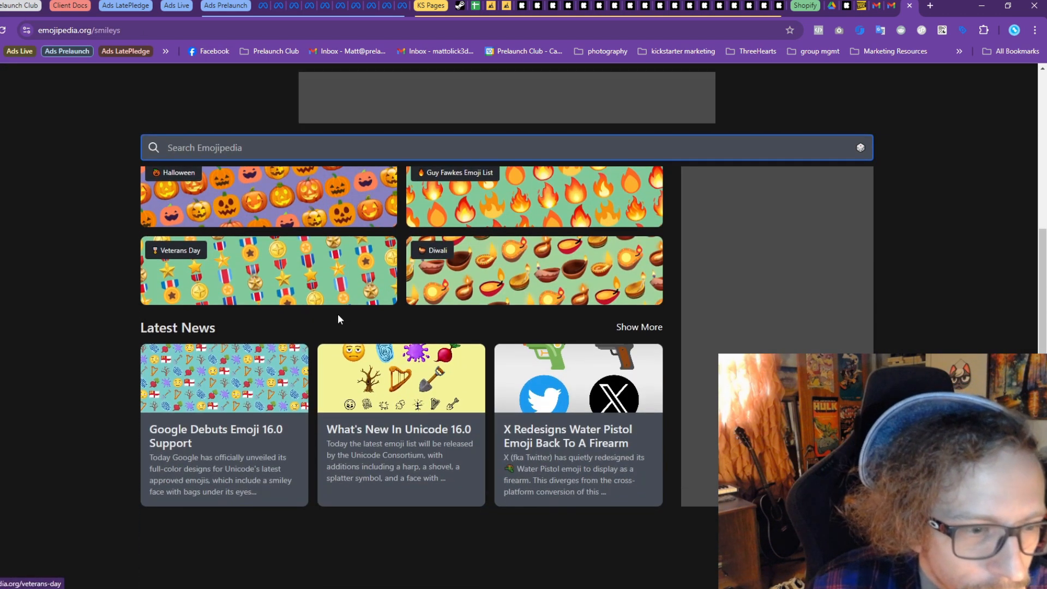
{"action": "scroll", "coordinate": [338, 319], "scroll_direction": "up", "scroll_amount": 12}
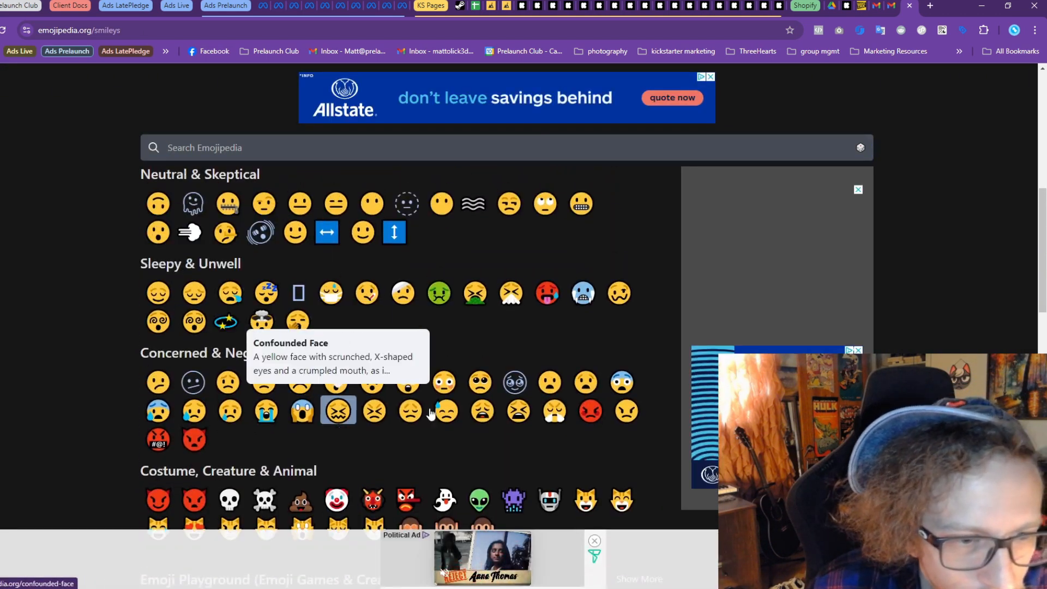
{"action": "scroll", "coordinate": [222, 375], "scroll_direction": "up", "scroll_amount": 3}
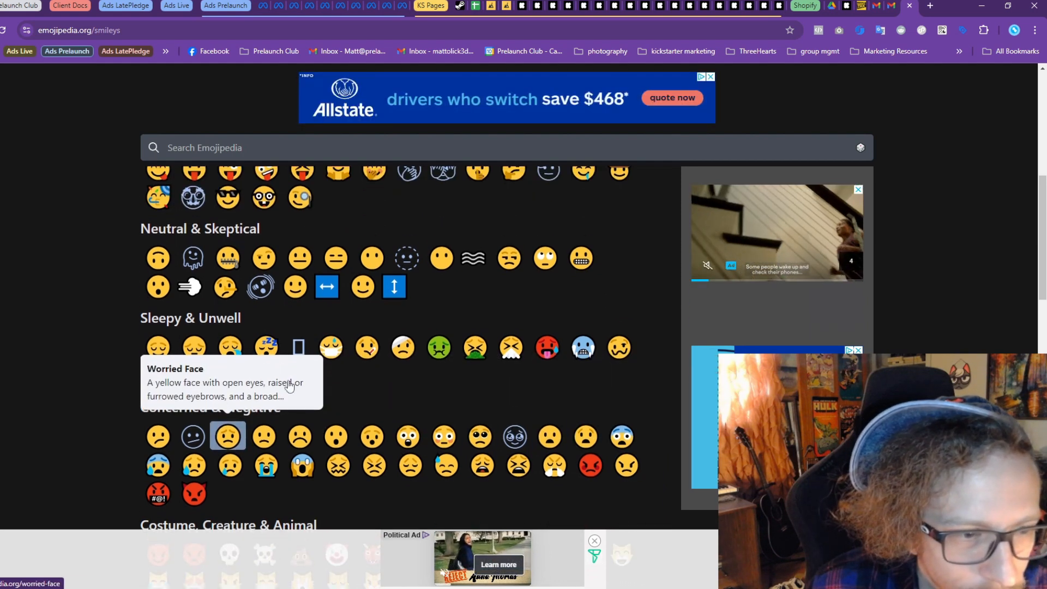
{"action": "scroll", "coordinate": [468, 306], "scroll_direction": "up", "scroll_amount": 3}
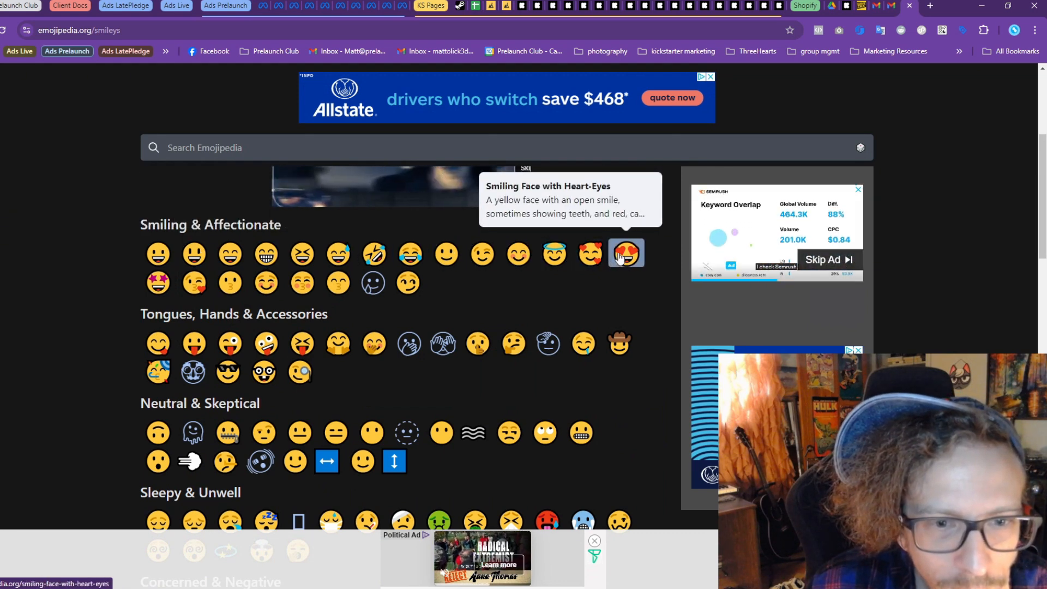
{"action": "left_click", "coordinate": [626, 254]}
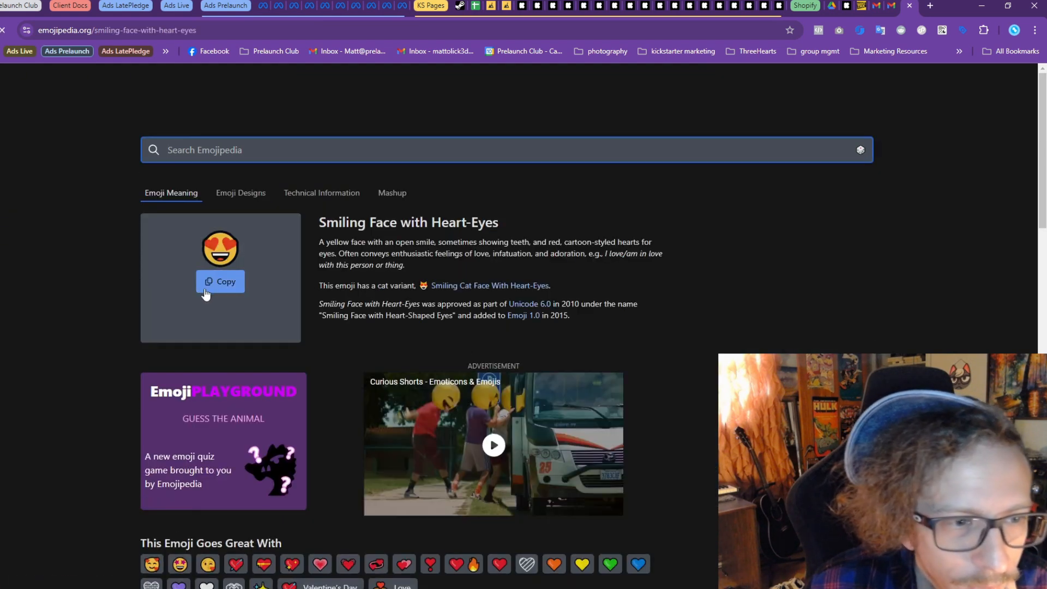
{"action": "left_click", "coordinate": [220, 281]}
Switch to Notepad++ and replace the second emoji before "Up to 35% OFF on Kickstarter" with the copied heart-eyes emoji
{"action": "key", "text": "alt+Tab"}
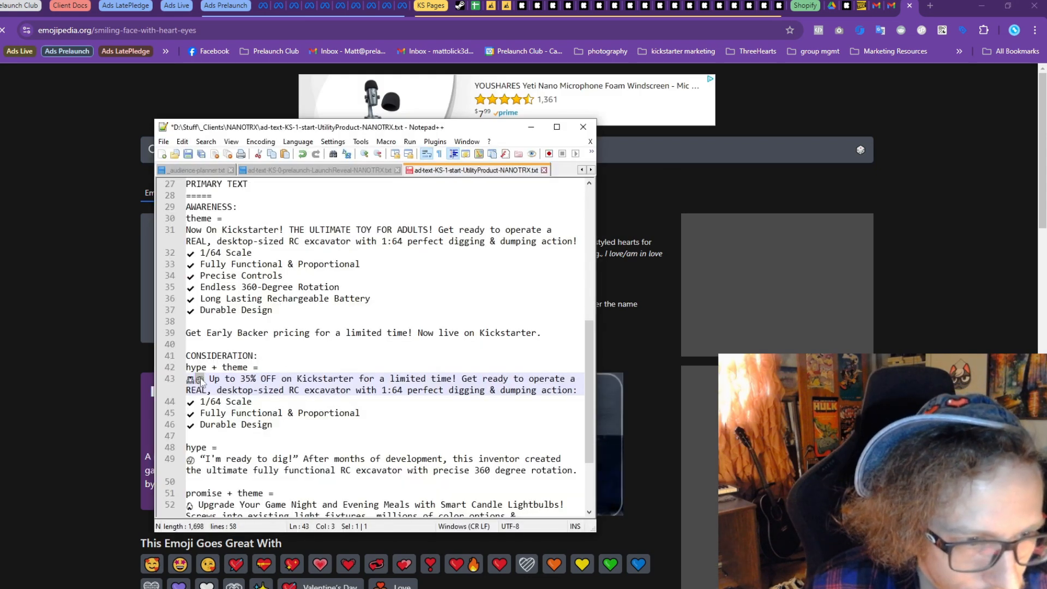
{"action": "key", "text": "ctrl+v"}
{"action": "left_click", "coordinate": [236, 403]}
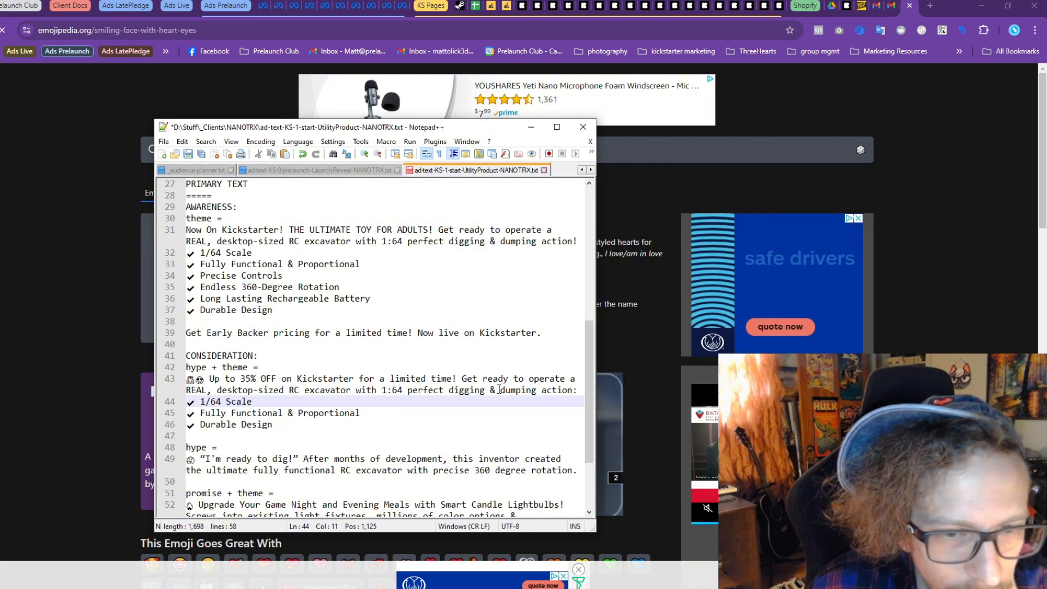
Review the Consideration section's hype and promise + theme paragraphs for wording that needs adapting to the excavator
{"action": "scroll", "coordinate": [275, 419], "scroll_direction": "down", "scroll_amount": 3}
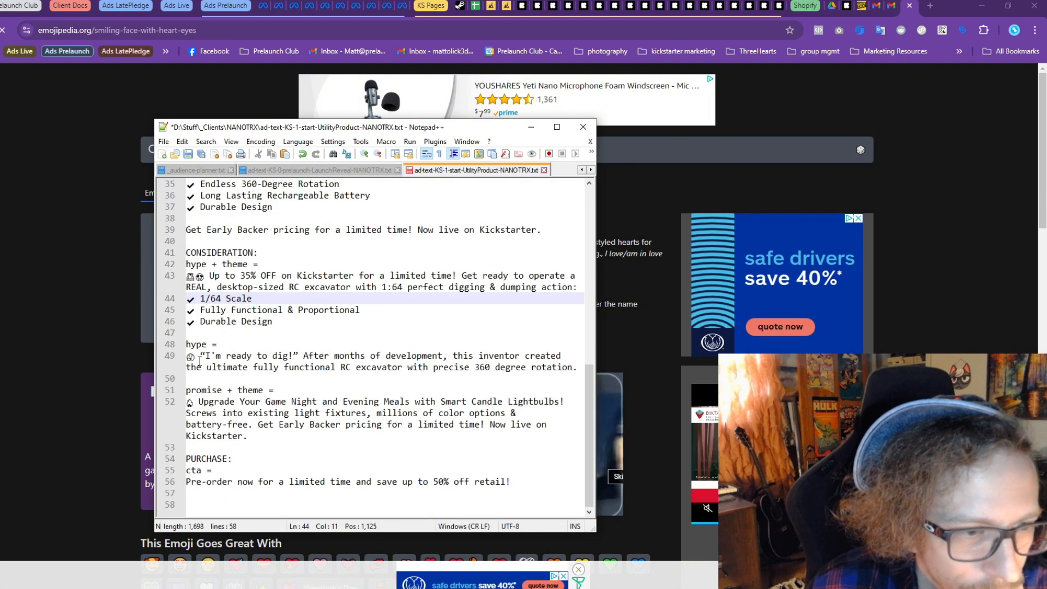
{"action": "left_click", "coordinate": [192, 358]}
{"action": "left_click", "coordinate": [199, 401]}
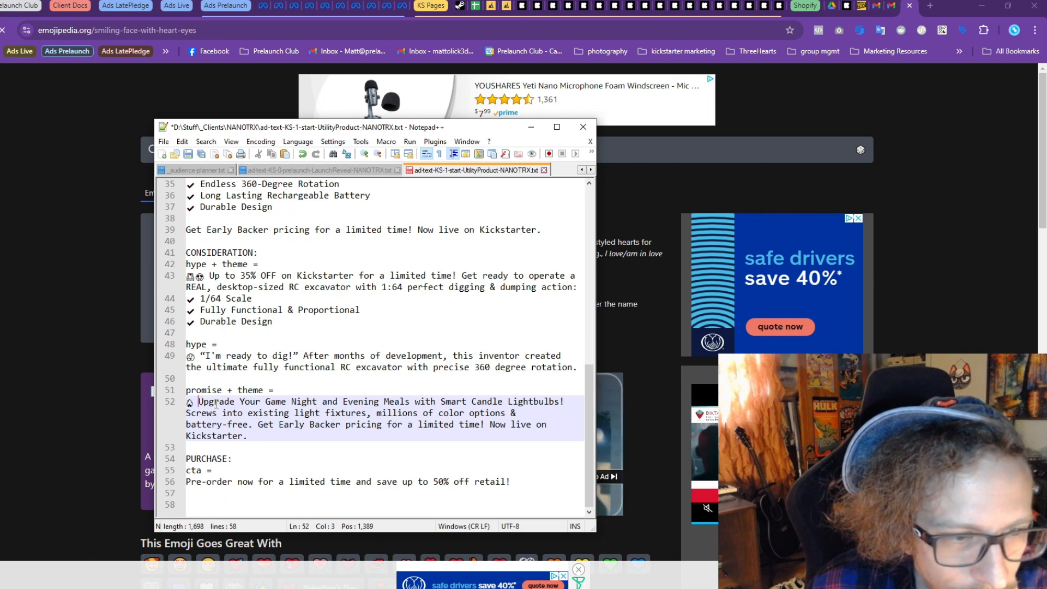
{"action": "scroll", "coordinate": [241, 272], "scroll_direction": "up", "scroll_amount": 2}
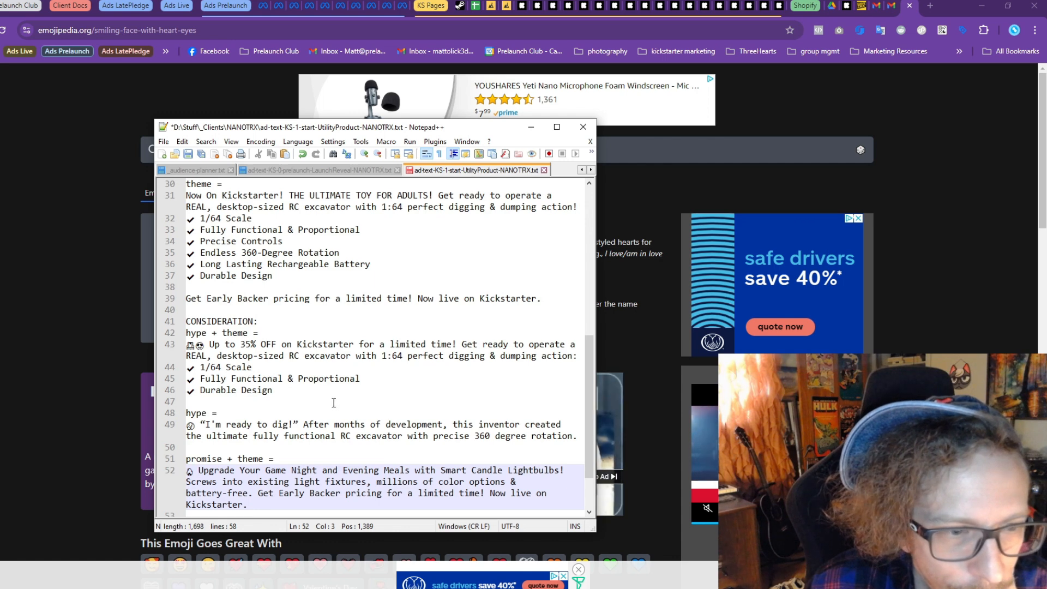
{"action": "scroll", "coordinate": [334, 404], "scroll_direction": "down", "scroll_amount": 1}
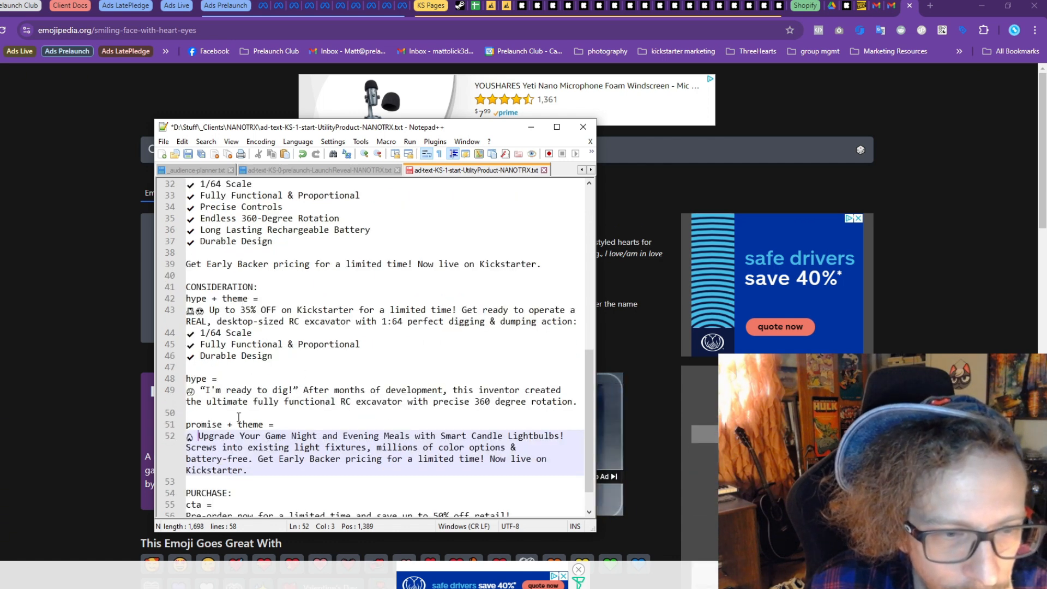
{"action": "left_click", "coordinate": [284, 401]}
{"action": "scroll", "coordinate": [228, 443], "scroll_direction": "down", "scroll_amount": 1}
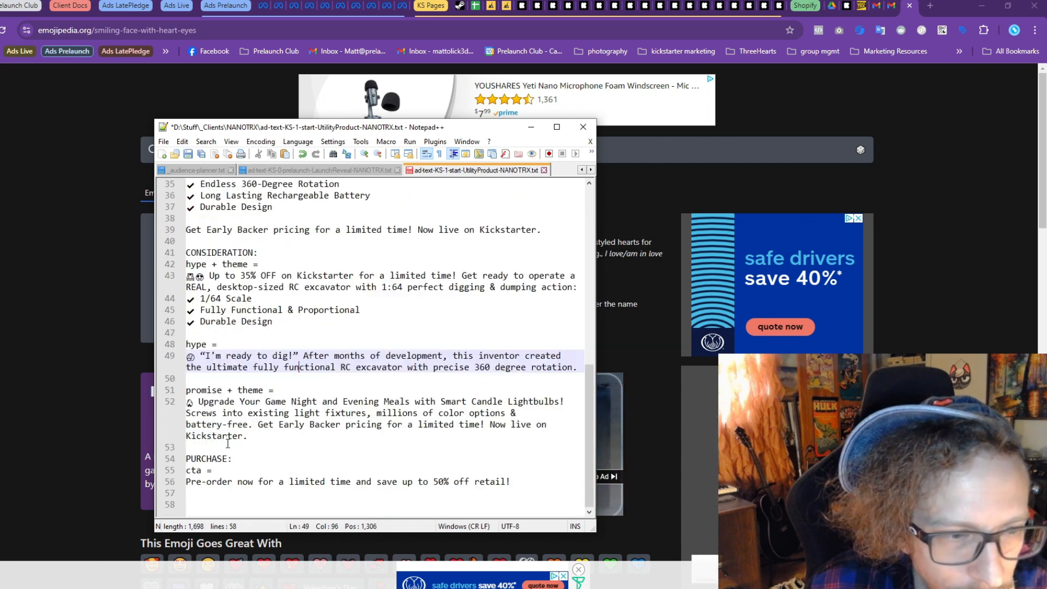
Replace "Game Night and Evening Meals" with "Home Office" in the promise + theme paragraph
{"action": "left_click", "coordinate": [200, 403]}
{"action": "left_click_drag", "start_coordinate": [266, 402], "coordinate": [328, 404]}
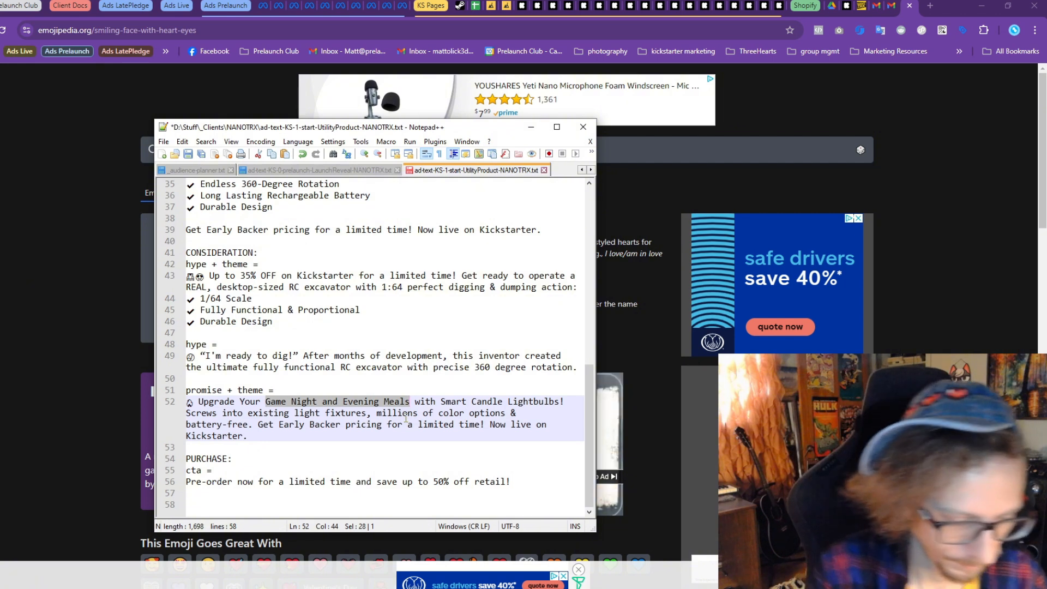
{"action": "type", "text": "Home Office"}
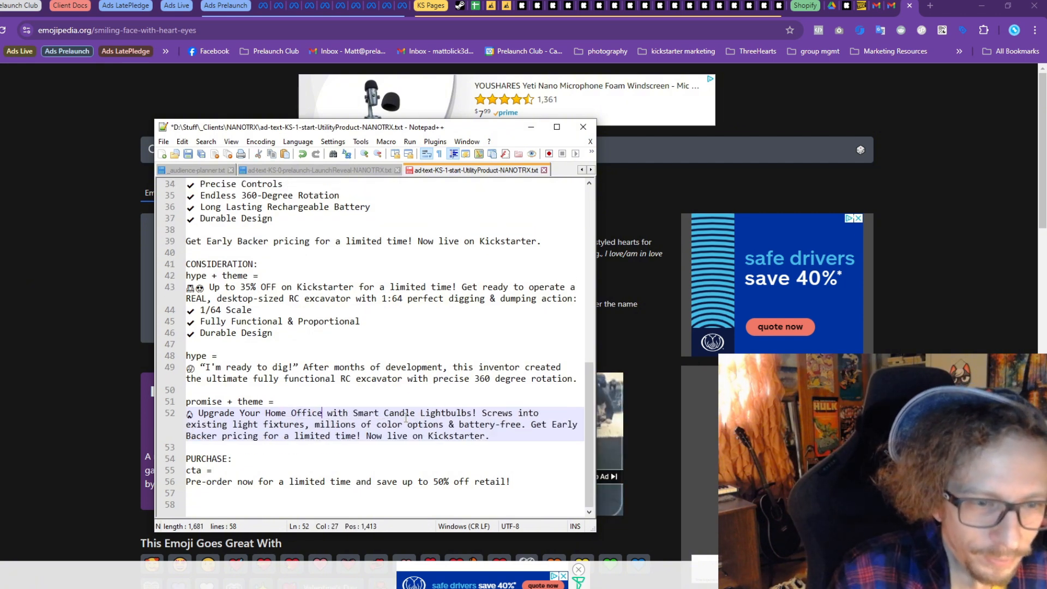
Replace "Smart Candle Lightbulbs" with "a Fully Functional RC Excavator" in the promise + theme paragraph
{"action": "left_click_drag", "start_coordinate": [365, 410], "coordinate": [473, 413]}
{"action": "type", "text": "a F"}
{"action": "type", "text": "ully Function"}
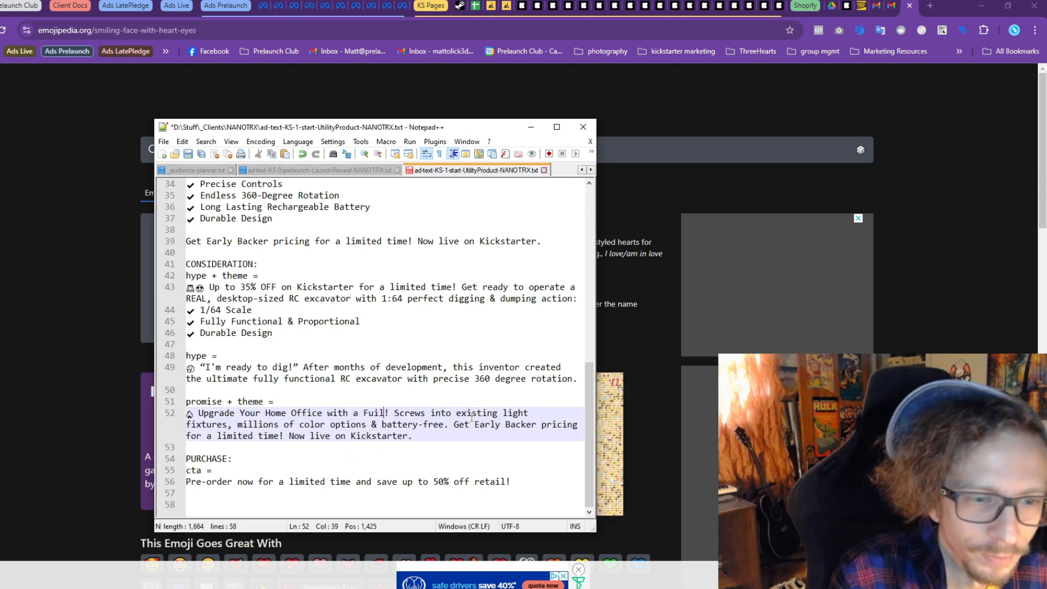
{"action": "type", "text": "al RC Exc"}
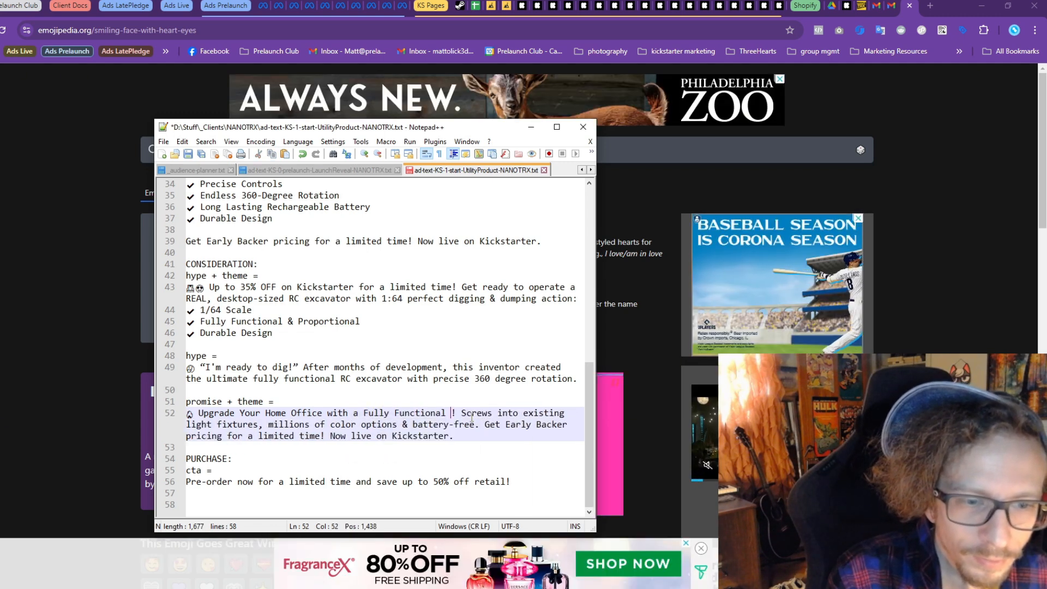
{"action": "type", "text": "avba"}
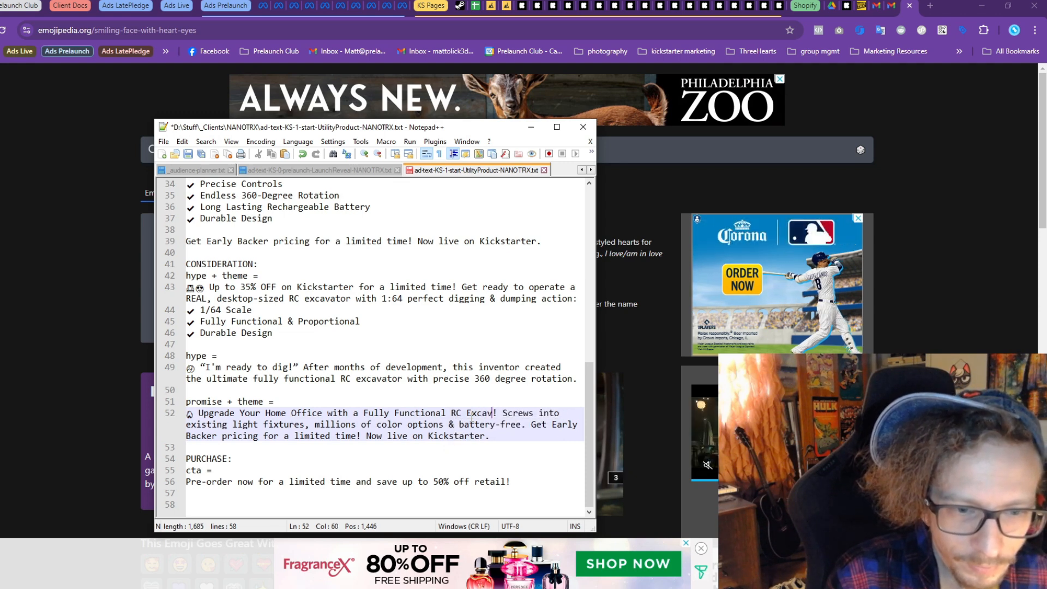
{"action": "type", "text": "ator"}
{"action": "left_click", "coordinate": [327, 424]}
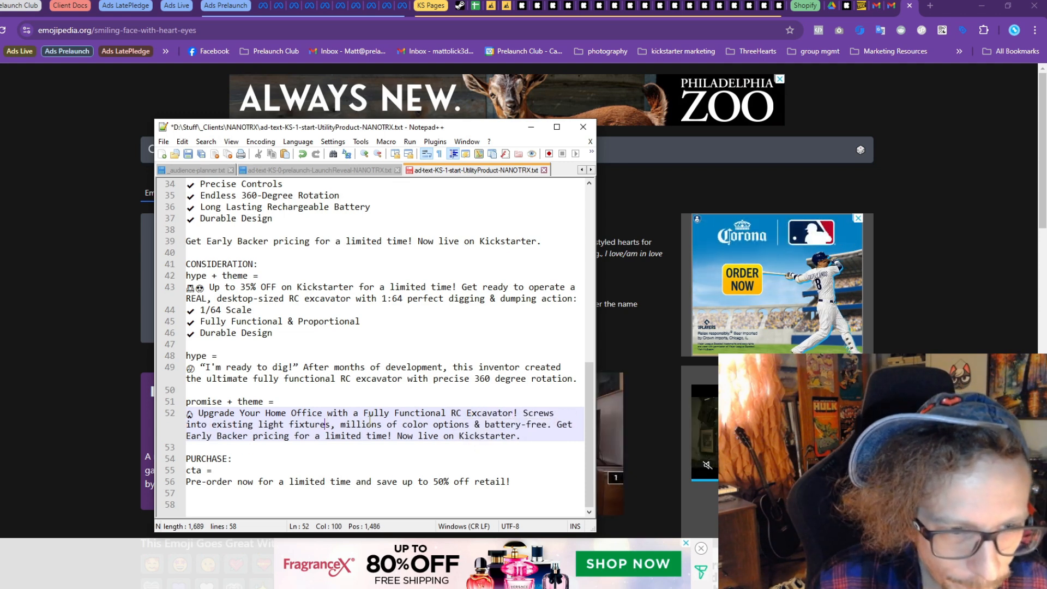
Copy "Get ready to operate your own desktop-sized RC excavator:" from the prelaunch LaunchReveal file's Consideration text and return to the UtilityProduct file
{"action": "left_click_drag", "start_coordinate": [462, 286], "coordinate": [562, 299]}
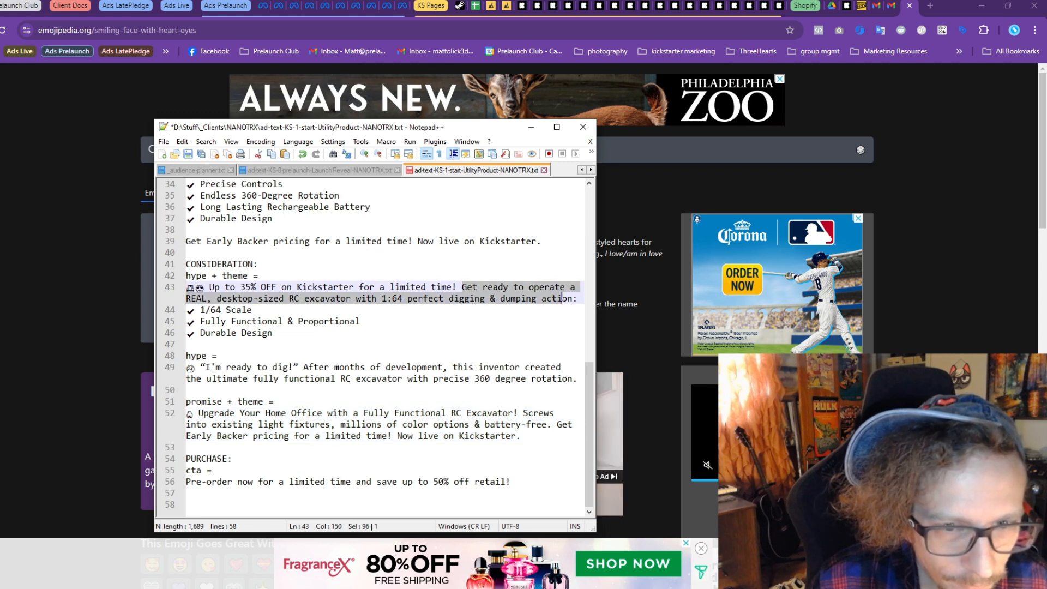
{"action": "left_click", "coordinate": [279, 171]}
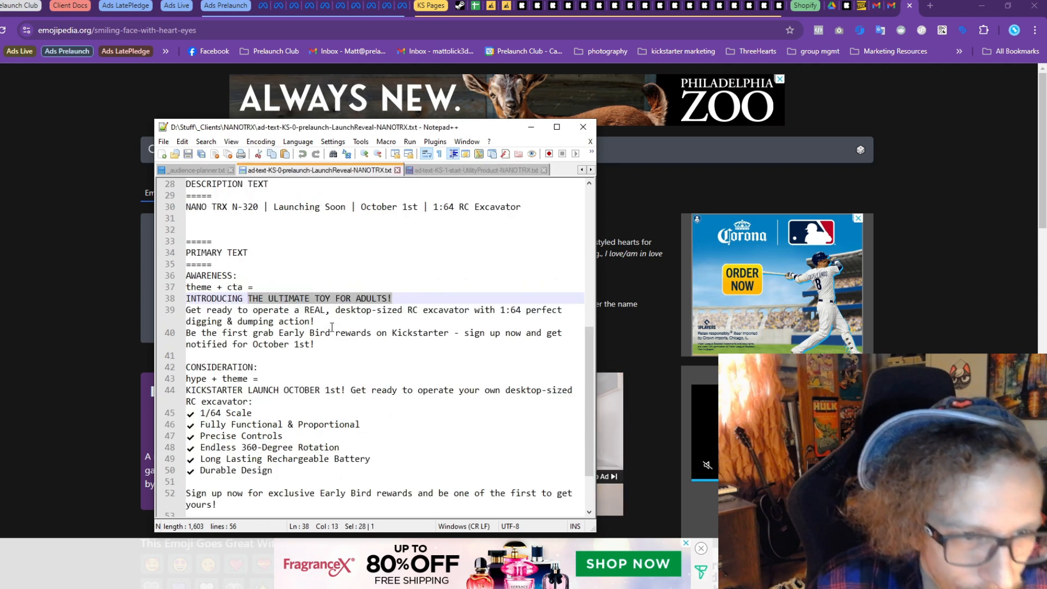
{"action": "scroll", "coordinate": [331, 327], "scroll_direction": "down", "scroll_amount": 2}
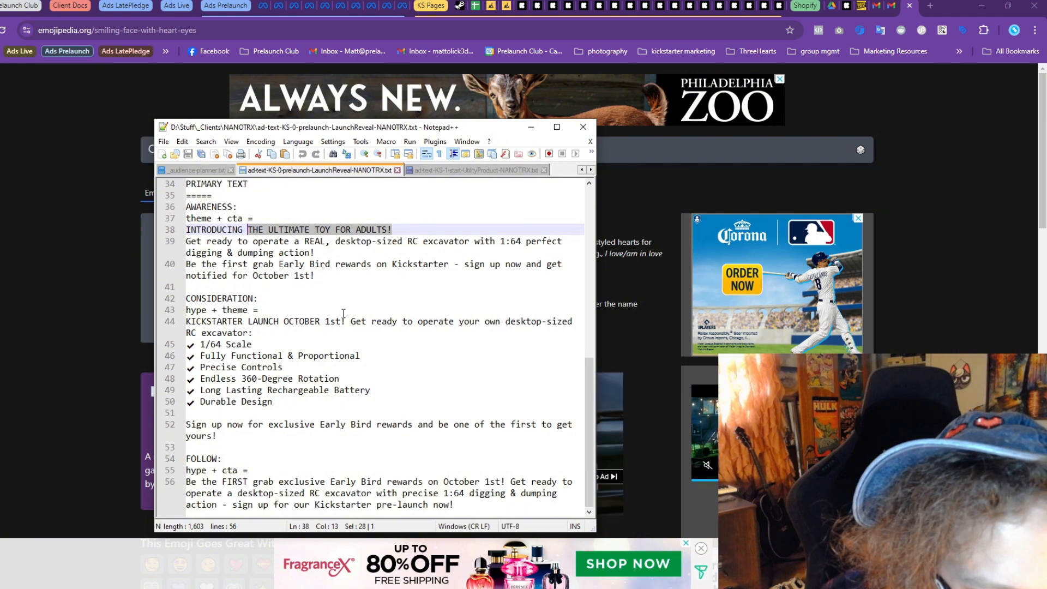
{"action": "left_click_drag", "start_coordinate": [351, 321], "coordinate": [253, 333]}
{"action": "left_click", "coordinate": [485, 171]}
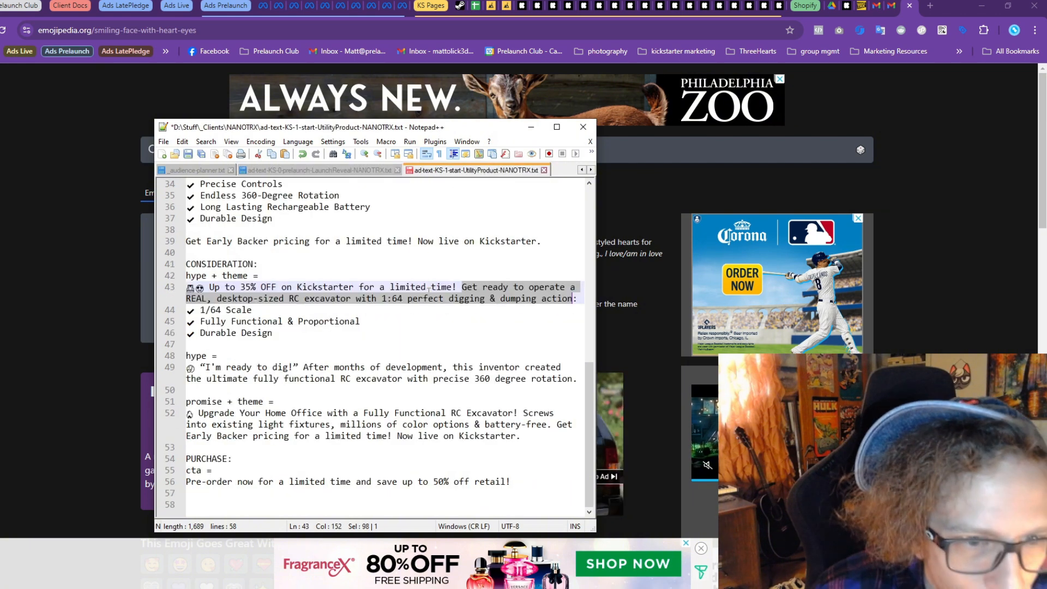
Replace the "Get ready to operate a REAL" sentence in the Consideration hype + theme text with the copied sentence
{"action": "left_click", "coordinate": [436, 335]}
{"action": "scroll", "coordinate": [436, 340], "scroll_direction": "up", "scroll_amount": 2}
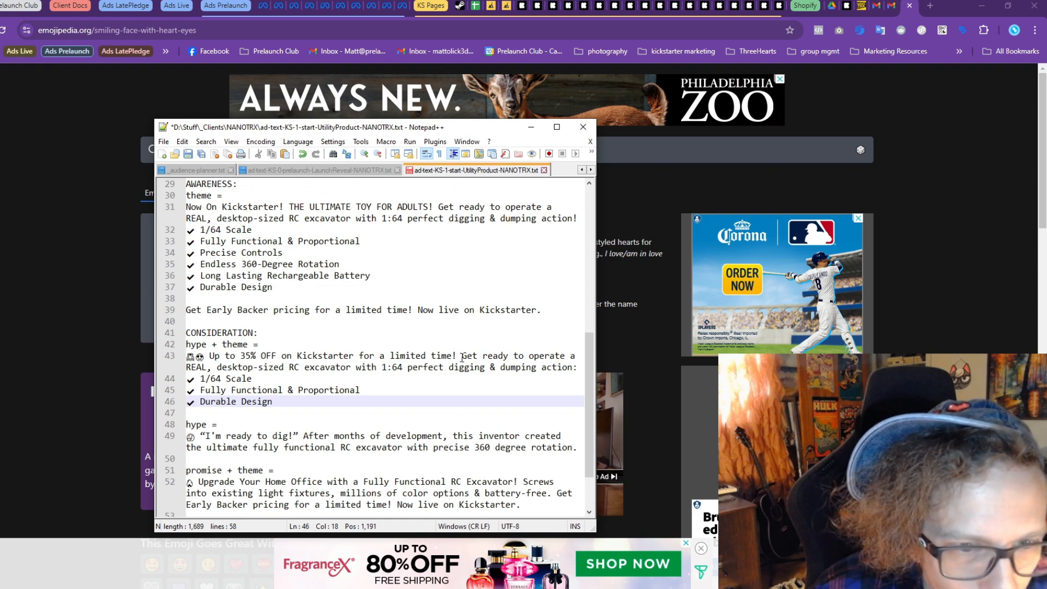
{"action": "left_click_drag", "start_coordinate": [462, 358], "coordinate": [574, 371]}
{"action": "key", "text": "ctrl+v"}
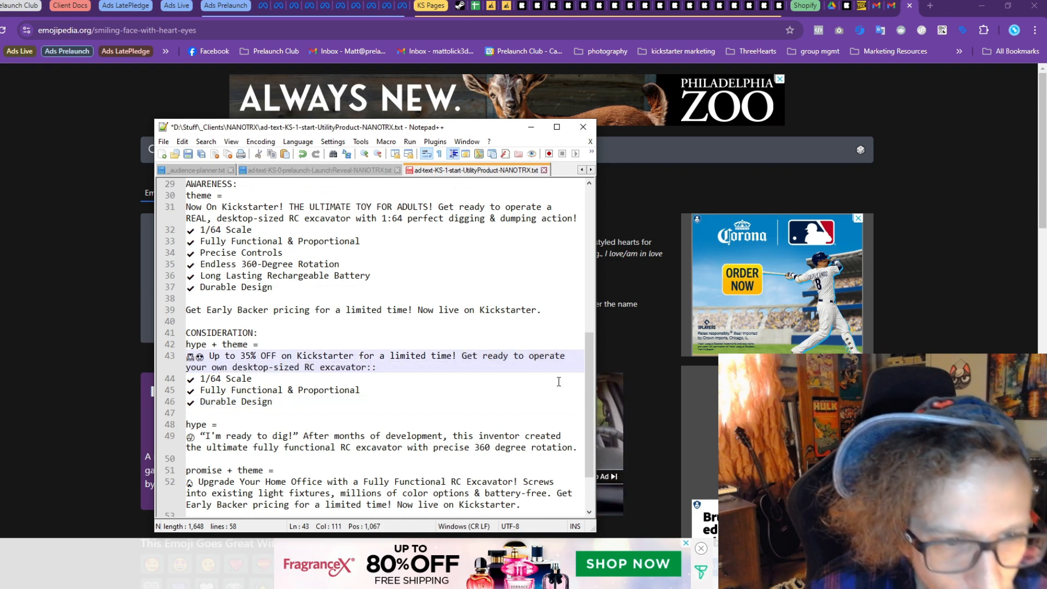
Copy the precise 1:64 digging & dumping action phrase from the prelaunch file's Follow text and return to the UtilityProduct file
{"action": "left_click", "coordinate": [329, 172]}
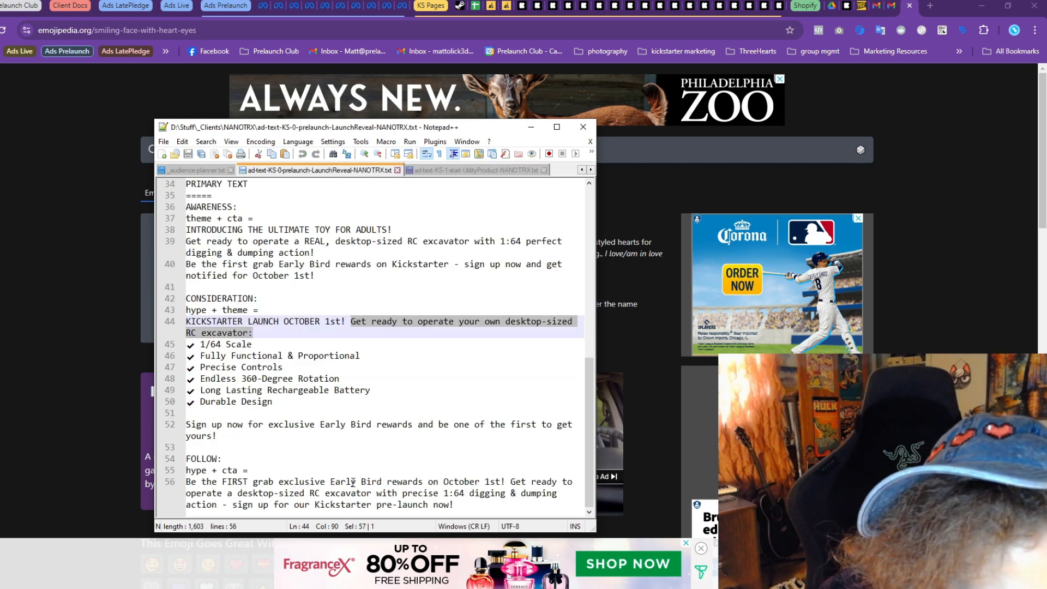
{"action": "left_click_drag", "start_coordinate": [515, 482], "coordinate": [216, 504]}
{"action": "key", "text": "ctrl+c"}
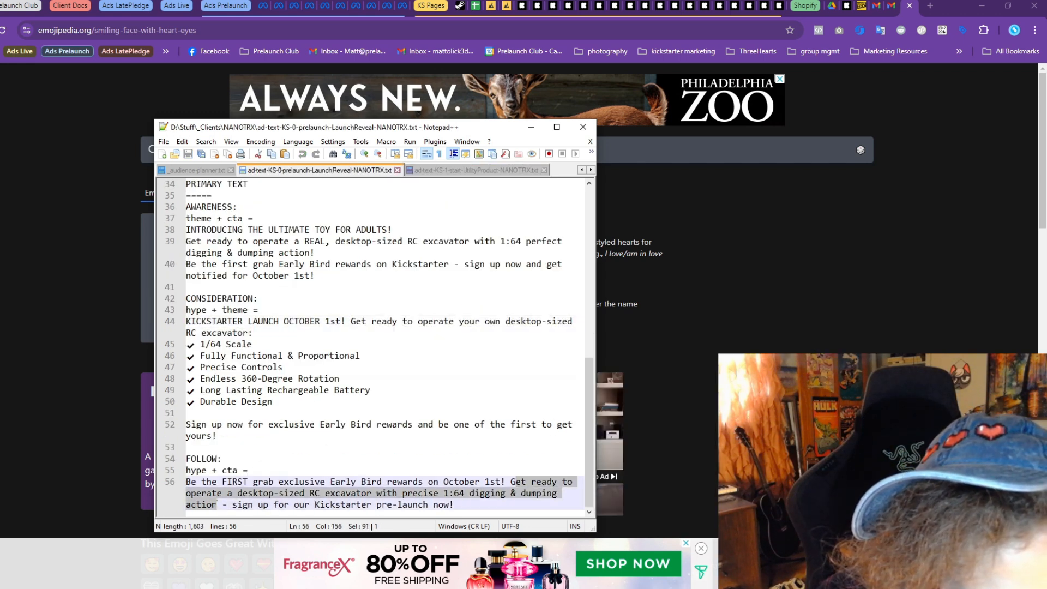
{"action": "left_click", "coordinate": [474, 170]}
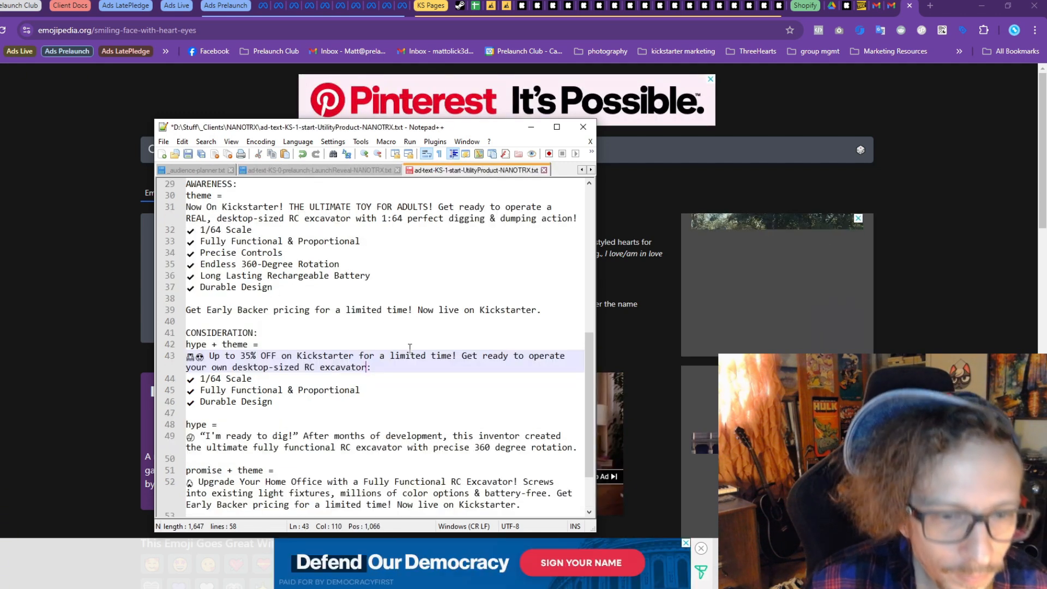
Replace the "Screws into existing light fixtures" sentence in the promise + theme paragraph with the copied phrase, ending it with "!"
{"action": "scroll", "coordinate": [368, 461], "scroll_direction": "down", "scroll_amount": 2}
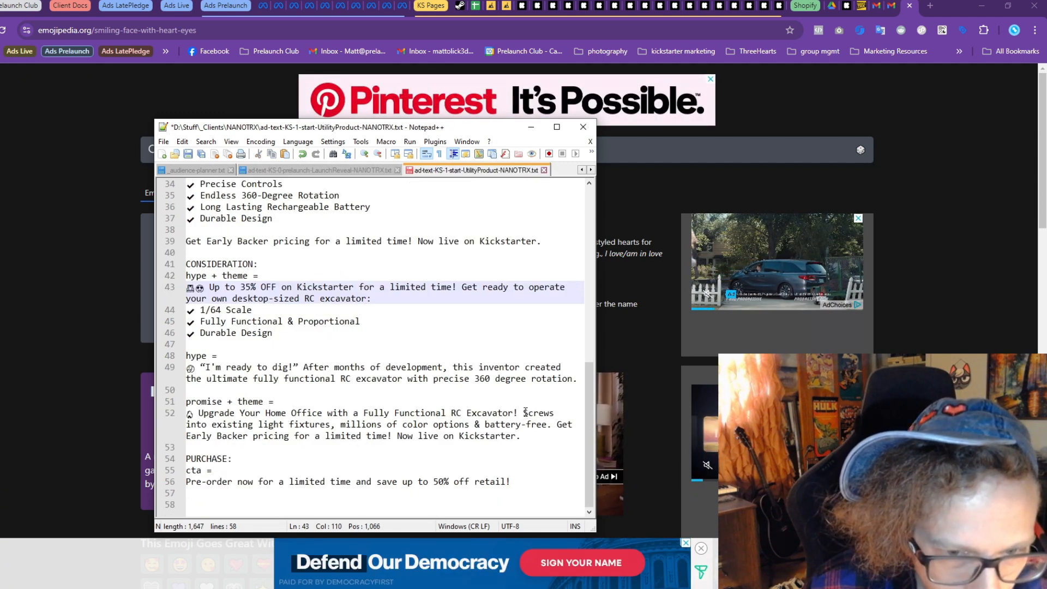
{"action": "left_click_drag", "start_coordinate": [523, 413], "coordinate": [553, 425]}
{"action": "key", "text": "ctrl+v"}
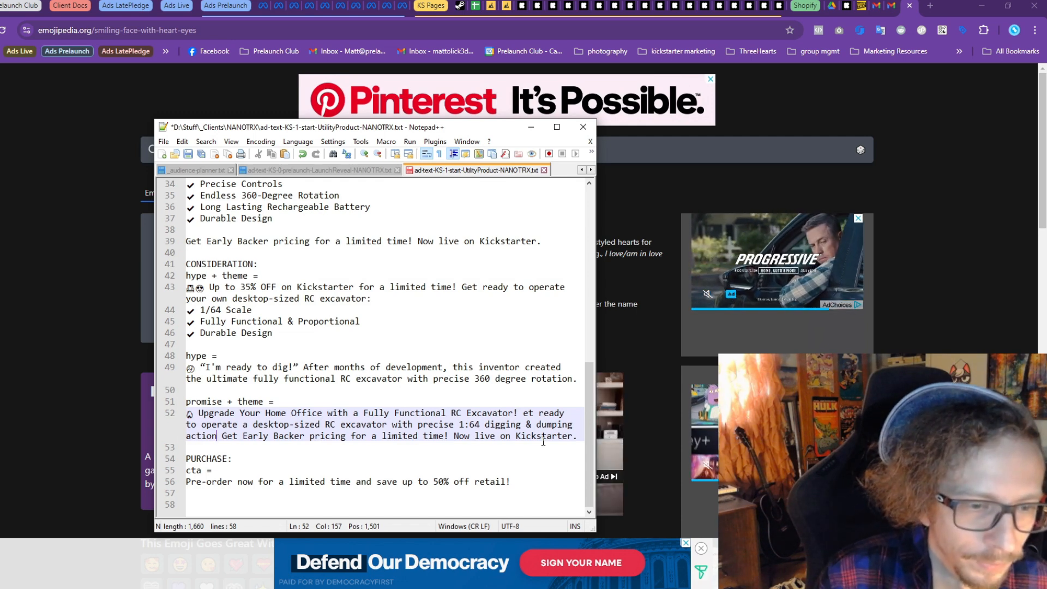
{"action": "type", "text": "!"}
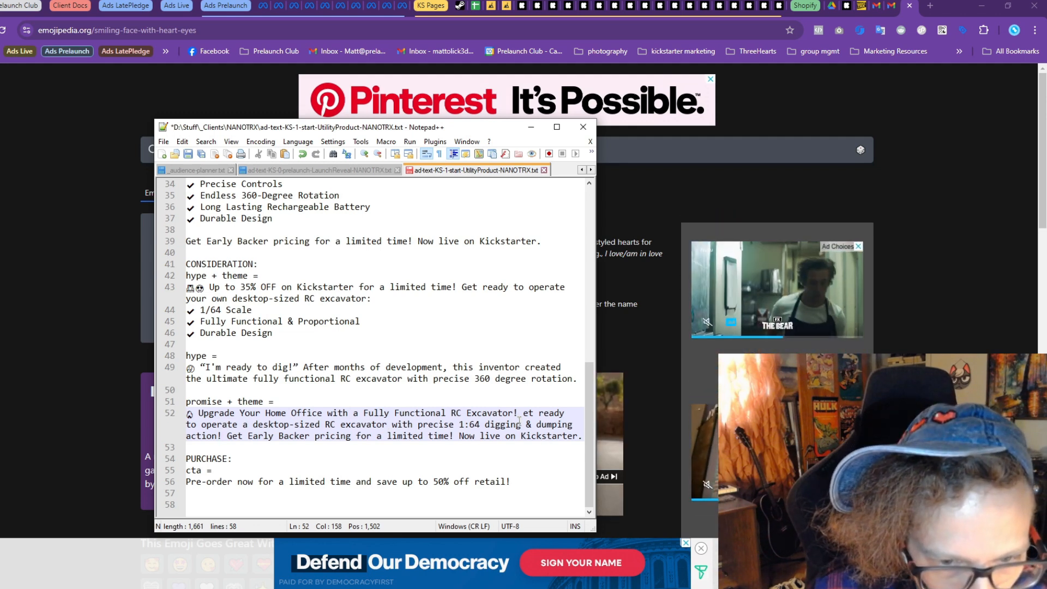
Shorten the leftover "et ready to operate" wording in the promise + theme paragraph to "Operate"
{"action": "left_click", "coordinate": [208, 424]}
{"action": "mouse_move", "coordinate": [206, 435]}
{"action": "left_mouse_down"}
{"action": "mouse_move", "coordinate": [516, 413]}
{"action": "mouse_move", "coordinate": [192, 425]}
{"action": "mouse_move", "coordinate": [200, 435]}
{"action": "mouse_move", "coordinate": [202, 424]}
{"action": "left_mouse_up"}
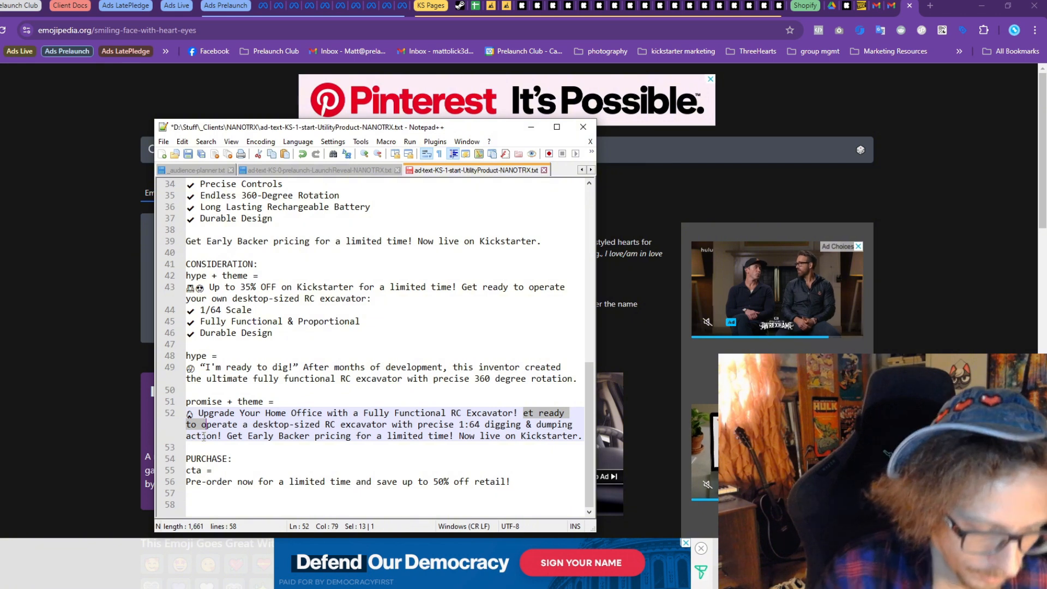
{"action": "type", "text": "O"}
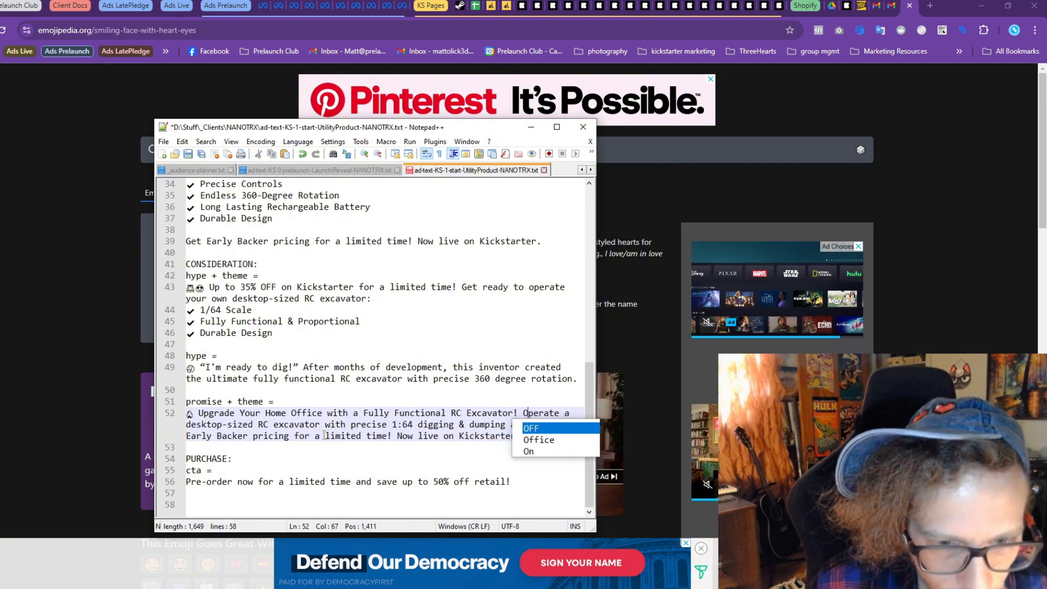
Replace "Home Office" with "Daily Grind" in the promise + theme paragraph's opening sentence
{"action": "double_click", "coordinate": [276, 414]}
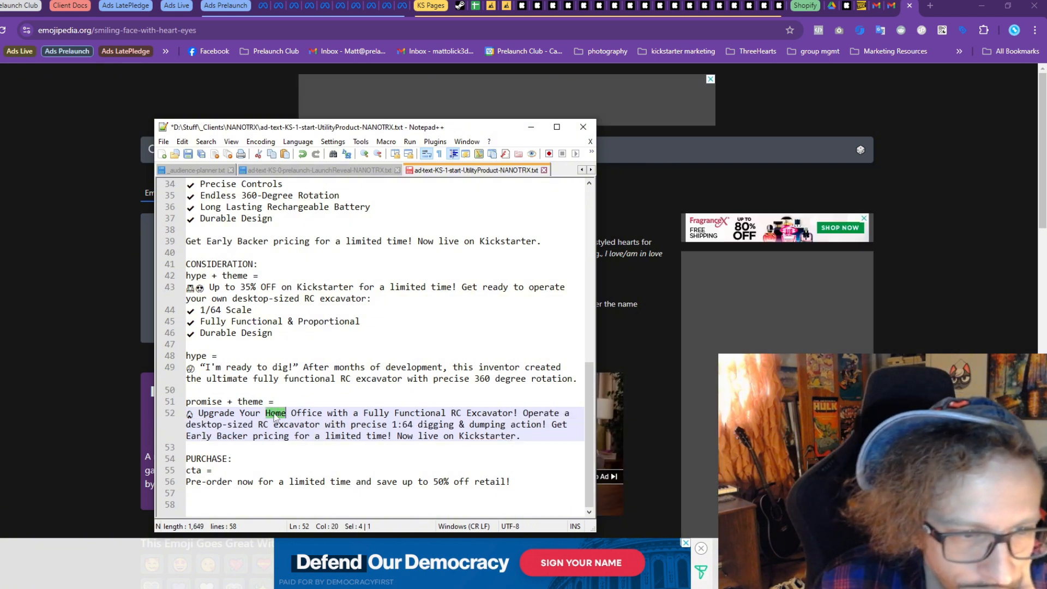
{"action": "key", "text": "Delete"}
{"action": "key", "text": "Delete"}
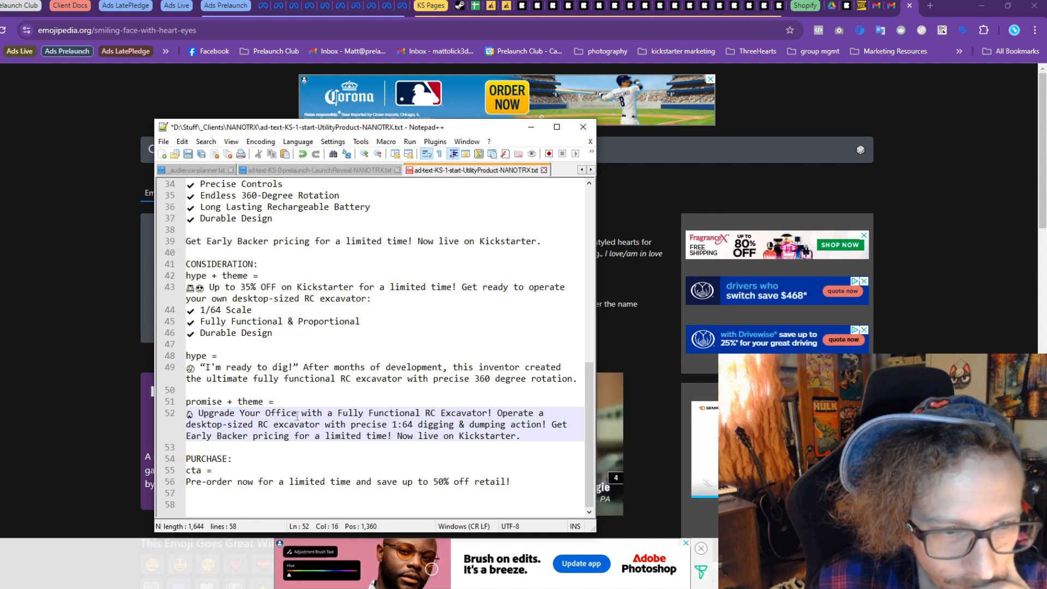
{"action": "double_click", "coordinate": [282, 414]}
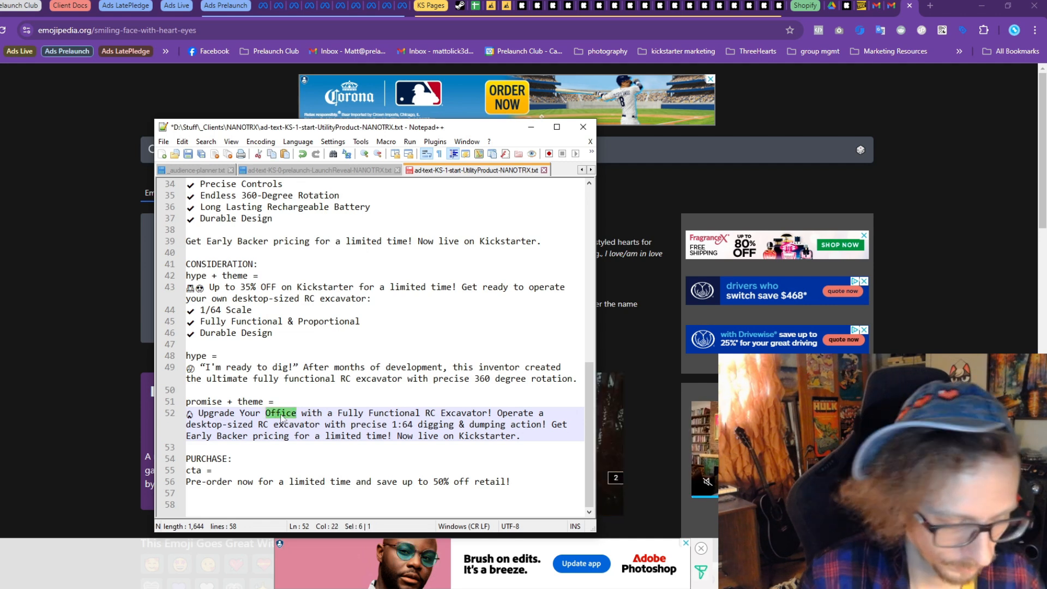
{"action": "type", "text": "Day"}
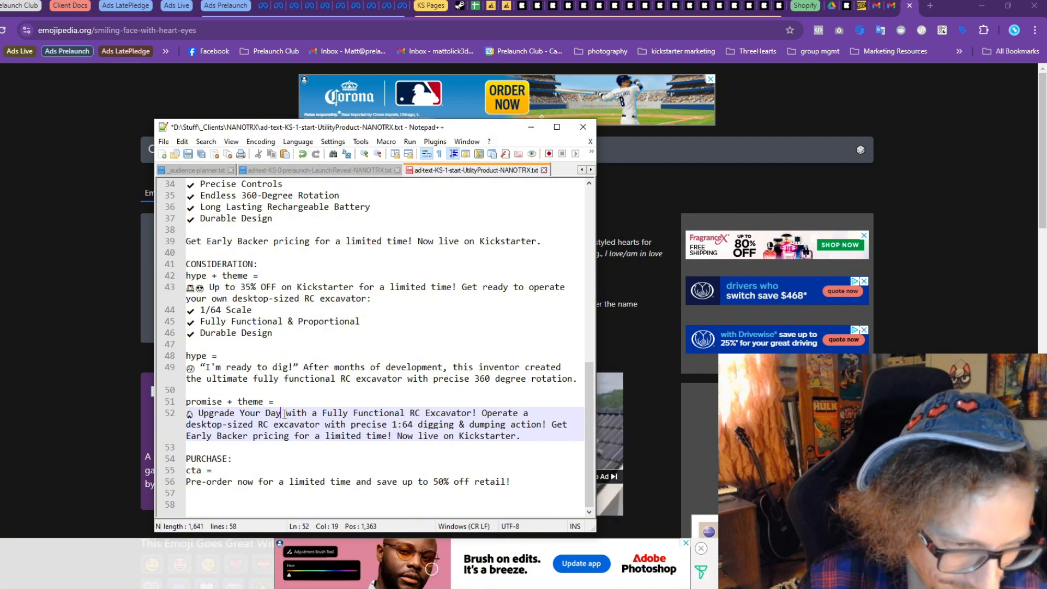
{"action": "type", "text": "ly Grind"}
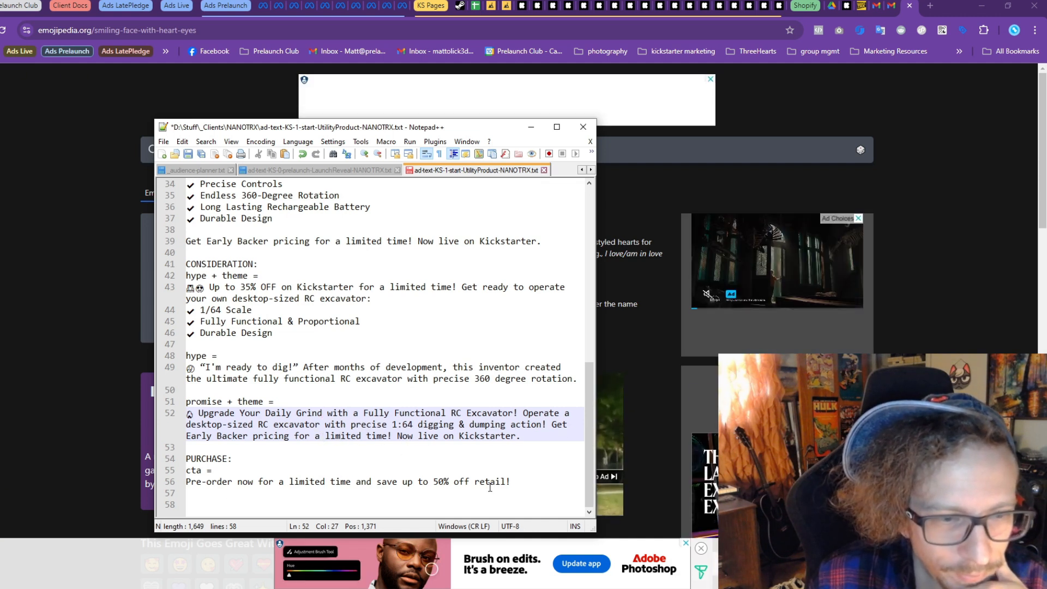
Set the discount in the primary text's Purchase CTA to 35% and go back to the start of the file
{"action": "double_click", "coordinate": [440, 482]}
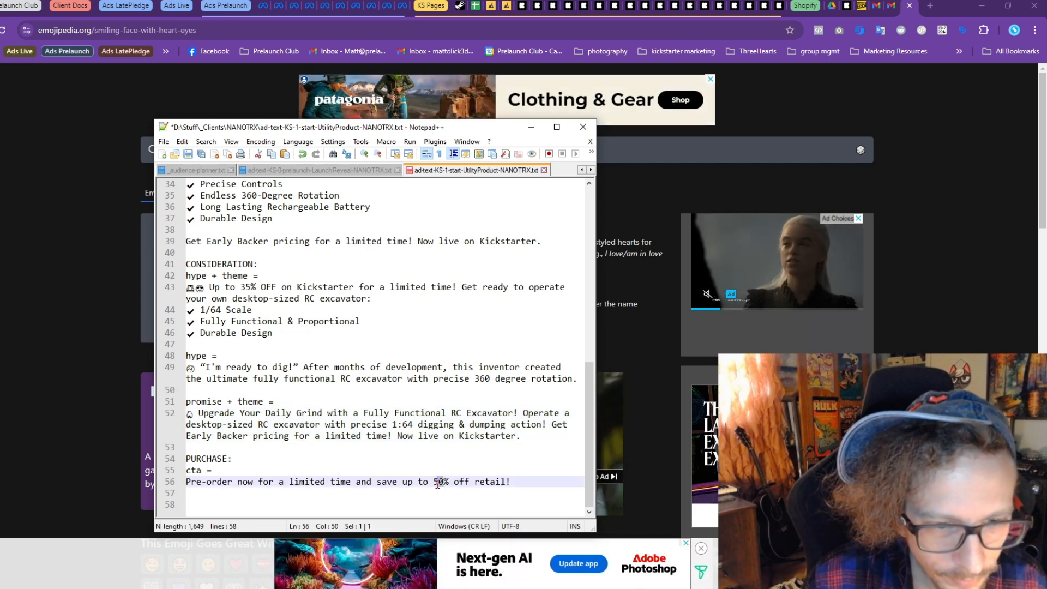
{"action": "type", "text": "35"}
{"action": "left_click", "coordinate": [435, 360]}
{"action": "scroll", "coordinate": [435, 360], "scroll_direction": "up", "scroll_amount": 3}
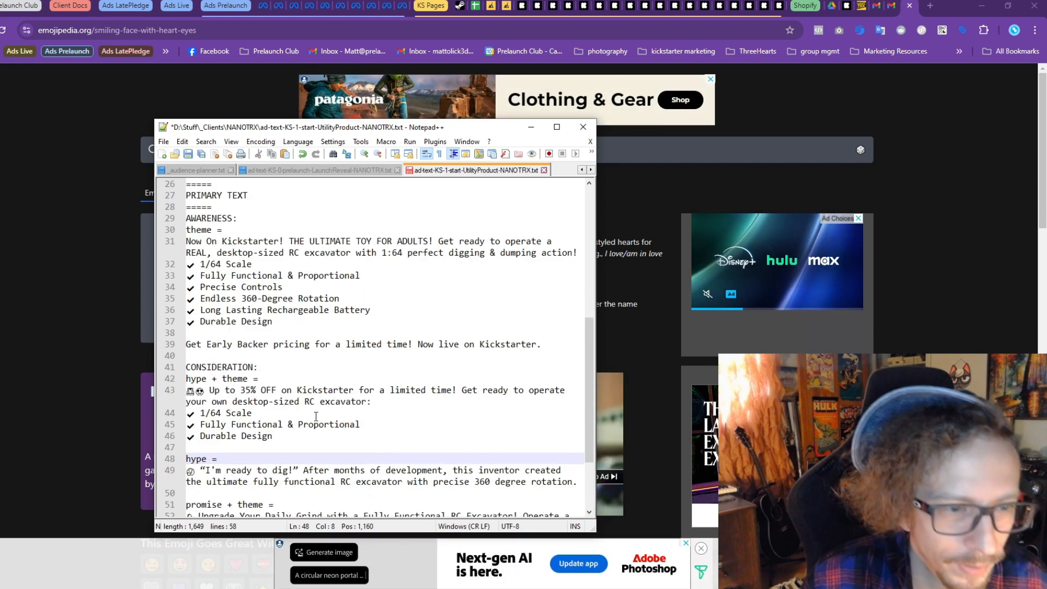
{"action": "scroll", "coordinate": [244, 321], "scroll_direction": "up", "scroll_amount": 3}
{"action": "scroll", "coordinate": [243, 320], "scroll_direction": "up", "scroll_amount": 6}
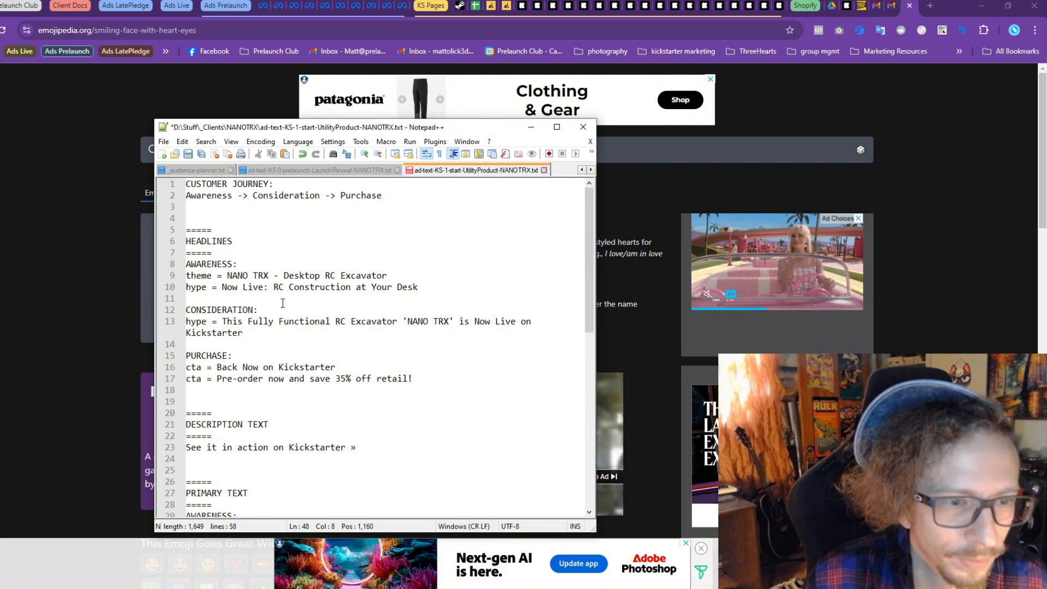
Switch to Ads Manager and add primary text options to the Video - Trailer-v4 ad until there are five
{"action": "left_click", "coordinate": [323, 6]}
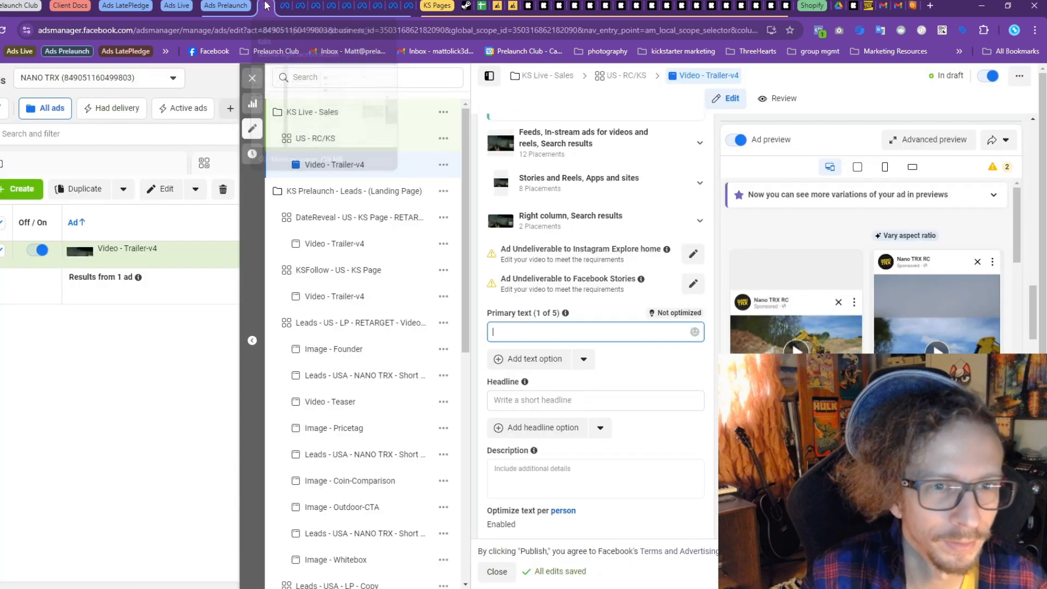
{"action": "key", "text": "alt+Tab"}
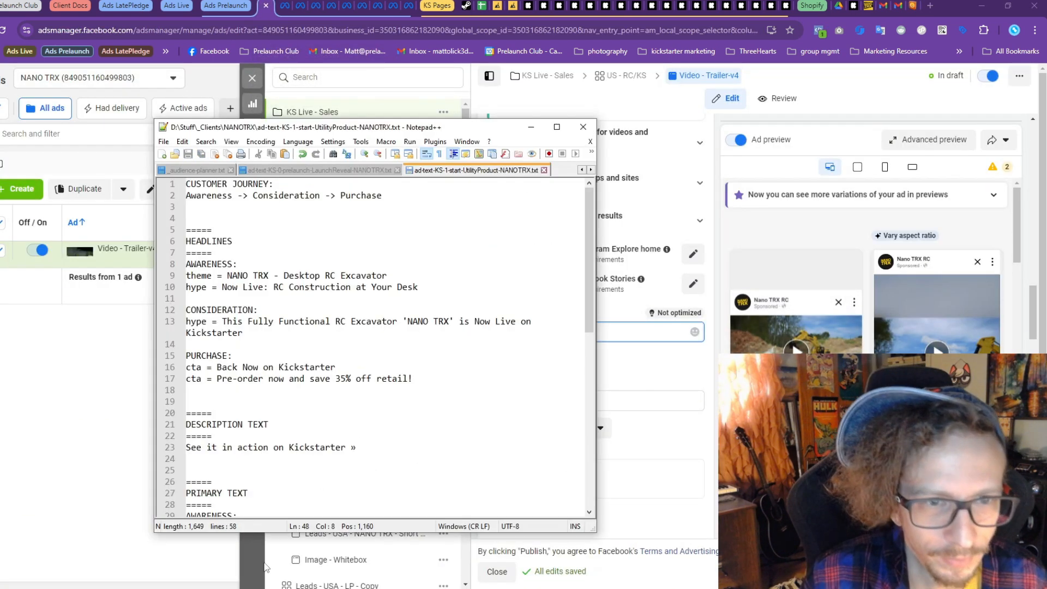
{"action": "left_click", "coordinate": [663, 380]}
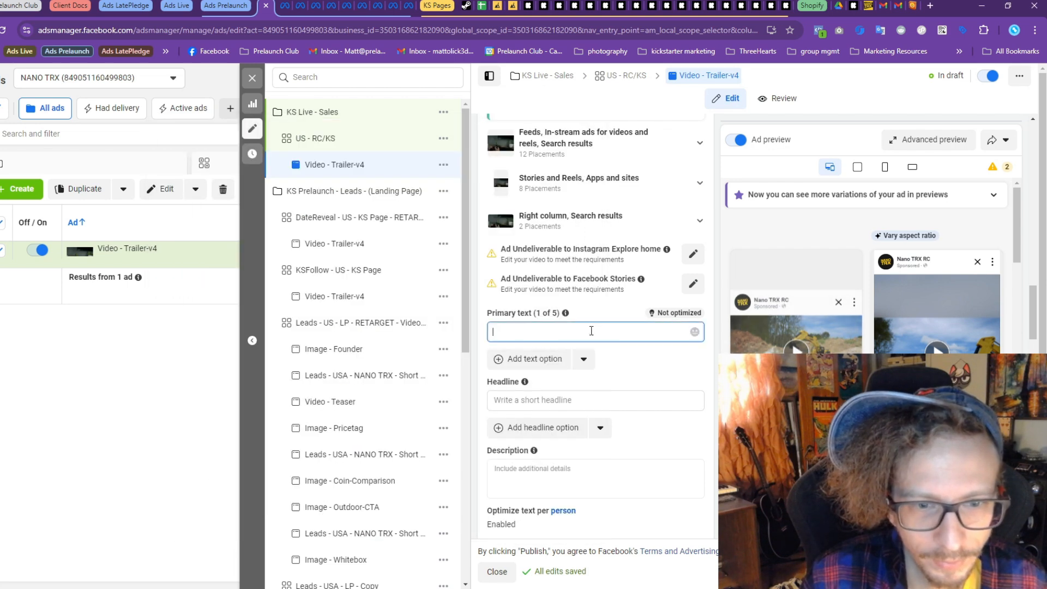
{"action": "left_click", "coordinate": [528, 359]}
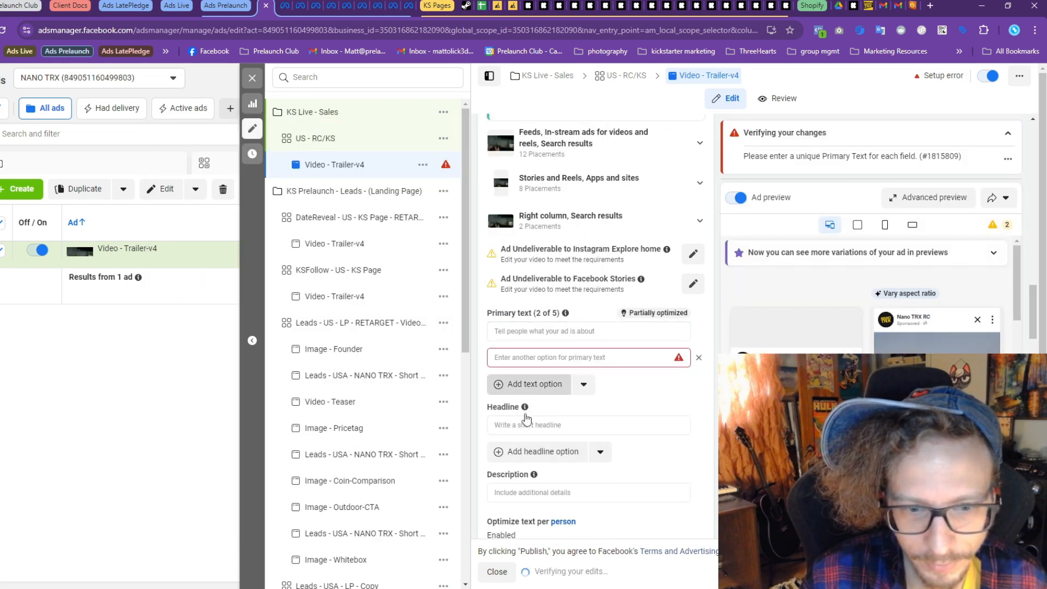
{"action": "left_click", "coordinate": [528, 384]}
{"action": "left_click", "coordinate": [542, 410]}
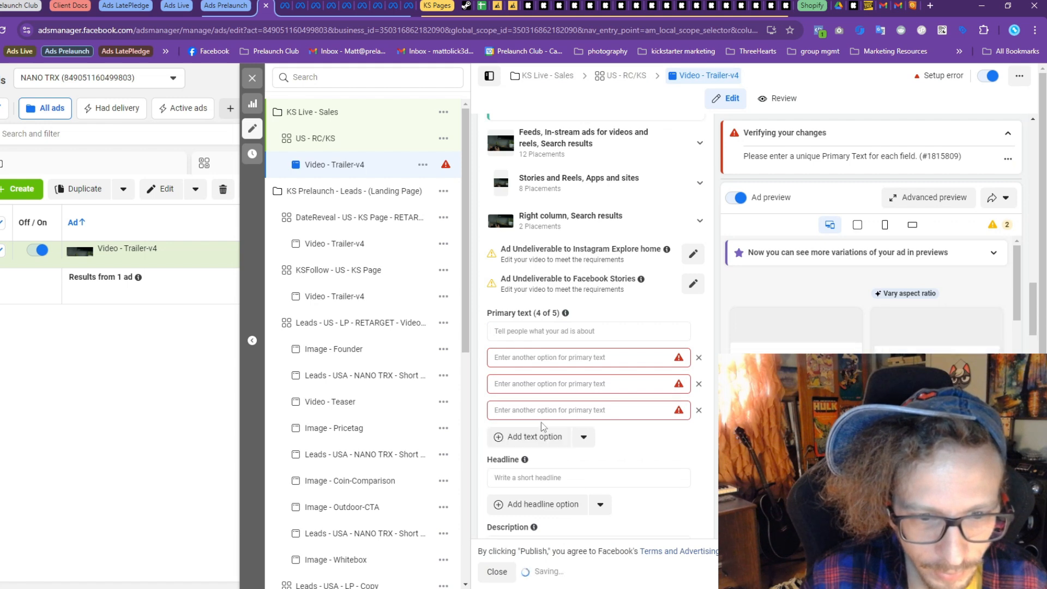
{"action": "left_click", "coordinate": [543, 436]}
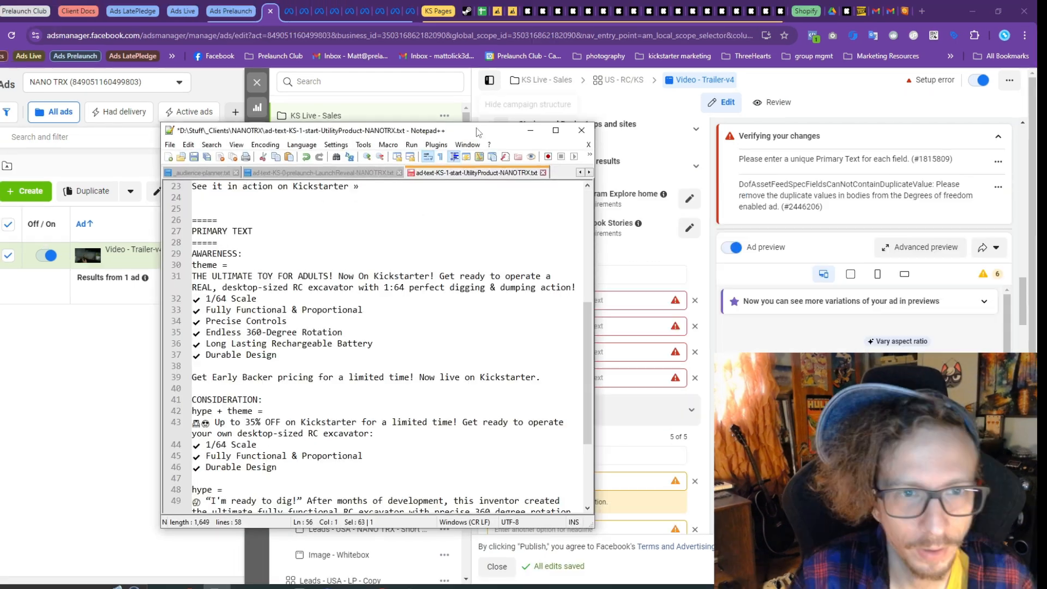
Copy the Awareness theme primary text from the Notepad++ file into the ad's first primary text field
{"action": "left_click_drag", "start_coordinate": [476, 132], "coordinate": [364, 127]}
{"action": "scroll", "coordinate": [250, 320], "scroll_direction": "down", "scroll_amount": 1}
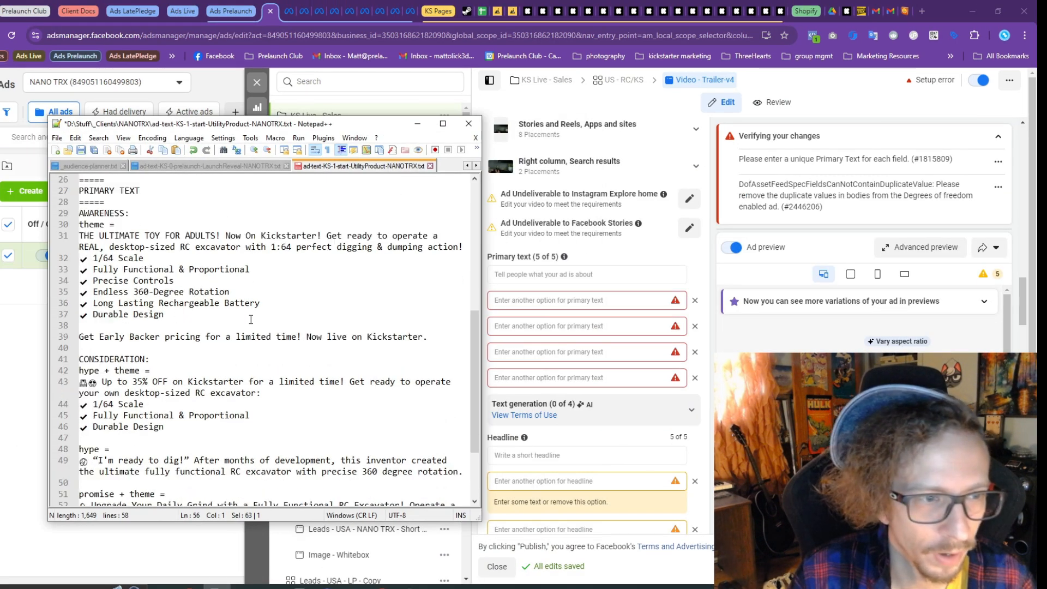
{"action": "scroll", "coordinate": [251, 320], "scroll_direction": "up", "scroll_amount": 1}
{"action": "left_click_drag", "start_coordinate": [456, 373], "coordinate": [79, 270]}
{"action": "key", "text": "ctrl+c"}
{"action": "left_click", "coordinate": [543, 286]}
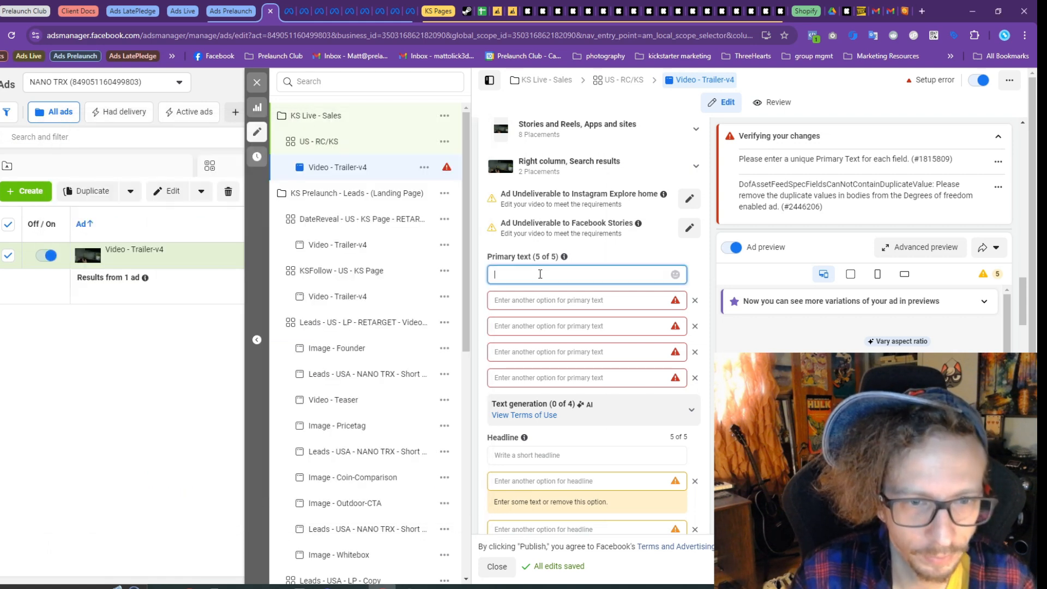
{"action": "key", "text": "ctrl+v"}
Copy the Consideration hype + theme text with its three checkmark lines into the second primary text option
{"action": "left_click", "coordinate": [217, 587]}
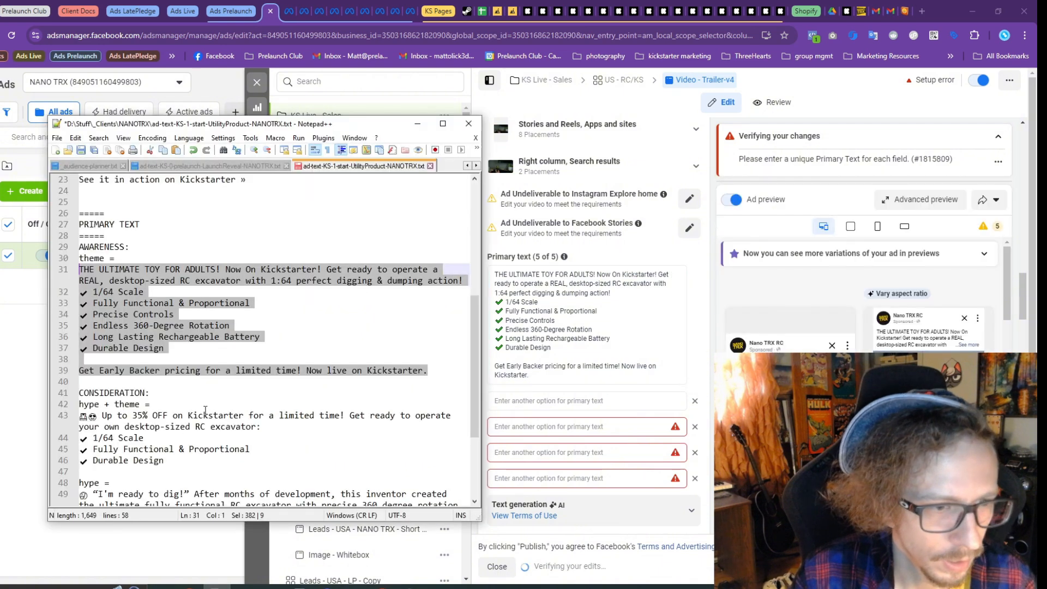
{"action": "left_click_drag", "start_coordinate": [214, 465], "coordinate": [57, 411]}
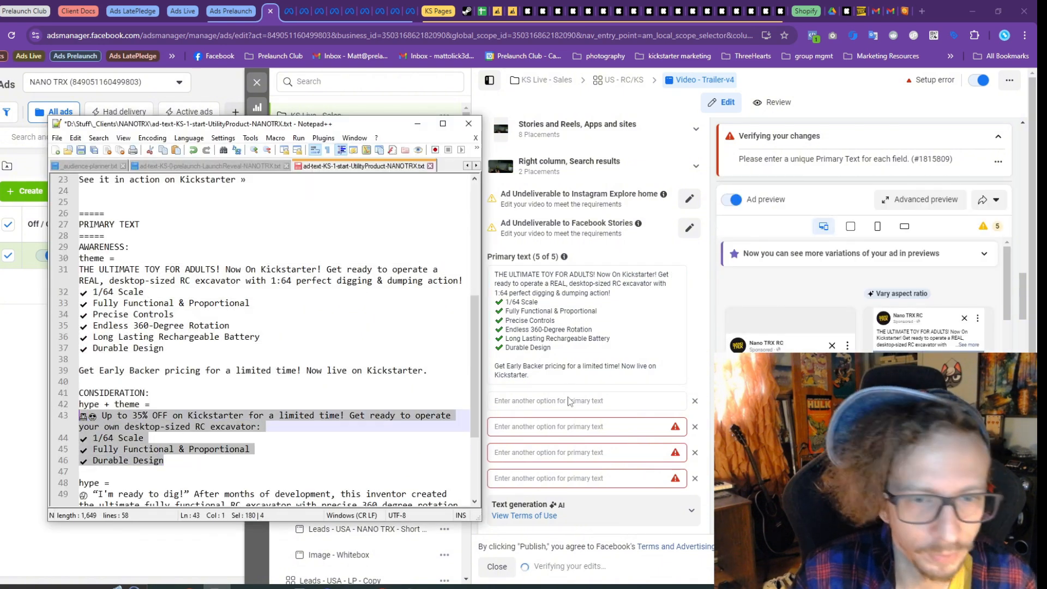
{"action": "left_click", "coordinate": [542, 401]}
{"action": "left_click", "coordinate": [533, 402]}
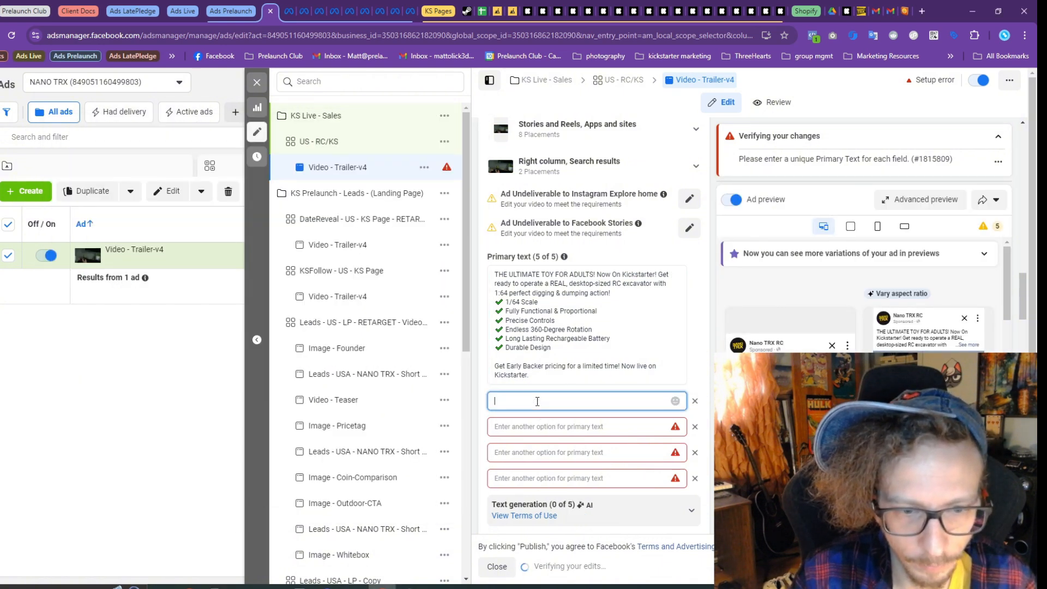
{"action": "type", "text": "🚨😍 Up to 35% OFF on Kickstarter for a limited time! Get ready to operate your own desktop-sized RC excavator: ✔ 1/64 Scale ✔ Fully Functional & Proportional ✔ Durable Design"}
Copy the Consideration hype text starting "I'm ready to dig!" with its emoji into the third primary text option
{"action": "key", "text": "alt+Tab"}
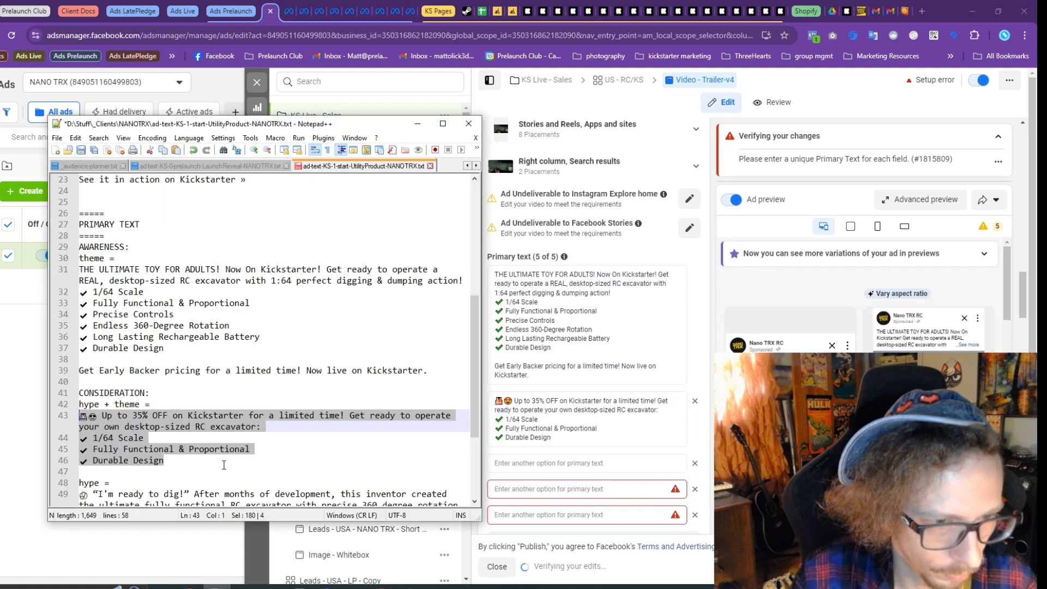
{"action": "left_click_drag", "start_coordinate": [464, 404], "coordinate": [63, 393]}
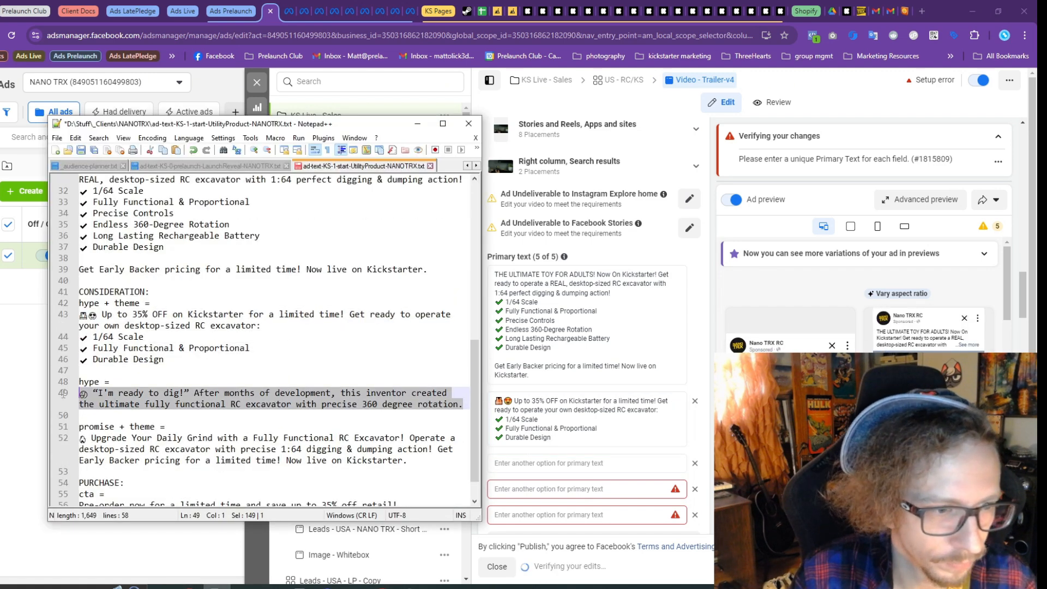
{"action": "key", "text": "ctrl+c"}
{"action": "left_click", "coordinate": [553, 463]}
{"action": "key", "text": "ctrl+v"}
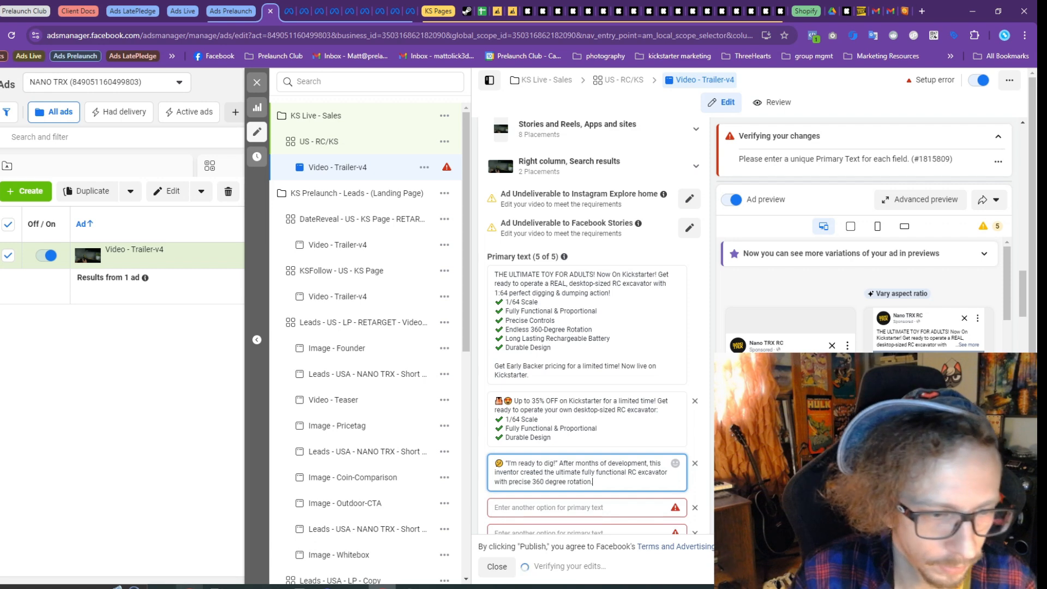
Copy the promise + theme paragraph starting "Upgrade Your Daily Grind" with its emoji into the fourth primary text option
{"action": "key", "text": "alt+Tab"}
{"action": "scroll", "coordinate": [273, 354], "scroll_direction": "down", "scroll_amount": 1}
{"action": "left_click_drag", "start_coordinate": [408, 427], "coordinate": [81, 406]}
{"action": "scroll", "coordinate": [544, 400], "scroll_direction": "down", "scroll_amount": 2}
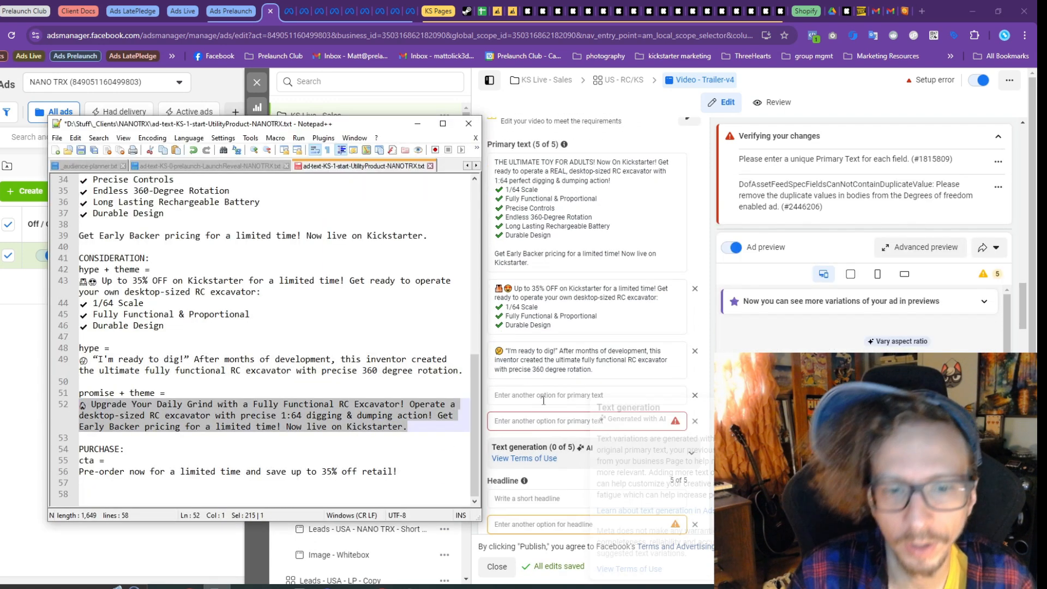
{"action": "key", "text": "ctrl+c"}
{"action": "left_click", "coordinate": [544, 400]}
{"action": "key", "text": "ctrl+v"}
Copy the Purchase CTA "Pre-order now for a limited time and save up to 35% off retail!" into the fifth primary text option
{"action": "key", "text": "alt+Tab"}
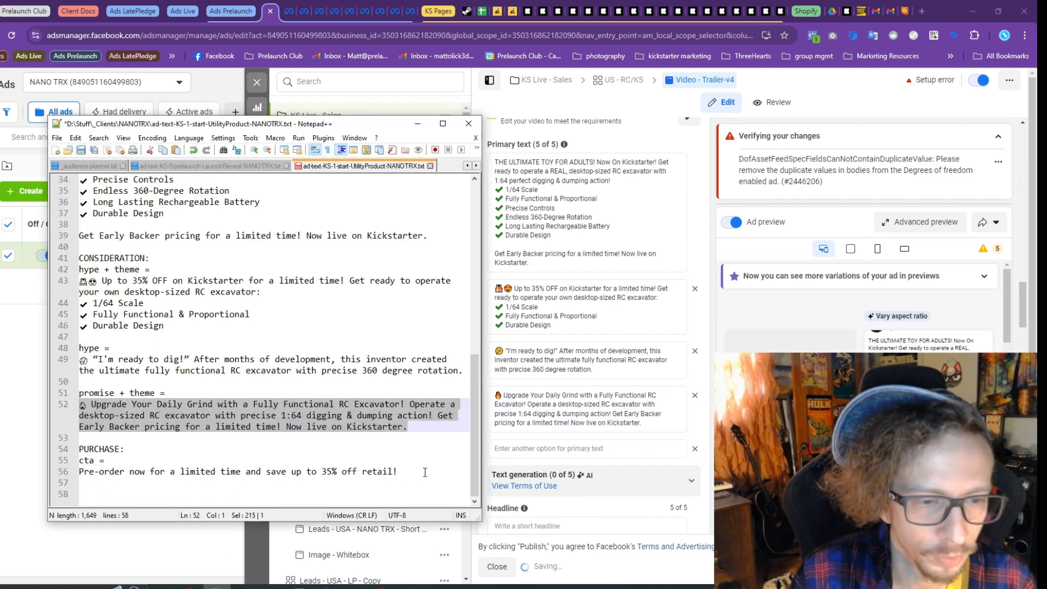
{"action": "left_click_drag", "start_coordinate": [425, 472], "coordinate": [66, 463]}
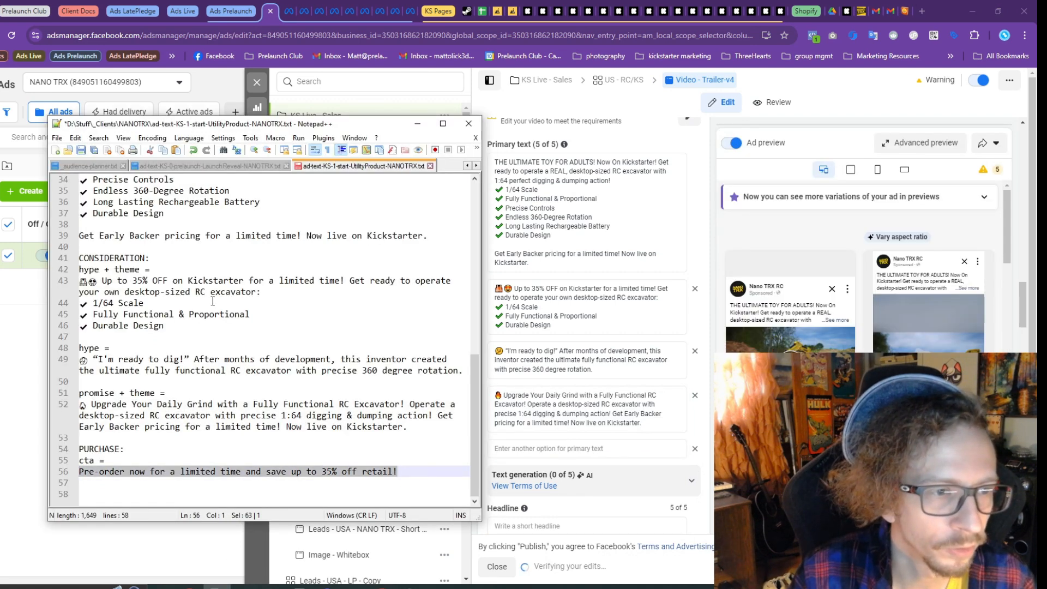
{"action": "scroll", "coordinate": [252, 380], "scroll_direction": "up", "scroll_amount": 5}
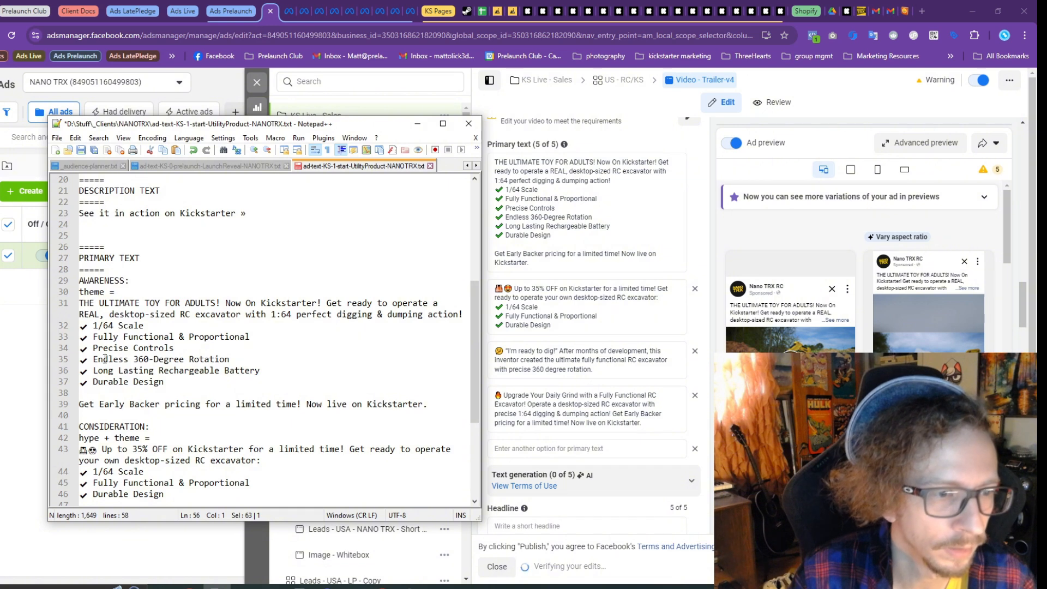
{"action": "scroll", "coordinate": [256, 336], "scroll_direction": "up", "scroll_amount": 5}
{"action": "scroll", "coordinate": [256, 337], "scroll_direction": "down", "scroll_amount": 3}
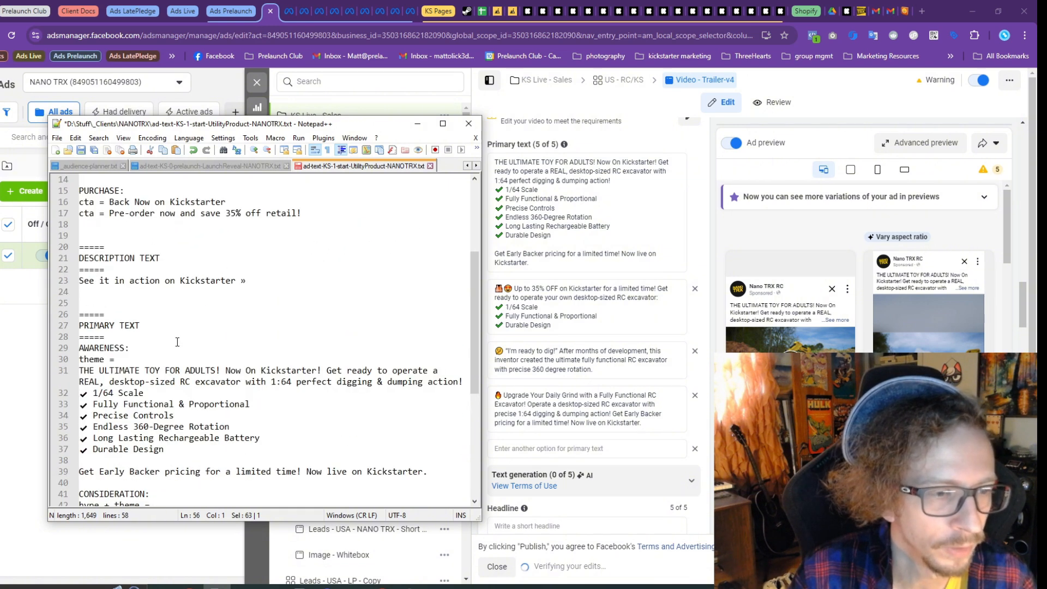
{"action": "left_click", "coordinate": [583, 451]}
{"action": "key", "text": "ctrl+v"}
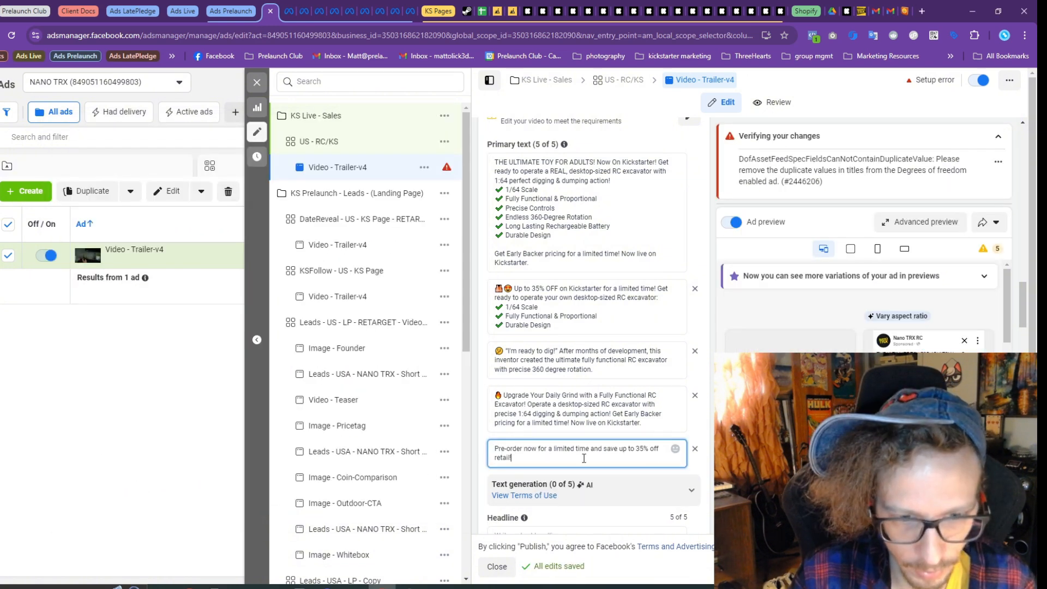
Copy the Awareness theme headline "NANO TRX - Desktop RC Excavator" from the ad text file into the ad's first headline option
{"action": "scroll", "coordinate": [596, 462], "scroll_direction": "down", "scroll_amount": 4}
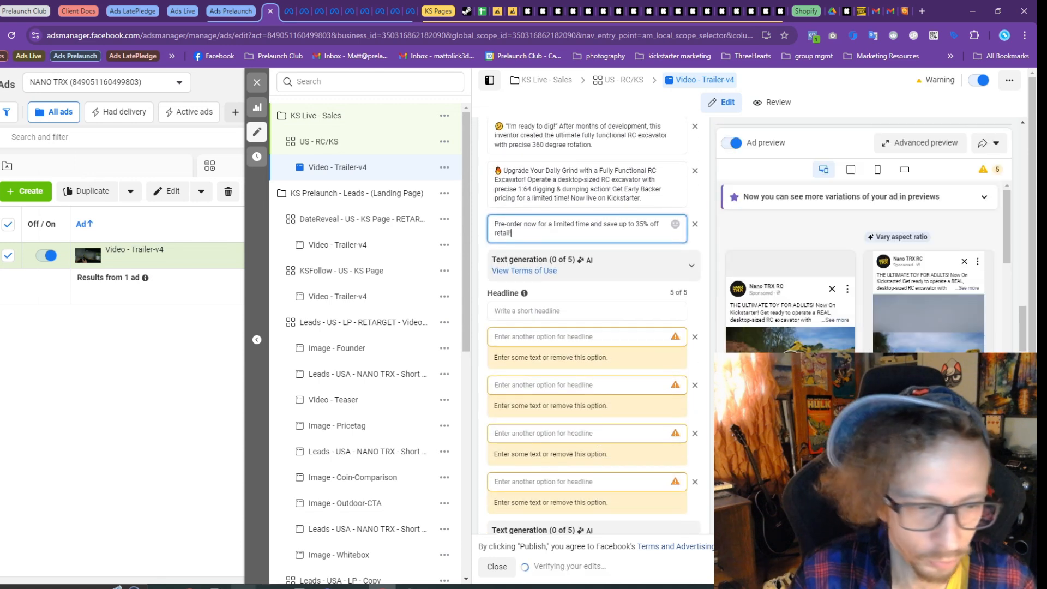
{"action": "key", "text": "alt+Tab"}
{"action": "scroll", "coordinate": [233, 379], "scroll_direction": "down", "scroll_amount": 7}
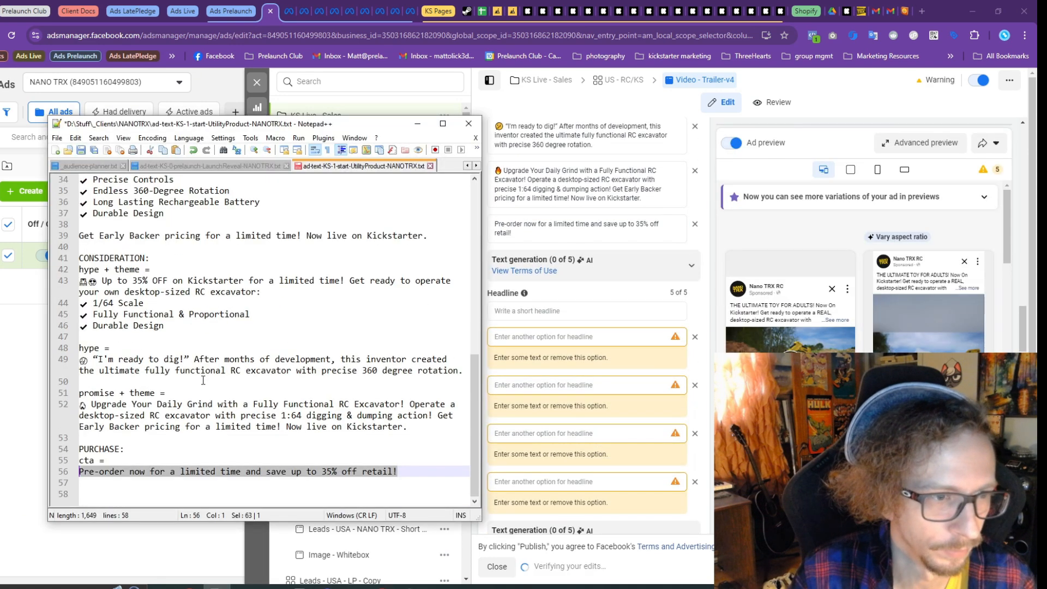
{"action": "scroll", "coordinate": [203, 378], "scroll_direction": "up", "scroll_amount": 5}
{"action": "scroll", "coordinate": [113, 420], "scroll_direction": "up", "scroll_amount": 4}
{"action": "scroll", "coordinate": [199, 299], "scroll_direction": "up", "scroll_amount": 3}
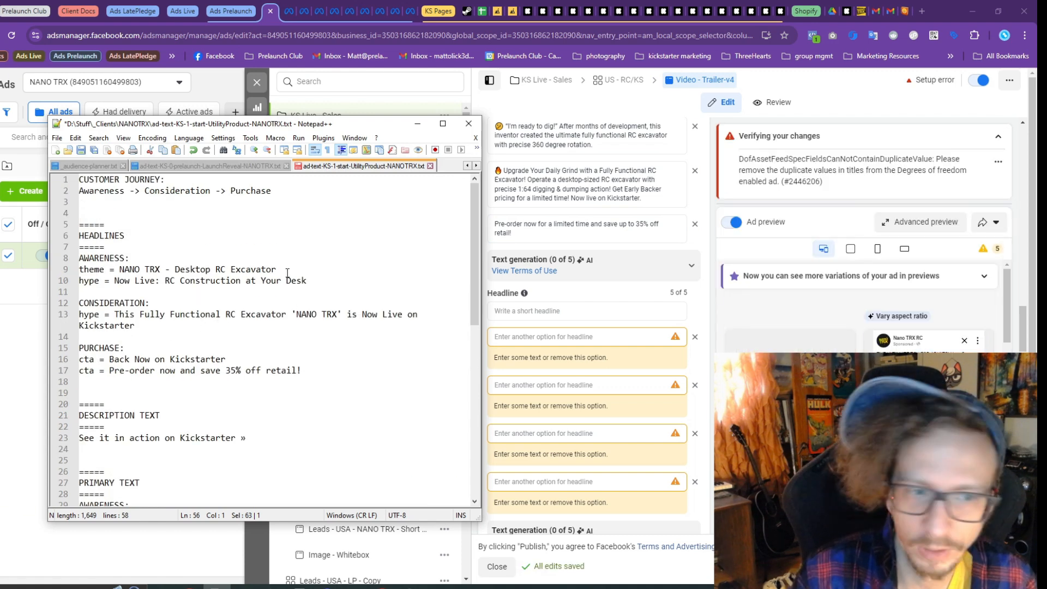
{"action": "left_click_drag", "start_coordinate": [281, 269], "coordinate": [122, 269]}
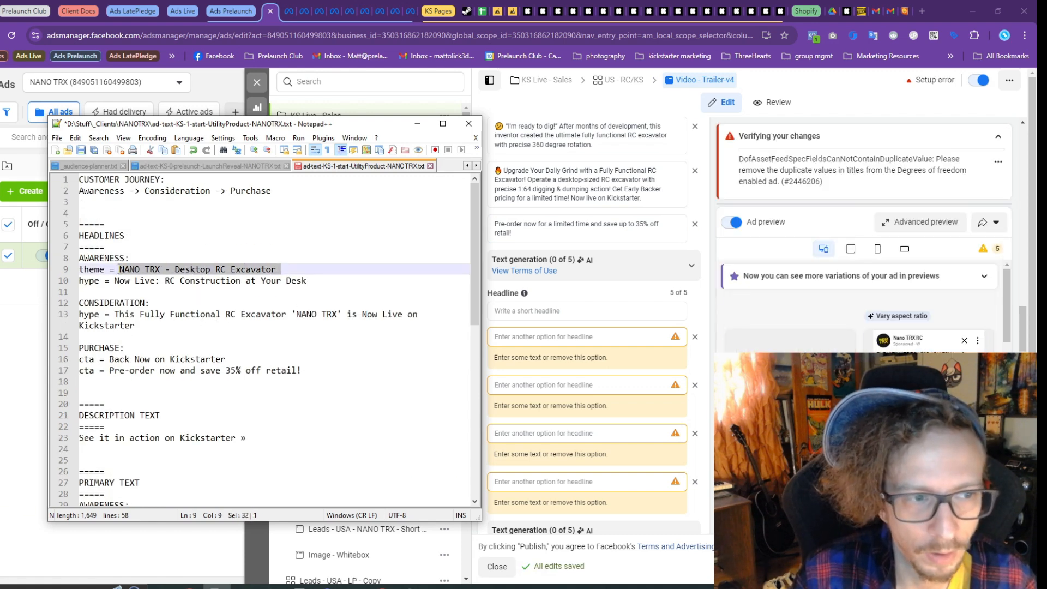
{"action": "left_click", "coordinate": [538, 311]}
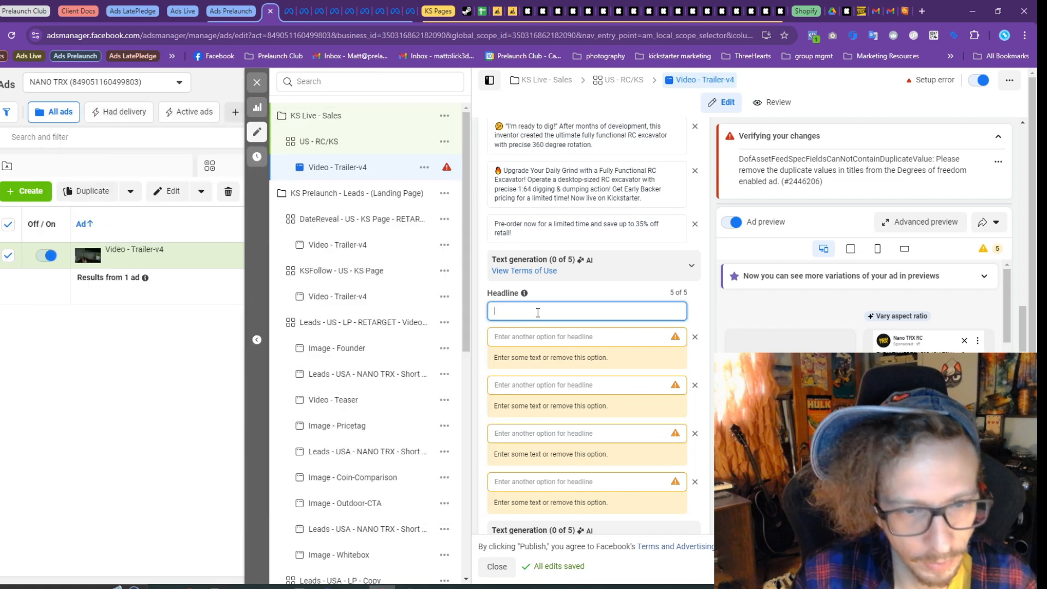
{"action": "key", "text": "ctrl+v"}
Copy the Awareness hype headline "Now Live: RC Construction at Your Desk" into the second headline option
{"action": "key", "text": "alt+Tab"}
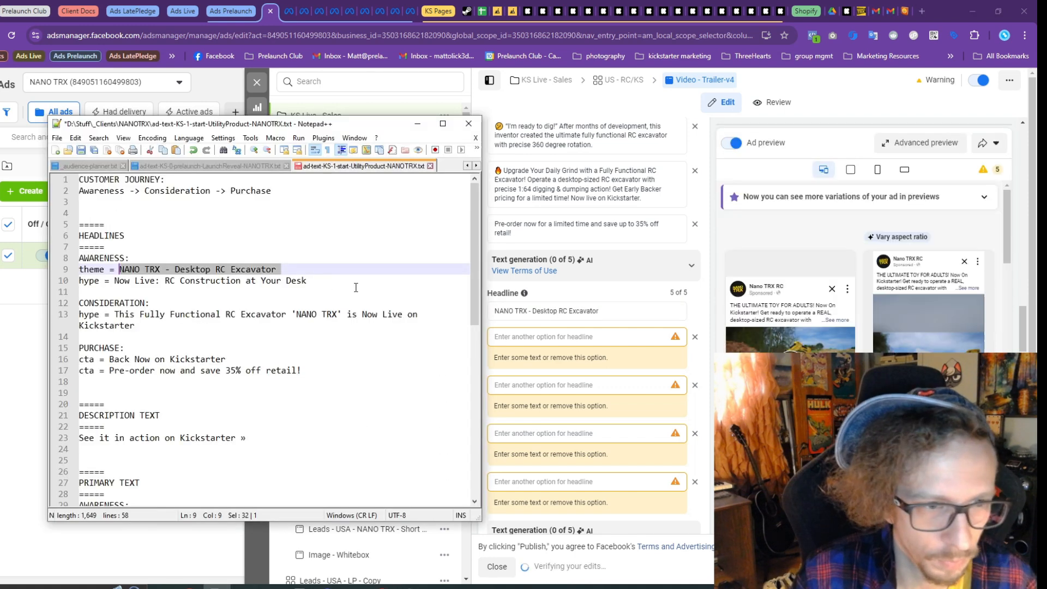
{"action": "left_click_drag", "start_coordinate": [307, 281], "coordinate": [117, 281]}
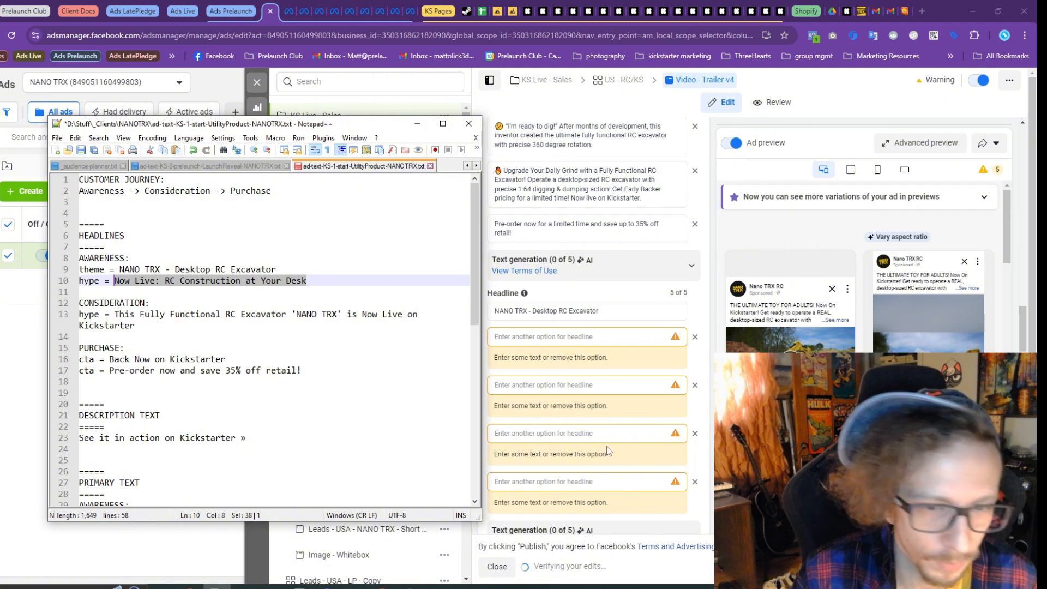
{"action": "left_click", "coordinate": [550, 338]}
{"action": "key", "text": "ctrl+v"}
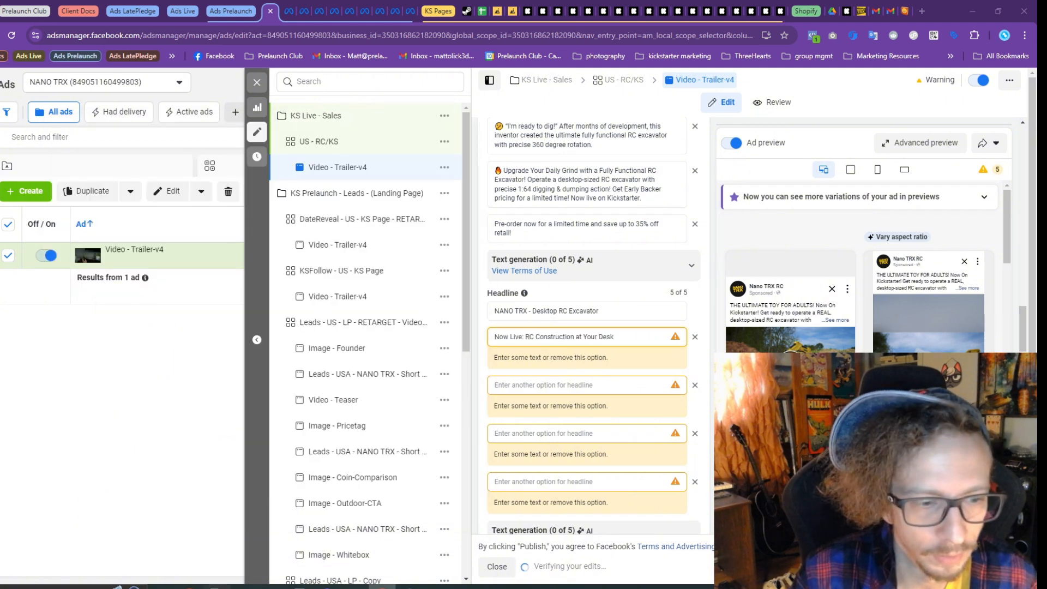
Copy the Consideration hype headline "This Fully Functional RC Excavator 'NANO TRX' is Now Live on Kickstarter" into the third headline option
{"action": "key", "text": "alt+Tab"}
{"action": "left_click_drag", "start_coordinate": [431, 326], "coordinate": [114, 315]}
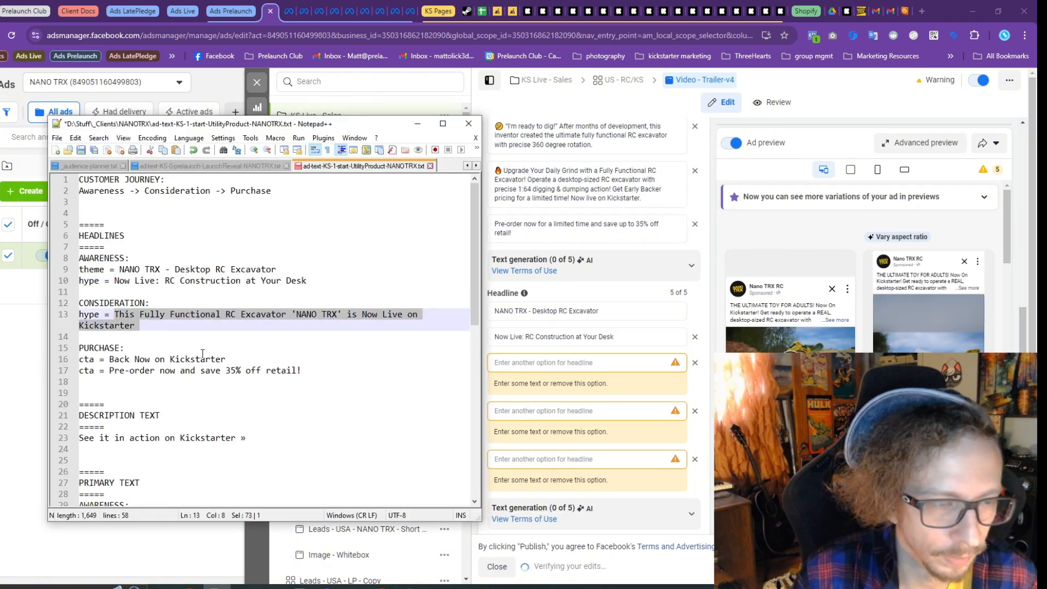
{"action": "scroll", "coordinate": [202, 354], "scroll_direction": "down", "scroll_amount": 7}
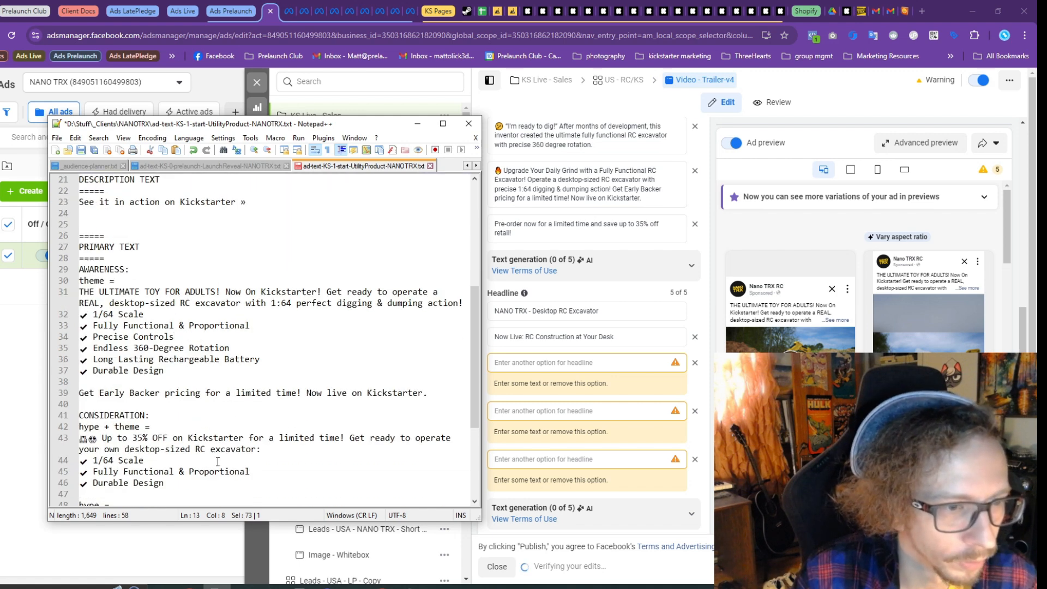
{"action": "scroll", "coordinate": [218, 461], "scroll_direction": "down", "scroll_amount": 4}
{"action": "scroll", "coordinate": [178, 262], "scroll_direction": "up", "scroll_amount": 9}
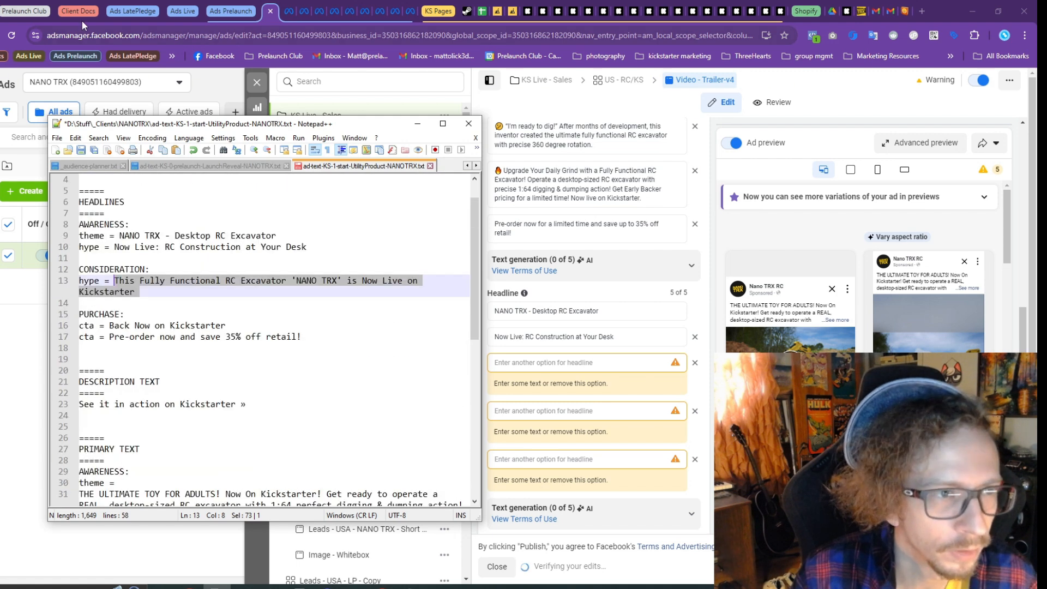
{"action": "key", "text": "alt+Tab"}
{"action": "key", "text": "ctrl+v"}
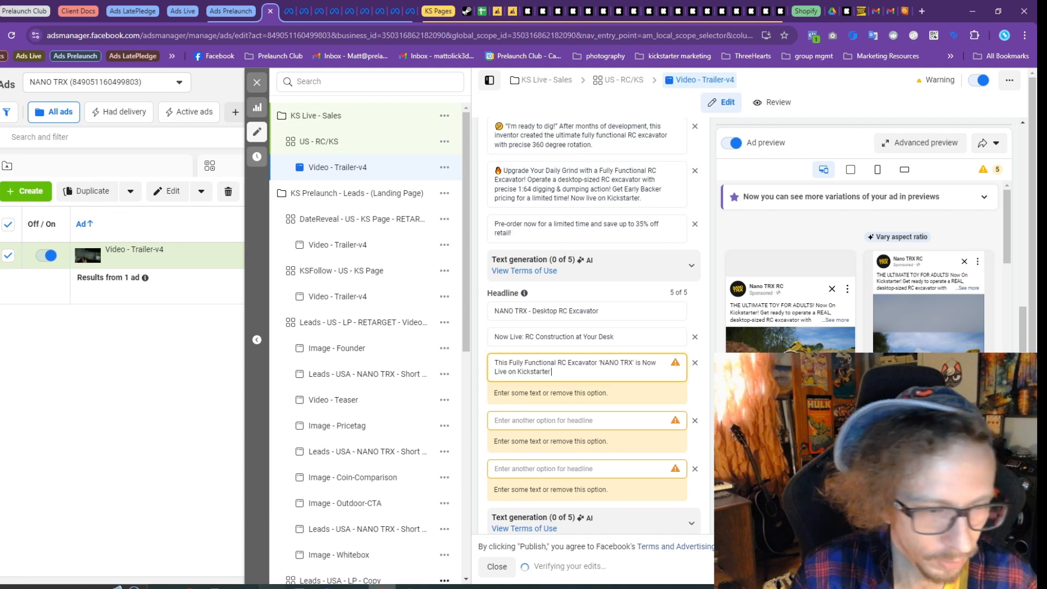
Copy the Purchase CTA headline "Back Now on Kickstarter" into the fourth headline option
{"action": "key", "text": "alt+Tab"}
{"action": "left_click_drag", "start_coordinate": [226, 325], "coordinate": [109, 321]}
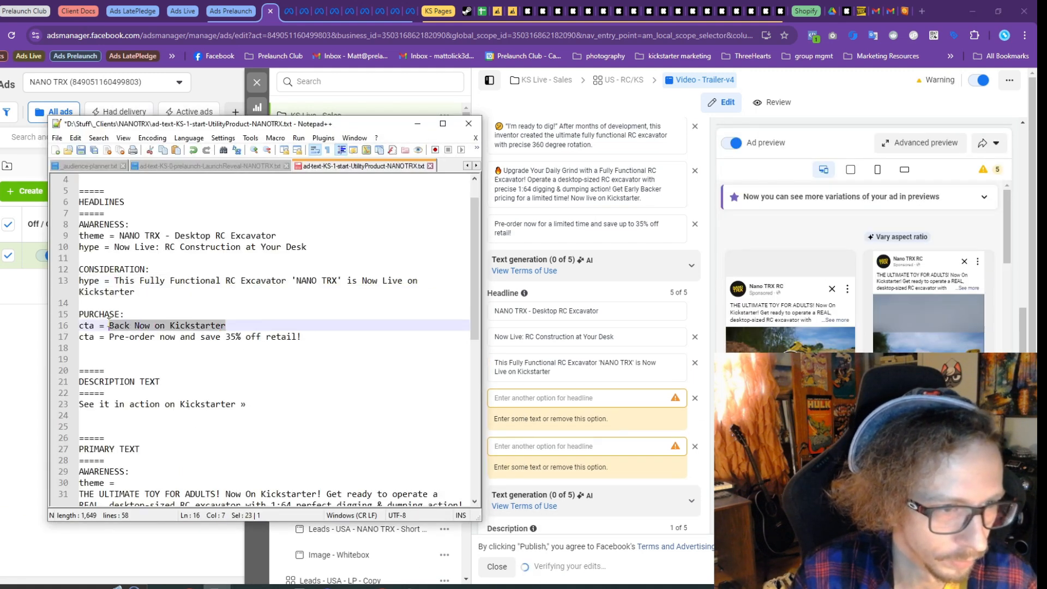
{"action": "left_click", "coordinate": [559, 399]}
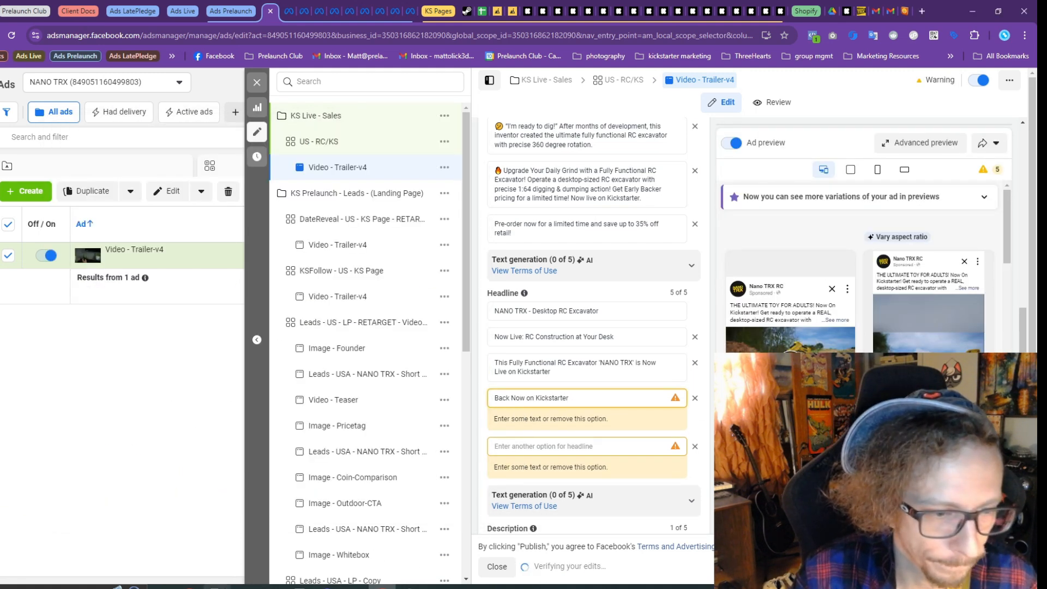
Copy the Purchase CTA headline "Pre-order now and save 35% off retail!" into the fifth headline option
{"action": "key", "text": "alt+Tab"}
{"action": "left_click_drag", "start_coordinate": [300, 337], "coordinate": [113, 337]}
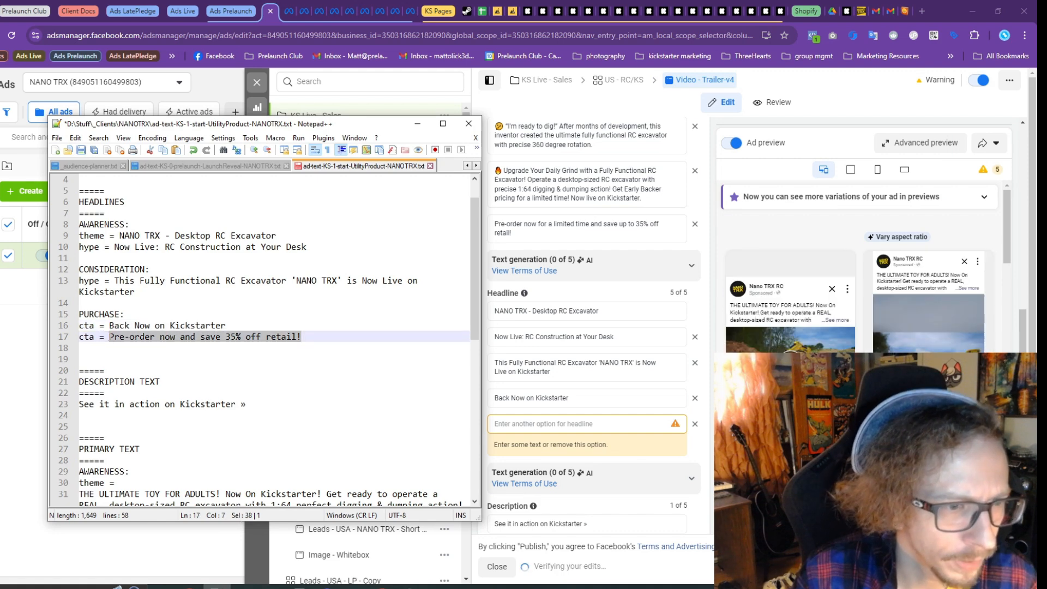
{"action": "left_click", "coordinate": [507, 427]}
{"action": "key", "text": "ctrl+v"}
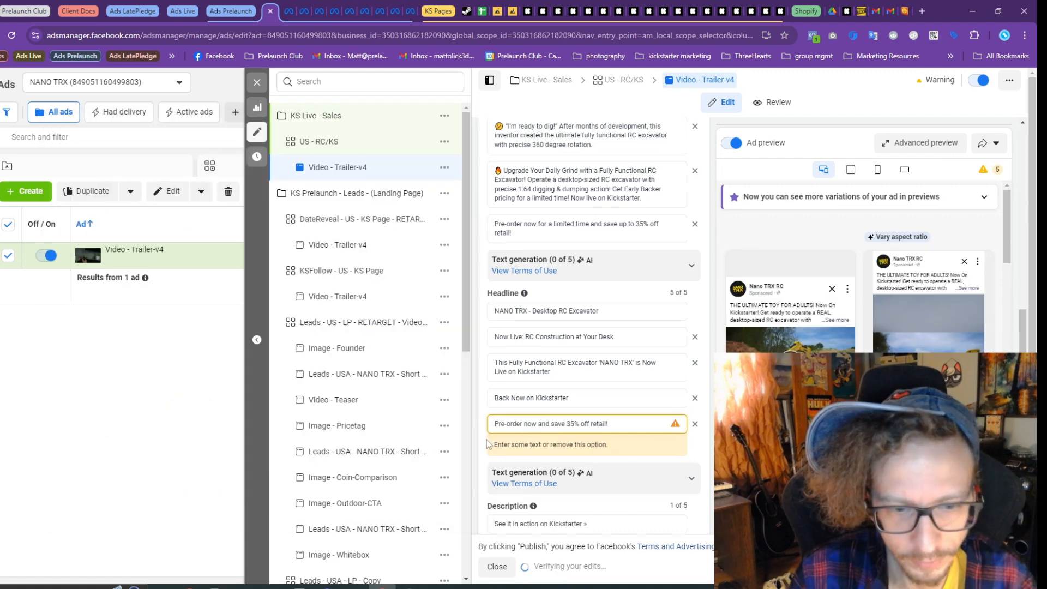
Review the ad's primary texts, headlines, description, call to action choices, promo code, Advantage+ creative and destination settings
{"action": "scroll", "coordinate": [486, 439], "scroll_direction": "down", "scroll_amount": 3}
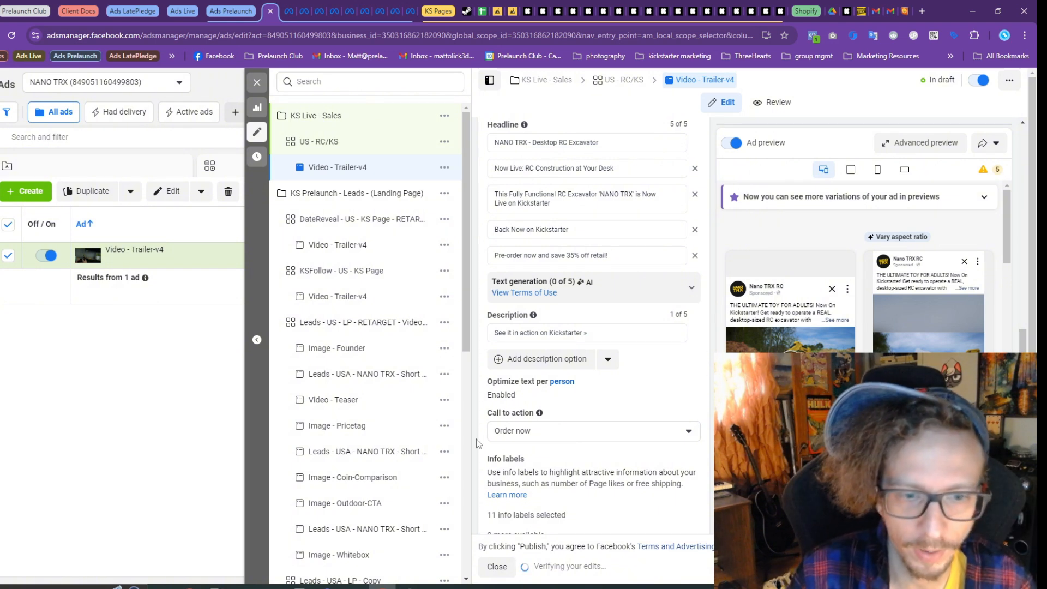
{"action": "scroll", "coordinate": [476, 440], "scroll_direction": "down", "scroll_amount": 10}
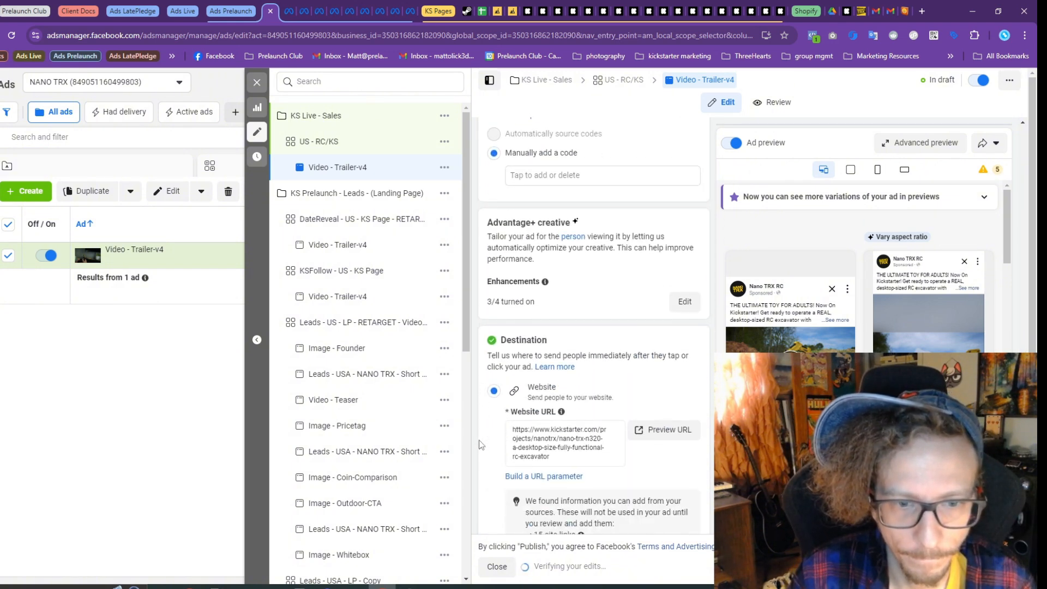
{"action": "scroll", "coordinate": [479, 442], "scroll_direction": "down", "scroll_amount": 2}
{"action": "scroll", "coordinate": [480, 444], "scroll_direction": "up", "scroll_amount": 15}
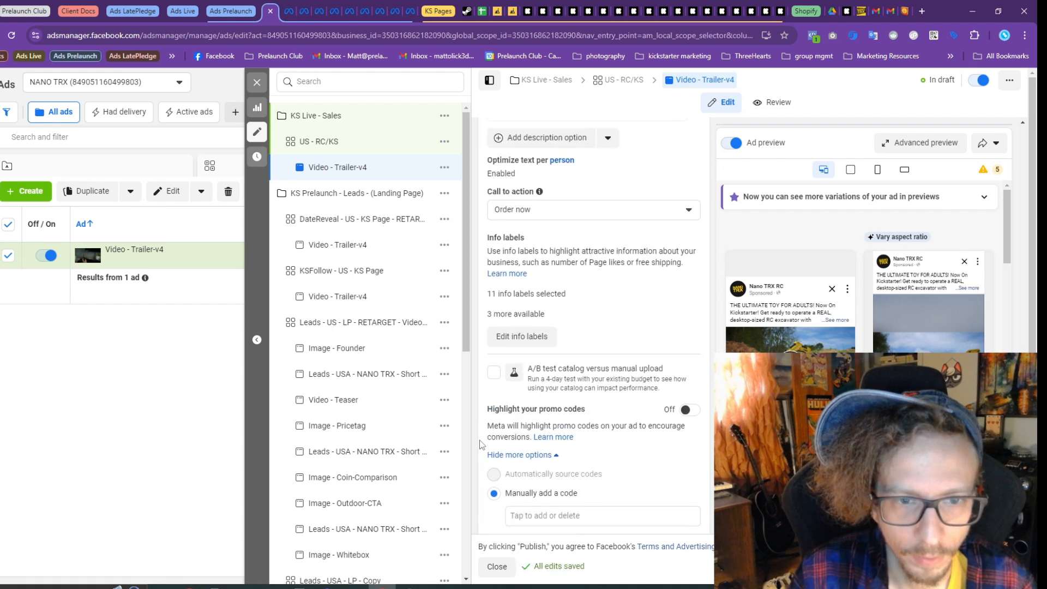
{"action": "scroll", "coordinate": [480, 445], "scroll_direction": "up", "scroll_amount": 2}
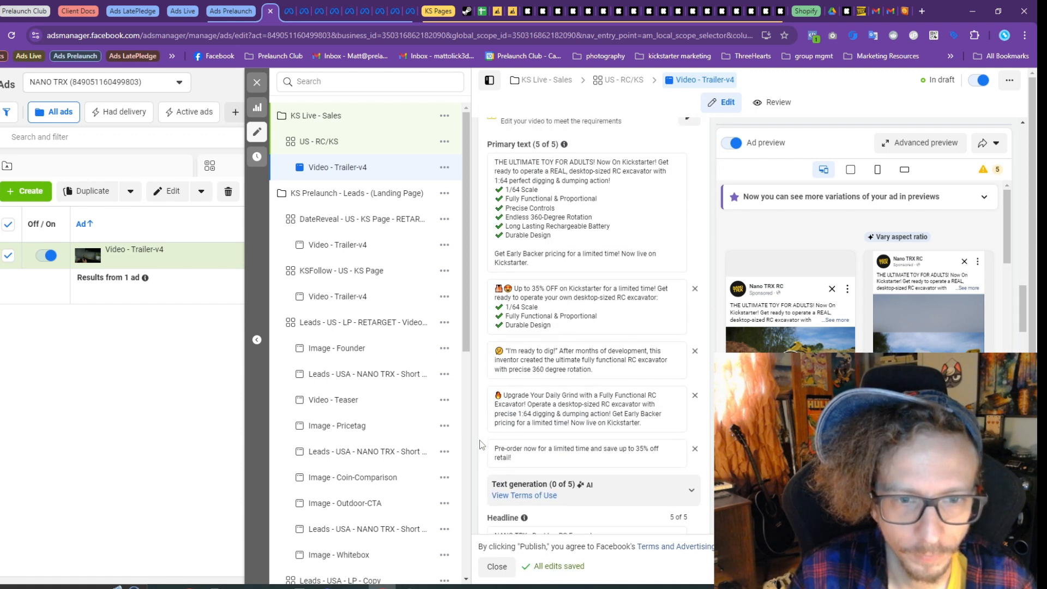
{"action": "scroll", "coordinate": [480, 445], "scroll_direction": "down", "scroll_amount": 5}
{"action": "scroll", "coordinate": [497, 468], "scroll_direction": "down", "scroll_amount": 7}
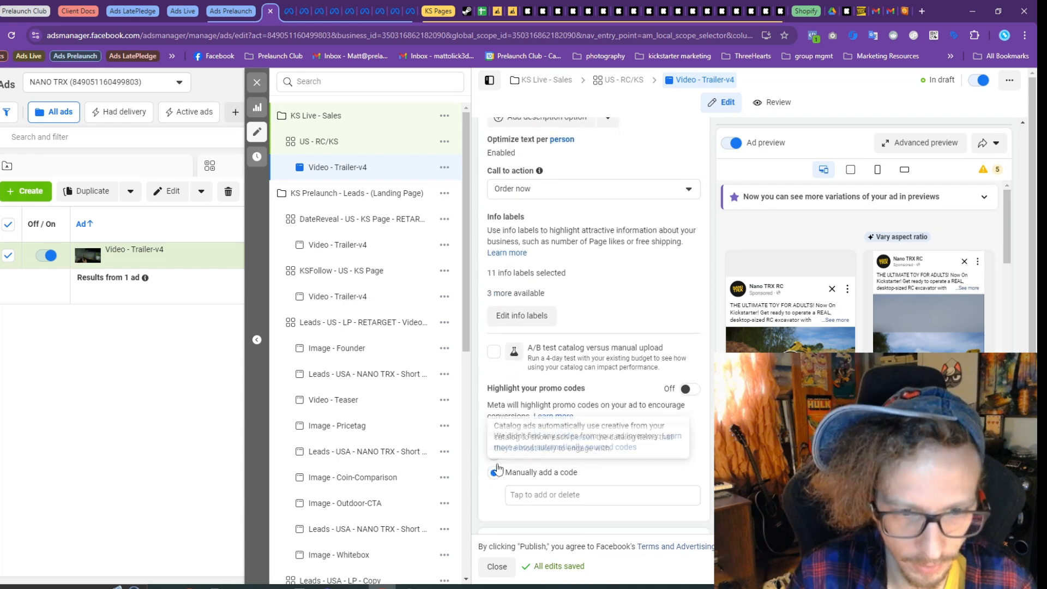
{"action": "scroll", "coordinate": [578, 328], "scroll_direction": "up", "scroll_amount": 5}
{"action": "left_click", "coordinate": [581, 326]}
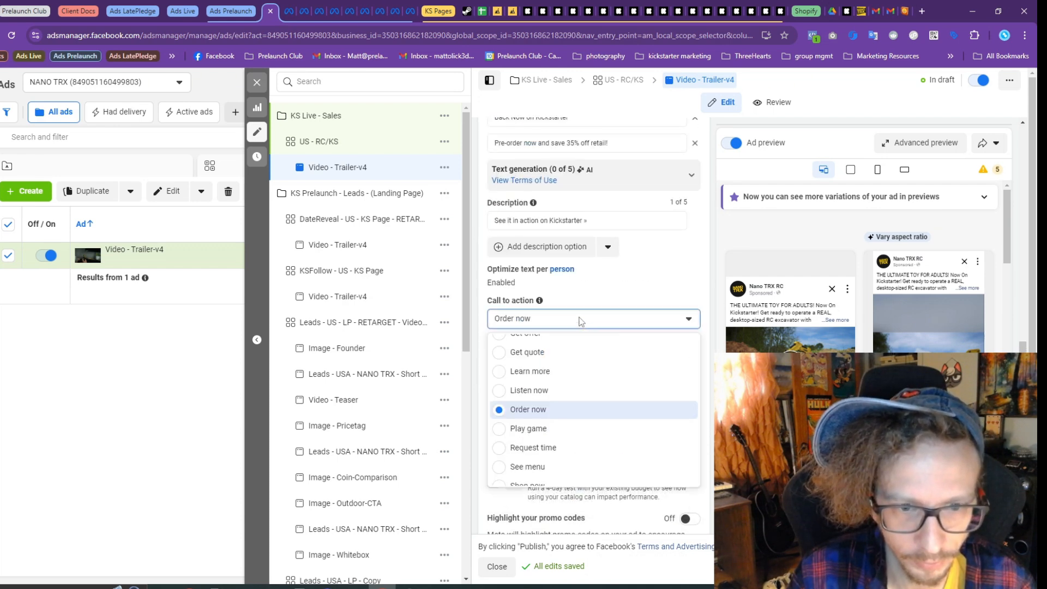
{"action": "left_click", "coordinate": [568, 320]}
{"action": "scroll", "coordinate": [611, 378], "scroll_direction": "down", "scroll_amount": 5}
{"action": "scroll", "coordinate": [612, 381], "scroll_direction": "down", "scroll_amount": 3}
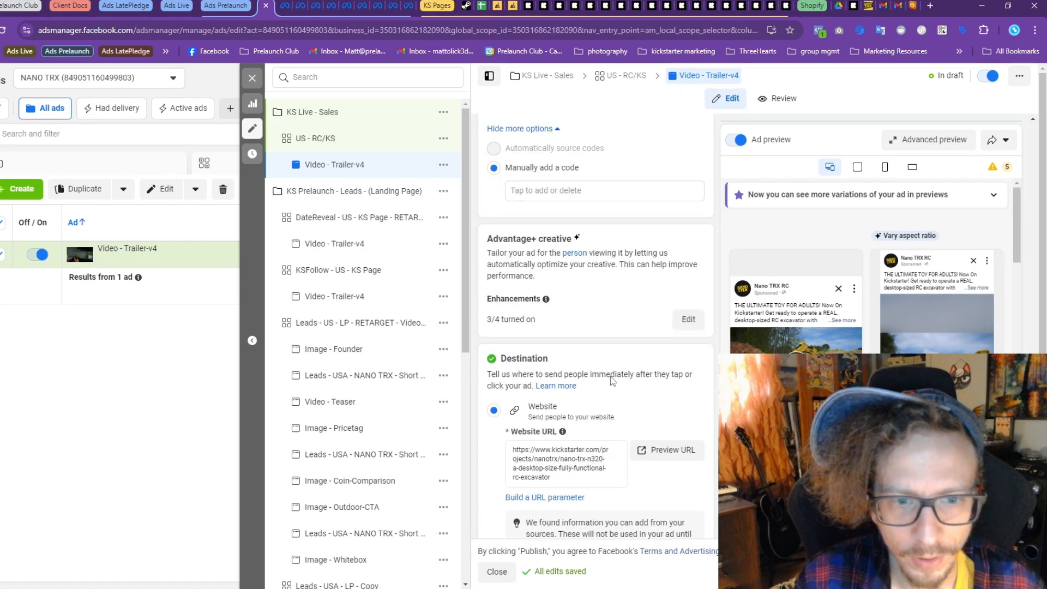
{"action": "scroll", "coordinate": [589, 338], "scroll_direction": "up", "scroll_amount": 10}
{"action": "scroll", "coordinate": [573, 296], "scroll_direction": "up", "scroll_amount": 3}
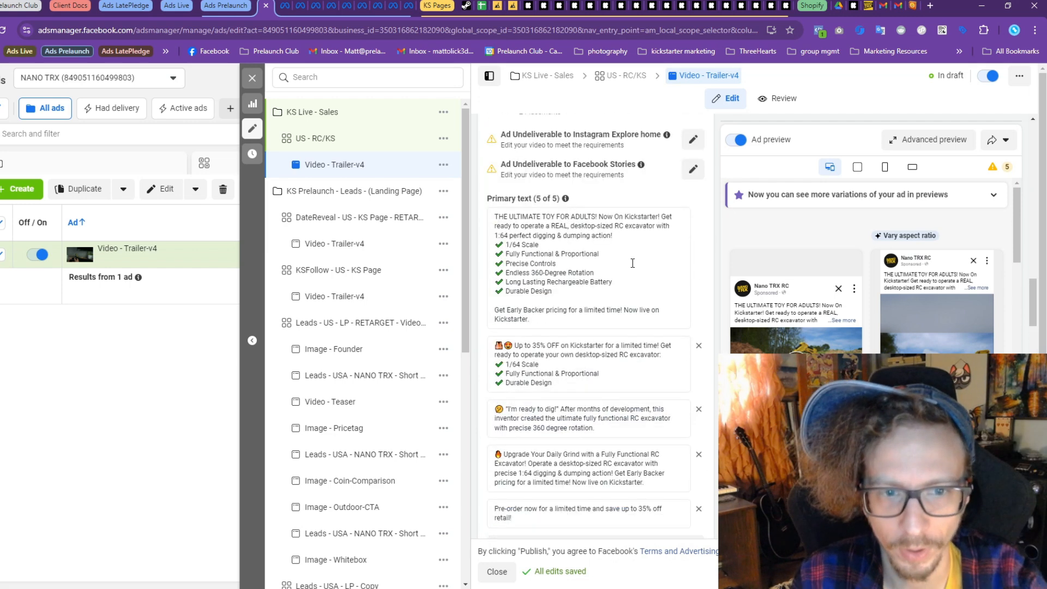
Switch to Notepad++ and review how the headlines and primary texts follow the Awareness, Consideration and Purchase stages of the customer journey
{"action": "key", "text": "alt+Tab"}
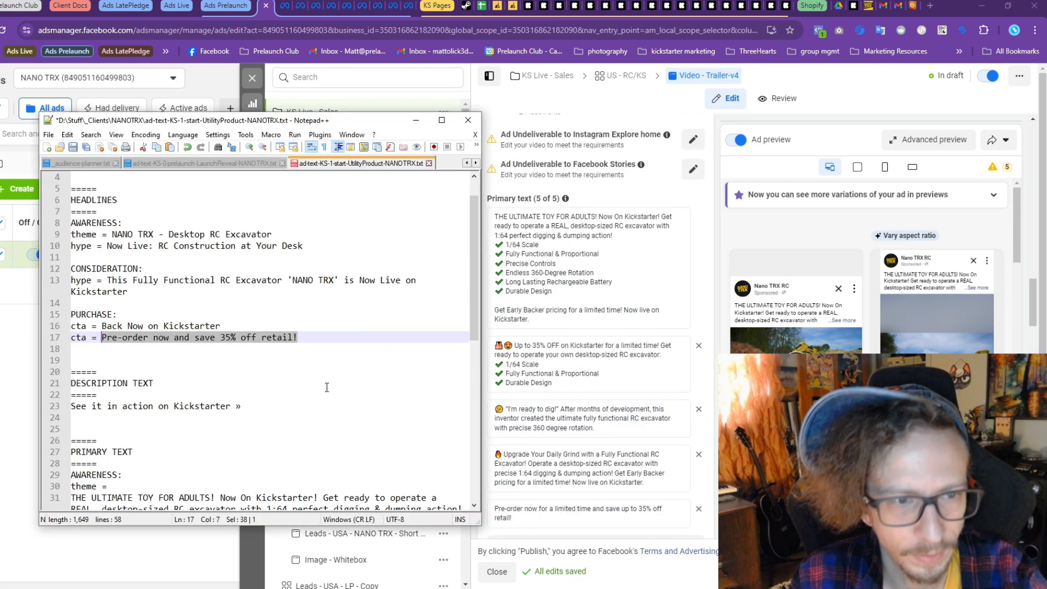
{"action": "scroll", "coordinate": [326, 349], "scroll_direction": "up", "scroll_amount": 1}
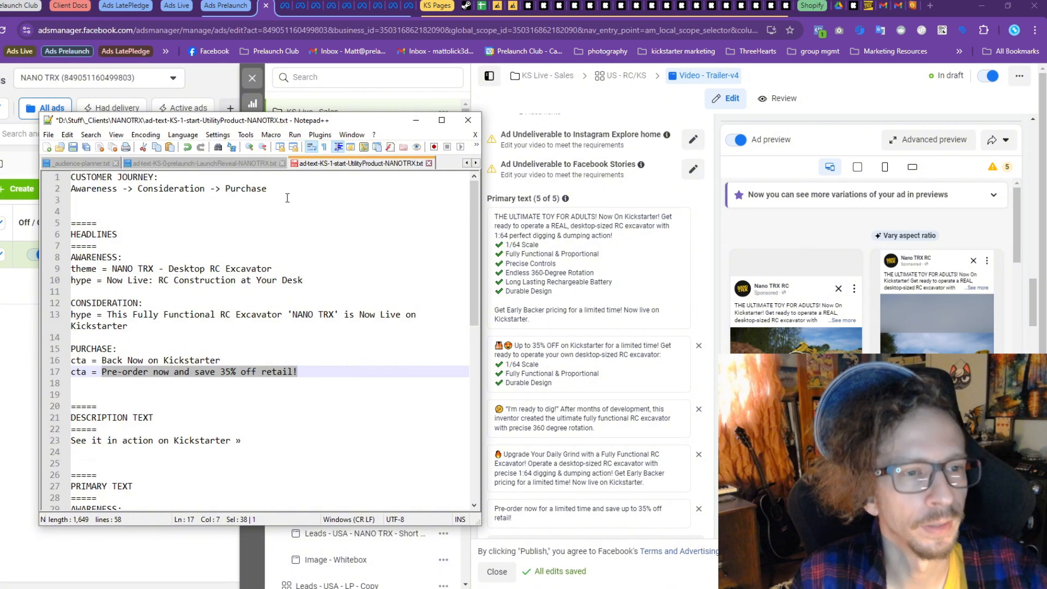
{"action": "left_click_drag", "start_coordinate": [287, 191], "coordinate": [27, 180]}
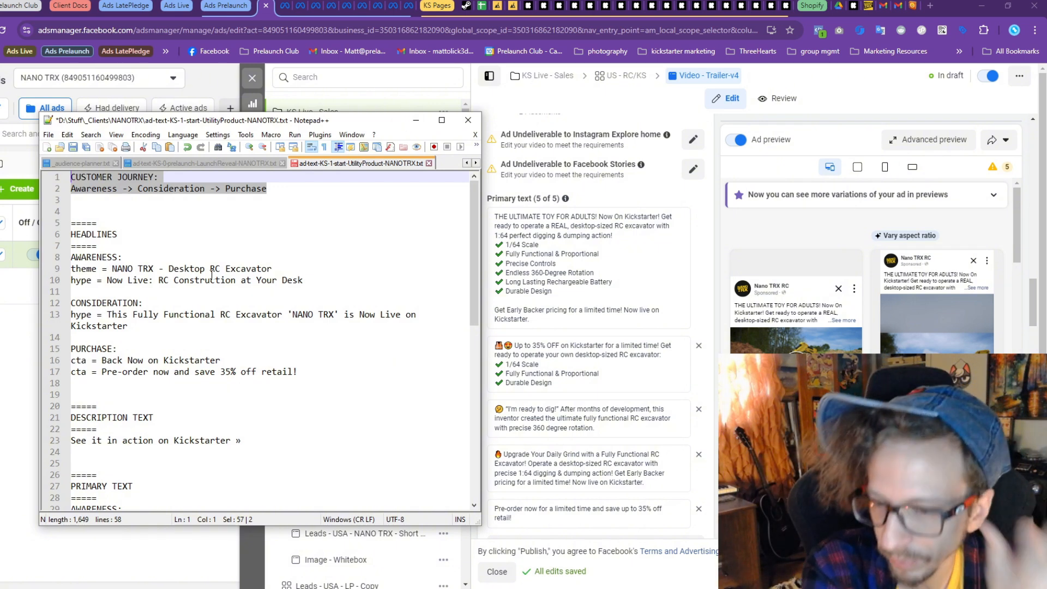
{"action": "left_click_drag", "start_coordinate": [123, 257], "coordinate": [33, 257]}
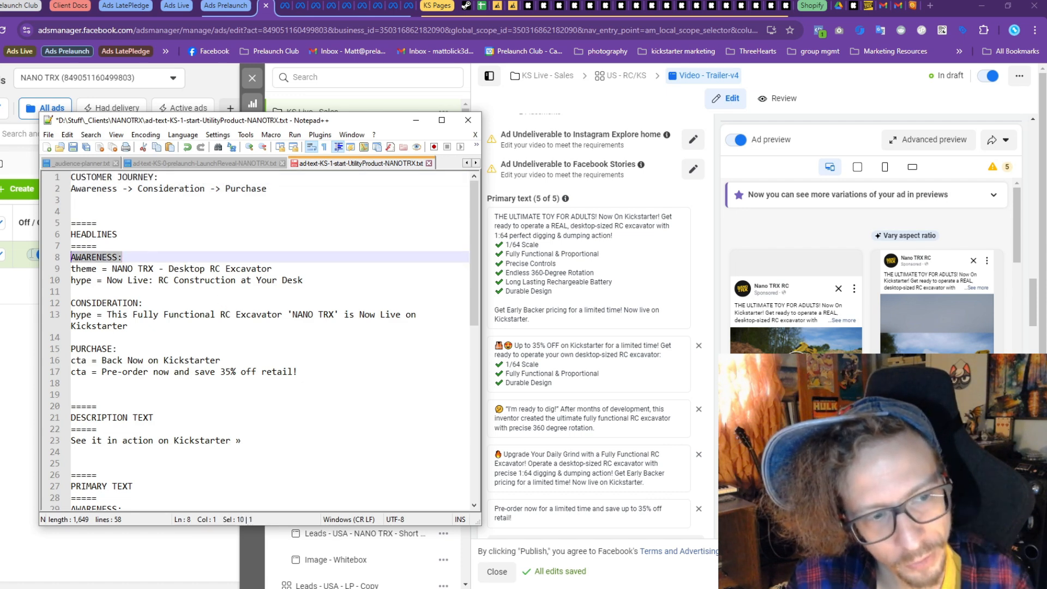
{"action": "left_click_drag", "start_coordinate": [312, 289], "coordinate": [48, 265]}
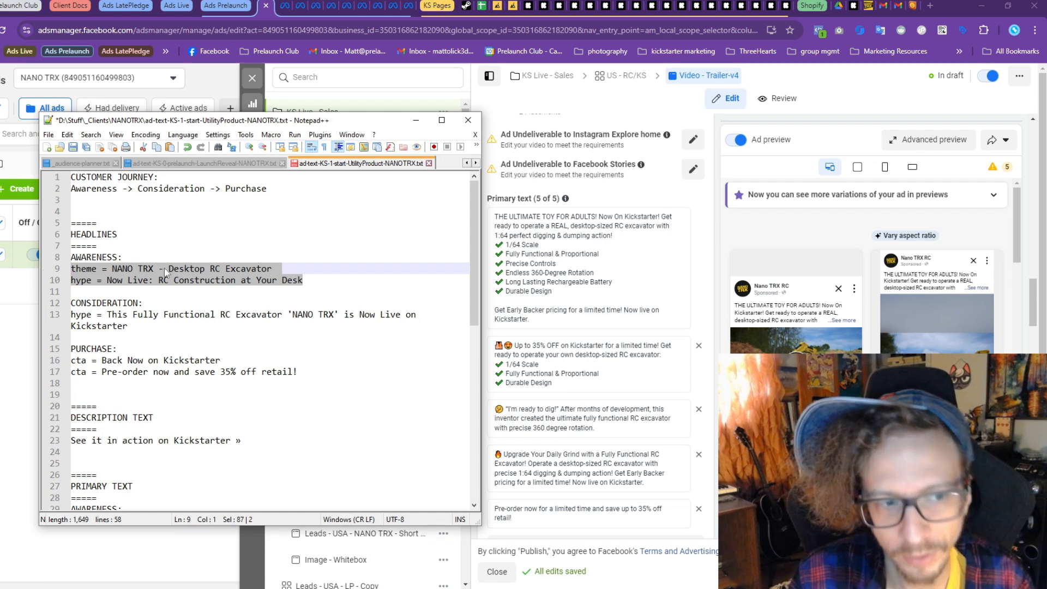
{"action": "left_click_drag", "start_coordinate": [160, 269], "coordinate": [130, 269]}
{"action": "left_click_drag", "start_coordinate": [275, 267], "coordinate": [174, 262]}
{"action": "left_click_drag", "start_coordinate": [156, 305], "coordinate": [40, 303]}
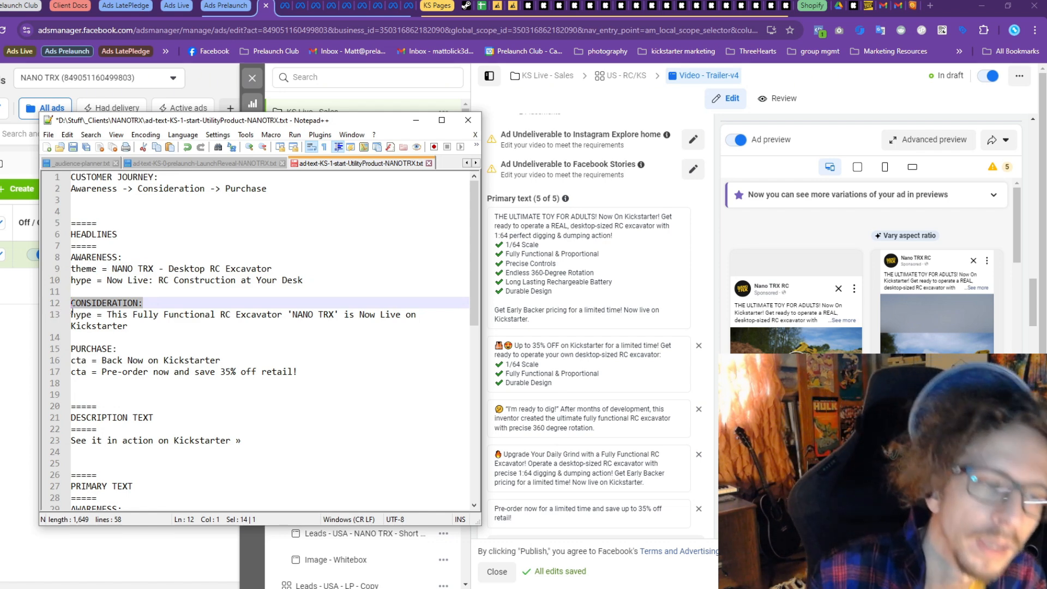
{"action": "left_click_drag", "start_coordinate": [133, 326], "coordinate": [63, 349]}
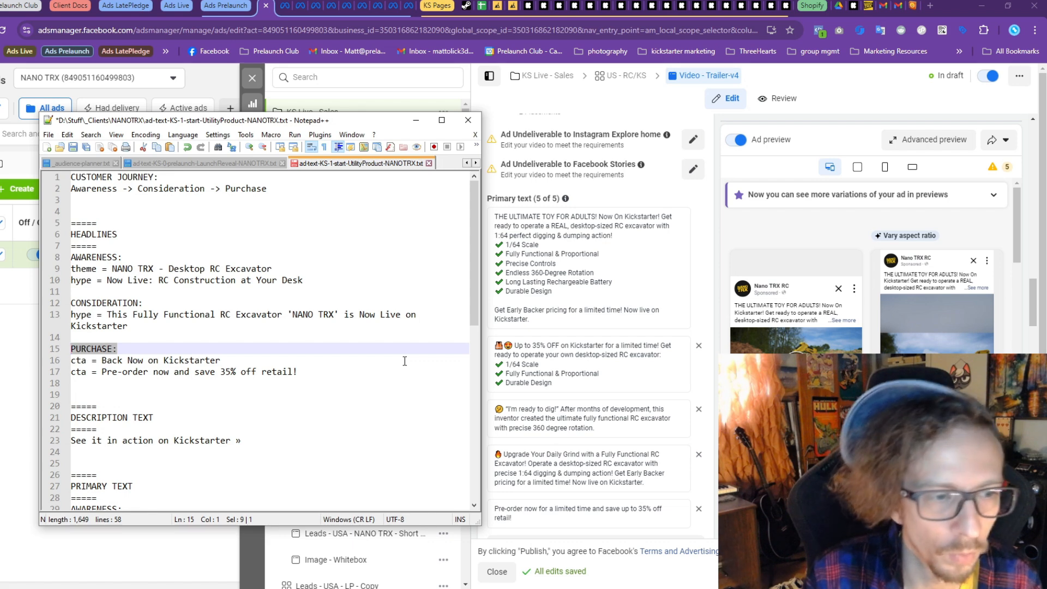
{"action": "scroll", "coordinate": [404, 361], "scroll_direction": "down", "scroll_amount": 11}
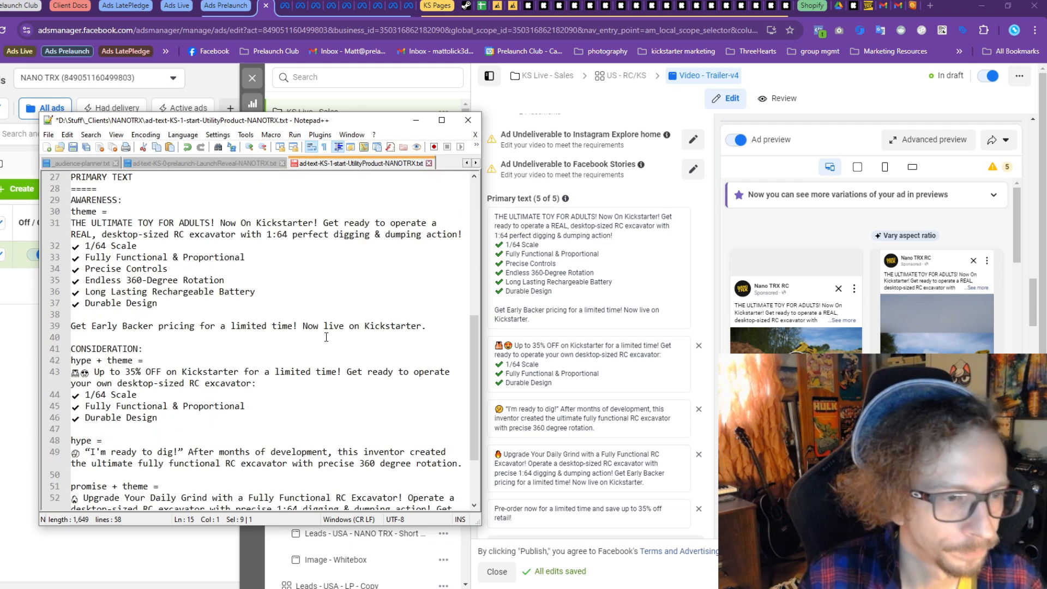
{"action": "scroll", "coordinate": [121, 401], "scroll_direction": "up", "scroll_amount": 4}
{"action": "left_click_drag", "start_coordinate": [123, 245], "coordinate": [71, 200]}
{"action": "scroll", "coordinate": [289, 347], "scroll_direction": "up", "scroll_amount": 7}
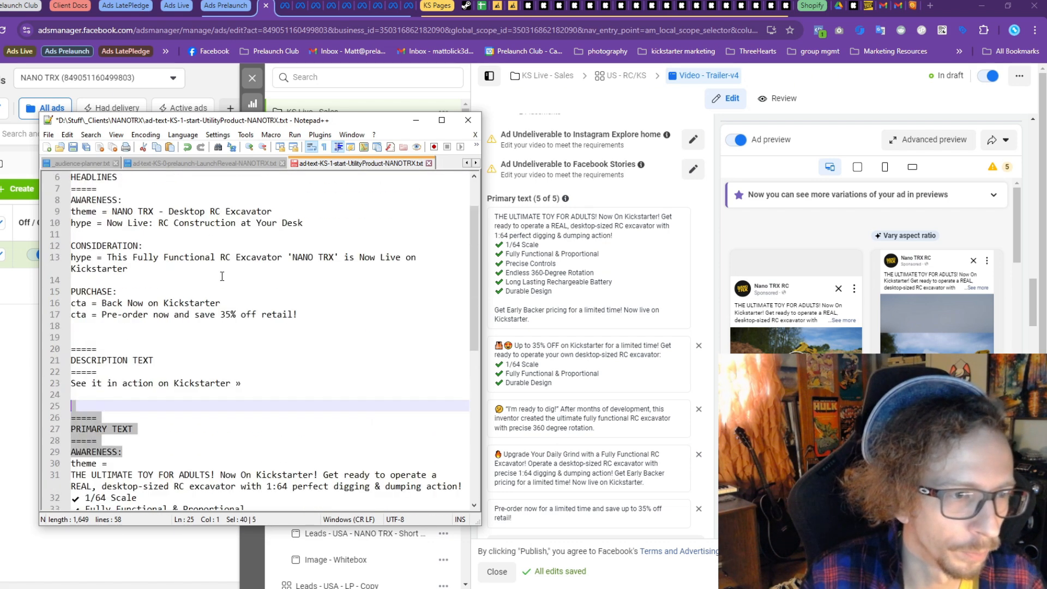
Duplicate the Video - Trailer-v4 ad within the US - RC/KS ad set
{"action": "left_click", "coordinate": [701, 261]}
{"action": "scroll", "coordinate": [699, 271], "scroll_direction": "up", "scroll_amount": 8}
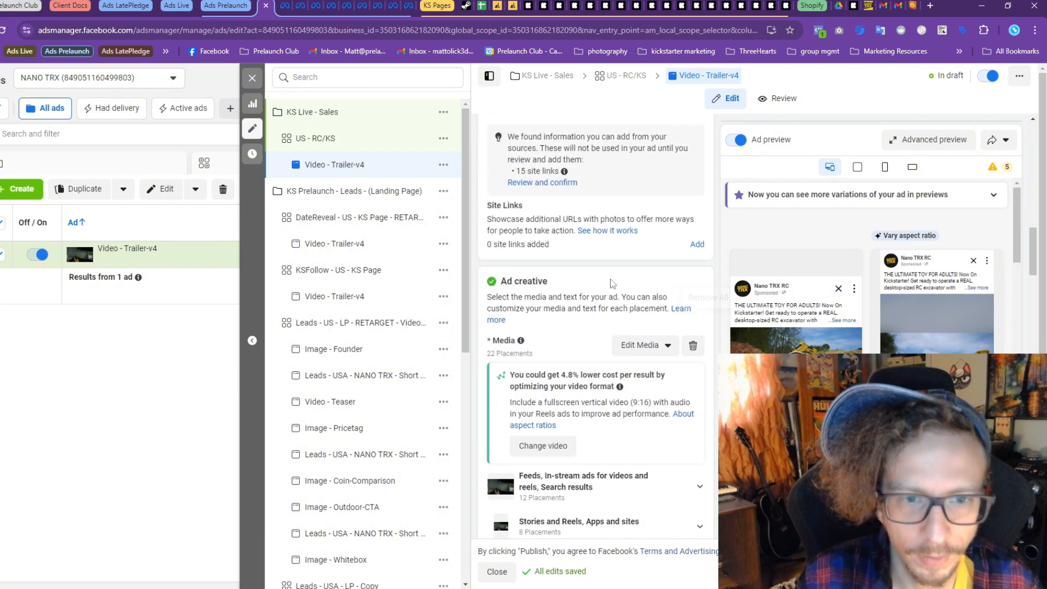
{"action": "scroll", "coordinate": [611, 283], "scroll_direction": "up", "scroll_amount": 4}
{"action": "left_click", "coordinate": [443, 165]}
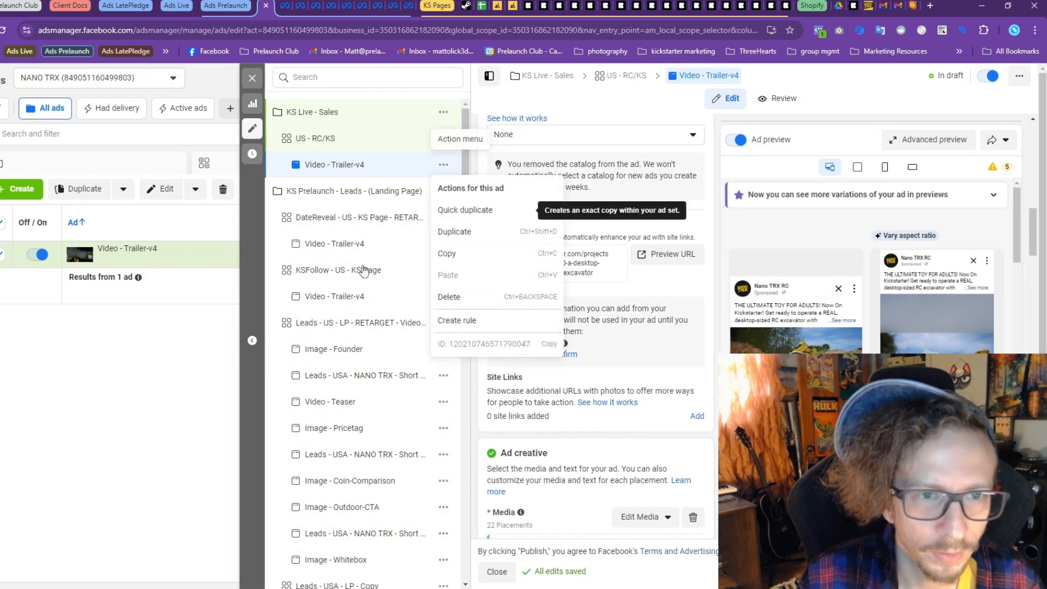
{"action": "left_click", "coordinate": [471, 232]}
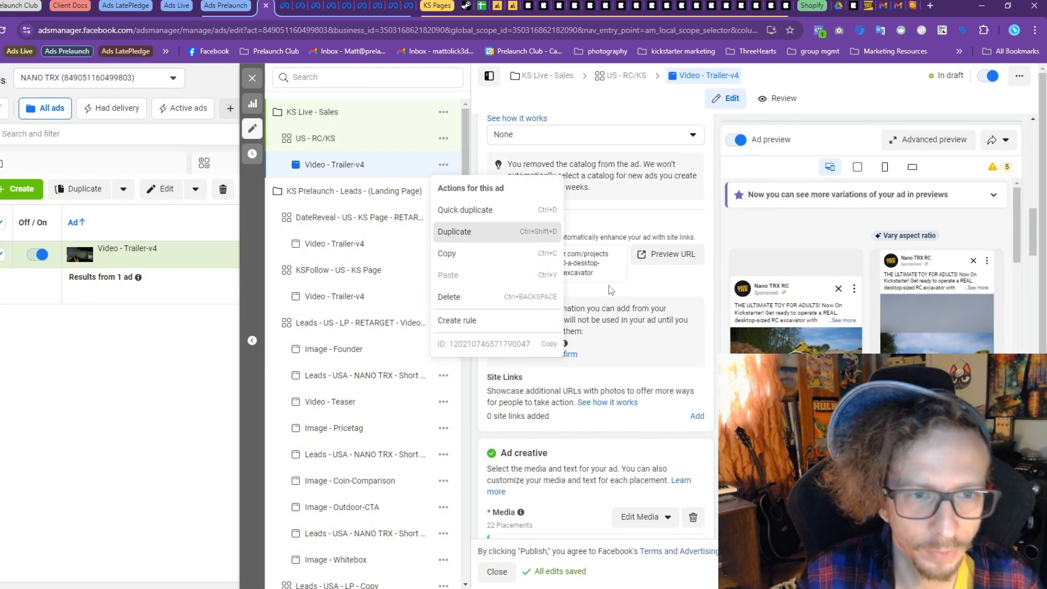
{"action": "left_click", "coordinate": [634, 534]}
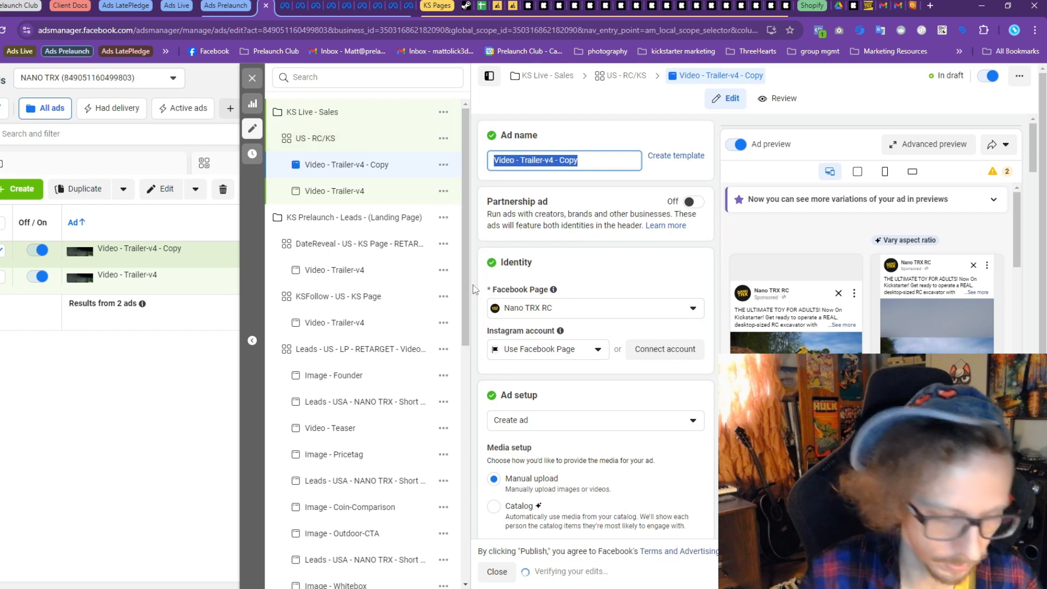
Rename the duplicated ad as "Image -"
{"action": "type", "text": "Images -"}
{"action": "key", "text": "BackSpace"}
{"action": "key", "text": "BackSpace"}
{"action": "key", "text": "BackSpace"}
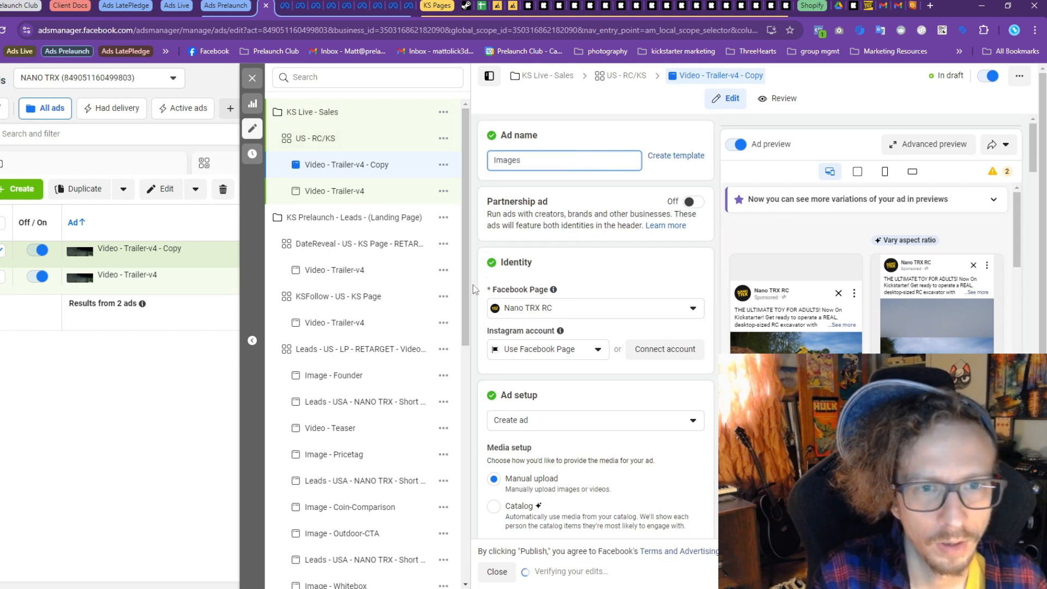
{"action": "type", "text": "-"}
{"action": "left_click", "coordinate": [115, 464]}
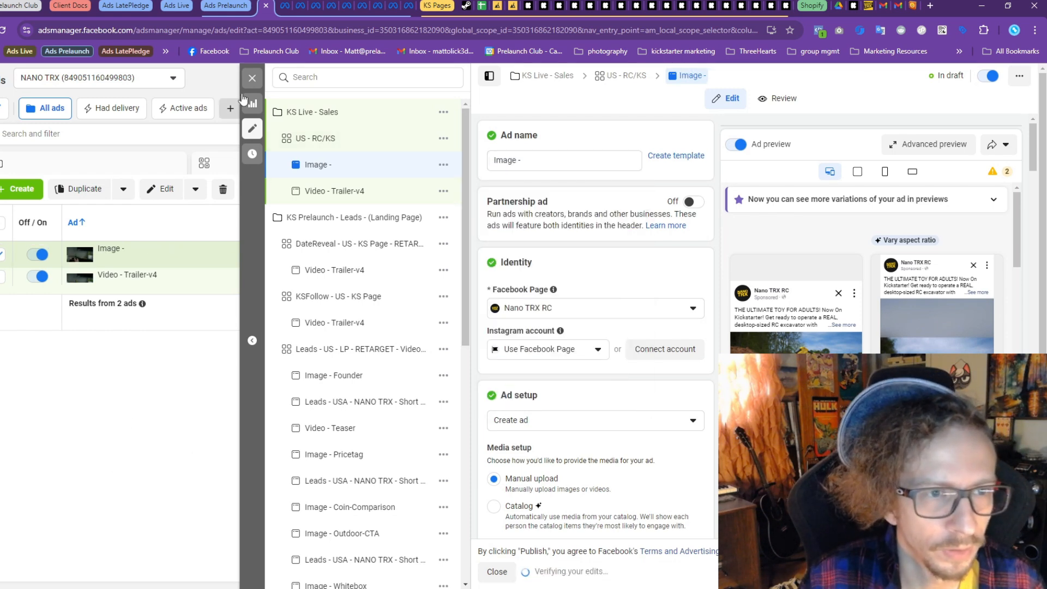
Close the ad editor and list the ads from all prelaunch ad sets of the KS Prelaunch - Leads - (Landing Page) campaign
{"action": "left_click", "coordinate": [252, 78]}
{"action": "left_click", "coordinate": [94, 160]}
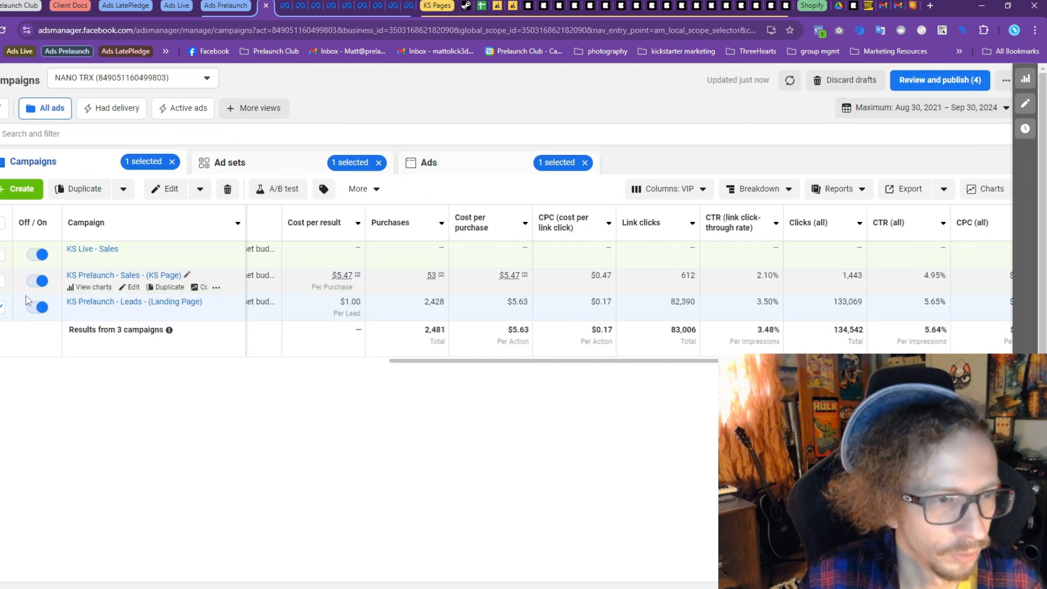
{"action": "left_click", "coordinate": [2, 307]}
{"action": "left_click", "coordinate": [3, 280]}
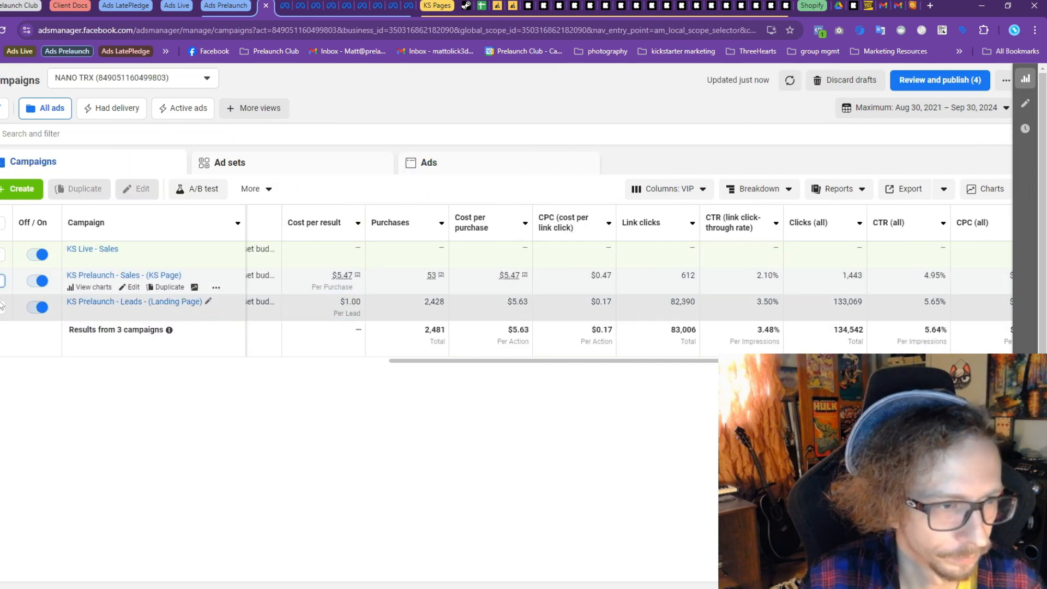
{"action": "left_click", "coordinate": [354, 162]}
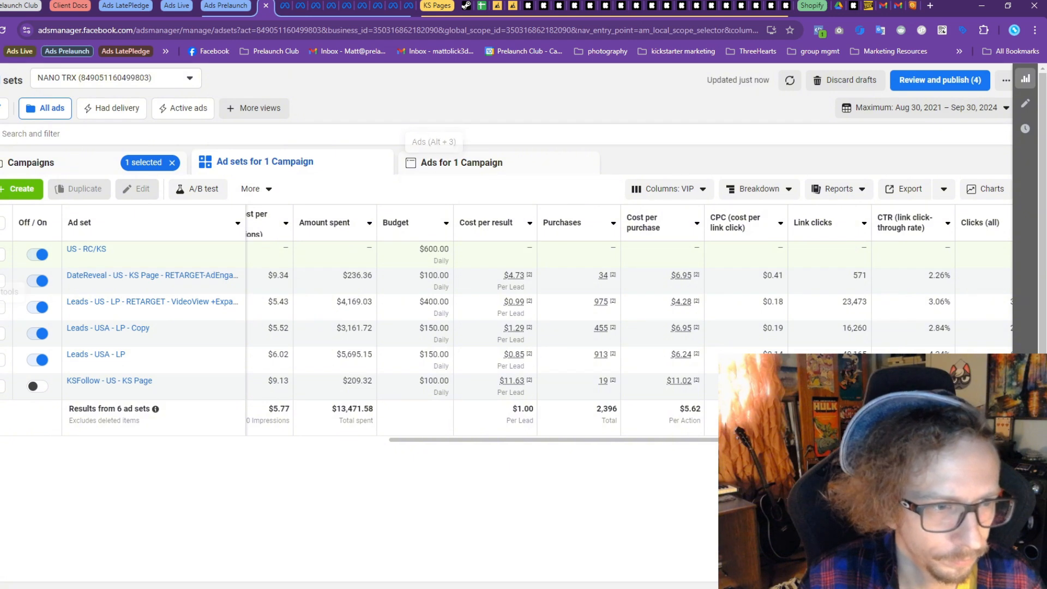
{"action": "left_click", "coordinate": [3, 223]}
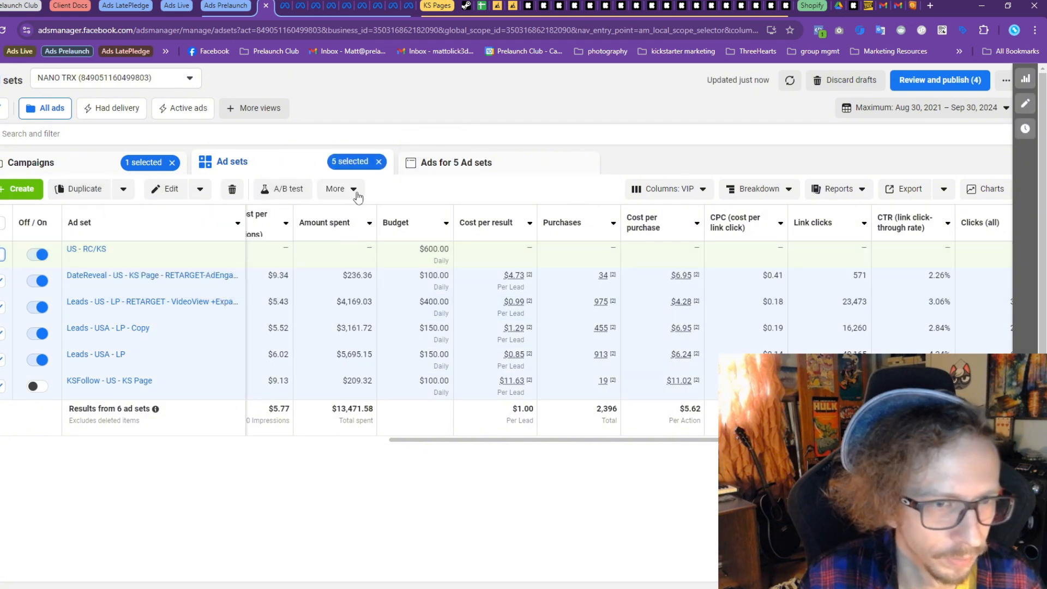
{"action": "left_click", "coordinate": [478, 165]}
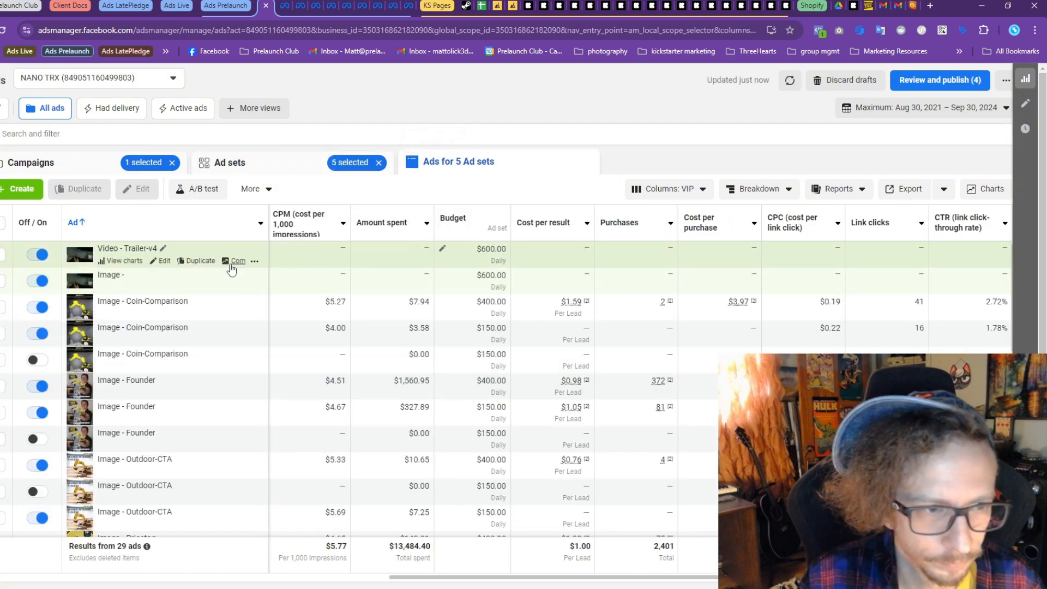
Sort the prelaunch ads by most purchases and compare how the image and video ads performed
{"action": "left_click", "coordinate": [619, 222]}
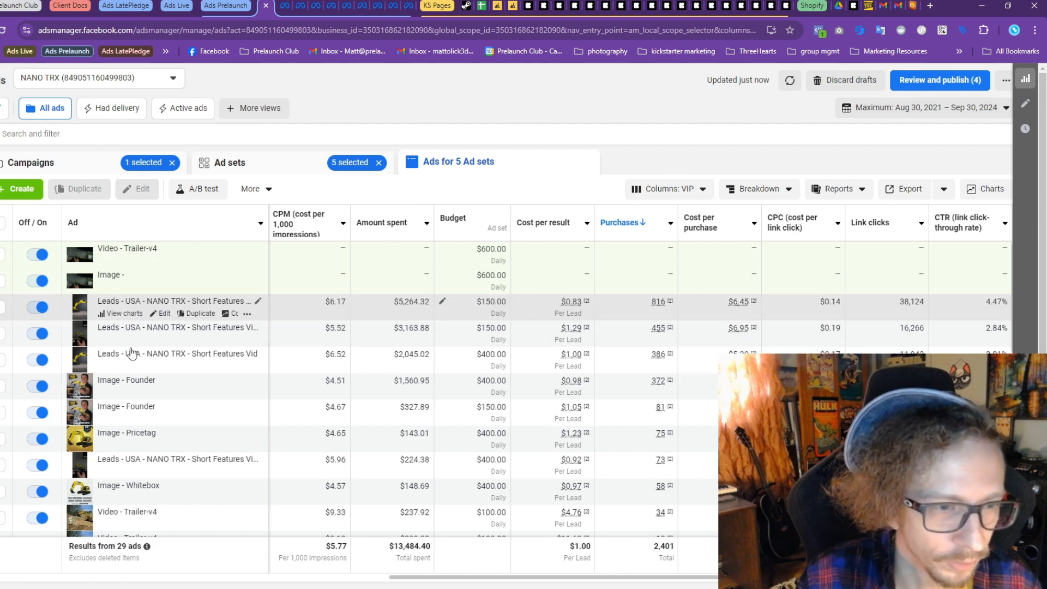
{"action": "scroll", "coordinate": [131, 353], "scroll_direction": "down", "scroll_amount": 2}
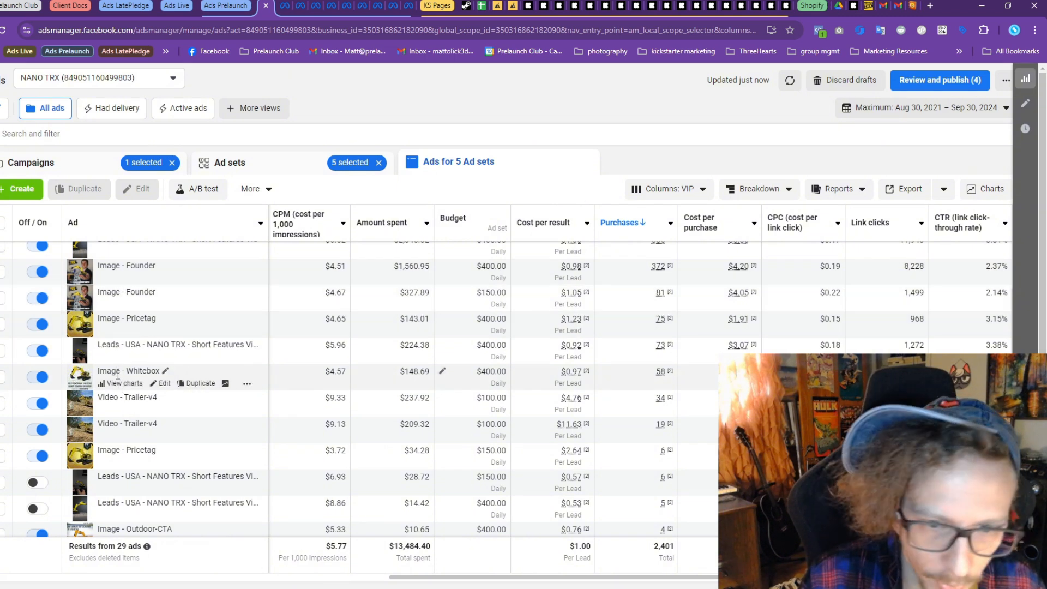
{"action": "scroll", "coordinate": [112, 453], "scroll_direction": "down", "scroll_amount": 2}
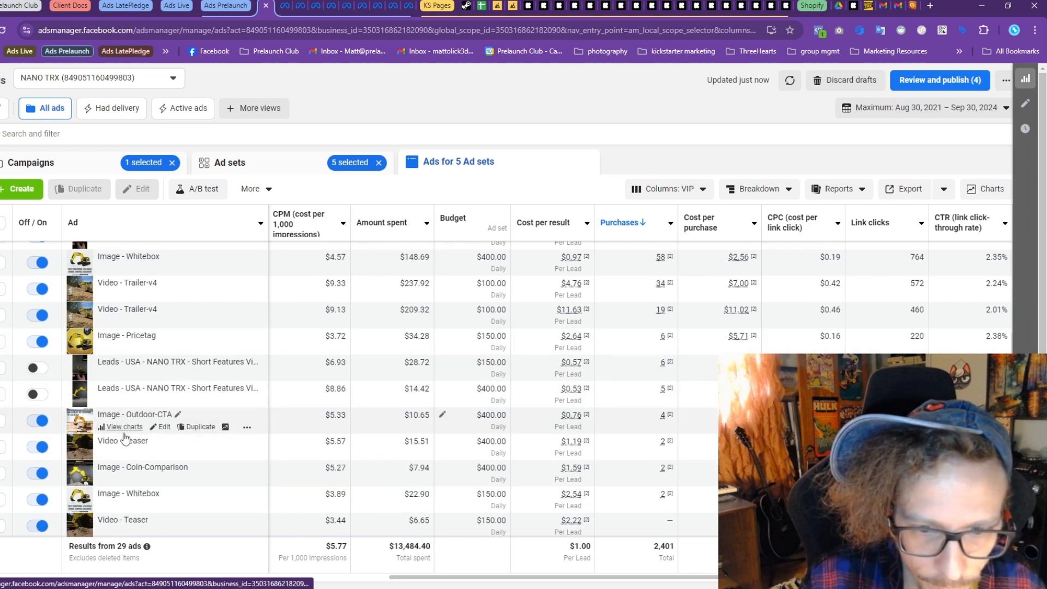
{"action": "scroll", "coordinate": [159, 381], "scroll_direction": "up", "scroll_amount": 4}
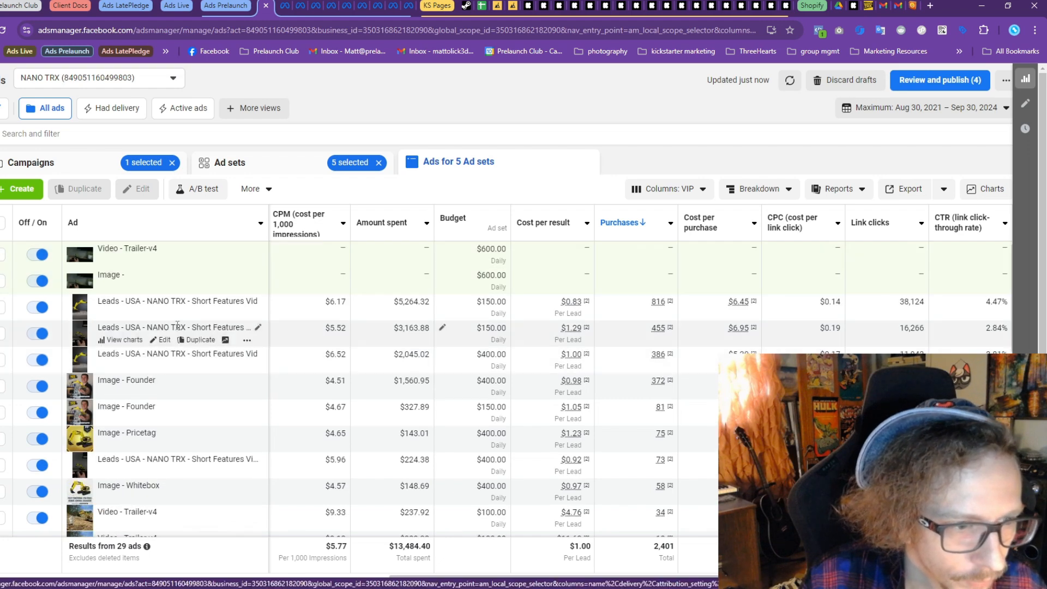
{"action": "scroll", "coordinate": [177, 326], "scroll_direction": "down", "scroll_amount": 1}
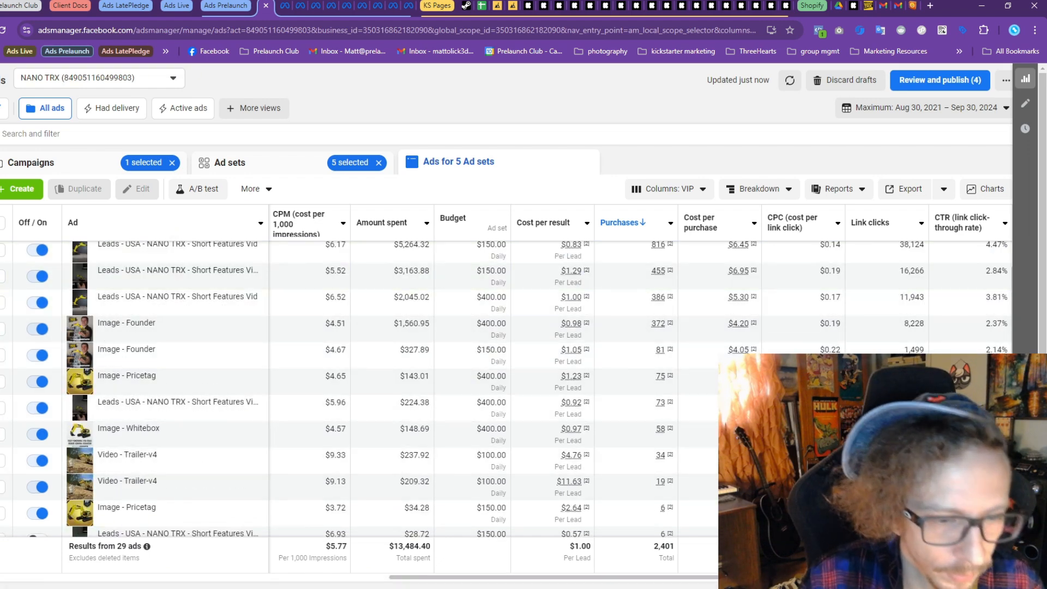
Switch to File Explorer and open the _ads_1-live-begin folder inside the NANOTRX client folder
{"action": "left_click", "coordinate": [245, 588]}
{"action": "mouse_move", "coordinate": [240, 588]}
{"action": "mouse_move", "coordinate": [263, 547]}
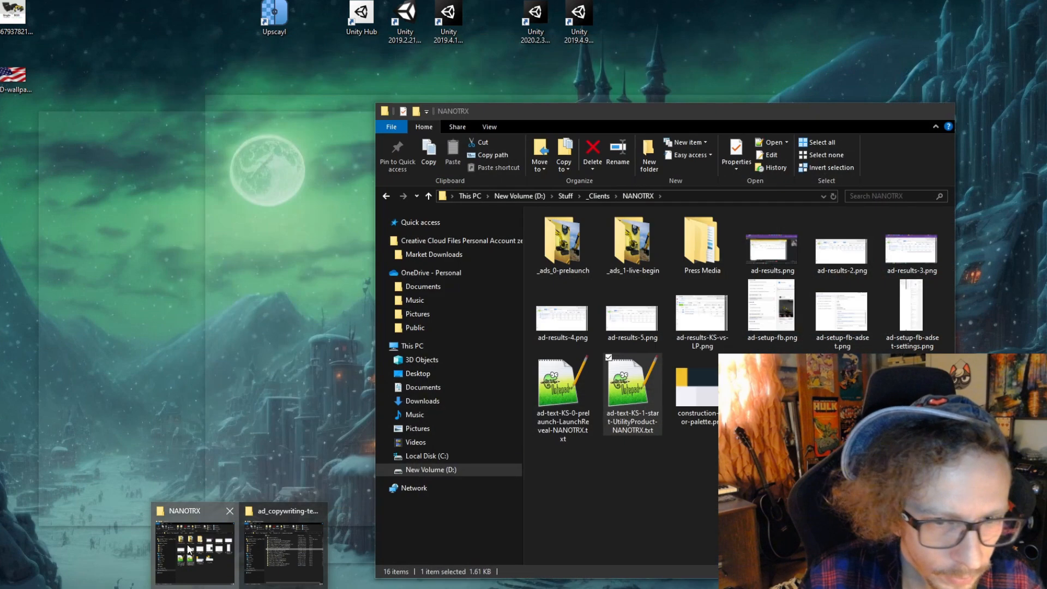
{"action": "left_click", "coordinate": [195, 550]}
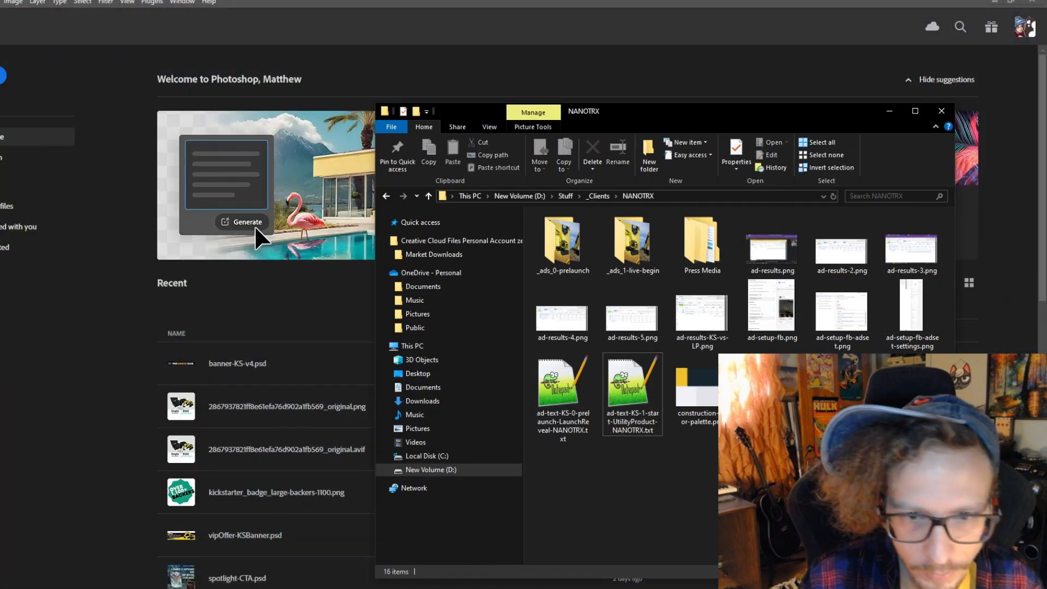
{"action": "double_click", "coordinate": [649, 265]}
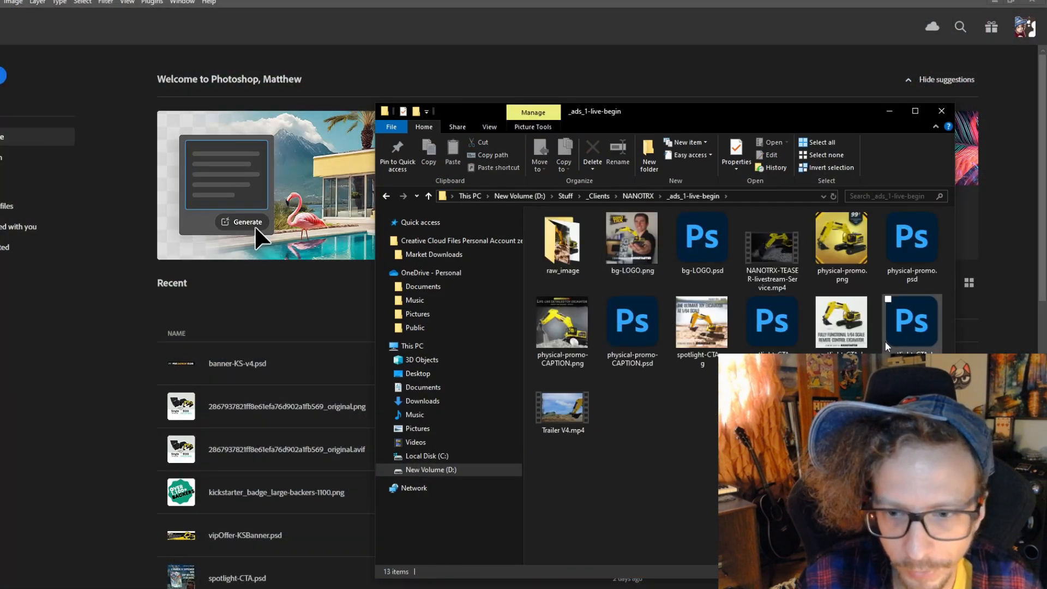
Delete the PNG and PSD files of physical-promo-CAPTION and spotlight-CTA from the folder
{"action": "left_click", "coordinate": [686, 337]}
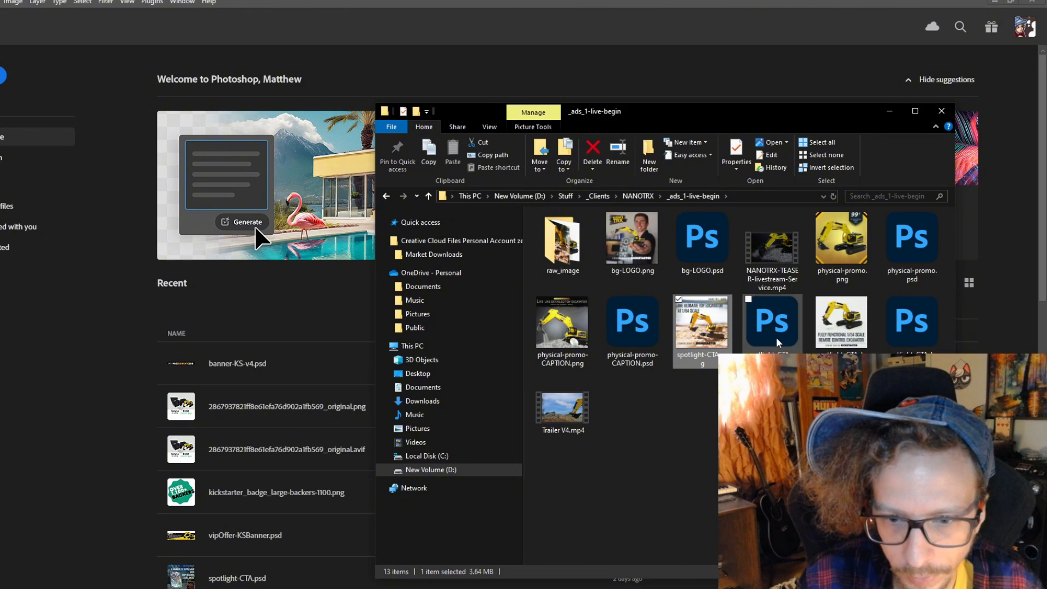
{"action": "left_click", "coordinate": [628, 331], "text": "ctrl"}
{"action": "left_click", "coordinate": [555, 324], "text": "ctrl"}
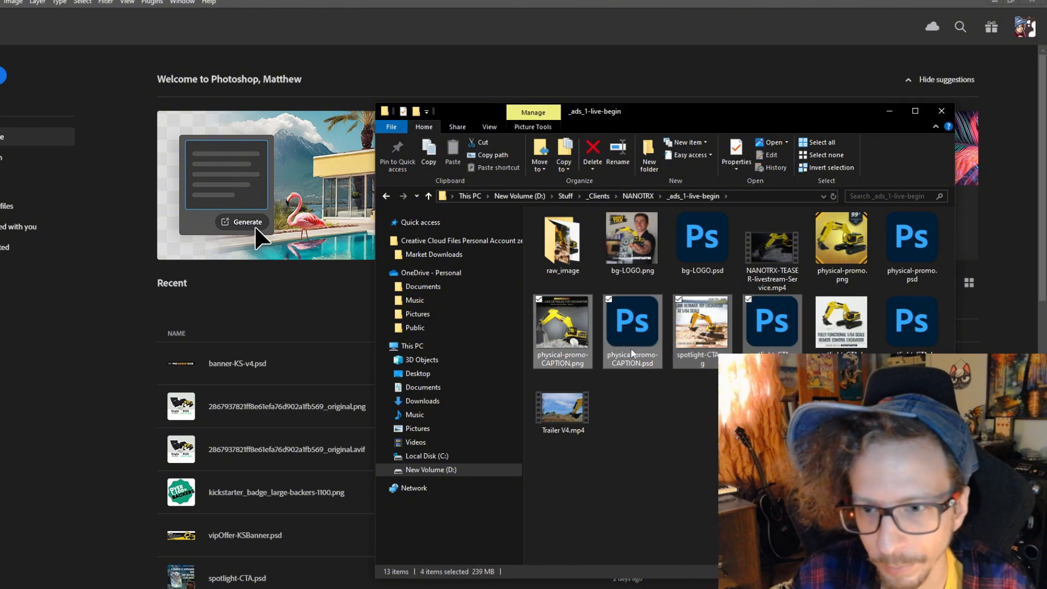
{"action": "key", "text": "Delete"}
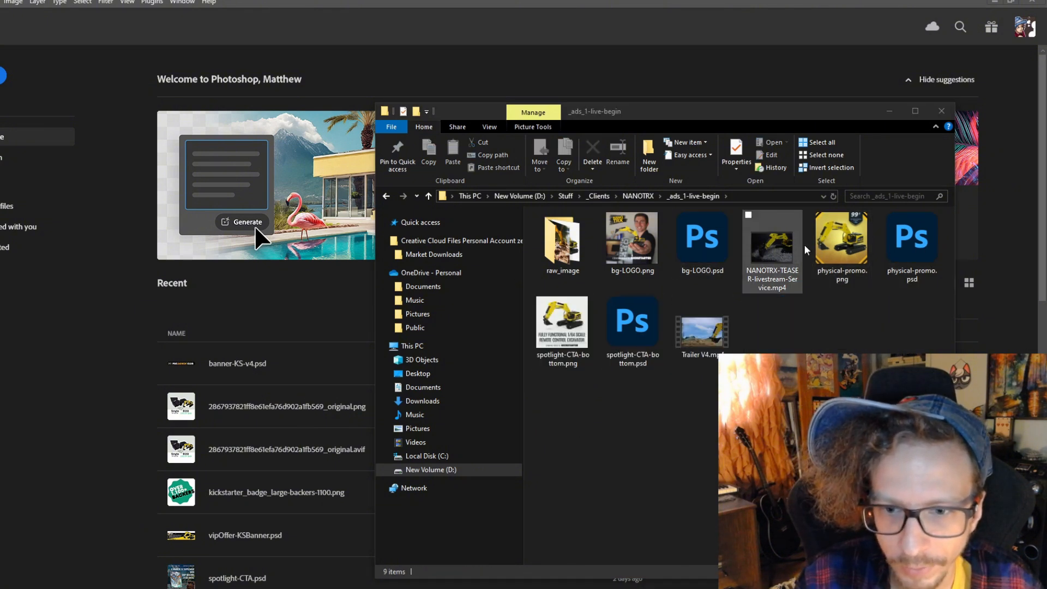
Open bg-LOGO.psd in Photoshop, replace the visible "COMING SOON TO KICKSTARTER" caption with the "LIVE ON KICKSTARTER" layer, and save the document
{"action": "left_click", "coordinate": [841, 240]}
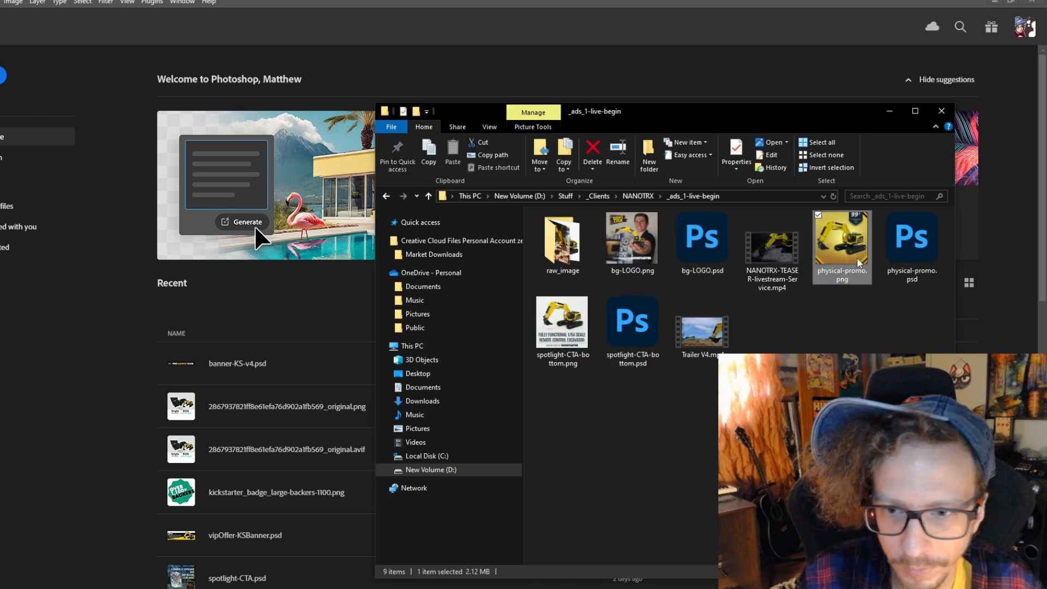
{"action": "left_click", "coordinate": [694, 246]}
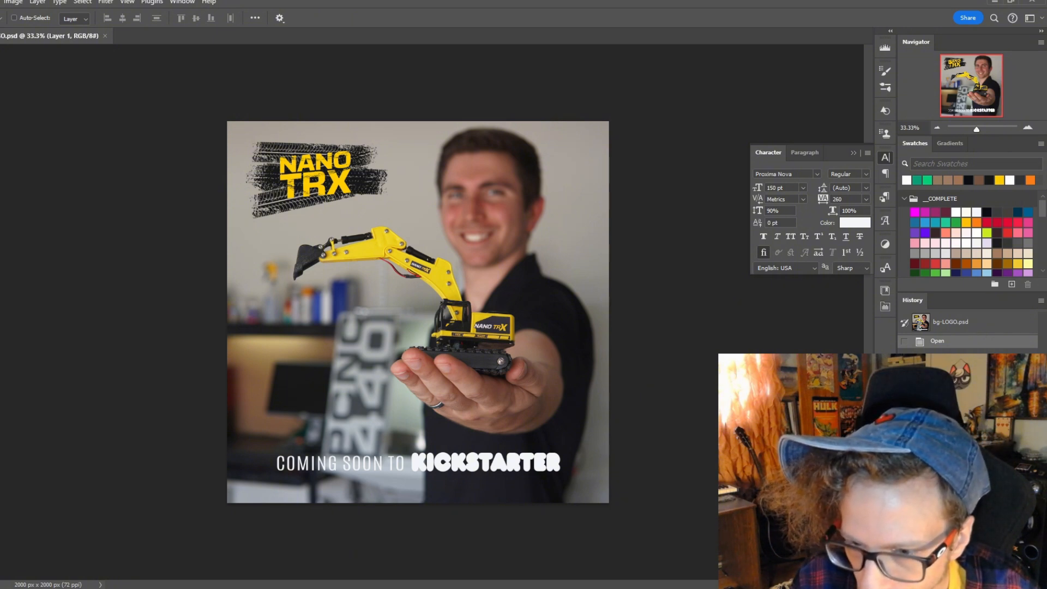
{"action": "left_click", "coordinate": [905, 463]}
{"action": "left_click", "coordinate": [905, 480]}
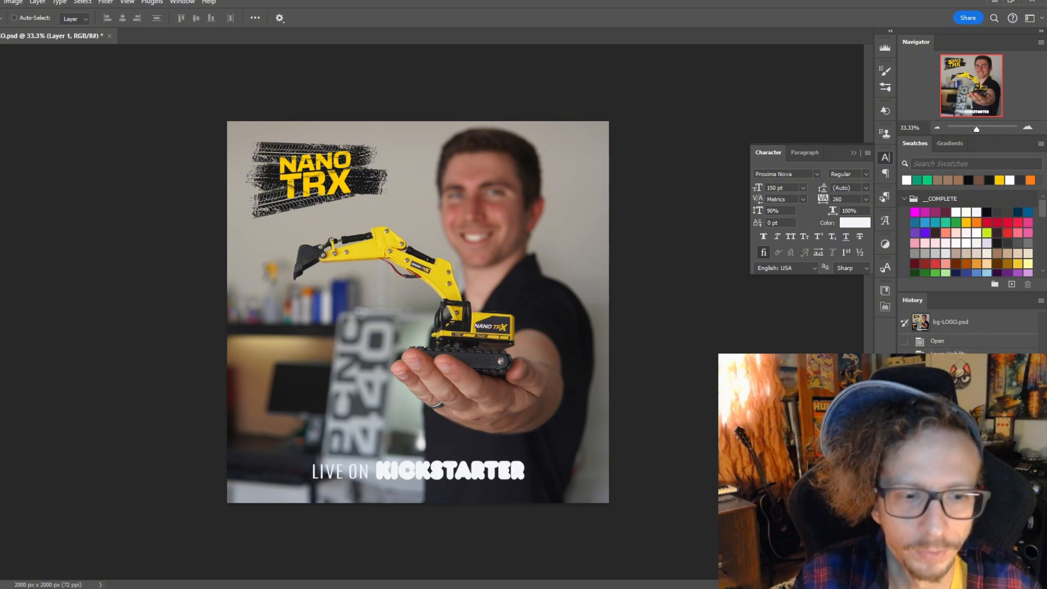
{"action": "left_click", "coordinate": [905, 480]}
{"action": "left_click", "coordinate": [906, 464]}
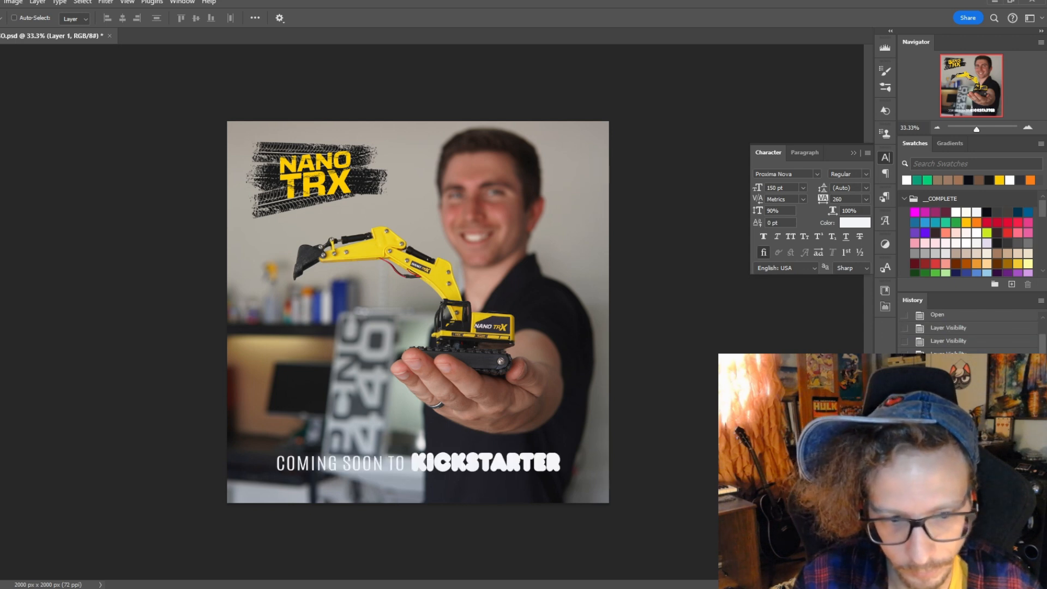
{"action": "left_click", "coordinate": [905, 463]}
{"action": "left_click", "coordinate": [906, 479]}
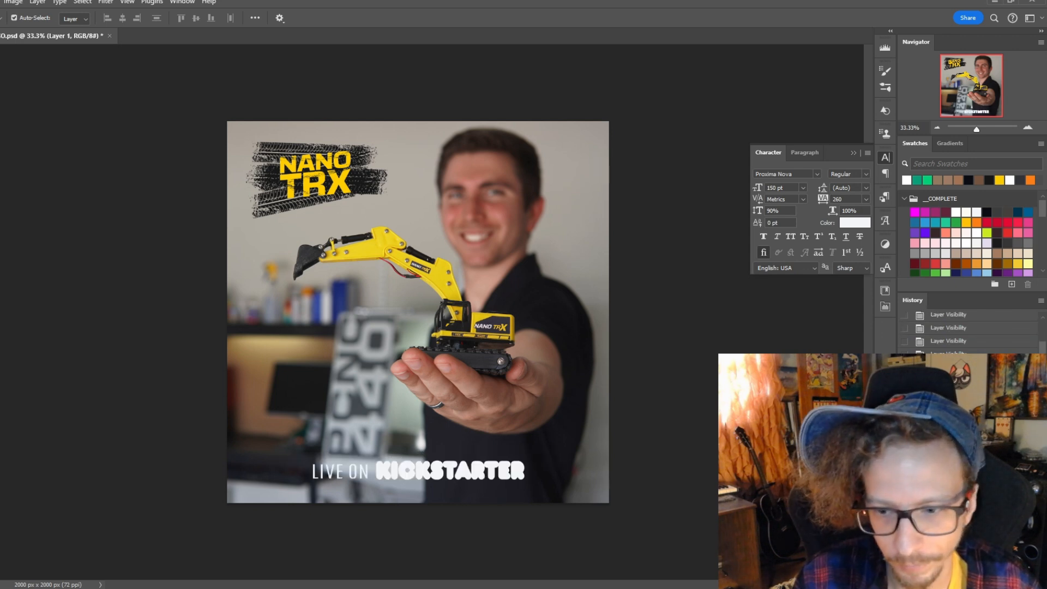
{"action": "key", "text": "ctrl+s"}
Save the founder image as a PNG over bg-LOGO.png in _ads_1-live-begin, using the smallest file size
{"action": "left_click", "coordinate": [0, 2]}
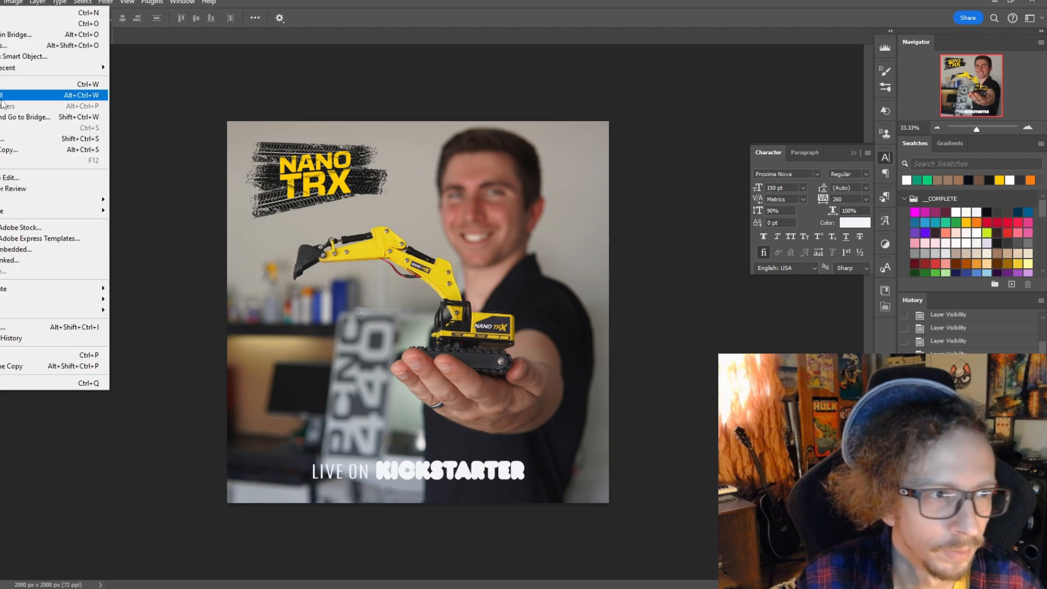
{"action": "left_click", "coordinate": [1, 139]}
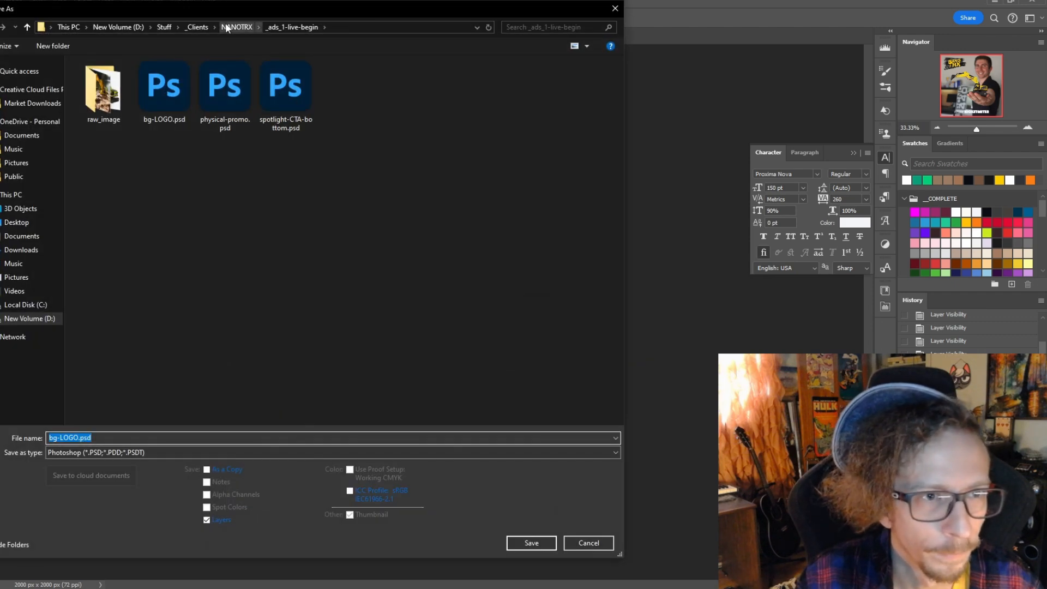
{"action": "left_click", "coordinate": [138, 453]}
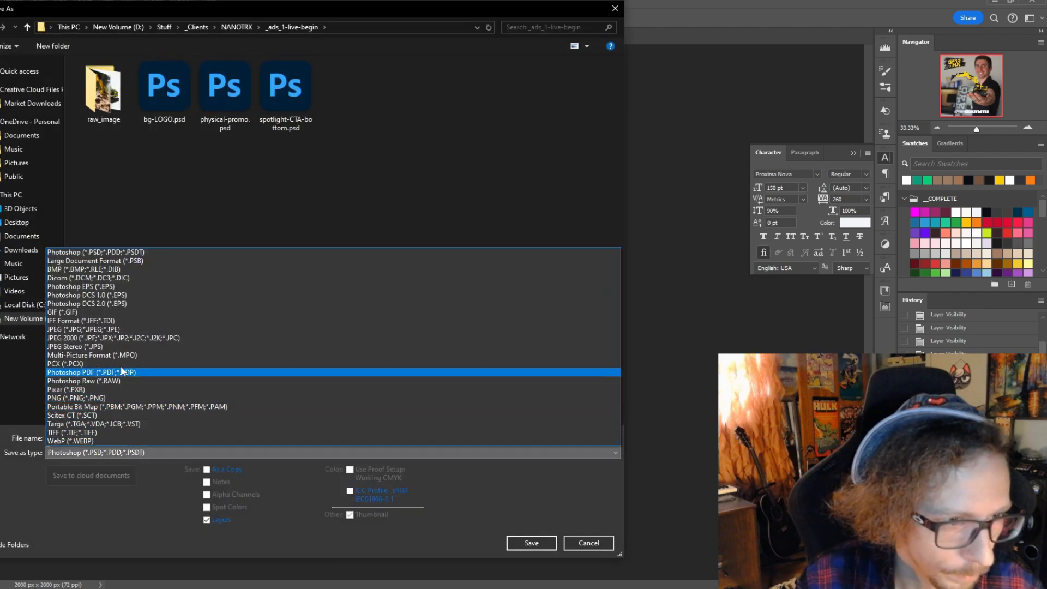
{"action": "left_click", "coordinate": [120, 398]}
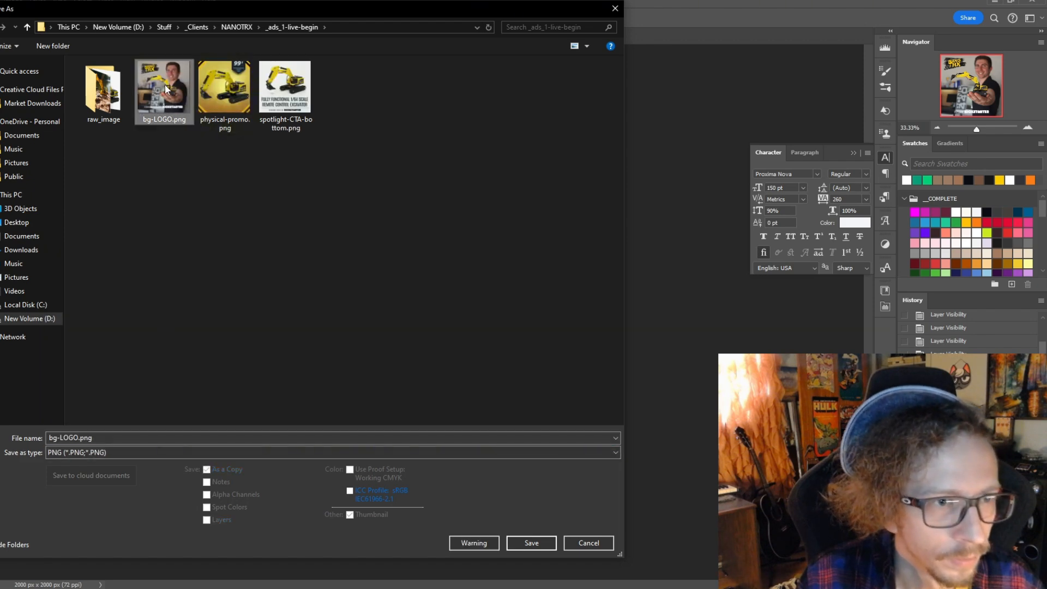
{"action": "key", "text": "Return"}
{"action": "left_click", "coordinate": [515, 299]}
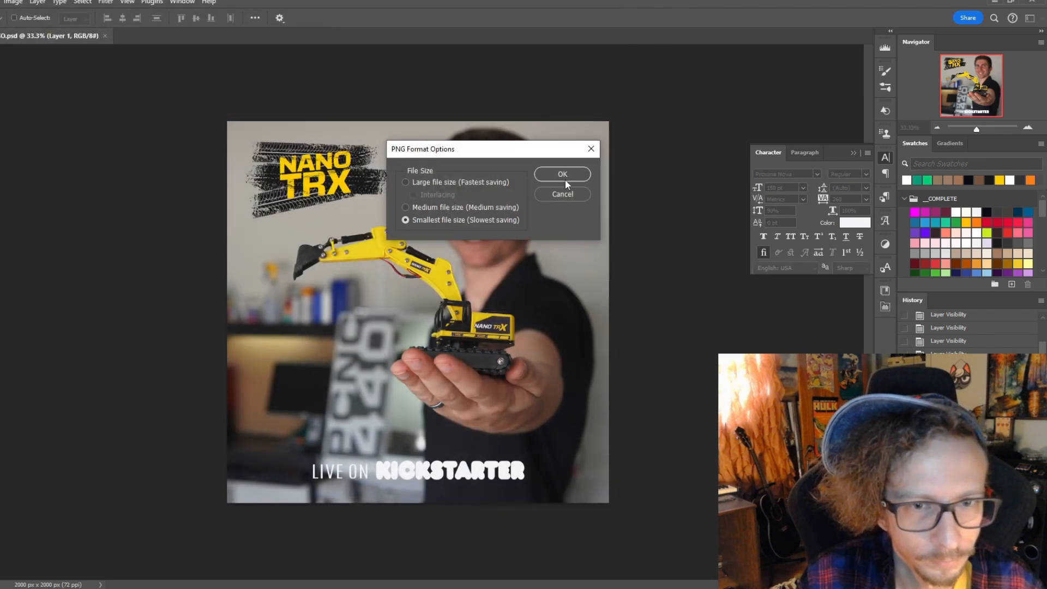
{"action": "left_click", "coordinate": [565, 178]}
Return to the _ads_1-live-begin folder and open spotlight-CTA-bottom.psd in Photoshop
{"action": "mouse_move", "coordinate": [267, 558]}
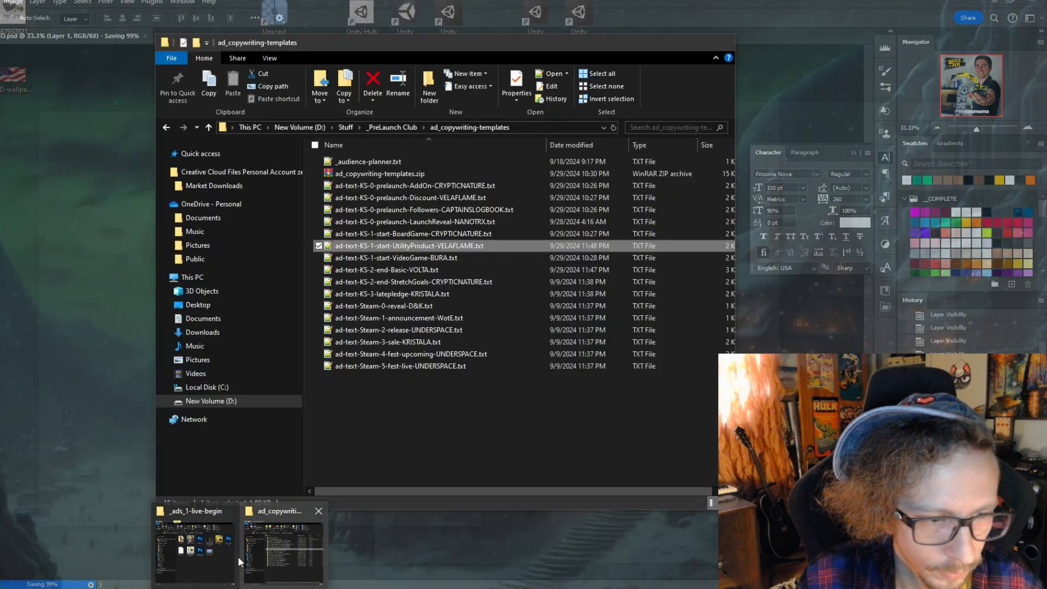
{"action": "left_click", "coordinate": [234, 557]}
{"action": "left_click", "coordinate": [684, 323]}
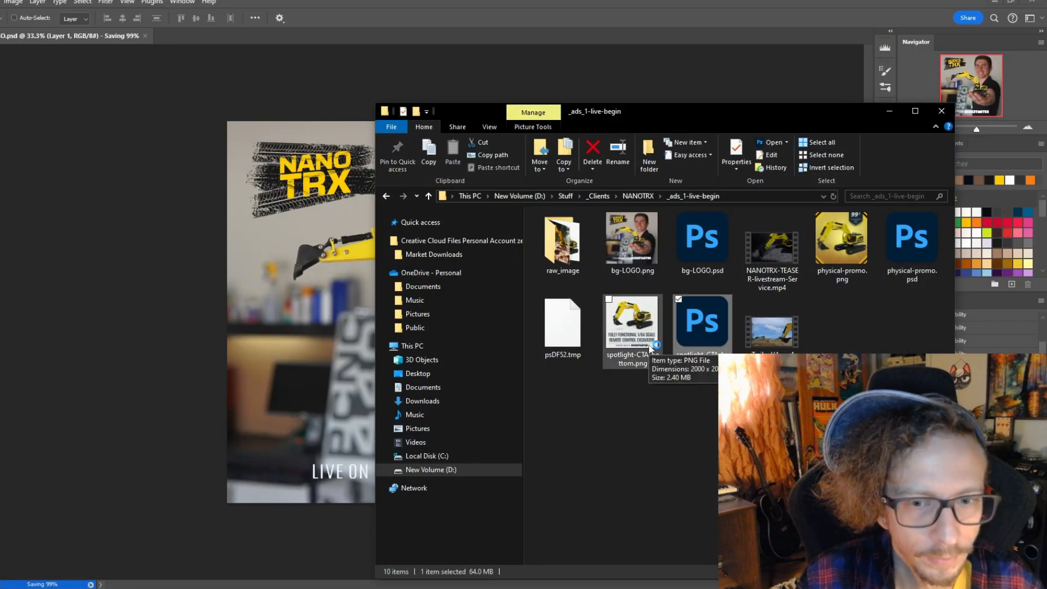
{"action": "key", "text": "Return"}
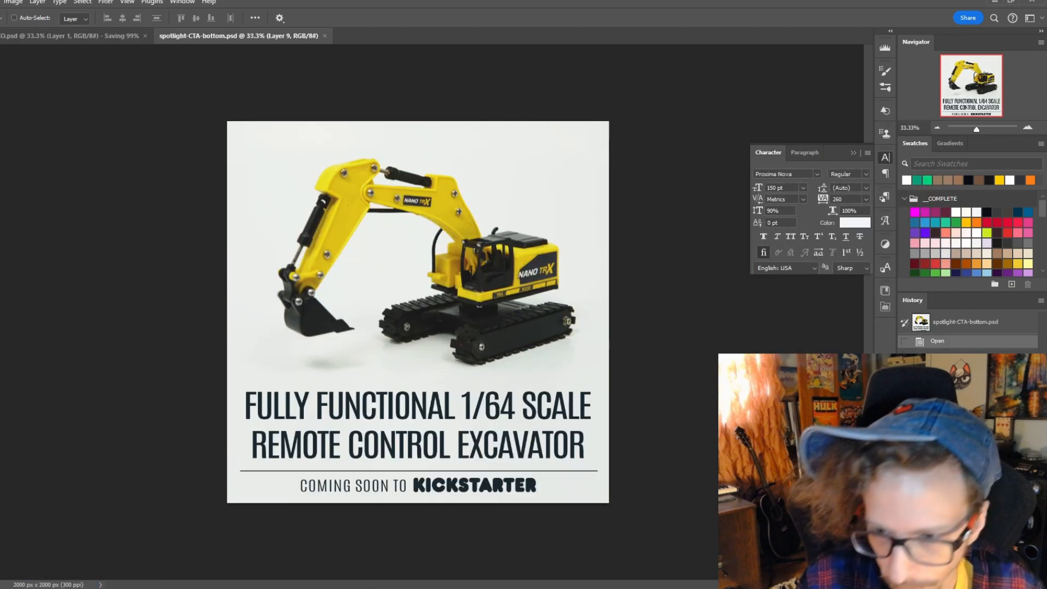
{"action": "left_click", "coordinate": [904, 468]}
{"action": "left_click", "coordinate": [905, 483]}
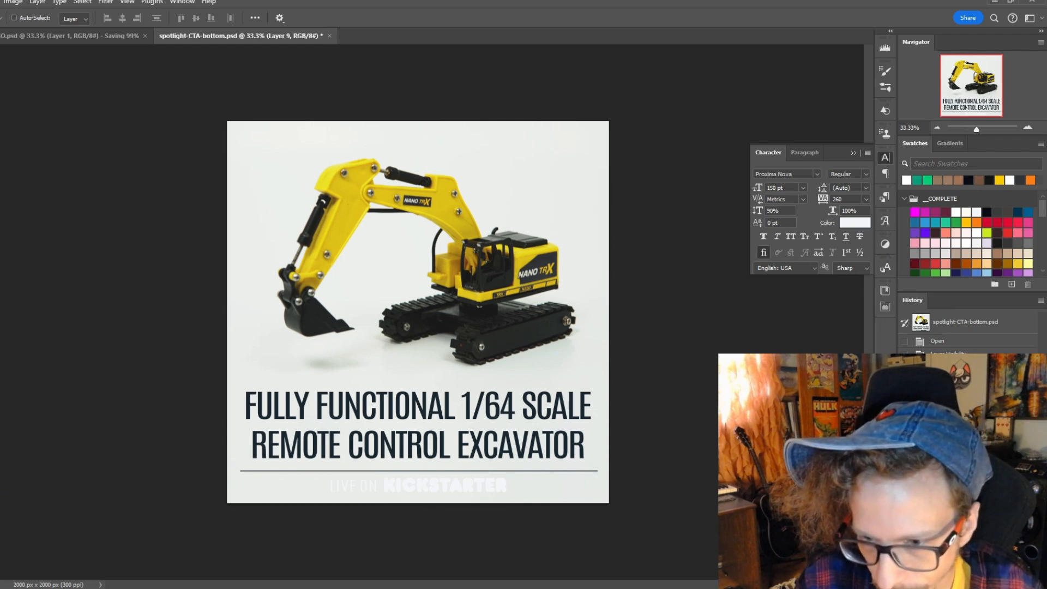
{"action": "left_click", "coordinate": [904, 482]}
{"action": "left_click", "coordinate": [904, 469]}
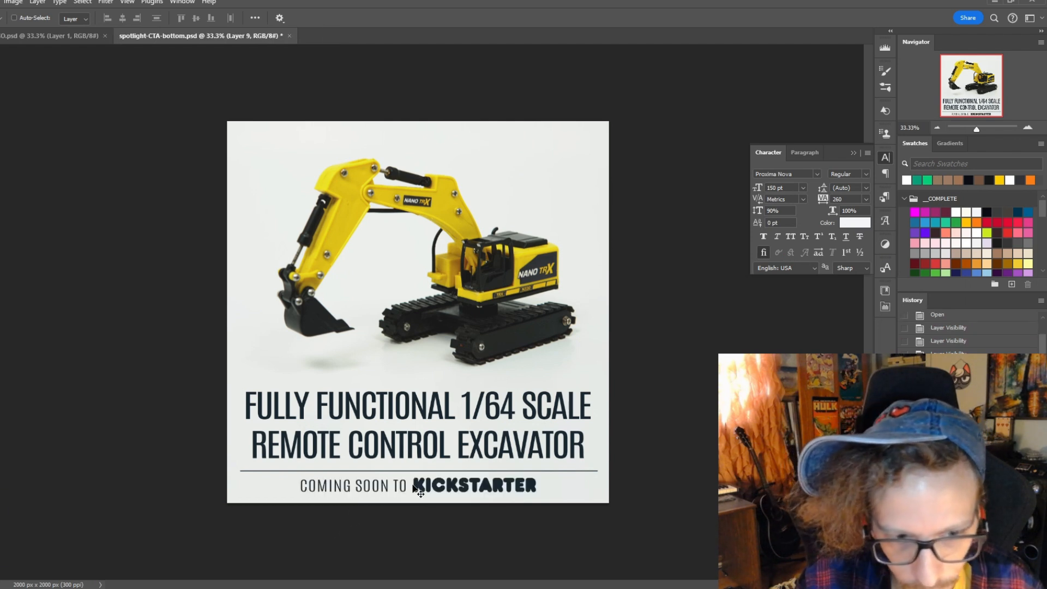
Copy the dark text colour of the "COMING SOON TO KICKSTARTER" caption, then hide that caption and show the "LIVE ON KICKSTARTER" layer
{"action": "double_click", "coordinate": [414, 487]}
{"action": "left_click", "coordinate": [851, 225]}
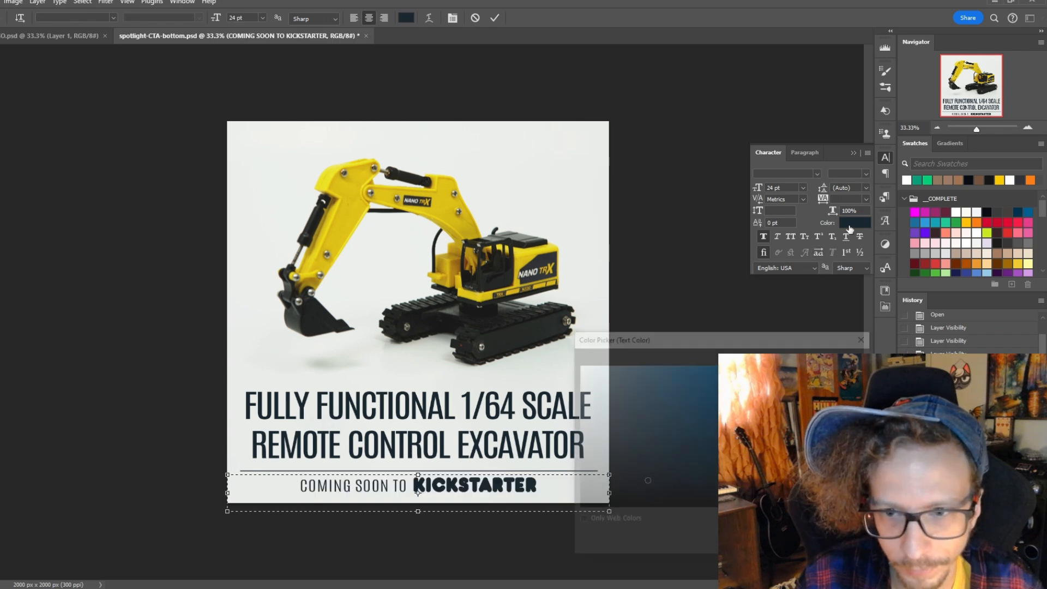
{"action": "key", "text": "Return"}
{"action": "left_click", "coordinate": [904, 469]}
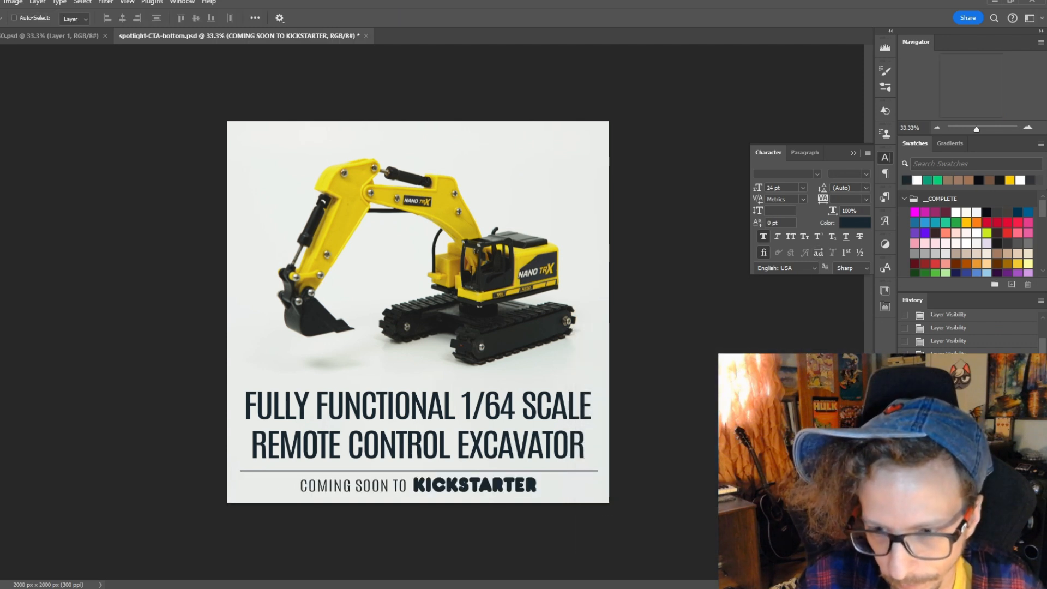
{"action": "left_click", "coordinate": [904, 483]}
Apply the copied dark colour to all of the "LIVE ON KICKSTARTER" text and save the document
{"action": "double_click", "coordinate": [428, 484]}
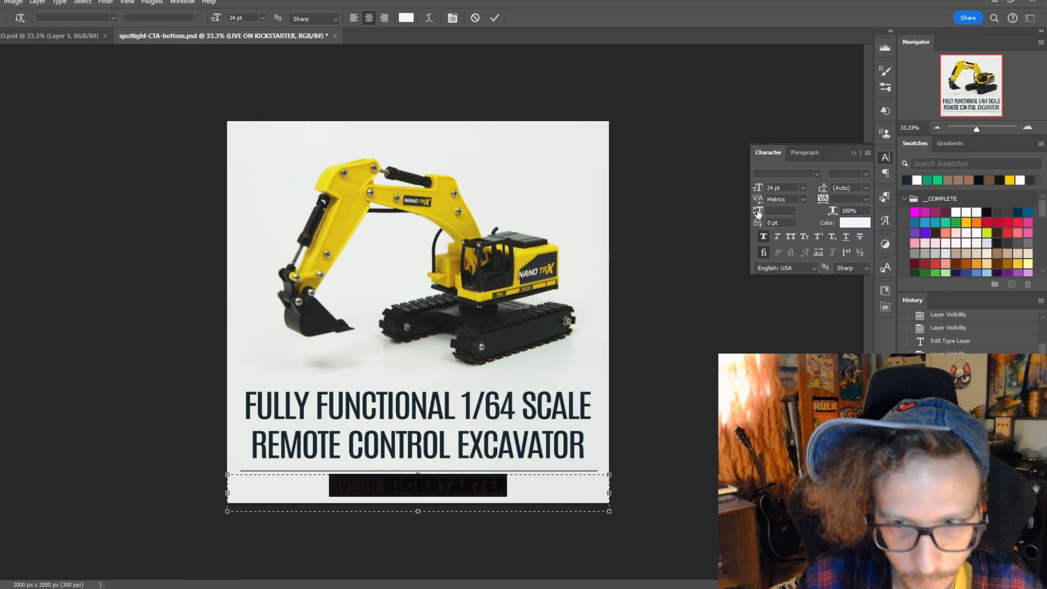
{"action": "left_click", "coordinate": [853, 223]}
{"action": "key", "text": "Return"}
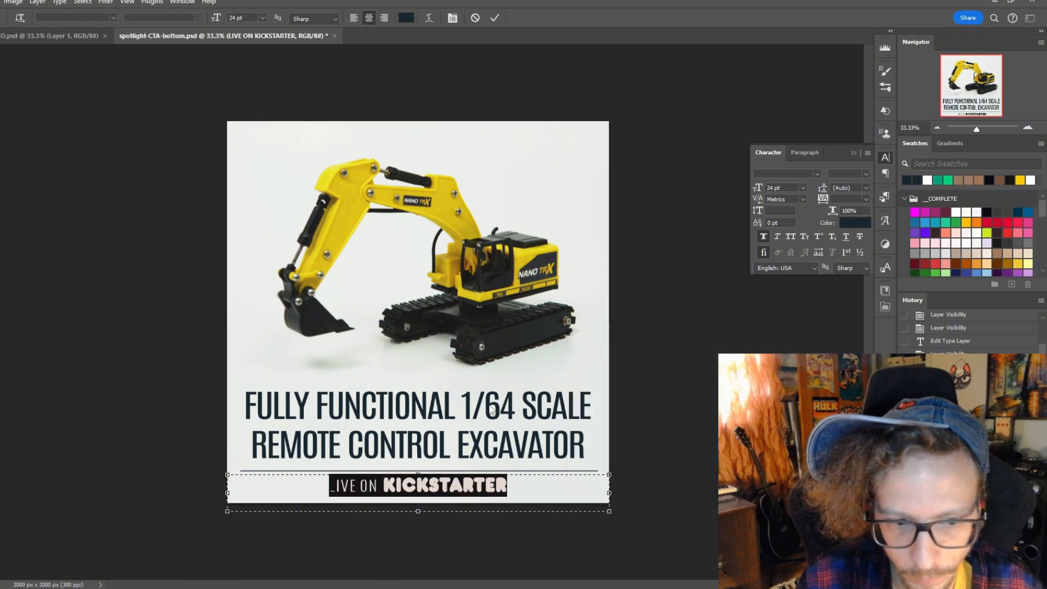
{"action": "left_click", "coordinate": [496, 19]}
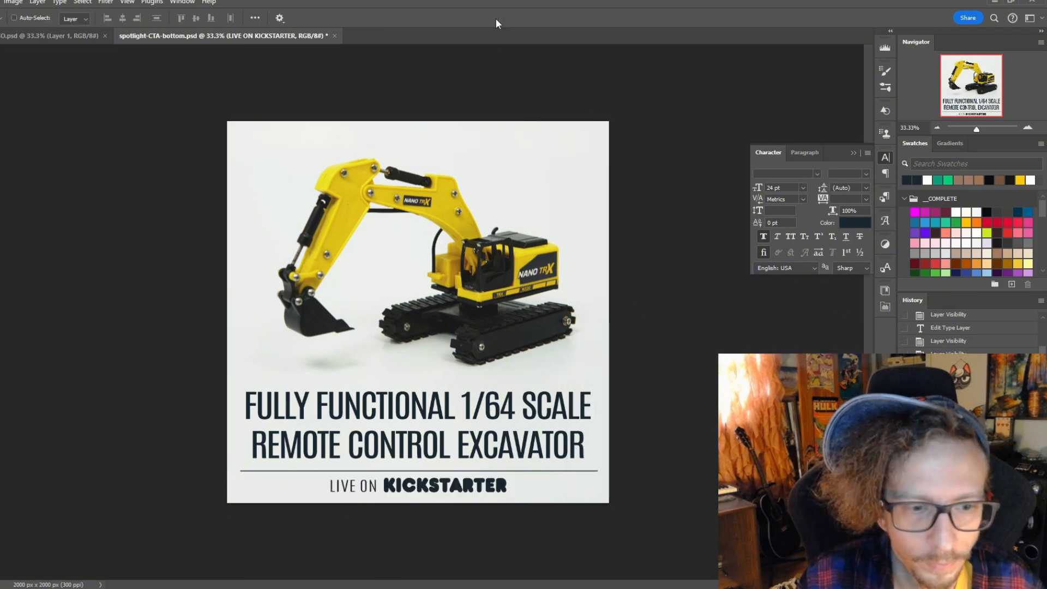
{"action": "key", "text": "ctrl+s"}
Save the excavator image as a PNG over spotlight-CTA-bottom.png in _ads_1-live-begin, using the large file size with fastest saving
{"action": "left_click", "coordinate": [0, 2]}
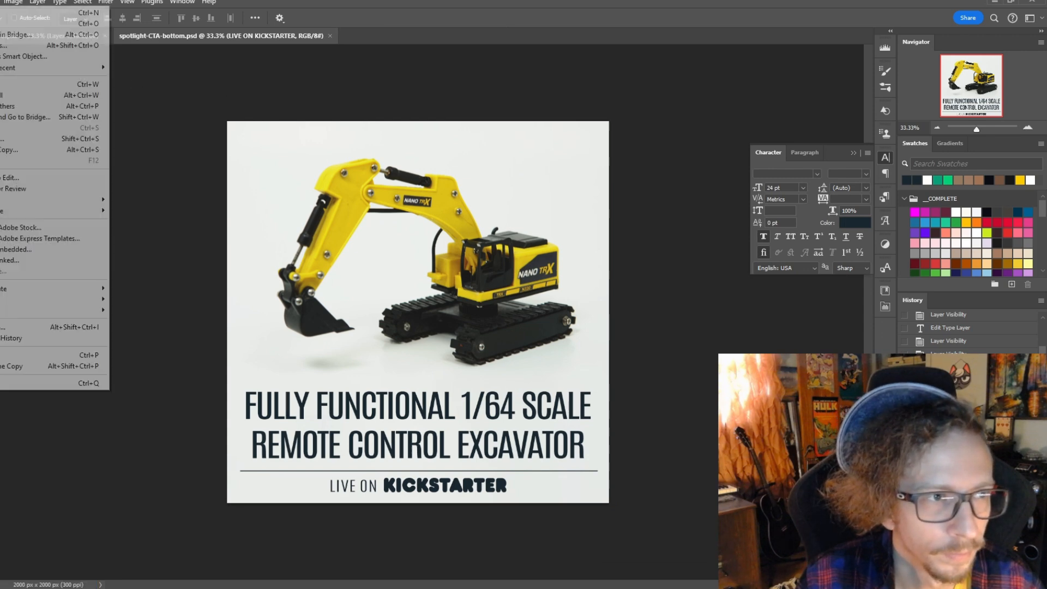
{"action": "left_click", "coordinate": [24, 143]}
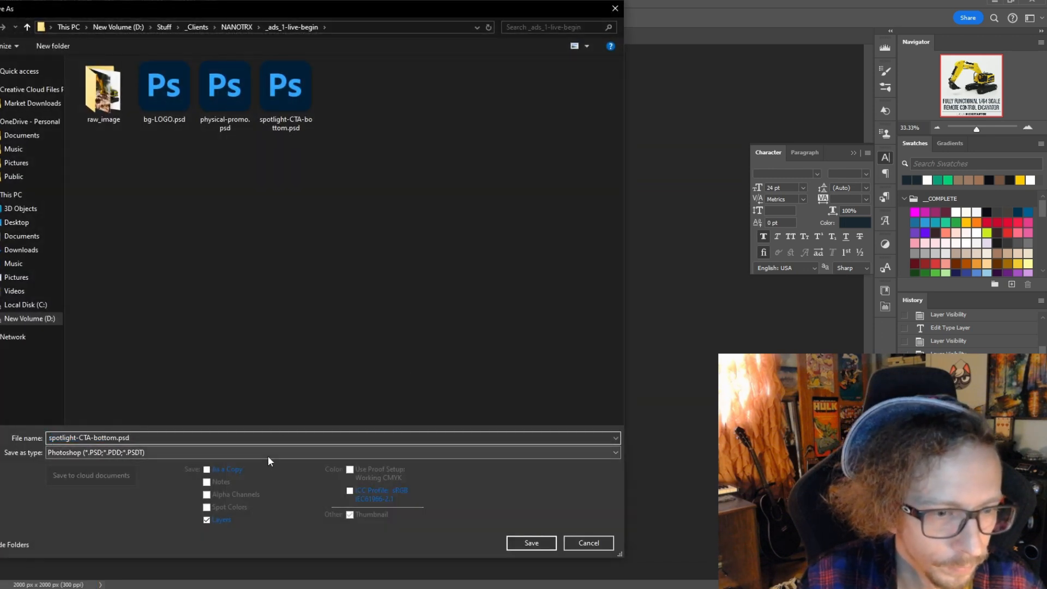
{"action": "left_click", "coordinate": [267, 456]}
{"action": "left_click", "coordinate": [83, 398]}
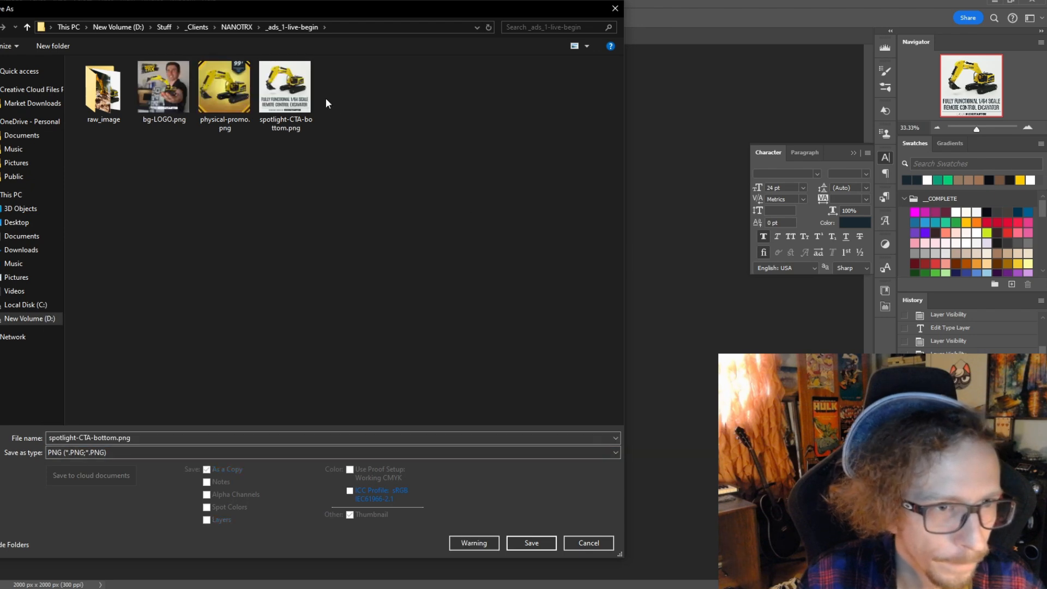
{"action": "key", "text": "Return"}
{"action": "left_click", "coordinate": [525, 298]}
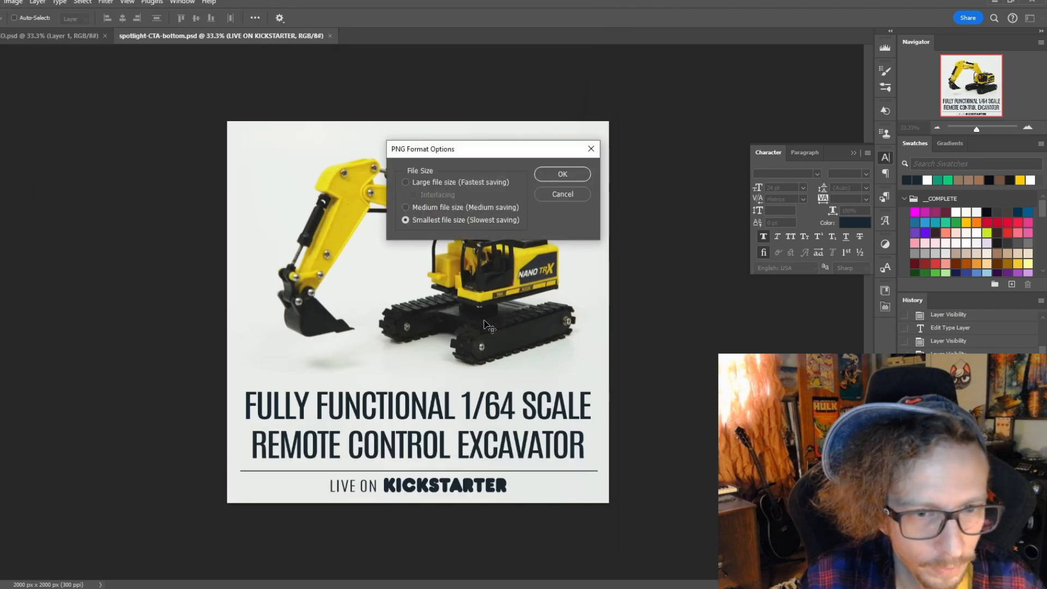
{"action": "left_click", "coordinate": [453, 184]}
{"action": "key", "text": "Return"}
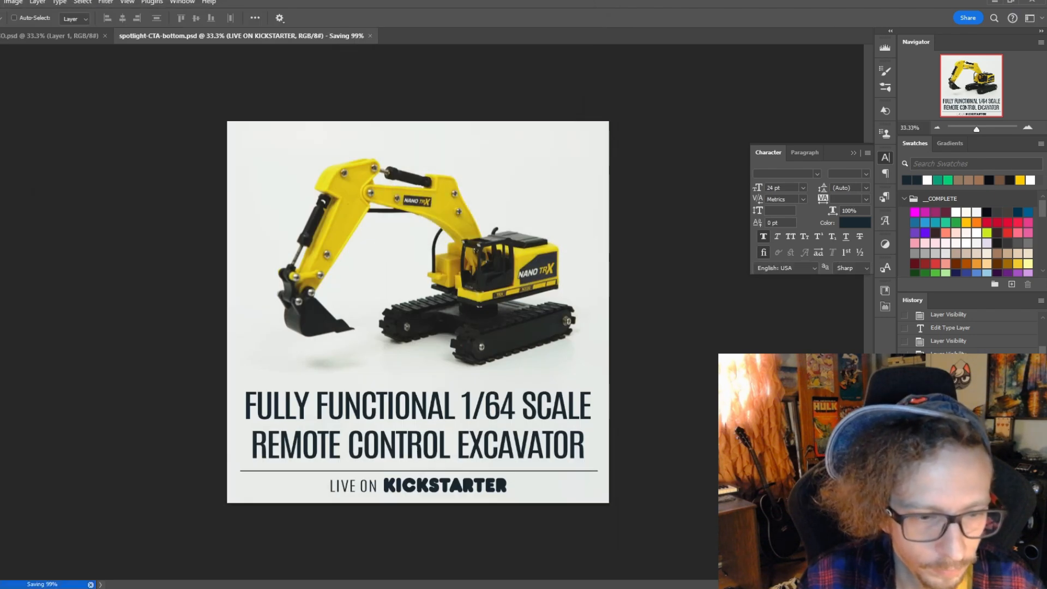
Switch to Meta Ads Manager, open the unfinished image ad in the KS Live - Sales campaign, and name it "Image - Founder"
{"action": "key", "text": "alt+Tab"}
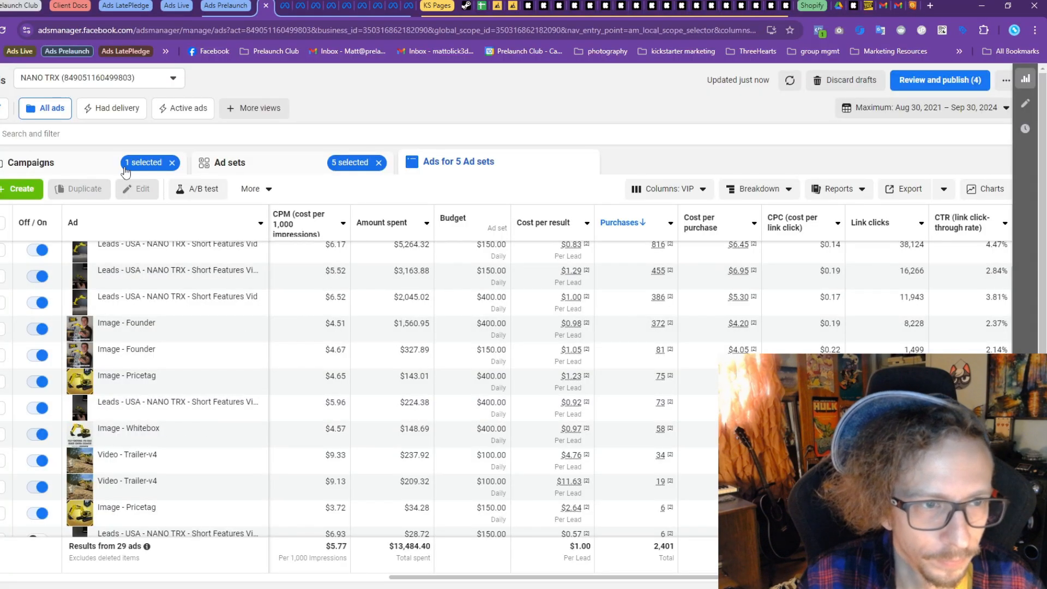
{"action": "left_click", "coordinate": [80, 167]}
{"action": "left_click", "coordinate": [114, 264]}
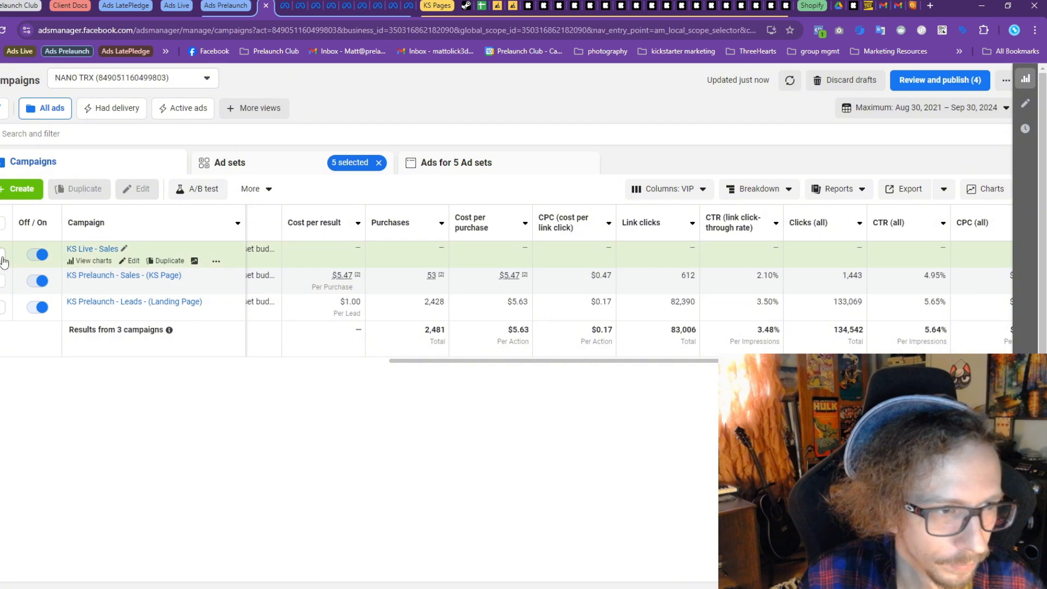
{"action": "left_click", "coordinate": [131, 261]}
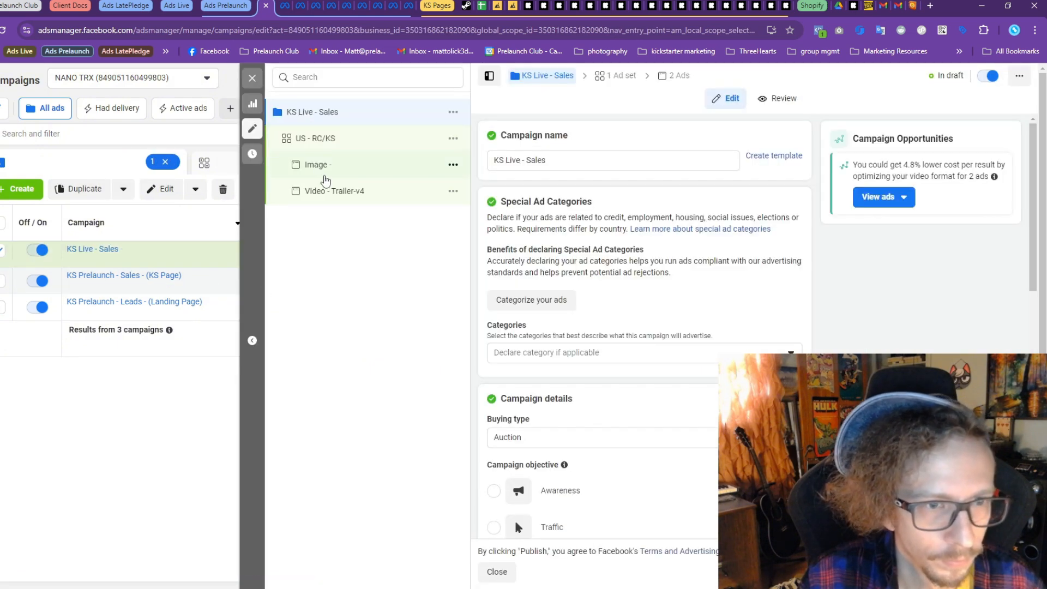
{"action": "left_click", "coordinate": [318, 164]}
{"action": "left_click", "coordinate": [576, 160]}
{"action": "type", "text": "Foun"}
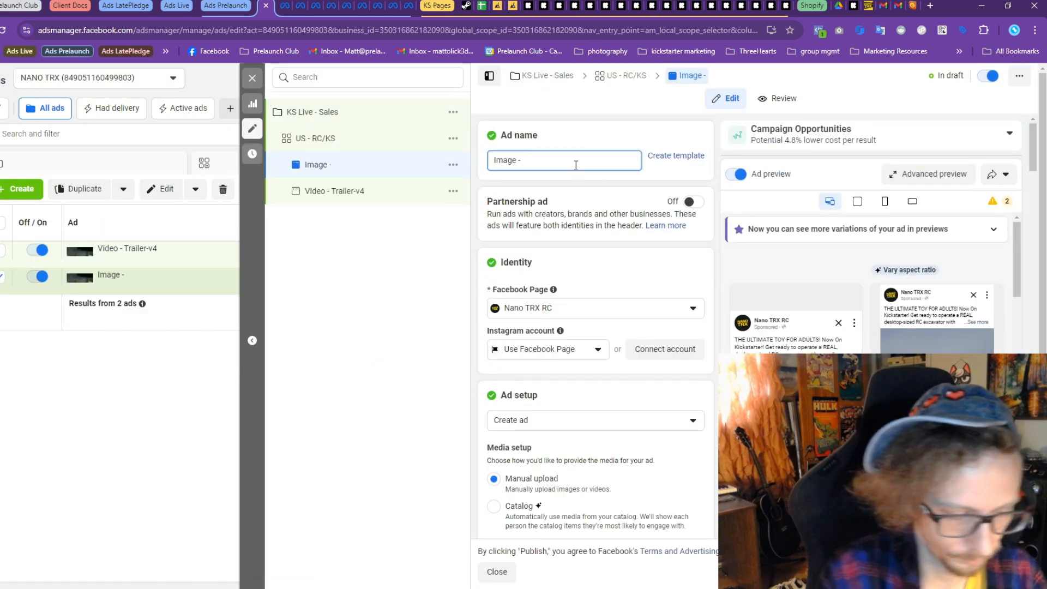
{"action": "type", "text": "der"}
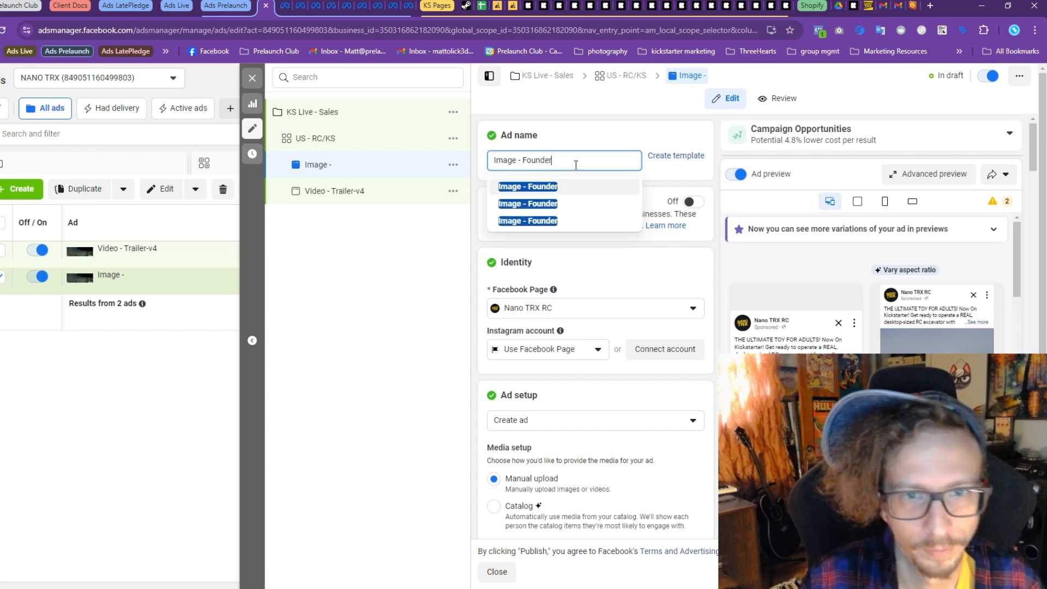
Replace the ad's trailer video with bg-LOGO.png from the _ads_1-live-begin folder, keeping the original crop for all placements
{"action": "scroll", "coordinate": [561, 285], "scroll_direction": "down", "scroll_amount": 15}
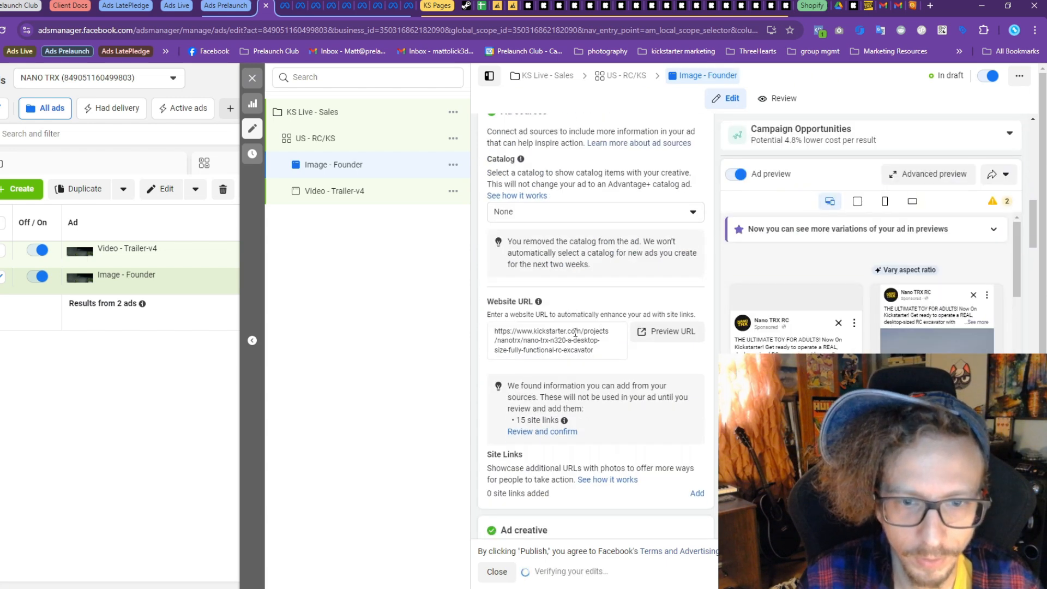
{"action": "scroll", "coordinate": [583, 348], "scroll_direction": "down", "scroll_amount": 3}
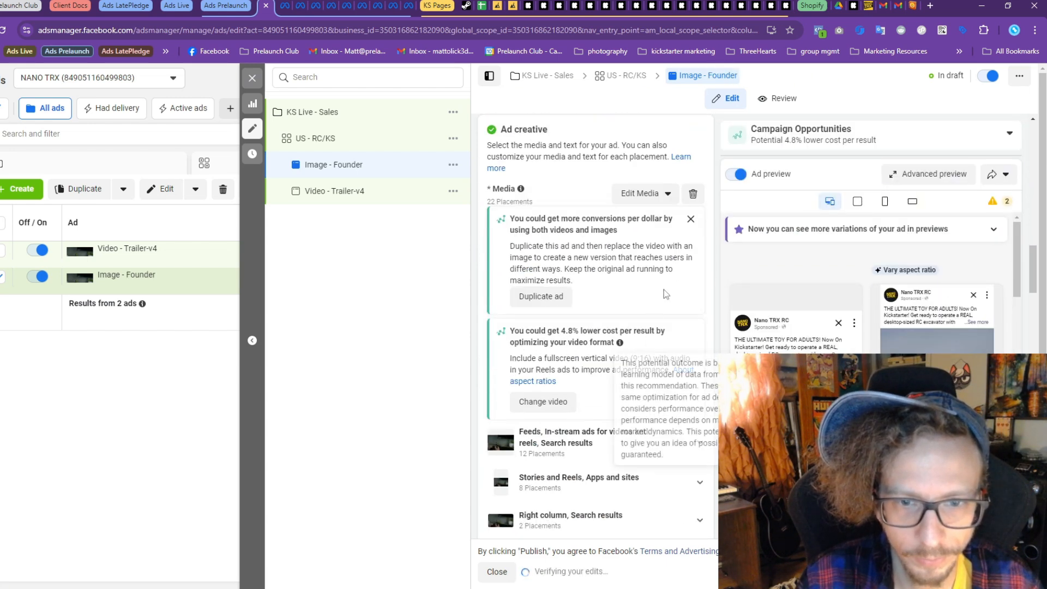
{"action": "left_click", "coordinate": [691, 201]}
{"action": "left_click", "coordinate": [532, 207]}
{"action": "left_click", "coordinate": [541, 238]}
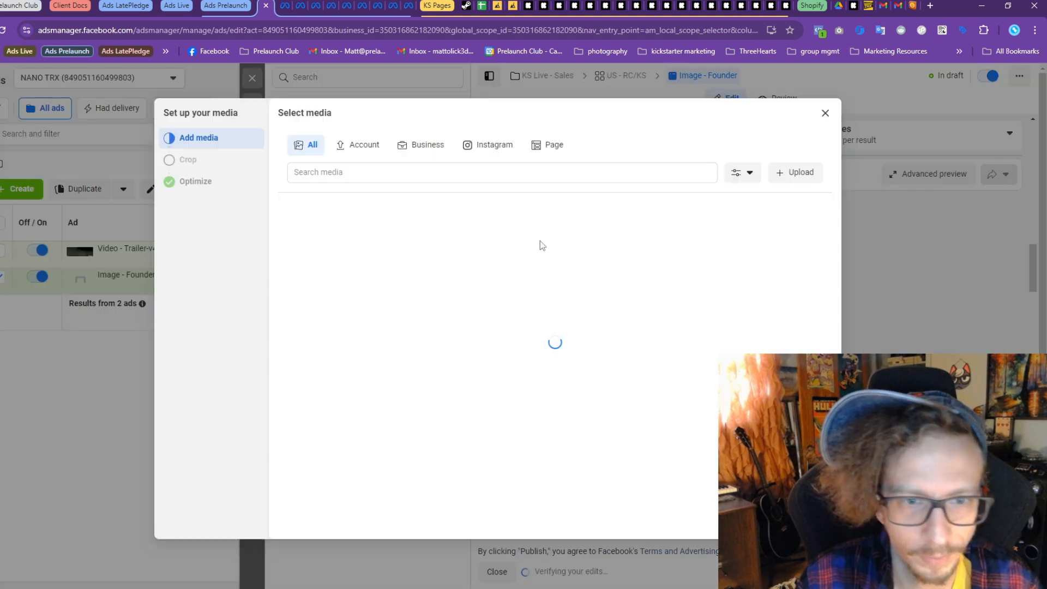
{"action": "left_click", "coordinate": [215, 547]}
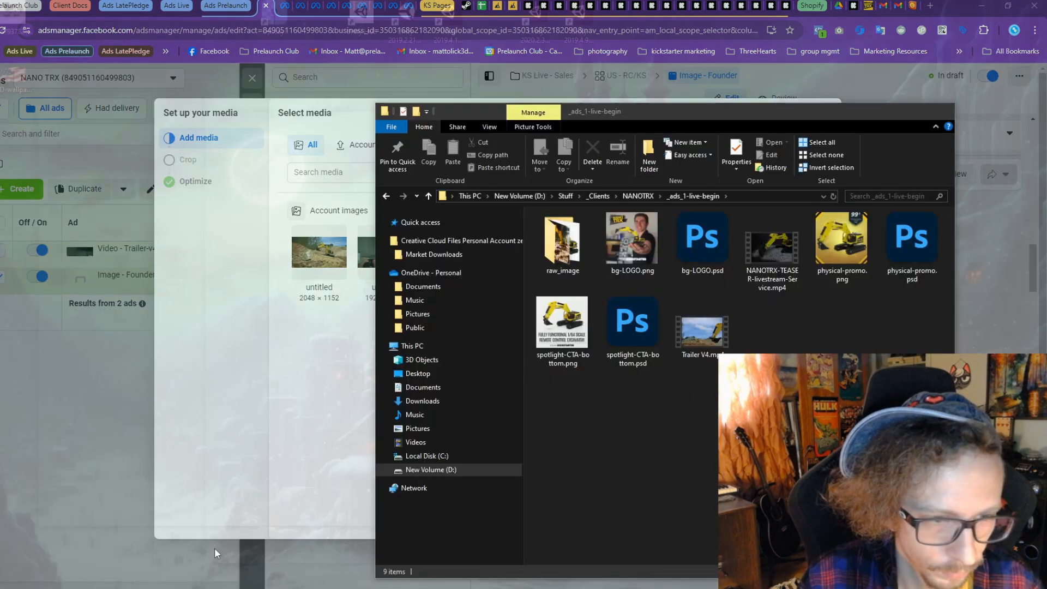
{"action": "left_click_drag", "start_coordinate": [628, 231], "coordinate": [349, 295]}
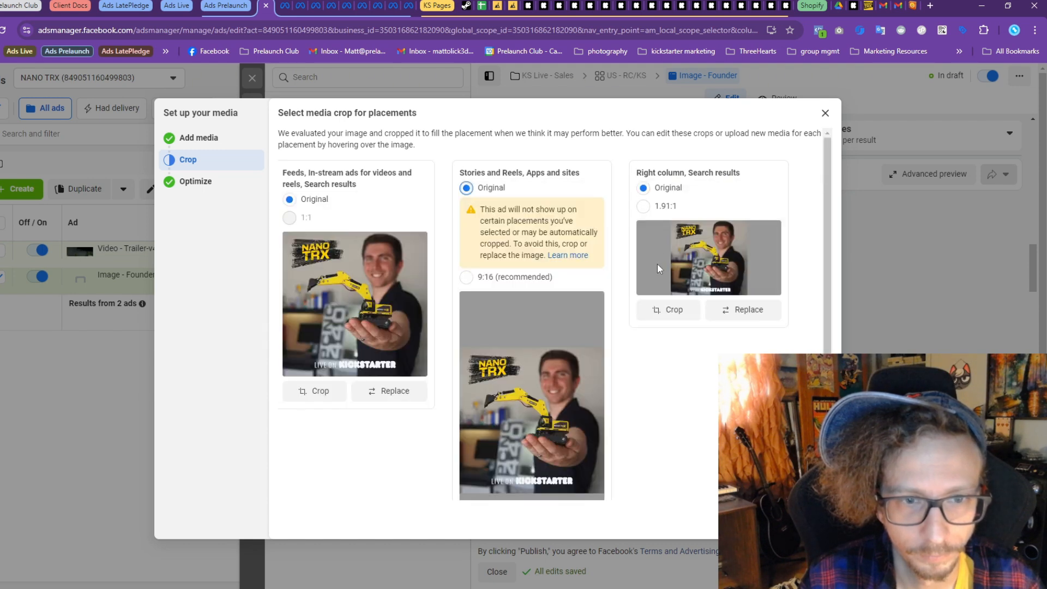
{"action": "left_click", "coordinate": [817, 521]}
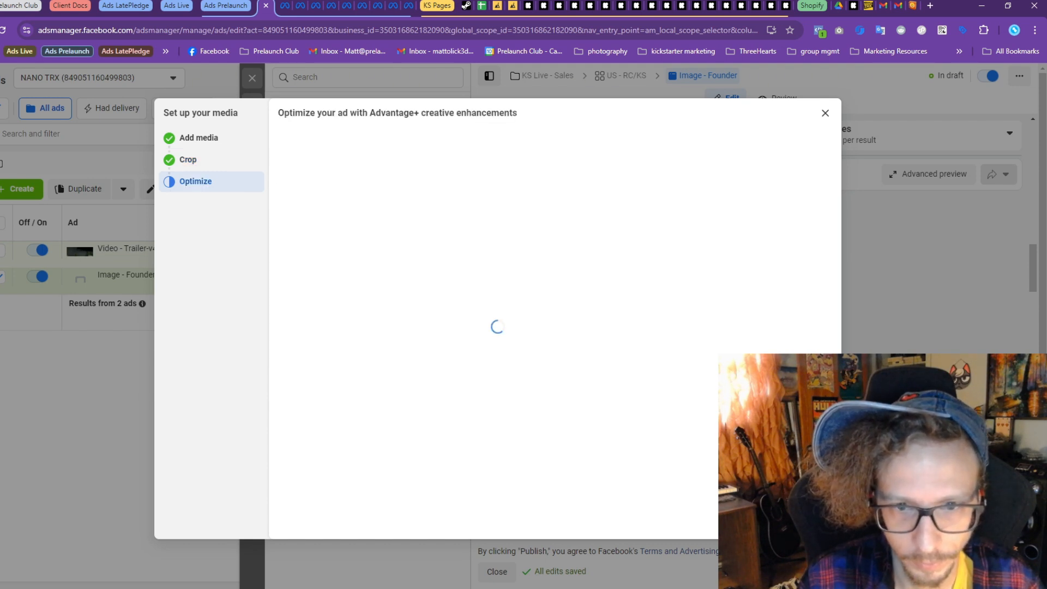
Turn off Add catalog items in the Advantage+ creative enhancements and finish the founder ad's media setup
{"action": "scroll", "coordinate": [626, 246], "scroll_direction": "down", "scroll_amount": 4}
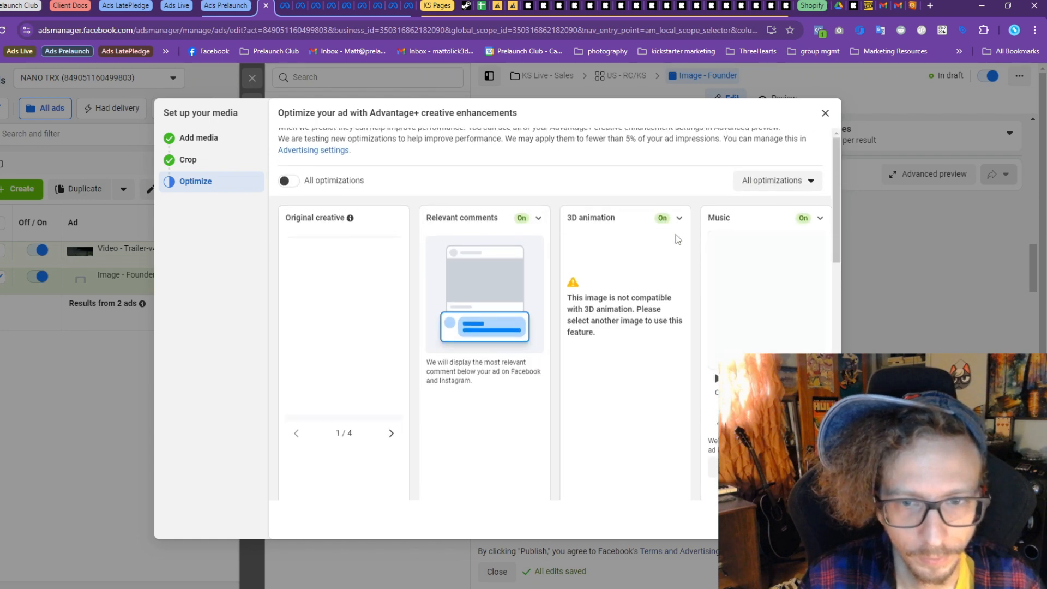
{"action": "scroll", "coordinate": [625, 247], "scroll_direction": "down", "scroll_amount": 4}
{"action": "scroll", "coordinate": [582, 227], "scroll_direction": "up", "scroll_amount": 1}
{"action": "scroll", "coordinate": [582, 227], "scroll_direction": "down", "scroll_amount": 1}
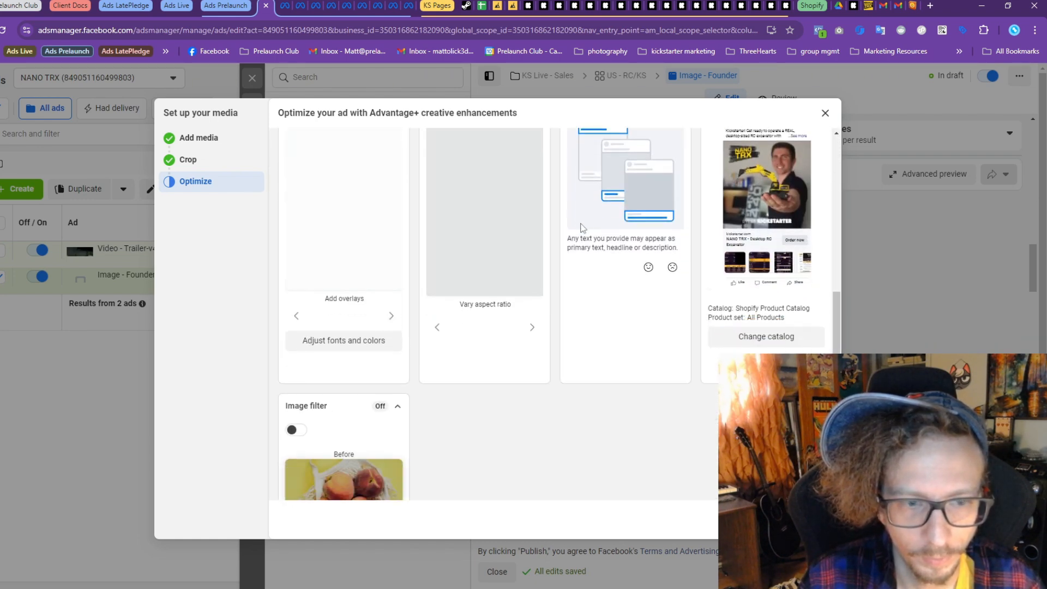
{"action": "scroll", "coordinate": [582, 227], "scroll_direction": "up", "scroll_amount": 3}
{"action": "left_click", "coordinate": [820, 266]}
{"action": "left_click", "coordinate": [718, 289]}
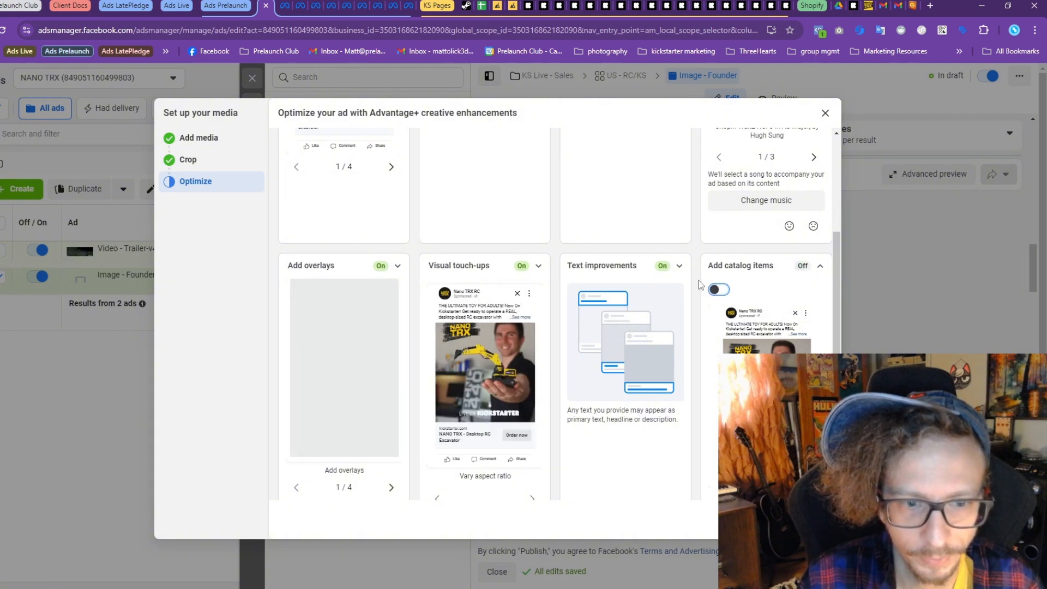
{"action": "scroll", "coordinate": [700, 284], "scroll_direction": "up", "scroll_amount": 4}
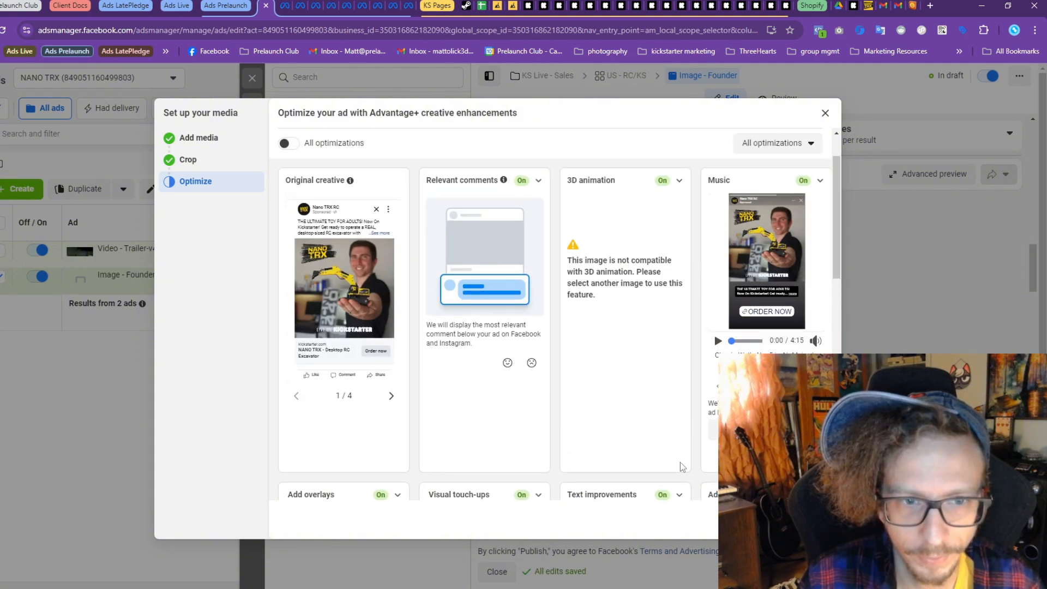
{"action": "left_click", "coordinate": [813, 519]}
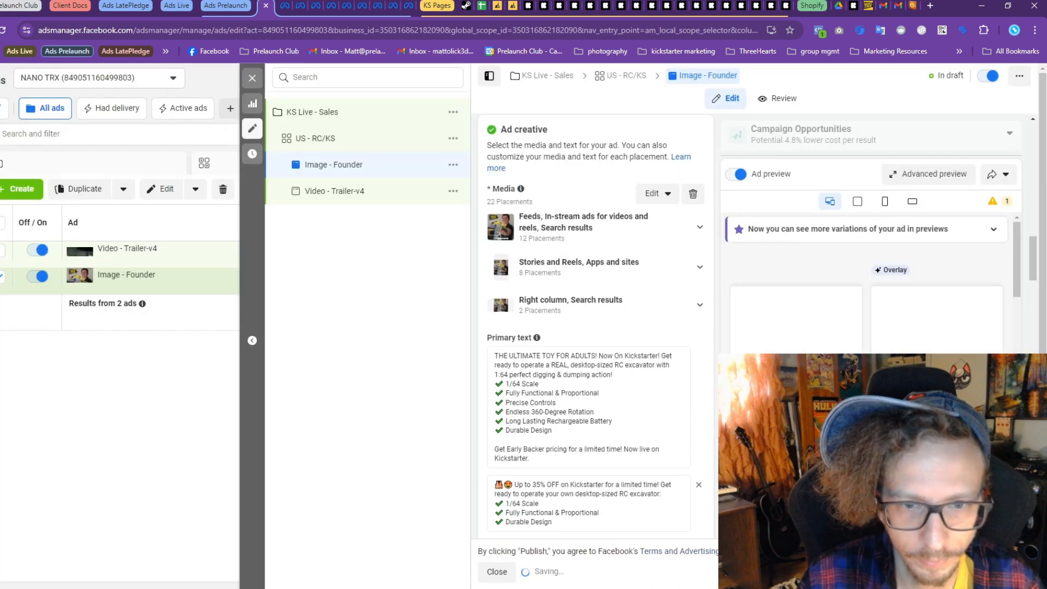
Duplicate the Image - Founder ad once within its original campaign and rename the copy "Image - Pricetag"
{"action": "left_click", "coordinate": [453, 164]}
{"action": "left_click", "coordinate": [472, 232]}
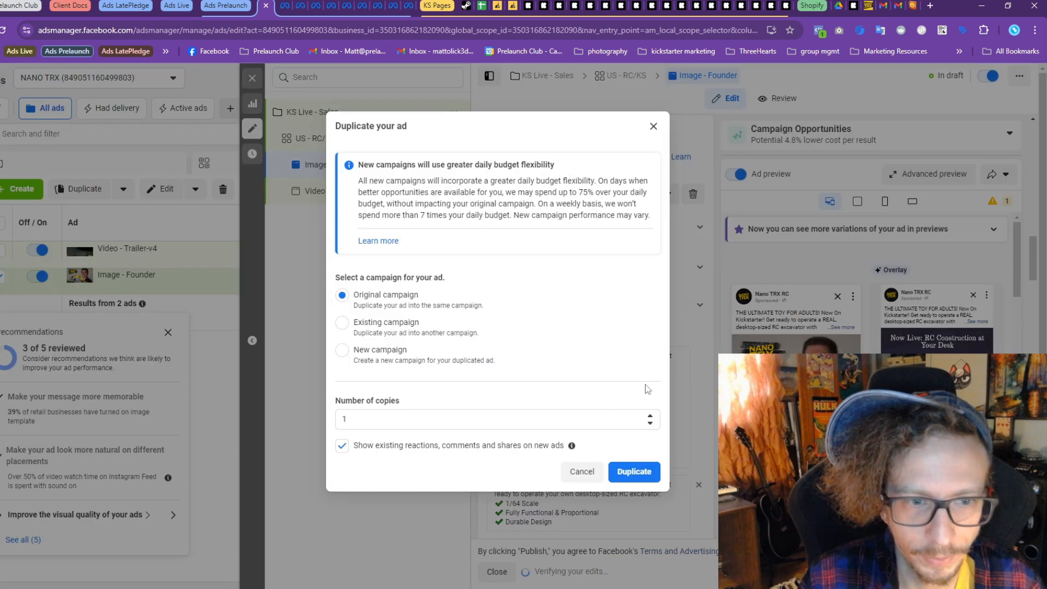
{"action": "left_click", "coordinate": [631, 536]}
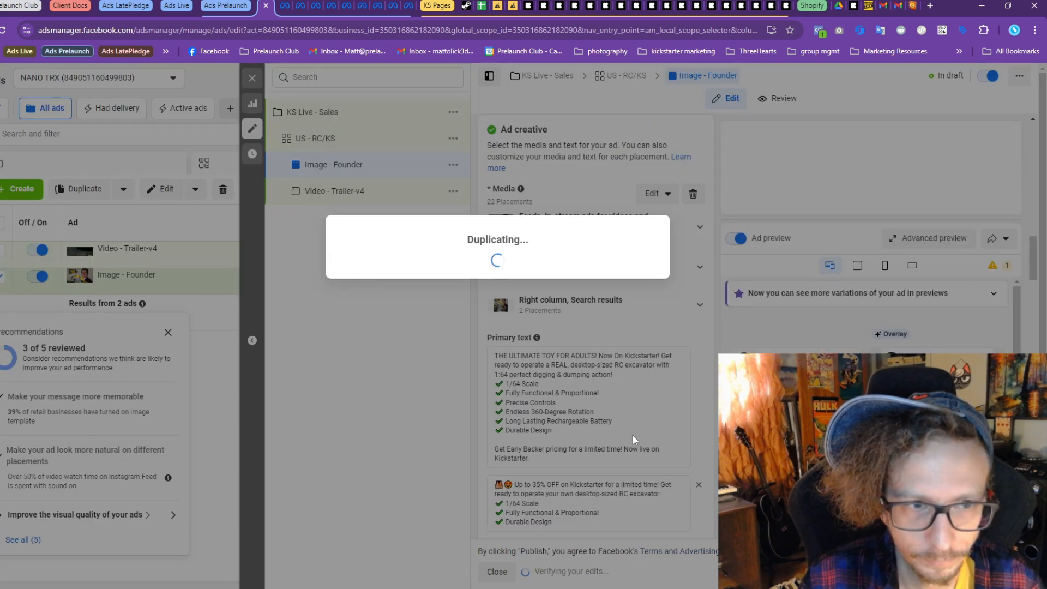
{"action": "scroll", "coordinate": [633, 311], "scroll_direction": "up", "scroll_amount": 4}
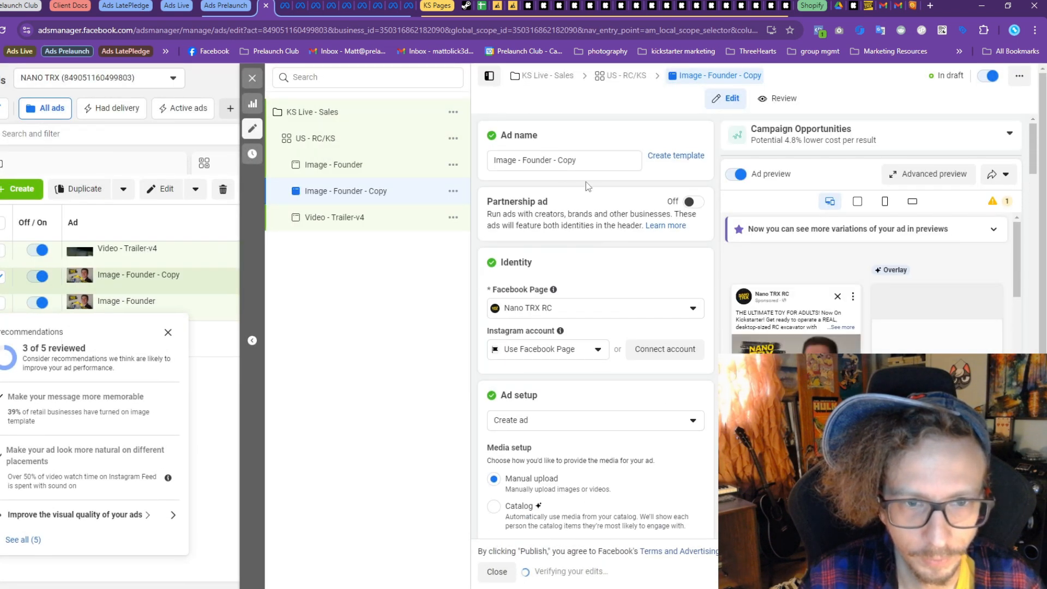
{"action": "left_click_drag", "start_coordinate": [521, 160], "coordinate": [600, 172]}
{"action": "type", "text": "Pricetag"}
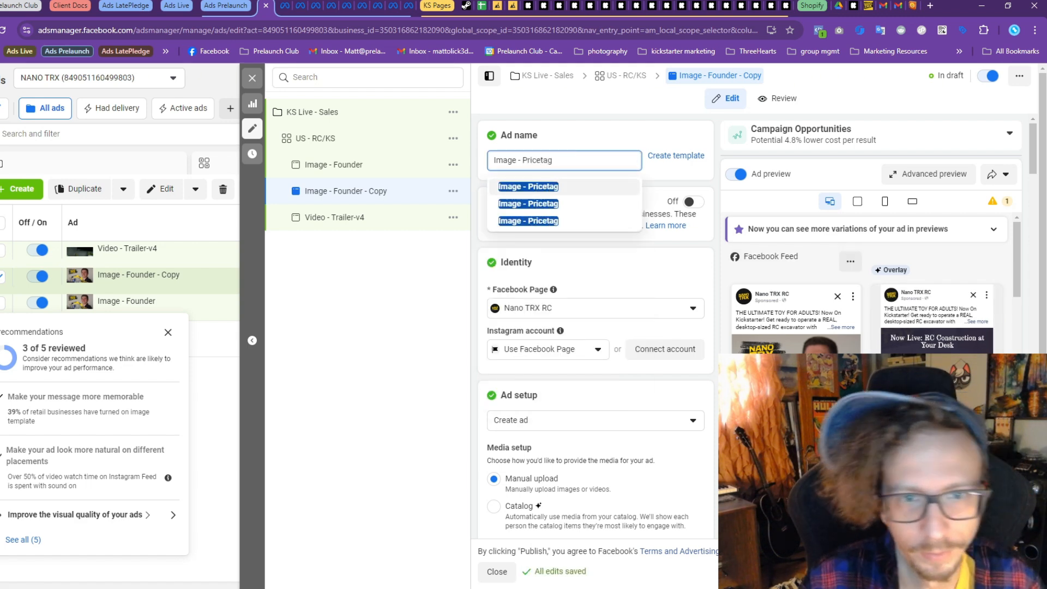
{"action": "left_click", "coordinate": [580, 143]}
Replace the Image - Pricetag ad's founder image with physical-promo.png from the _ads_1-live-begin folder, keeping the original crop for all placements
{"action": "scroll", "coordinate": [574, 291], "scroll_direction": "down", "scroll_amount": 16}
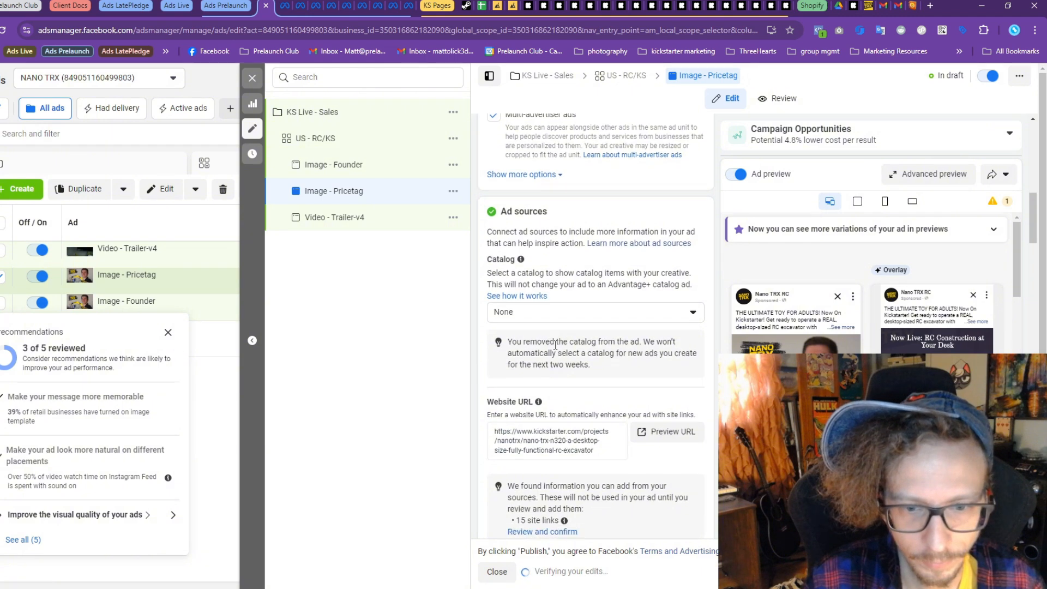
{"action": "left_click", "coordinate": [693, 308]}
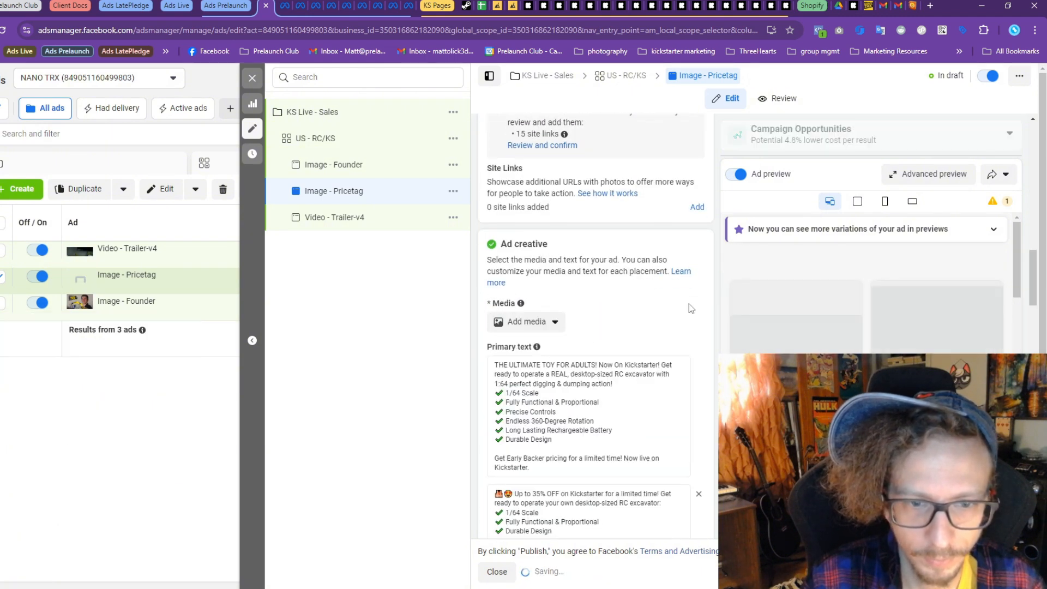
{"action": "left_click", "coordinate": [547, 325]}
{"action": "left_click", "coordinate": [534, 345]}
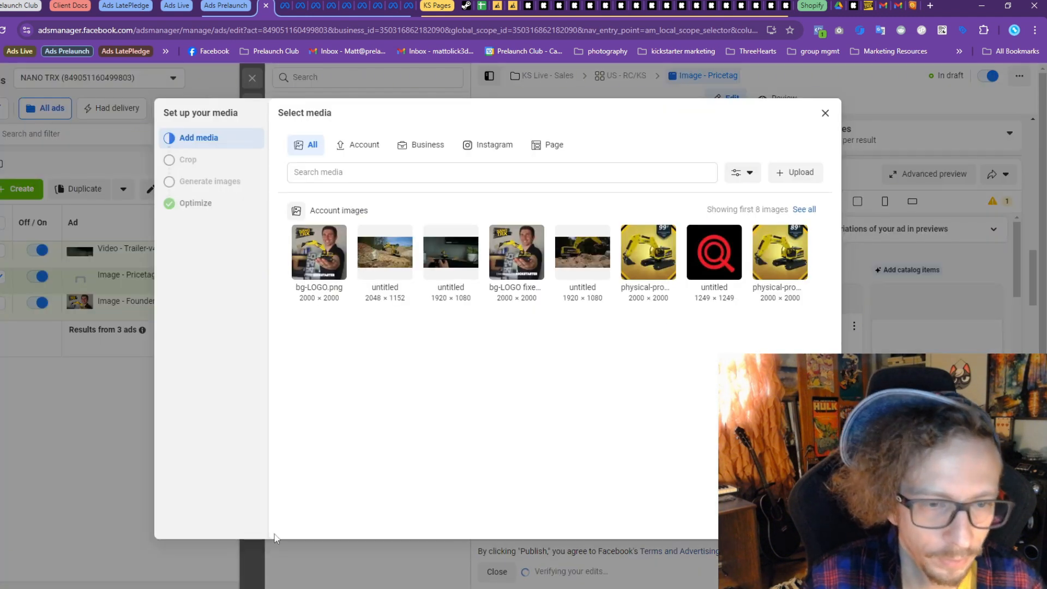
{"action": "mouse_move", "coordinate": [240, 587]}
{"action": "left_click", "coordinate": [201, 547]}
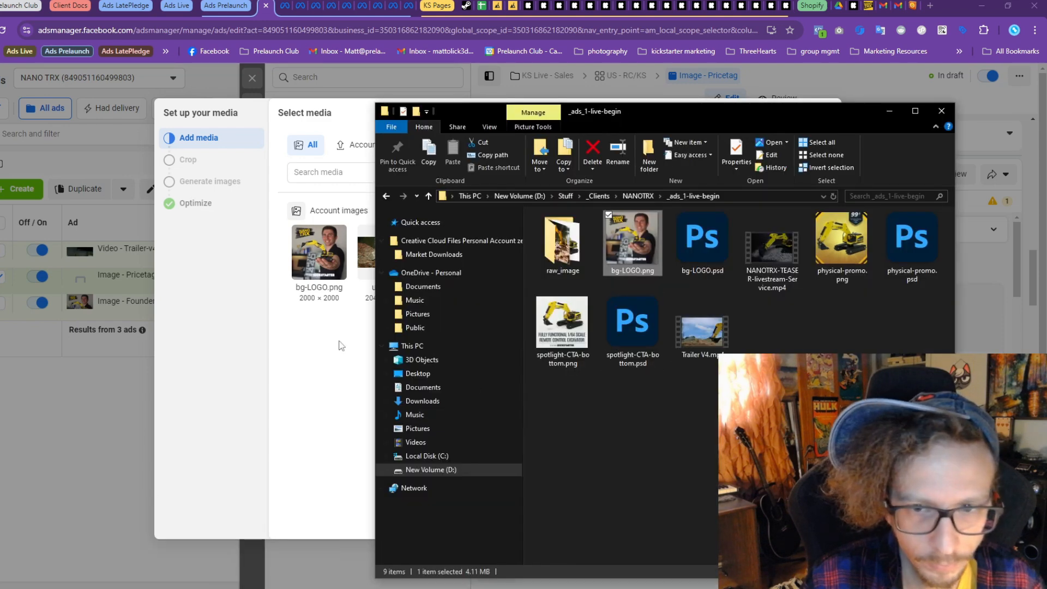
{"action": "left_click", "coordinate": [305, 413]}
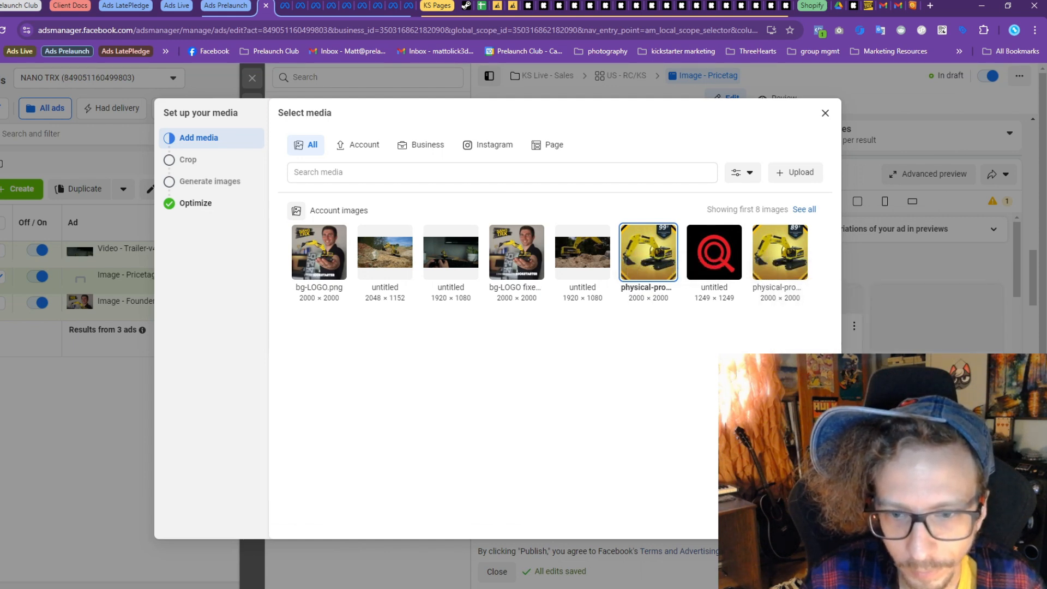
{"action": "left_click", "coordinate": [813, 521]}
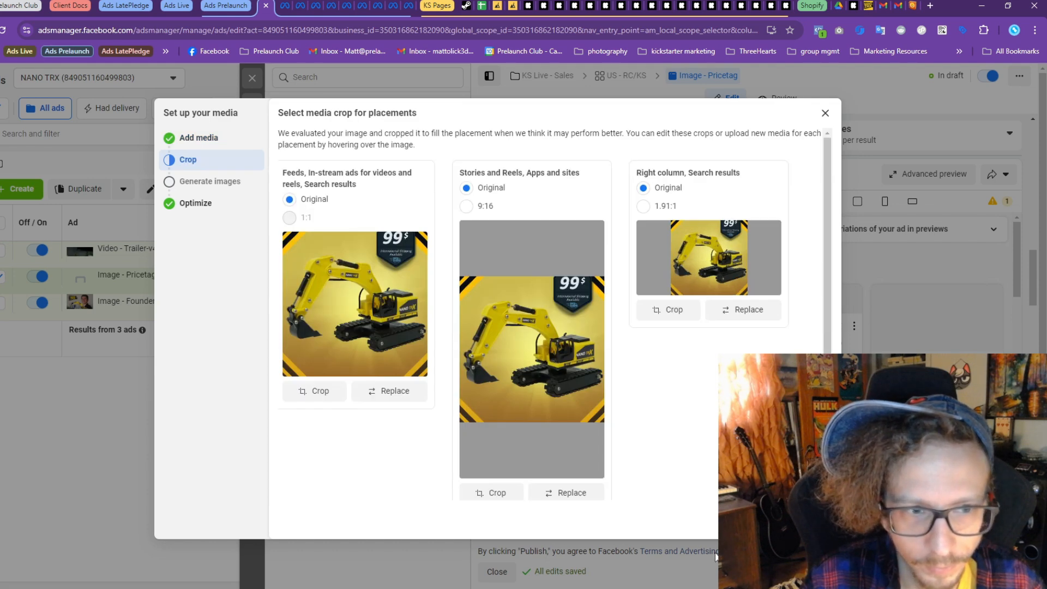
{"action": "left_click", "coordinate": [814, 522]}
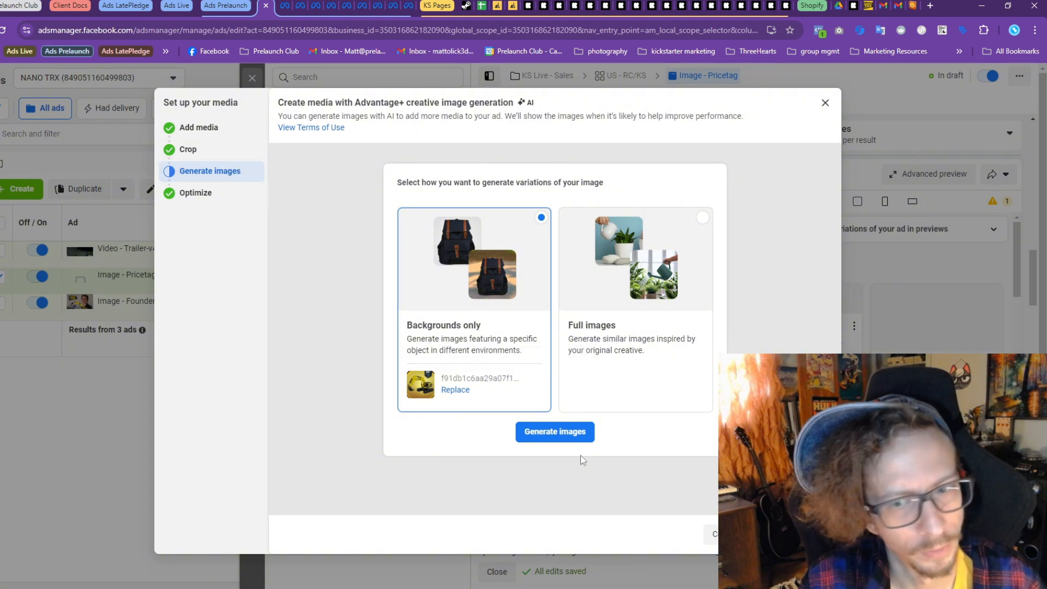
Skip AI image generation, turn off Add catalog items in the Advantage+ creative enhancements, and finish the Pricetag ad's media setup
{"action": "left_click", "coordinate": [813, 534]}
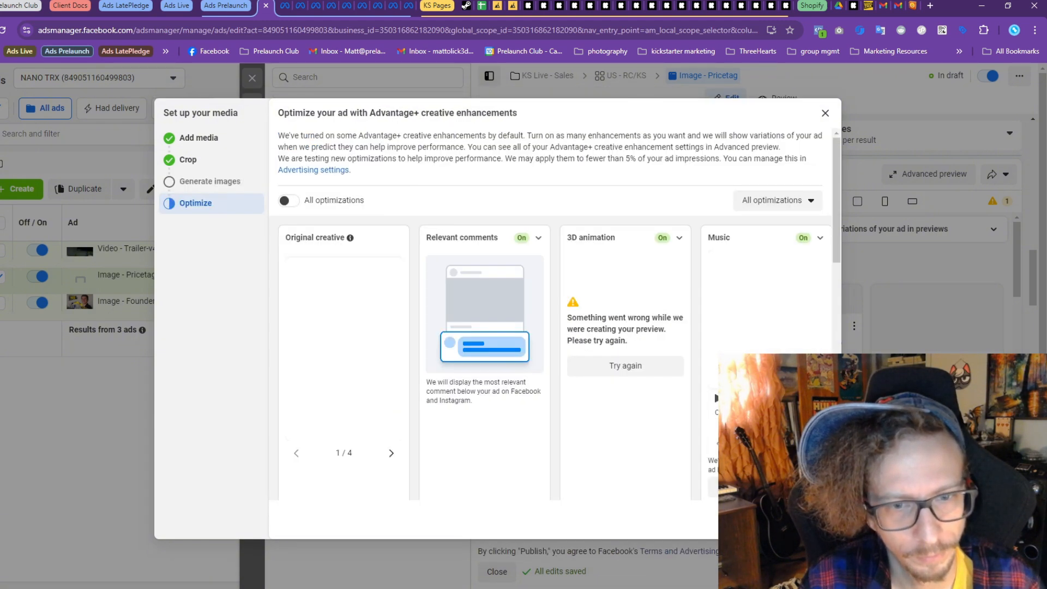
{"action": "scroll", "coordinate": [638, 320], "scroll_direction": "down", "scroll_amount": 1}
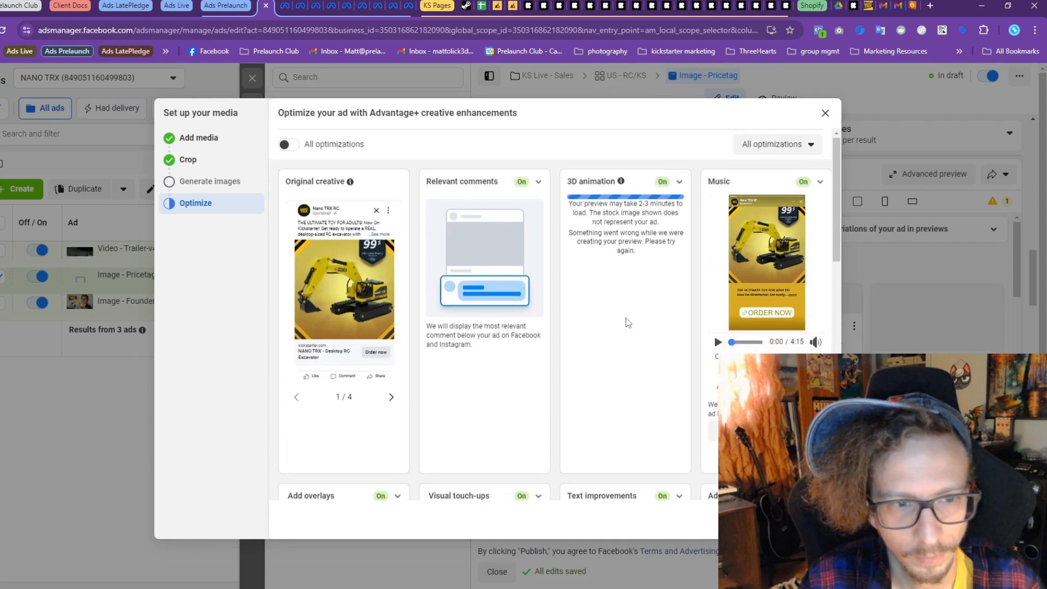
{"action": "scroll", "coordinate": [627, 322], "scroll_direction": "up", "scroll_amount": 1}
{"action": "scroll", "coordinate": [643, 299], "scroll_direction": "down", "scroll_amount": 8}
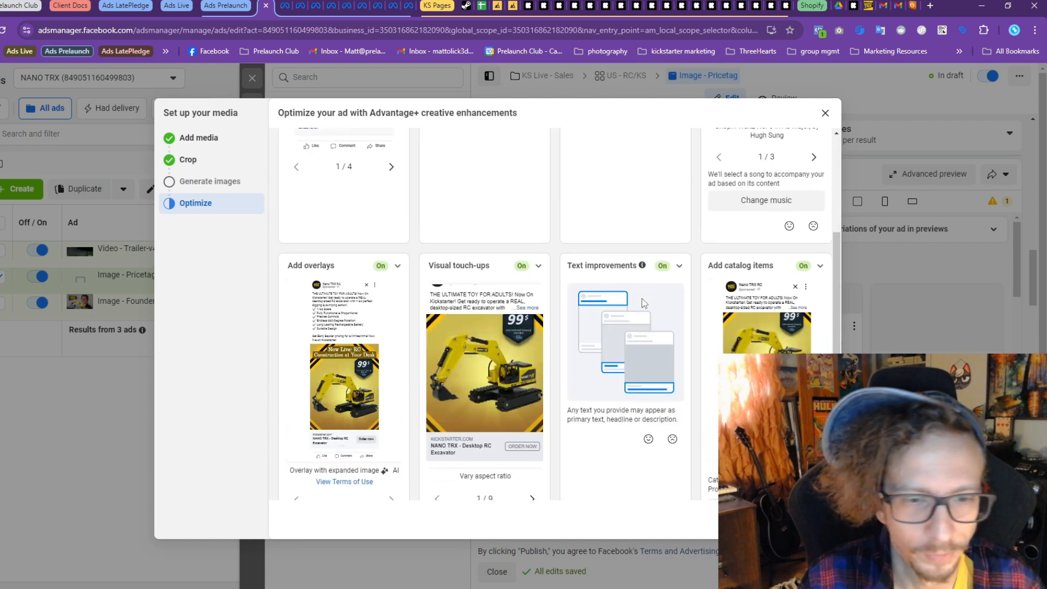
{"action": "scroll", "coordinate": [748, 259], "scroll_direction": "up", "scroll_amount": 3}
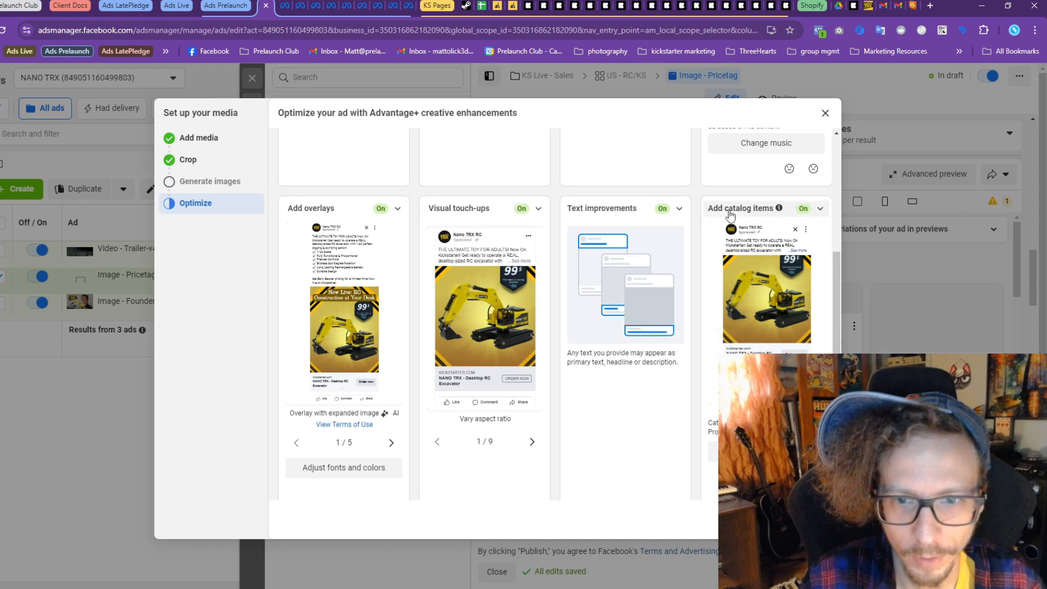
{"action": "left_click", "coordinate": [733, 208]}
{"action": "left_click", "coordinate": [720, 232]}
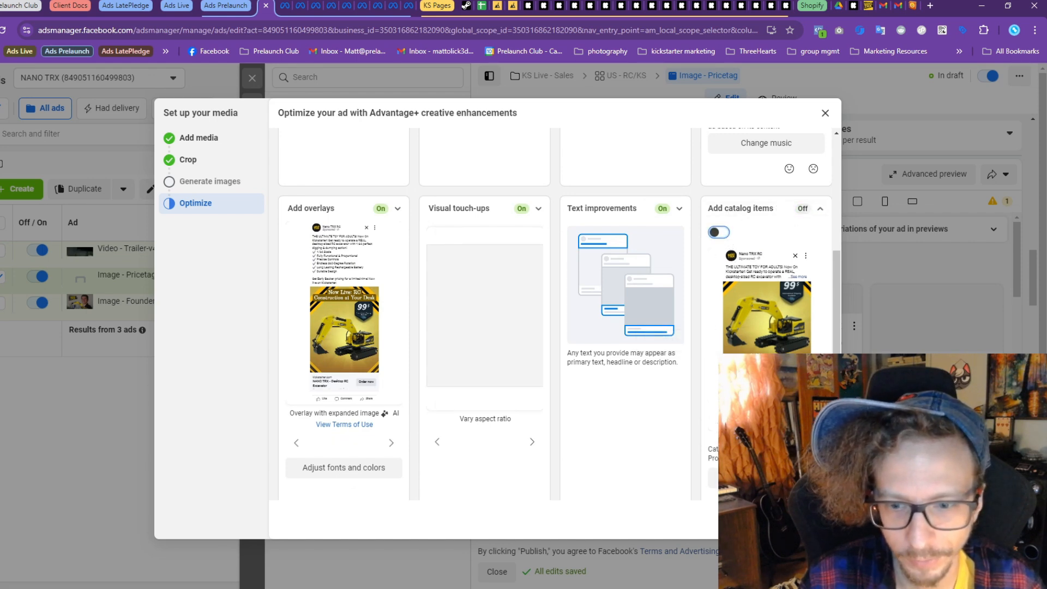
{"action": "left_click", "coordinate": [817, 521]}
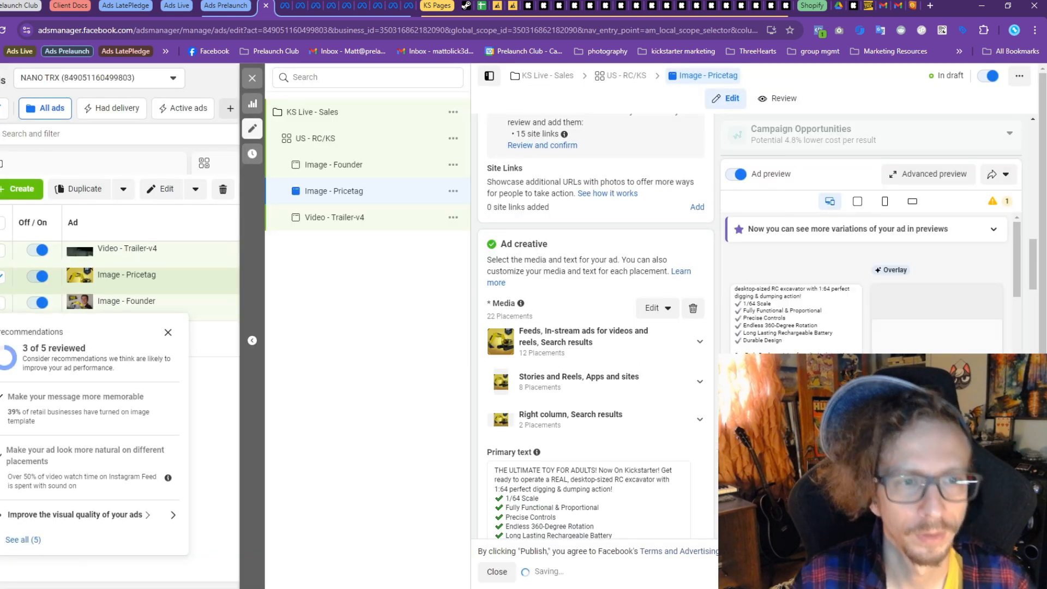
Duplicate the Image - Pricetag ad once within its original campaign and rename the copy "Image - Whitebox"
{"action": "left_click", "coordinate": [453, 191]}
{"action": "left_click", "coordinate": [480, 258]}
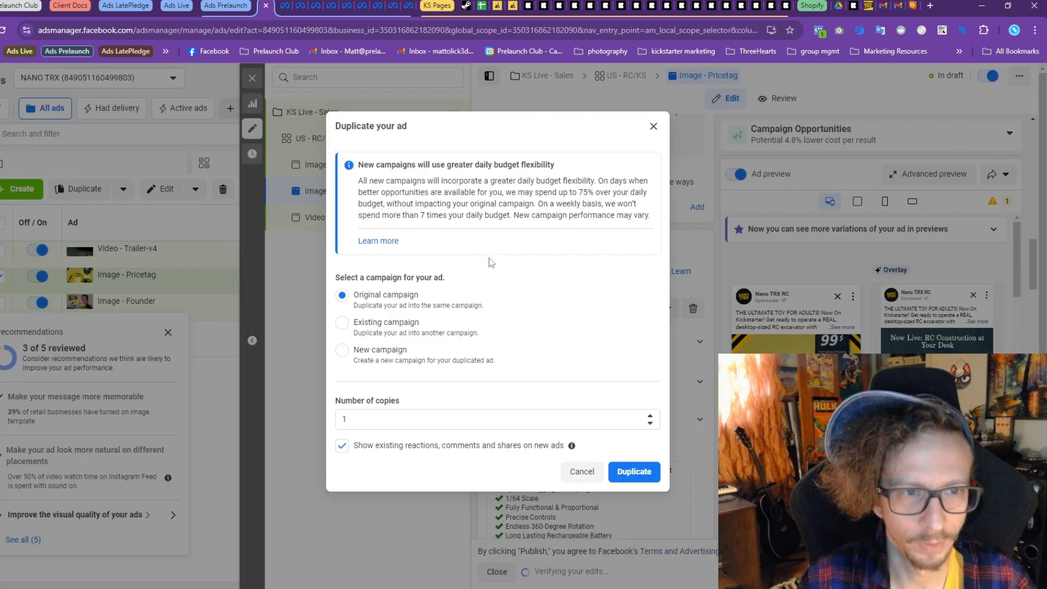
{"action": "left_click", "coordinate": [635, 472]}
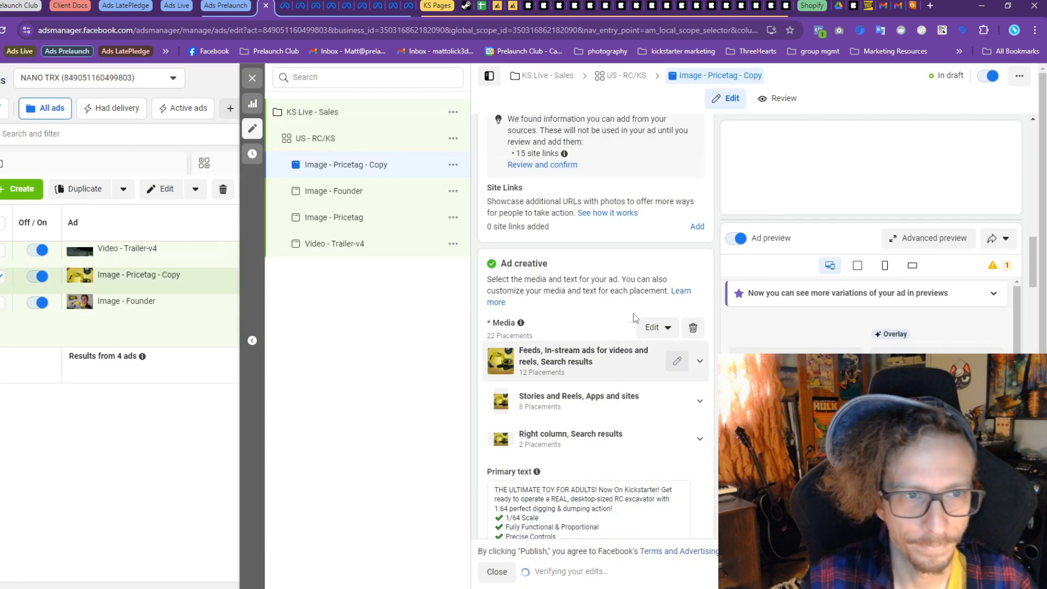
{"action": "scroll", "coordinate": [633, 315], "scroll_direction": "up", "scroll_amount": 15}
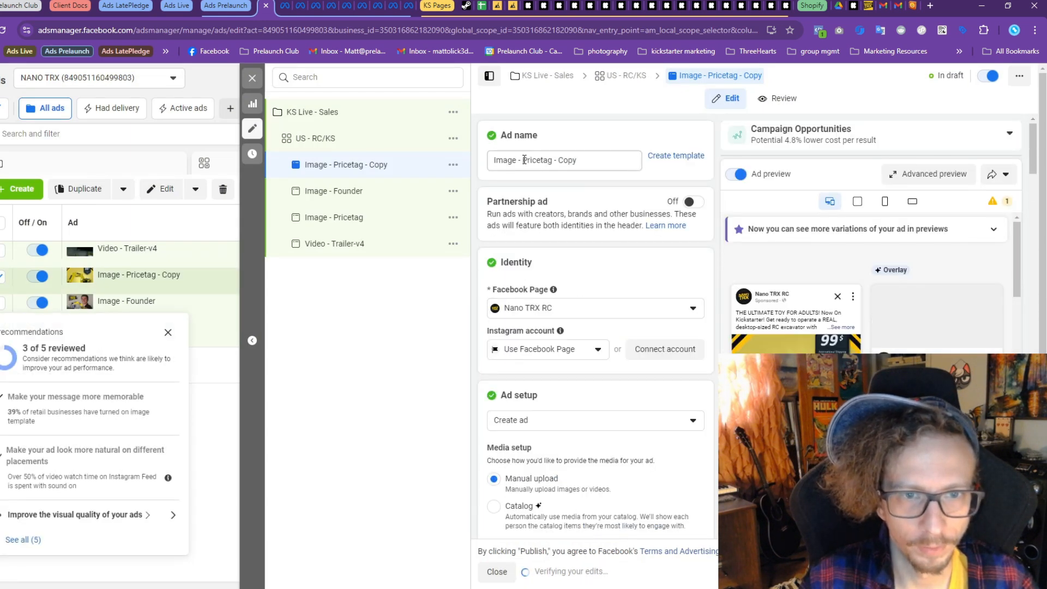
{"action": "left_click_drag", "start_coordinate": [524, 160], "coordinate": [600, 176]}
{"action": "key", "text": "BackSpace"}
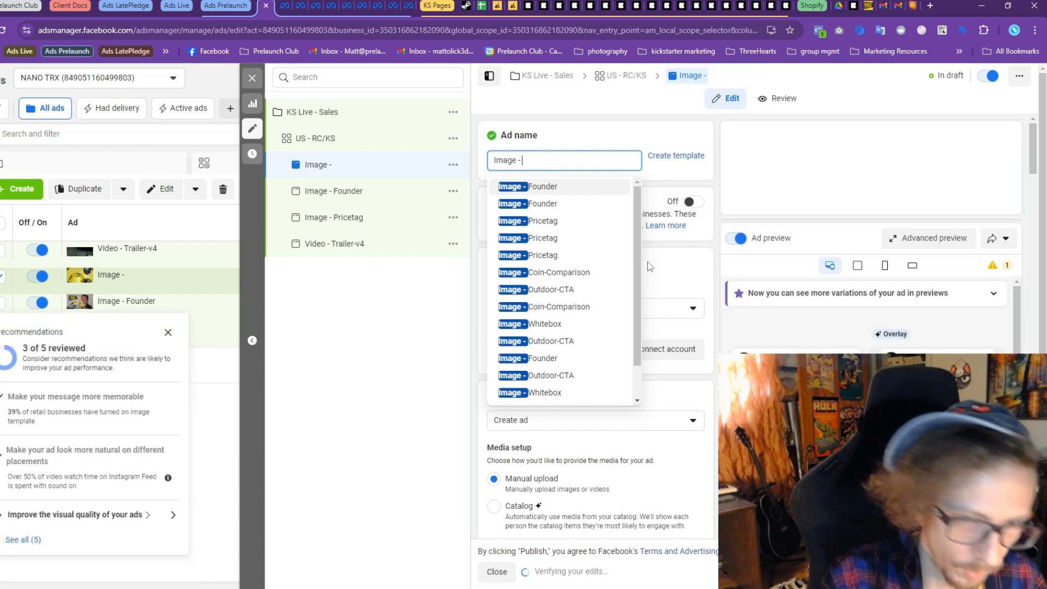
{"action": "type", "text": "White box"}
{"action": "key", "text": "BackSpace"}
{"action": "key", "text": "BackSpace"}
{"action": "key", "text": "BackSpace"}
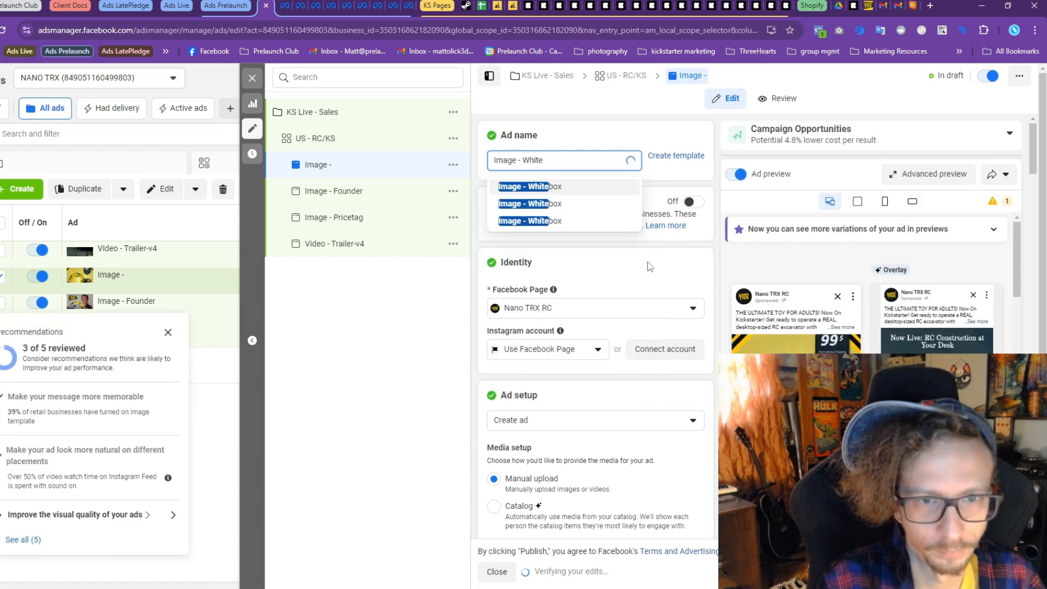
{"action": "type", "text": "box"}
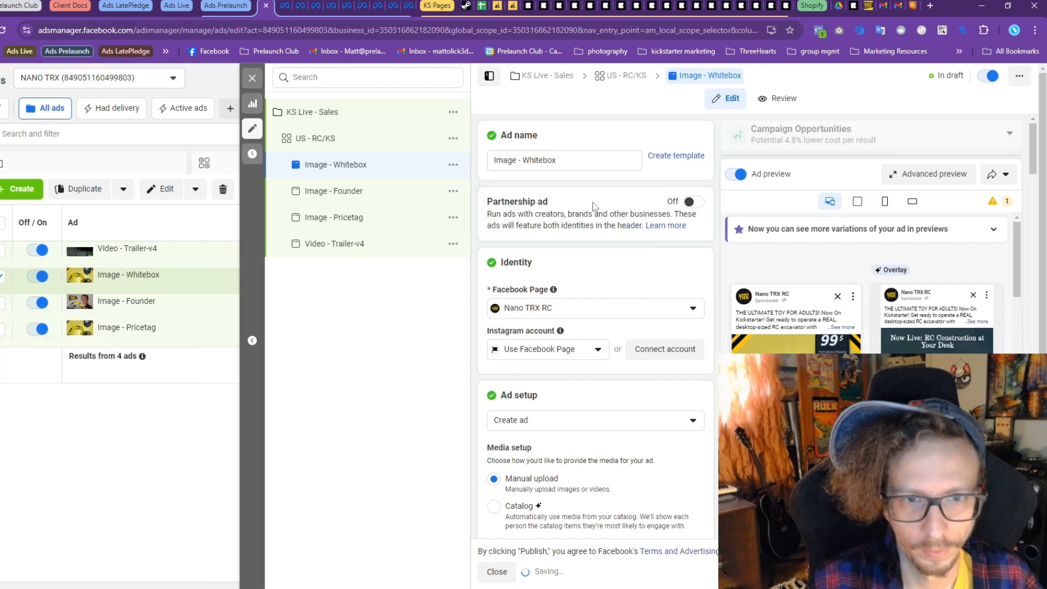
Replace the Image - Whitebox ad's media with spotlight-CTA-bottom.png from the _ads_1-live-begin folder, keeping the original crop for all placements
{"action": "scroll", "coordinate": [570, 338], "scroll_direction": "down", "scroll_amount": 10}
{"action": "scroll", "coordinate": [567, 360], "scroll_direction": "down", "scroll_amount": 6}
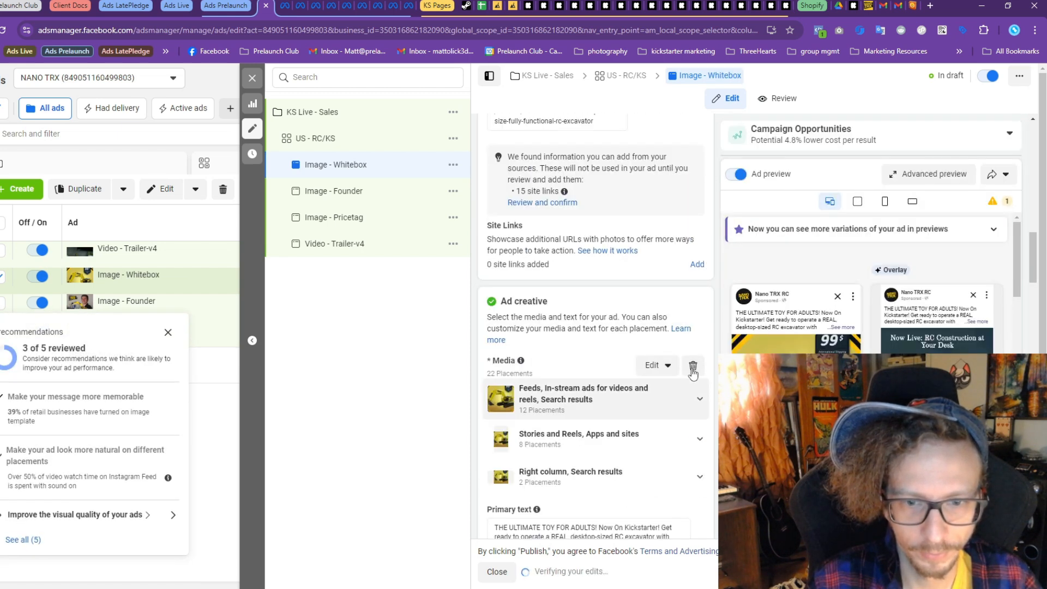
{"action": "left_click", "coordinate": [528, 379]}
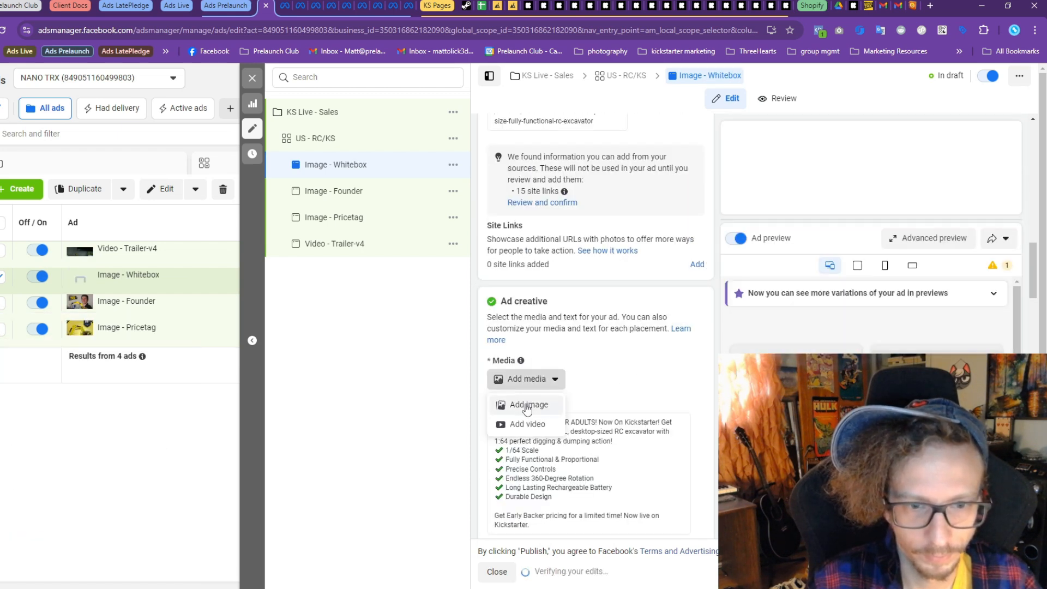
{"action": "left_click", "coordinate": [530, 403]}
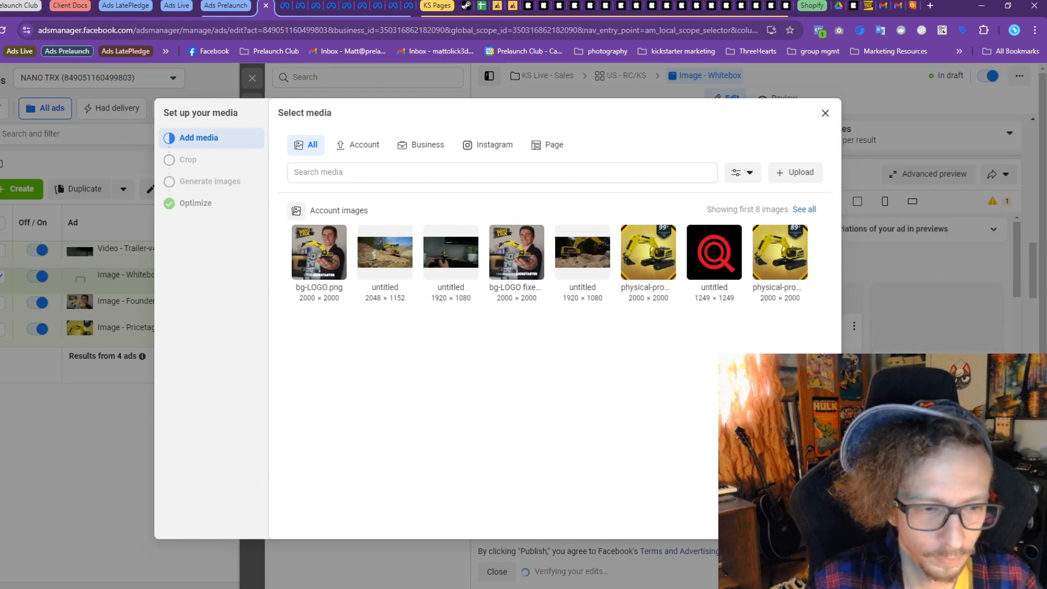
{"action": "left_click", "coordinate": [196, 545]}
{"action": "left_click_drag", "start_coordinate": [562, 327], "coordinate": [349, 338]}
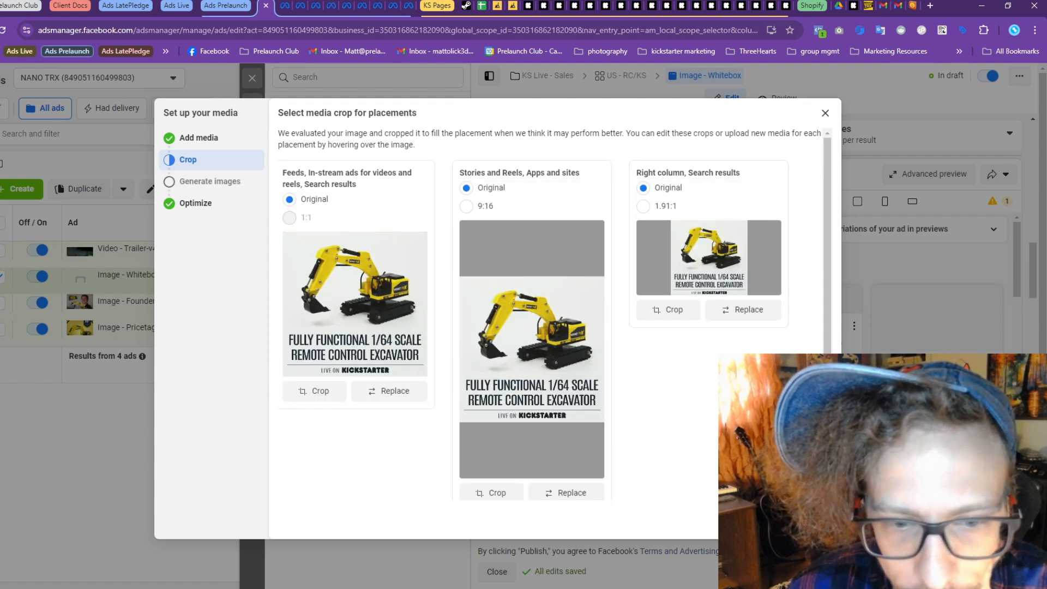
{"action": "left_click", "coordinate": [817, 519]}
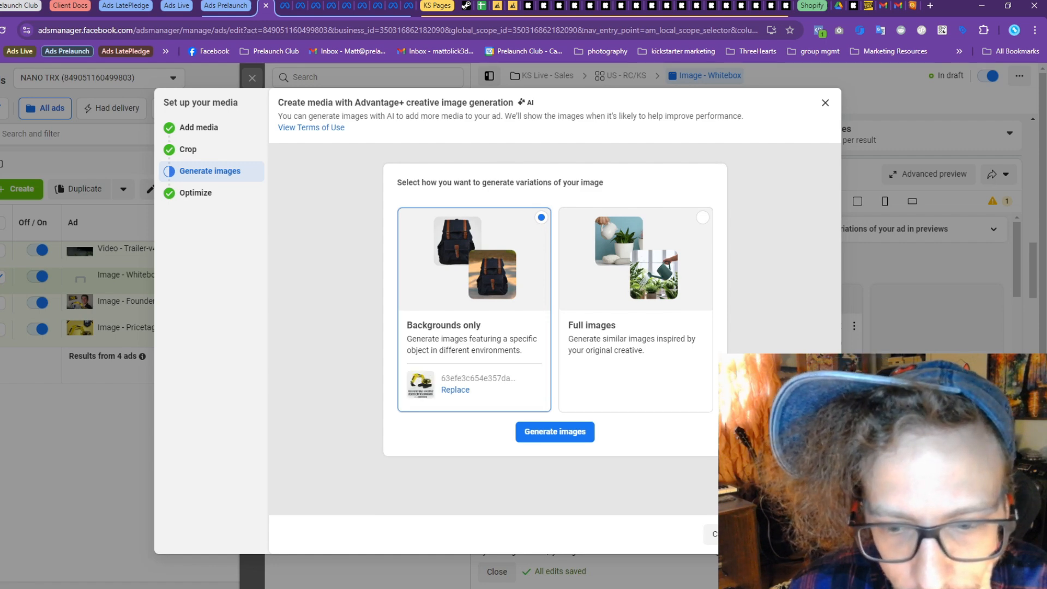
Skip AI image generation, turn off Add catalog items in the creative enhancements, and finish the Whitebox ad's media setup
{"action": "left_click", "coordinate": [817, 534]}
{"action": "scroll", "coordinate": [712, 335], "scroll_direction": "down", "scroll_amount": 6}
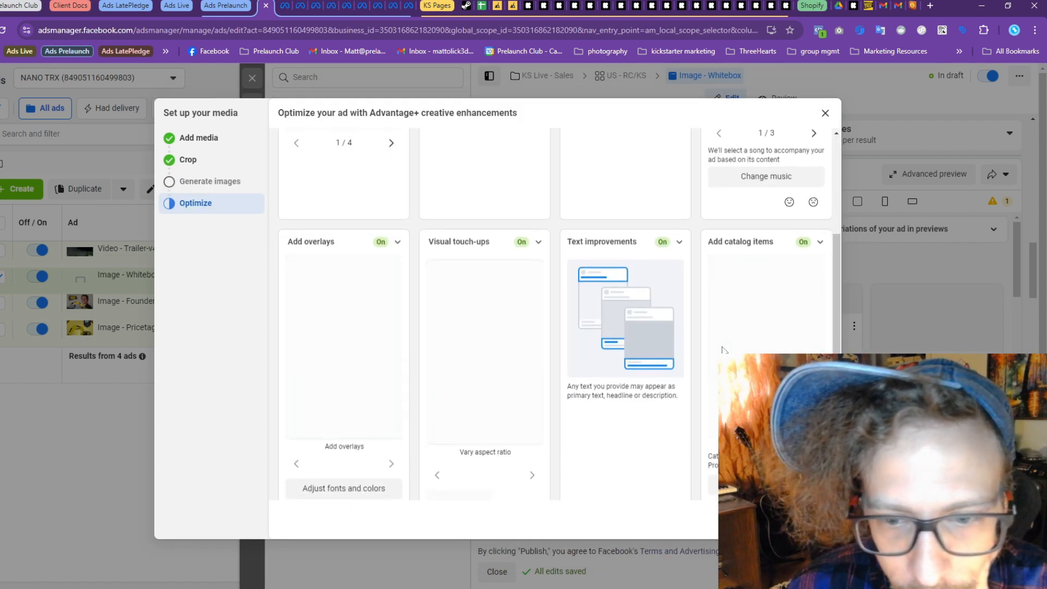
{"action": "scroll", "coordinate": [794, 175], "scroll_direction": "up", "scroll_amount": 3}
{"action": "left_click", "coordinate": [740, 275]}
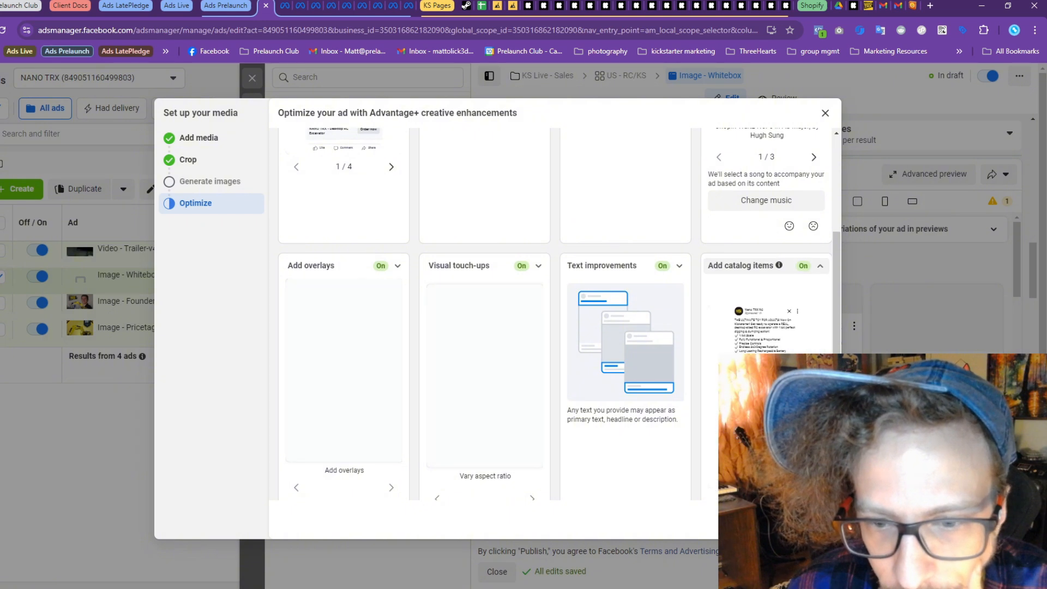
{"action": "scroll", "coordinate": [757, 256], "scroll_direction": "down", "scroll_amount": 4}
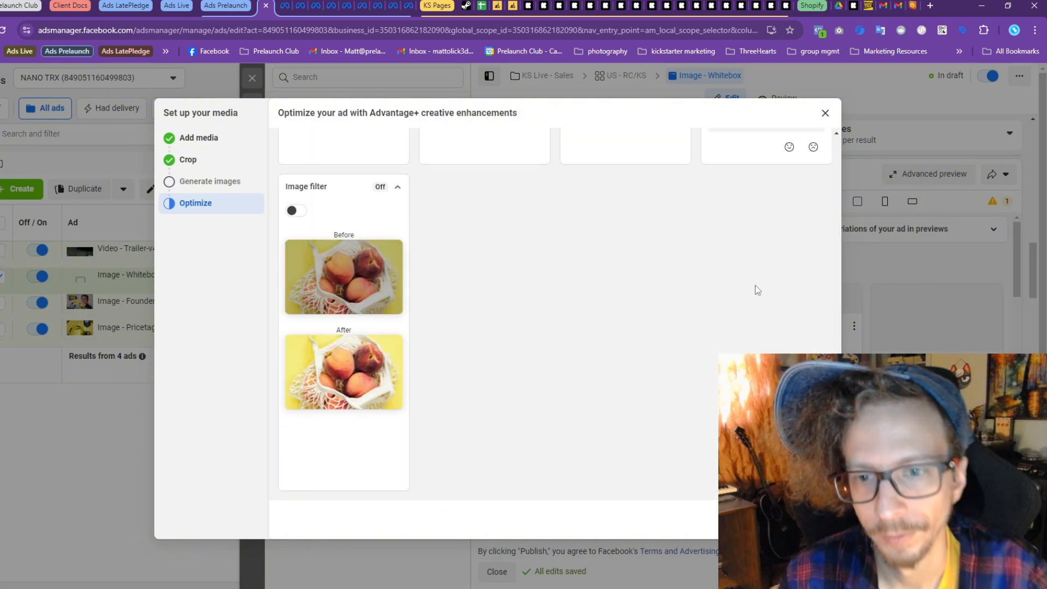
{"action": "scroll", "coordinate": [758, 303], "scroll_direction": "up", "scroll_amount": 3}
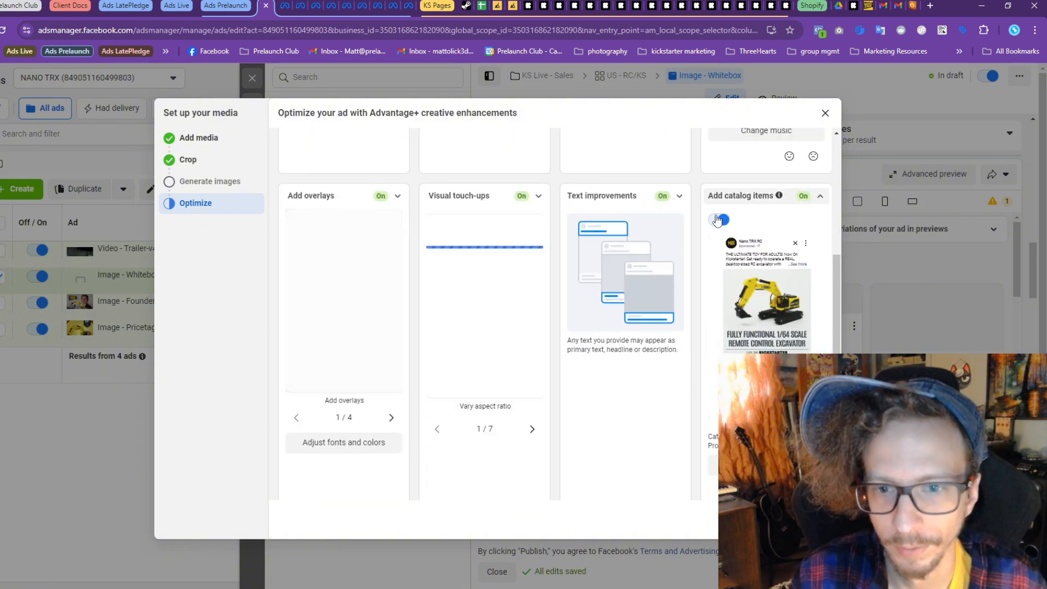
{"action": "left_click", "coordinate": [719, 219]}
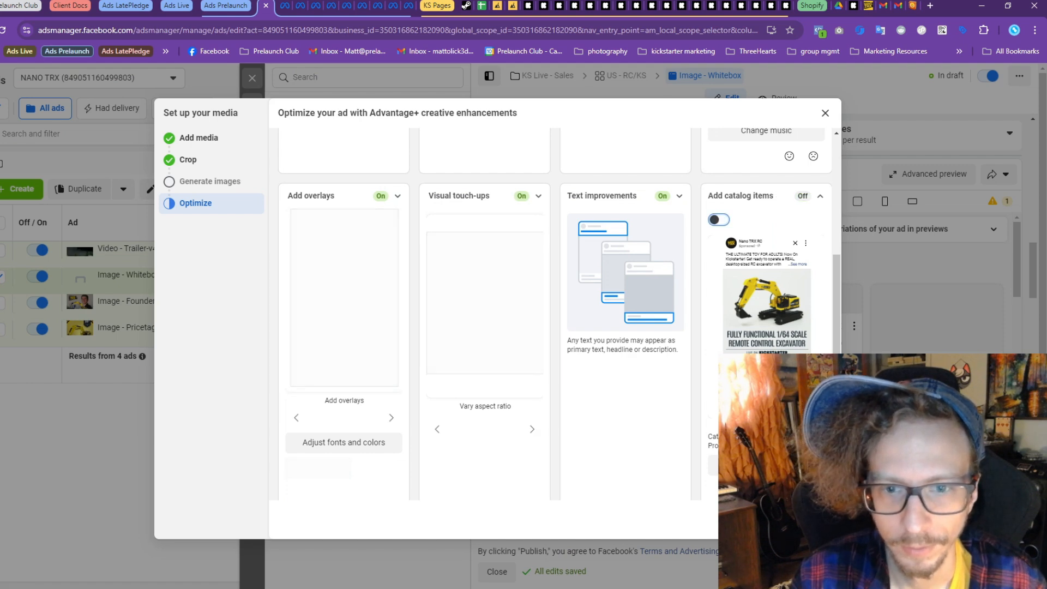
{"action": "left_click", "coordinate": [818, 519]}
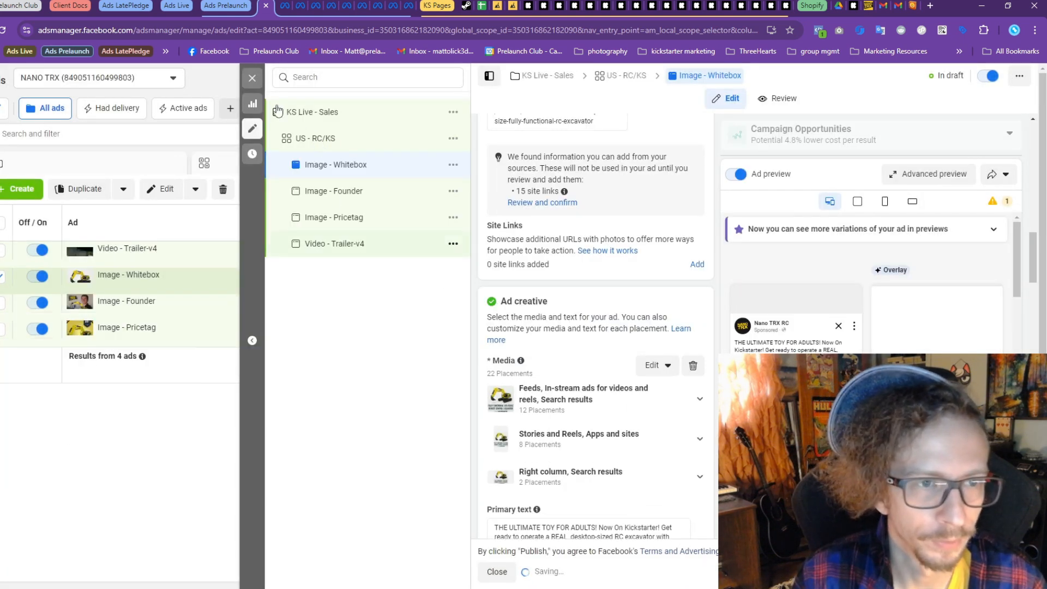
Close the Whitebox ad's editor and duplicate the Video - Trailer-v4 ad once within its original campaign
{"action": "left_click", "coordinate": [252, 79]}
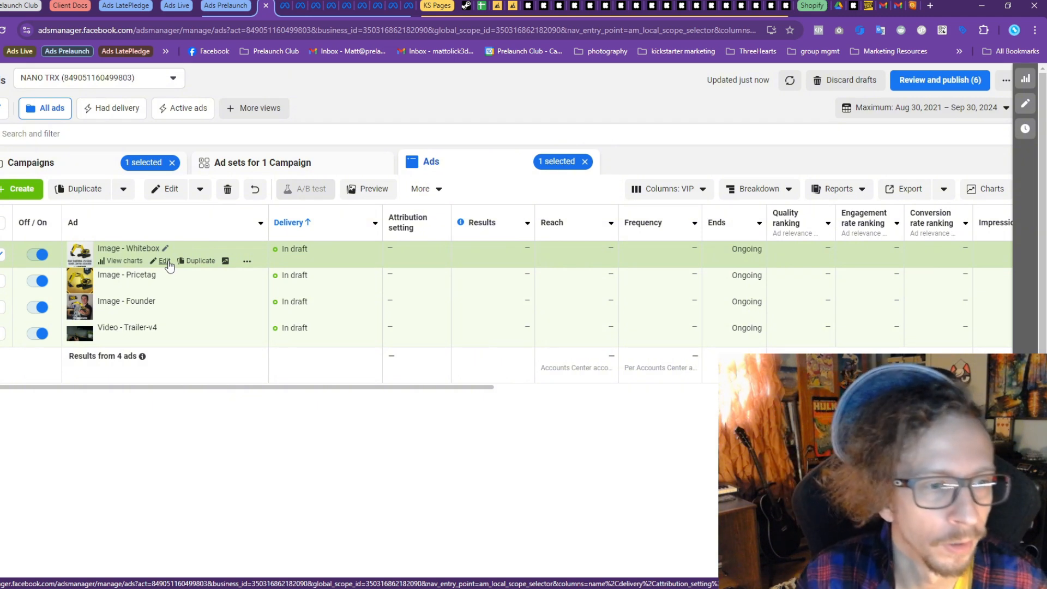
{"action": "left_click", "coordinate": [87, 190]}
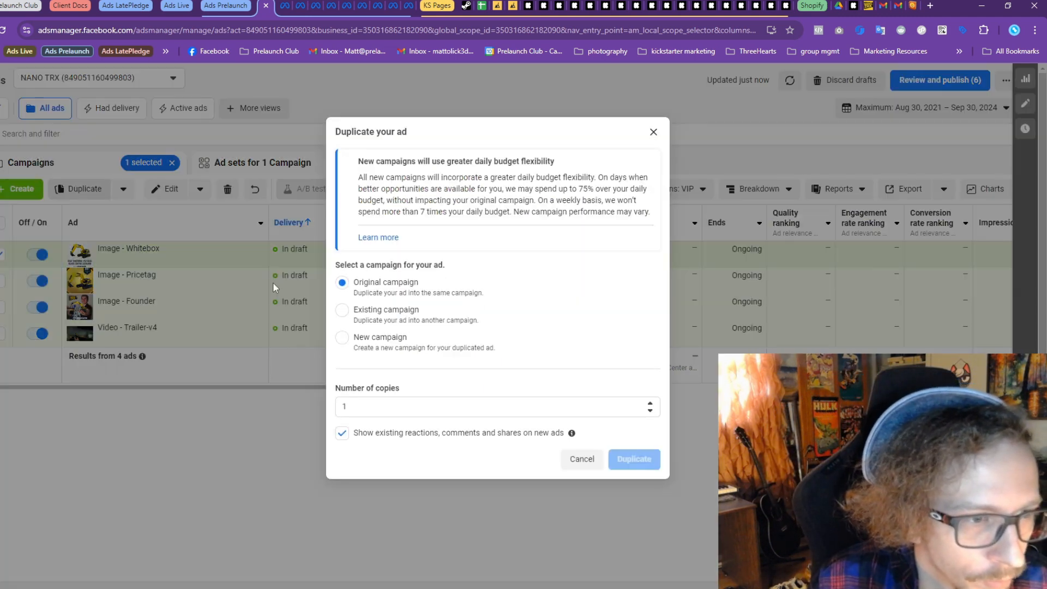
{"action": "left_click", "coordinate": [582, 459]}
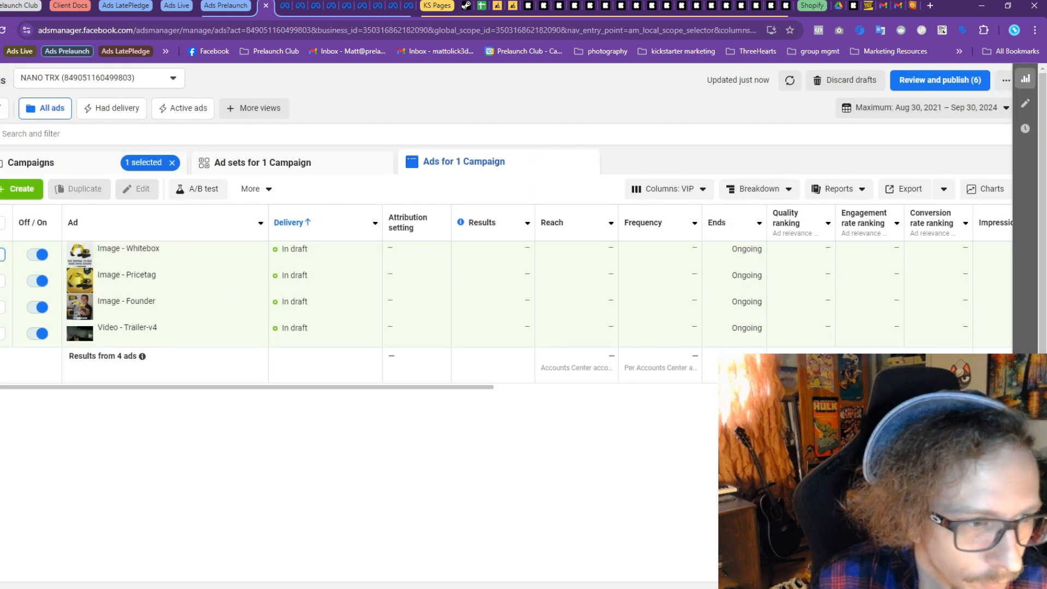
{"action": "left_click", "coordinate": [2, 333]}
{"action": "left_click", "coordinate": [79, 188]}
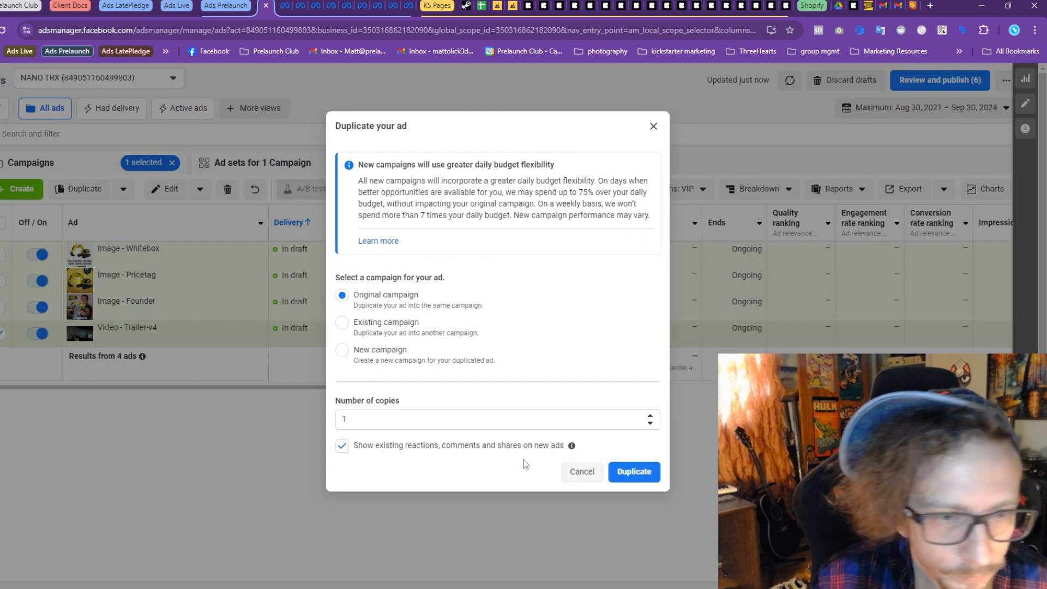
{"action": "left_click", "coordinate": [620, 468]}
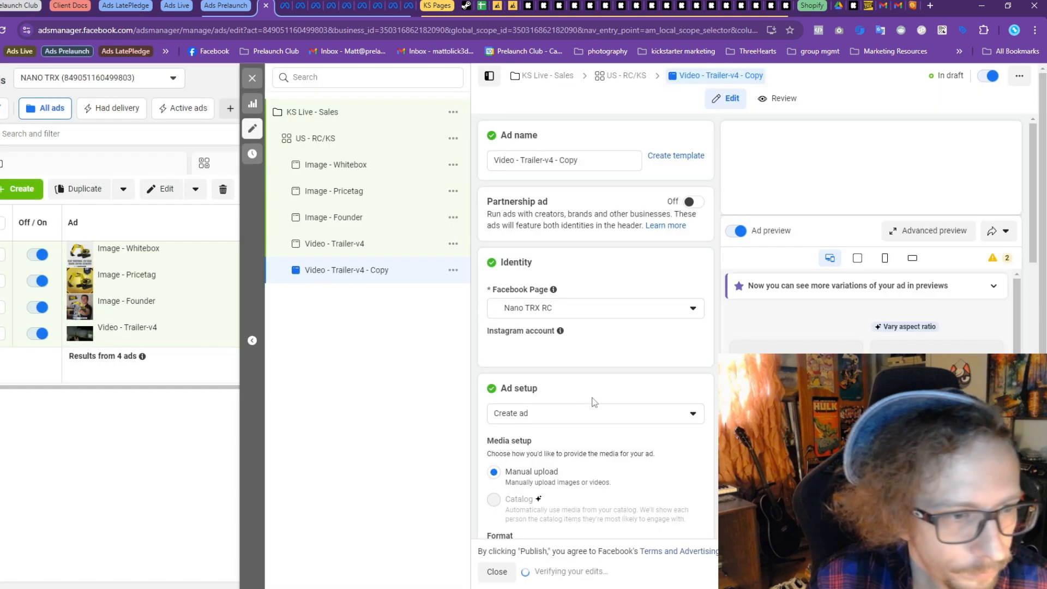
Rename the duplicated trailer ad "Video - Teaser-Features-1"
{"action": "left_click_drag", "start_coordinate": [519, 160], "coordinate": [593, 164]}
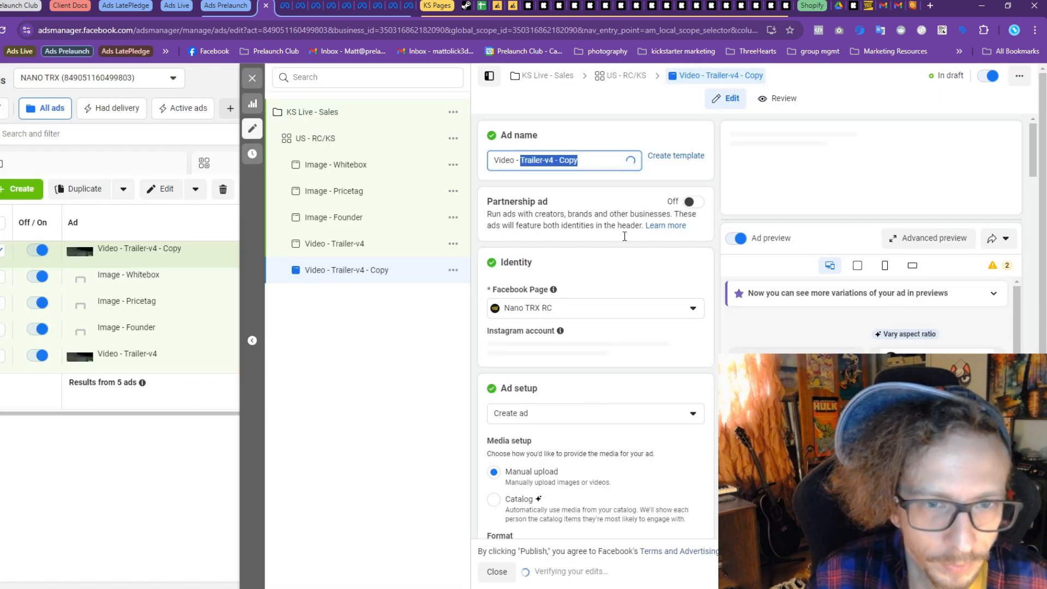
{"action": "type", "text": "Teaser-Feature"}
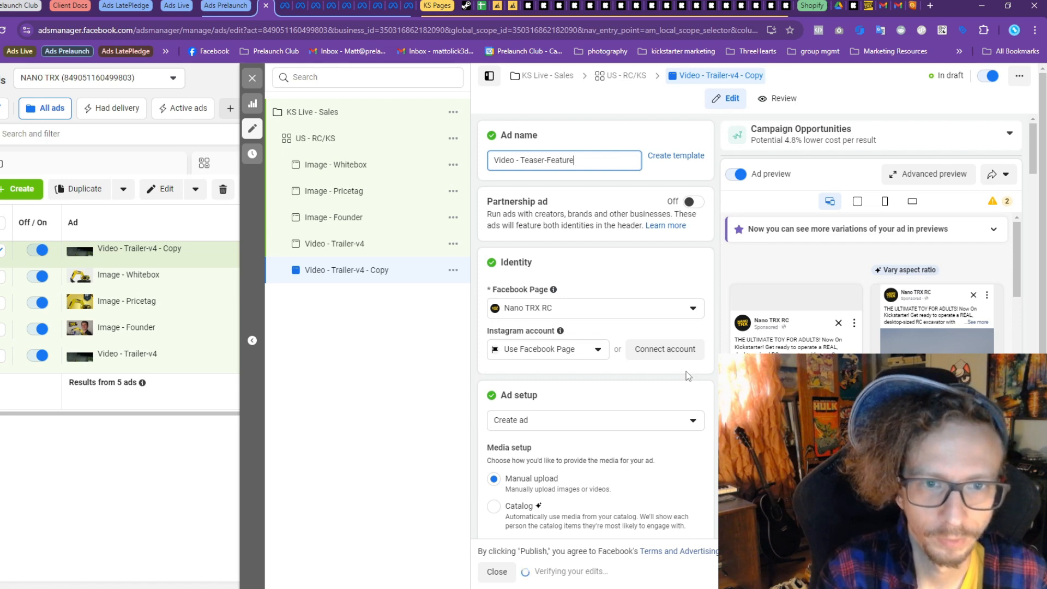
{"action": "type", "text": "s-1"}
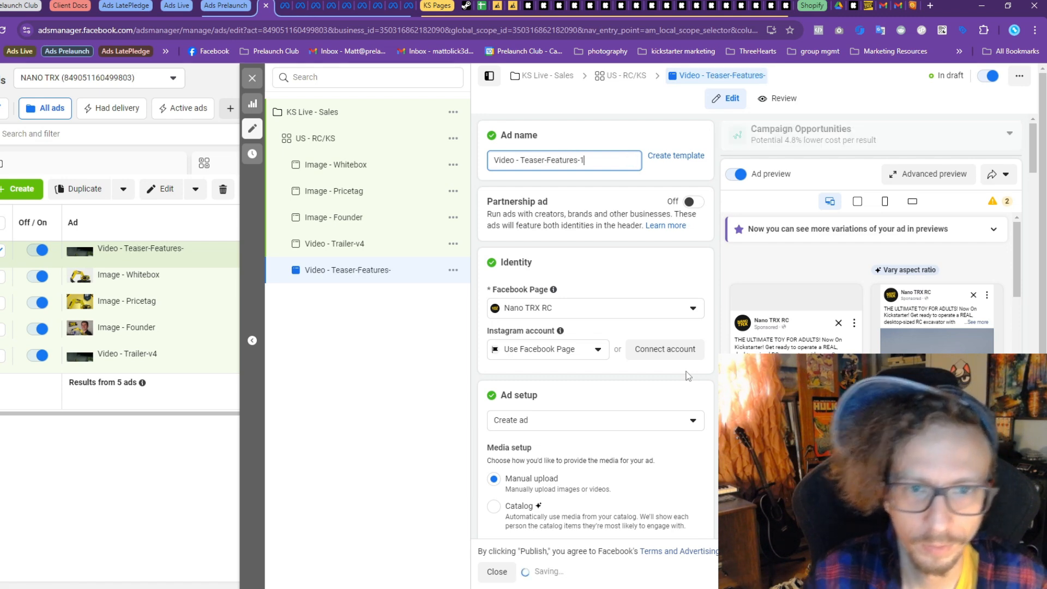
Replace the Teaser-Features-1 ad's media with the Facebook Ad Desktop.mp4 video from the account, keeping its full length
{"action": "scroll", "coordinate": [594, 280], "scroll_direction": "down", "scroll_amount": 8}
{"action": "scroll", "coordinate": [604, 289], "scroll_direction": "down", "scroll_amount": 10}
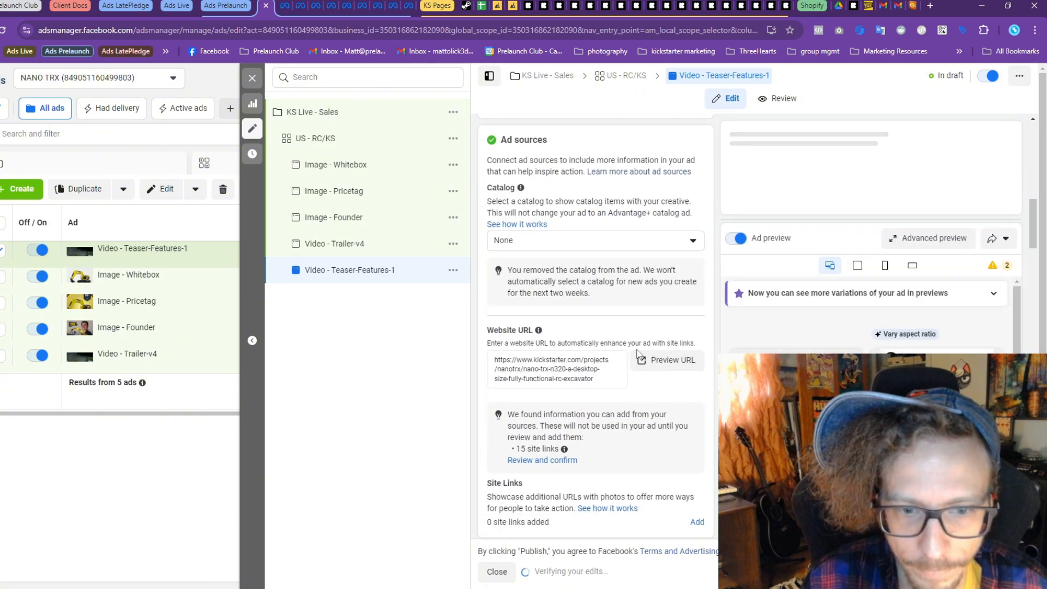
{"action": "left_click", "coordinate": [692, 251]}
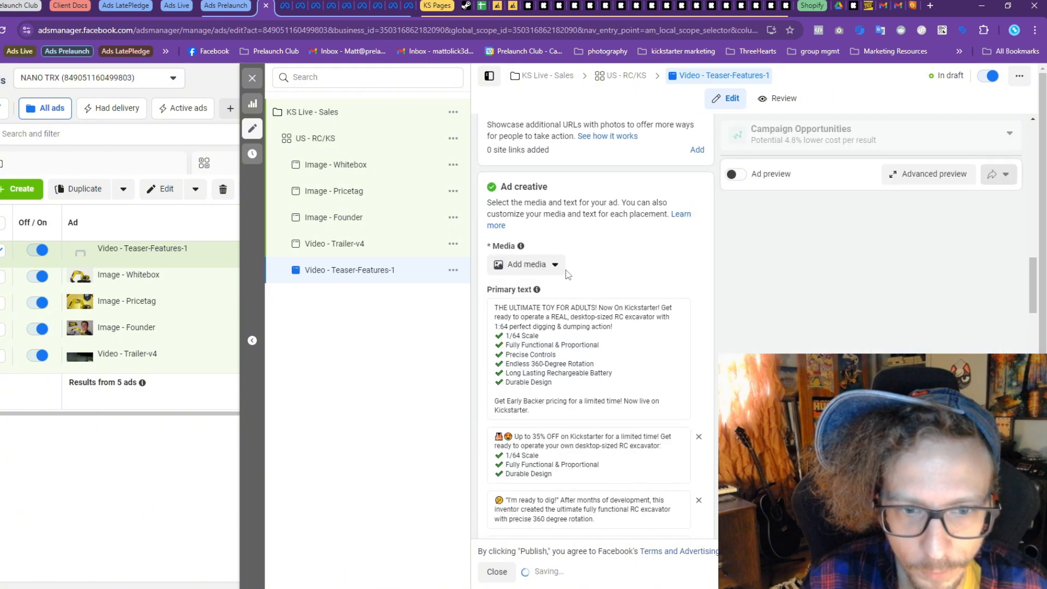
{"action": "left_click", "coordinate": [545, 264]}
{"action": "left_click", "coordinate": [515, 306]}
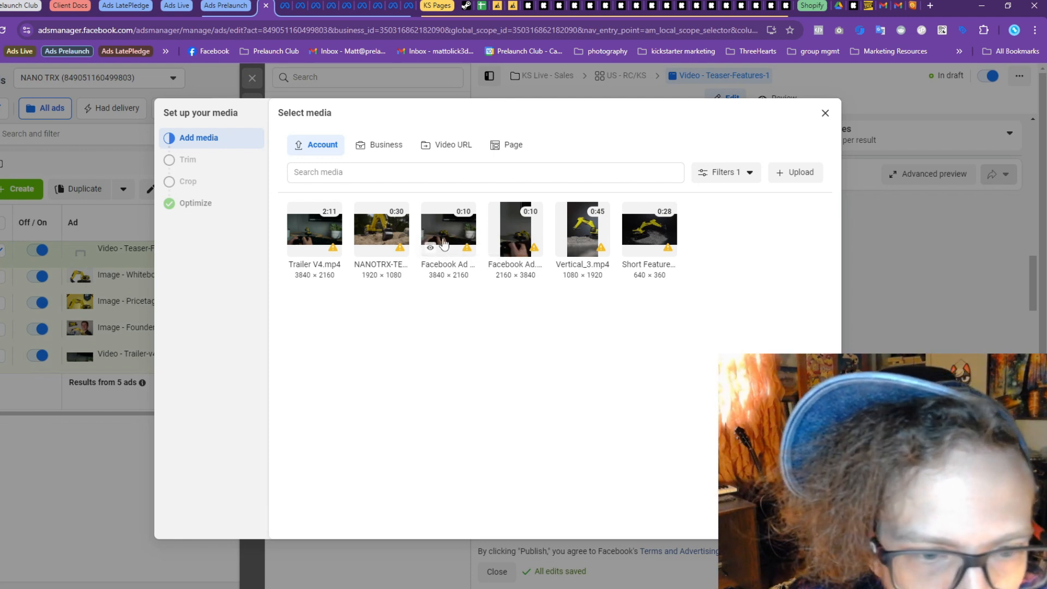
{"action": "left_click", "coordinate": [445, 243]}
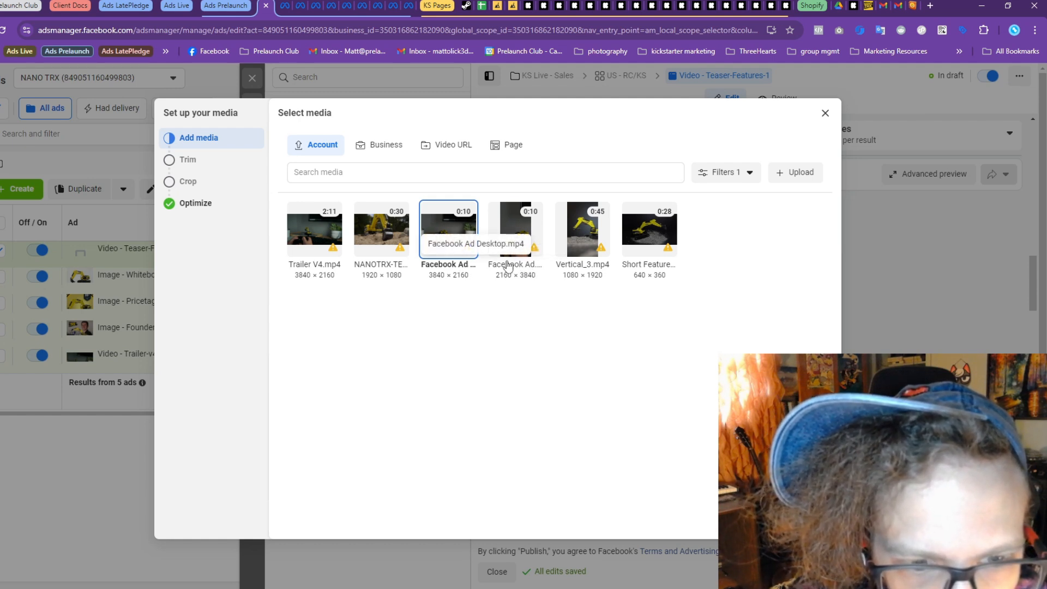
{"action": "left_click", "coordinate": [811, 520]}
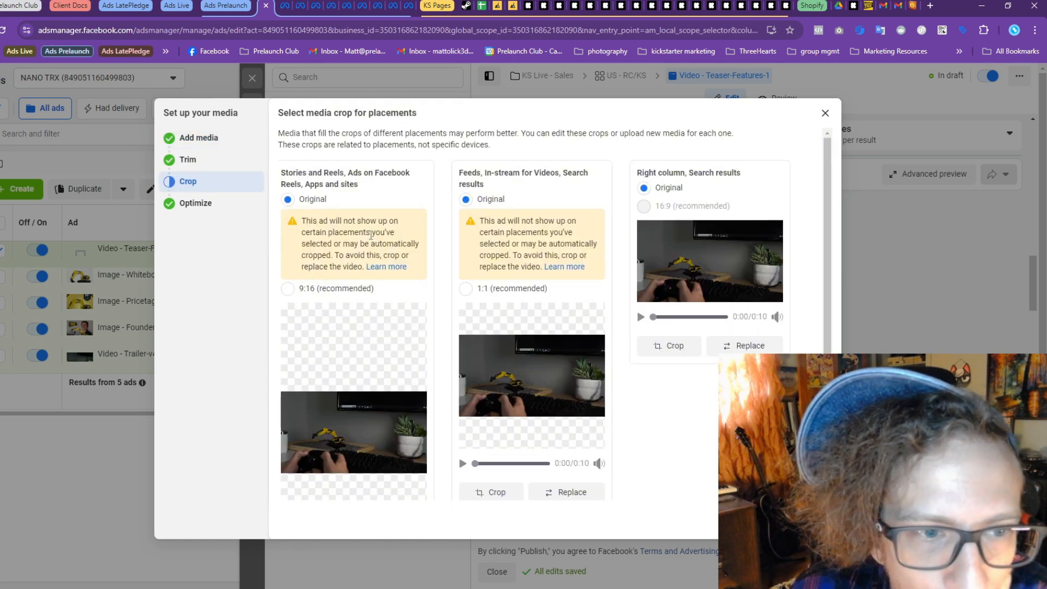
Replace the Stories and Reels placement video with the vertical 2160 × 3840 Facebook Ad video and keep the original crops
{"action": "scroll", "coordinate": [383, 243], "scroll_direction": "down", "scroll_amount": 2}
{"action": "scroll", "coordinate": [384, 243], "scroll_direction": "up", "scroll_amount": 2}
{"action": "scroll", "coordinate": [403, 491], "scroll_direction": "down", "scroll_amount": 2}
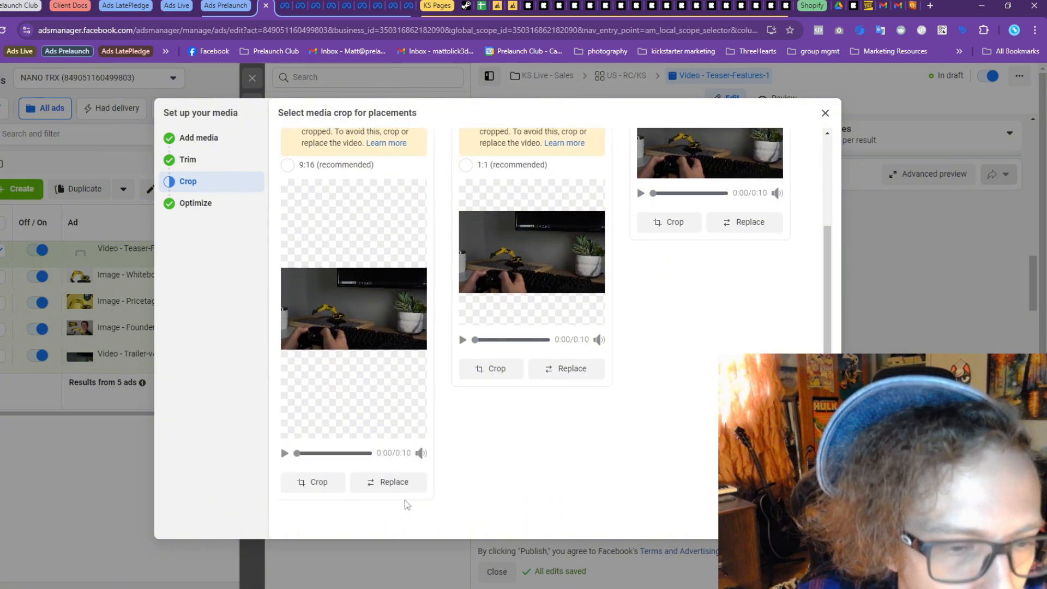
{"action": "left_click", "coordinate": [404, 484]}
{"action": "left_click", "coordinate": [518, 239]}
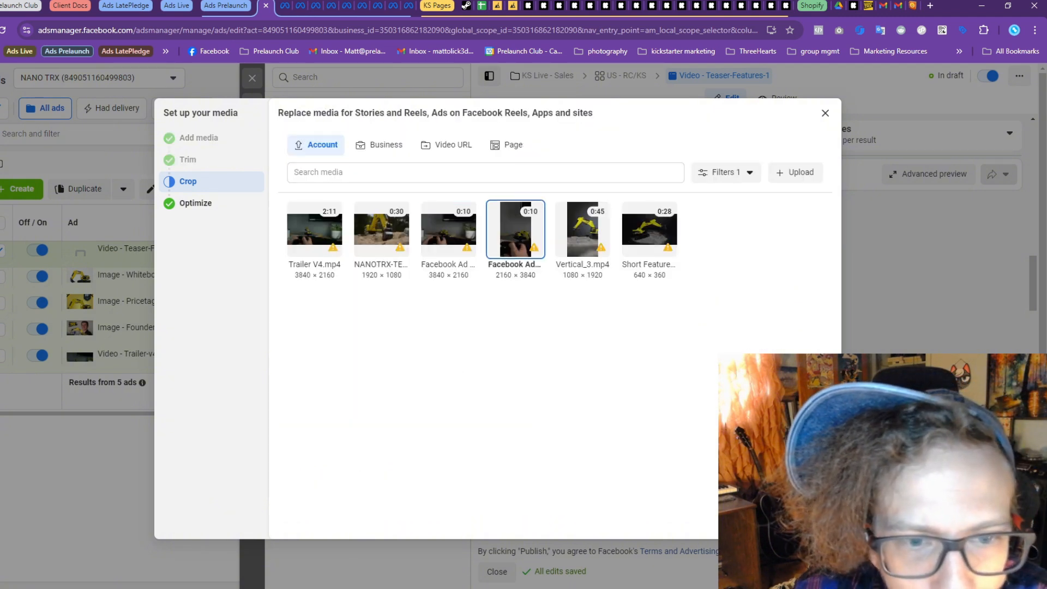
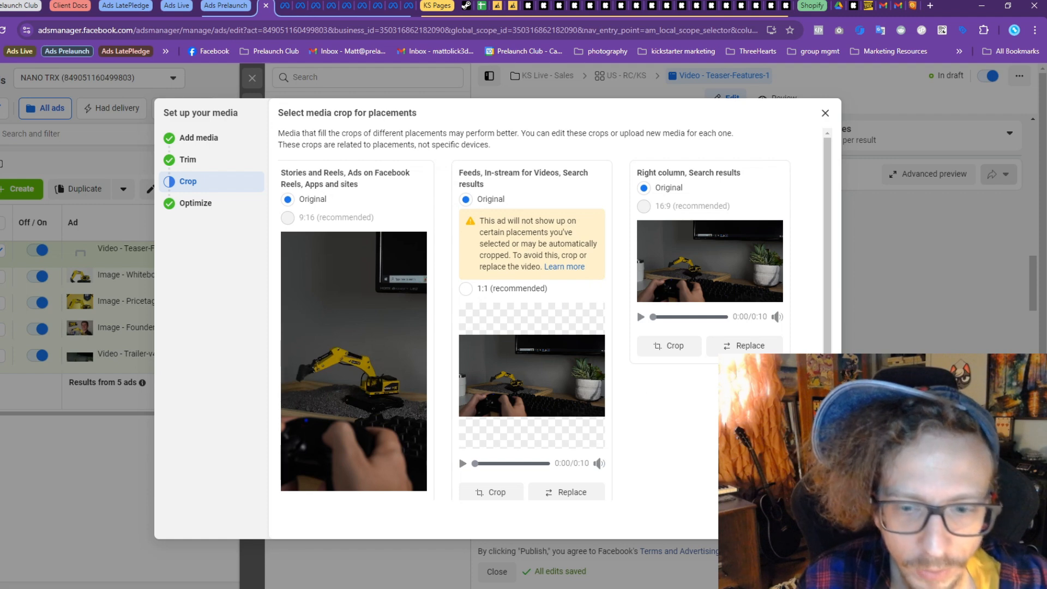
{"action": "left_click", "coordinate": [816, 521]}
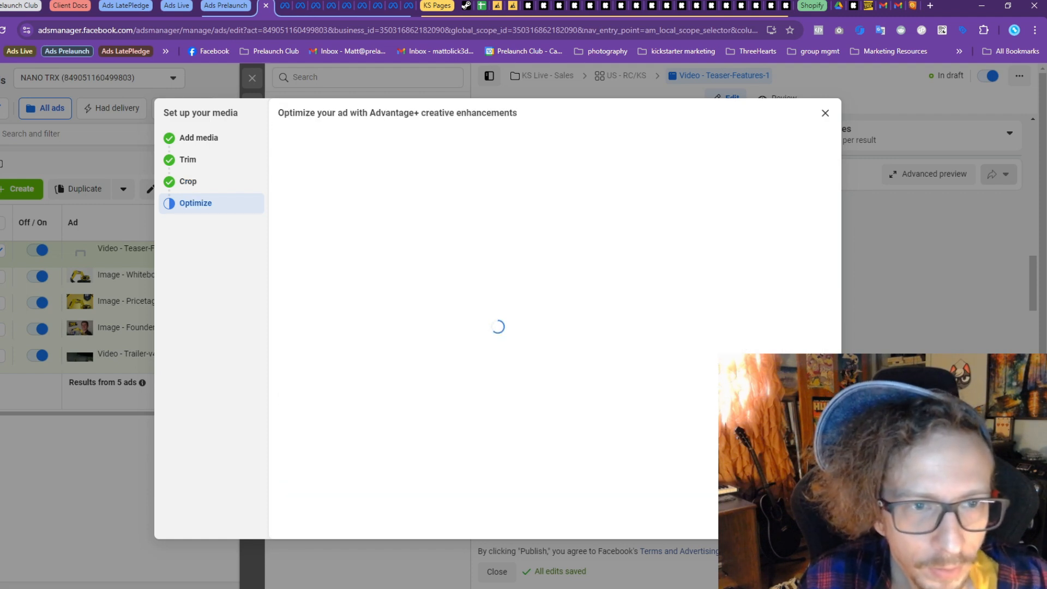
Turn off Add catalog items in the creative enhancements and finish the Teaser-Features-1 ad's media setup
{"action": "scroll", "coordinate": [550, 314], "scroll_direction": "down", "scroll_amount": 1}
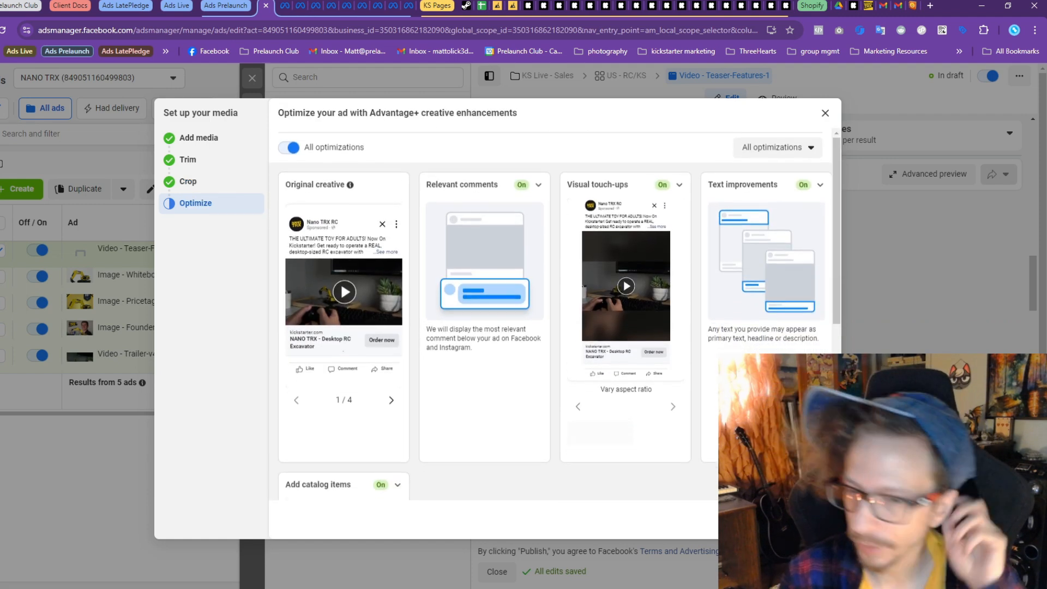
{"action": "scroll", "coordinate": [550, 314], "scroll_direction": "up", "scroll_amount": 1}
{"action": "scroll", "coordinate": [680, 436], "scroll_direction": "down", "scroll_amount": 4}
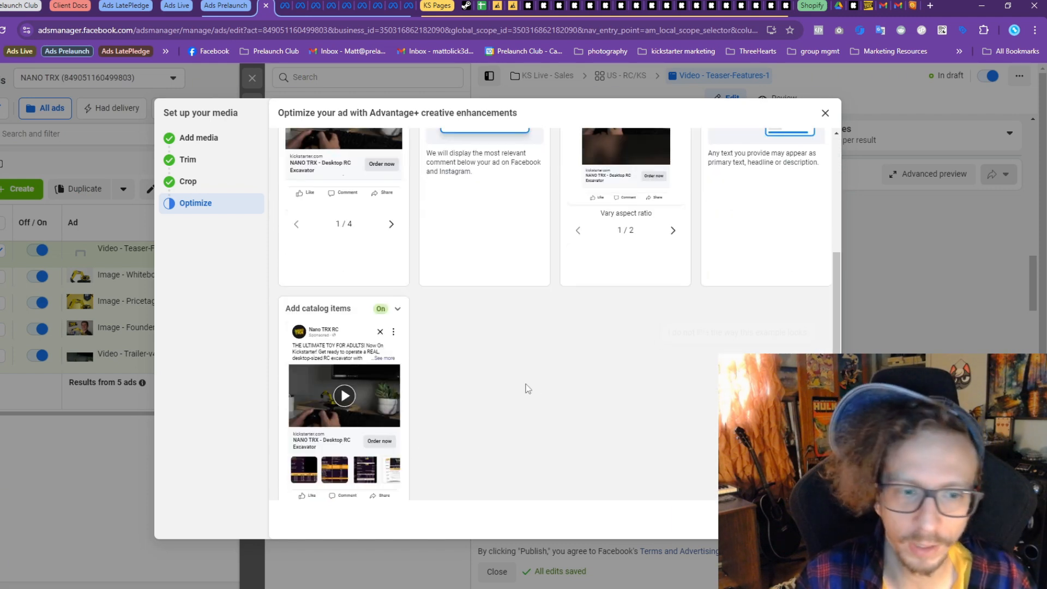
{"action": "left_click", "coordinate": [350, 309]}
{"action": "left_click", "coordinate": [301, 333]}
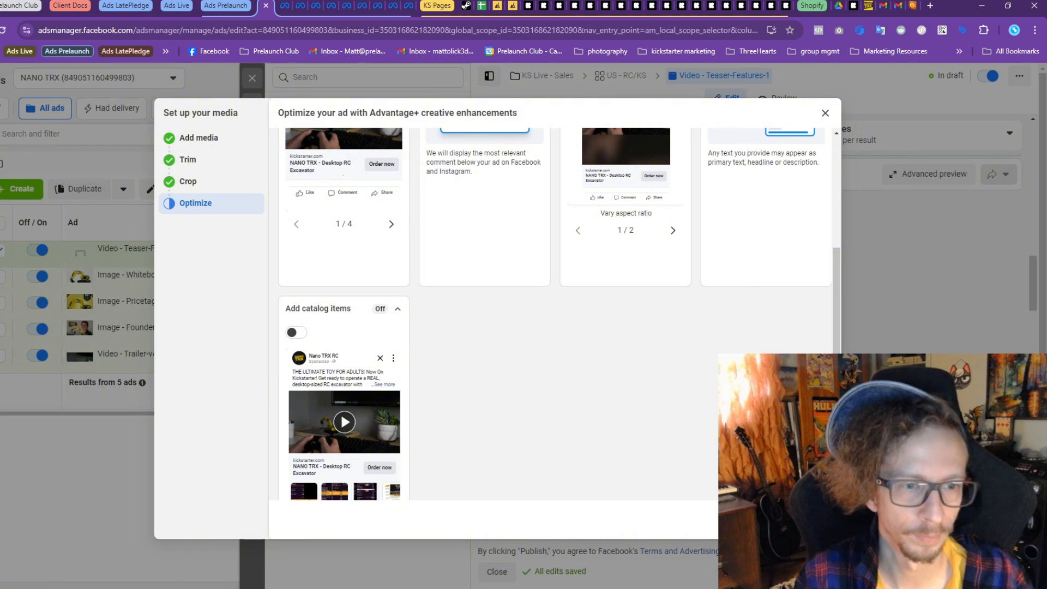
{"action": "left_click", "coordinate": [814, 520]}
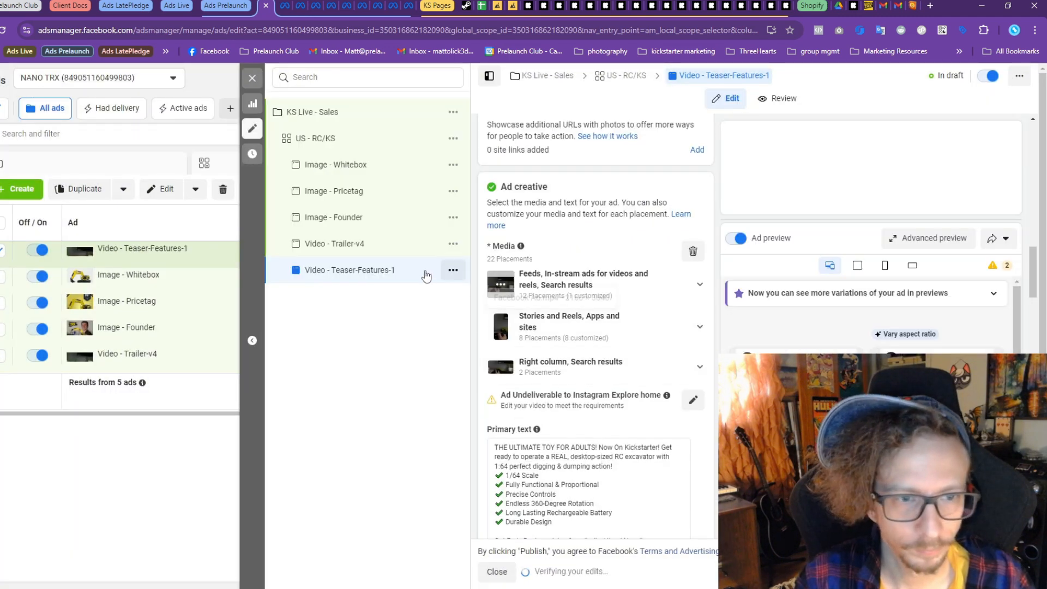
Duplicate the Video - Teaser-Features-1 ad once within its original campaign
{"action": "left_click", "coordinate": [452, 270]}
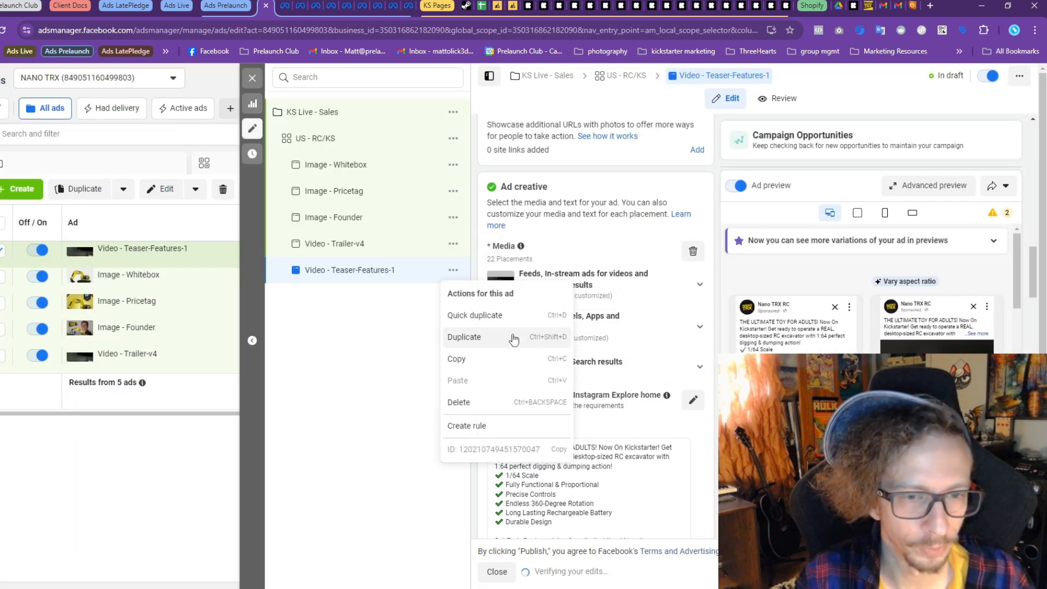
{"action": "left_click", "coordinate": [513, 337]}
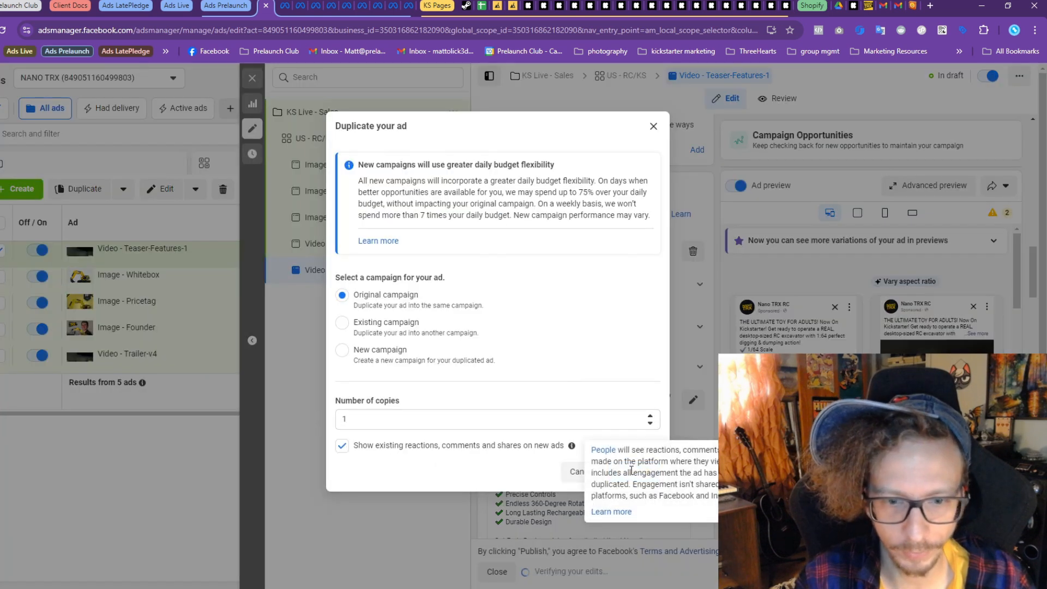
{"action": "left_click", "coordinate": [632, 471]}
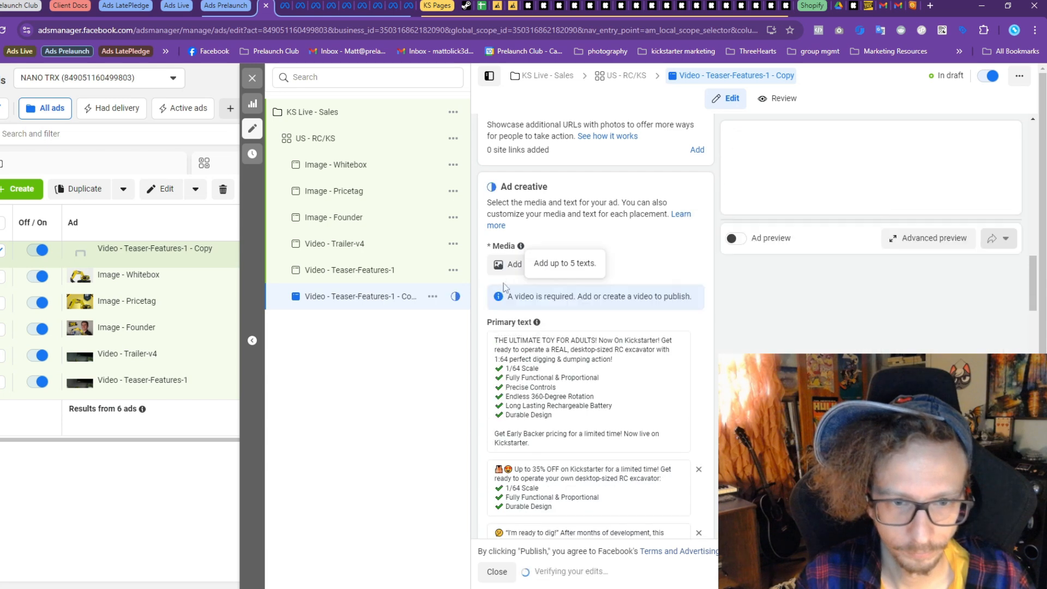
Add the 28-second, 640 × 360 Short Feature video to the duplicated ad, keeping it untrimmed
{"action": "left_click", "coordinate": [513, 265]}
{"action": "left_click", "coordinate": [515, 310]}
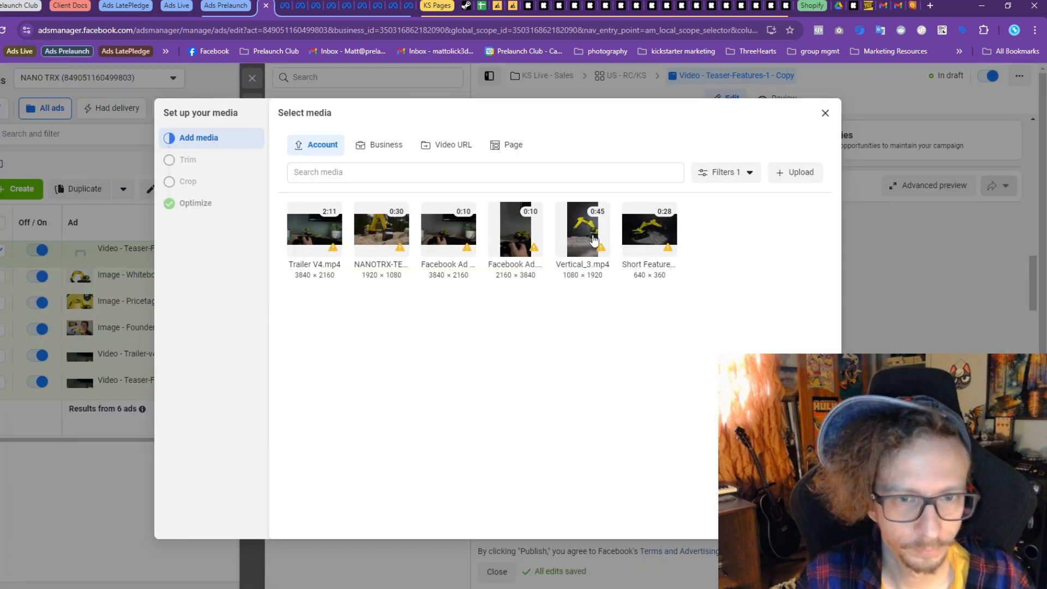
{"action": "left_click", "coordinate": [633, 232]}
{"action": "left_click", "coordinate": [816, 522]}
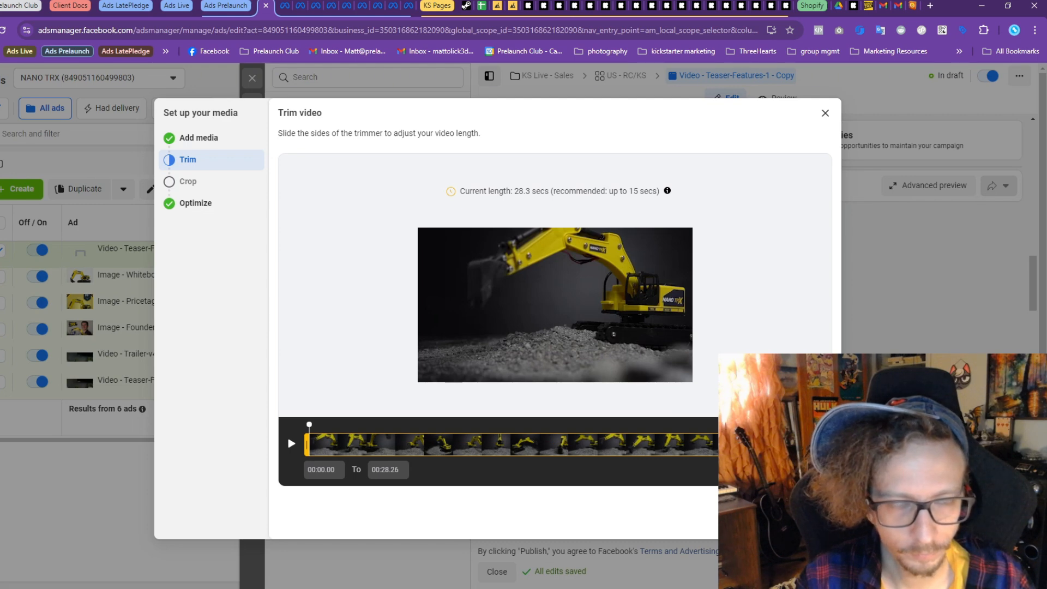
{"action": "left_click", "coordinate": [816, 522]}
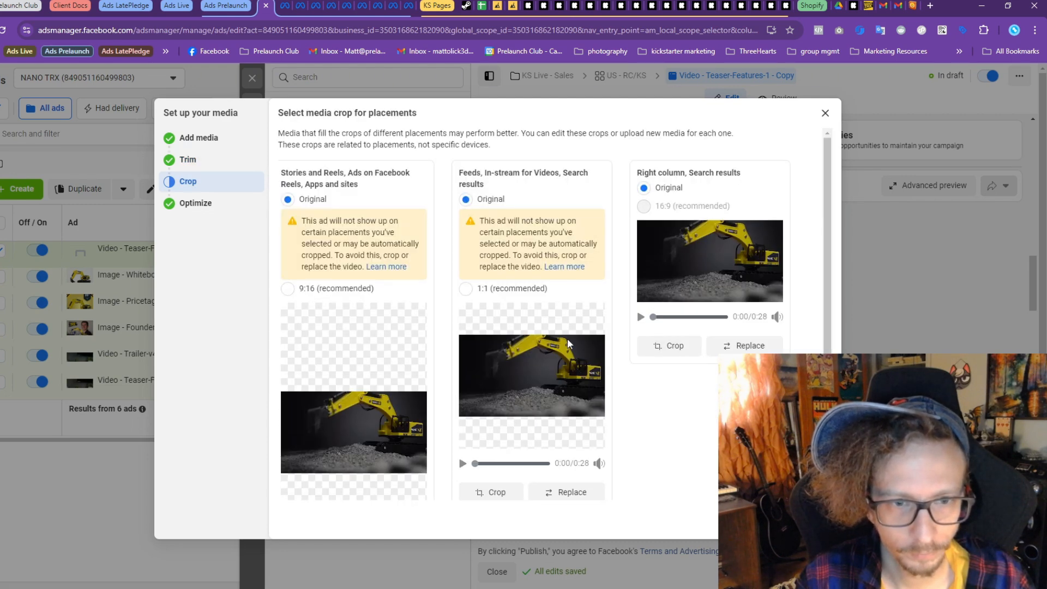
Replace the Stories and Reels placement video with Vertical_3.mp4 and finish the duplicated ad's media setup
{"action": "scroll", "coordinate": [438, 380], "scroll_direction": "down", "scroll_amount": 3}
{"action": "left_click", "coordinate": [388, 483]}
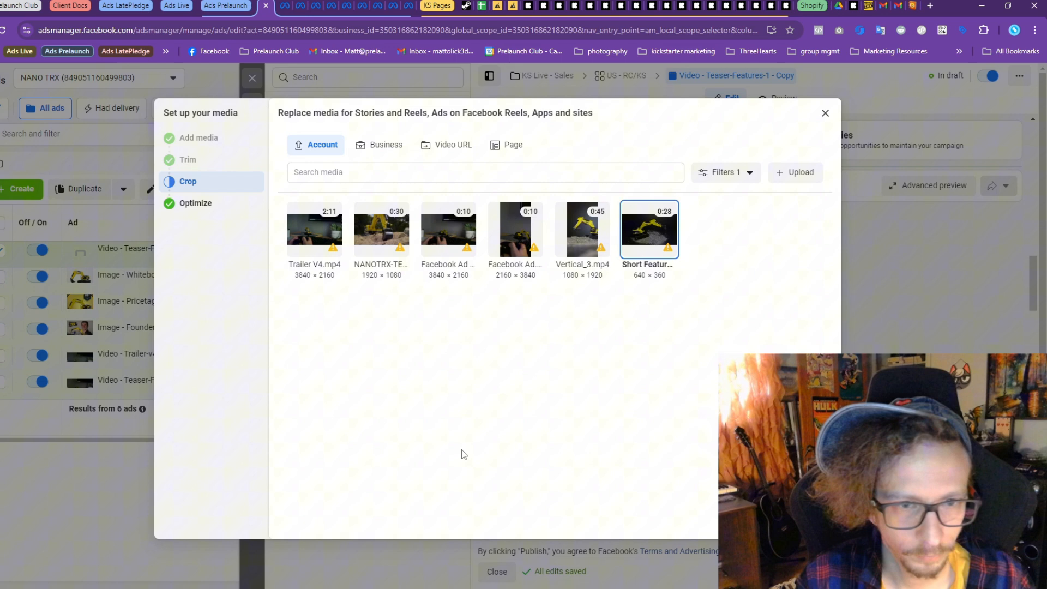
{"action": "left_click", "coordinate": [585, 242]}
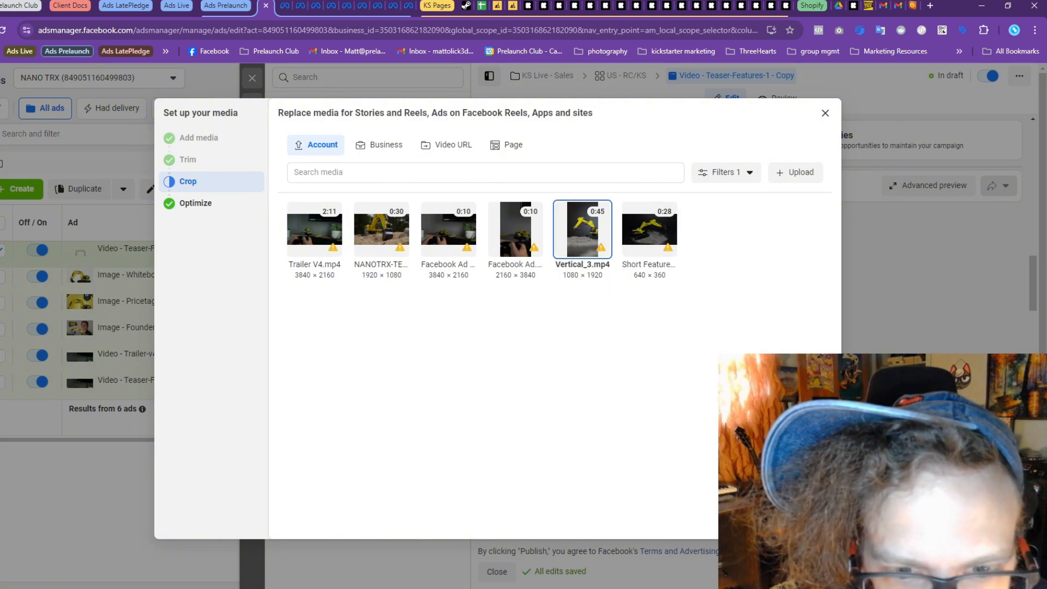
{"action": "left_click", "coordinate": [816, 522]}
{"action": "left_click", "coordinate": [816, 522]}
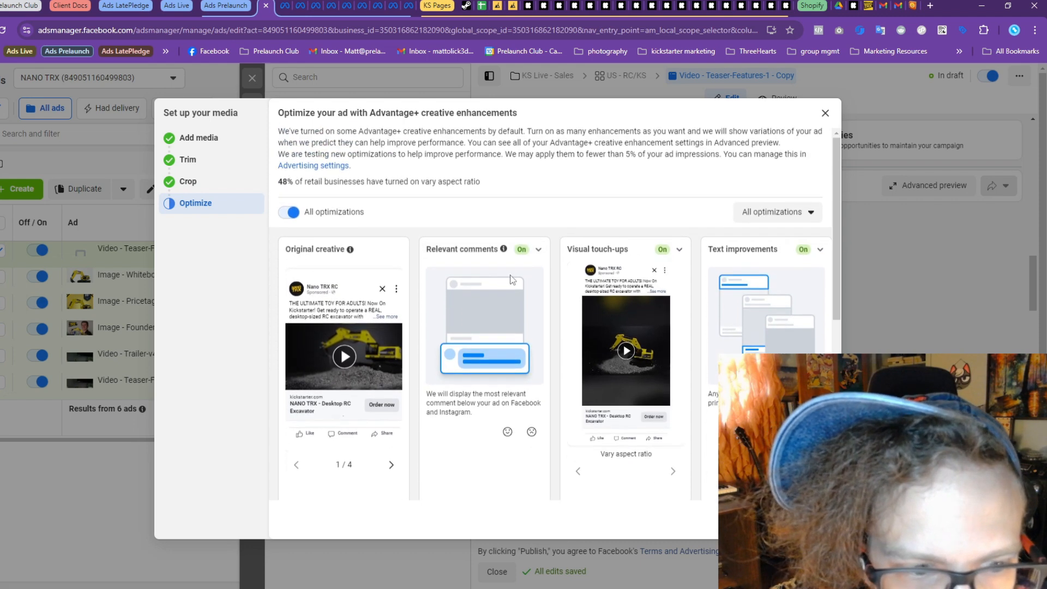
{"action": "scroll", "coordinate": [654, 299], "scroll_direction": "down", "scroll_amount": 2}
{"action": "scroll", "coordinate": [653, 299], "scroll_direction": "down", "scroll_amount": 3}
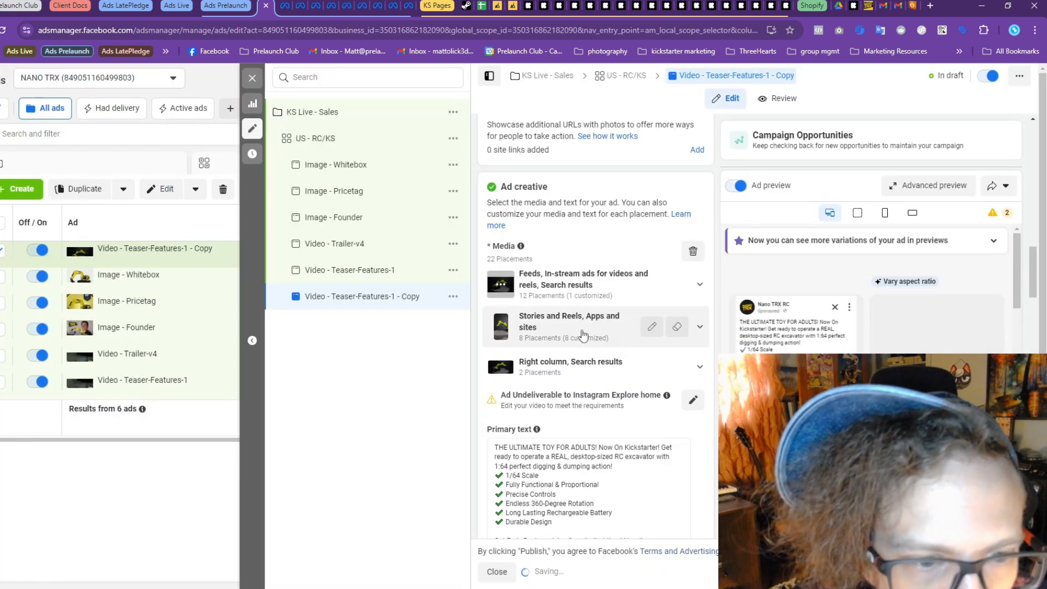
Rename the original Video - Teaser-Features-1 ad "Video - Teaser-Features-2"
{"action": "scroll", "coordinate": [632, 264], "scroll_direction": "up", "scroll_amount": 8}
{"action": "scroll", "coordinate": [543, 202], "scroll_direction": "up", "scroll_amount": 5}
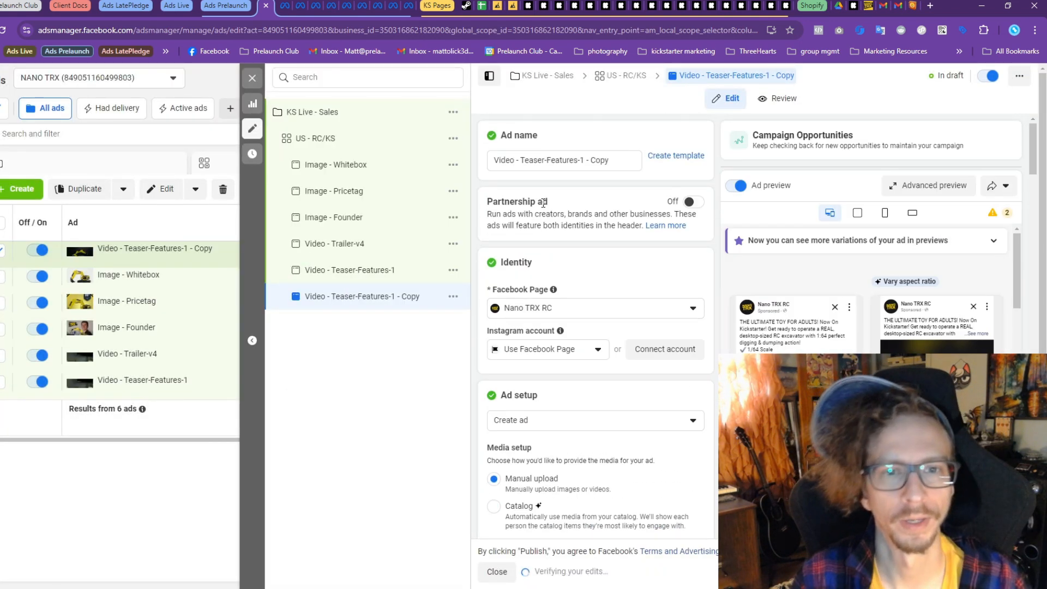
{"action": "left_click", "coordinate": [396, 271]}
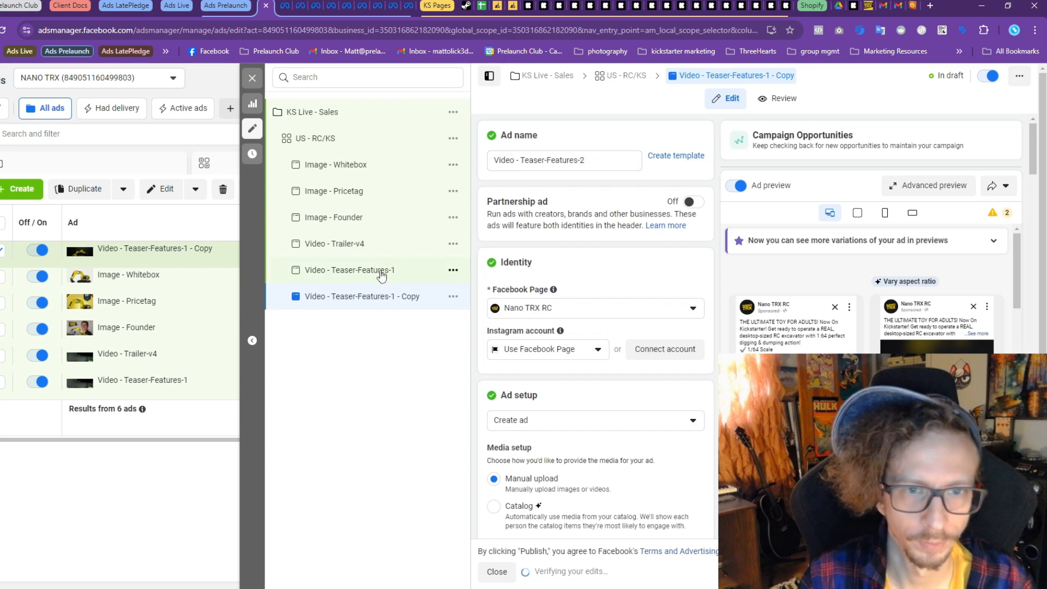
{"action": "scroll", "coordinate": [594, 328], "scroll_direction": "down", "scroll_amount": 13}
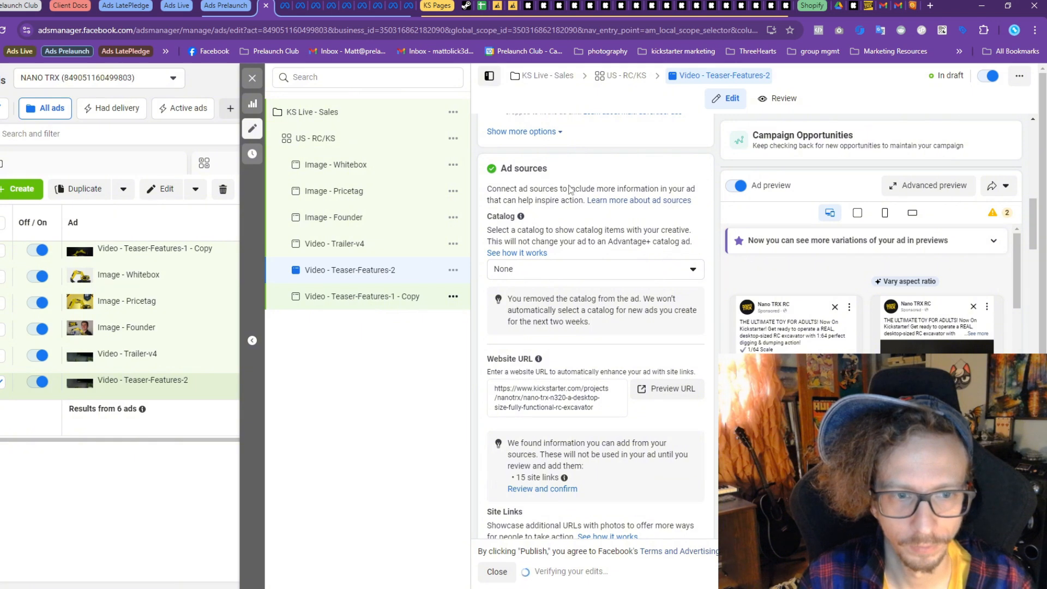
Rename the ad copy "Video - Teaser-Features-1" by removing the Copy suffix
{"action": "scroll", "coordinate": [572, 199], "scroll_direction": "up", "scroll_amount": 9}
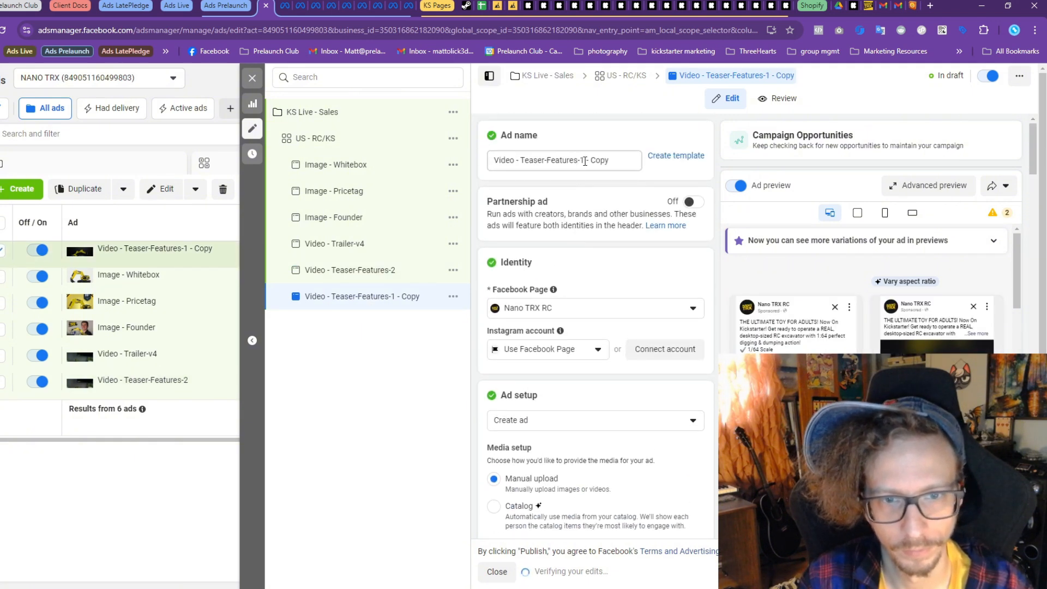
{"action": "left_click_drag", "start_coordinate": [585, 161], "coordinate": [566, 212]}
{"action": "key", "text": "BackSpace"}
Check which video files the Teaser-Features-2 and Teaser-Features-1 ads use for each placement
{"action": "left_click", "coordinate": [394, 269]}
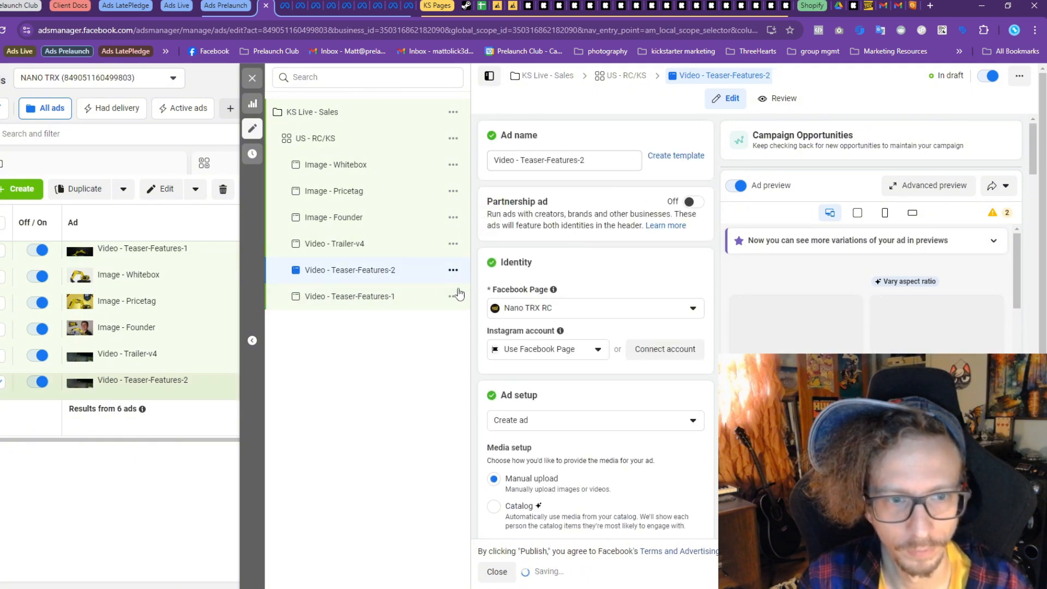
{"action": "scroll", "coordinate": [597, 377], "scroll_direction": "down", "scroll_amount": 10}
{"action": "scroll", "coordinate": [620, 380], "scroll_direction": "down", "scroll_amount": 8}
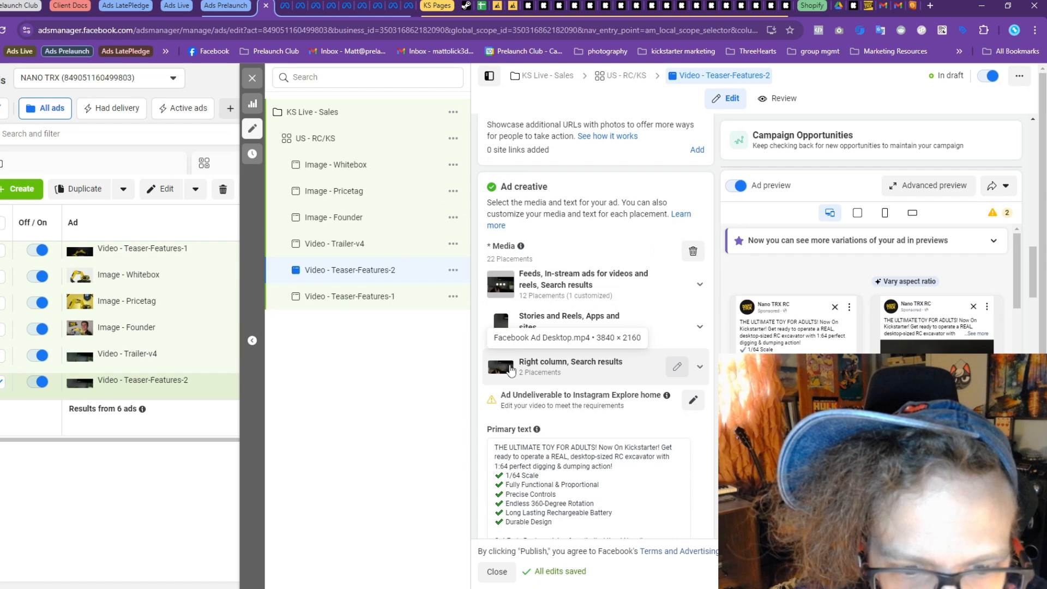
{"action": "left_click", "coordinate": [362, 297]}
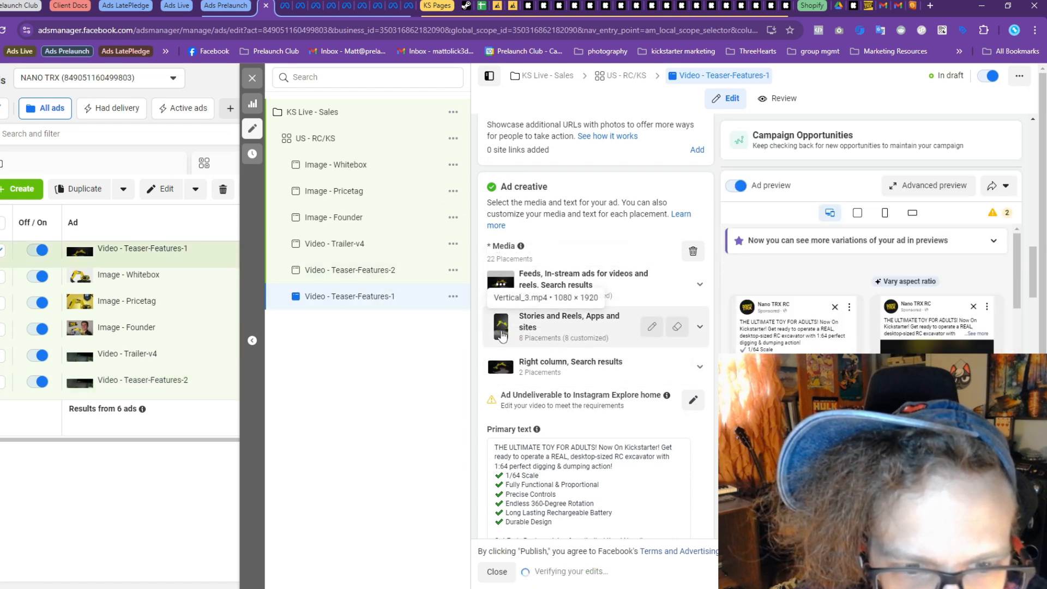
Close the ad editor and select only the KS Prelaunch - Leads - (Landing Page) campaign in the campaign list
{"action": "left_click", "coordinate": [252, 78]}
{"action": "left_click", "coordinate": [79, 168]}
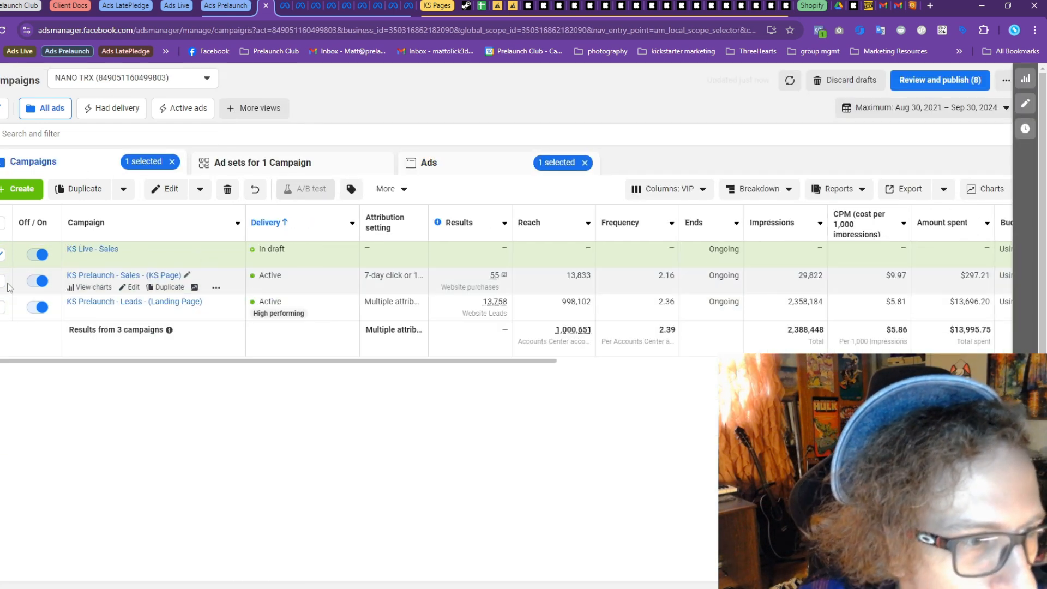
{"action": "left_click", "coordinate": [2, 255]}
{"action": "left_click", "coordinate": [3, 306]}
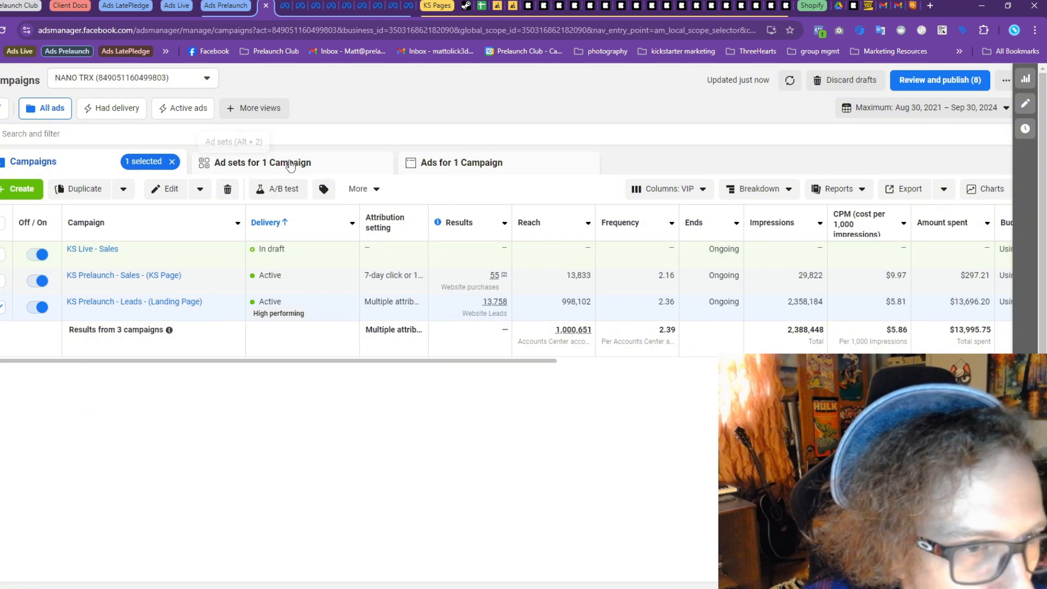
Open the Leads - USA - LP and Leads - USA - LP - Copy ad sets together for editing
{"action": "left_click", "coordinate": [90, 302]}
{"action": "left_click", "coordinate": [2, 333]}
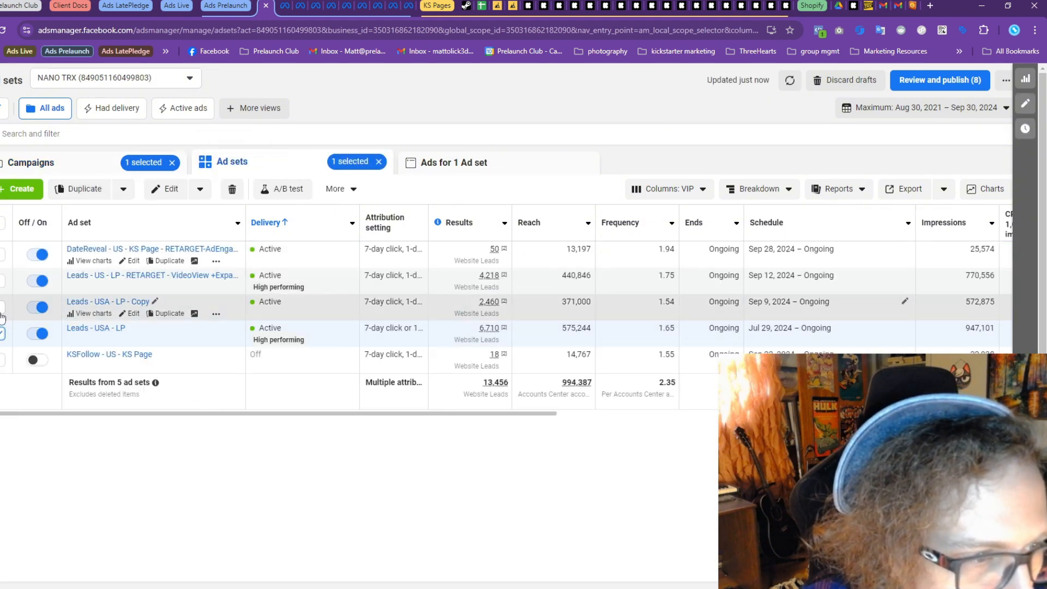
{"action": "left_click", "coordinate": [3, 307]}
{"action": "left_click", "coordinate": [170, 189]}
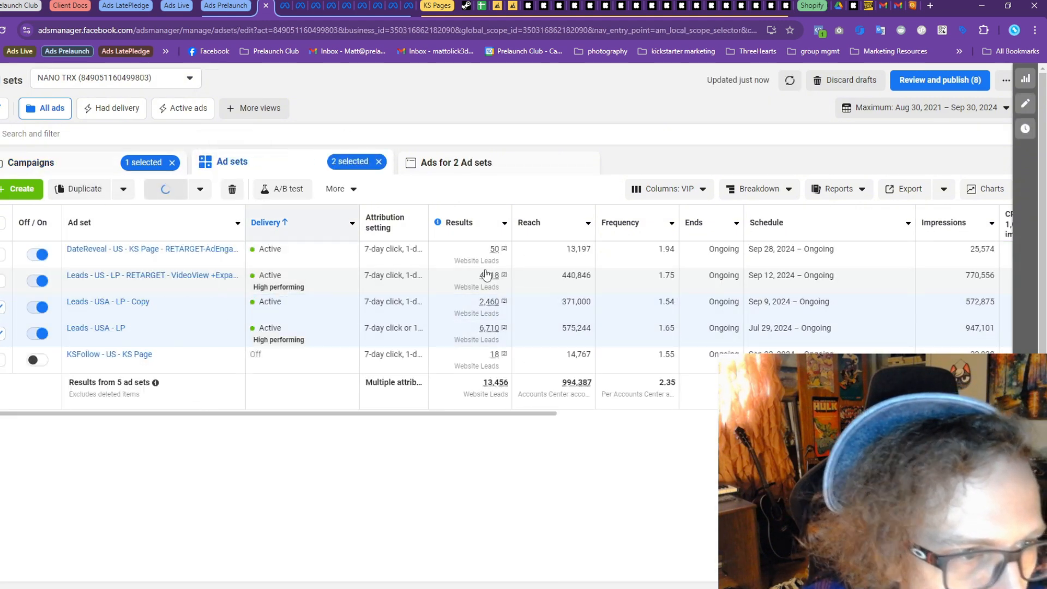
Check which video files the two Short Features ads in the Leads - USA - LP - Copy ad set use for each placement
{"action": "scroll", "coordinate": [432, 321], "scroll_direction": "down", "scroll_amount": 5}
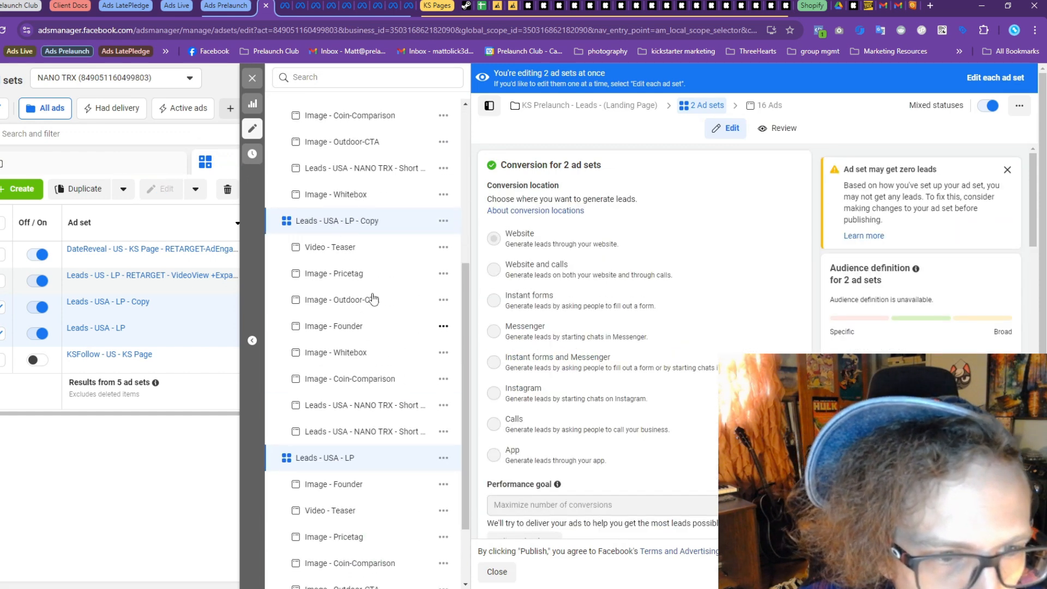
{"action": "left_click", "coordinate": [377, 407]}
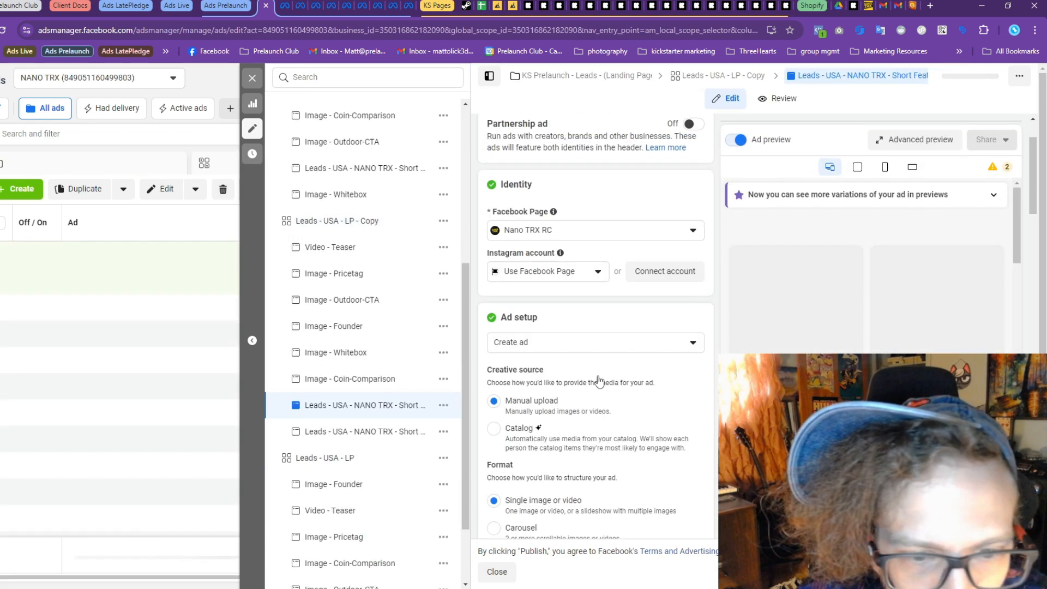
{"action": "scroll", "coordinate": [599, 376], "scroll_direction": "down", "scroll_amount": 5}
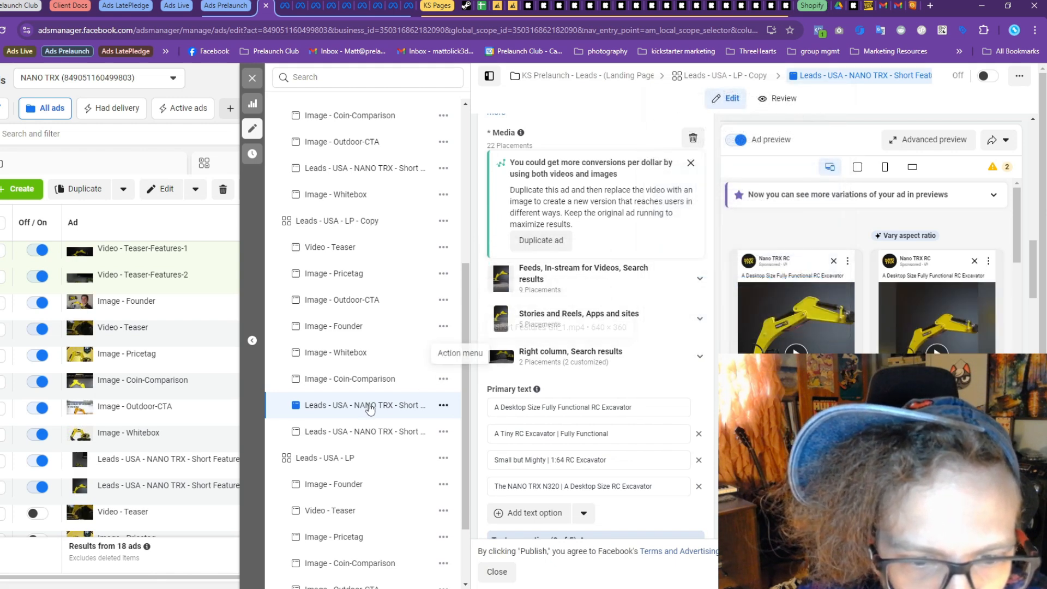
{"action": "scroll", "coordinate": [373, 401], "scroll_direction": "down", "scroll_amount": 2}
{"action": "left_click", "coordinate": [392, 341]}
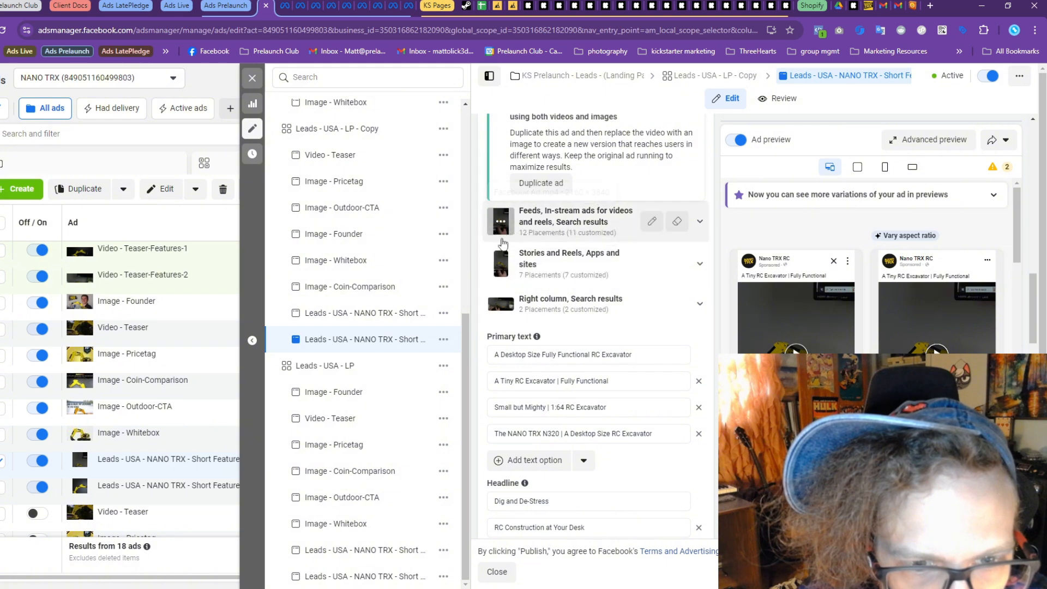
{"action": "left_click", "coordinate": [390, 318]}
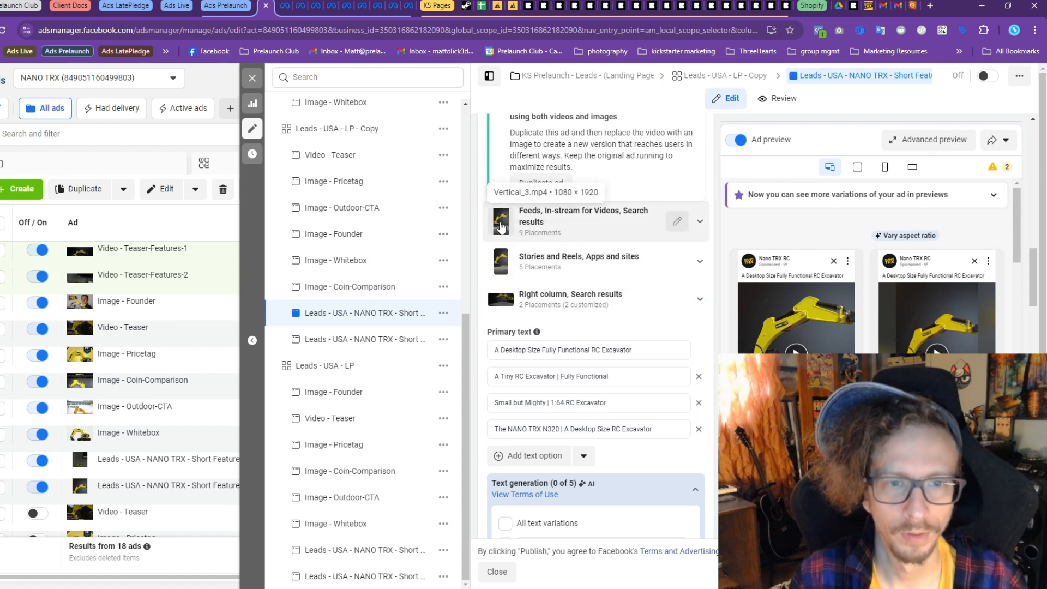
Return to the ads list and open the Video - Teaser-Features-2 draft to review its placement media
{"action": "left_click", "coordinate": [252, 78]}
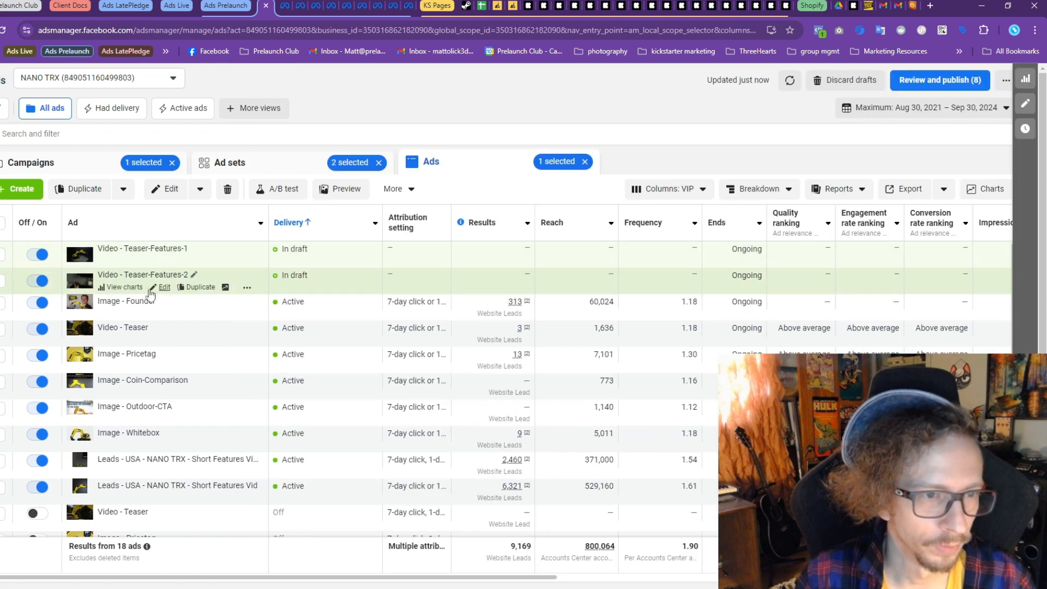
{"action": "left_click", "coordinate": [163, 295]}
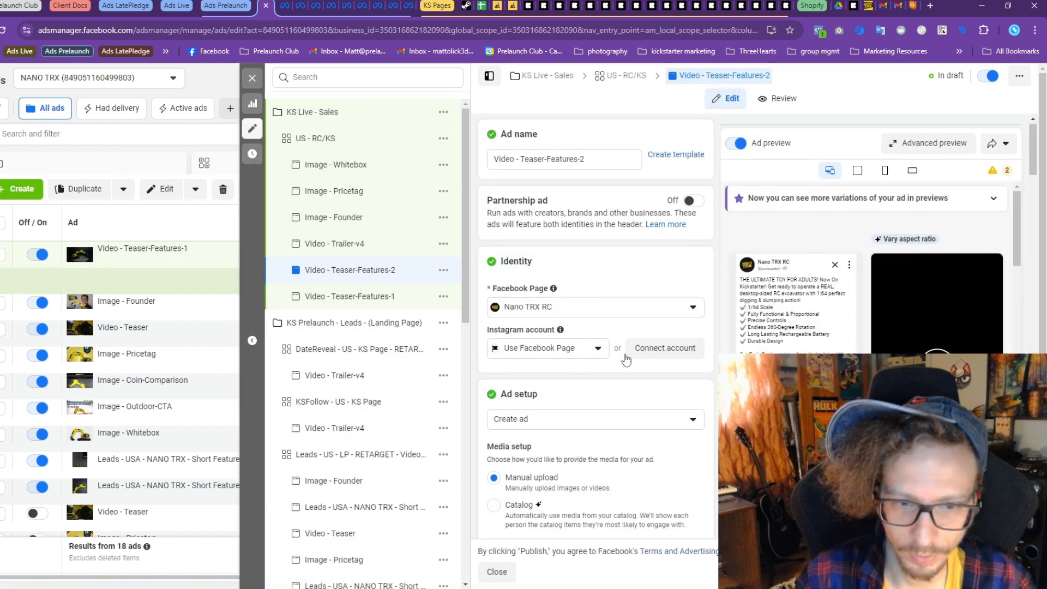
{"action": "scroll", "coordinate": [626, 360], "scroll_direction": "up", "scroll_amount": 10}
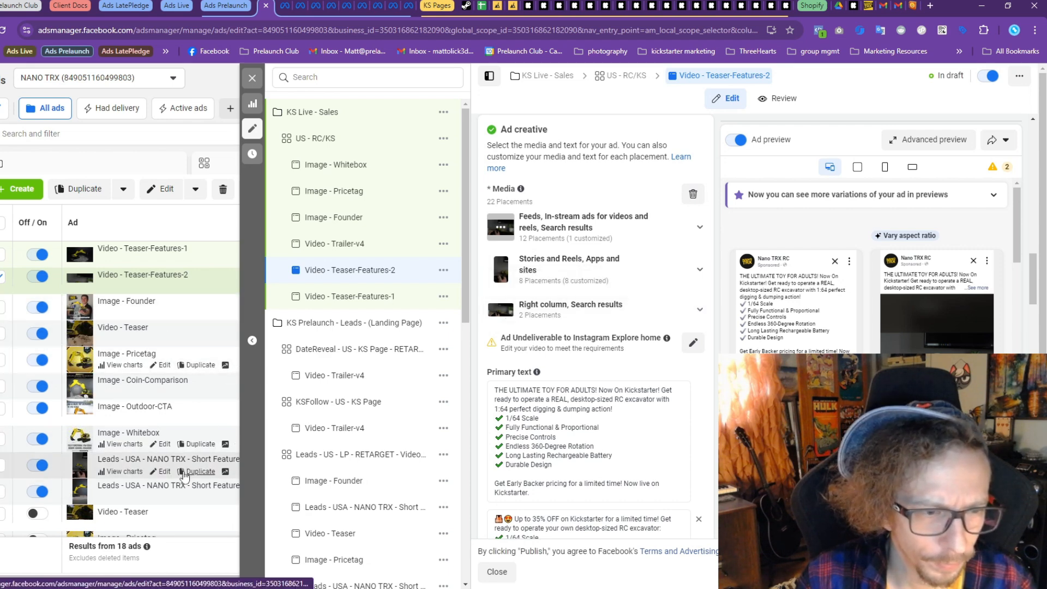
Replace all media in the Video - Teaser-Features-1 ad with the Vertical_3.mp4 video, keeping its full length
{"action": "left_click", "coordinate": [342, 296]}
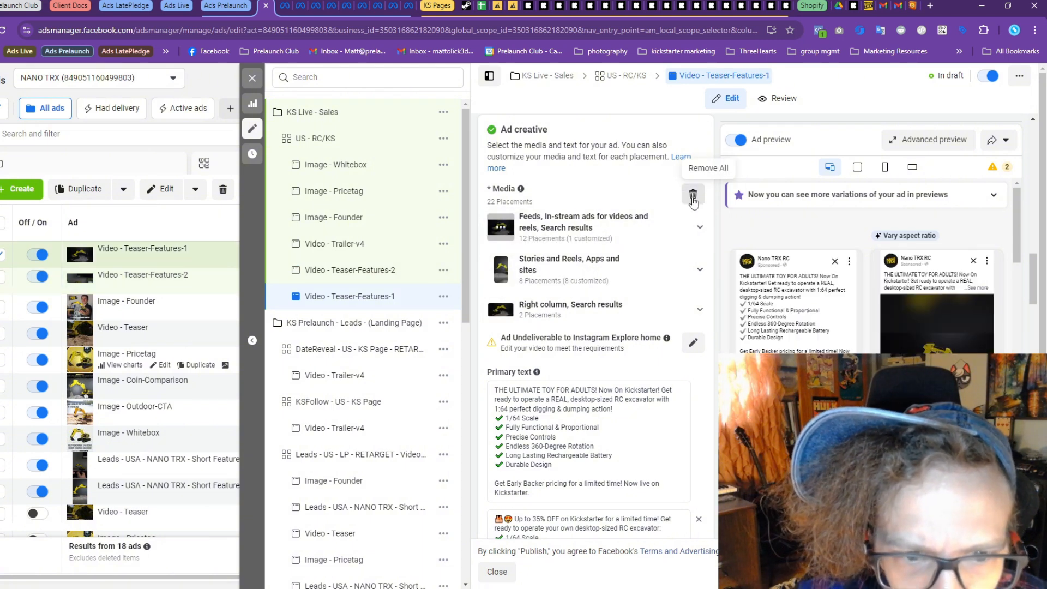
{"action": "left_click", "coordinate": [525, 205]}
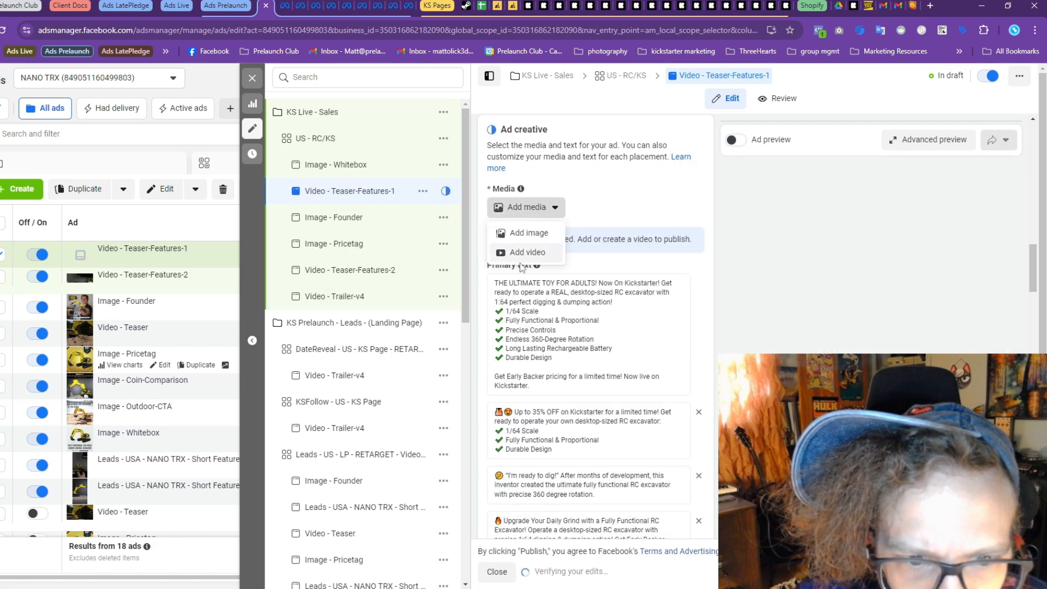
{"action": "left_click", "coordinate": [525, 250]}
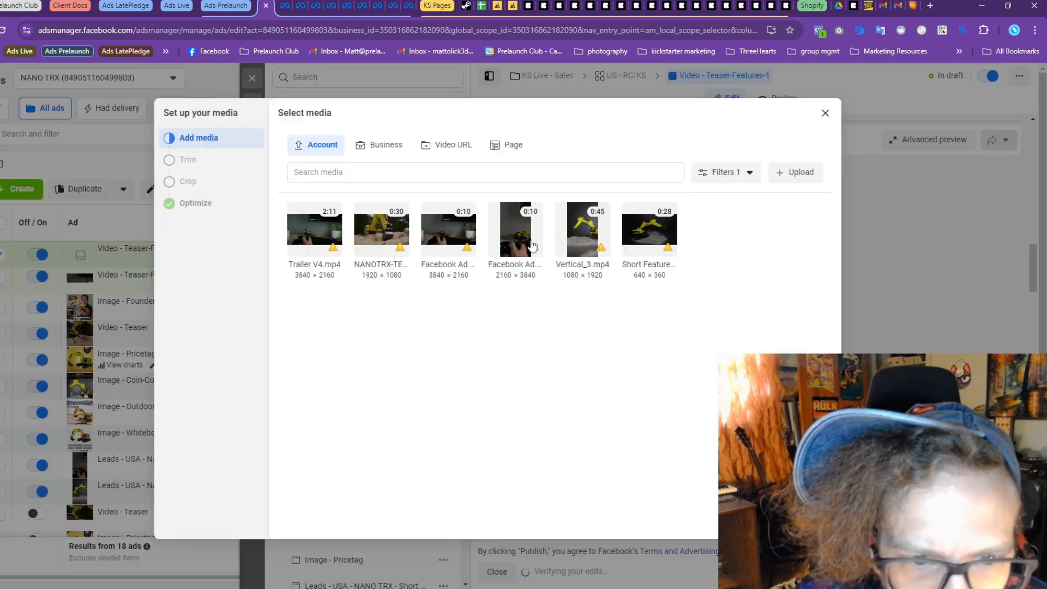
{"action": "left_click", "coordinate": [581, 227]}
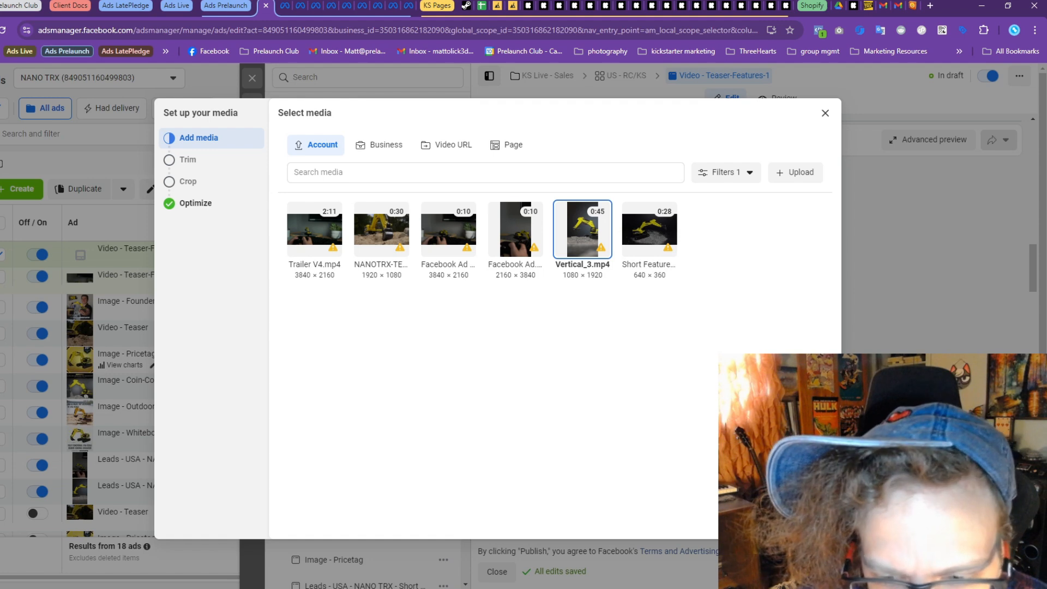
{"action": "left_click", "coordinate": [816, 523]}
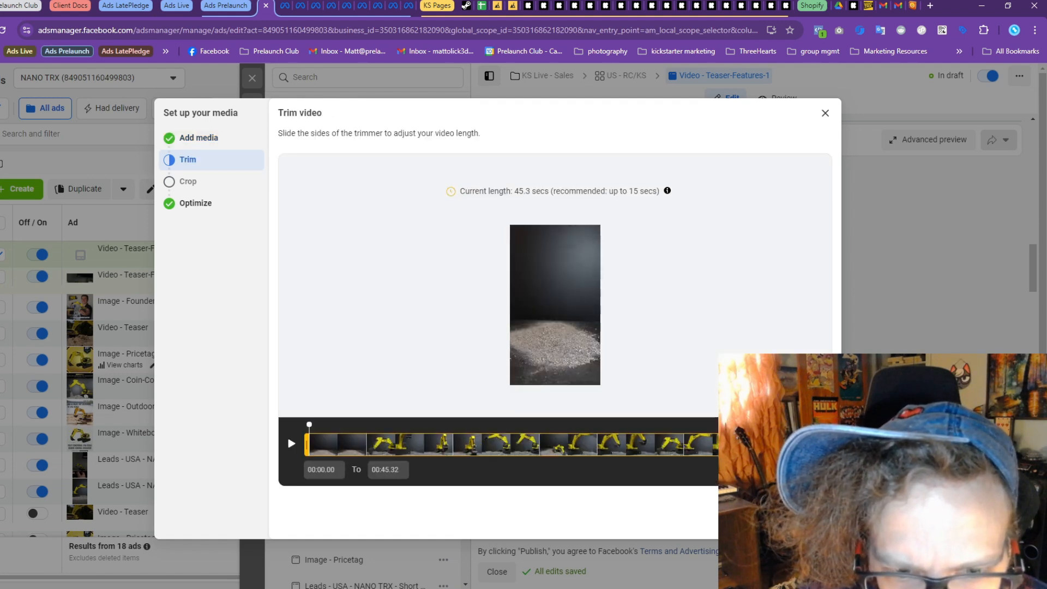
{"action": "left_click", "coordinate": [816, 523]}
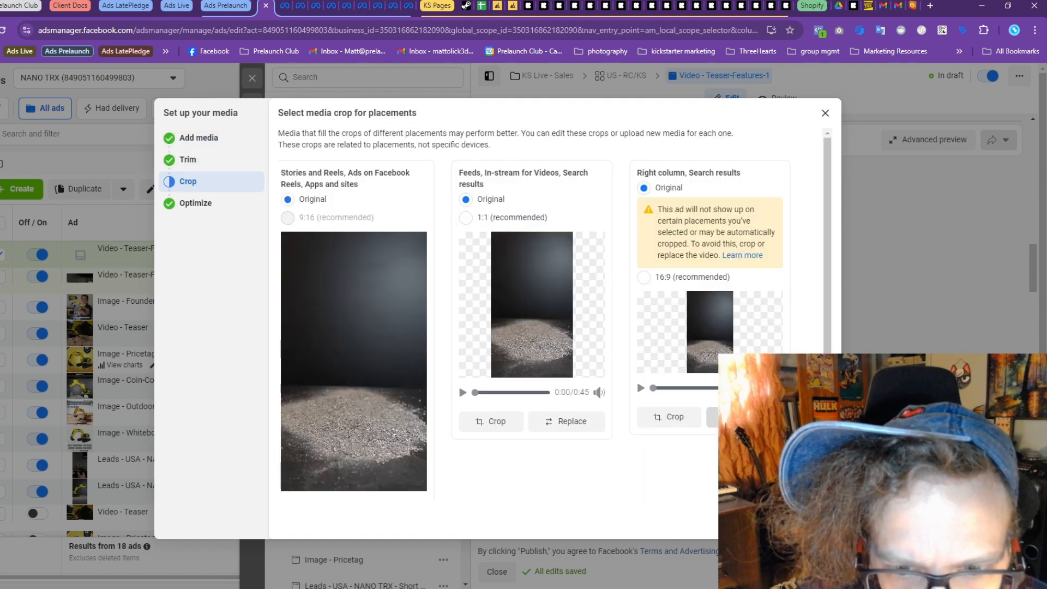
Replace the media for the Right column, Search results placements with the 640 × 360 Short Features video
{"action": "left_click", "coordinate": [744, 417]}
{"action": "left_click", "coordinate": [655, 234]}
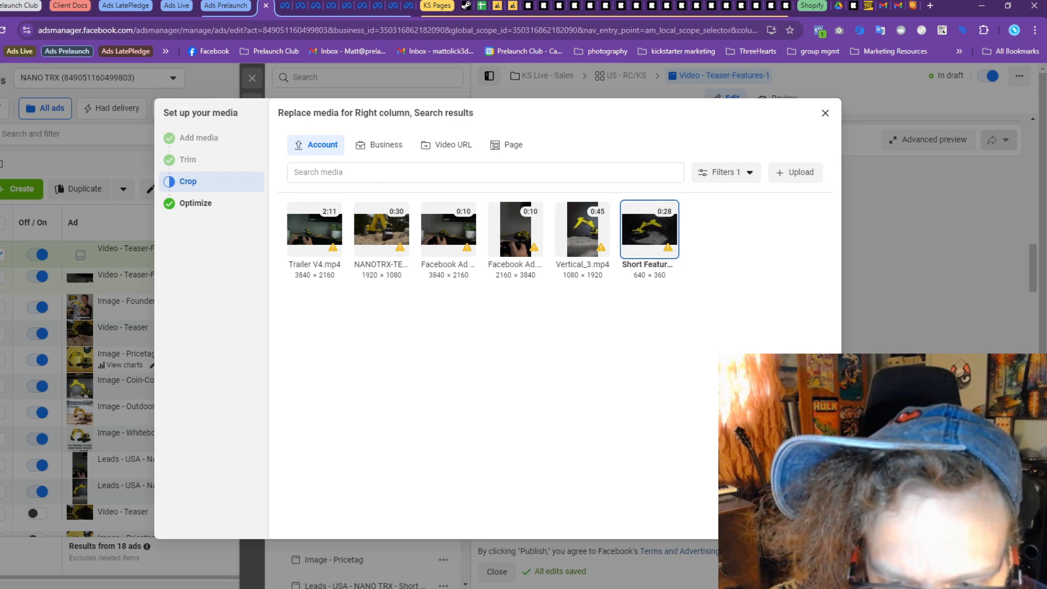
{"action": "left_click", "coordinate": [816, 523]}
{"action": "scroll", "coordinate": [650, 409], "scroll_direction": "down", "scroll_amount": 2}
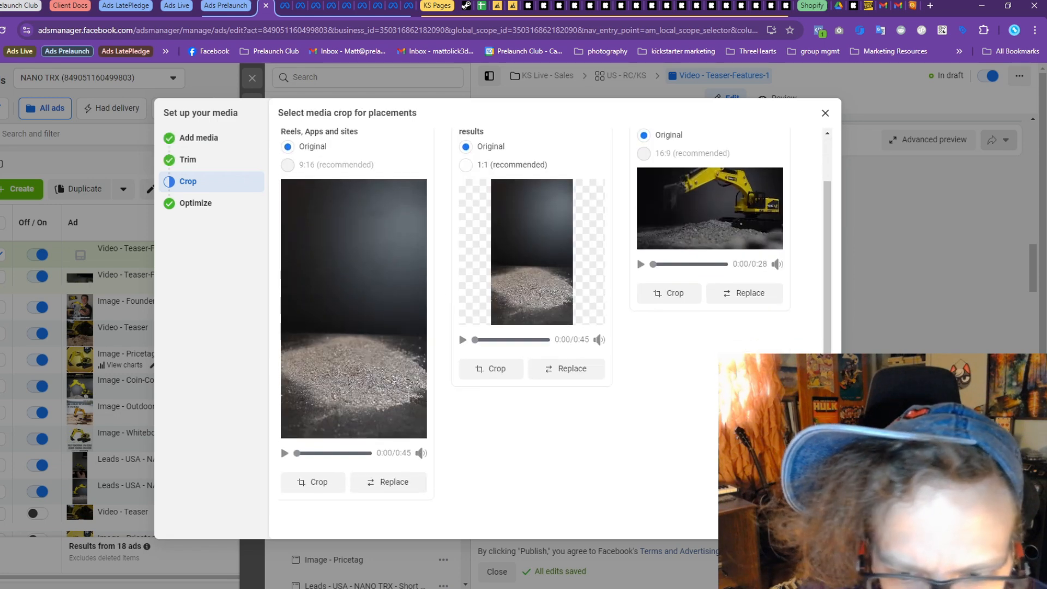
Keep the placement crops, turn off the Add catalog items enhancement and finish the media setup for Video - Teaser-Features-1
{"action": "left_click", "coordinate": [816, 523]}
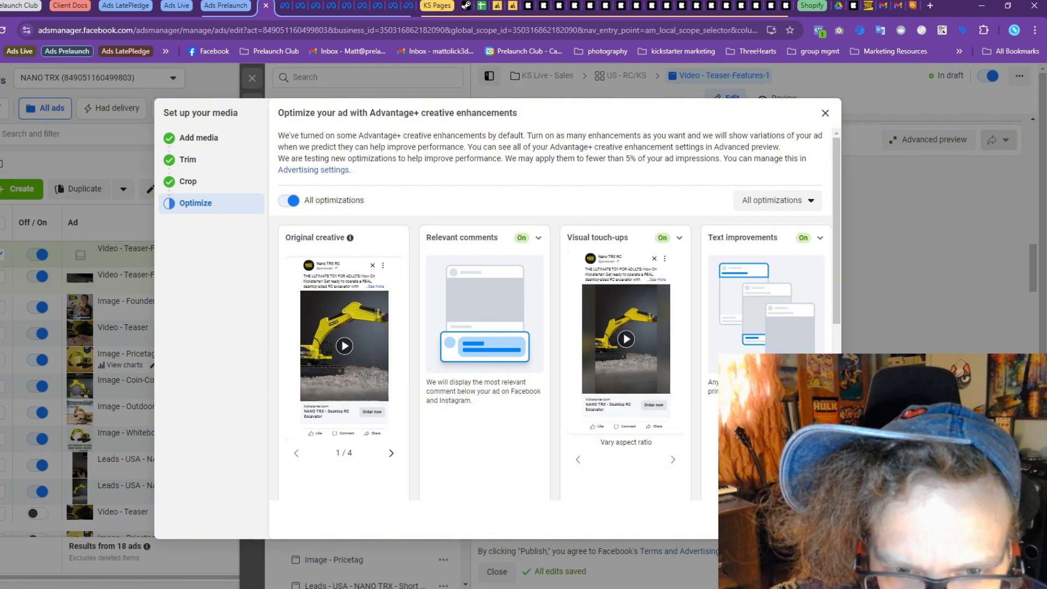
{"action": "scroll", "coordinate": [555, 314], "scroll_direction": "down", "scroll_amount": 5}
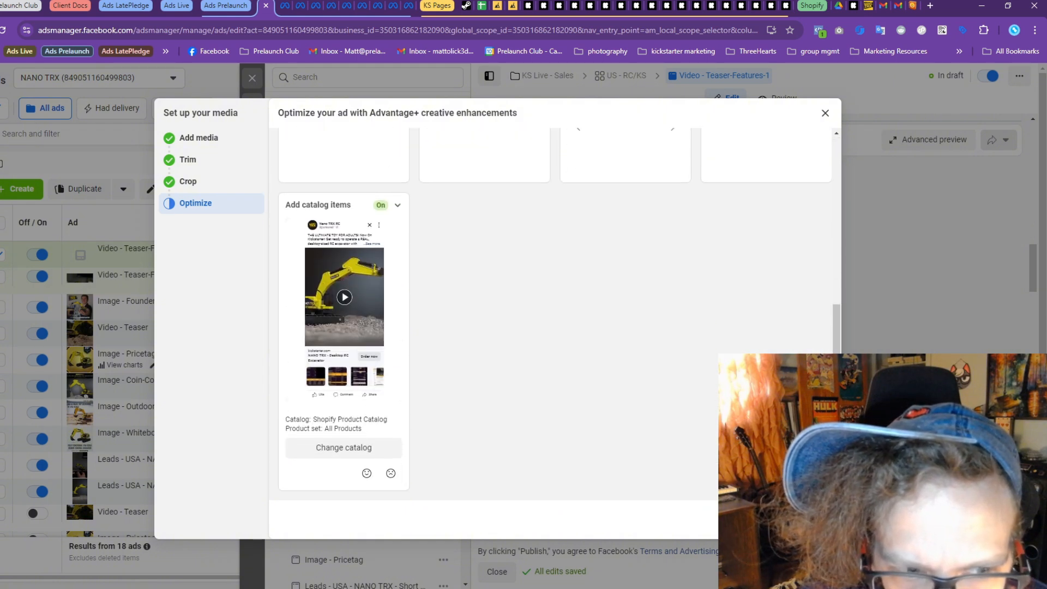
{"action": "left_click", "coordinate": [376, 206]}
{"action": "left_click", "coordinate": [295, 229]}
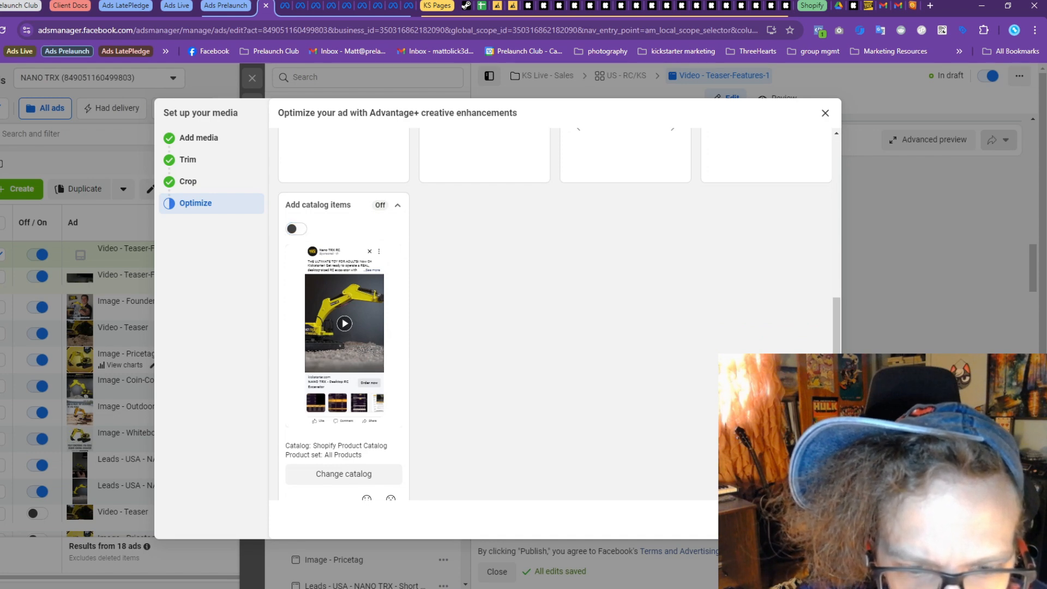
{"action": "left_click", "coordinate": [815, 523]}
Compare the placement media of two Short Features ads in the Leads - US - LP - RETARGET ad set
{"action": "scroll", "coordinate": [389, 338], "scroll_direction": "down", "scroll_amount": 1}
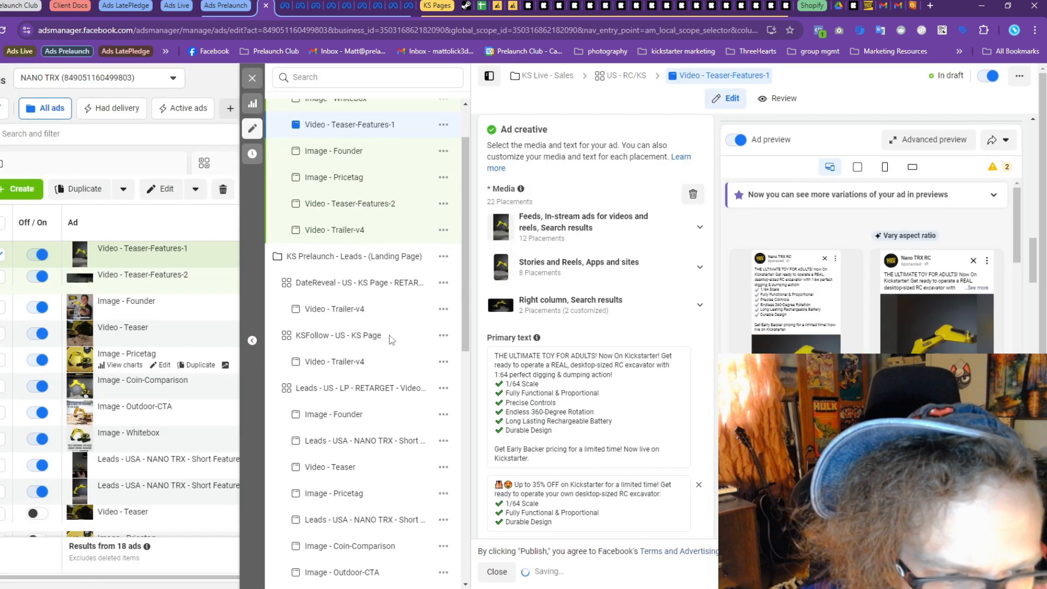
{"action": "scroll", "coordinate": [391, 336], "scroll_direction": "down", "scroll_amount": 3}
{"action": "left_click", "coordinate": [360, 438]}
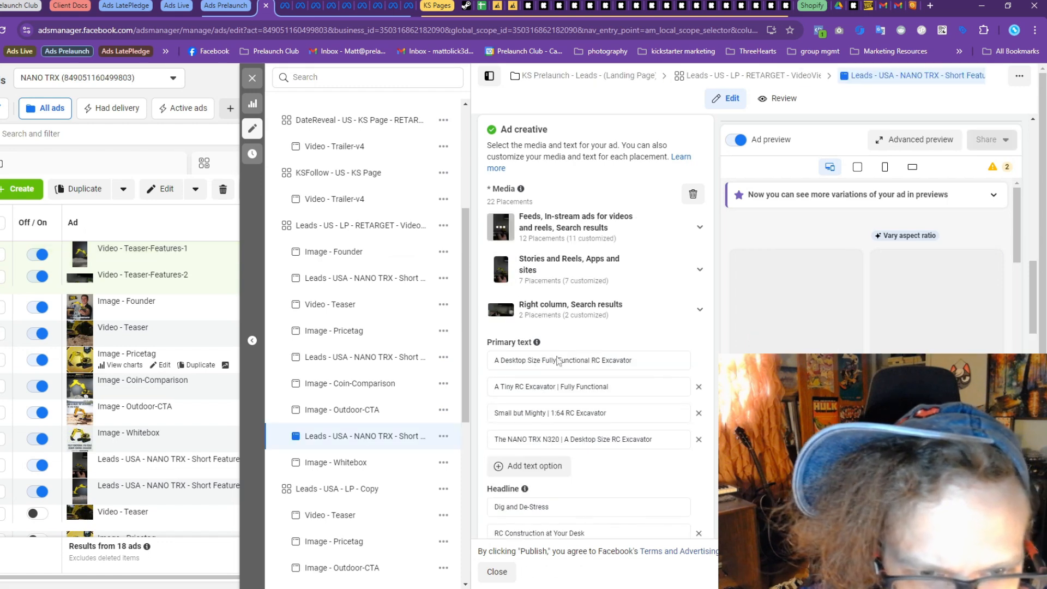
{"action": "left_click", "coordinate": [358, 363]}
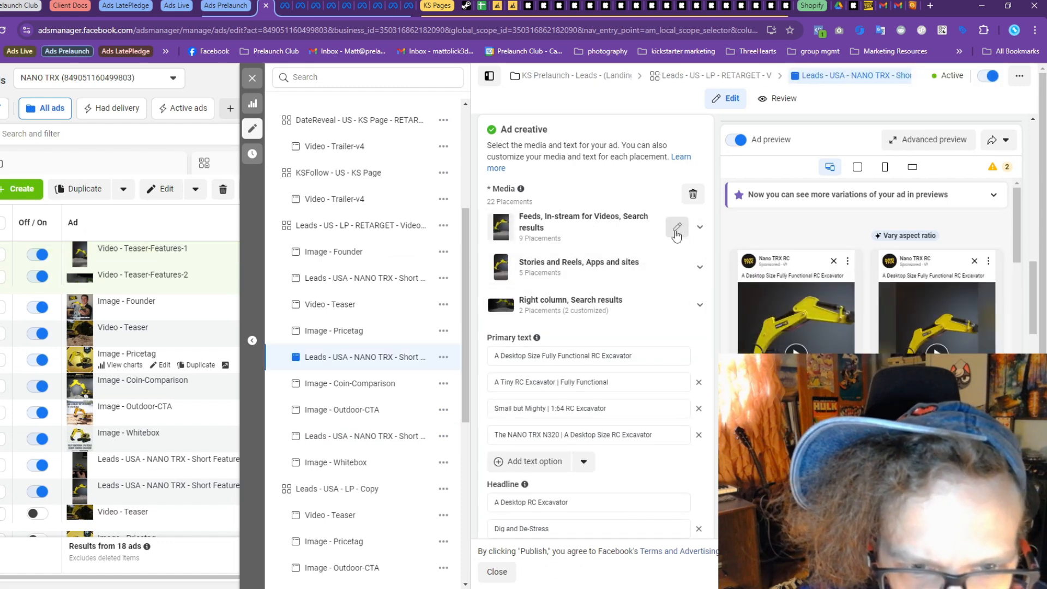
Inspect the crop and trim settings of Vertical_3.mp4 for the feed placements and close them without changes
{"action": "left_click", "coordinate": [676, 226]}
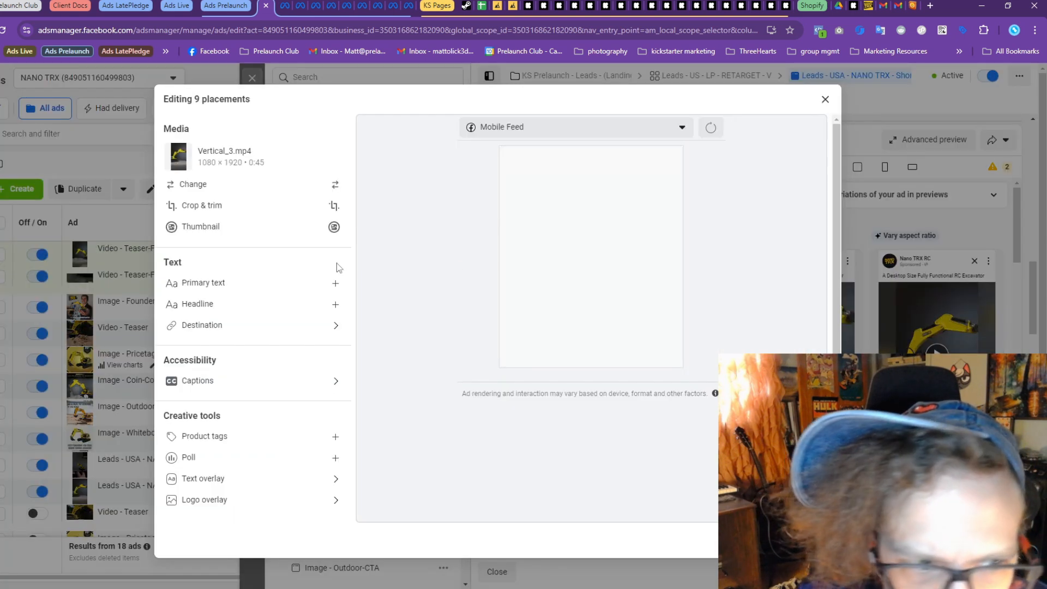
{"action": "left_click", "coordinate": [275, 210]}
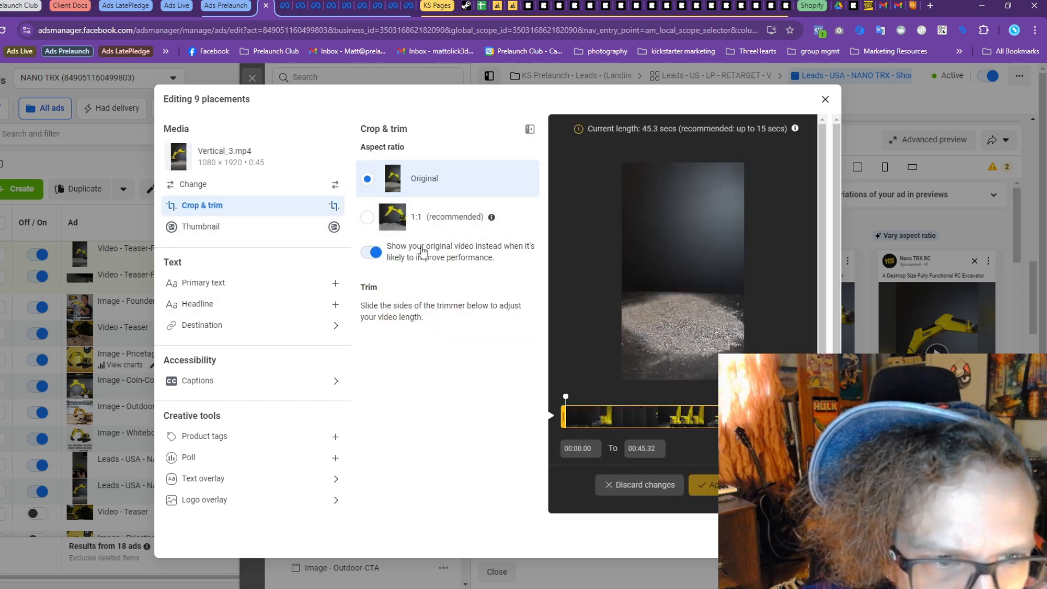
{"action": "left_click", "coordinate": [825, 100]}
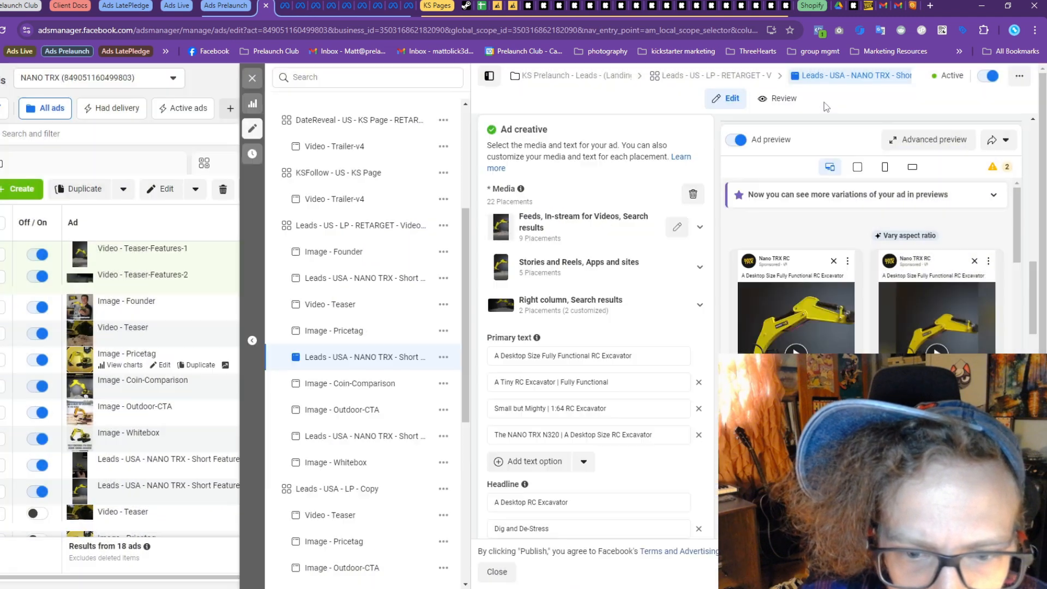
Check which video files the three Short Features ads in the RETARGET ad set use for their placements
{"action": "left_click", "coordinate": [343, 277]}
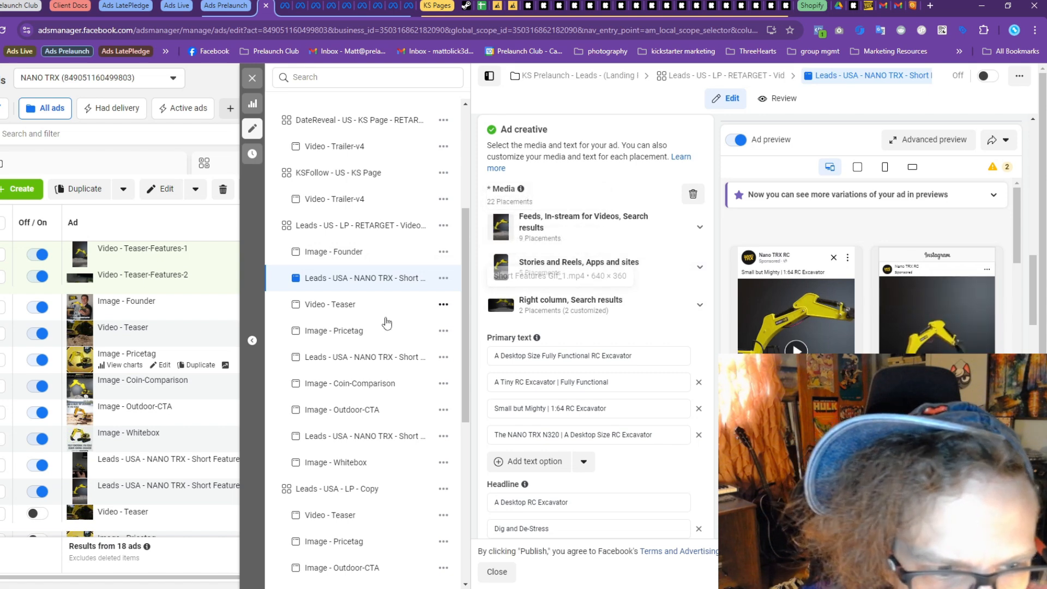
{"action": "left_click", "coordinate": [361, 365]}
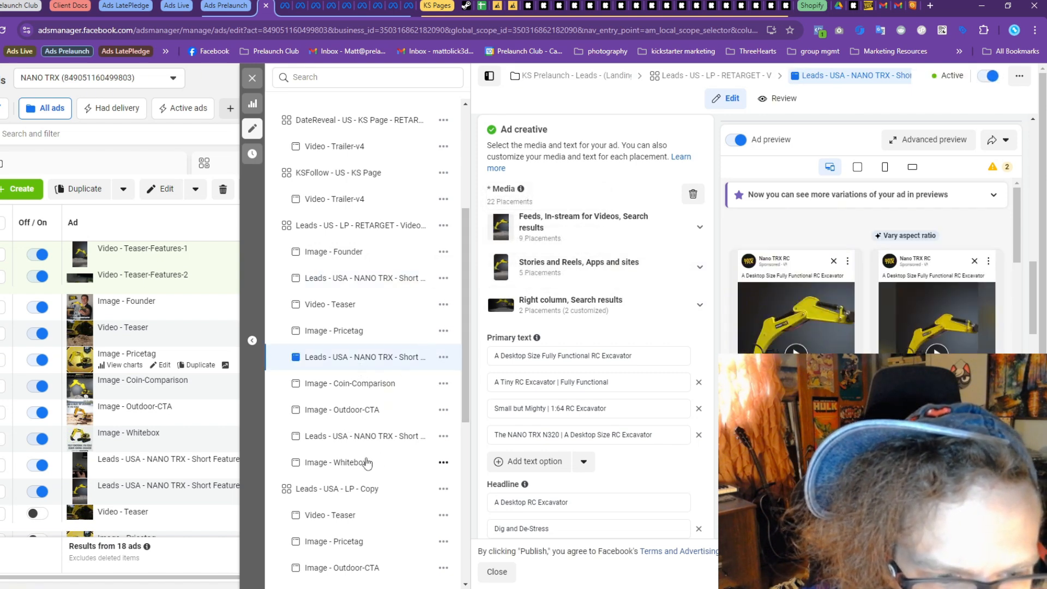
{"action": "left_click", "coordinate": [364, 437]}
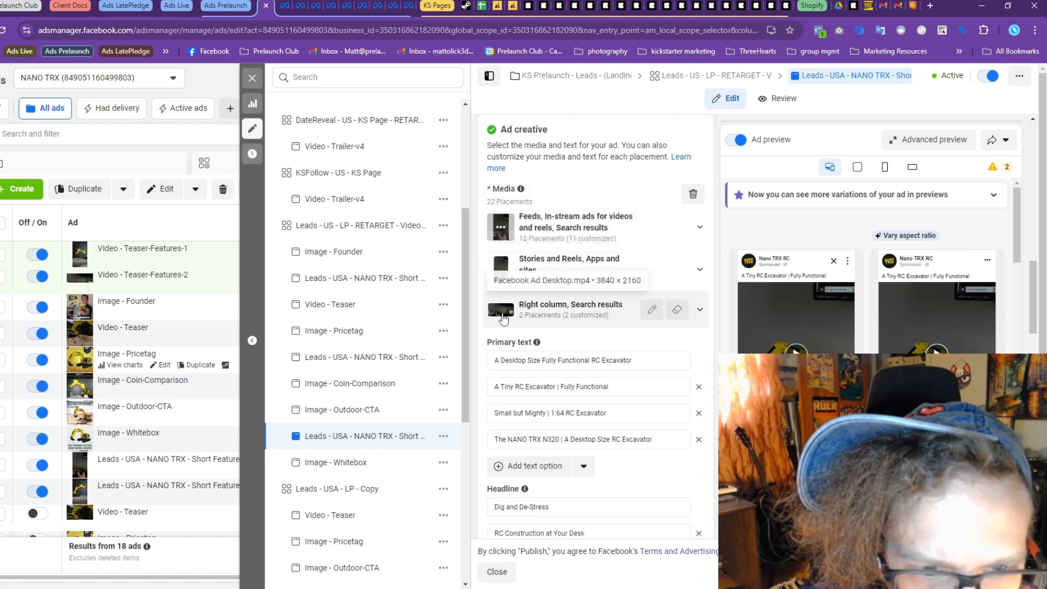
Remove all media from the Video - Teaser-Features-2 ad and add the vertical 2160 × 3840 Facebook Ad video
{"action": "scroll", "coordinate": [383, 294], "scroll_direction": "up", "scroll_amount": 4}
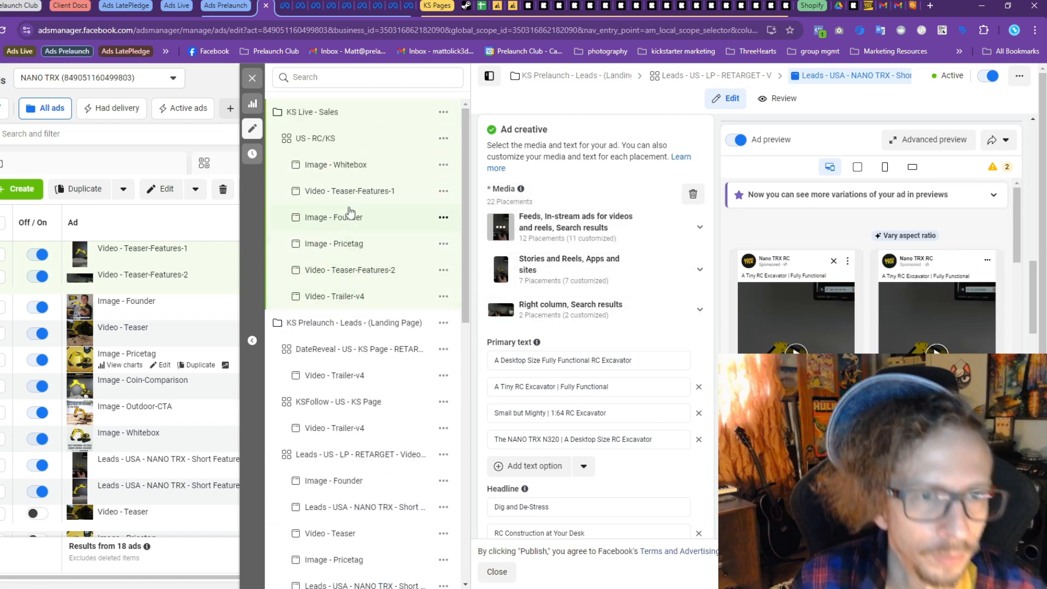
{"action": "left_click", "coordinate": [349, 191]}
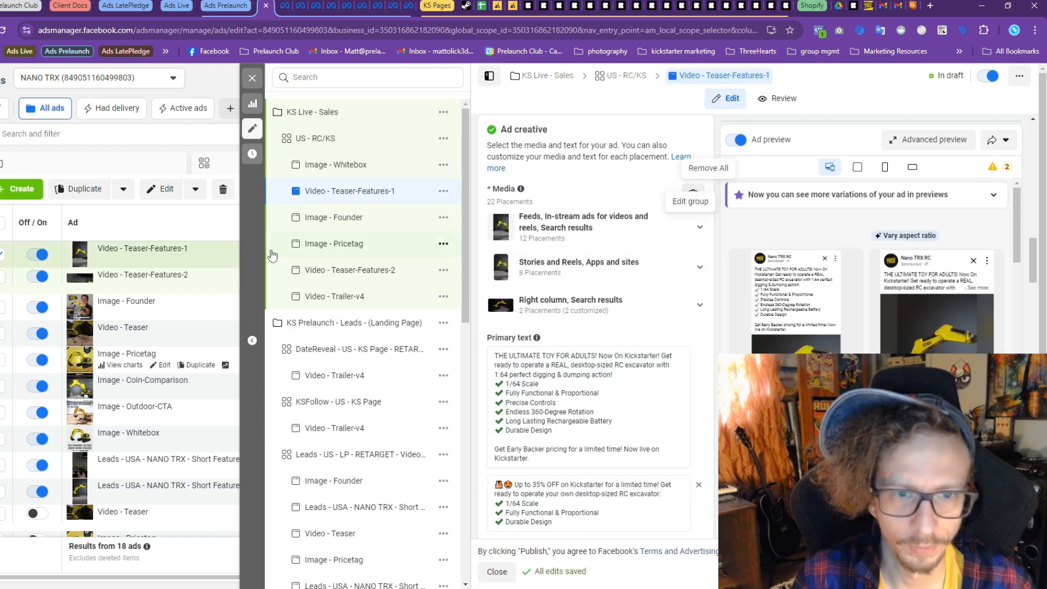
{"action": "left_click", "coordinate": [349, 270]}
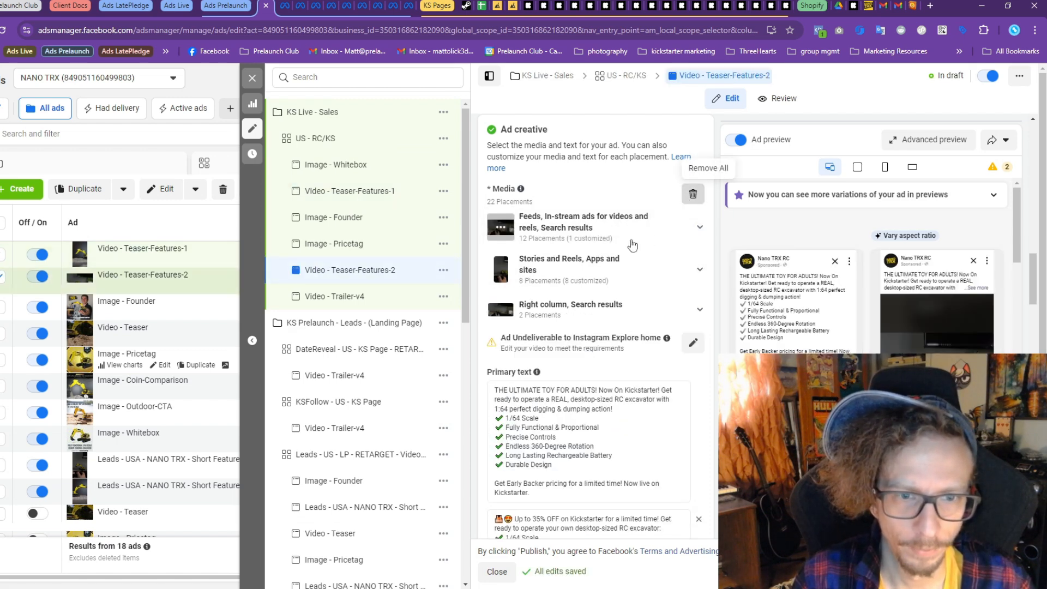
{"action": "left_click", "coordinate": [693, 194]}
{"action": "left_click", "coordinate": [526, 207]}
{"action": "left_click", "coordinate": [530, 252]}
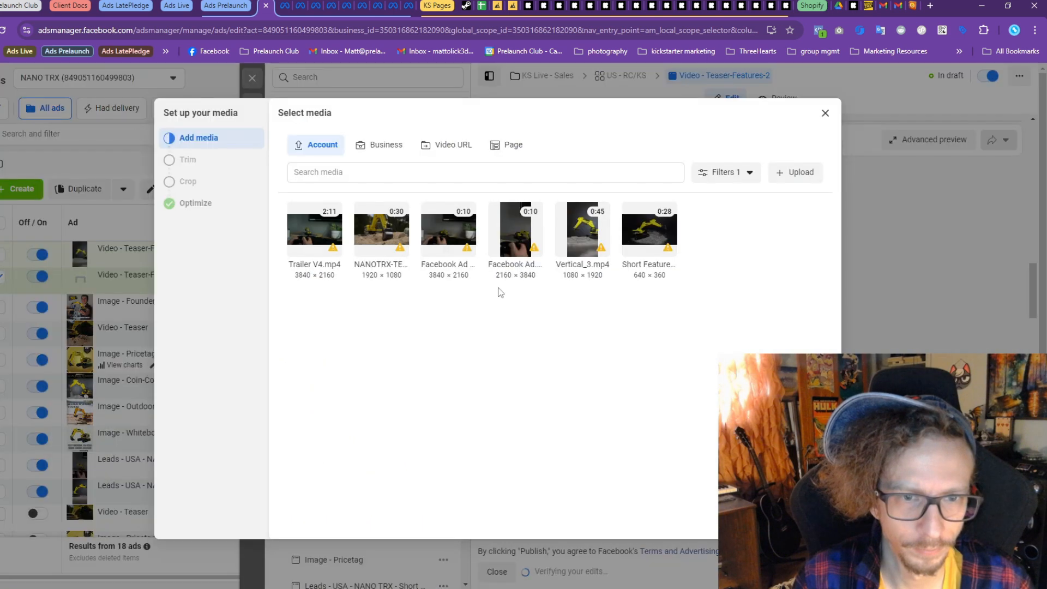
{"action": "left_click", "coordinate": [506, 229]}
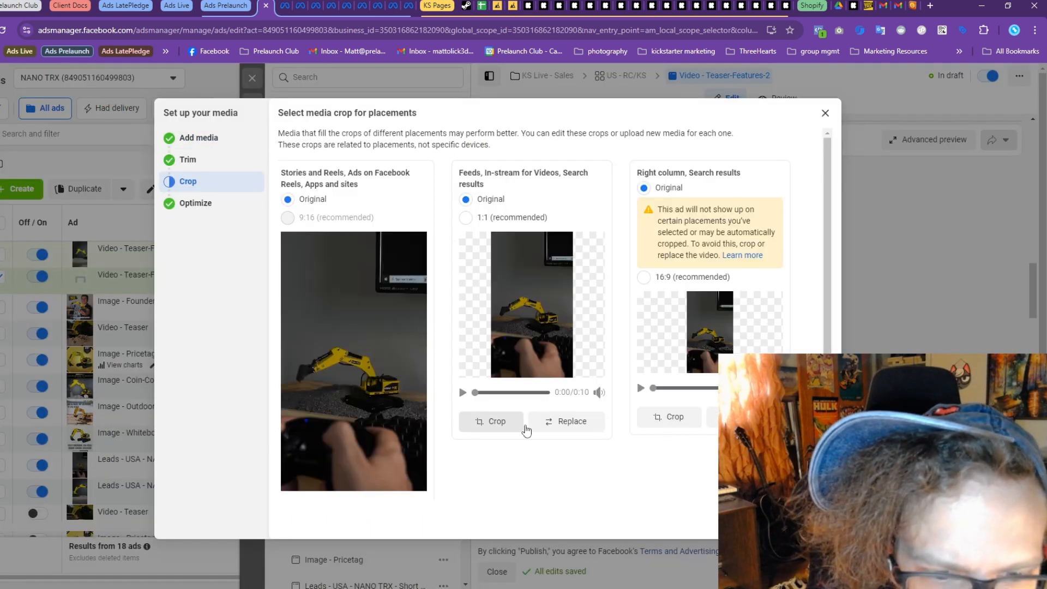
Replace the right column and search results video of Video - Teaser-Features-2 with the landscape 3840 × 2160 Facebook Ad video and finish the media setup
{"action": "left_click", "coordinate": [745, 417]}
{"action": "left_click", "coordinate": [430, 235]}
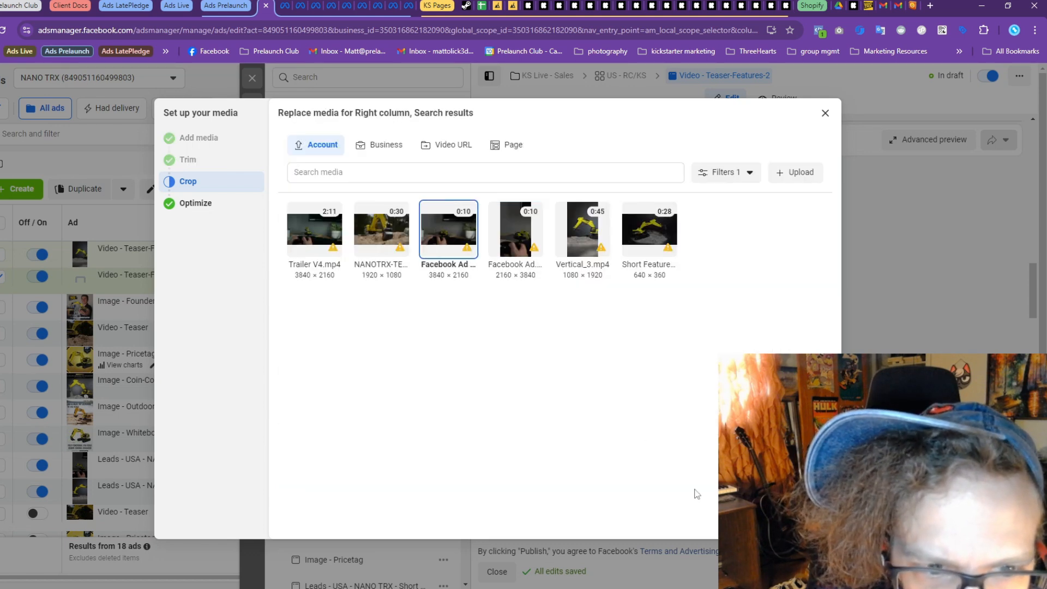
{"action": "left_click", "coordinate": [811, 522]}
{"action": "left_click", "coordinate": [811, 522]}
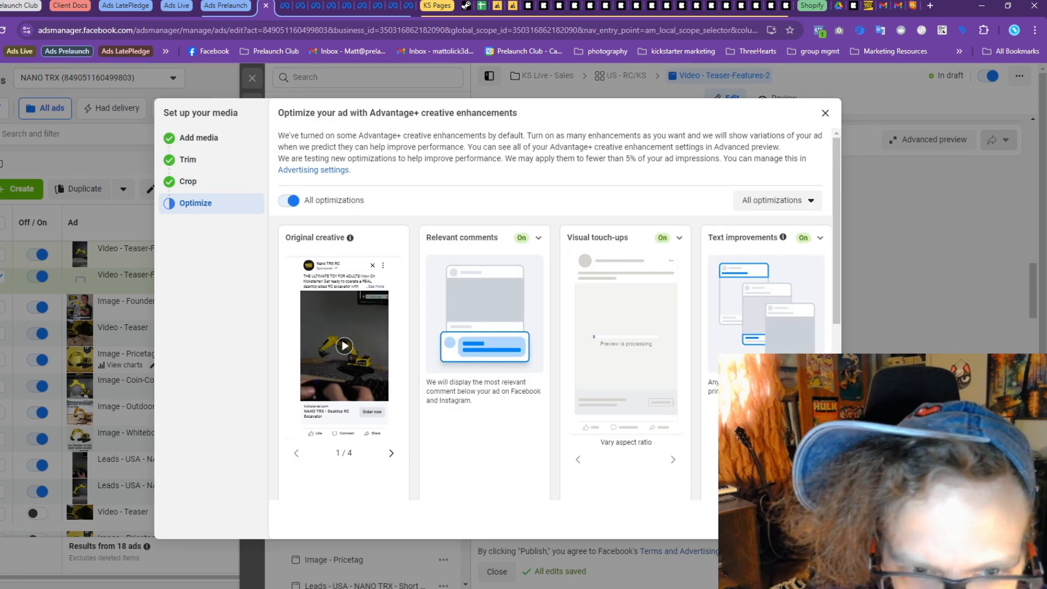
{"action": "scroll", "coordinate": [654, 425], "scroll_direction": "down", "scroll_amount": 7}
{"action": "scroll", "coordinate": [315, 157], "scroll_direction": "up", "scroll_amount": 2}
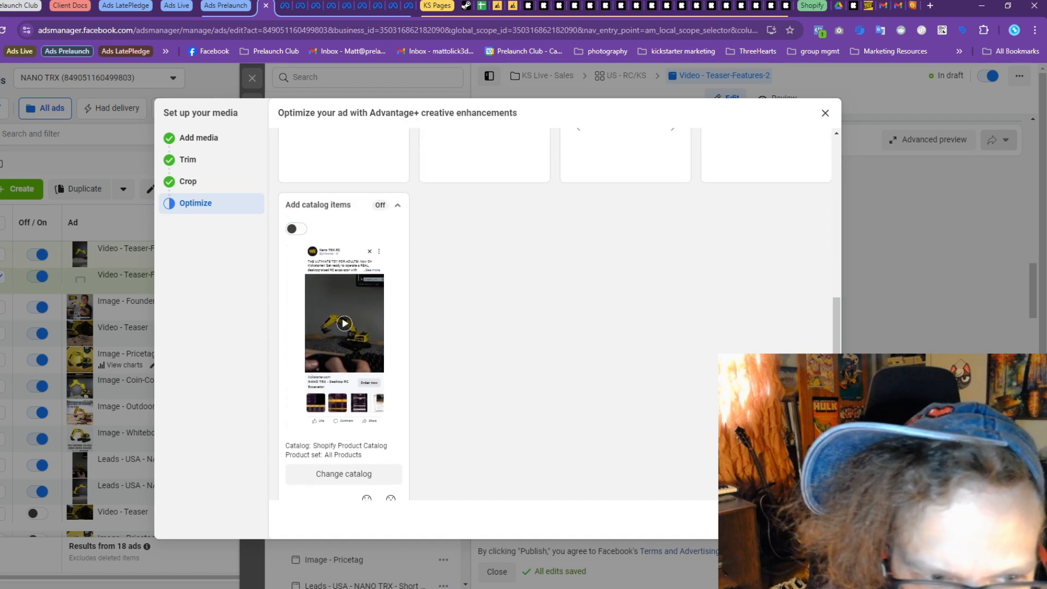
{"action": "left_click", "coordinate": [816, 519]}
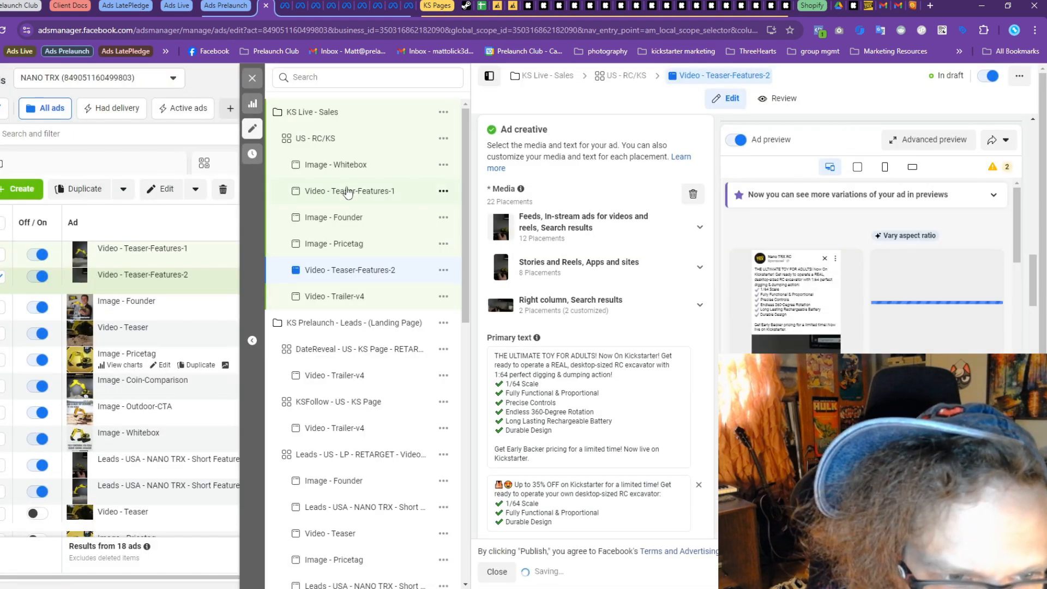
Review the Advantage+ creative enhancements of the Video - Teaser-Features-1 ad and close the preview without changes
{"action": "scroll", "coordinate": [689, 365], "scroll_direction": "down", "scroll_amount": 15}
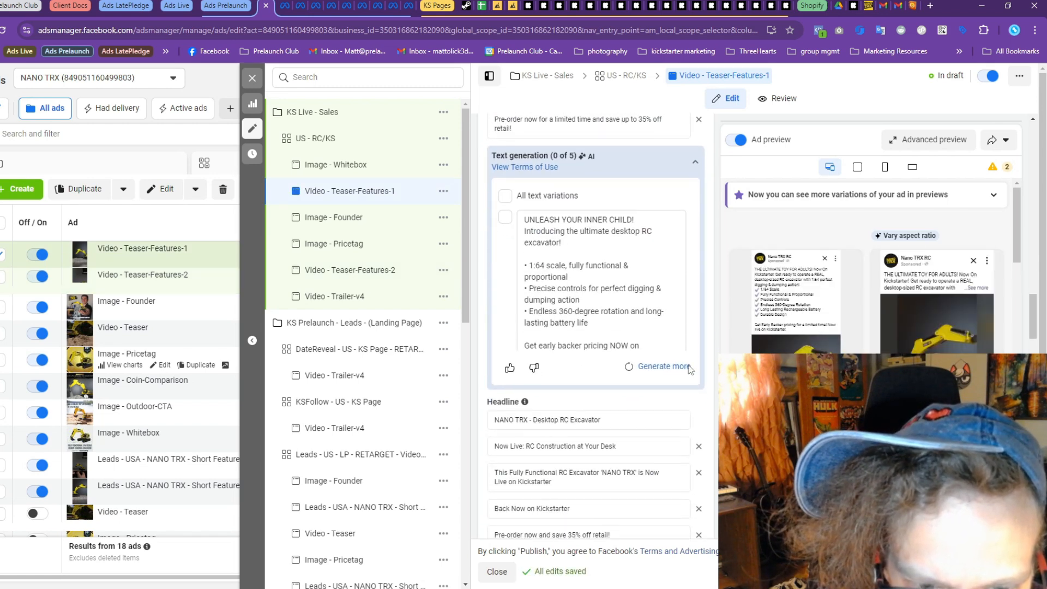
{"action": "scroll", "coordinate": [689, 370], "scroll_direction": "down", "scroll_amount": 10}
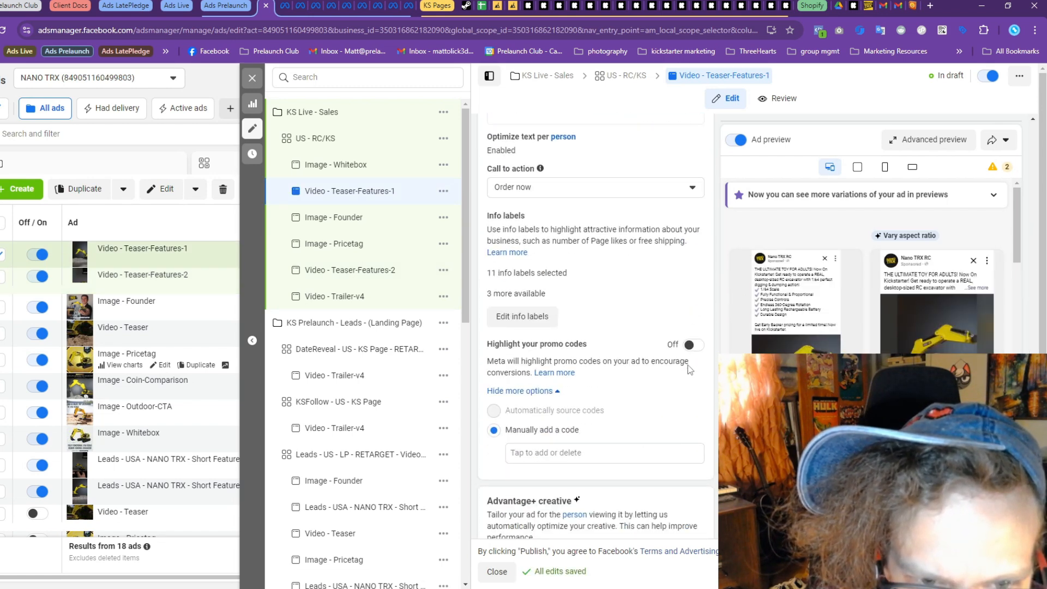
{"action": "scroll", "coordinate": [683, 361], "scroll_direction": "down", "scroll_amount": 2}
{"action": "left_click", "coordinate": [685, 353]}
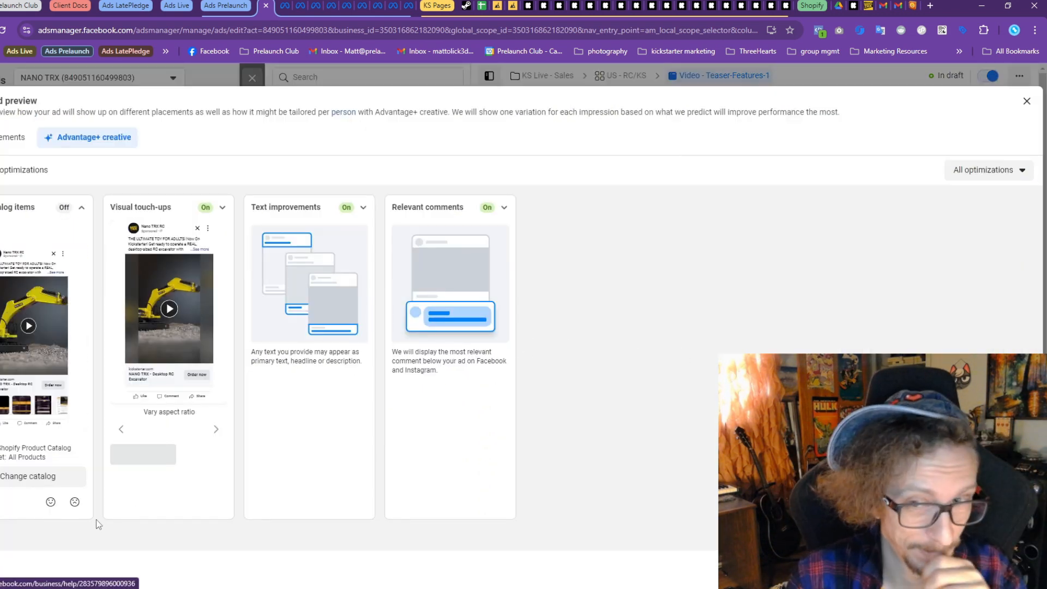
{"action": "left_click", "coordinate": [1026, 102]}
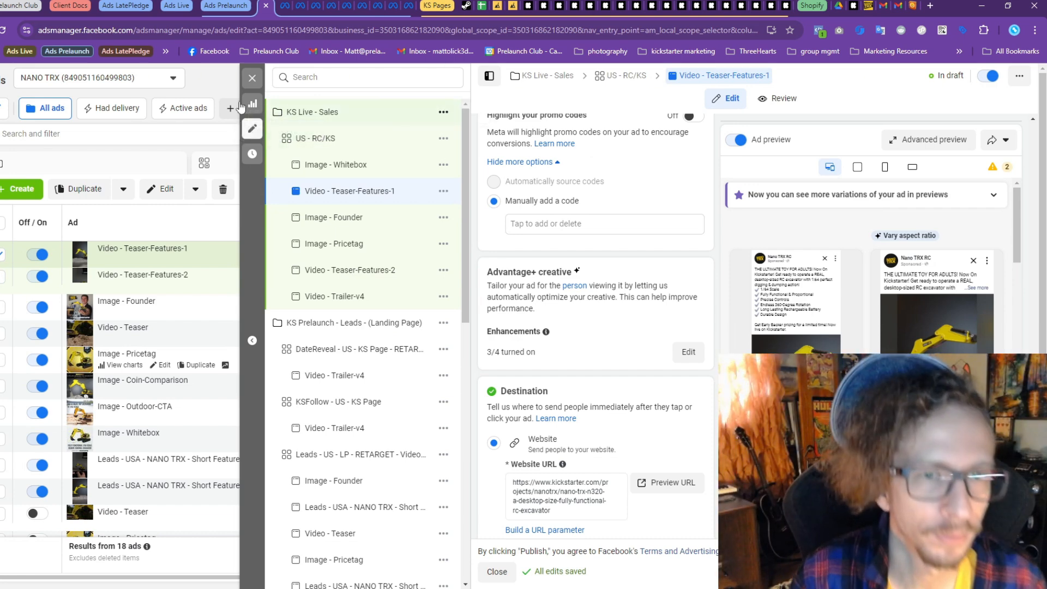
Close the ad editor and list the ad sets of only the KS Live - Sales campaign
{"action": "left_click", "coordinate": [252, 78]}
{"action": "left_click", "coordinate": [276, 163]}
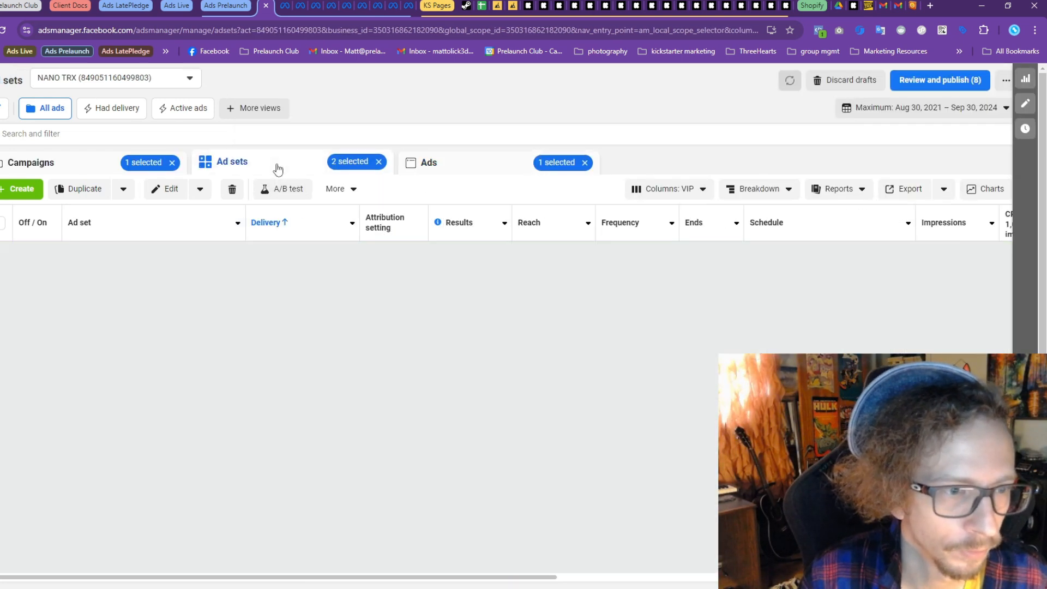
{"action": "left_click", "coordinate": [70, 167]}
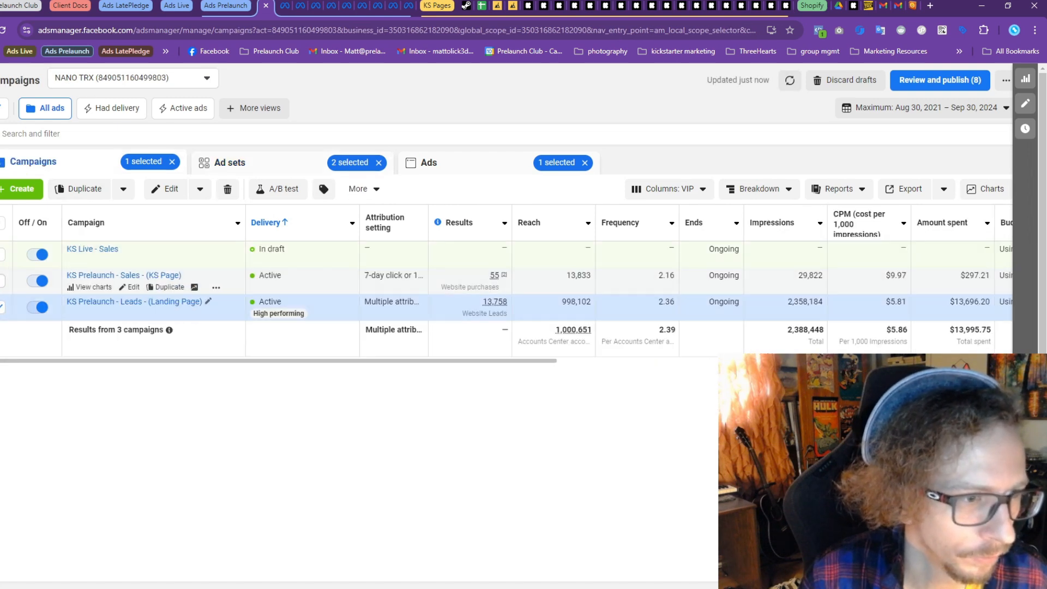
{"action": "left_click", "coordinate": [2, 307]}
{"action": "left_click", "coordinate": [2, 254]}
{"action": "left_click", "coordinate": [215, 172]}
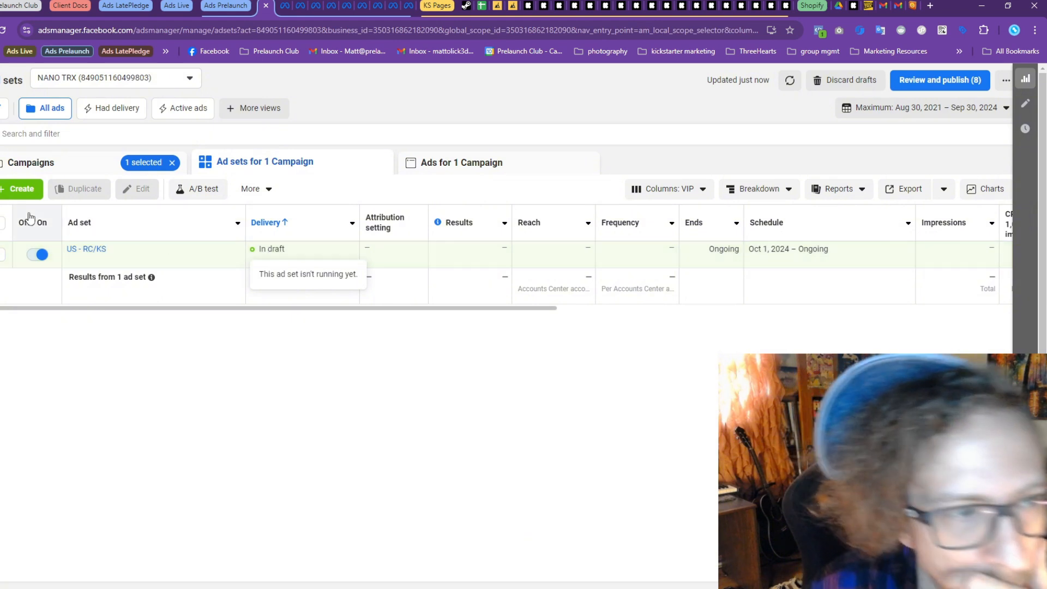
Duplicate the US - RC/KS ad set once into its original campaign, keeping existing reactions, comments and shares on the new ads
{"action": "left_click", "coordinate": [2, 255]}
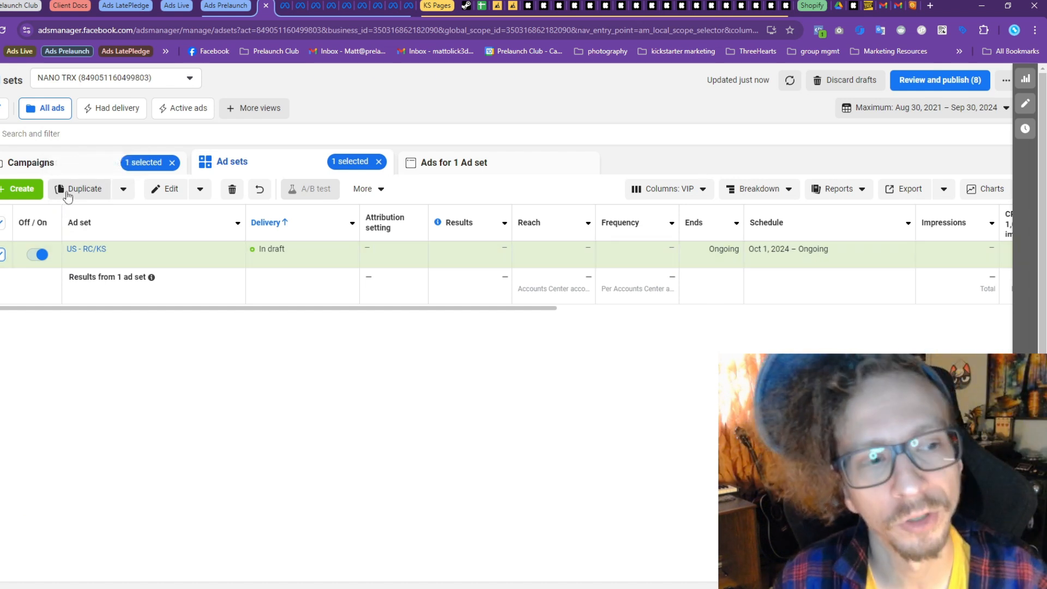
{"action": "left_click", "coordinate": [74, 189]}
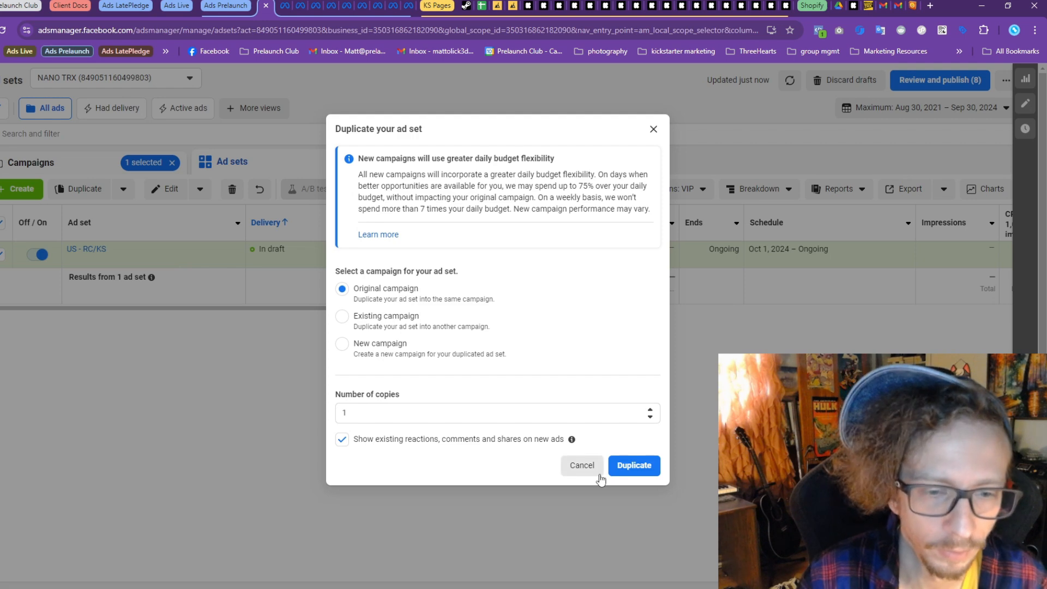
{"action": "left_click", "coordinate": [658, 467]}
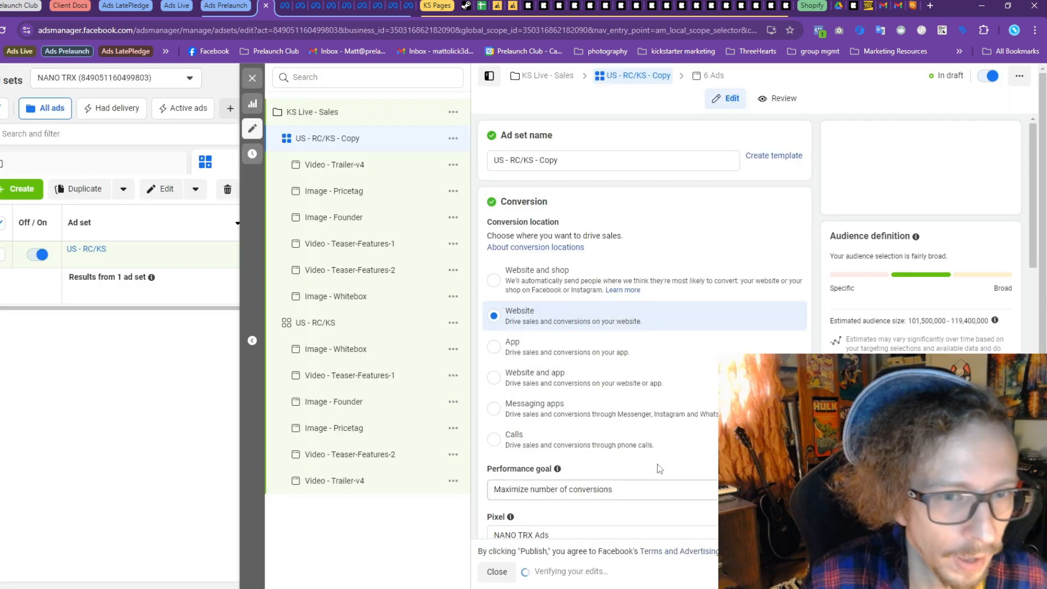
Start editing the name of the duplicated ad set
{"action": "left_click", "coordinate": [587, 159]}
{"action": "key", "text": "ctrl+a"}
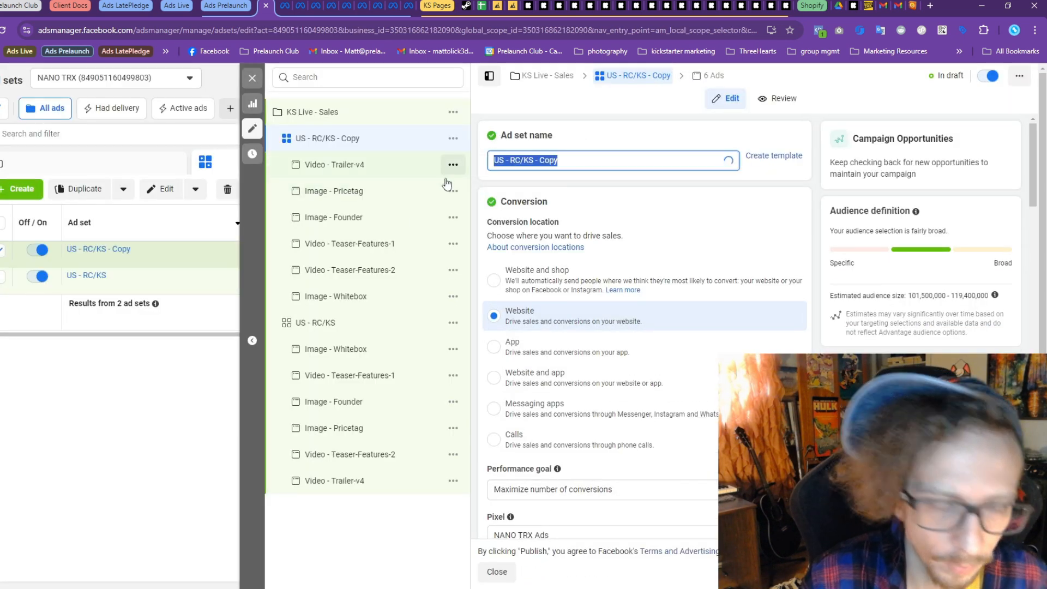
Rename the duplicated ad set as "Retarget - VideoView +Expansion"
{"action": "type", "text": "Retarget"}
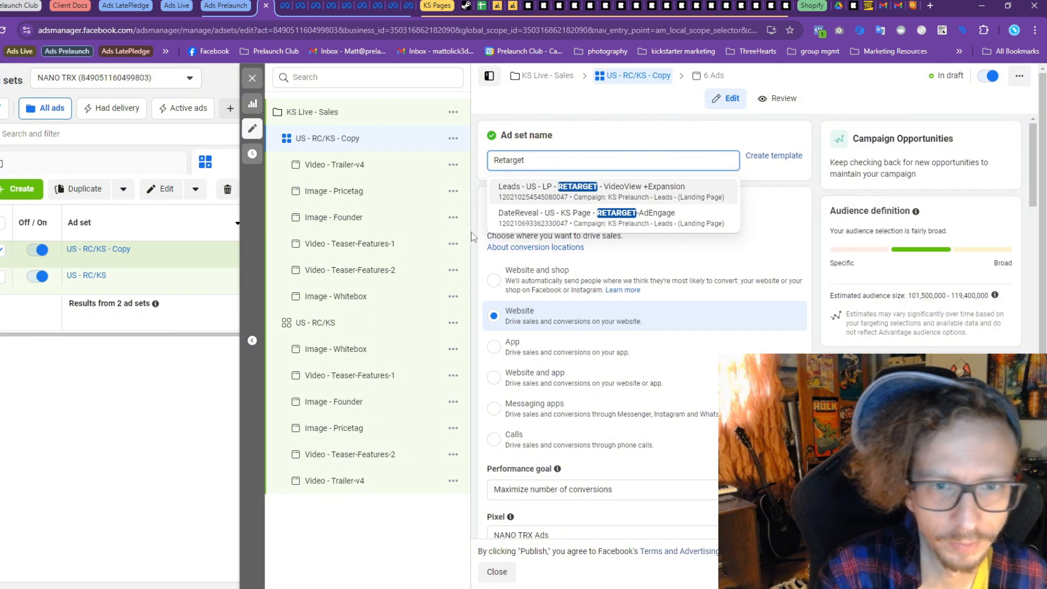
{"action": "type", "text": " - "}
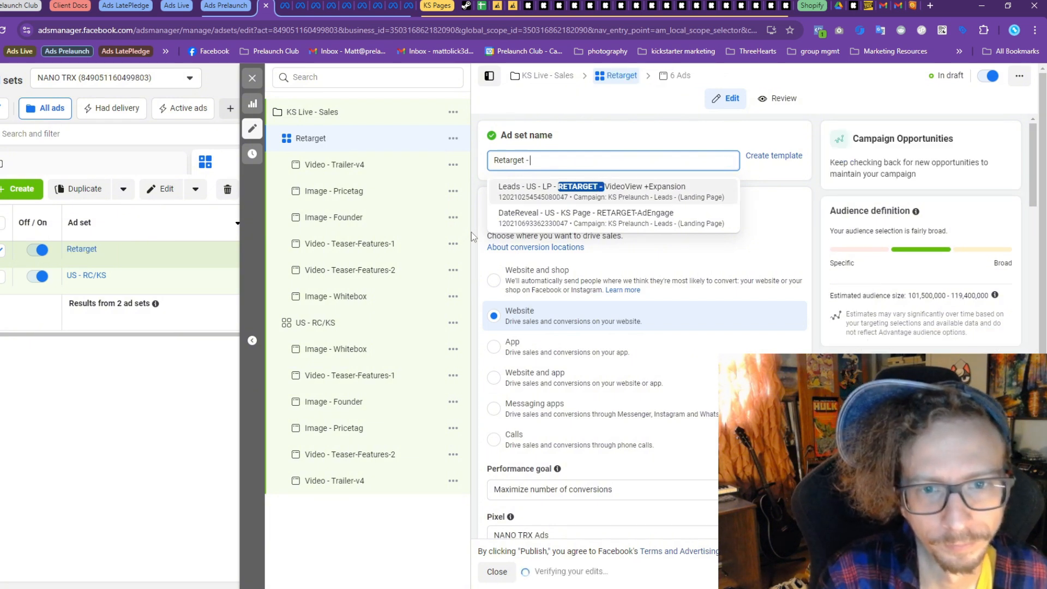
{"action": "type", "text": "VideoView +"}
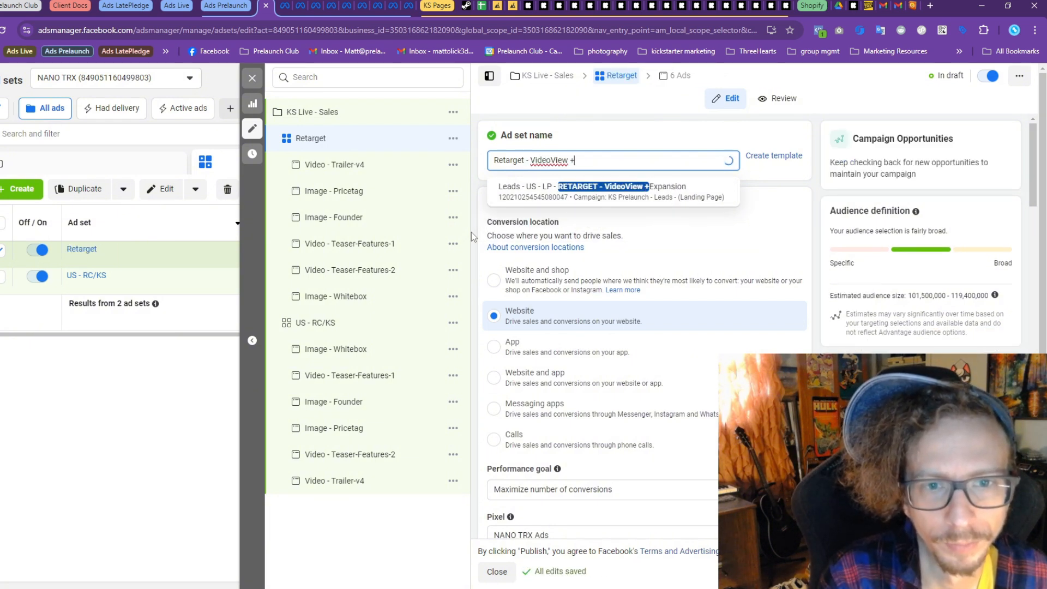
{"action": "type", "text": "Expansion"}
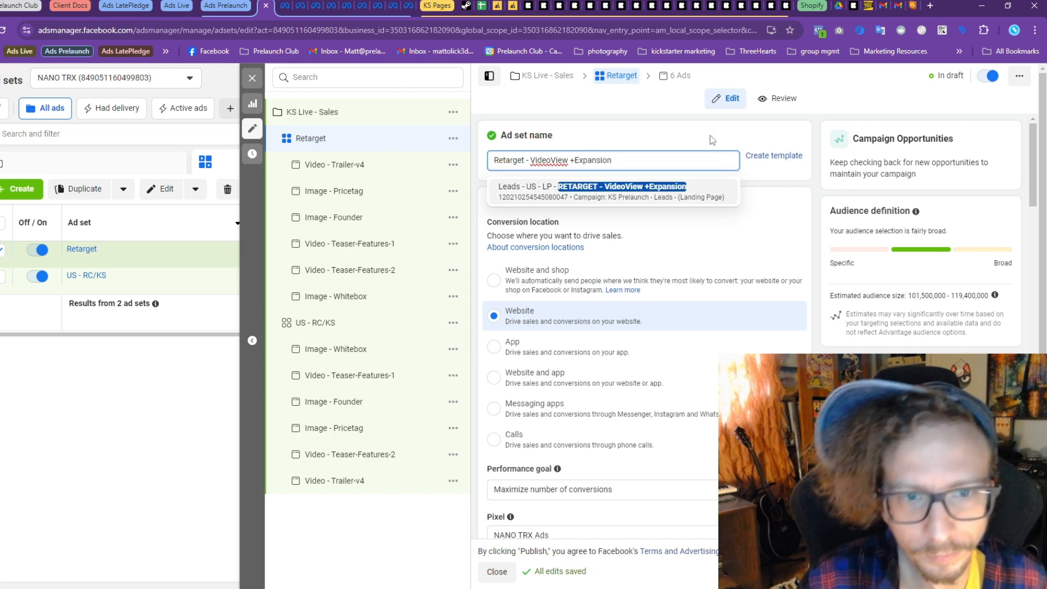
{"action": "left_click", "coordinate": [643, 140]}
Set the retargeting ad set's daily budget to $500
{"action": "scroll", "coordinate": [653, 218], "scroll_direction": "down", "scroll_amount": 8}
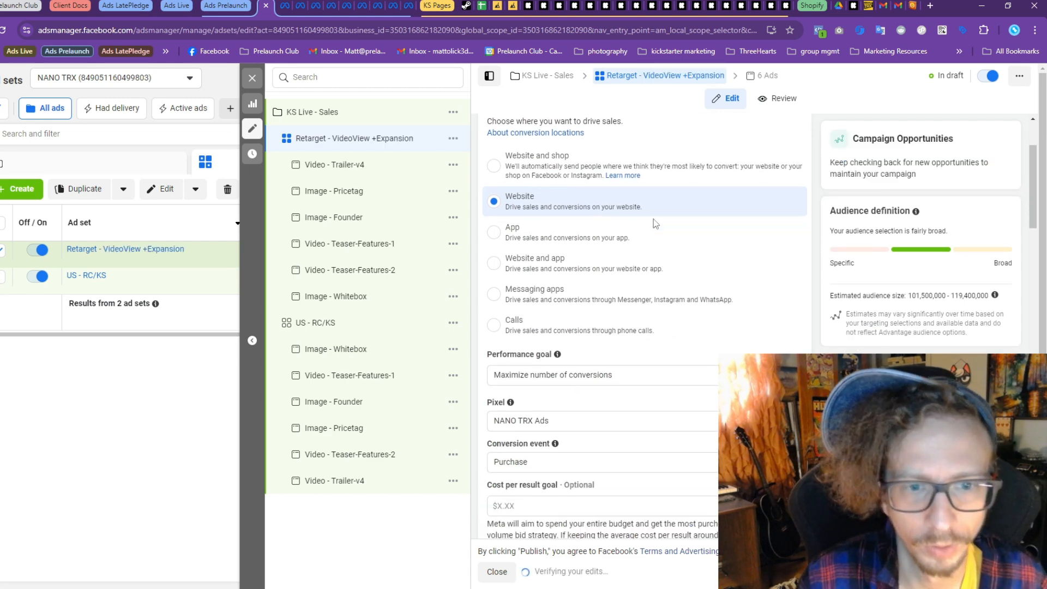
{"action": "scroll", "coordinate": [644, 266], "scroll_direction": "down", "scroll_amount": 6}
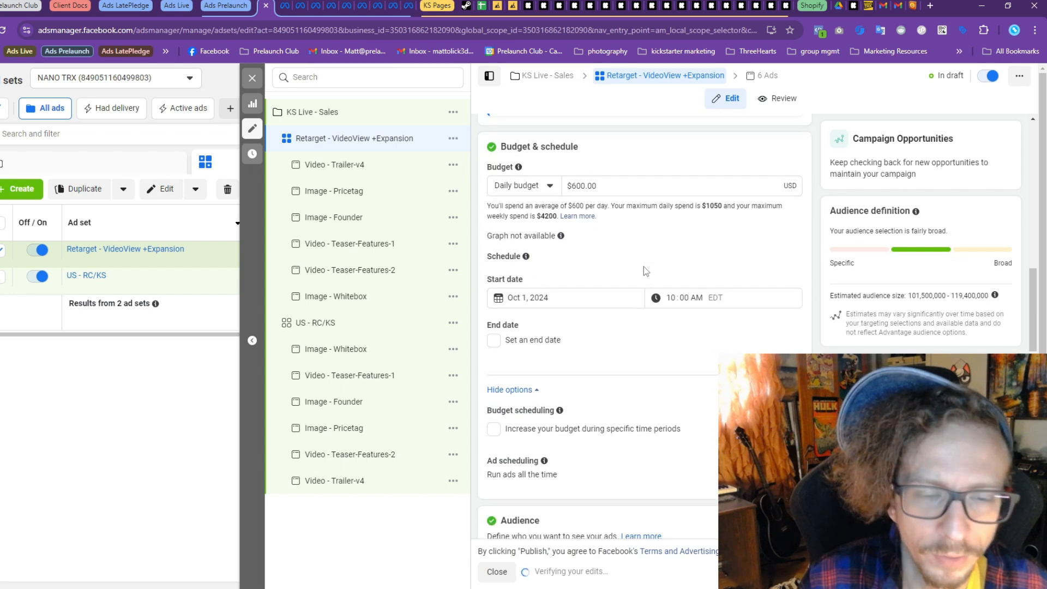
{"action": "scroll", "coordinate": [643, 264], "scroll_direction": "up", "scroll_amount": 1}
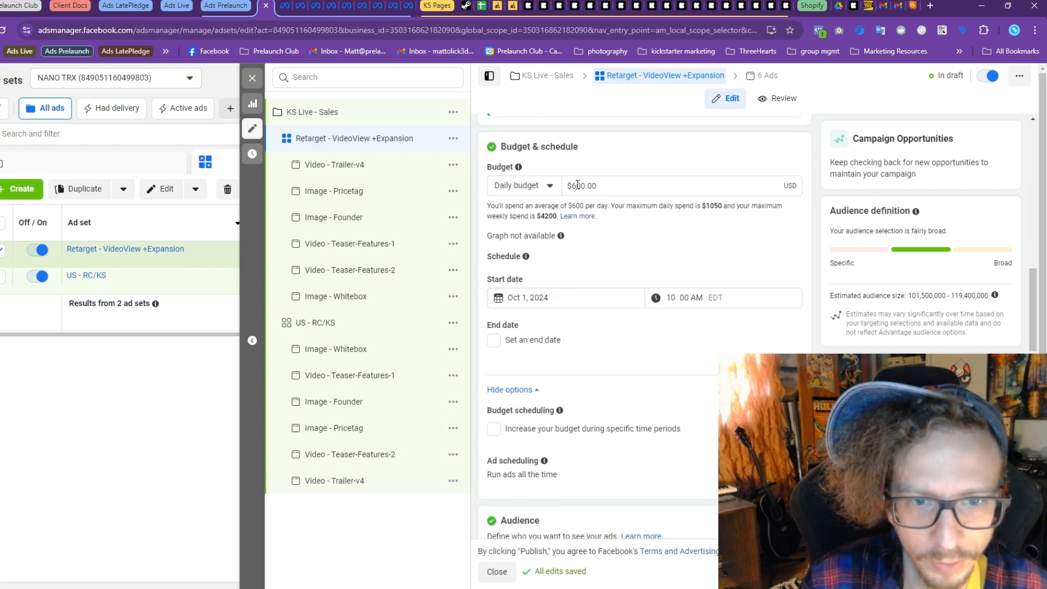
{"action": "left_click", "coordinate": [577, 186]}
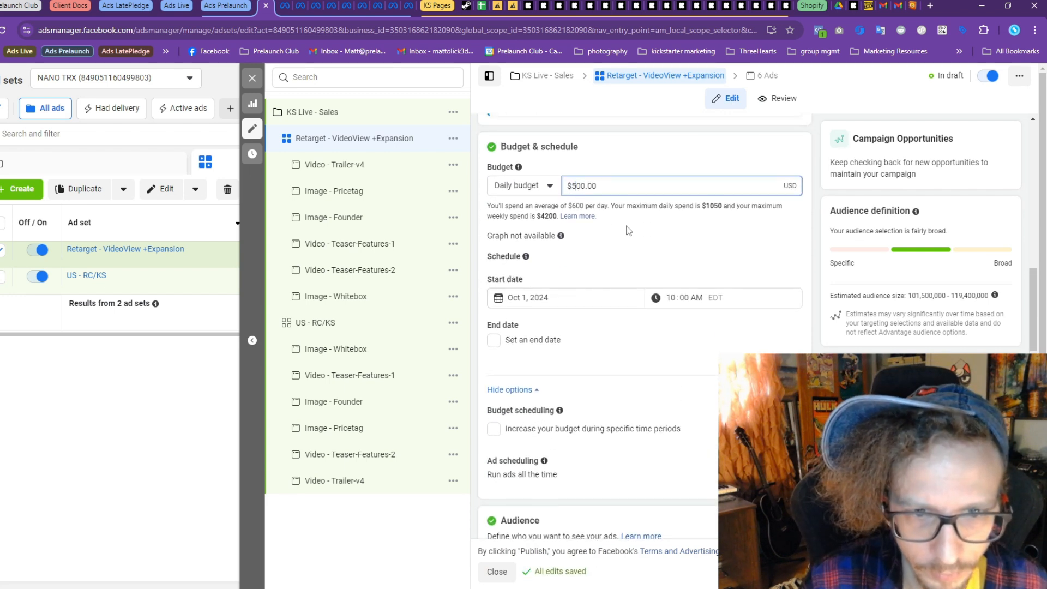
{"action": "left_click", "coordinate": [636, 204]}
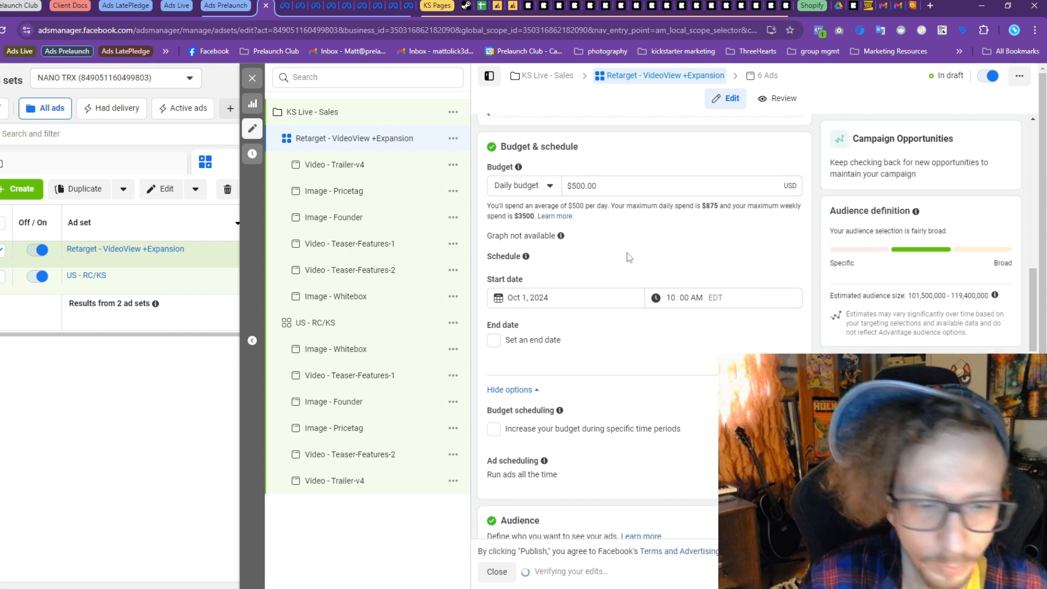
Start a new audience for the ad set in place of the saved US - RC/KS audience
{"action": "scroll", "coordinate": [628, 256], "scroll_direction": "down", "scroll_amount": 3}
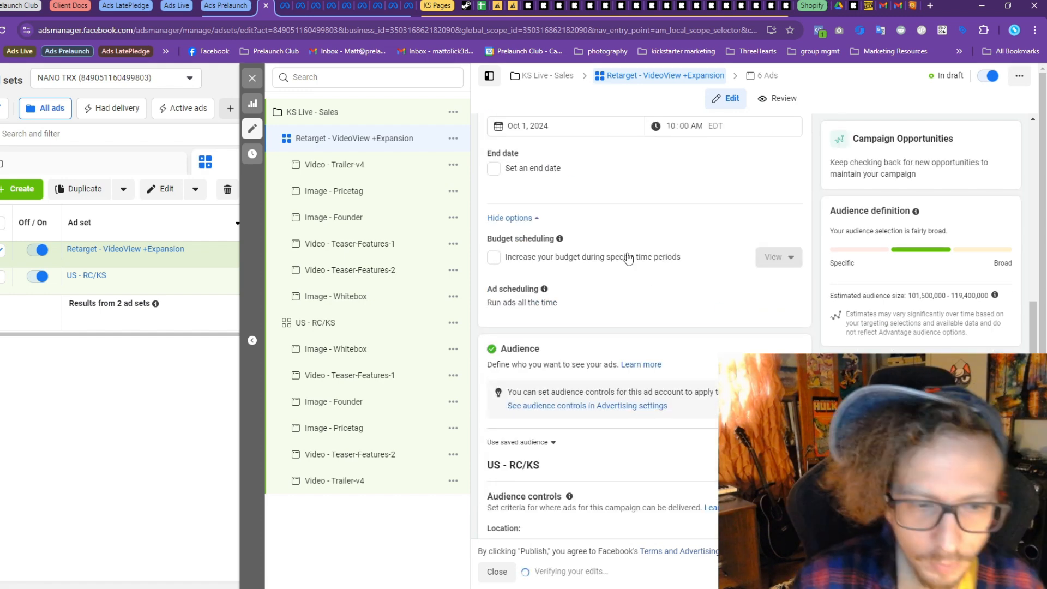
{"action": "scroll", "coordinate": [628, 258], "scroll_direction": "up", "scroll_amount": 5}
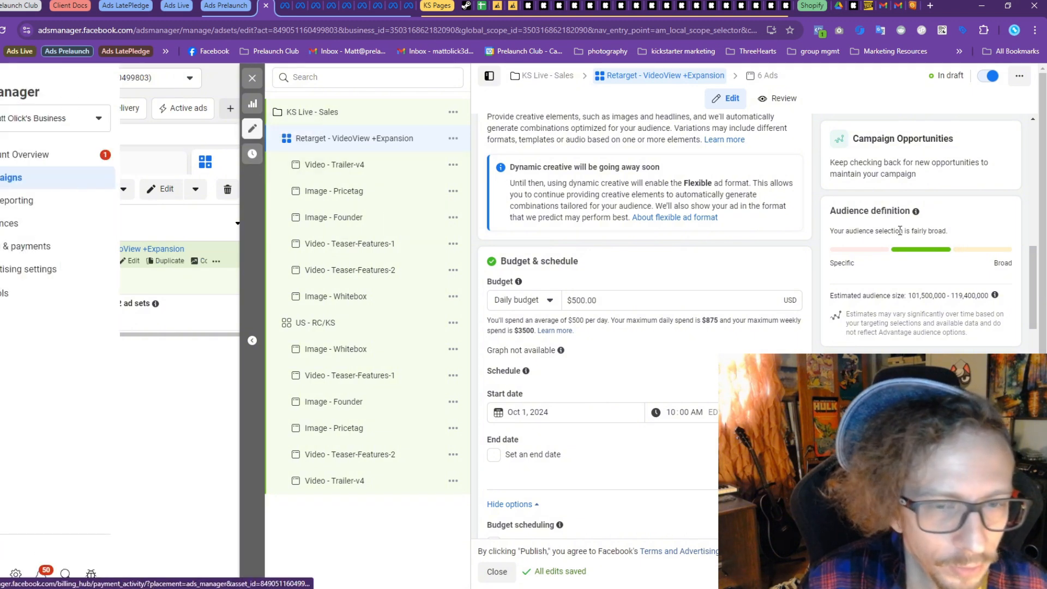
{"action": "scroll", "coordinate": [715, 252], "scroll_direction": "down", "scroll_amount": 4}
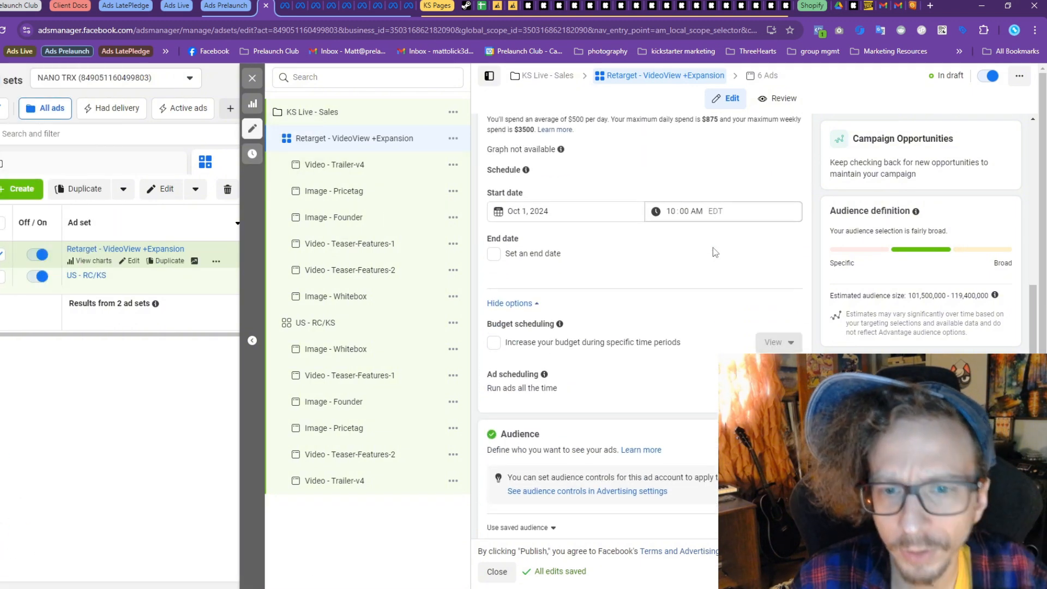
{"action": "scroll", "coordinate": [715, 252], "scroll_direction": "down", "scroll_amount": 5}
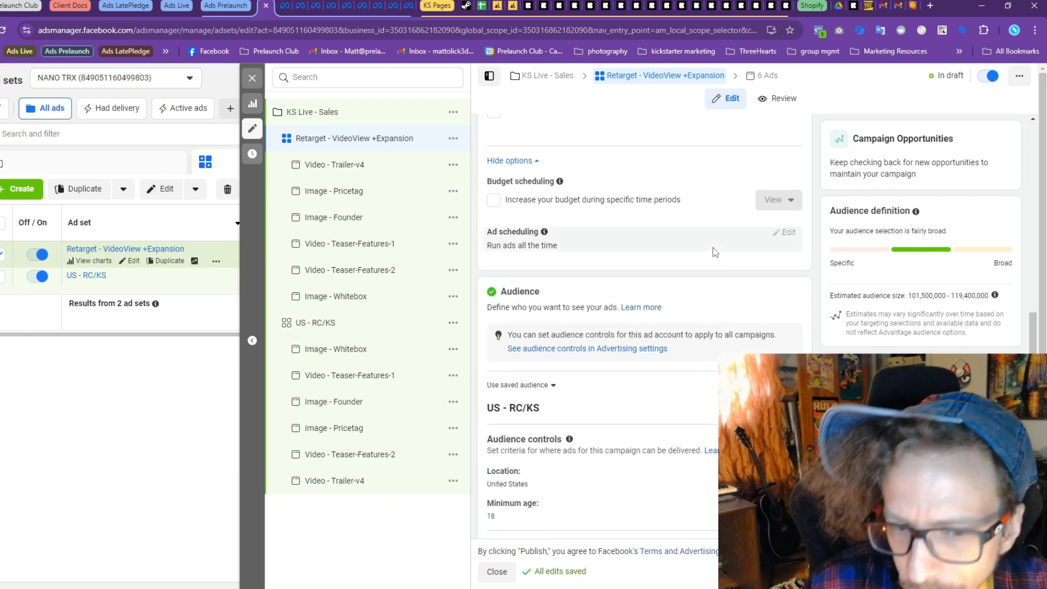
{"action": "scroll", "coordinate": [715, 252], "scroll_direction": "down", "scroll_amount": 1}
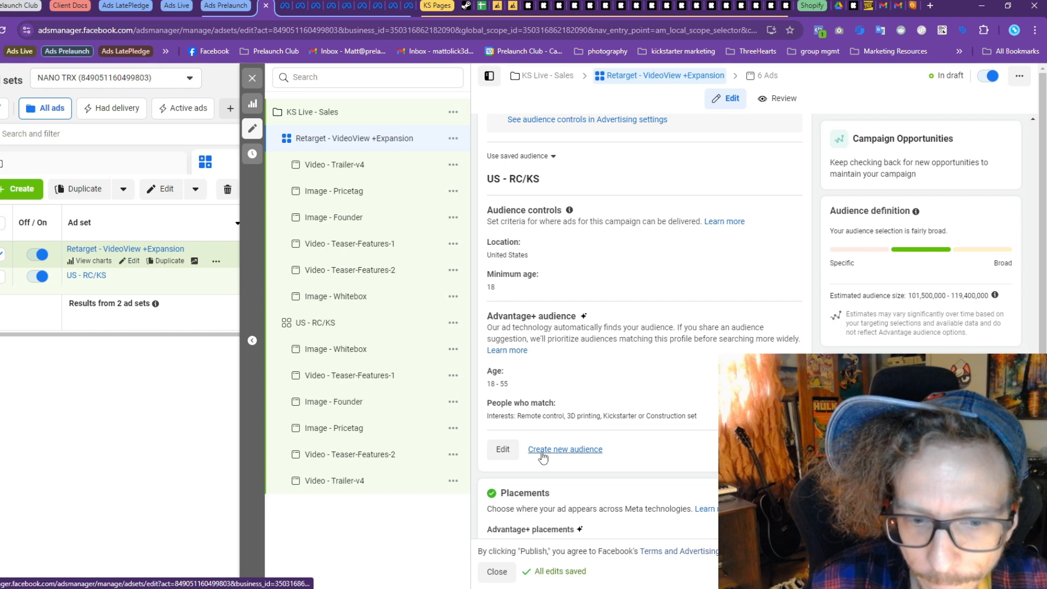
{"action": "scroll", "coordinate": [597, 387], "scroll_direction": "up", "scroll_amount": 9}
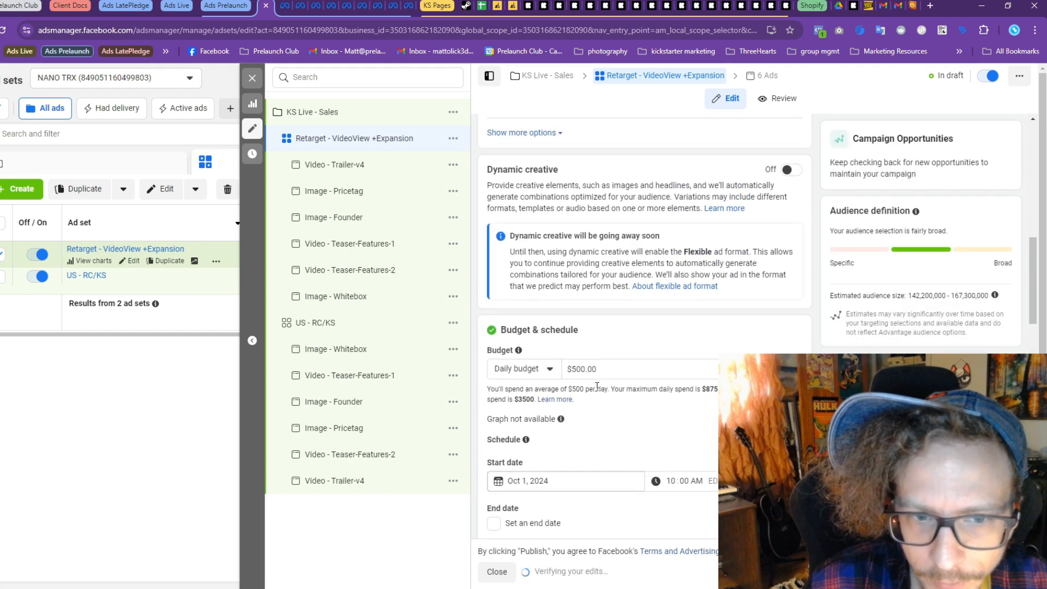
Switch the ad set from Advantage+ audience to the original audience options
{"action": "scroll", "coordinate": [597, 385], "scroll_direction": "down", "scroll_amount": 7}
{"action": "scroll", "coordinate": [596, 385], "scroll_direction": "up", "scroll_amount": 2}
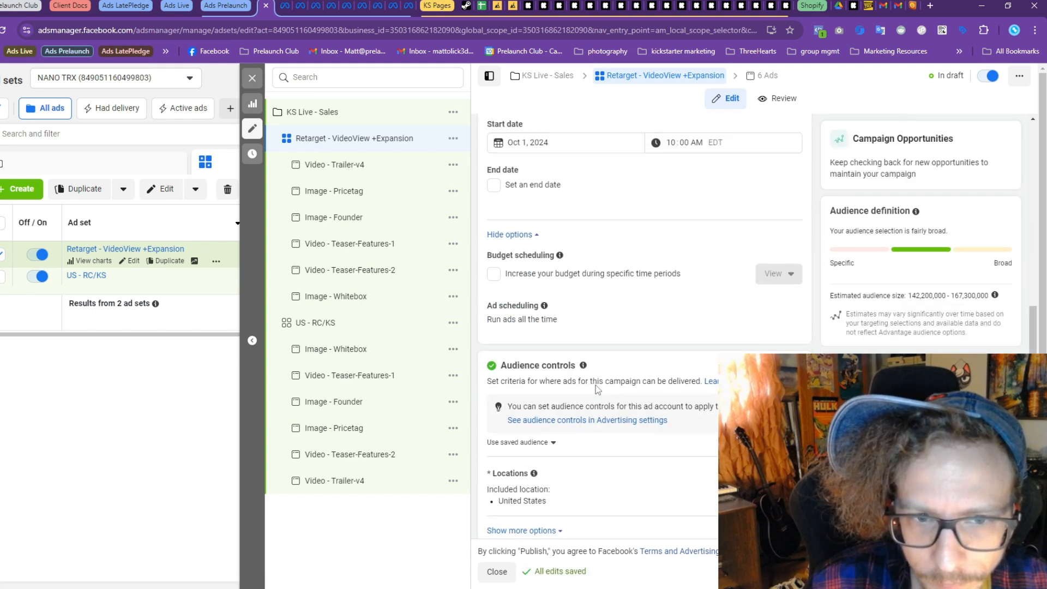
{"action": "scroll", "coordinate": [636, 313], "scroll_direction": "down", "scroll_amount": 2}
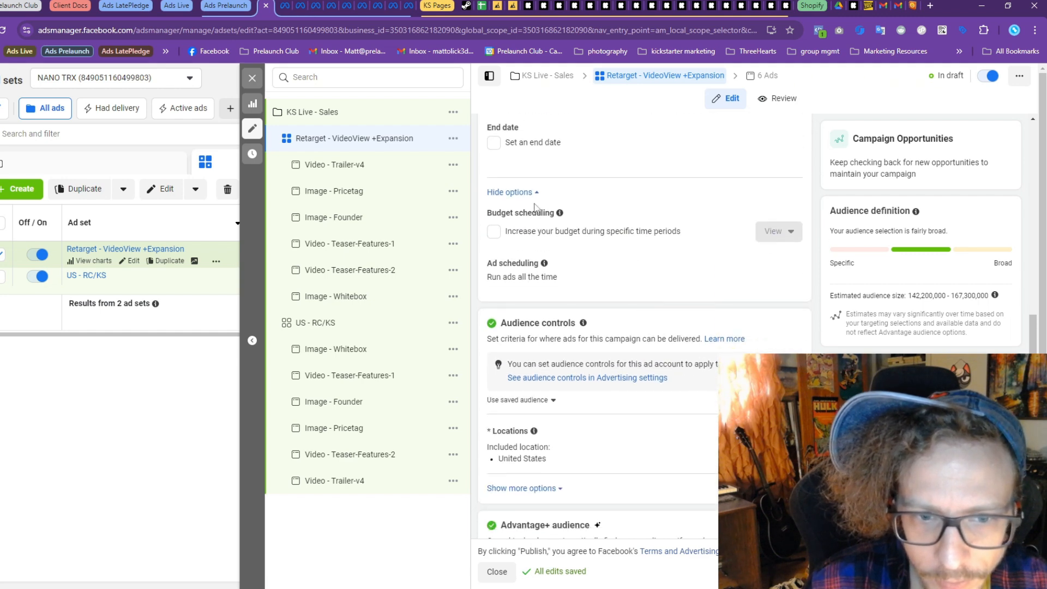
{"action": "scroll", "coordinate": [577, 330], "scroll_direction": "down", "scroll_amount": 3}
{"action": "scroll", "coordinate": [578, 305], "scroll_direction": "down", "scroll_amount": 3}
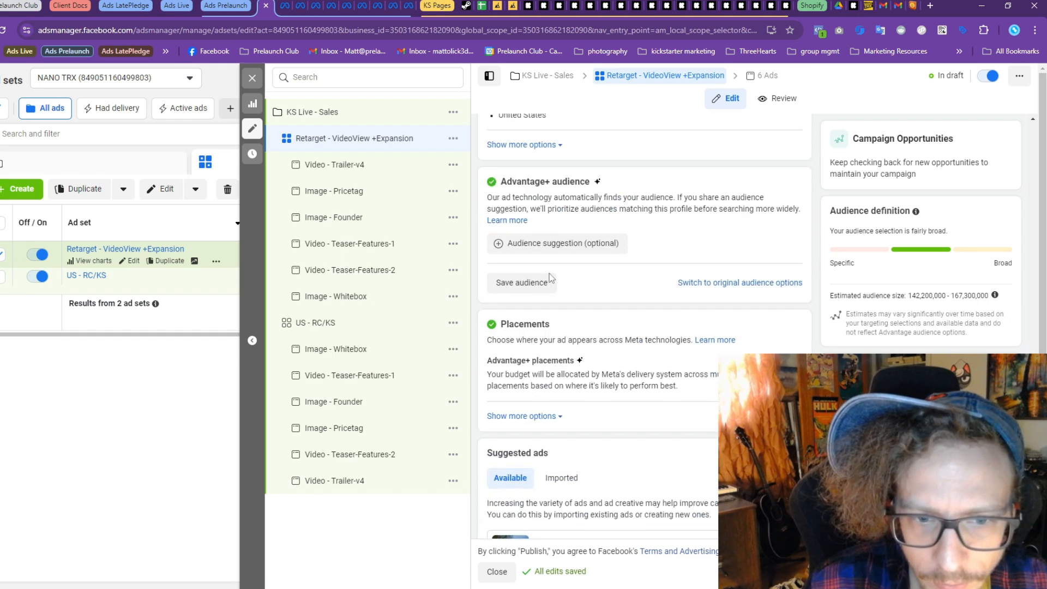
{"action": "left_click", "coordinate": [709, 284]}
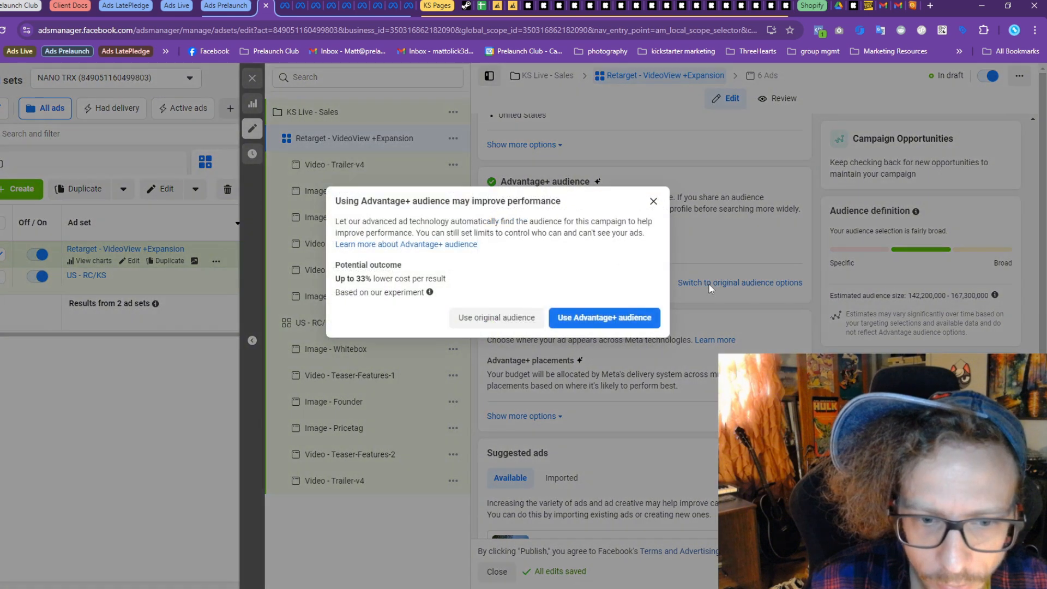
{"action": "left_click", "coordinate": [491, 326]}
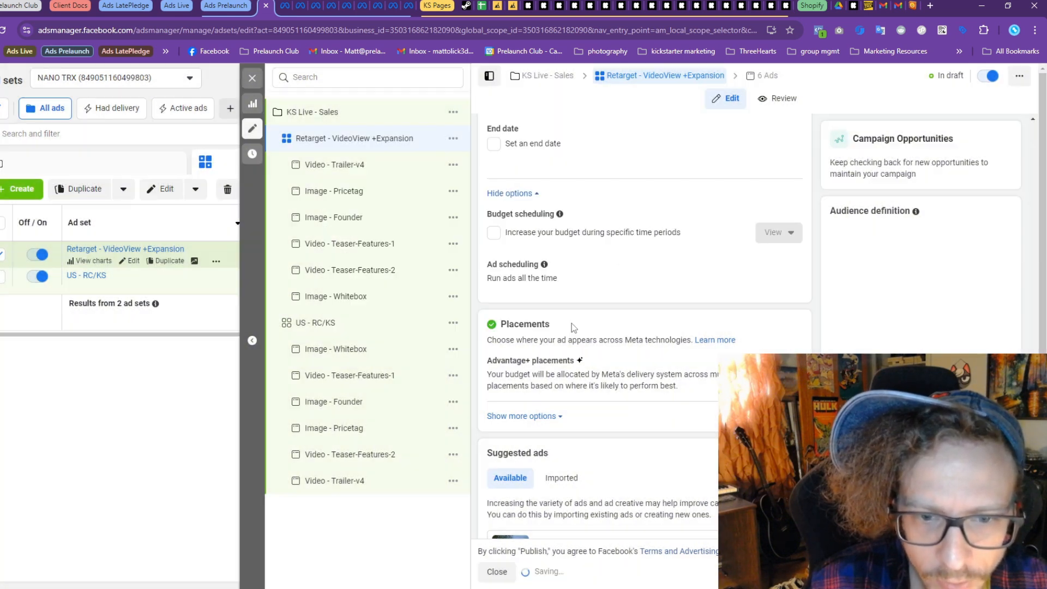
Add the Video Viewers - 365 custom audience to the ad set's targeting
{"action": "scroll", "coordinate": [585, 315], "scroll_direction": "down", "scroll_amount": 4}
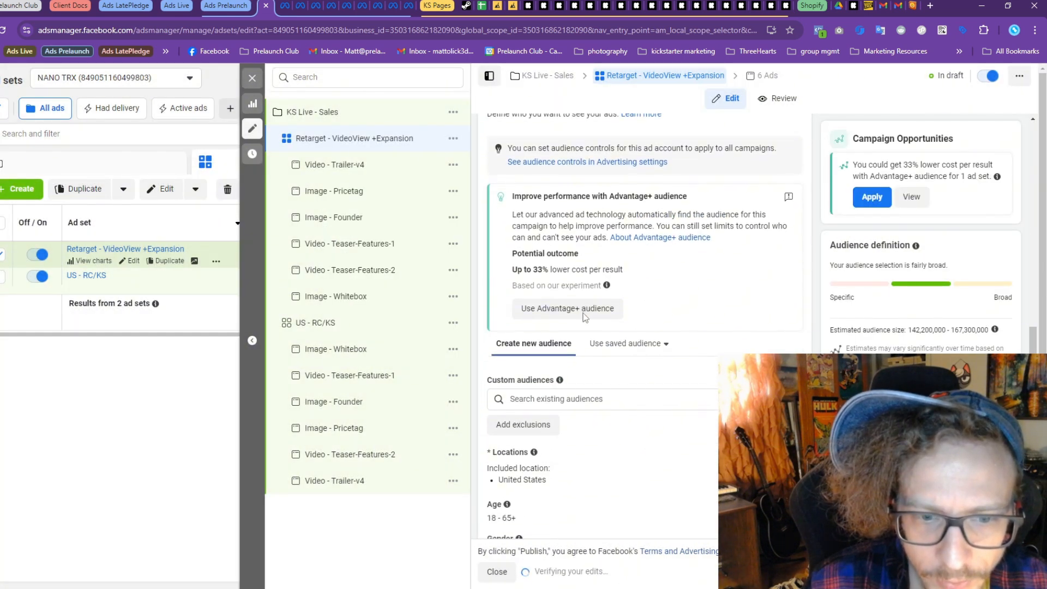
{"action": "left_click", "coordinate": [633, 344]}
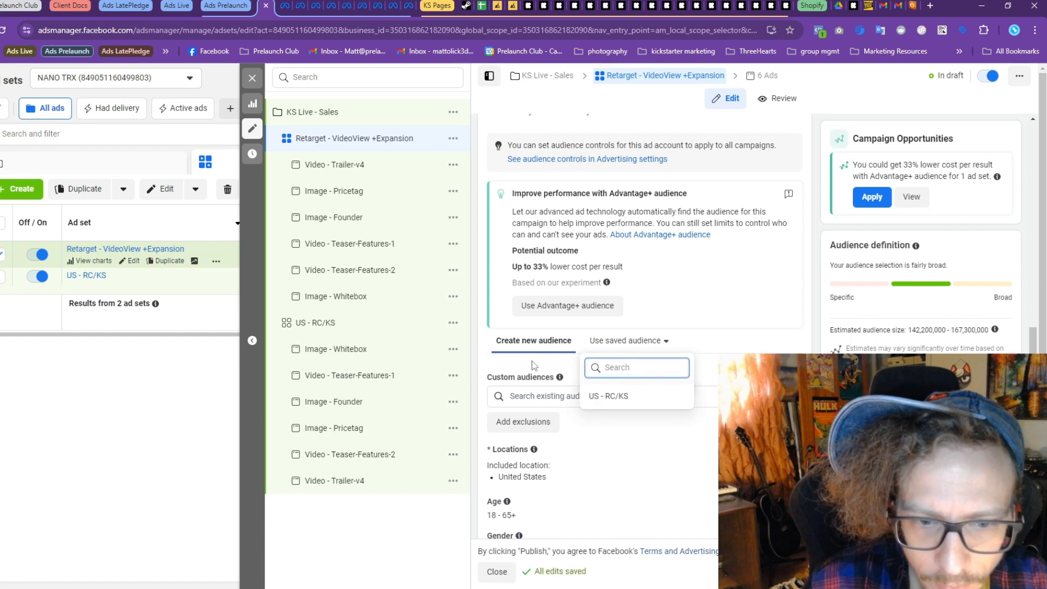
{"action": "left_click", "coordinate": [527, 395]}
{"action": "scroll", "coordinate": [513, 383], "scroll_direction": "down", "scroll_amount": 3}
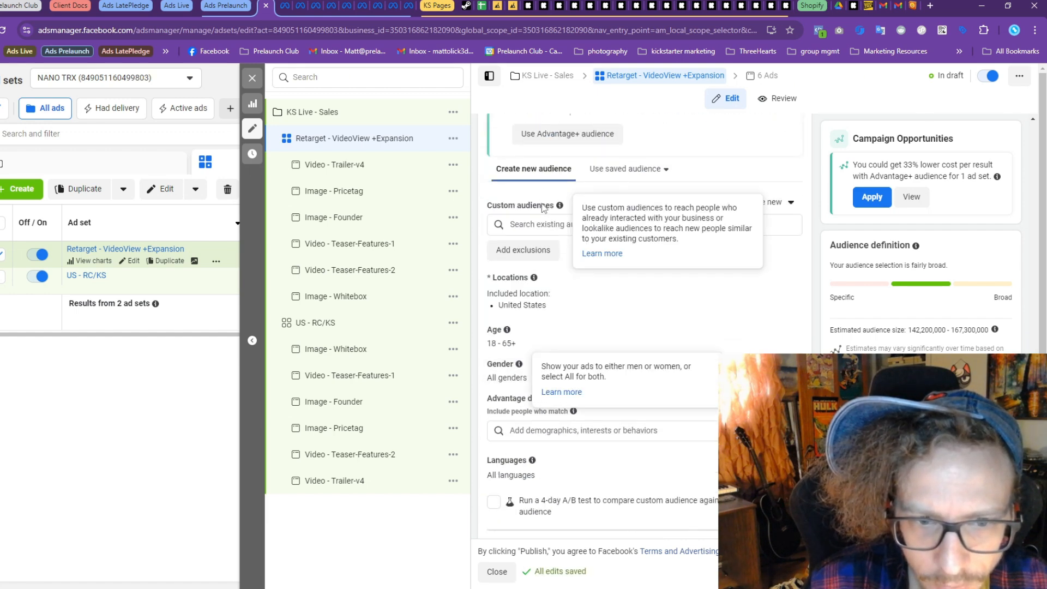
{"action": "left_click", "coordinate": [539, 220]}
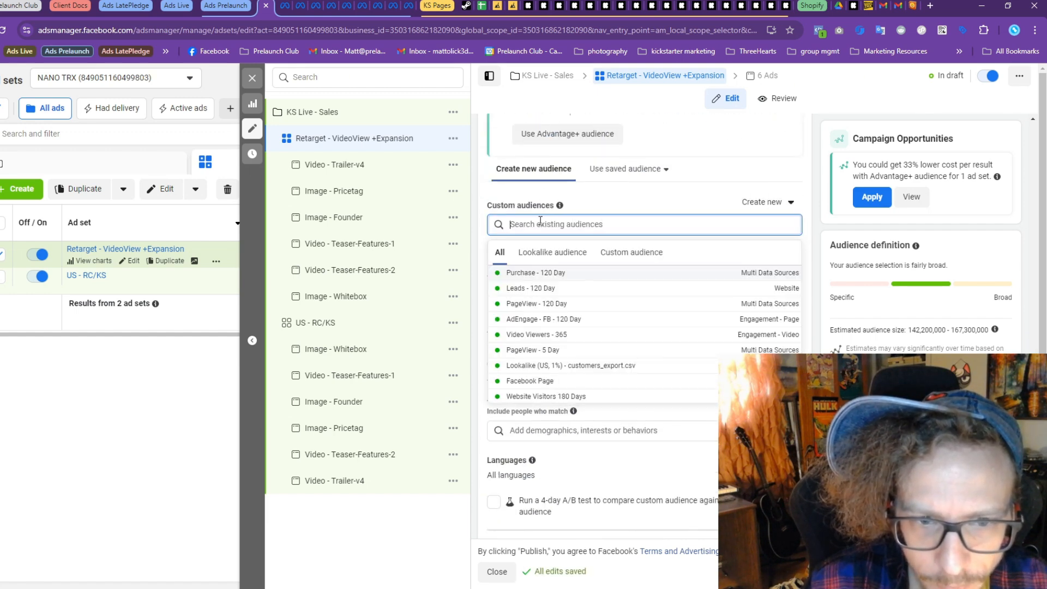
{"action": "left_click", "coordinate": [576, 337]}
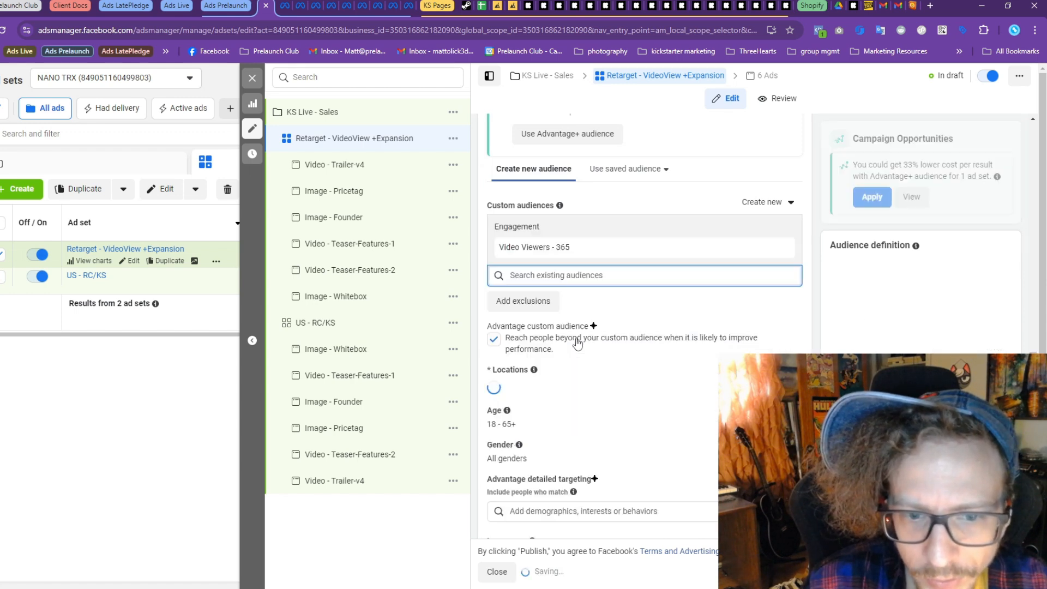
{"action": "left_click", "coordinate": [481, 303]}
{"action": "scroll", "coordinate": [538, 229], "scroll_direction": "down", "scroll_amount": 2}
{"action": "left_click_drag", "start_coordinate": [552, 213], "coordinate": [582, 238]}
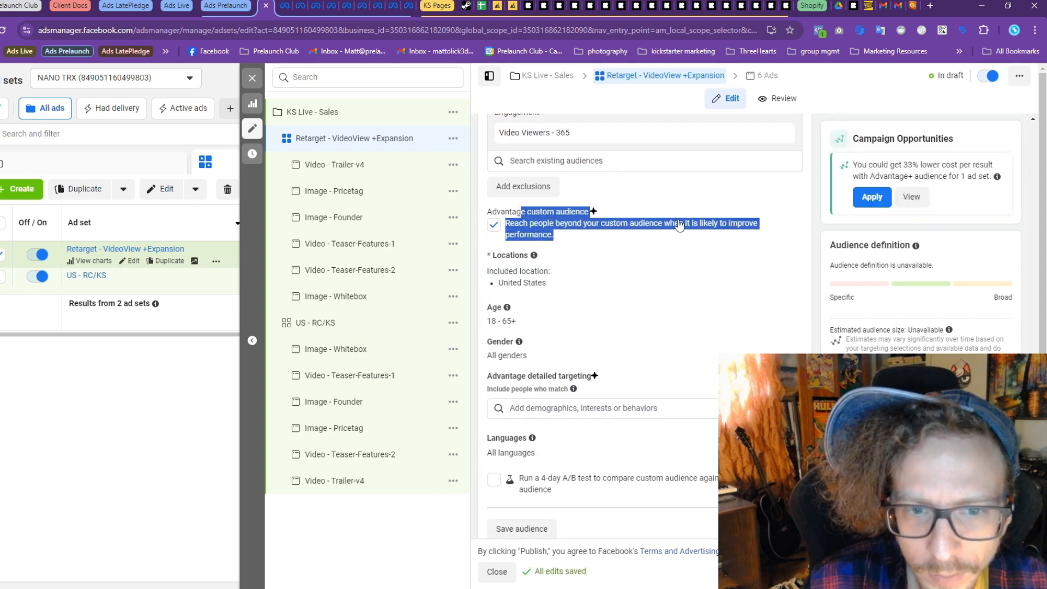
{"action": "left_click", "coordinate": [539, 214]}
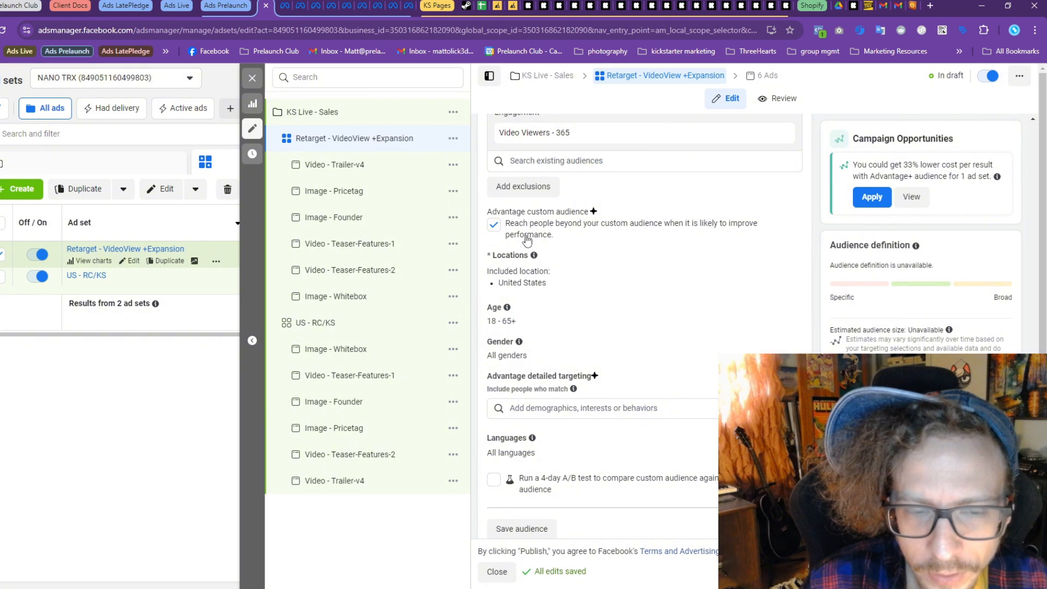
{"action": "scroll", "coordinate": [513, 234], "scroll_direction": "up", "scroll_amount": 2}
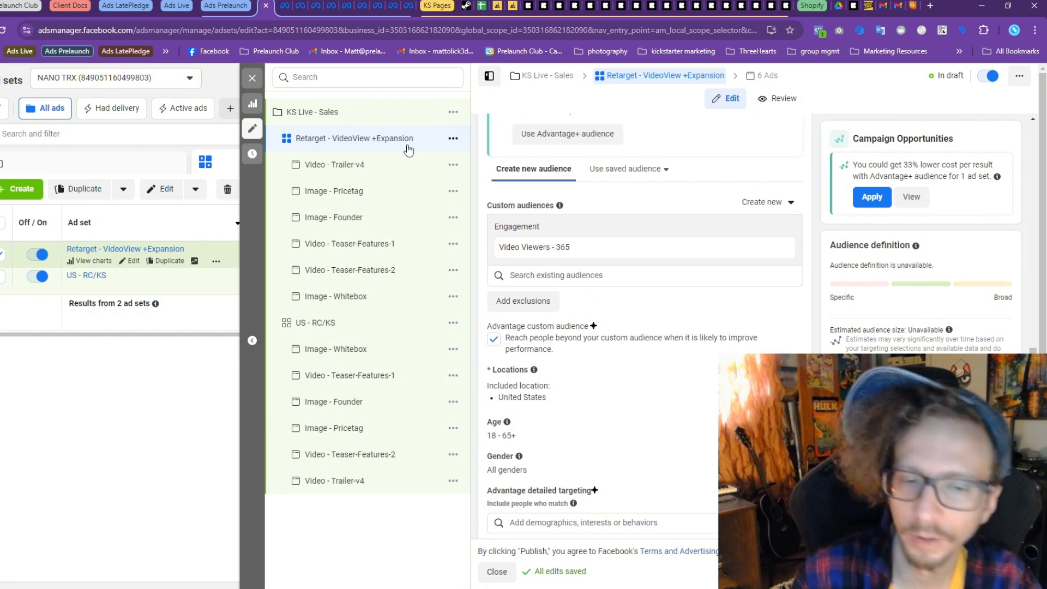
Set the audience's maximum age to 55
{"action": "scroll", "coordinate": [649, 304], "scroll_direction": "down", "scroll_amount": 2}
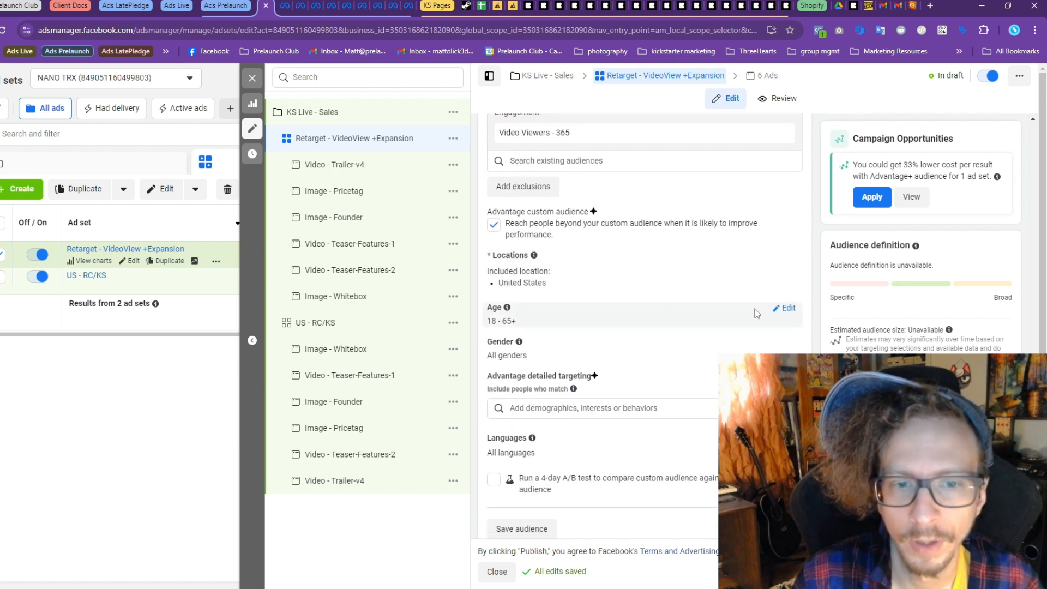
{"action": "left_click", "coordinate": [781, 316]}
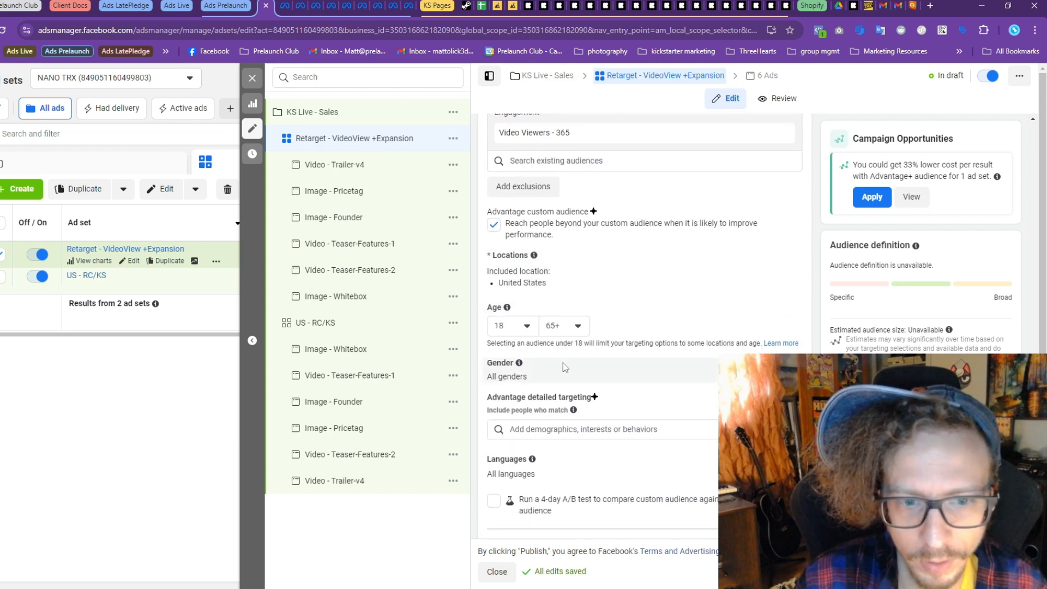
{"action": "left_click", "coordinate": [564, 325]}
{"action": "scroll", "coordinate": [571, 439], "scroll_direction": "up", "scroll_amount": 2}
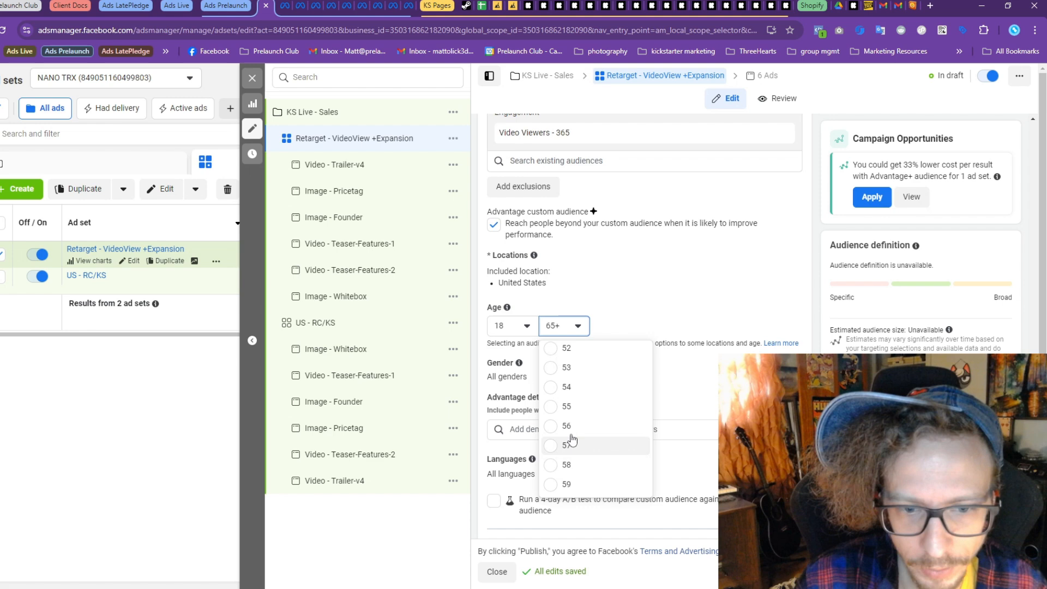
{"action": "left_click", "coordinate": [576, 405]}
Limit the audience's languages to English (UK) and English (US)
{"action": "scroll", "coordinate": [593, 364], "scroll_direction": "down", "scroll_amount": 2}
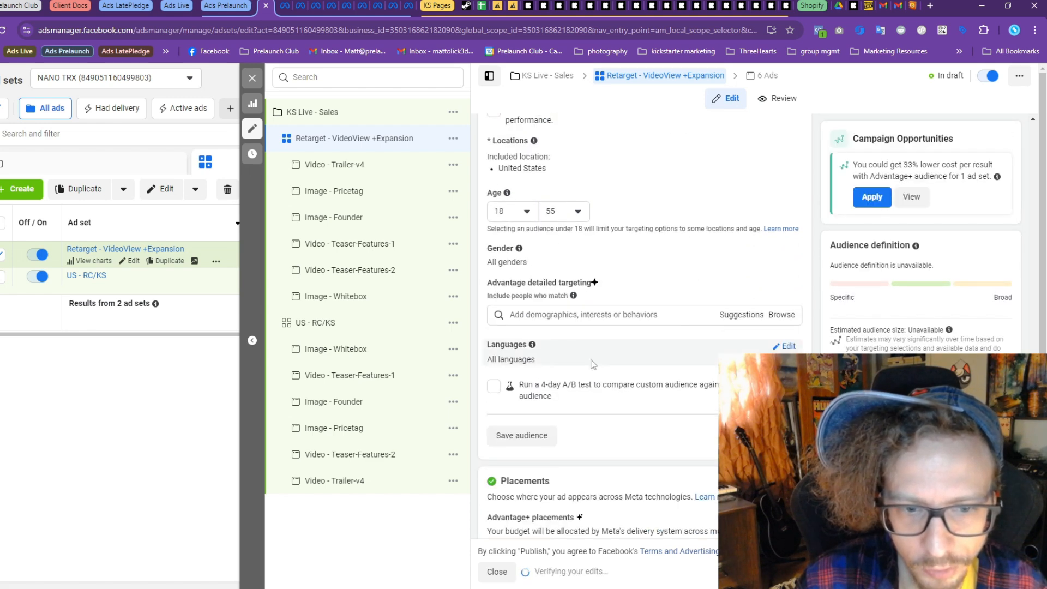
{"action": "left_click", "coordinate": [787, 347]}
{"action": "type", "text": "en"}
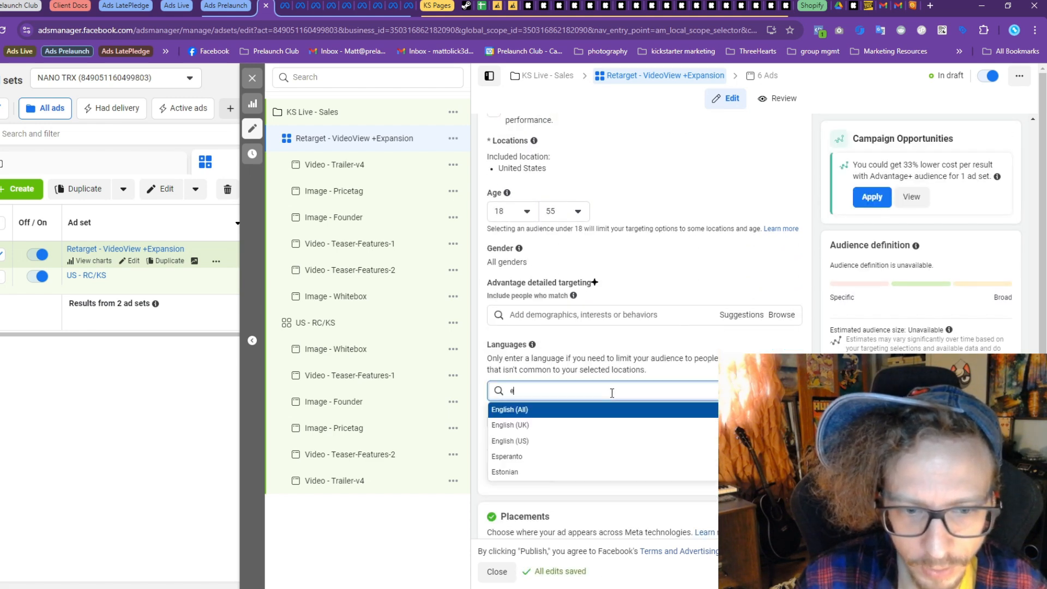
{"action": "left_click", "coordinate": [554, 424]}
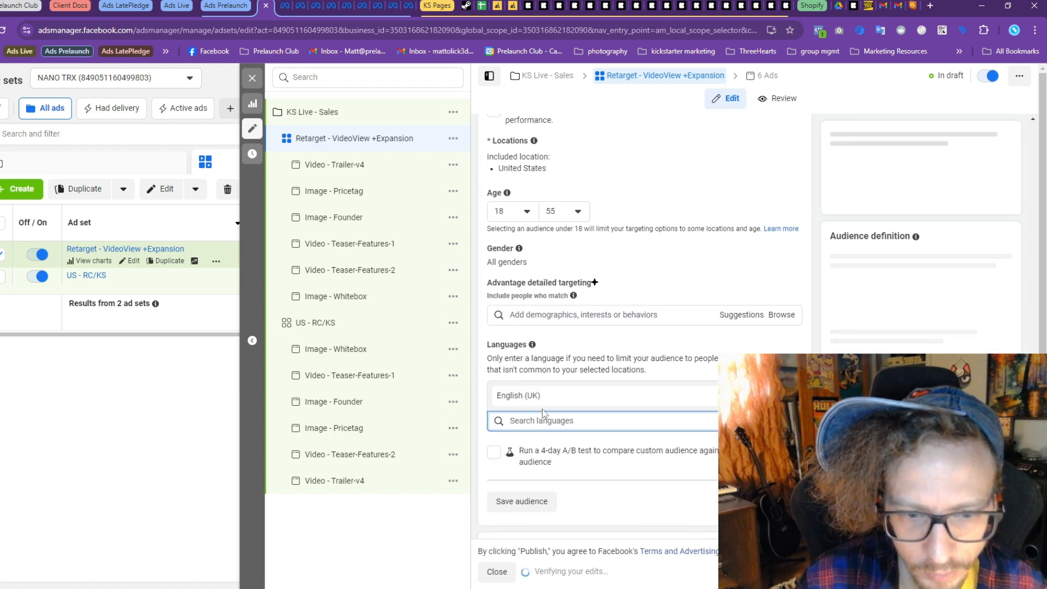
{"action": "type", "text": "eng"}
{"action": "left_click", "coordinate": [534, 457]}
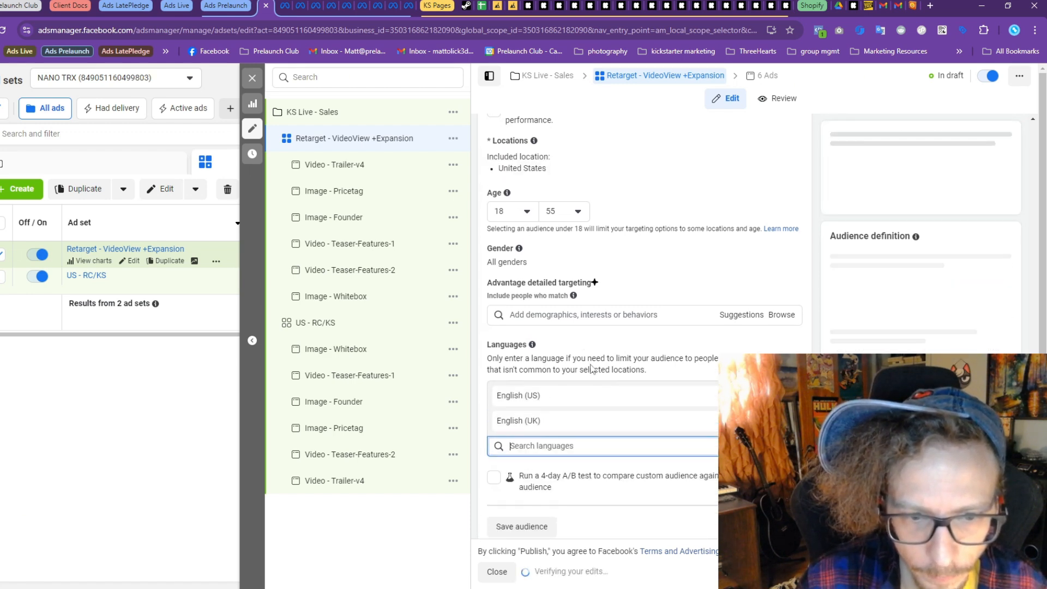
Review the audience settings of the Leads - US - LP - RETARGET - VideoView +Expansion ad set in the KS Prelaunch - Leads campaign
{"action": "left_click", "coordinate": [252, 78]}
{"action": "left_click", "coordinate": [146, 162]}
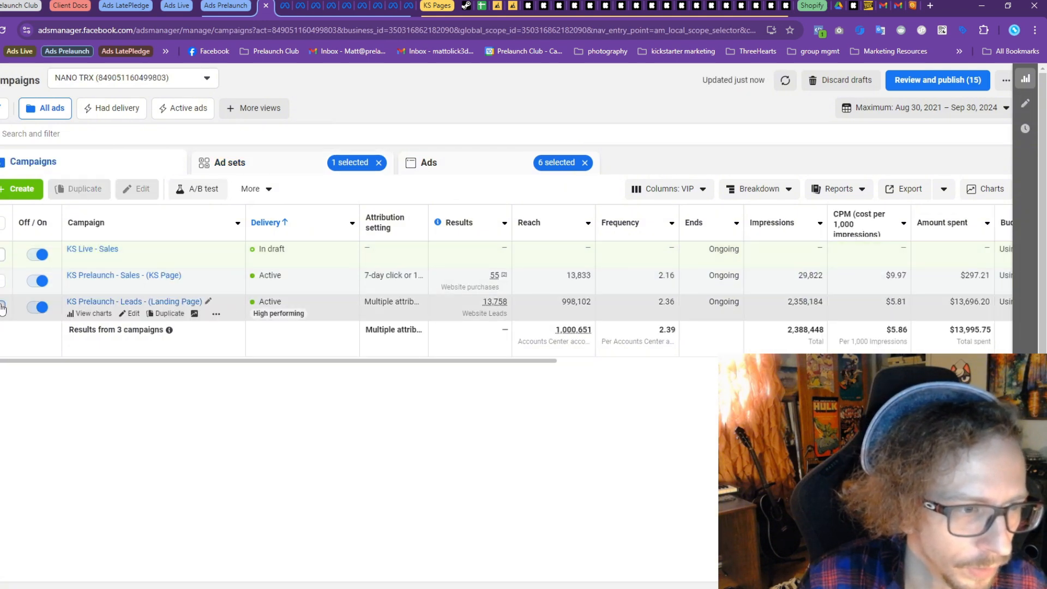
{"action": "left_click", "coordinate": [149, 301]}
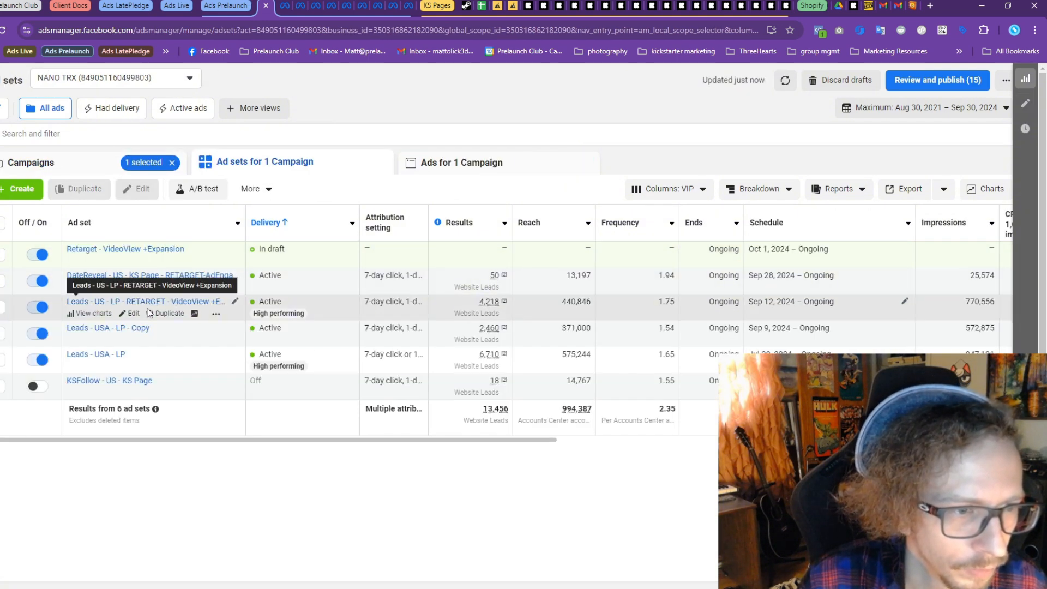
{"action": "left_click", "coordinate": [132, 315]}
{"action": "scroll", "coordinate": [661, 378], "scroll_direction": "down", "scroll_amount": 20}
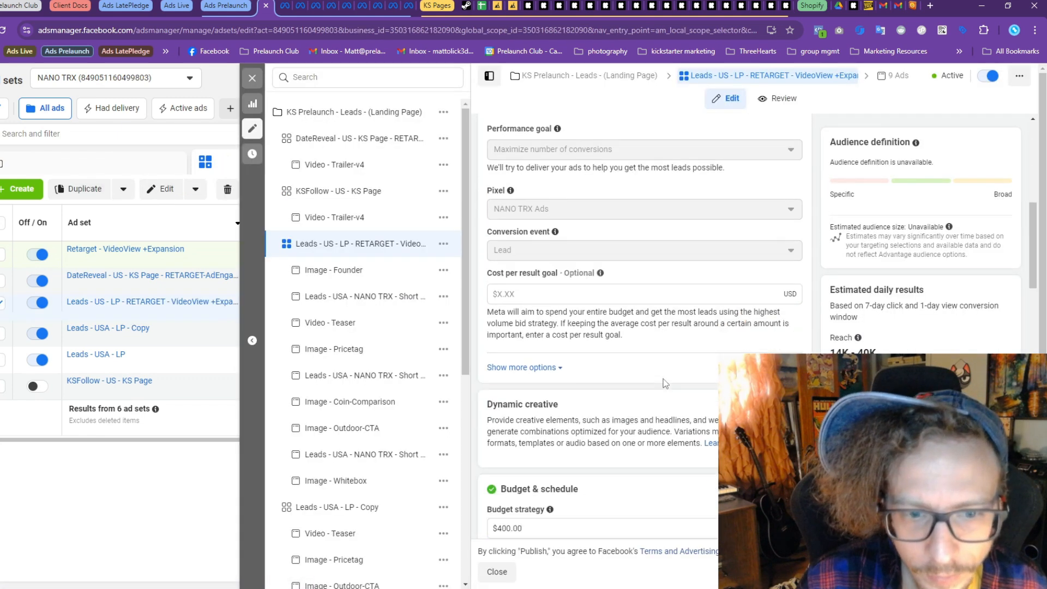
{"action": "scroll", "coordinate": [666, 384], "scroll_direction": "up", "scroll_amount": 5}
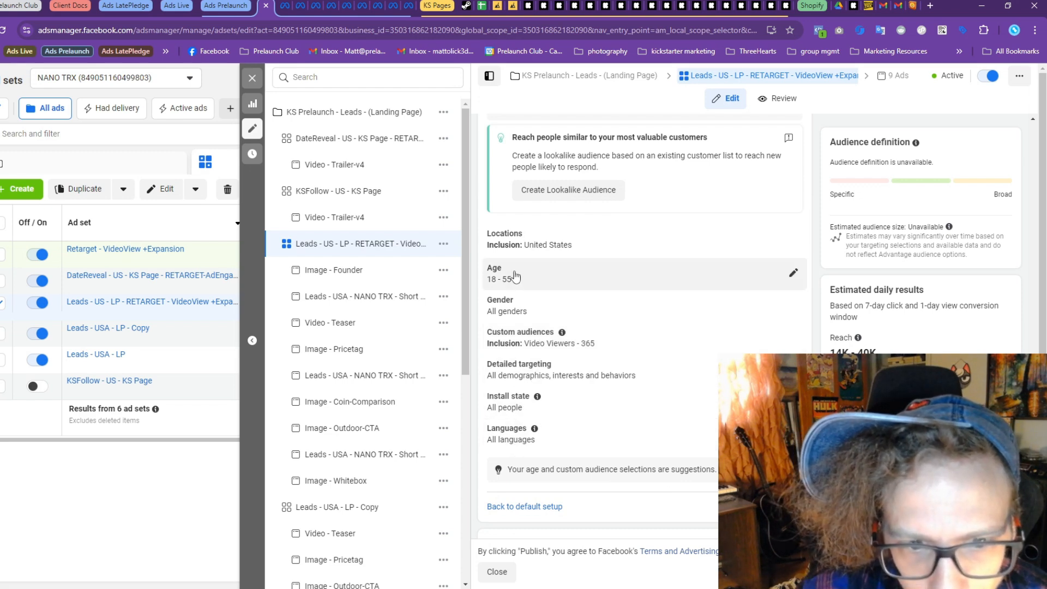
{"action": "scroll", "coordinate": [524, 283], "scroll_direction": "up", "scroll_amount": 3}
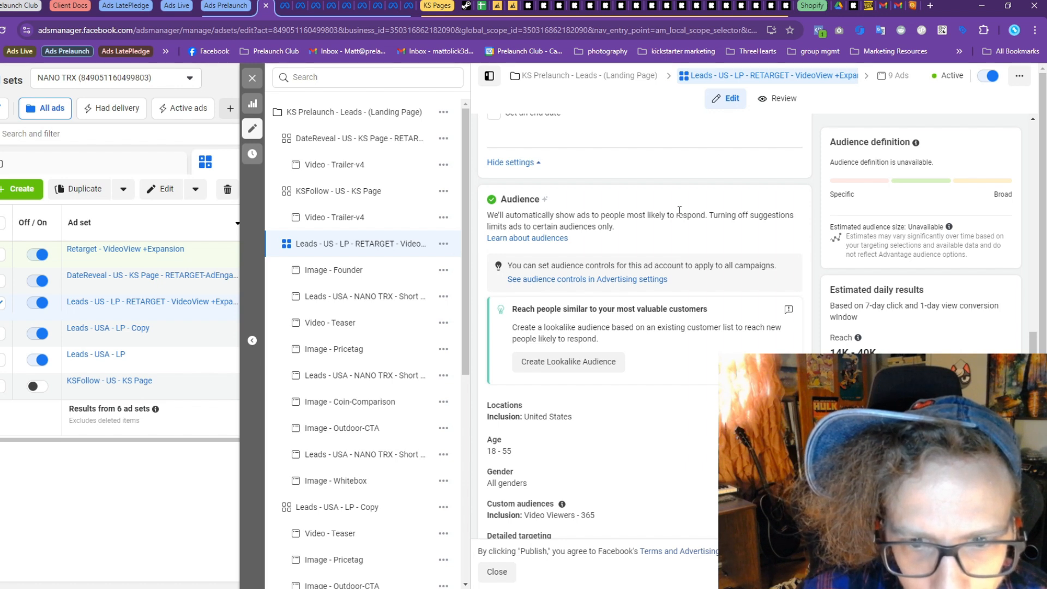
{"action": "scroll", "coordinate": [580, 369], "scroll_direction": "down", "scroll_amount": 2}
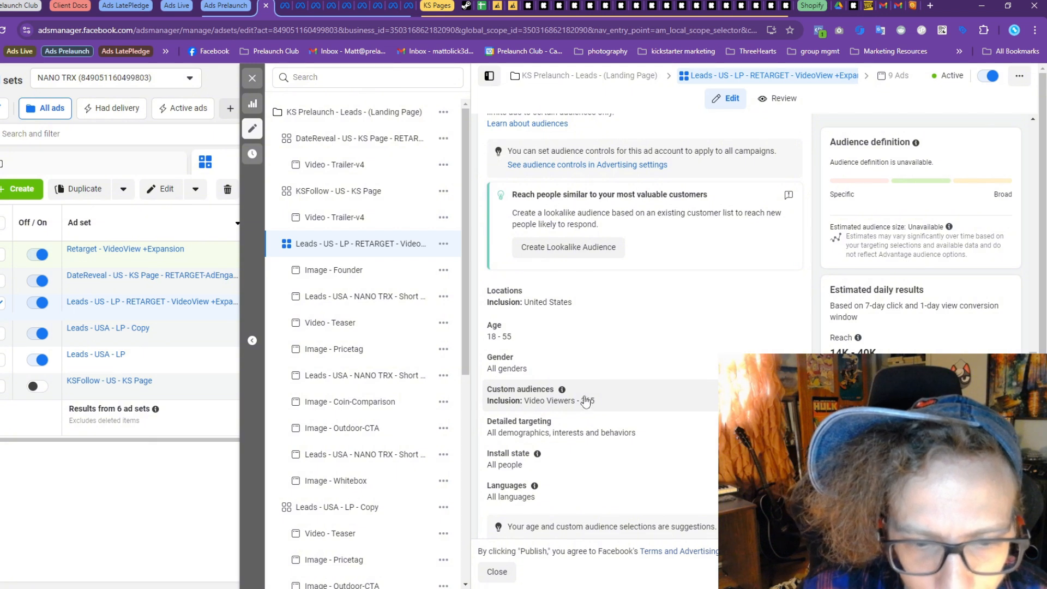
Inspect how the Video Viewers - 365 custom audience is set up in the prelaunch retargeting ad set, and close the editor
{"action": "left_click", "coordinate": [585, 402]}
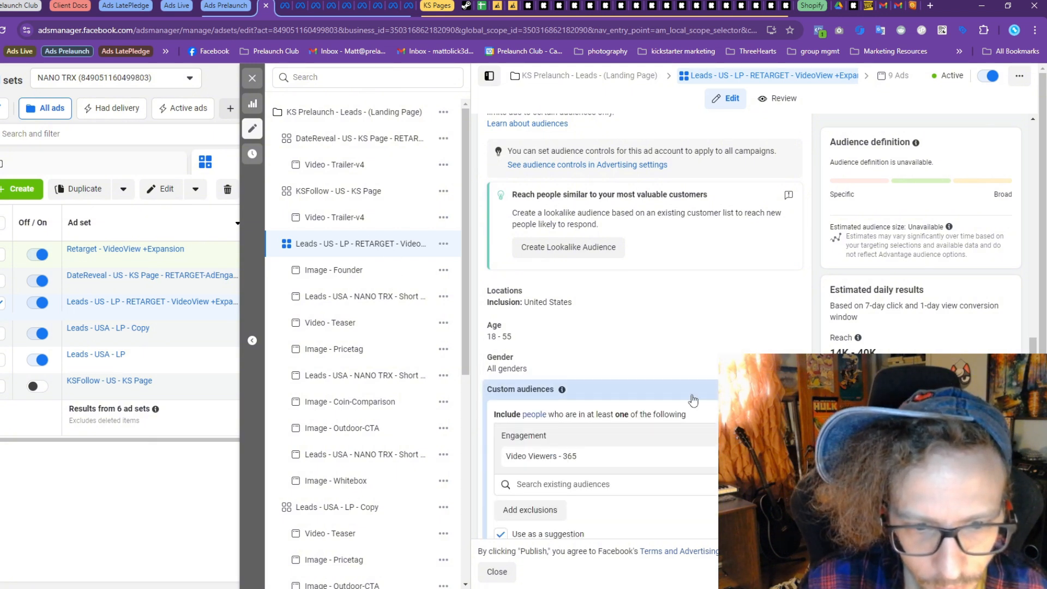
{"action": "scroll", "coordinate": [692, 400], "scroll_direction": "down", "scroll_amount": 2}
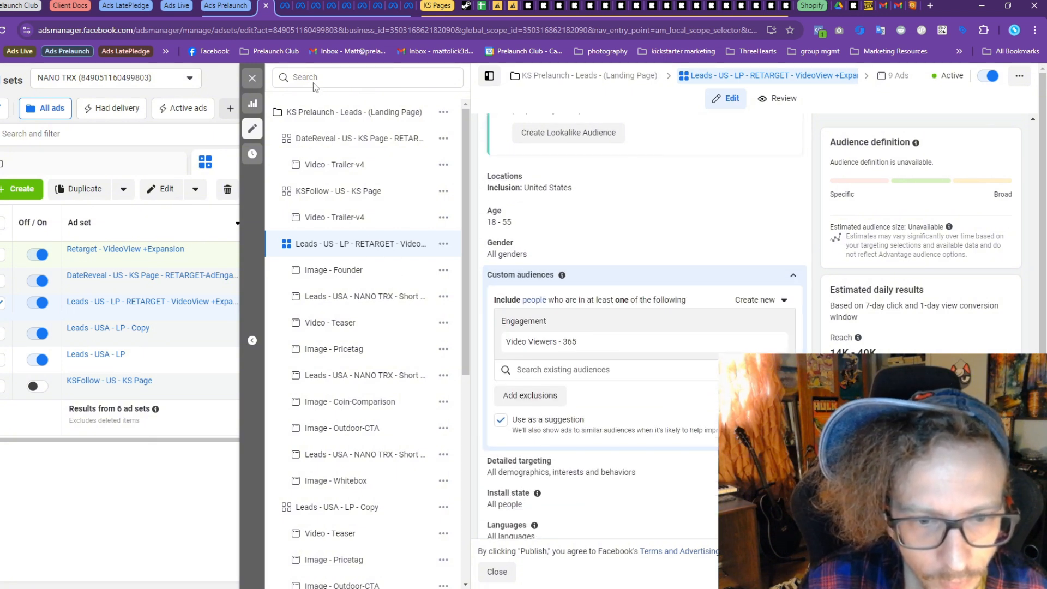
{"action": "left_click", "coordinate": [252, 78]}
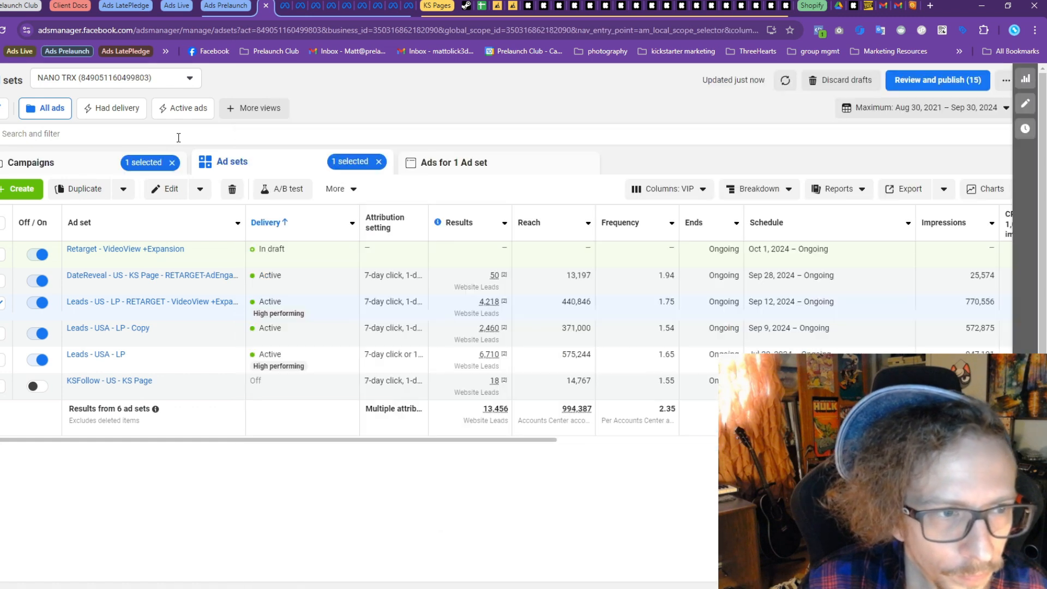
Reopen the draft Retarget - VideoView +Expansion ad set in the KS Live - Sales campaign and review its audience settings
{"action": "left_click", "coordinate": [91, 173]}
{"action": "left_click", "coordinate": [121, 262]}
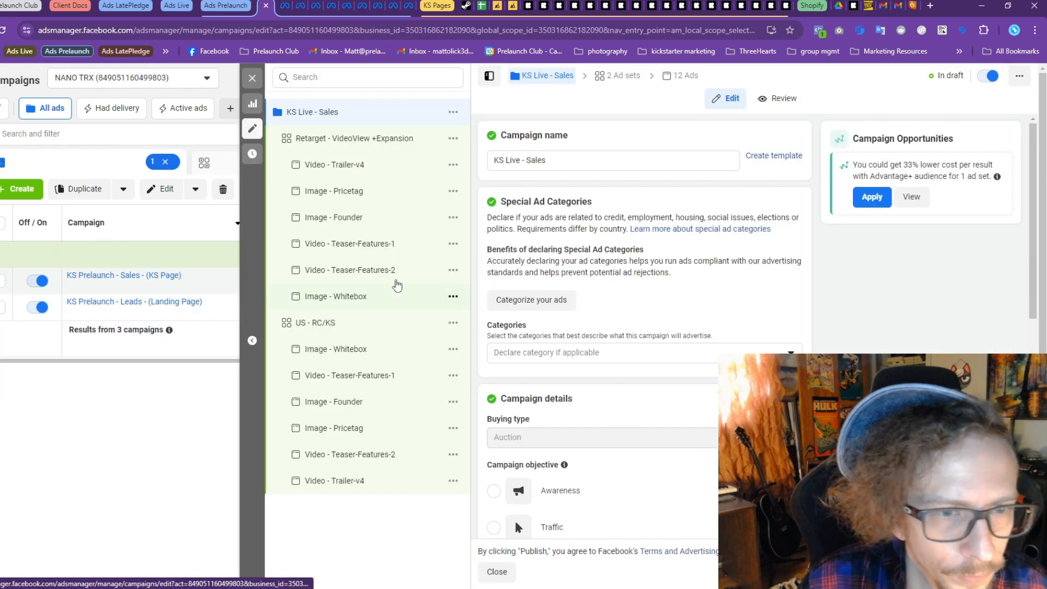
{"action": "left_click", "coordinate": [362, 140]}
{"action": "scroll", "coordinate": [695, 341], "scroll_direction": "down", "scroll_amount": 5}
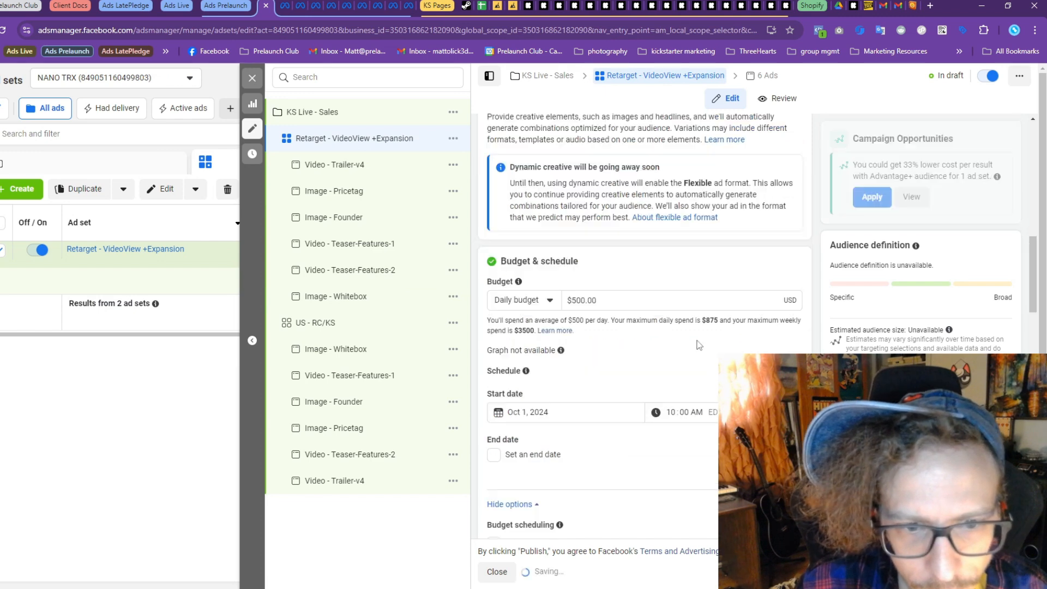
{"action": "scroll", "coordinate": [699, 344], "scroll_direction": "down", "scroll_amount": 10}
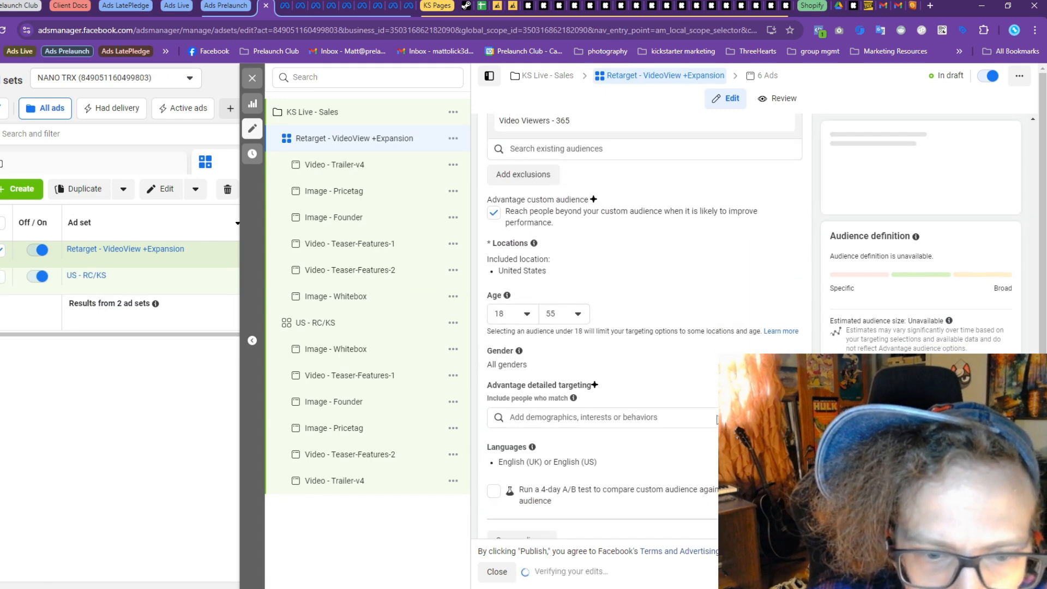
{"action": "scroll", "coordinate": [717, 419], "scroll_direction": "down", "scroll_amount": 3}
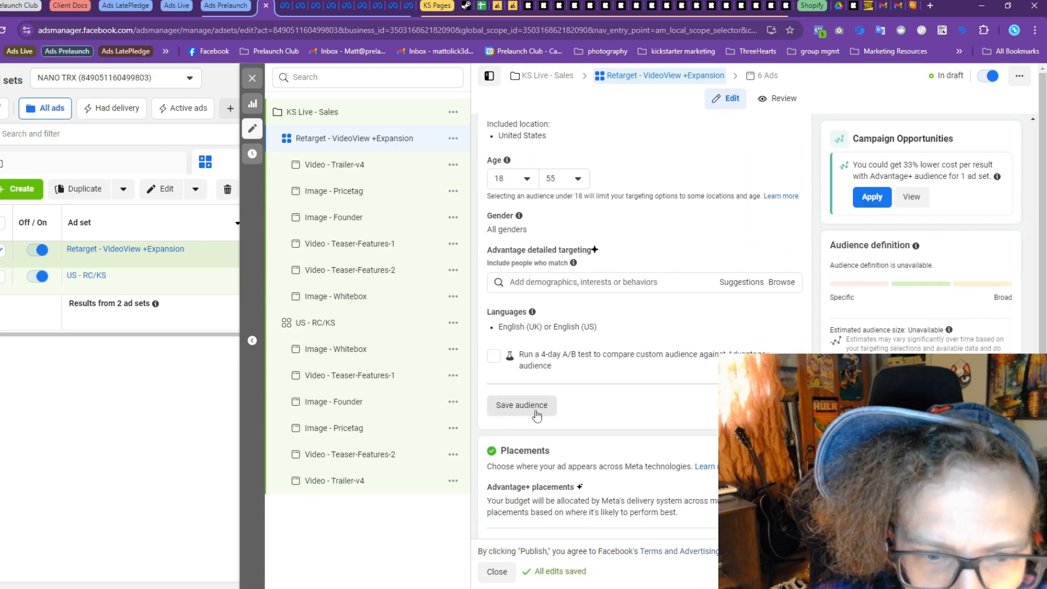
{"action": "scroll", "coordinate": [597, 414], "scroll_direction": "up", "scroll_amount": 3}
{"action": "scroll", "coordinate": [612, 456], "scroll_direction": "down", "scroll_amount": 1}
{"action": "scroll", "coordinate": [612, 455], "scroll_direction": "up", "scroll_amount": 3}
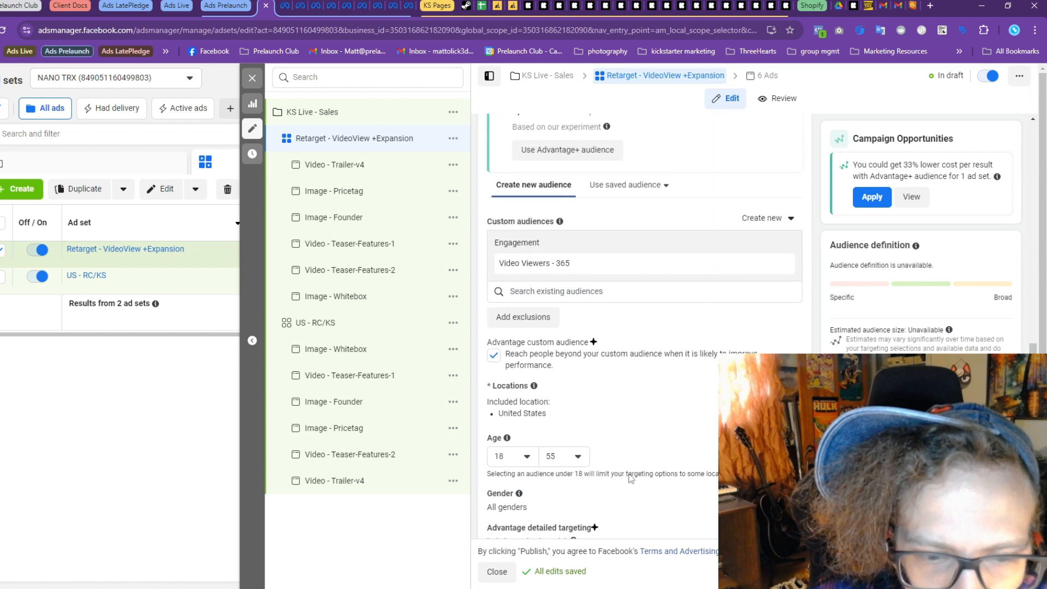
Remove English (US) and English (UK) from the draft retargeting ad set's language targeting
{"action": "scroll", "coordinate": [612, 455], "scroll_direction": "down", "scroll_amount": 3}
{"action": "left_click", "coordinate": [617, 377]}
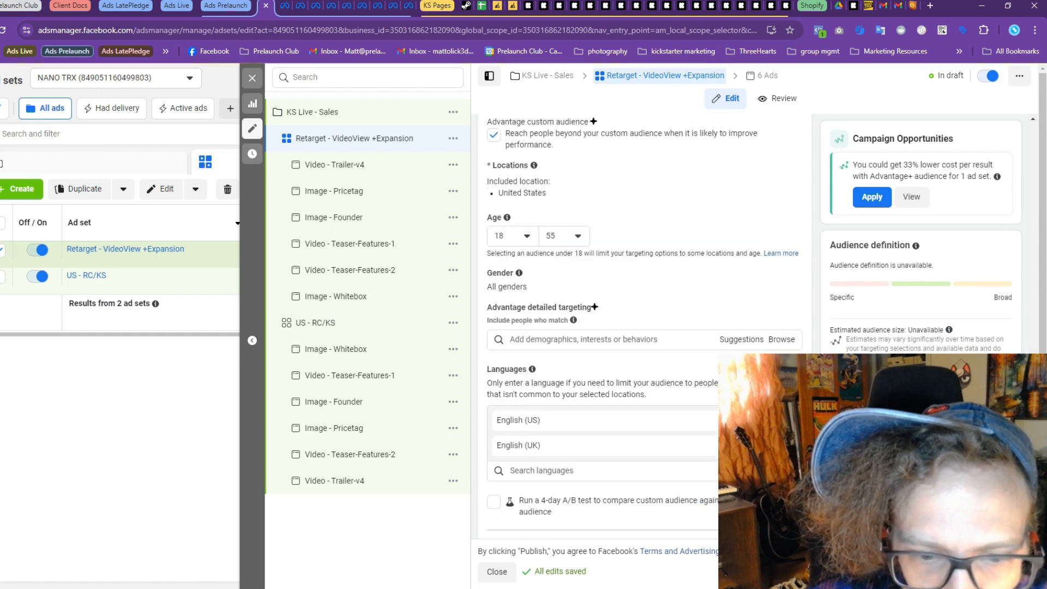
{"action": "left_click", "coordinate": [786, 420]}
{"action": "left_click", "coordinate": [786, 420]}
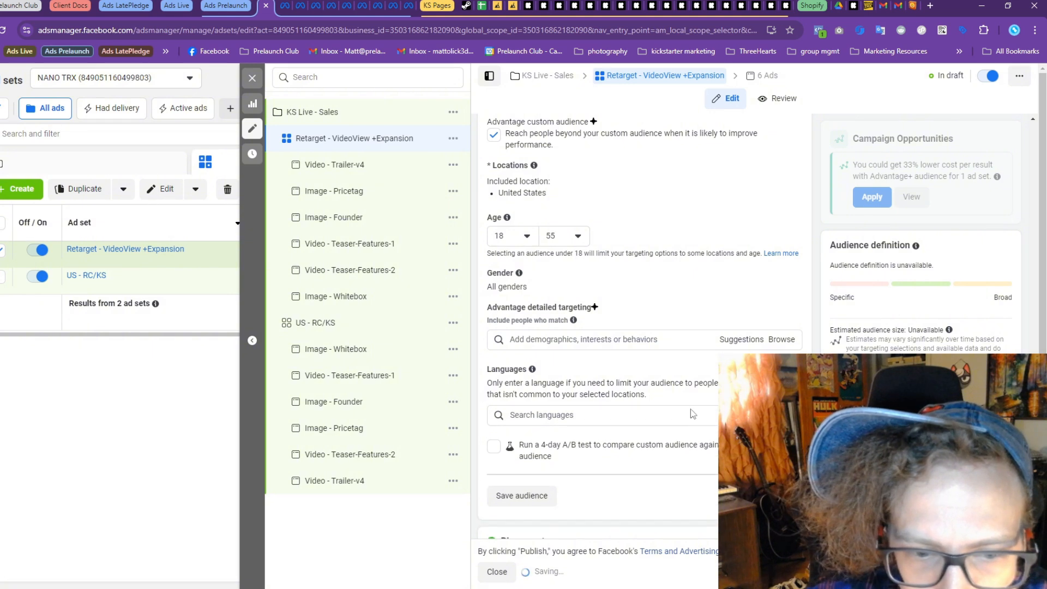
Check the draft ad set's custom audience, location, age, detailed targeting and placement settings
{"action": "scroll", "coordinate": [689, 410], "scroll_direction": "up", "scroll_amount": 4}
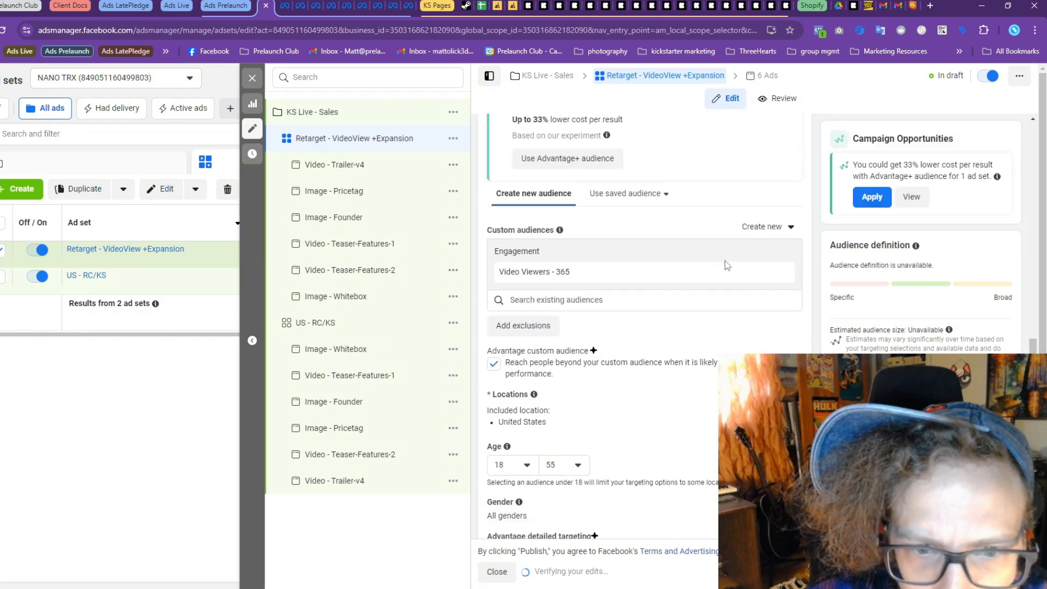
{"action": "scroll", "coordinate": [604, 218], "scroll_direction": "up", "scroll_amount": 5}
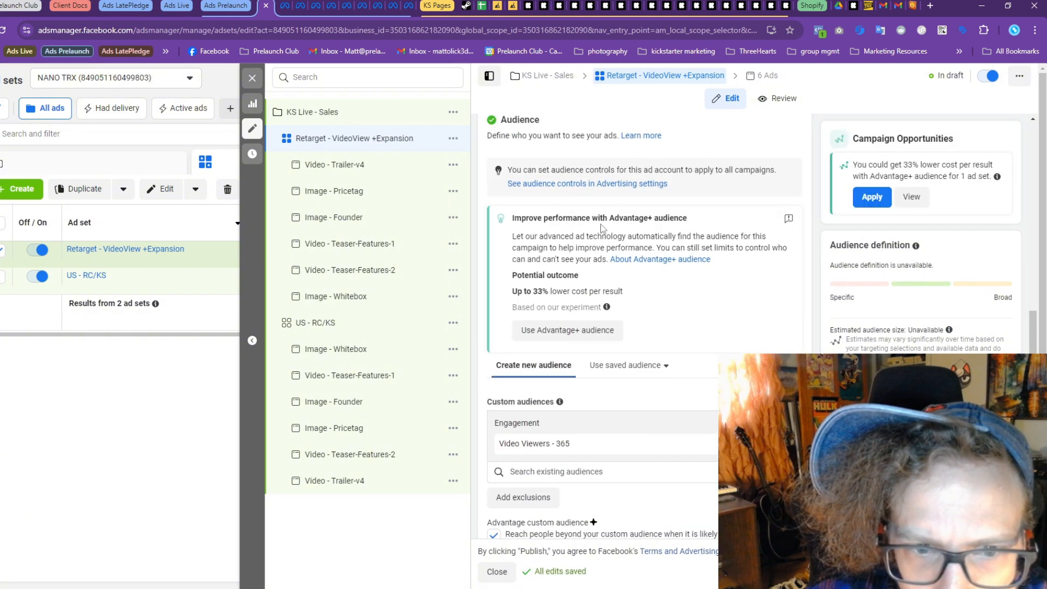
{"action": "scroll", "coordinate": [549, 252], "scroll_direction": "down", "scroll_amount": 6}
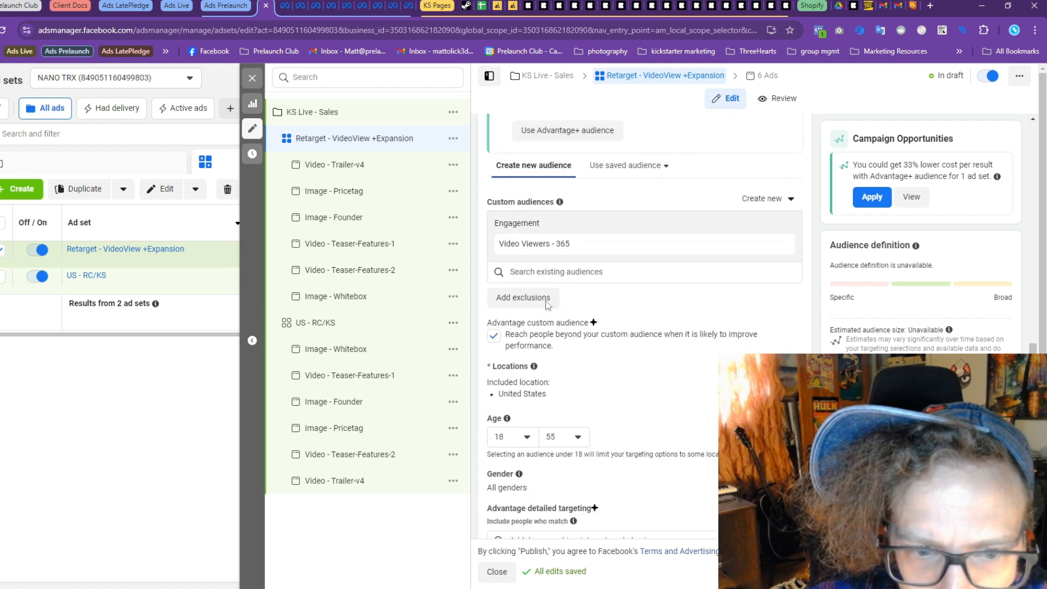
{"action": "scroll", "coordinate": [546, 319], "scroll_direction": "down", "scroll_amount": 8}
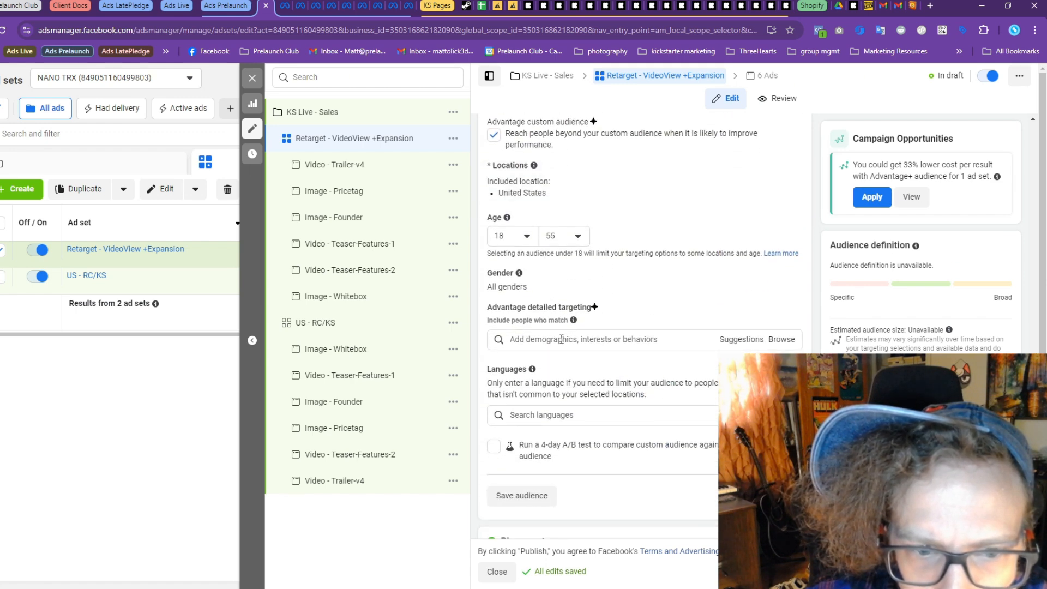
{"action": "scroll", "coordinate": [582, 388], "scroll_direction": "down", "scroll_amount": 4}
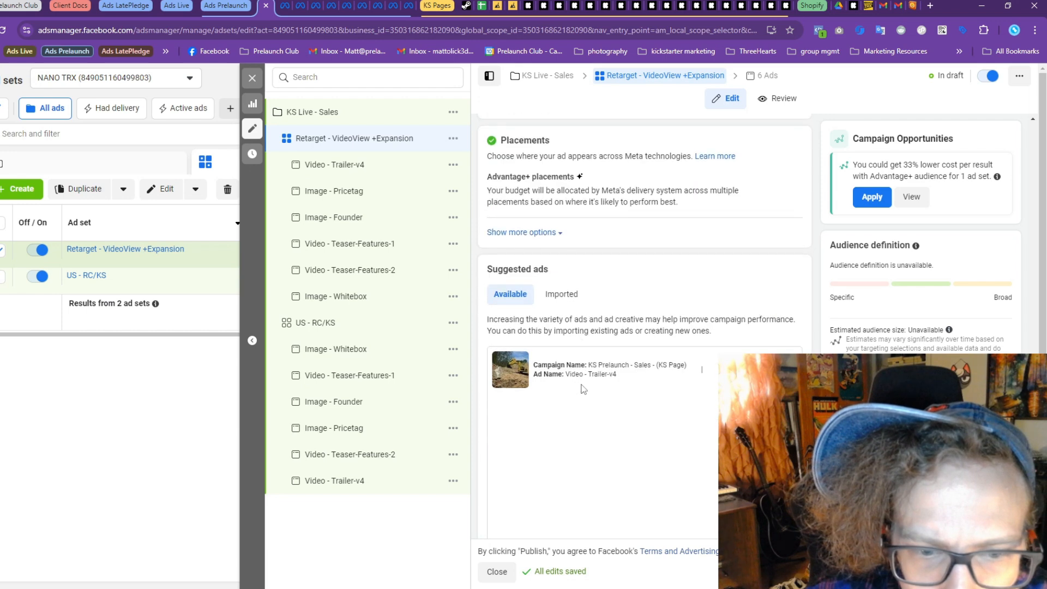
{"action": "scroll", "coordinate": [585, 381], "scroll_direction": "up", "scroll_amount": 4}
{"action": "scroll", "coordinate": [585, 380], "scroll_direction": "up", "scroll_amount": 6}
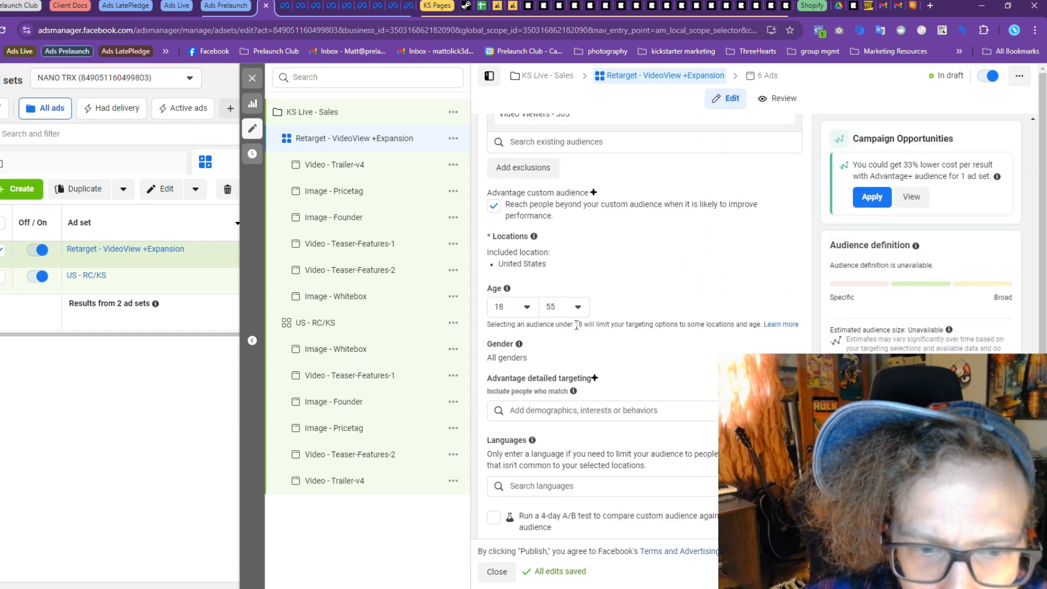
Inspect the age setting of the Leads - US - LP - RETARGET - VideoView +Expansion ad set in the prelaunch leads campaign for comparison
{"action": "left_click", "coordinate": [252, 78]}
{"action": "left_click", "coordinate": [93, 172]}
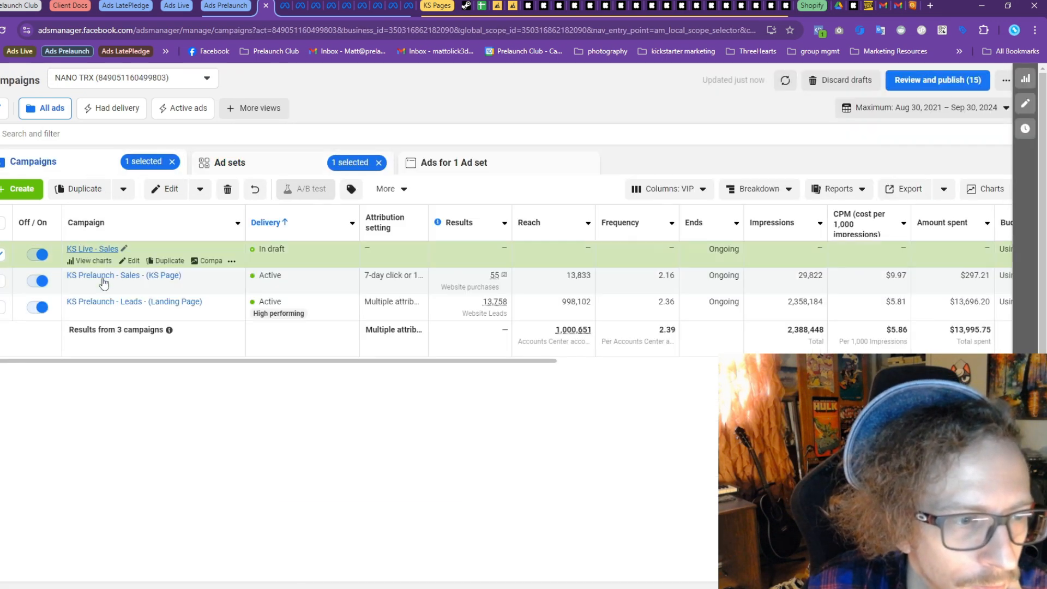
{"action": "left_click", "coordinate": [146, 312]}
{"action": "scroll", "coordinate": [403, 298], "scroll_direction": "down", "scroll_amount": 2}
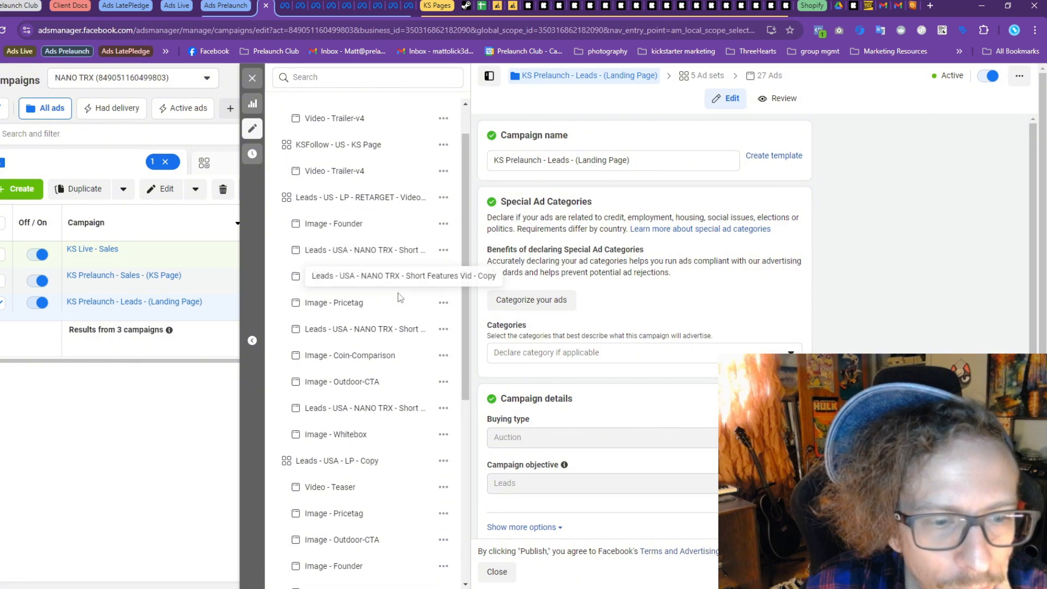
{"action": "scroll", "coordinate": [400, 297], "scroll_direction": "up", "scroll_amount": 2}
{"action": "left_click", "coordinate": [366, 250]}
{"action": "scroll", "coordinate": [639, 329], "scroll_direction": "down", "scroll_amount": 20}
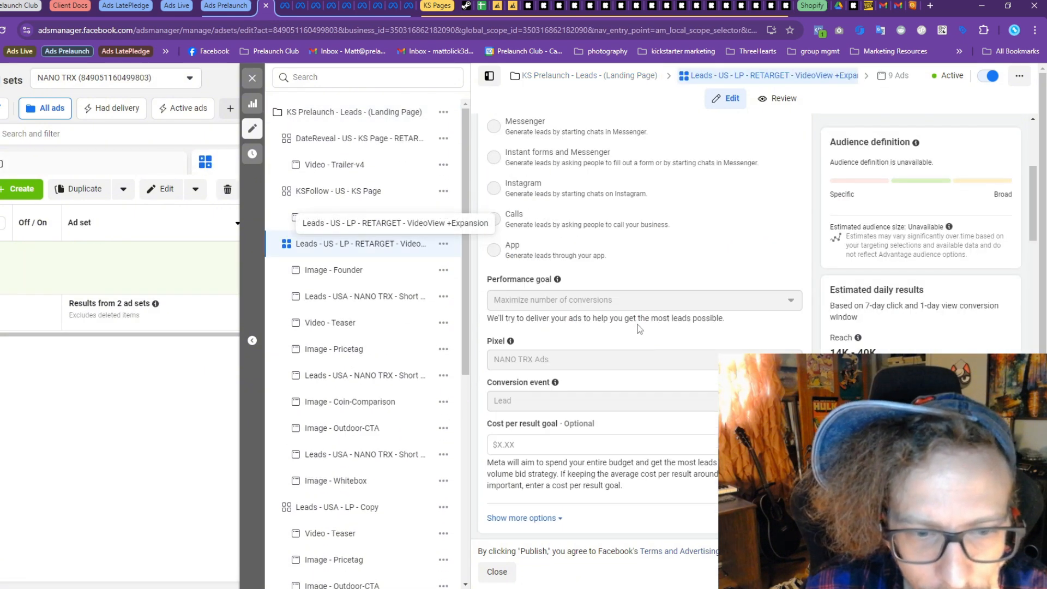
{"action": "scroll", "coordinate": [638, 324], "scroll_direction": "down", "scroll_amount": 2}
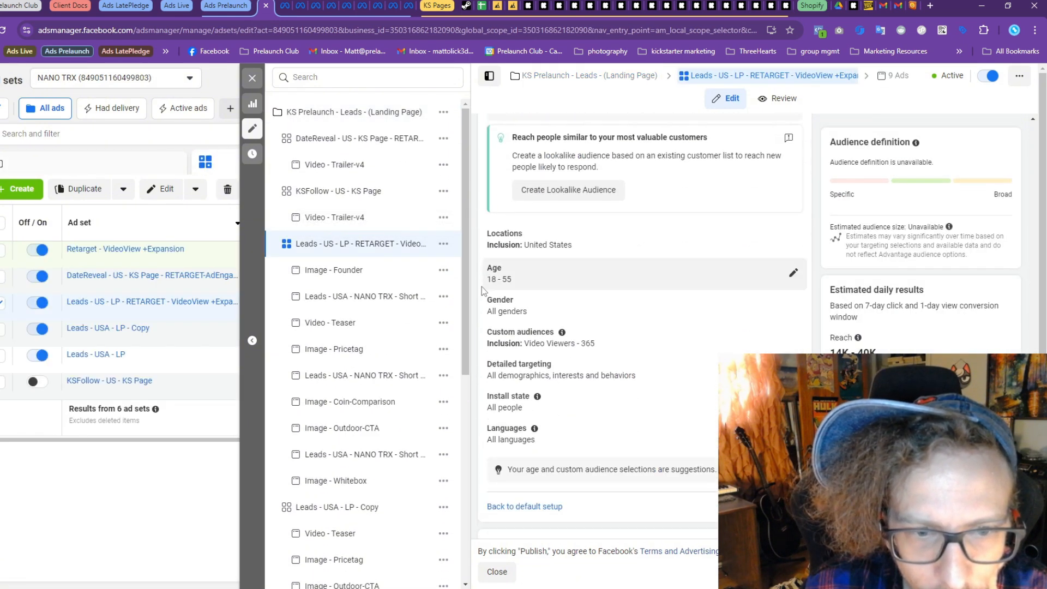
{"action": "left_click", "coordinate": [499, 272]}
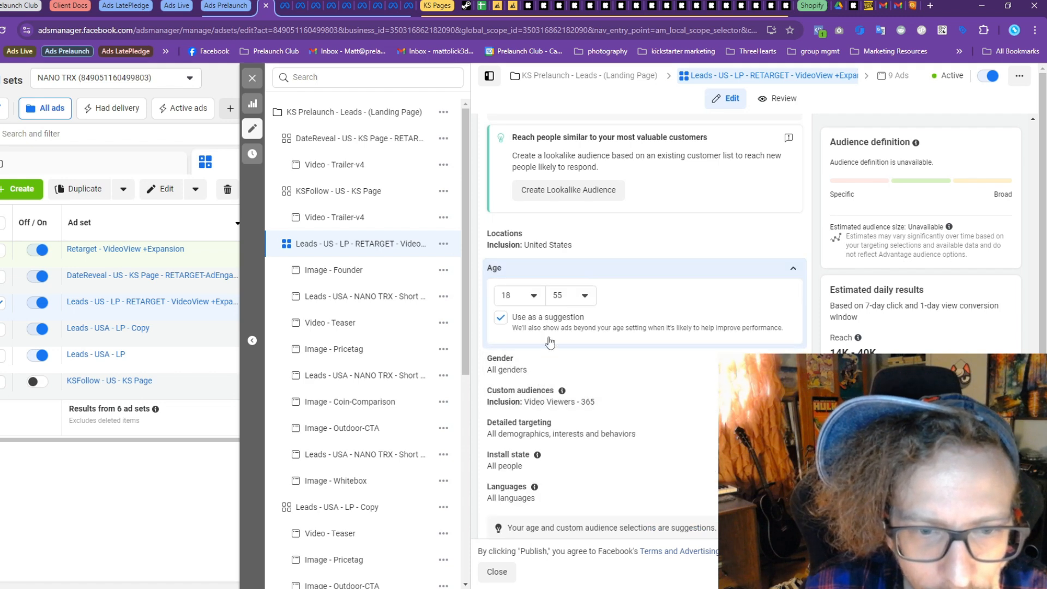
{"action": "left_click", "coordinate": [257, 78]}
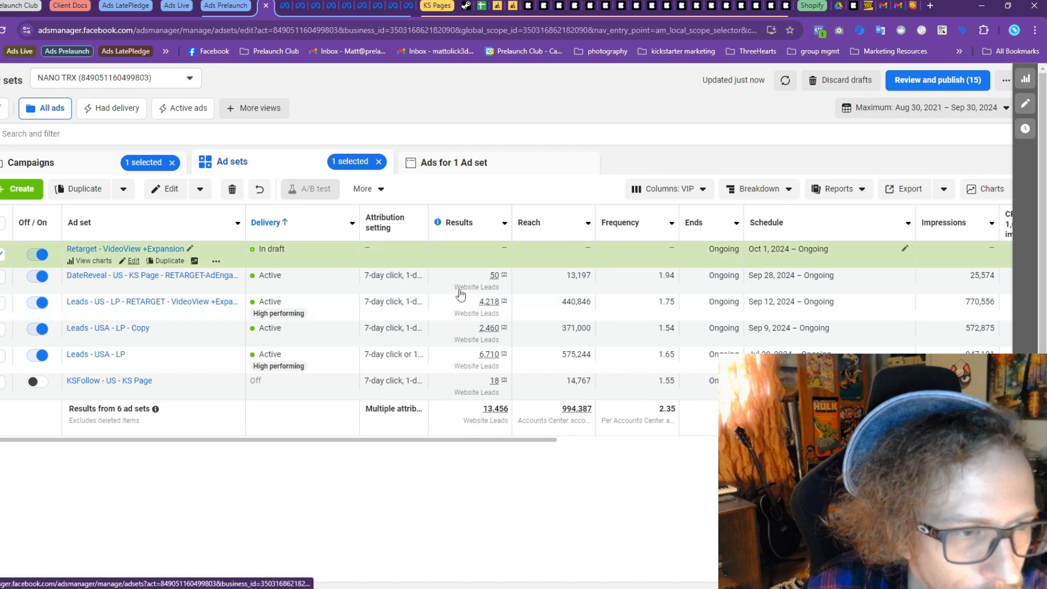
Compare the audience settings of the draft Retarget - VideoView +Expansion ad set, from custom audience to languages, and close its editor
{"action": "scroll", "coordinate": [705, 395], "scroll_direction": "down", "scroll_amount": 18}
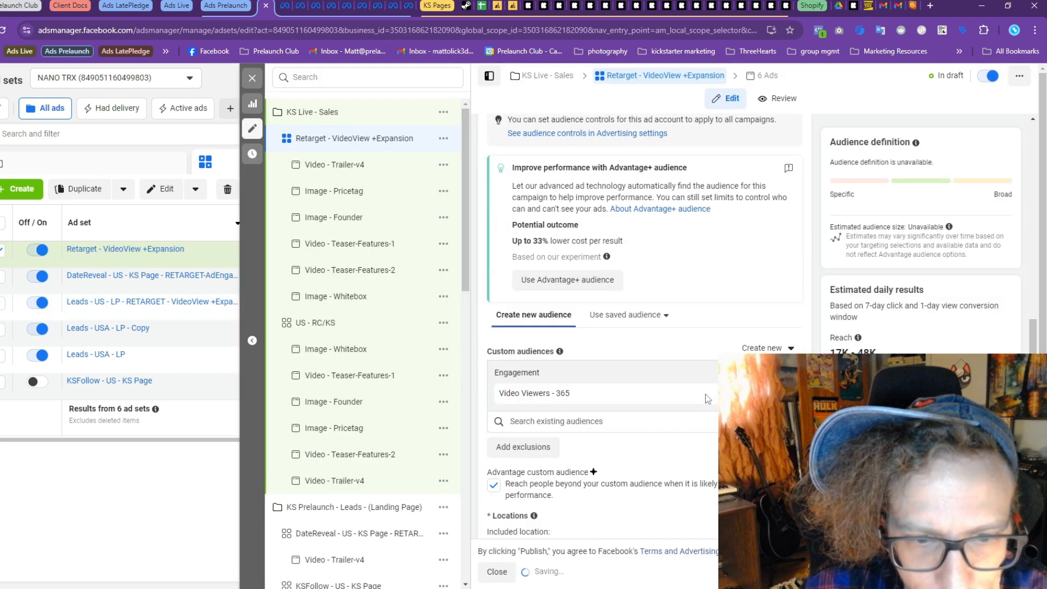
{"action": "scroll", "coordinate": [708, 399], "scroll_direction": "down", "scroll_amount": 5}
{"action": "scroll", "coordinate": [707, 394], "scroll_direction": "down", "scroll_amount": 3}
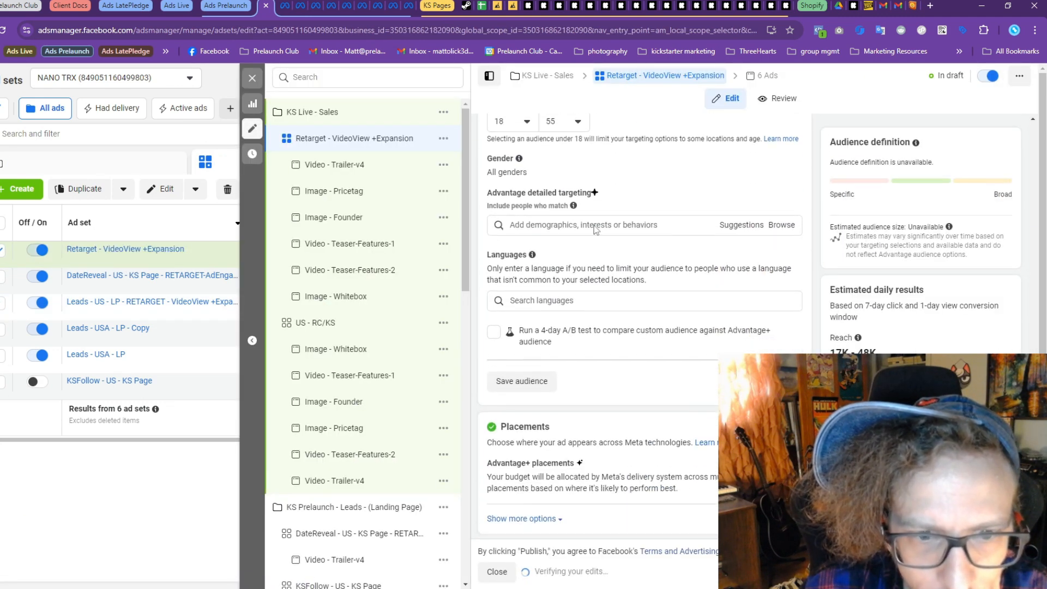
{"action": "scroll", "coordinate": [600, 303], "scroll_direction": "up", "scroll_amount": 2}
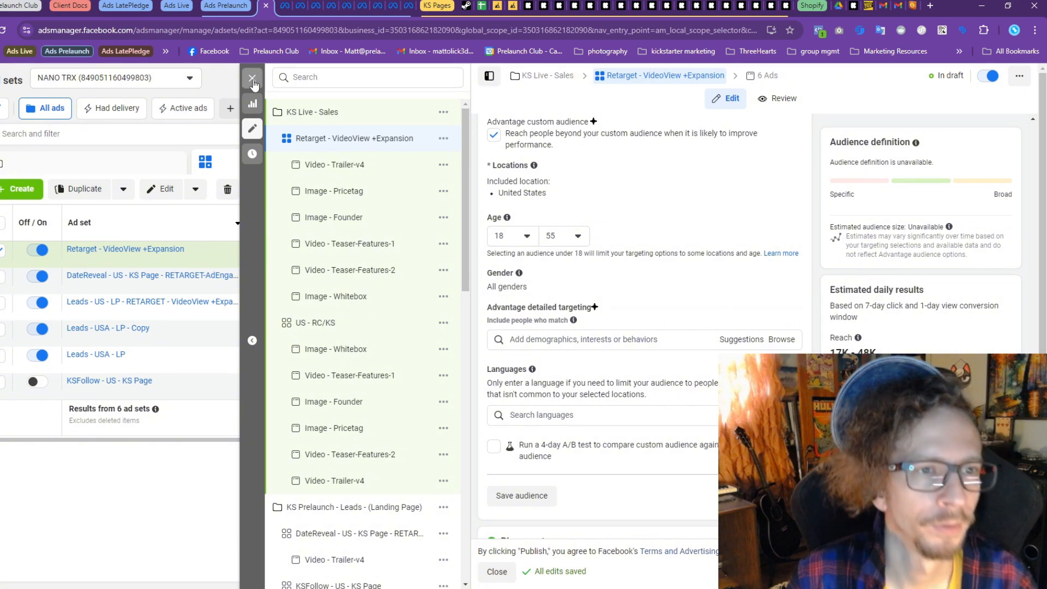
{"action": "left_click", "coordinate": [252, 78]}
Select only the KS Live - Sales campaign and list its ad sets
{"action": "left_click", "coordinate": [169, 302]}
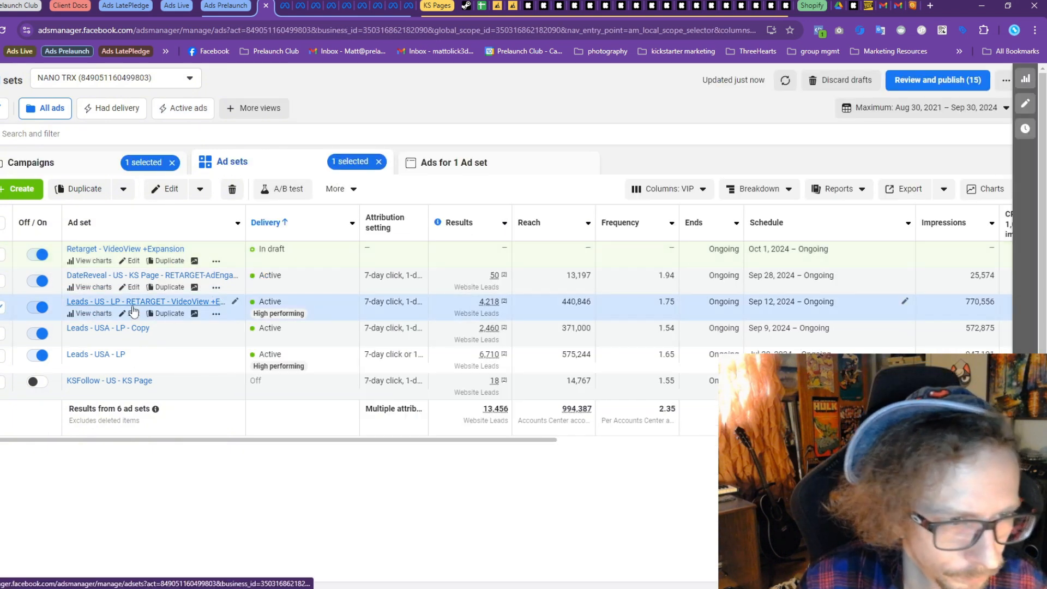
{"action": "left_click", "coordinate": [83, 164]}
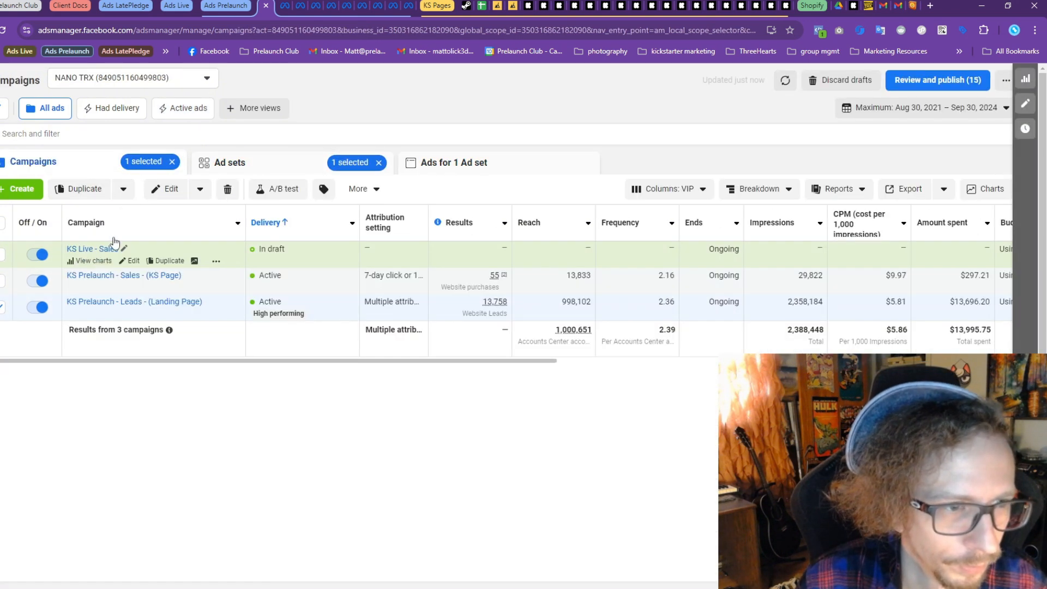
{"action": "left_click", "coordinate": [6, 255]}
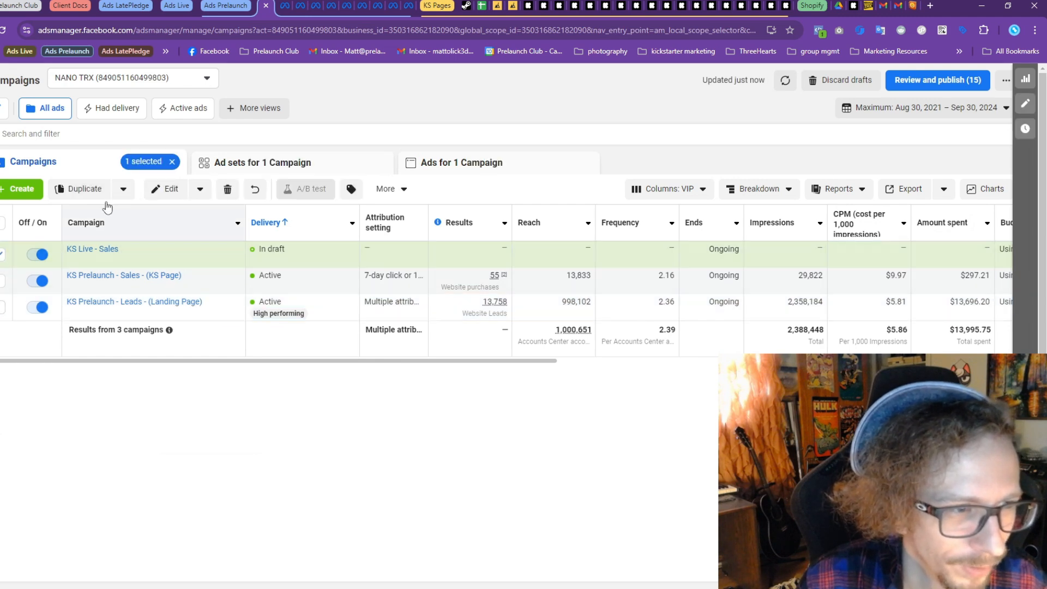
{"action": "left_click", "coordinate": [231, 170]}
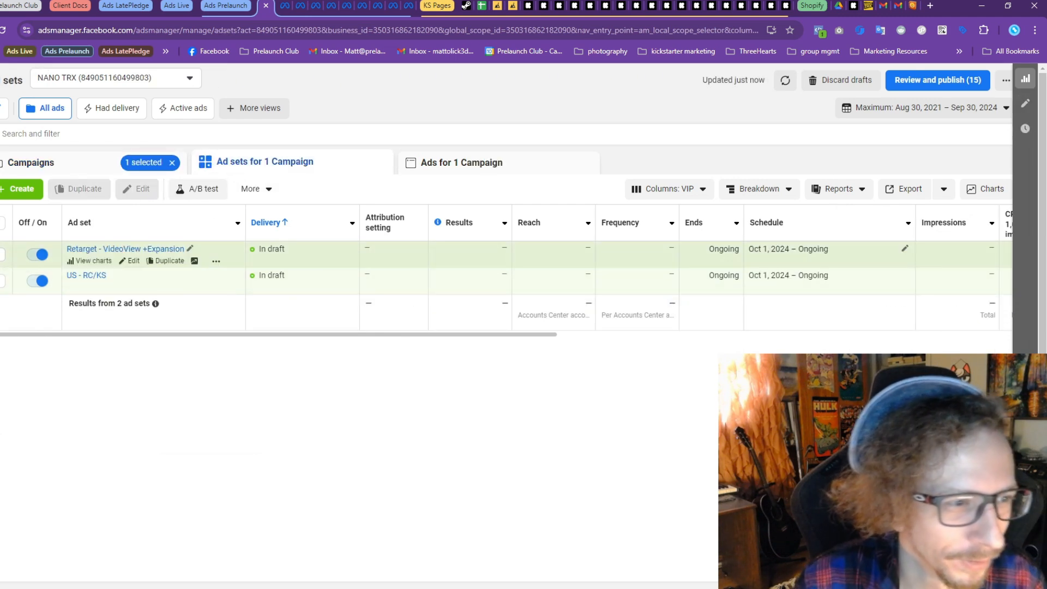
Duplicate the Retarget - VideoView +Expansion ad set once within its original campaign, keeping existing reactions, comments and shares
{"action": "left_click", "coordinate": [3, 254]}
{"action": "left_click", "coordinate": [80, 189]}
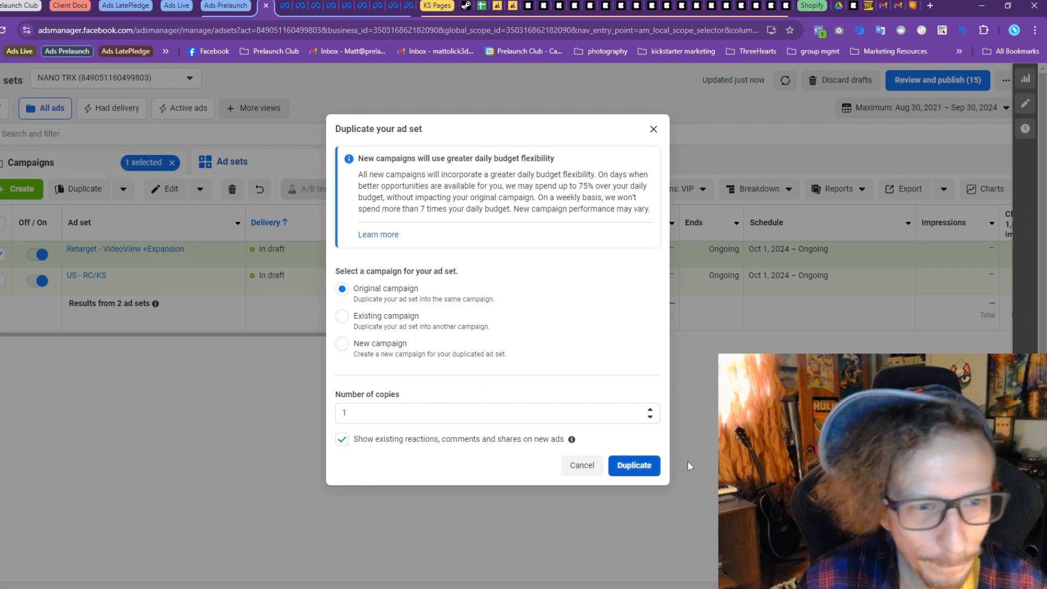
{"action": "left_click", "coordinate": [653, 466]}
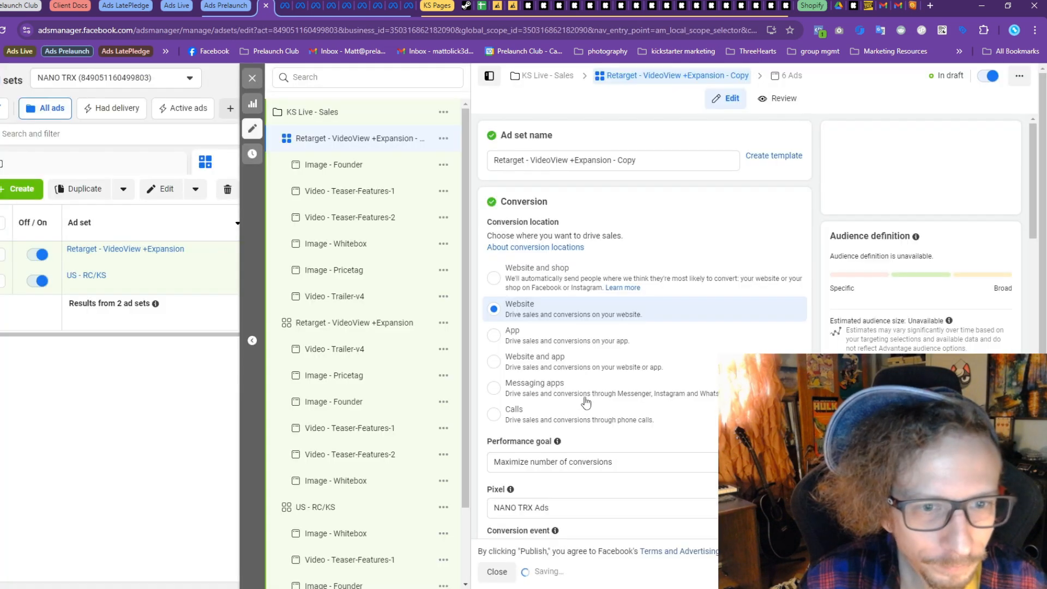
Rename the duplicated ad set as "Retarget - Leads - 120 Day"
{"action": "left_click_drag", "start_coordinate": [662, 159], "coordinate": [530, 164]}
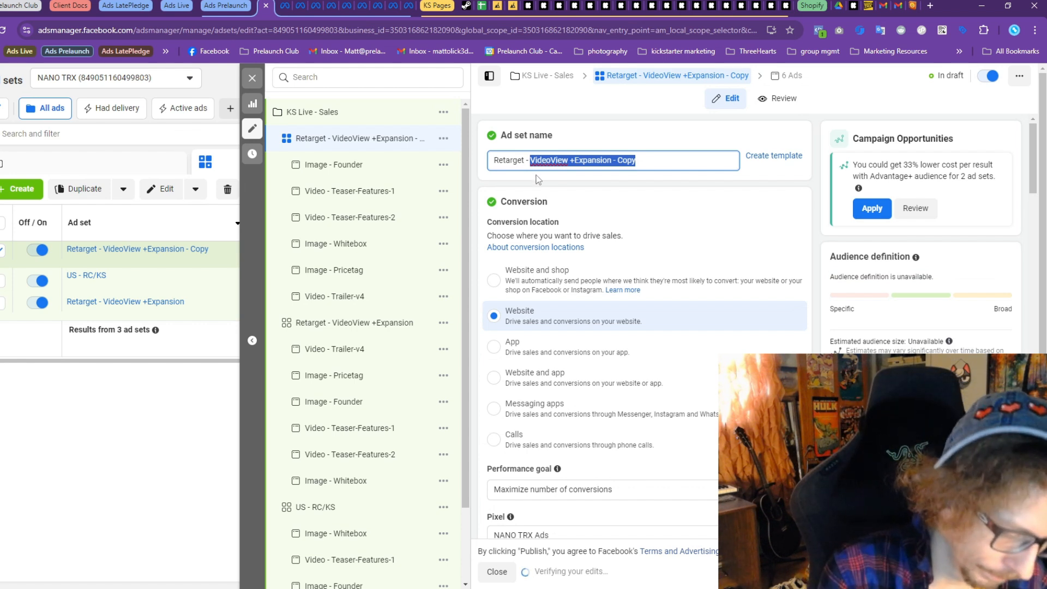
{"action": "type", "text": "LEa"}
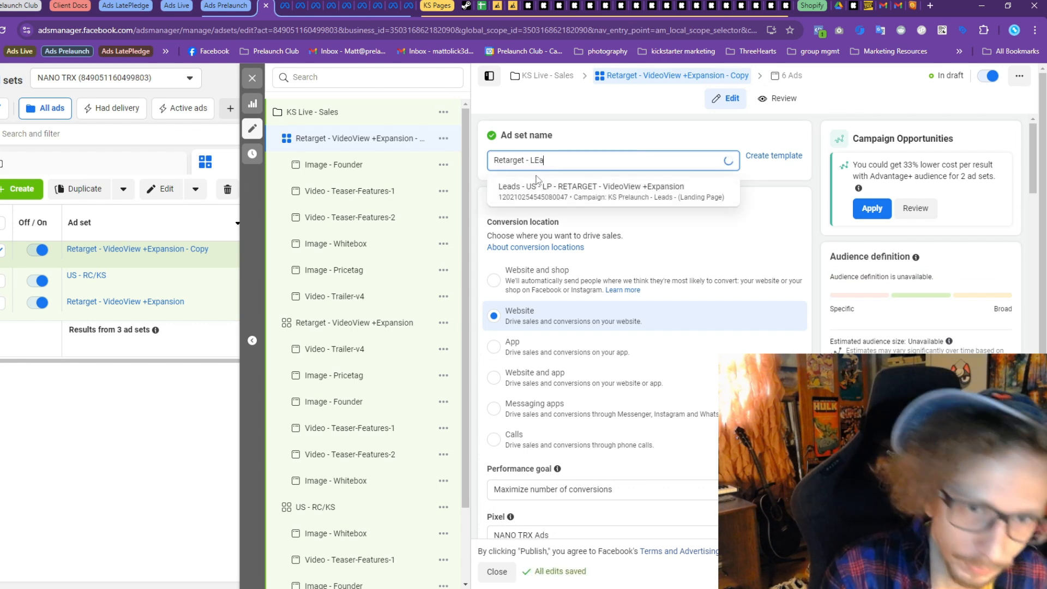
{"action": "type", "text": "ads "}
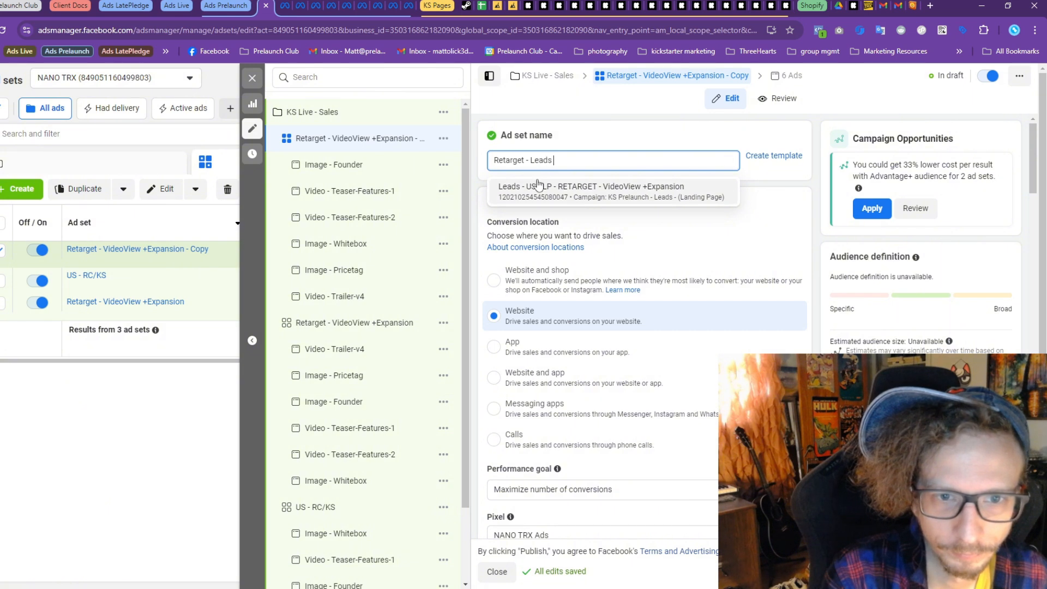
{"action": "type", "text": "- 120 Day"}
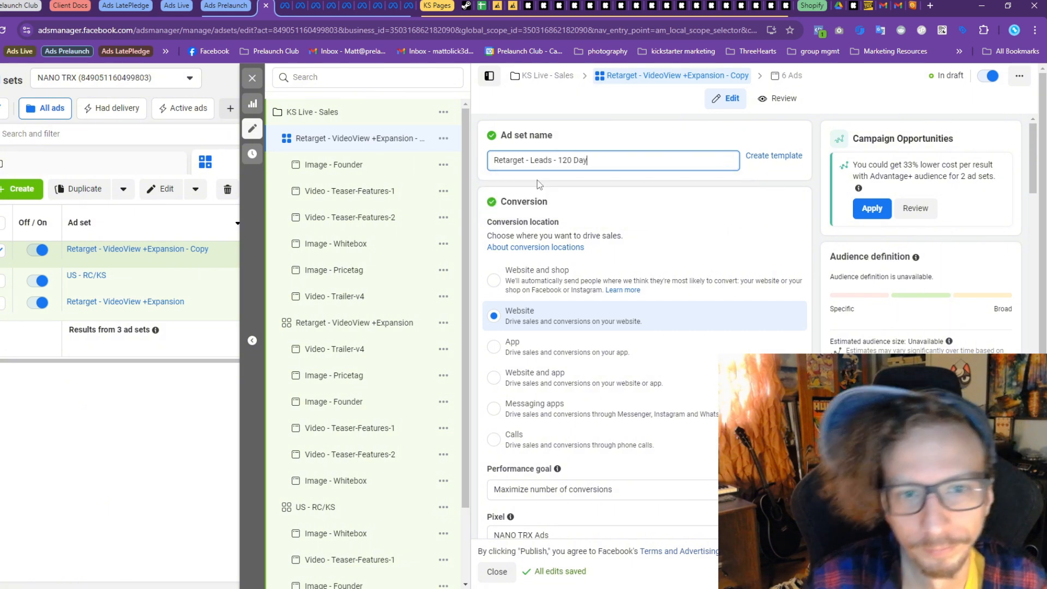
{"action": "left_click", "coordinate": [538, 180]}
{"action": "scroll", "coordinate": [584, 221], "scroll_direction": "down", "scroll_amount": 3}
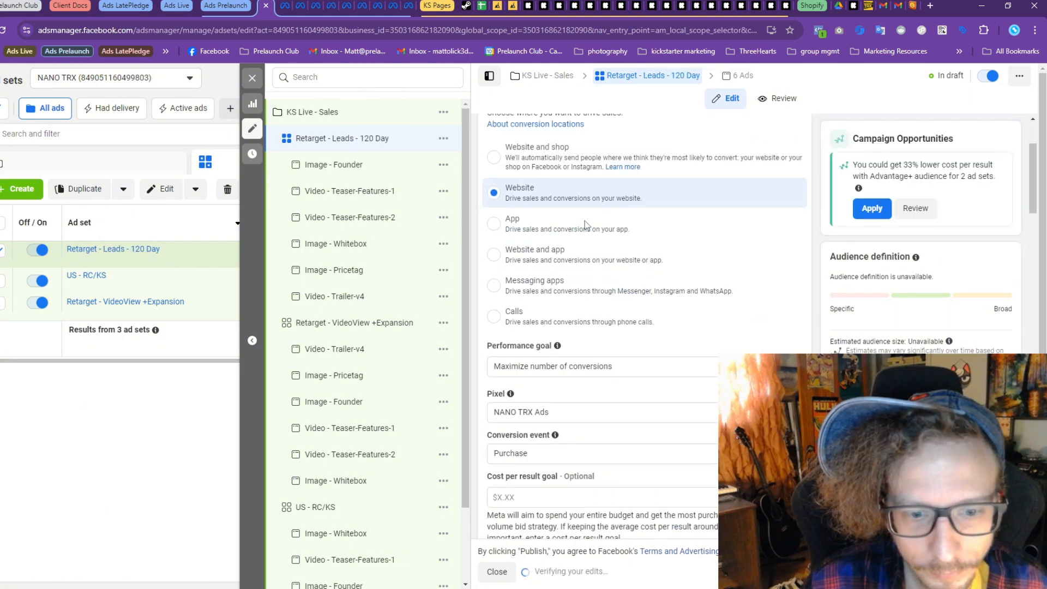
Change the ad set name to "Retarget - Leads 120 Day - START"
{"action": "scroll", "coordinate": [584, 221], "scroll_direction": "up", "scroll_amount": 3}
{"action": "left_click_drag", "start_coordinate": [557, 159], "coordinate": [717, 174]}
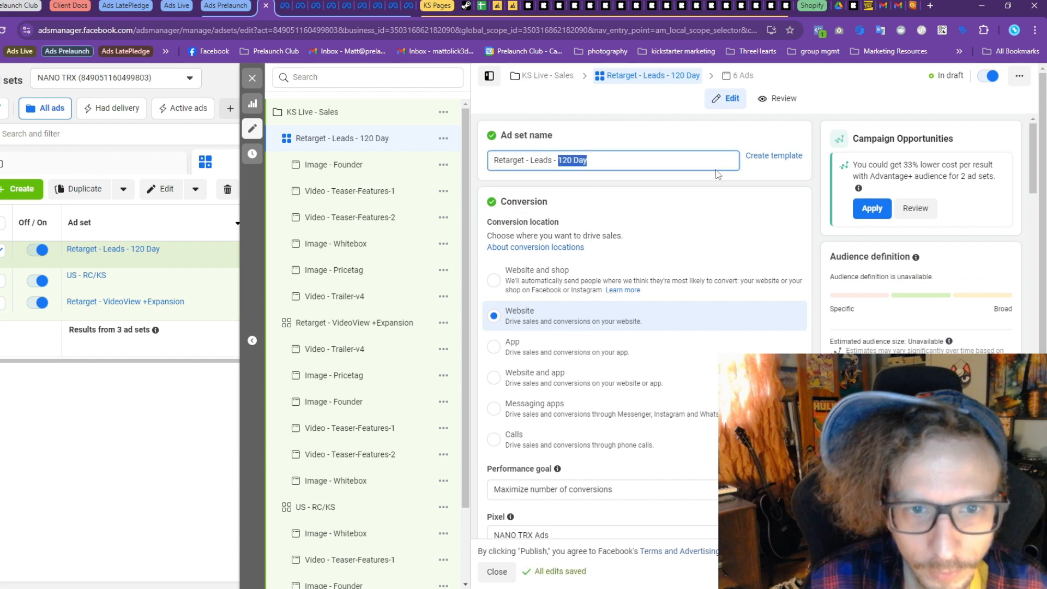
{"action": "type", "text": "Start"}
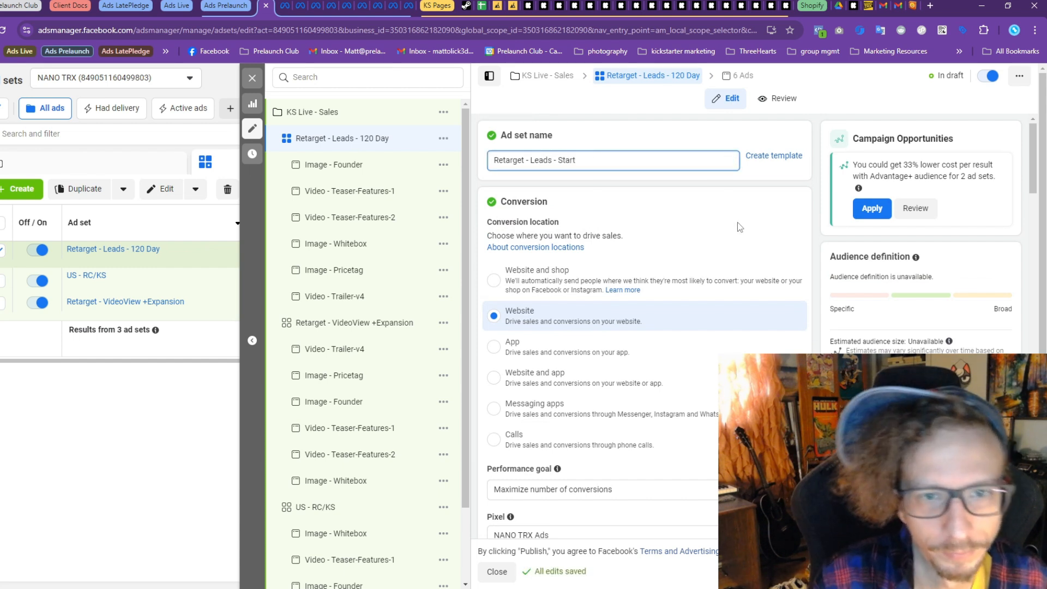
{"action": "key", "text": "BackSpace"}
{"action": "key", "text": "BackSpace"}
{"action": "key", "text": "BackSpace"}
{"action": "key", "text": "BackSpace"}
{"action": "type", "text": "TART"}
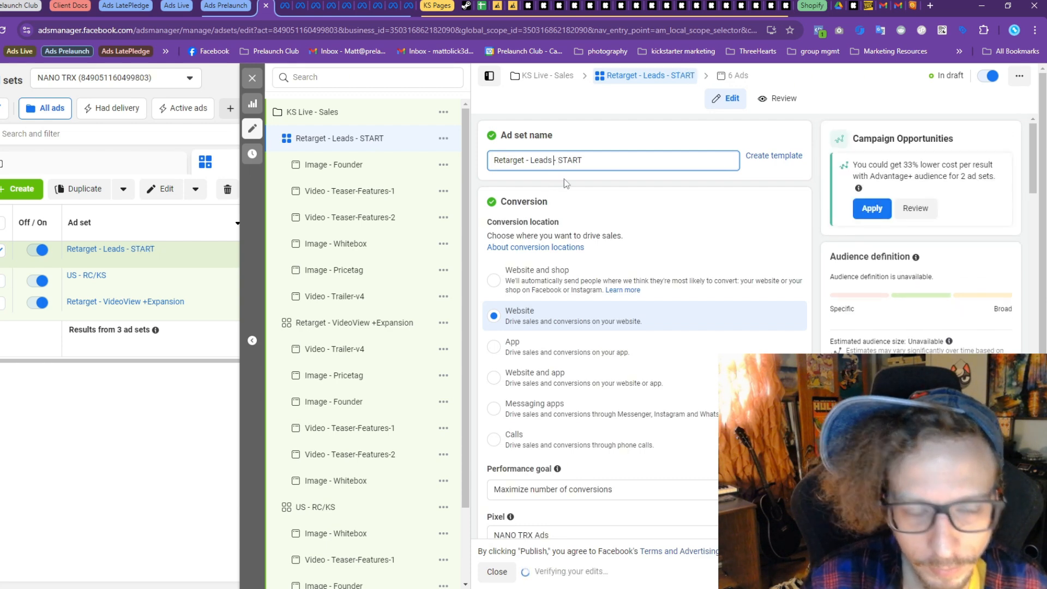
{"action": "type", "text": " -"}
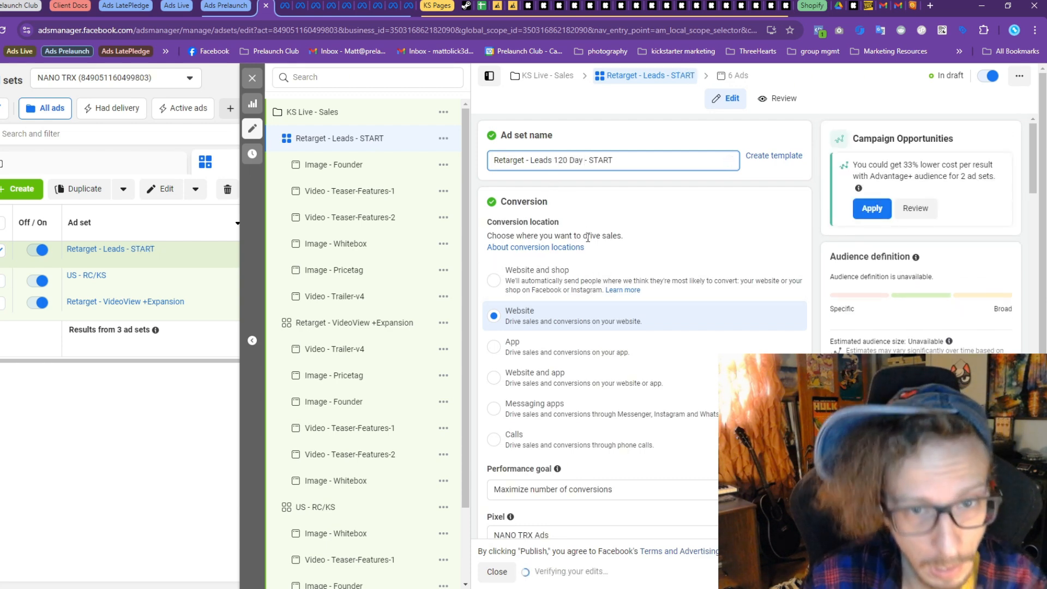
Give the leads ad set's schedule an end date of Oct 3, 2024 at 11:59 PM
{"action": "scroll", "coordinate": [573, 192], "scroll_direction": "down", "scroll_amount": 9}
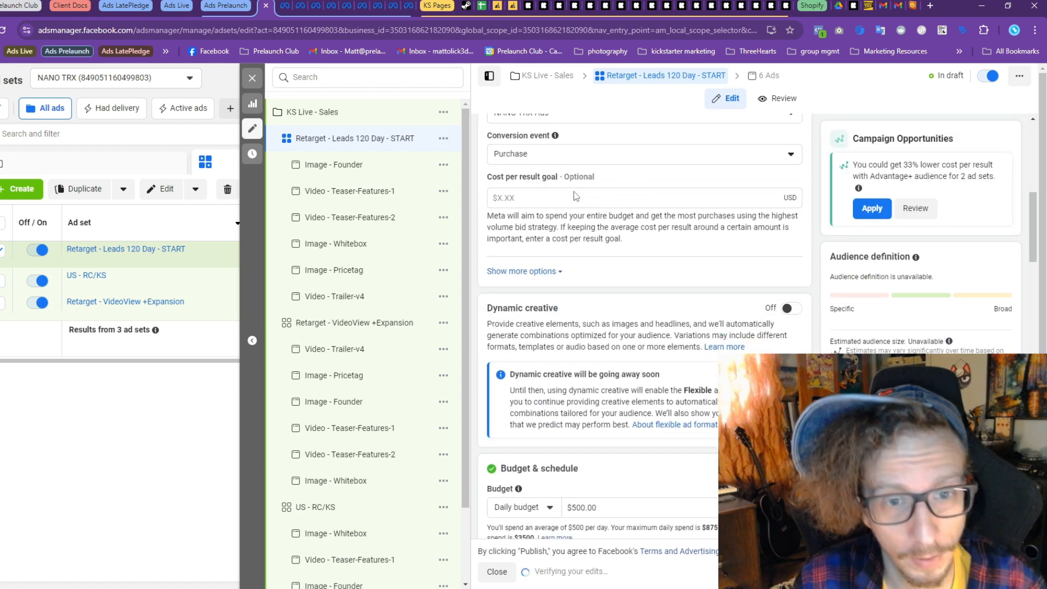
{"action": "scroll", "coordinate": [579, 207], "scroll_direction": "up", "scroll_amount": 3}
{"action": "scroll", "coordinate": [583, 213], "scroll_direction": "down", "scroll_amount": 10}
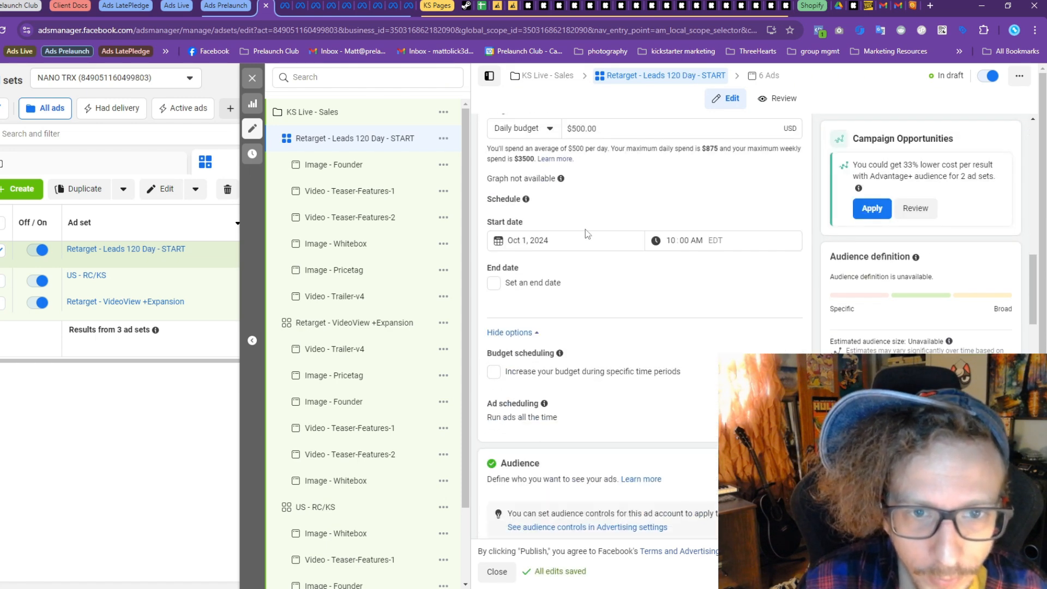
{"action": "scroll", "coordinate": [581, 138], "scroll_direction": "down", "scroll_amount": 3}
{"action": "scroll", "coordinate": [546, 219], "scroll_direction": "up", "scroll_amount": 2}
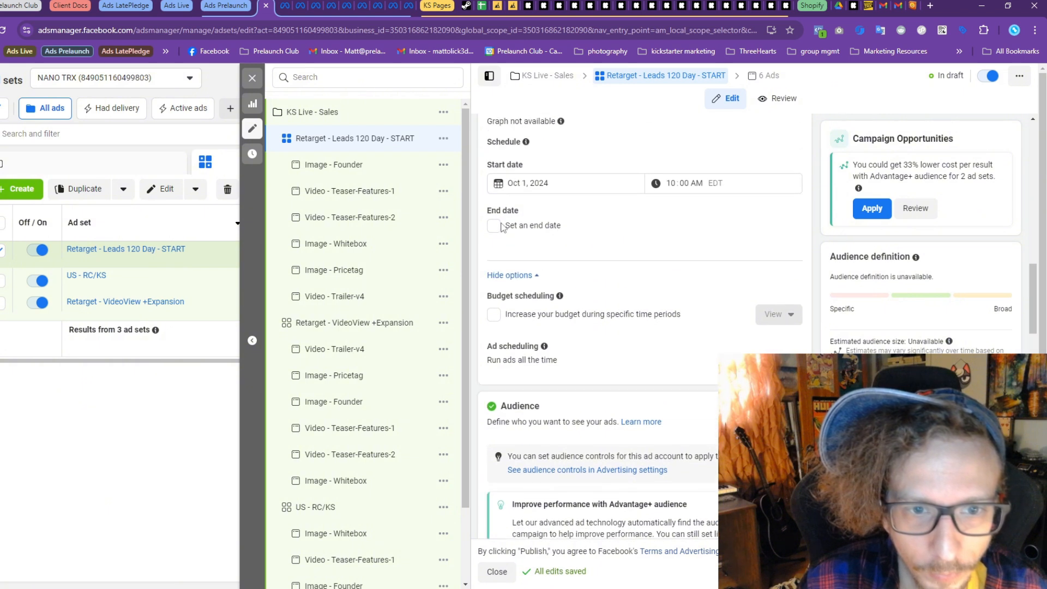
{"action": "left_click", "coordinate": [494, 226]}
{"action": "left_click", "coordinate": [582, 247]}
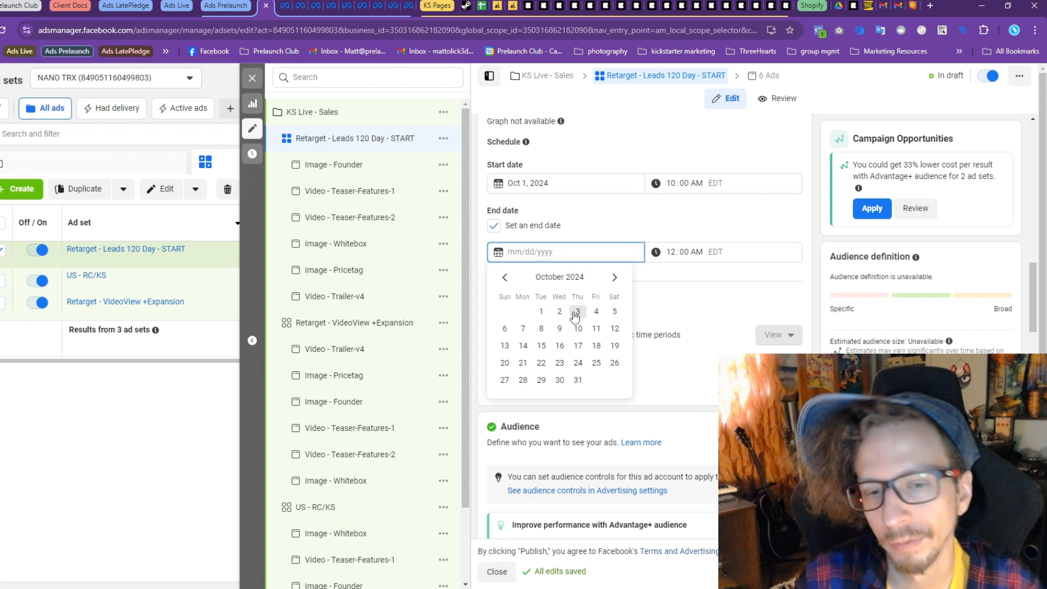
{"action": "left_click", "coordinate": [578, 311]}
{"action": "left_click", "coordinate": [670, 251]}
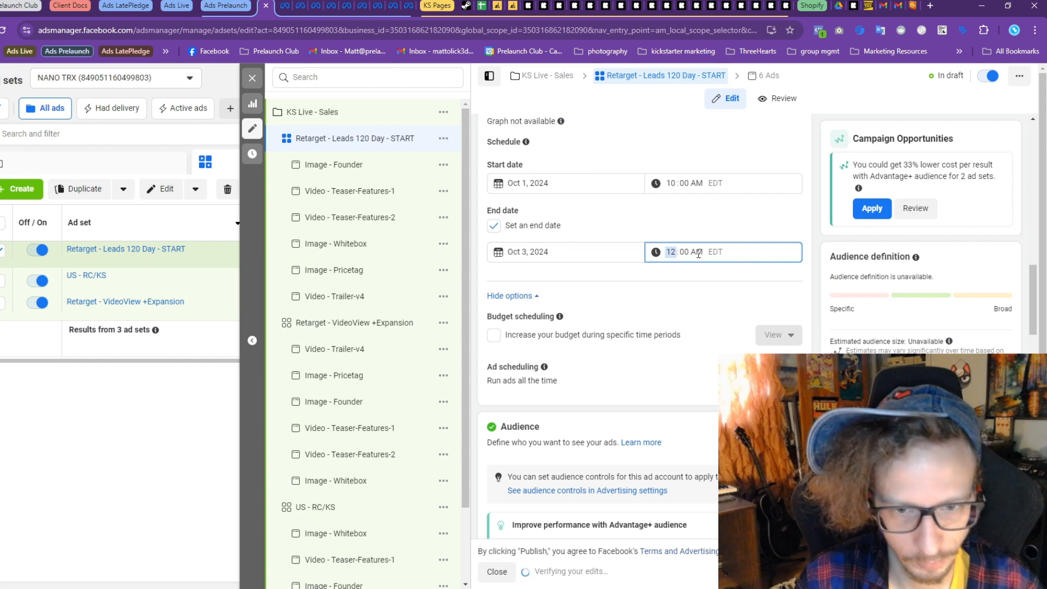
{"action": "type", "text": "59"}
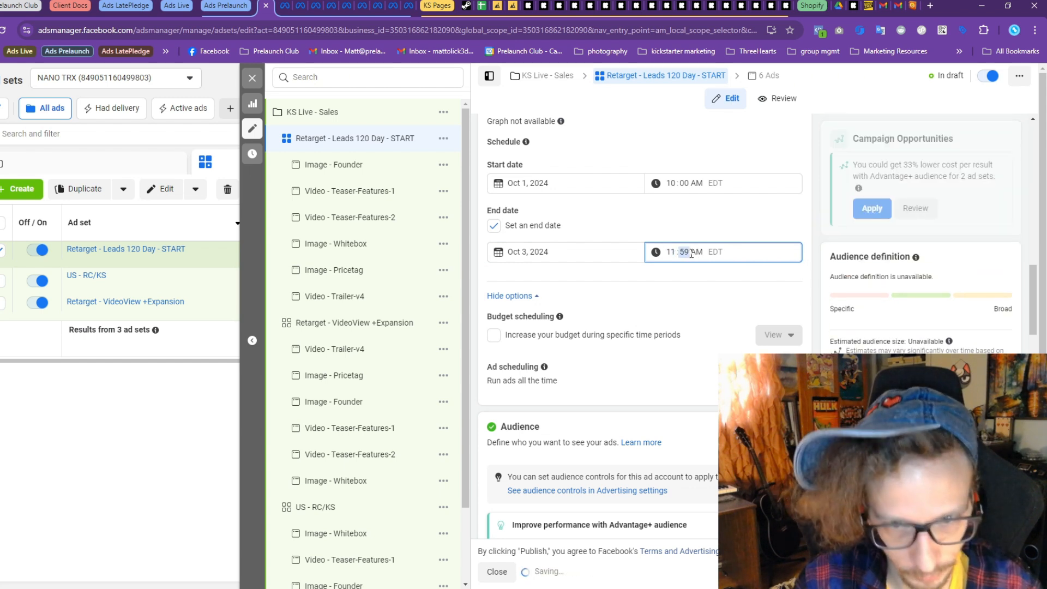
{"action": "type", "text": "p"}
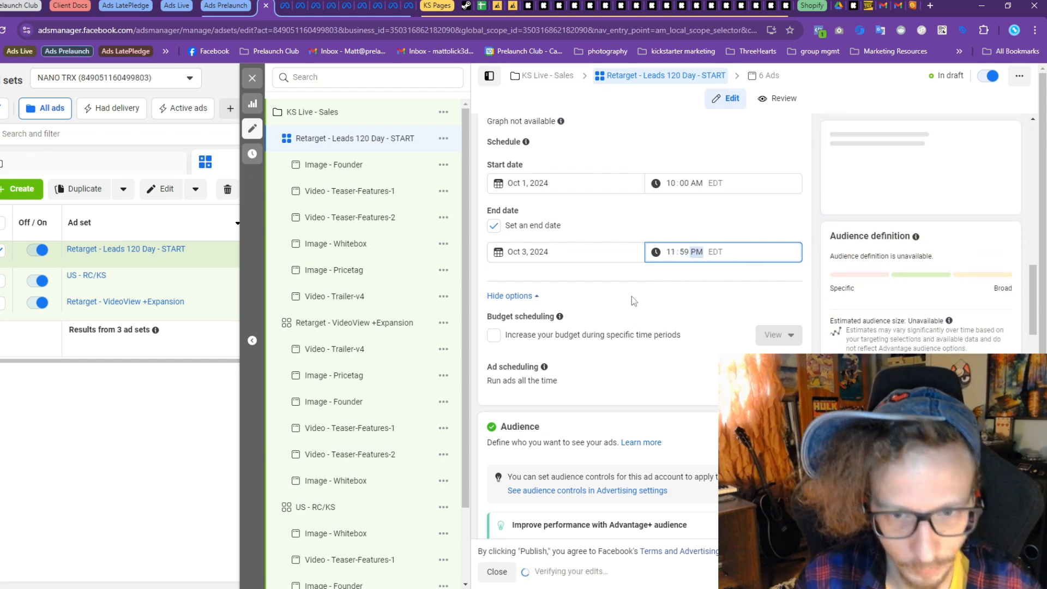
{"action": "left_click", "coordinate": [631, 296]}
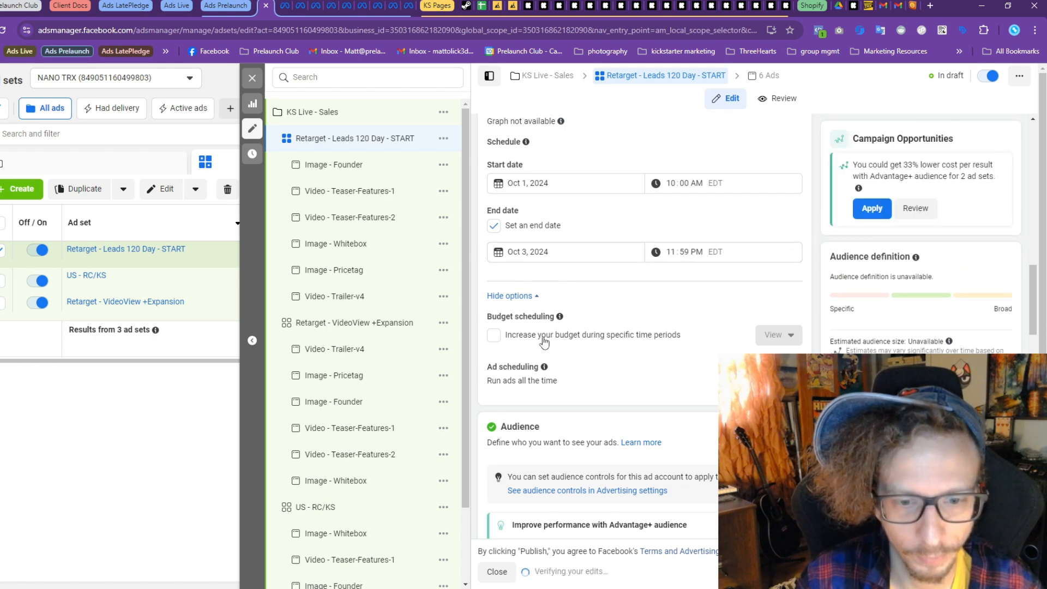
Replace the Video Viewers - 365 custom audience with the Leads - 120 Day website audience
{"action": "scroll", "coordinate": [543, 342], "scroll_direction": "down", "scroll_amount": 3}
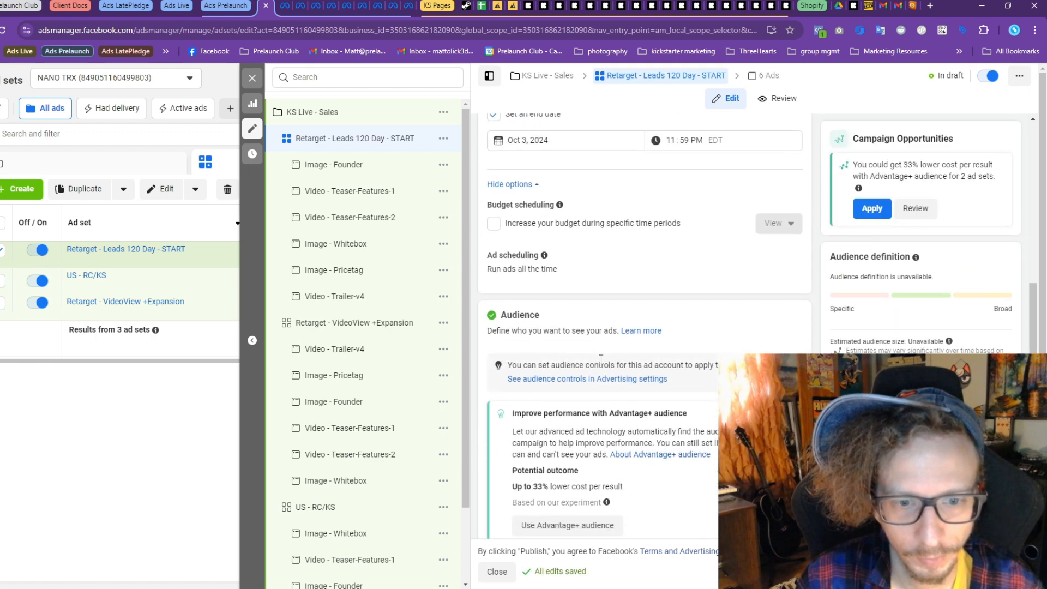
{"action": "scroll", "coordinate": [600, 360], "scroll_direction": "down", "scroll_amount": 6}
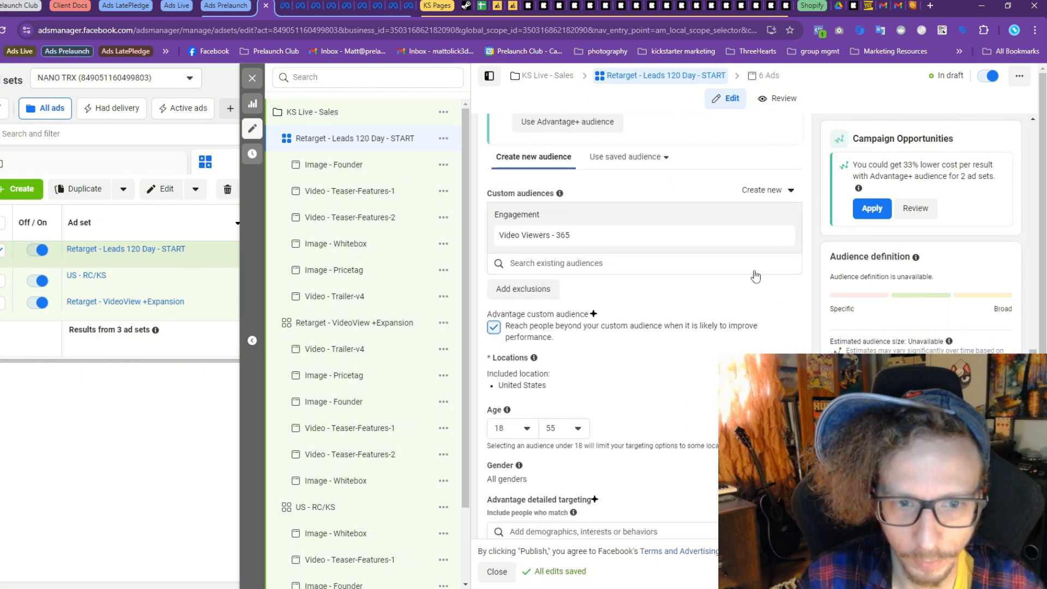
{"action": "left_click", "coordinate": [782, 235]}
{"action": "left_click", "coordinate": [565, 215]}
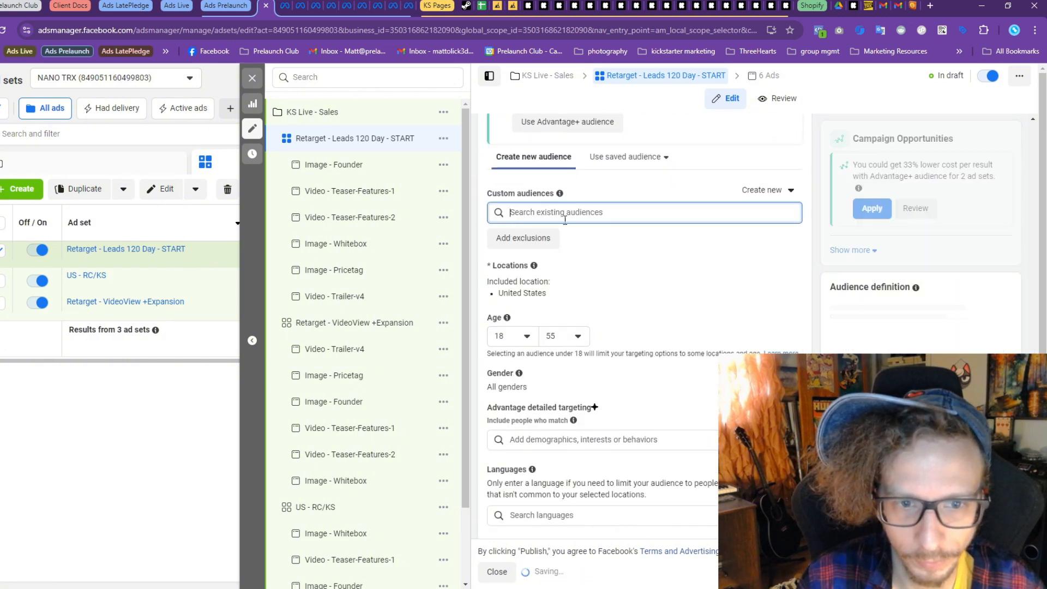
{"action": "left_click", "coordinate": [565, 276]}
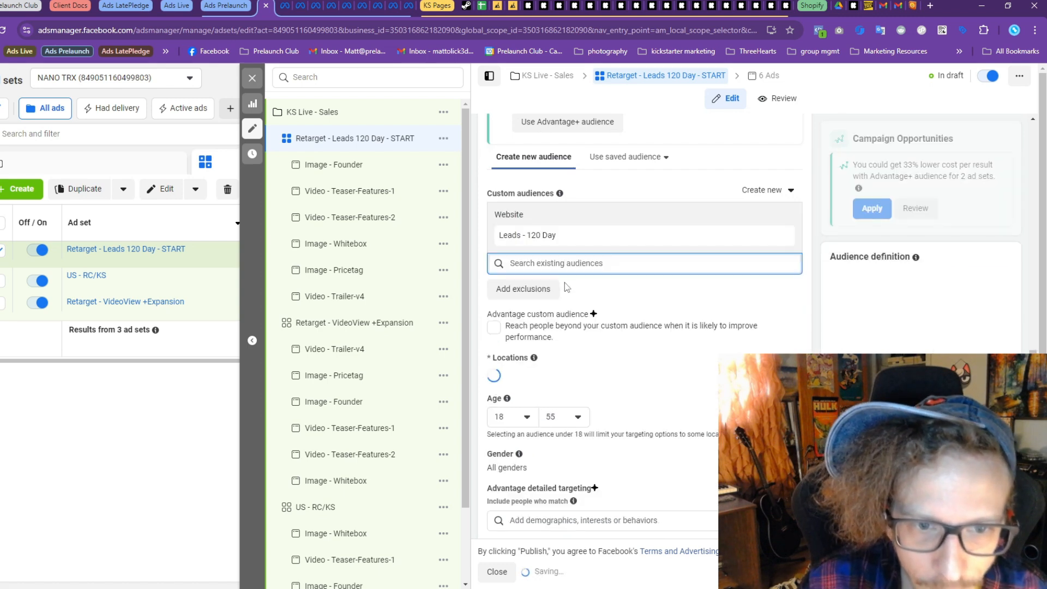
Raise the maximum age of the ad set's audience to 65+
{"action": "scroll", "coordinate": [648, 254], "scroll_direction": "down", "scroll_amount": 5}
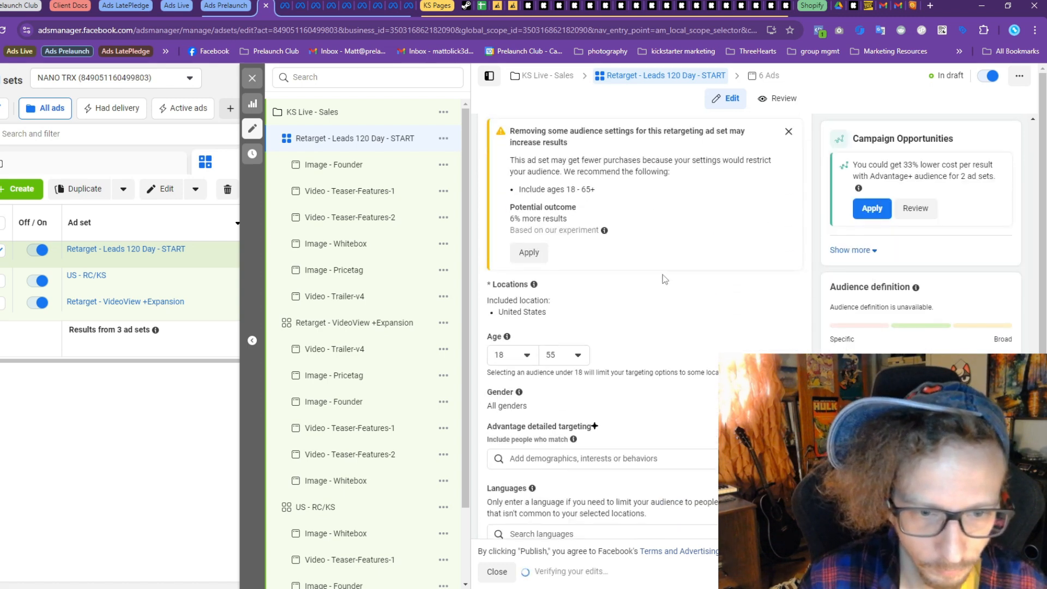
{"action": "left_click", "coordinate": [565, 243]}
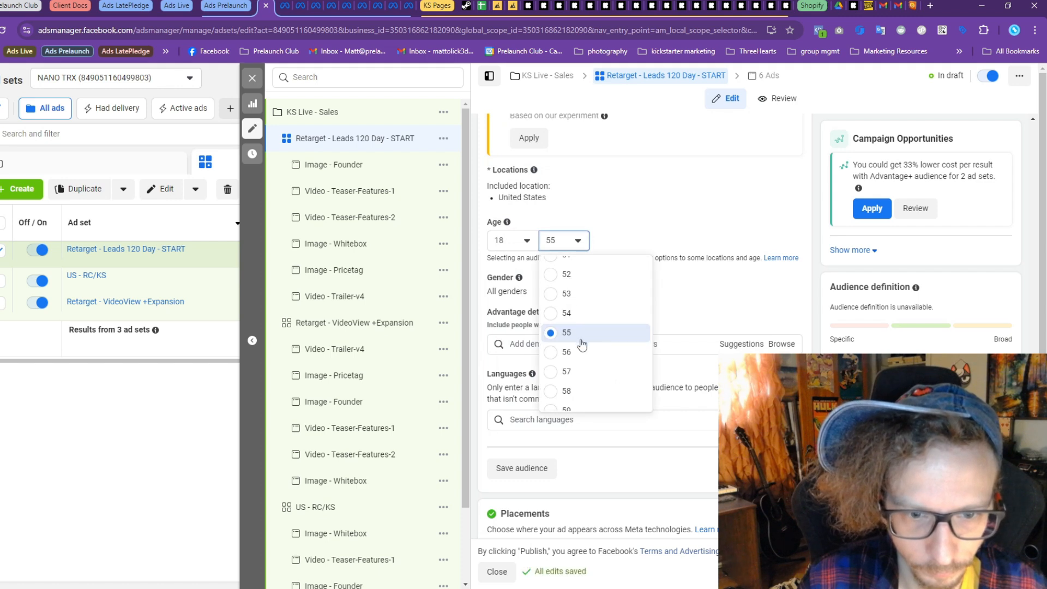
{"action": "scroll", "coordinate": [582, 343], "scroll_direction": "down", "scroll_amount": 3}
{"action": "left_click", "coordinate": [562, 401]}
{"action": "scroll", "coordinate": [562, 403], "scroll_direction": "up", "scroll_amount": 2}
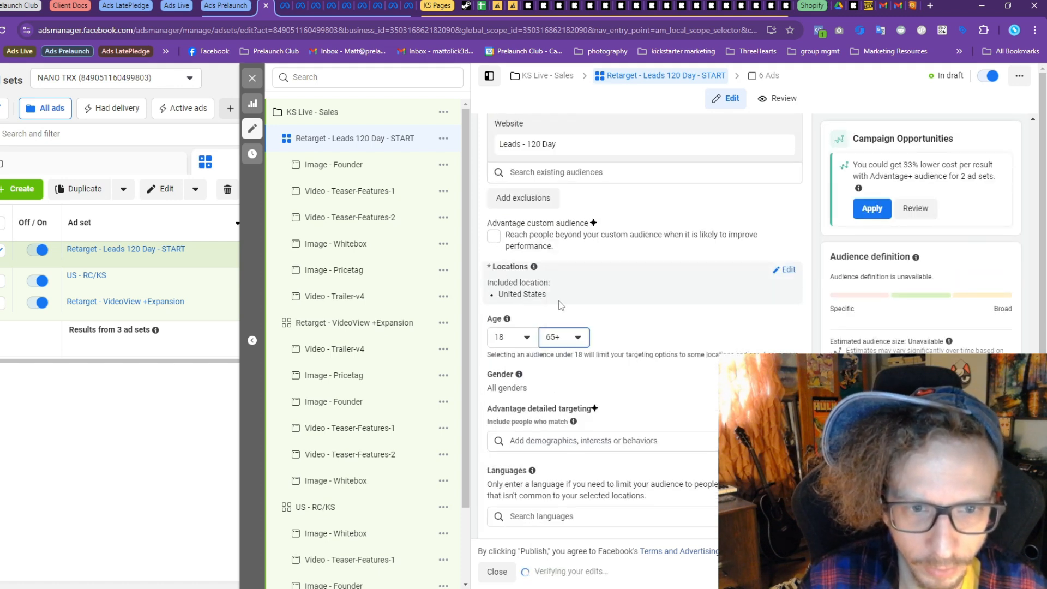
Review the ad set's locations, detailed targeting, languages, placements, conversion settings, budget and schedule
{"action": "scroll", "coordinate": [561, 312], "scroll_direction": "down", "scroll_amount": 2}
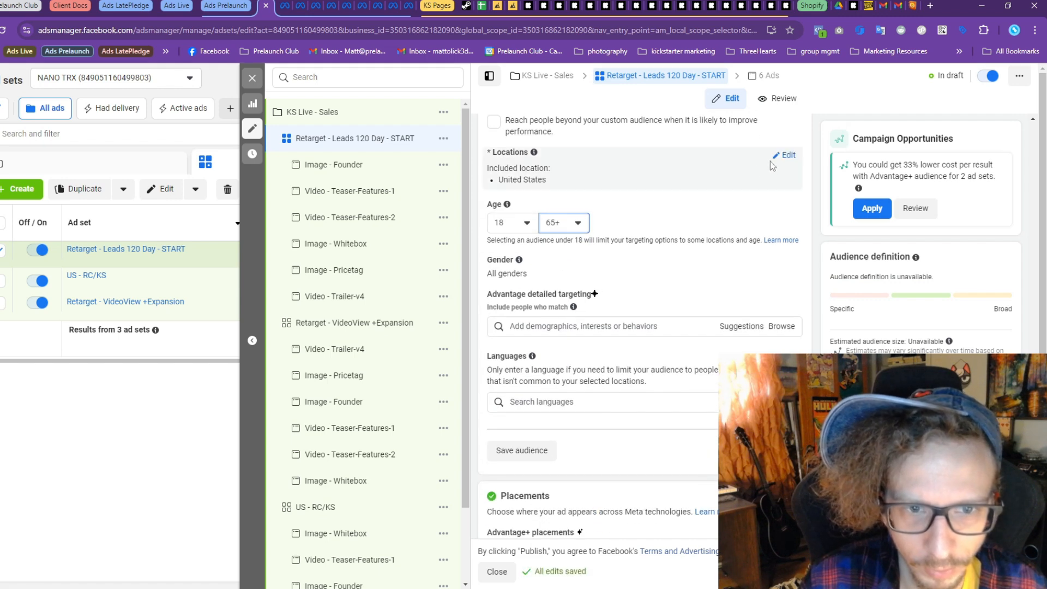
{"action": "left_click", "coordinate": [784, 157]}
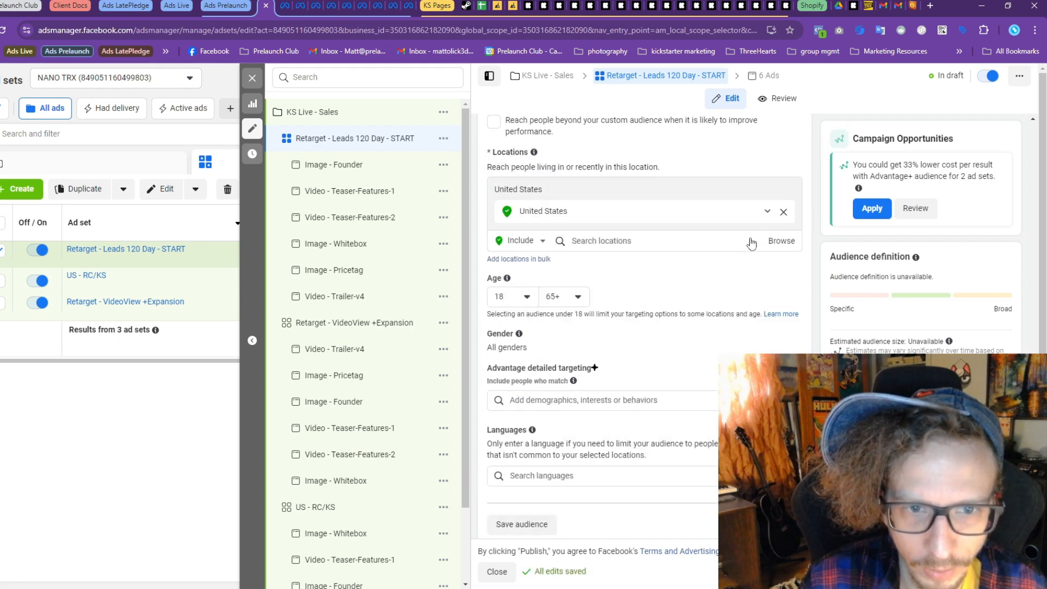
{"action": "scroll", "coordinate": [541, 277], "scroll_direction": "down", "scroll_amount": 3}
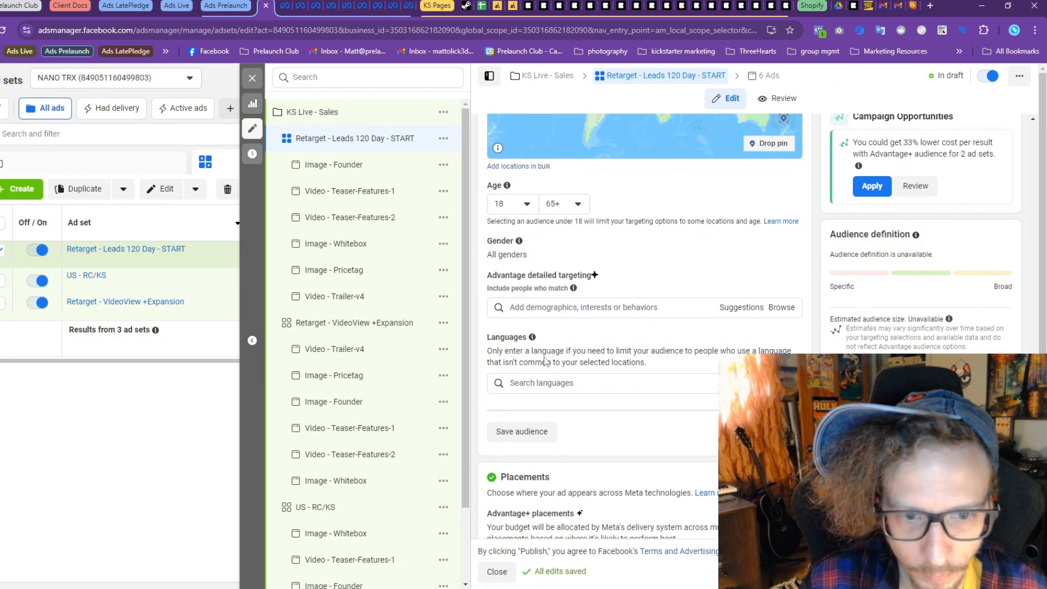
{"action": "scroll", "coordinate": [521, 269], "scroll_direction": "down", "scroll_amount": 1}
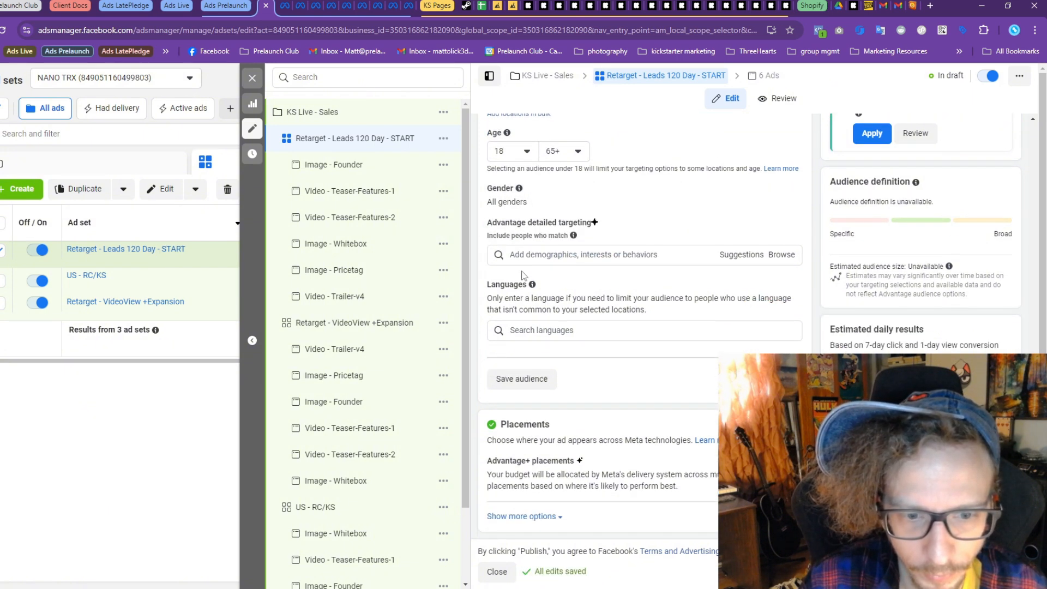
{"action": "scroll", "coordinate": [619, 369], "scroll_direction": "up", "scroll_amount": 10}
{"action": "scroll", "coordinate": [619, 369], "scroll_direction": "up", "scroll_amount": 15}
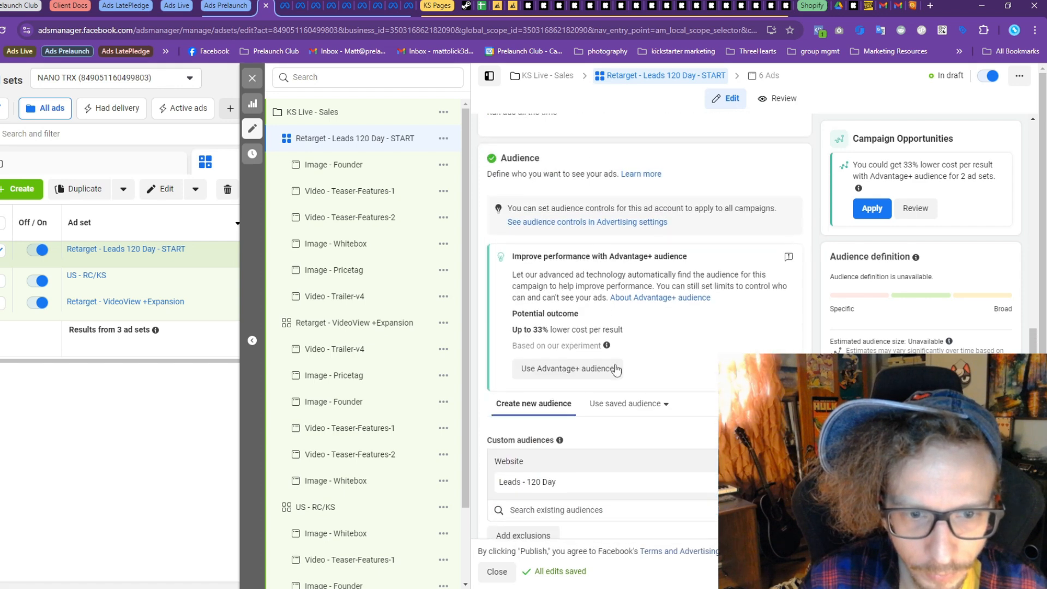
{"action": "scroll", "coordinate": [583, 358], "scroll_direction": "up", "scroll_amount": 6}
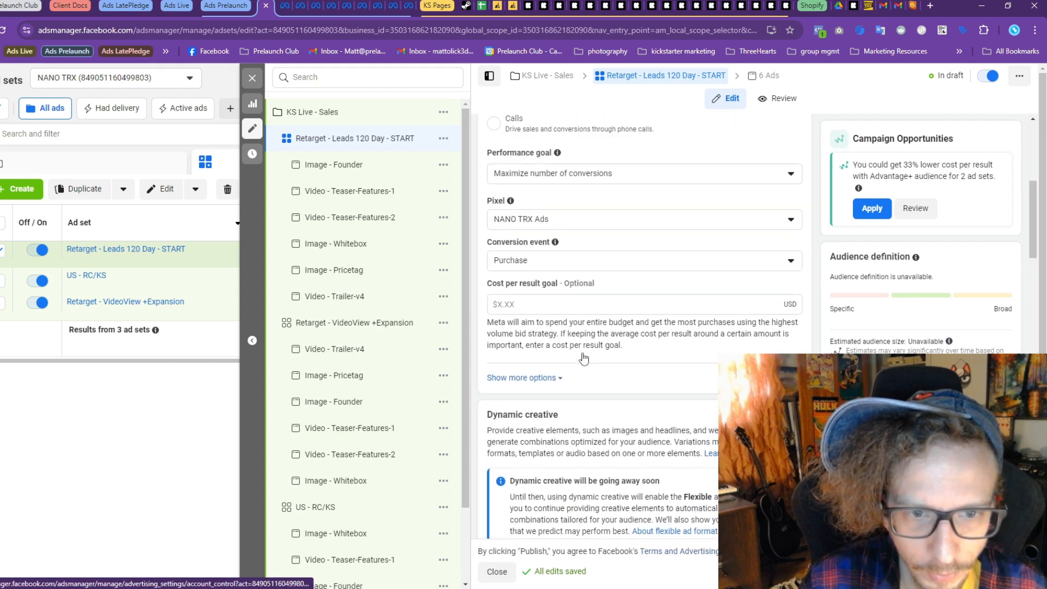
{"action": "scroll", "coordinate": [582, 360], "scroll_direction": "down", "scroll_amount": 9}
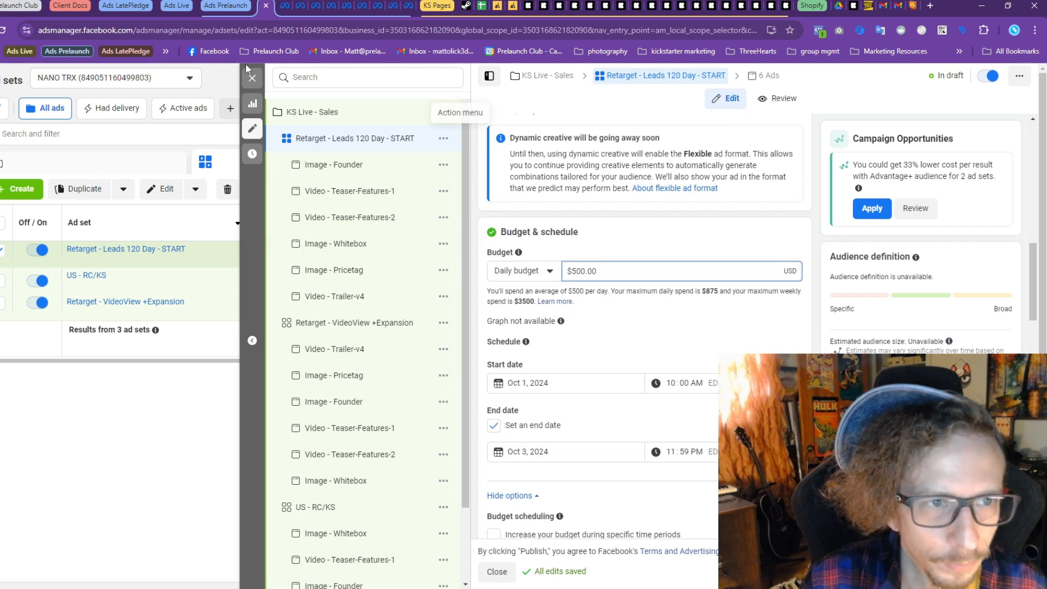
Close the ad set editor and duplicate Retarget - Leads 120 Day - START within its original campaign
{"action": "left_click", "coordinate": [252, 77]}
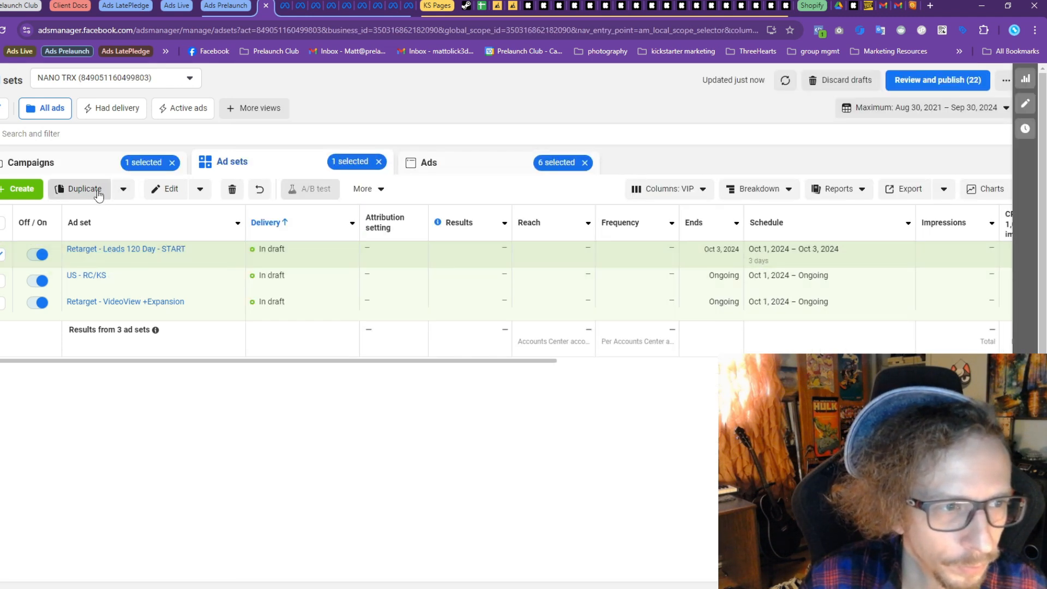
{"action": "left_click", "coordinate": [99, 195]}
{"action": "left_click", "coordinate": [644, 469]}
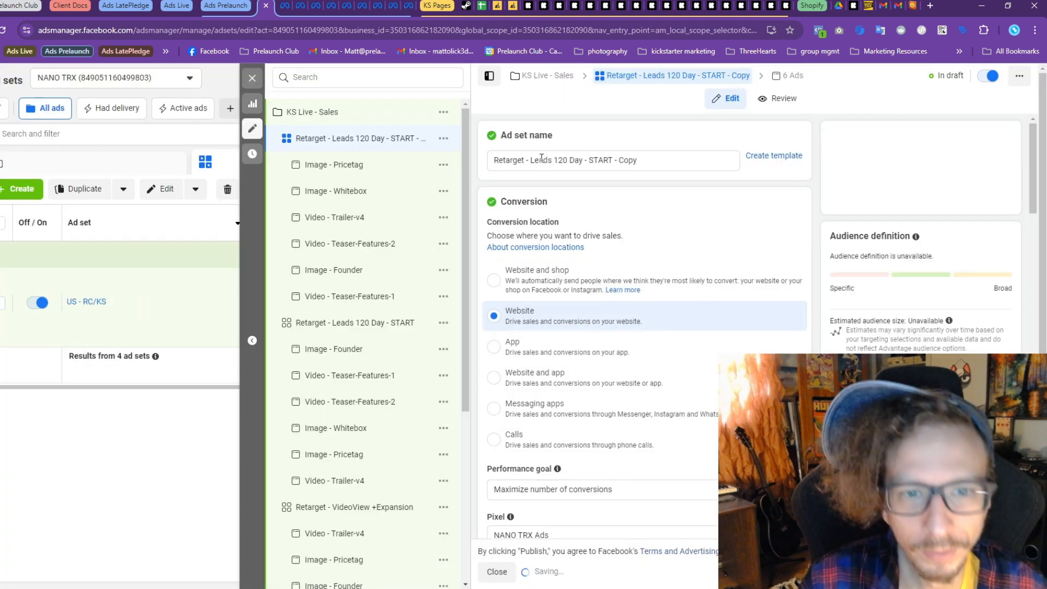
Rename the duplicated leads ad set as Retarget - PageView 120 Day - START
{"action": "double_click", "coordinate": [551, 159]}
{"action": "type", "text": "PageView"}
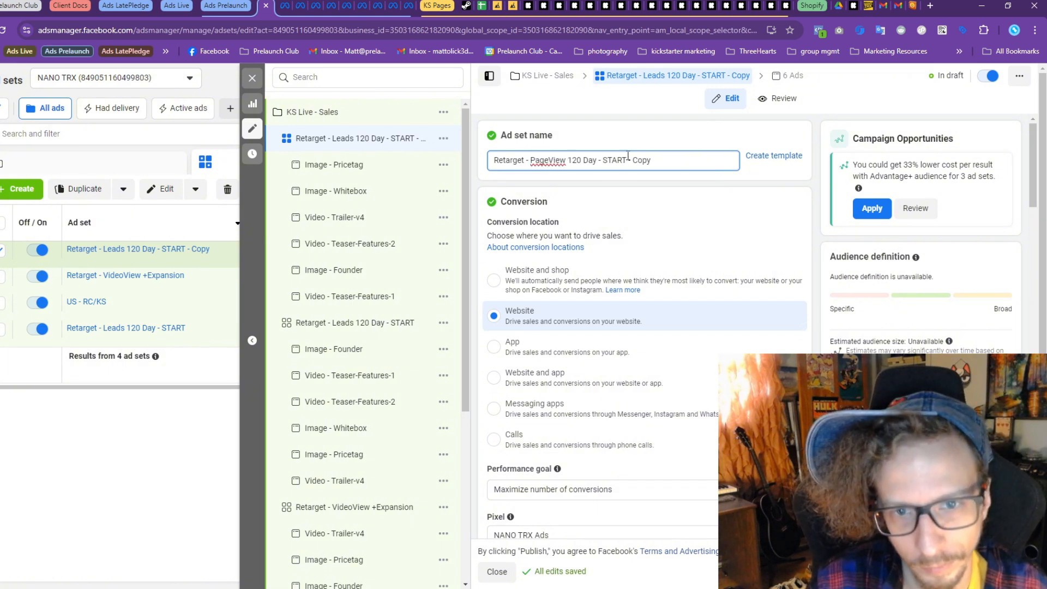
{"action": "left_click_drag", "start_coordinate": [628, 158], "coordinate": [653, 160]}
{"action": "key", "text": "BackSpace"}
Replace the Leads - 120 Day custom audience with the PageView - 120 Day audience
{"action": "scroll", "coordinate": [666, 188], "scroll_direction": "down", "scroll_amount": 6}
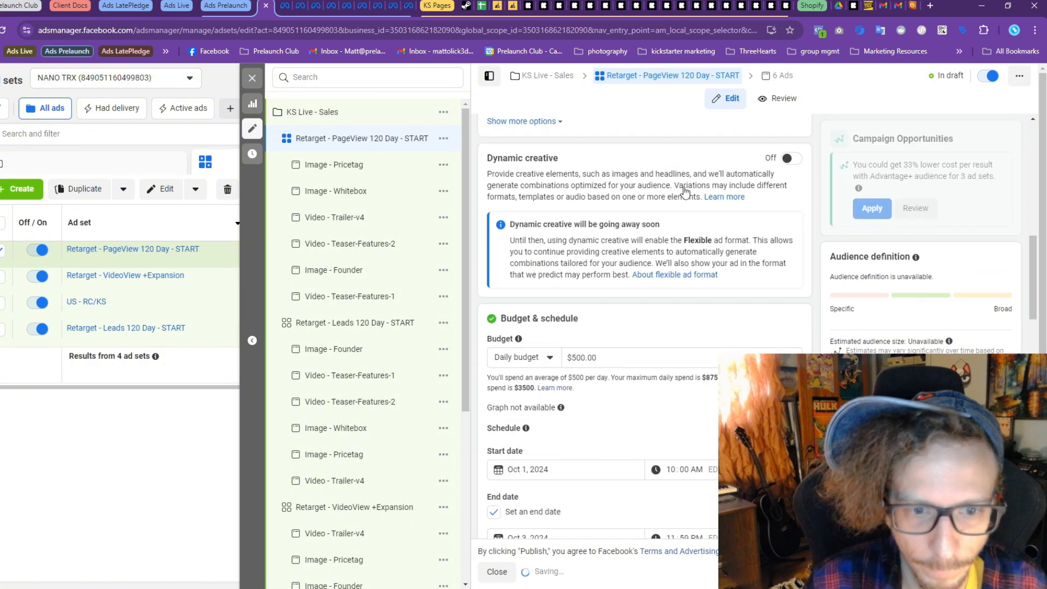
{"action": "scroll", "coordinate": [676, 218], "scroll_direction": "down", "scroll_amount": 12}
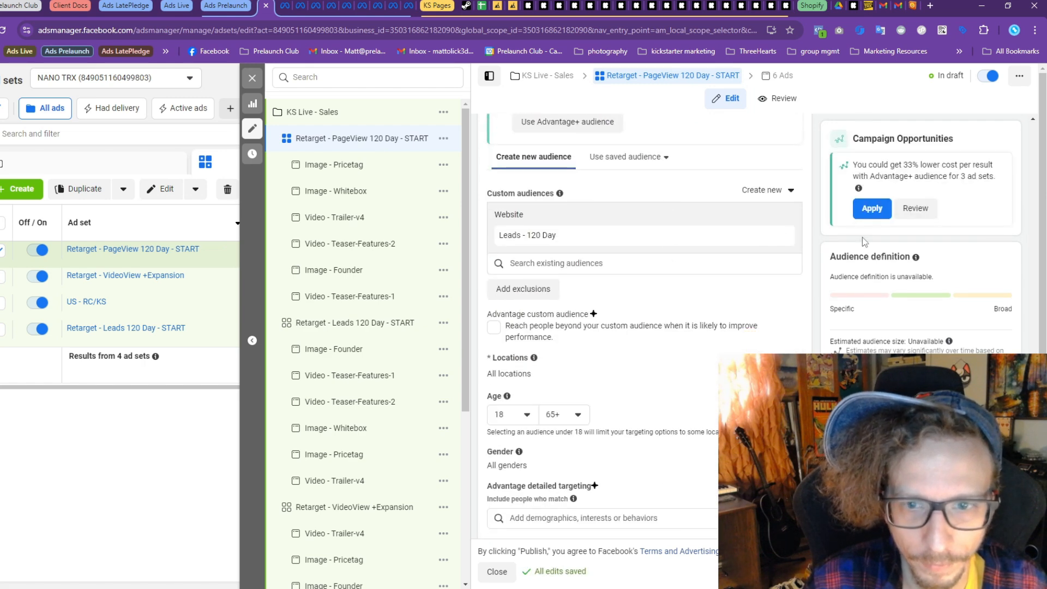
{"action": "left_click", "coordinate": [780, 236]}
{"action": "left_click", "coordinate": [550, 218]}
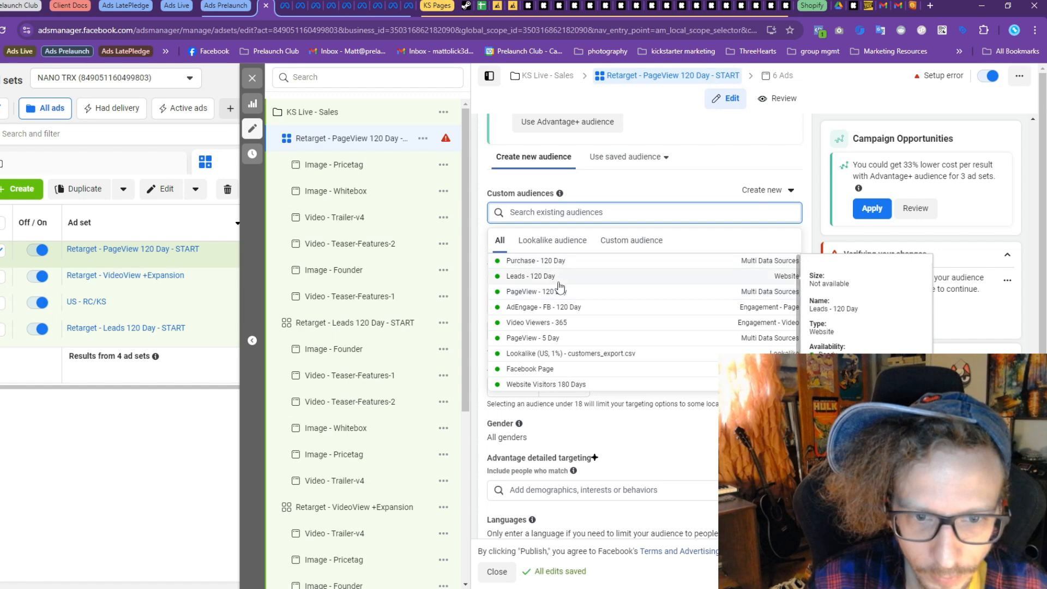
{"action": "left_click", "coordinate": [560, 292]}
{"action": "left_click", "coordinate": [623, 265]}
{"action": "left_click", "coordinate": [680, 208]}
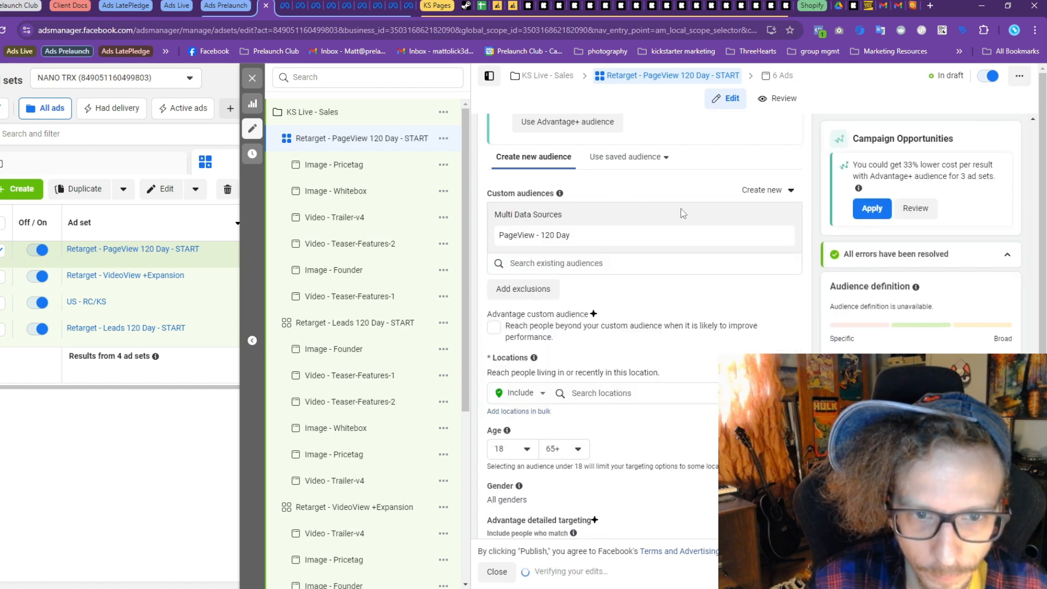
Check the ad set's settings, close its editor and duplicate Retarget - PageView 120 Day - START once within the original campaign
{"action": "scroll", "coordinate": [665, 219], "scroll_direction": "down", "scroll_amount": 5}
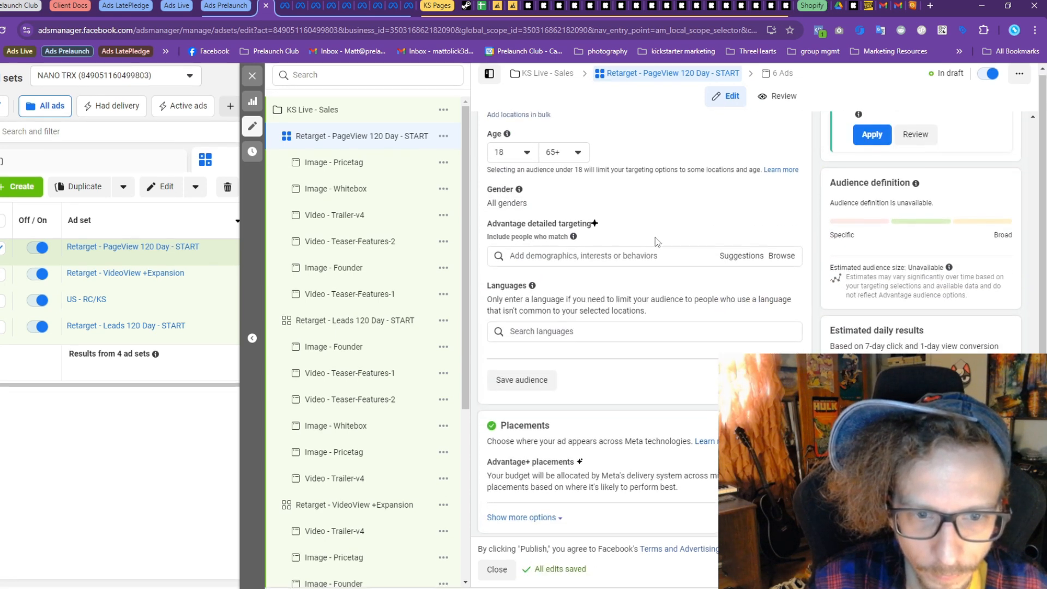
{"action": "scroll", "coordinate": [649, 327], "scroll_direction": "up", "scroll_amount": 6}
{"action": "scroll", "coordinate": [627, 349], "scroll_direction": "up", "scroll_amount": 10}
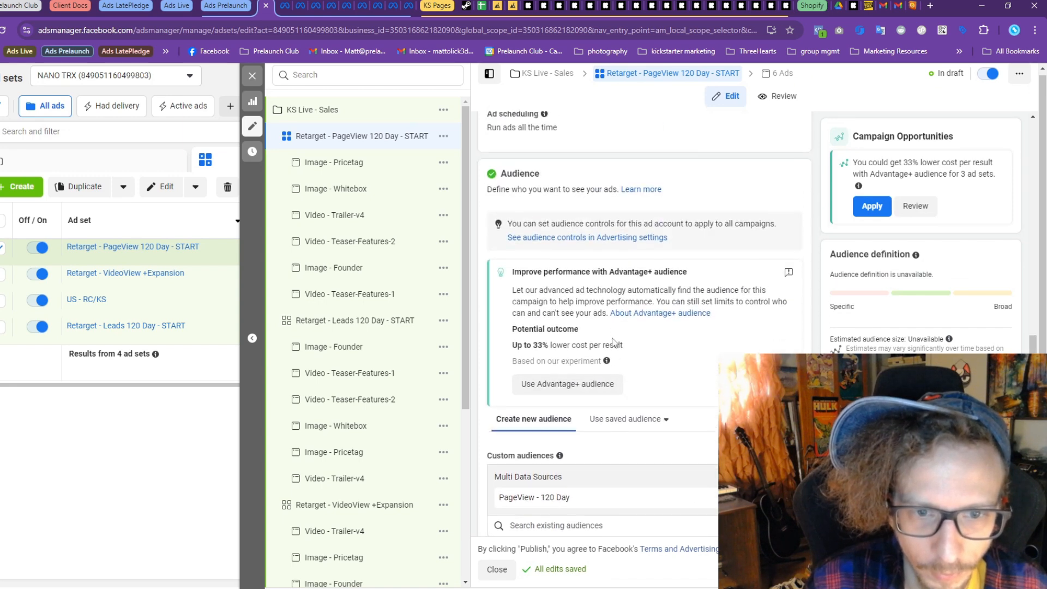
{"action": "scroll", "coordinate": [599, 349], "scroll_direction": "up", "scroll_amount": 10}
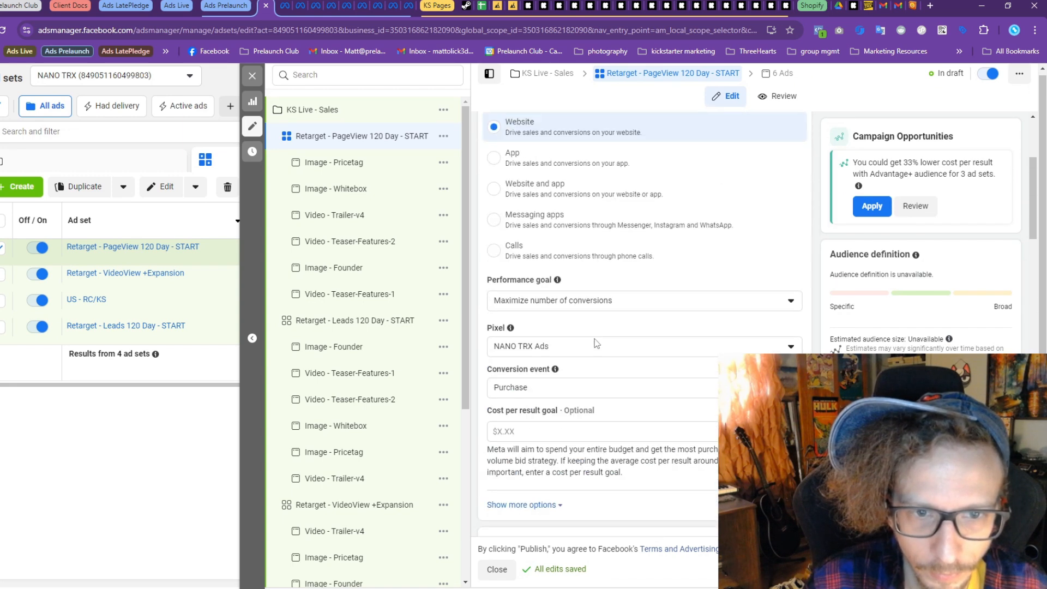
{"action": "left_click", "coordinate": [252, 82]}
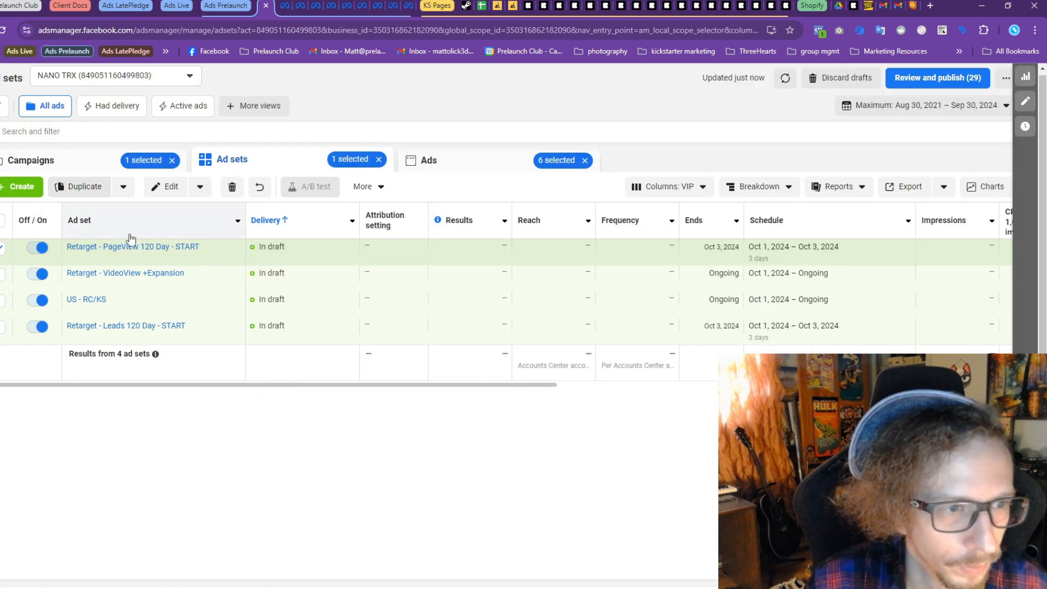
{"action": "left_click", "coordinate": [104, 195]}
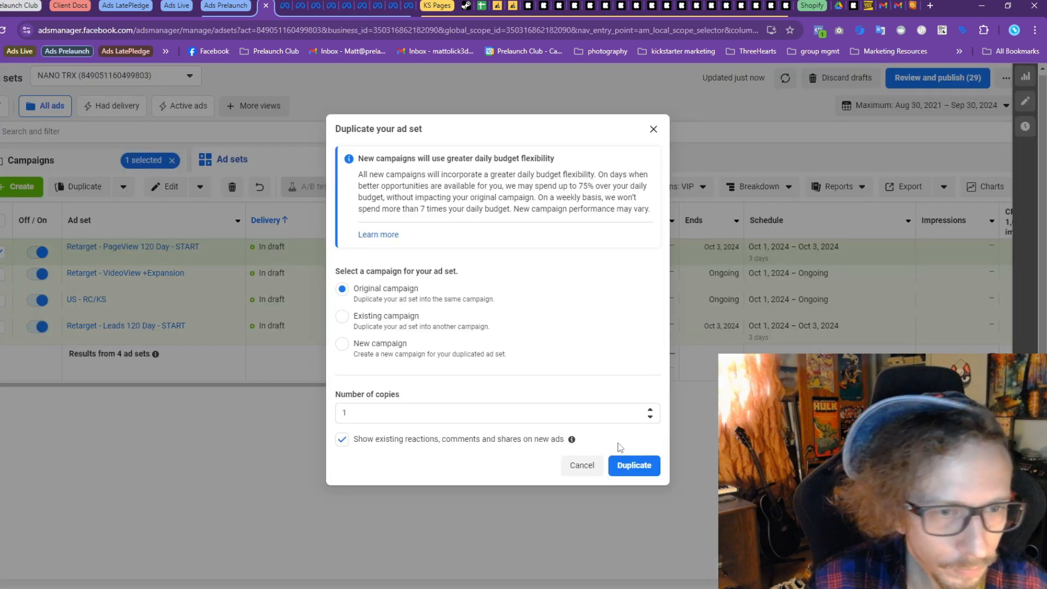
{"action": "left_click", "coordinate": [624, 465]}
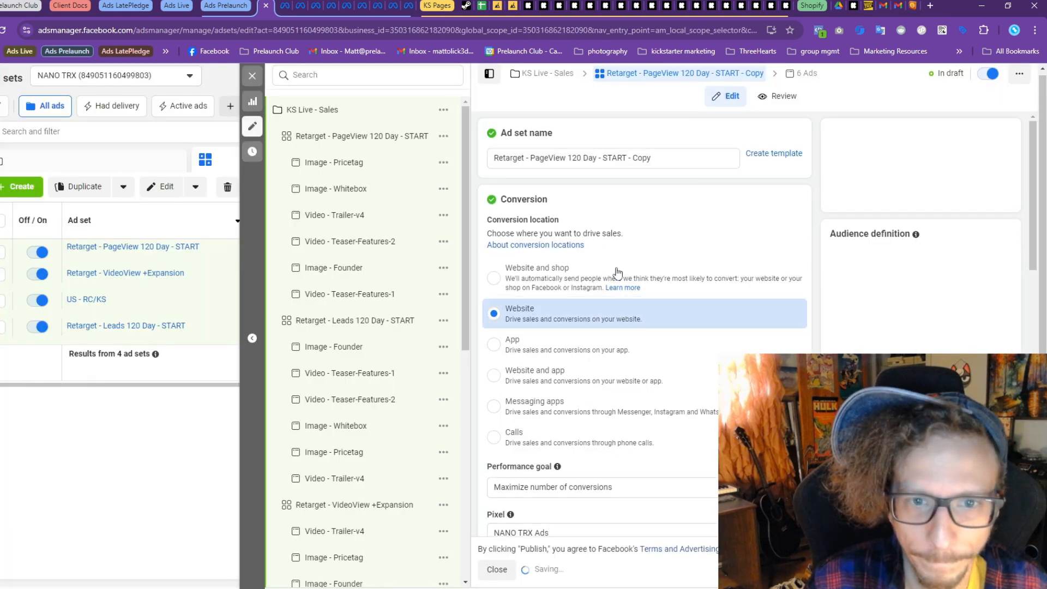
Rename the copied page-view ad set as Retarget - VIPs 120 Day - START
{"action": "double_click", "coordinate": [555, 159]}
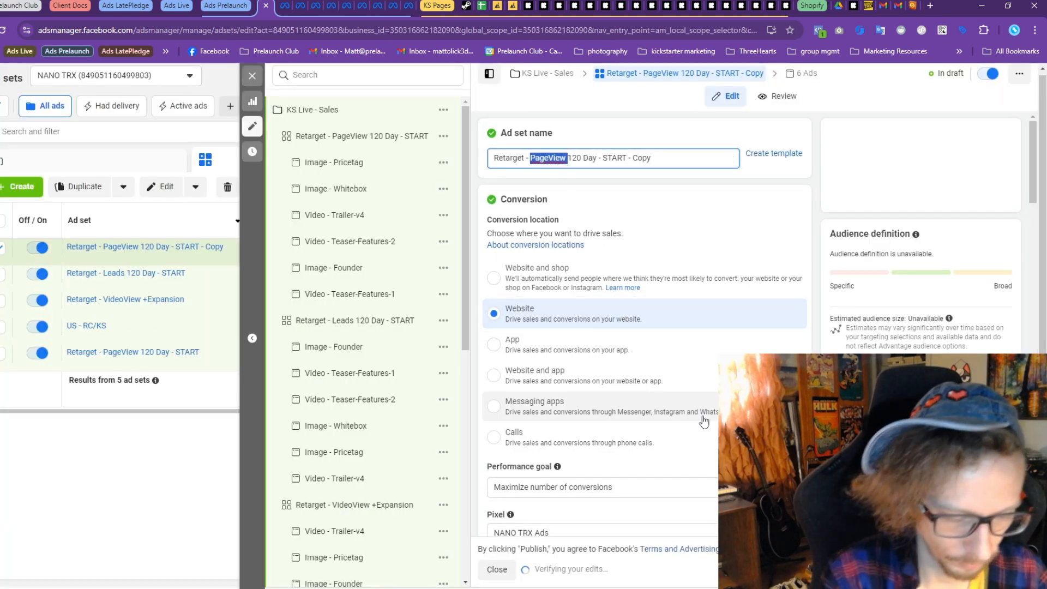
{"action": "type", "text": "VIPs"}
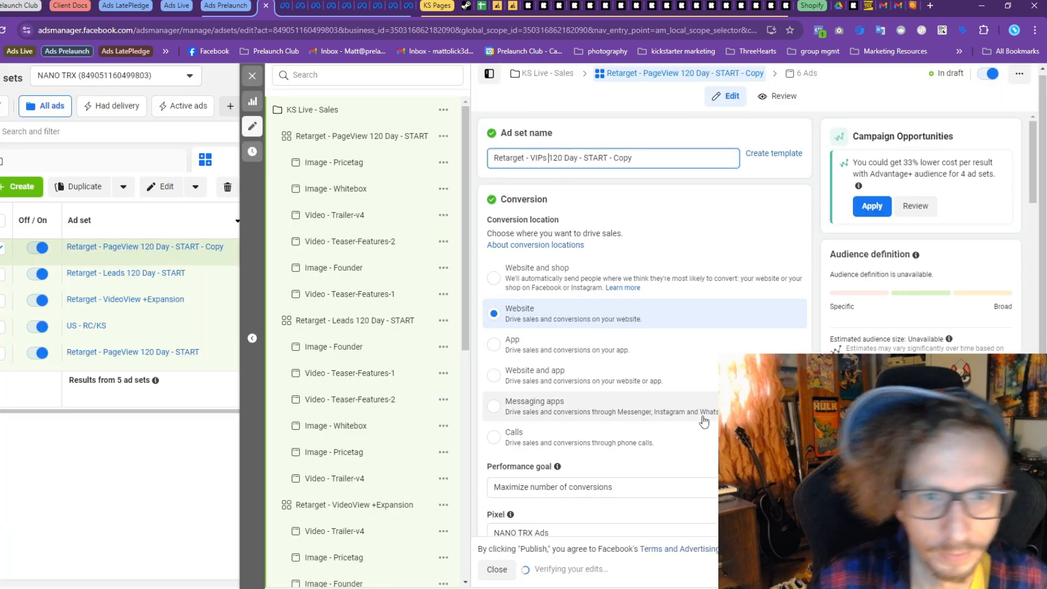
{"action": "double_click", "coordinate": [621, 159]}
Replace the VIPs ad set's PageView - 120 Day custom audience with Purchase - 120 Day
{"action": "scroll", "coordinate": [654, 214], "scroll_direction": "down", "scroll_amount": 20}
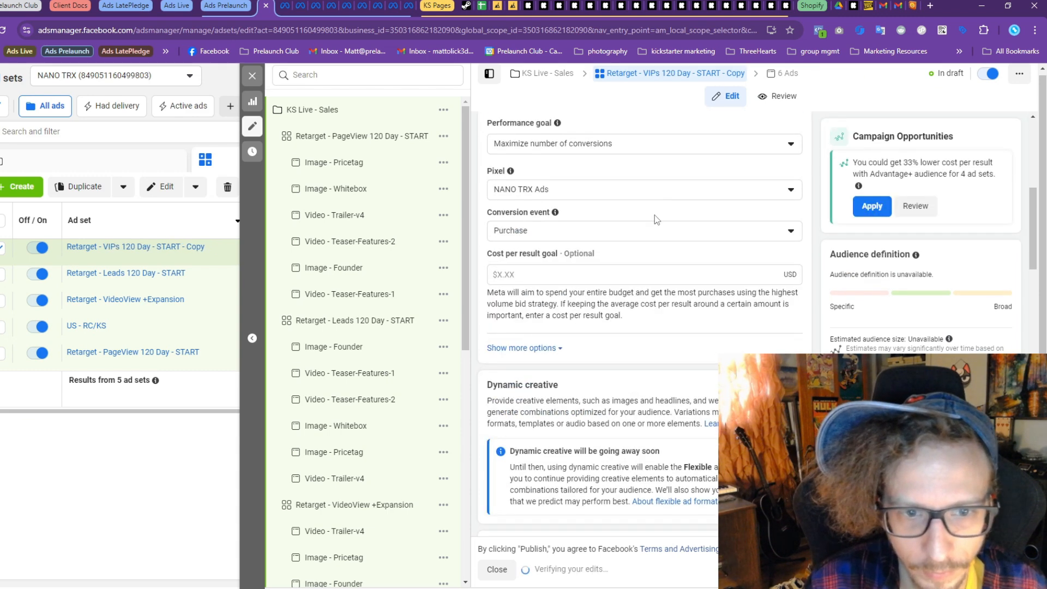
{"action": "scroll", "coordinate": [607, 293], "scroll_direction": "down", "scroll_amount": 5}
{"action": "scroll", "coordinate": [607, 293], "scroll_direction": "up", "scroll_amount": 3}
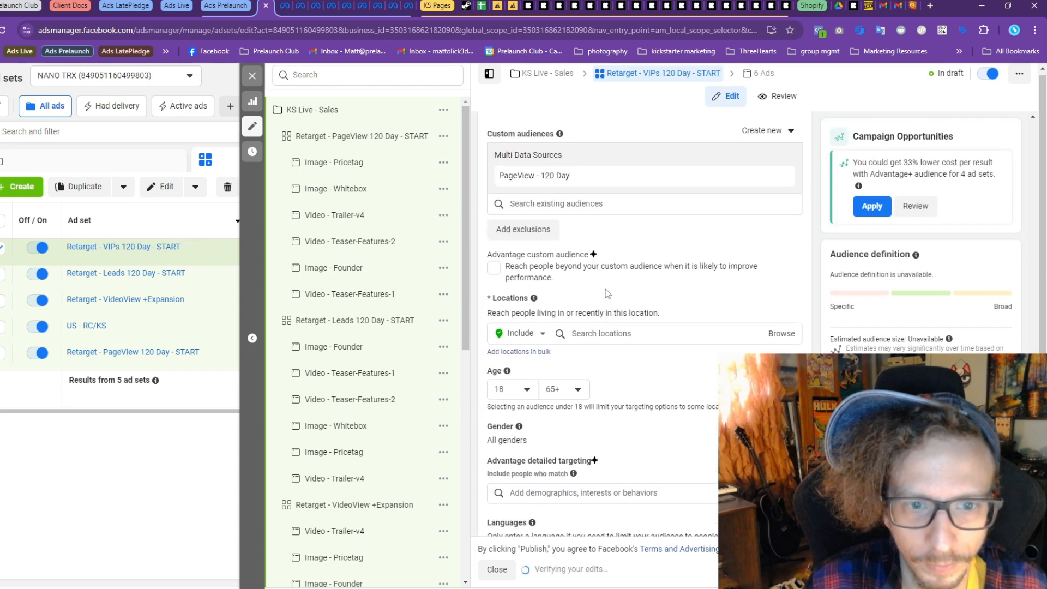
{"action": "left_click", "coordinate": [779, 235]}
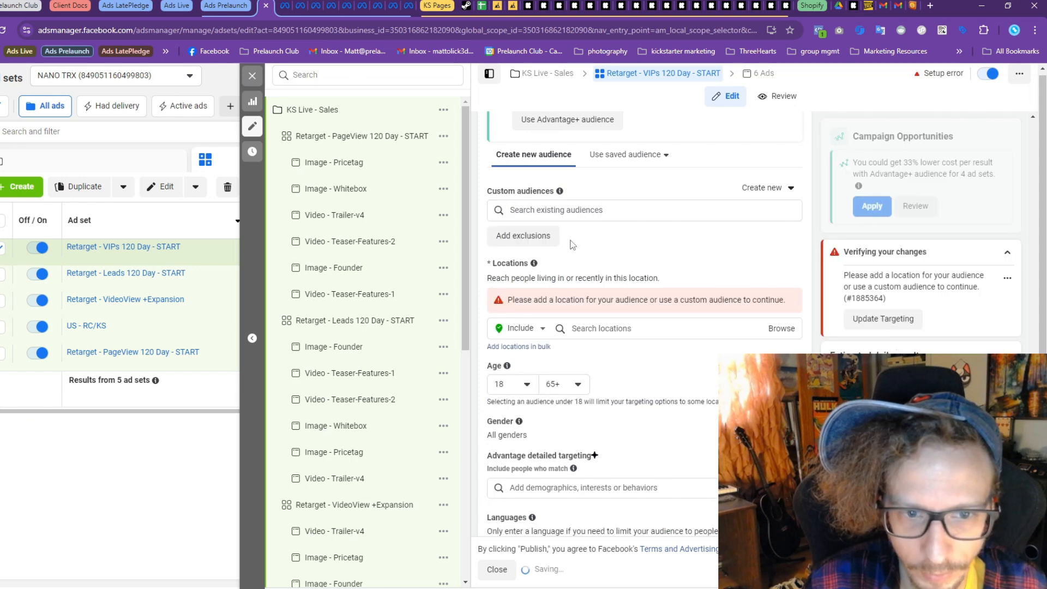
{"action": "left_click", "coordinate": [537, 210]}
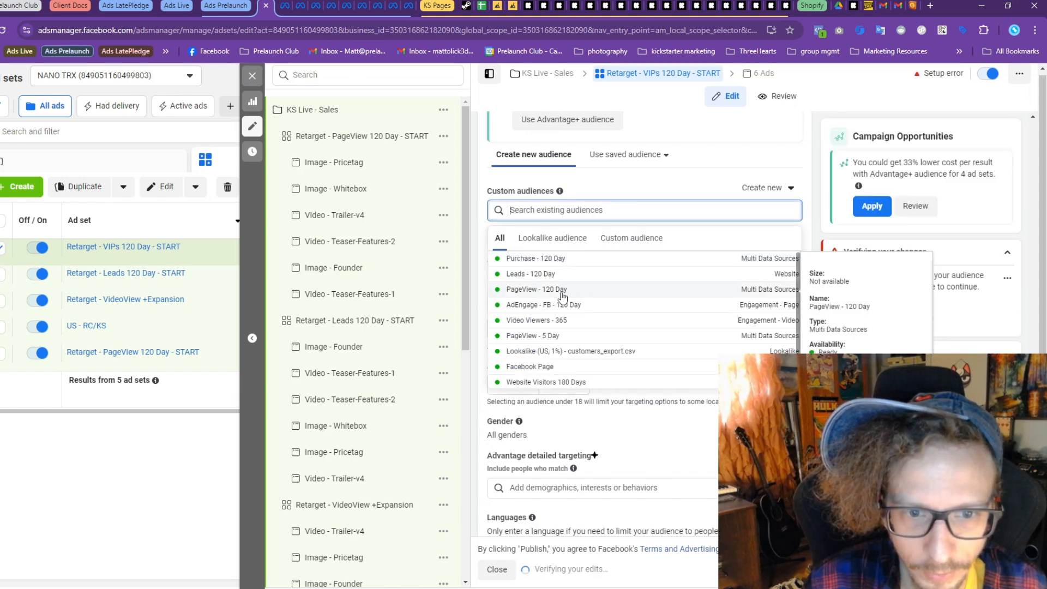
{"action": "left_click", "coordinate": [547, 258]}
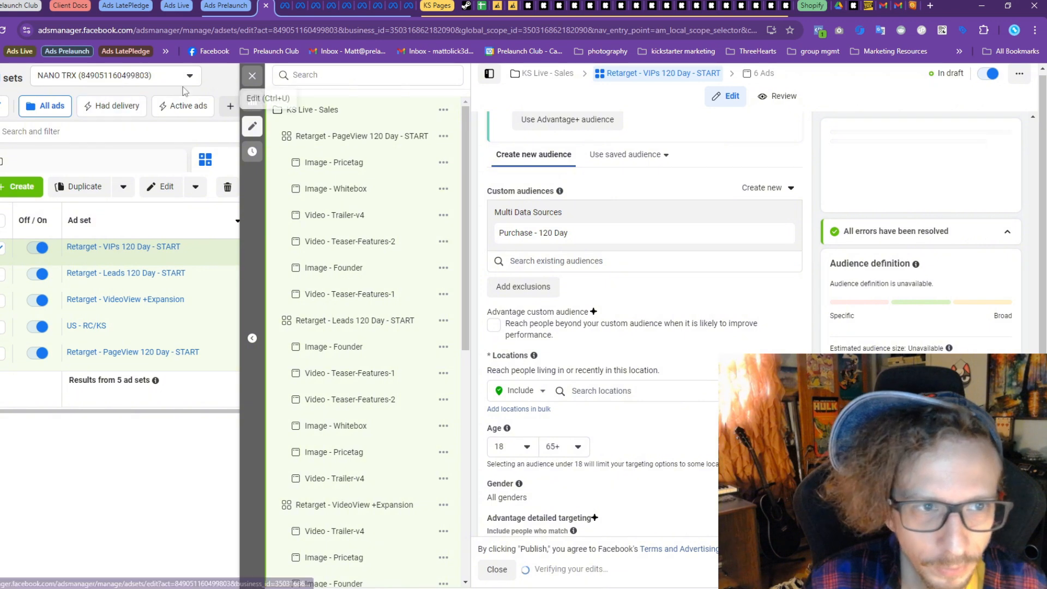
Close the editor and duplicate Retarget - VIPs 120 Day - START within its original campaign
{"action": "left_click", "coordinate": [253, 77]}
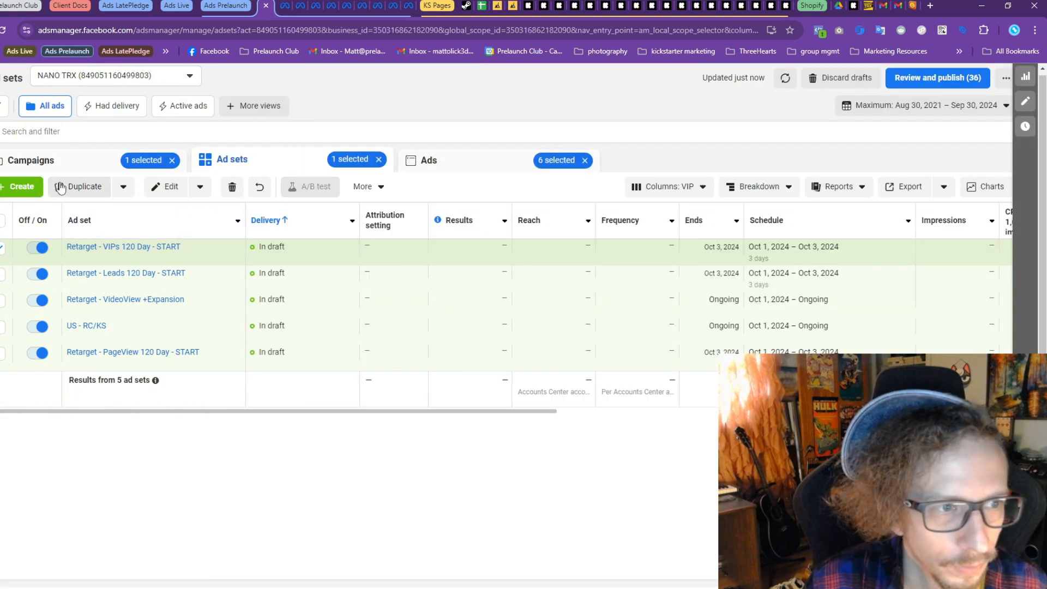
{"action": "key", "text": "ctrl+d"}
{"action": "left_click", "coordinate": [630, 467]}
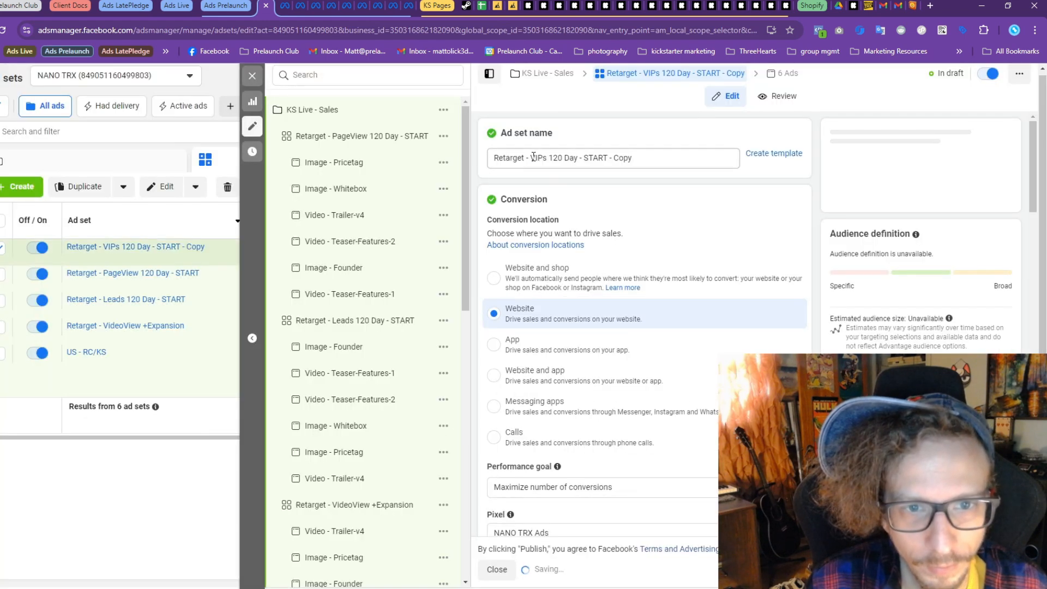
Rename the copied VIPs ad set as Retarget - AdEngage 120 Day - START
{"action": "double_click", "coordinate": [535, 159]}
{"action": "key", "text": "BackSpace"}
{"action": "type", "text": "Ad"}
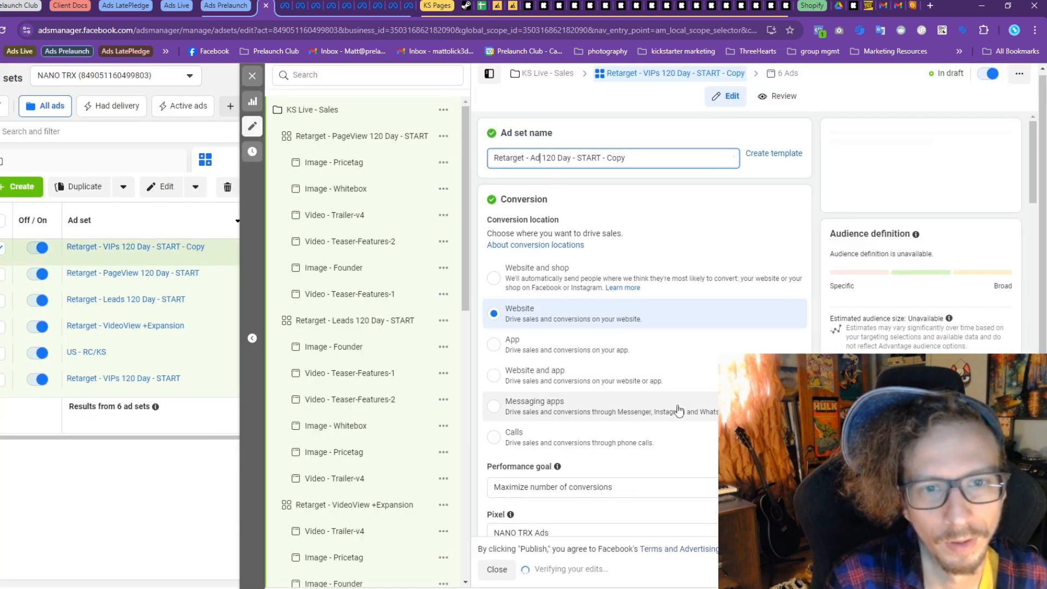
{"action": "type", "text": "Engage"}
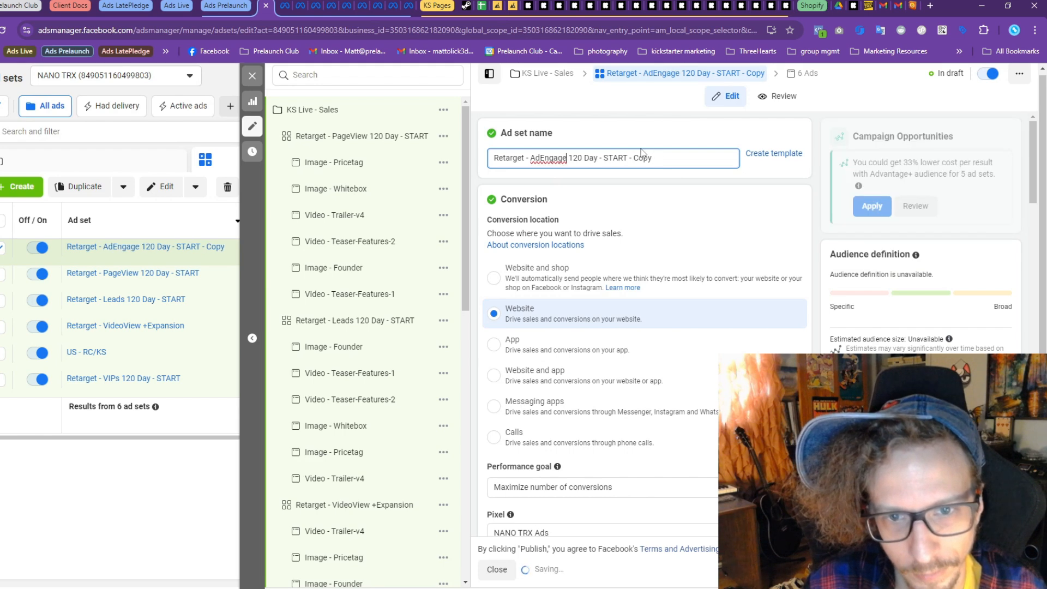
{"action": "left_click_drag", "start_coordinate": [653, 158], "coordinate": [627, 158]}
{"action": "key", "text": "BackSpace"}
Replace the Purchase - 120 Day custom audience with the AdEngage - FB - 120 Day page engagement audience
{"action": "scroll", "coordinate": [676, 196], "scroll_direction": "down", "scroll_amount": 15}
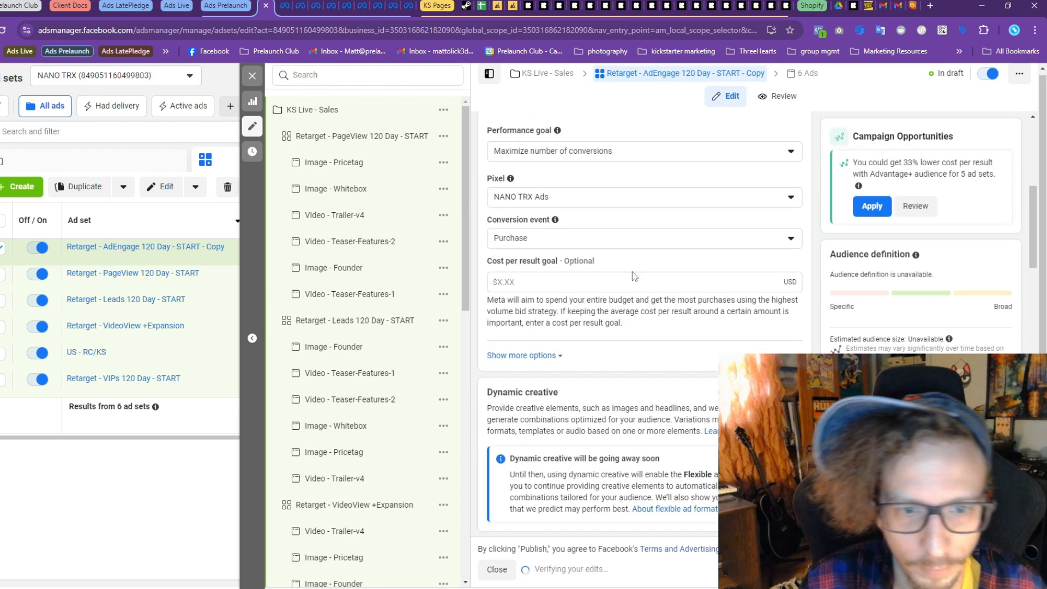
{"action": "scroll", "coordinate": [639, 310], "scroll_direction": "down", "scroll_amount": 4}
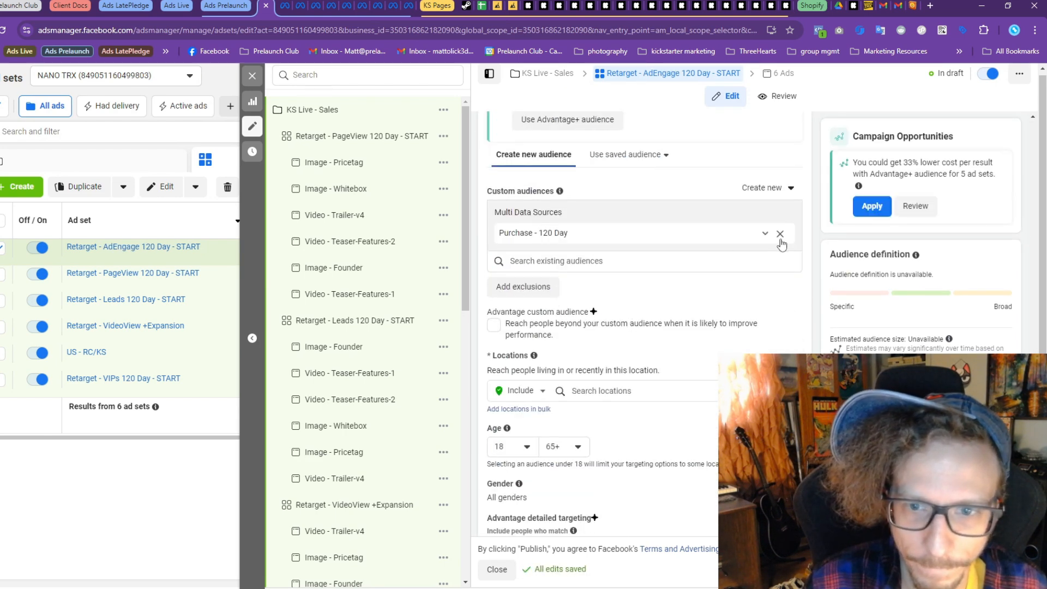
{"action": "left_click", "coordinate": [572, 210]}
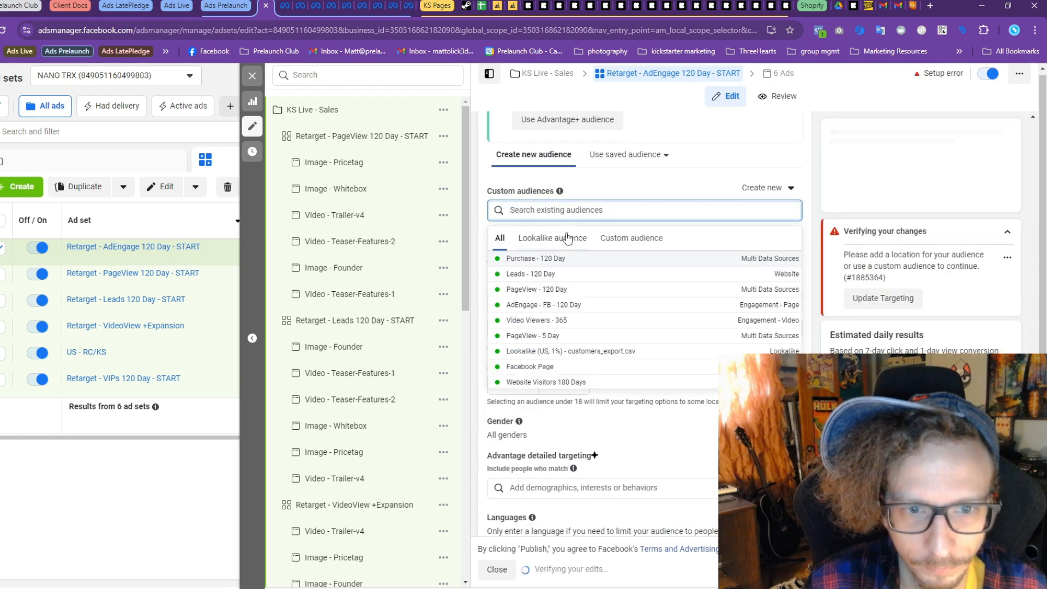
{"action": "left_click", "coordinate": [561, 303]}
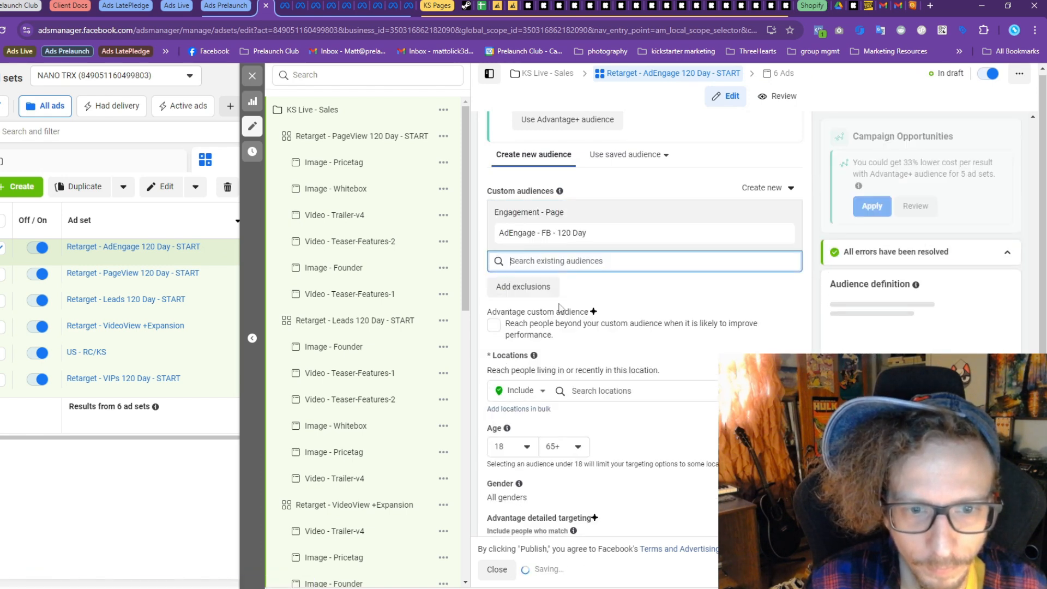
{"action": "left_click", "coordinate": [645, 200]}
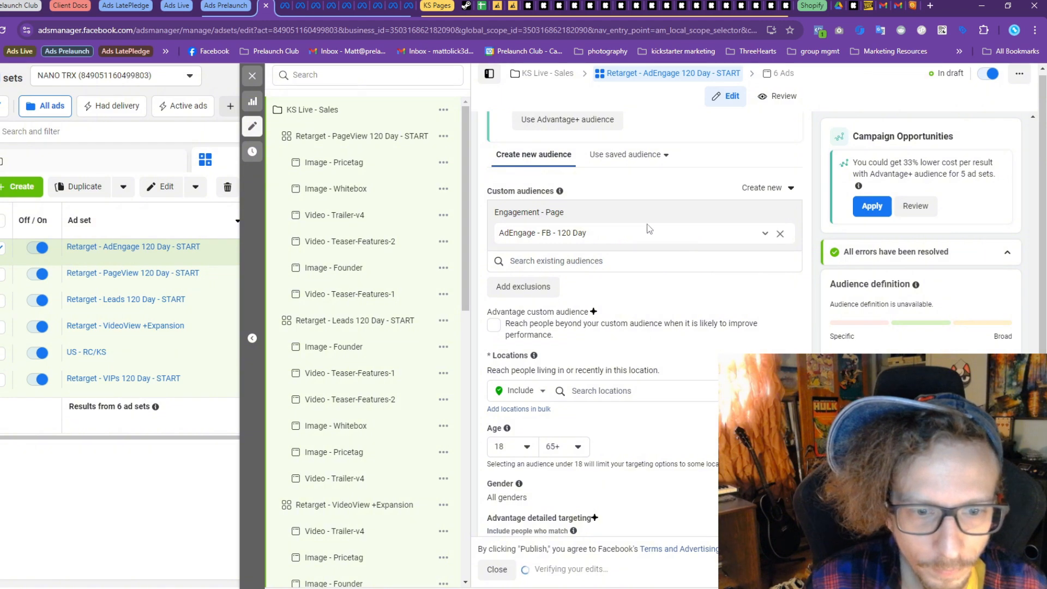
Look through the AdEngage ad set's conversion settings and the list of existing custom audiences available to add
{"action": "scroll", "coordinate": [649, 227], "scroll_direction": "up", "scroll_amount": 15}
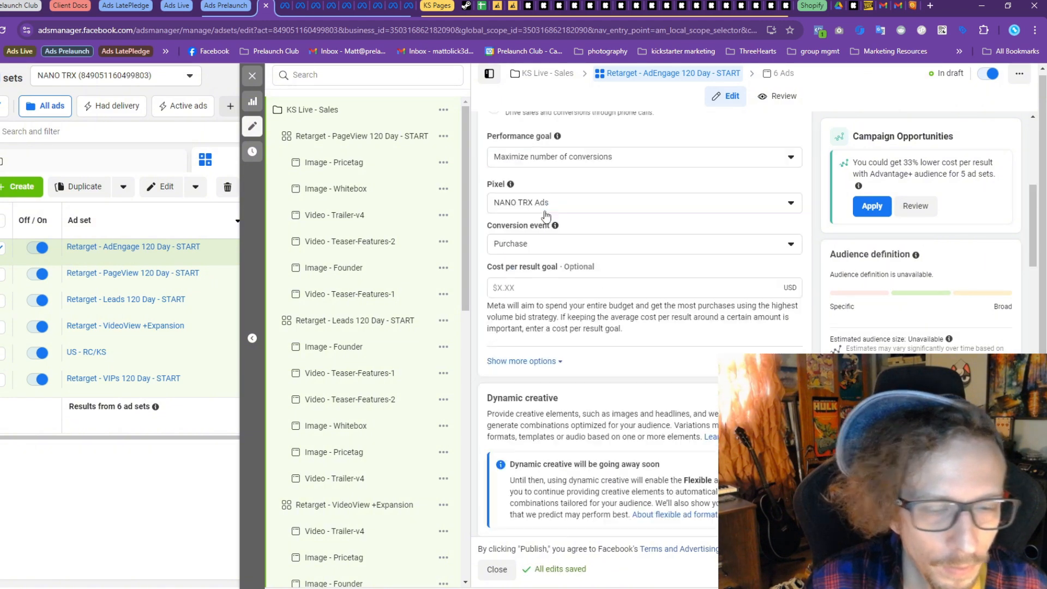
{"action": "scroll", "coordinate": [545, 215], "scroll_direction": "down", "scroll_amount": 12}
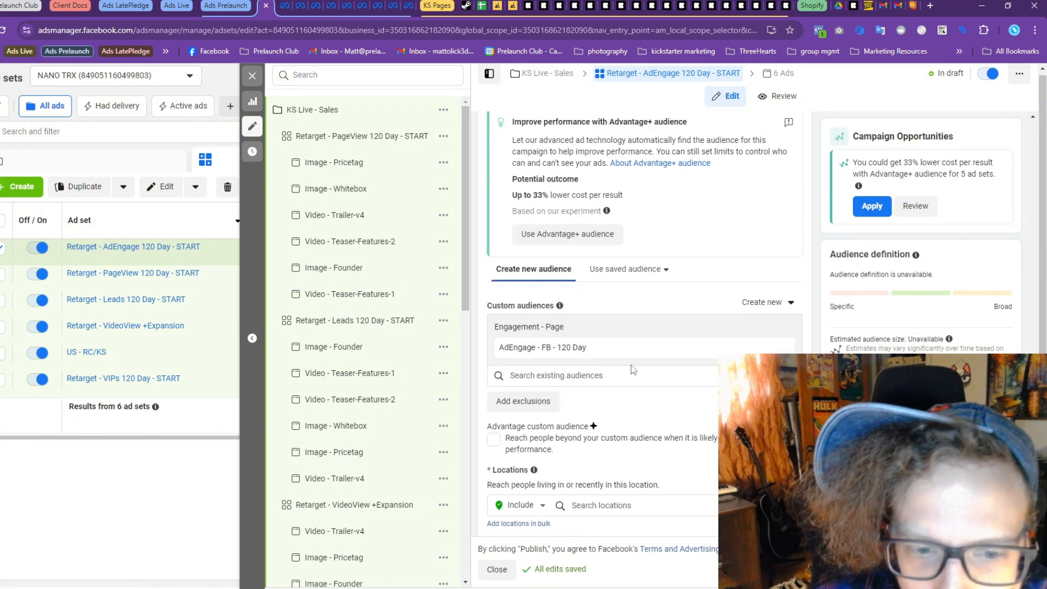
{"action": "scroll", "coordinate": [630, 365], "scroll_direction": "down", "scroll_amount": 2}
{"action": "left_click", "coordinate": [600, 261]}
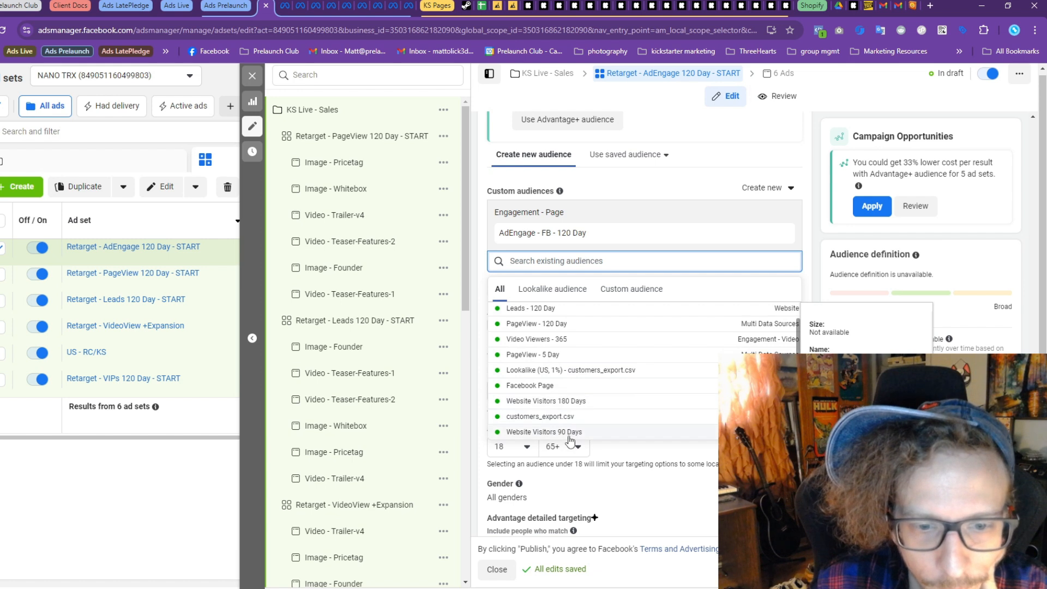
{"action": "scroll", "coordinate": [589, 373], "scroll_direction": "up", "scroll_amount": 1}
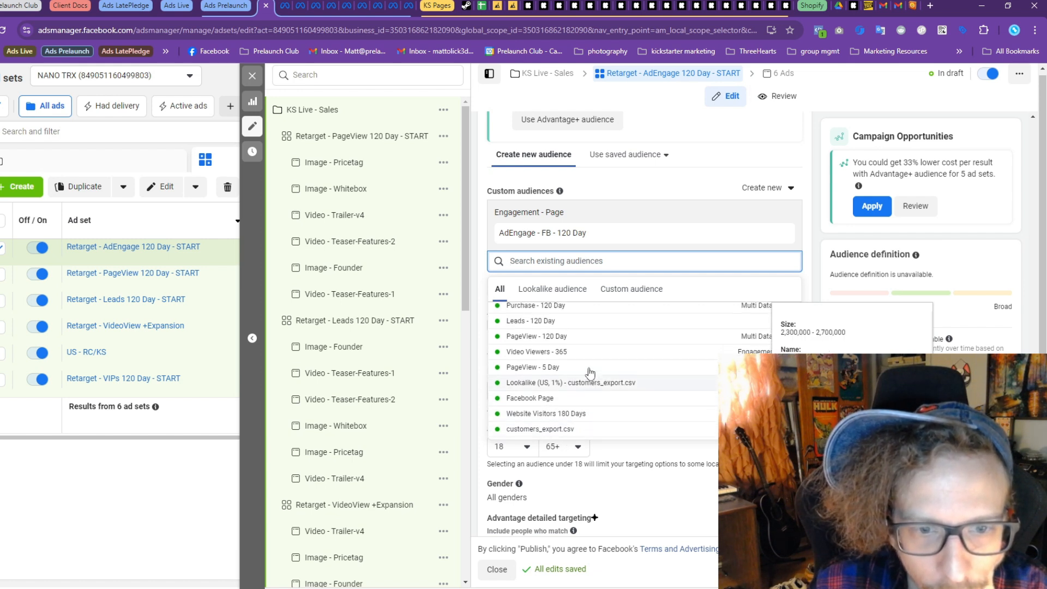
{"action": "left_click", "coordinate": [605, 202]}
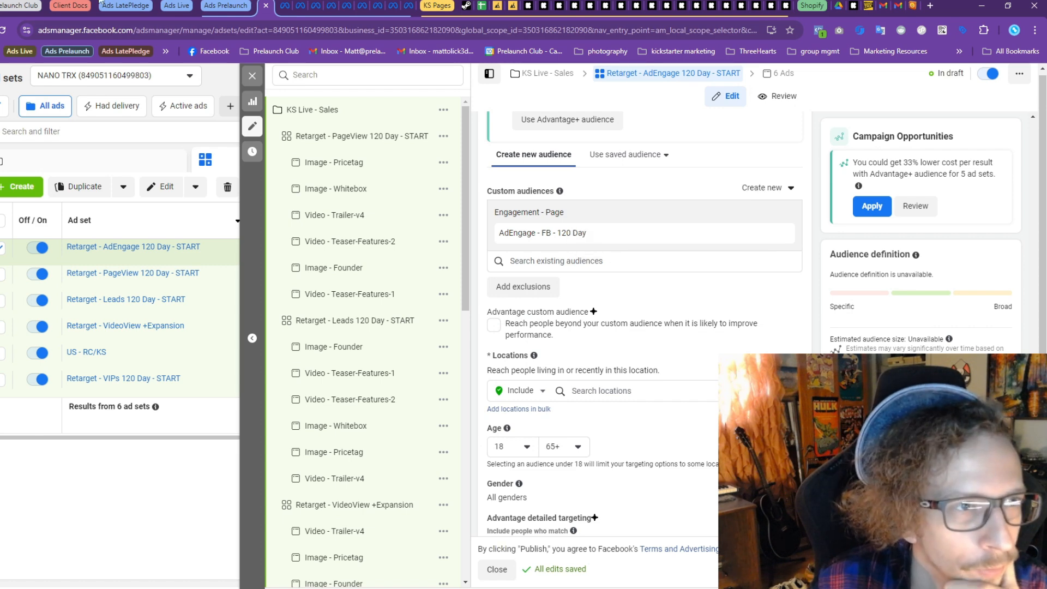
Switch to the Kickstarter Quickstart Guide in Google Docs and set the document to viewing mode
{"action": "left_click", "coordinate": [28, 6]}
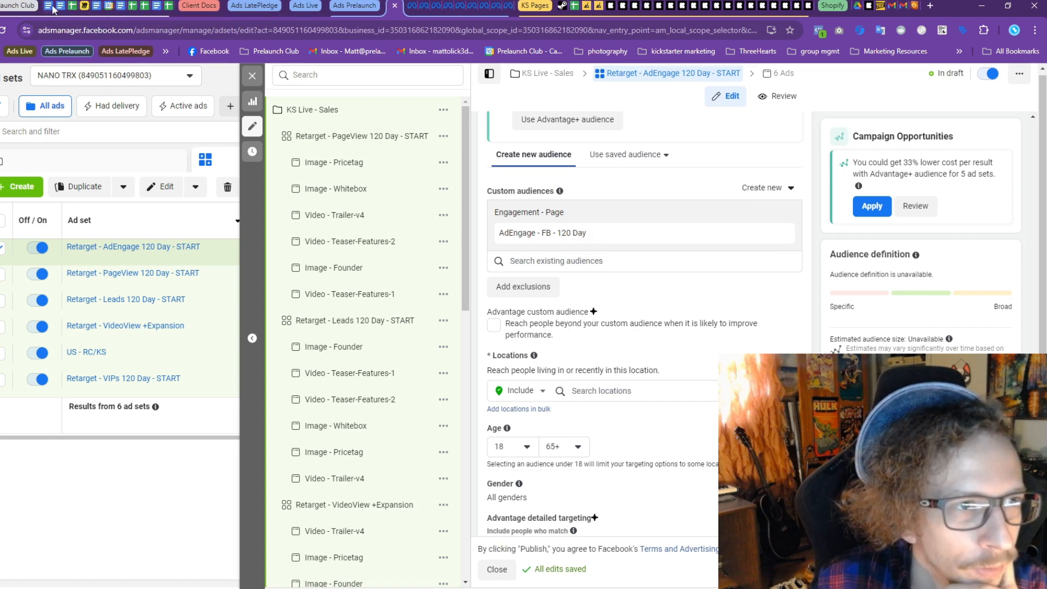
{"action": "left_click", "coordinate": [53, 9]}
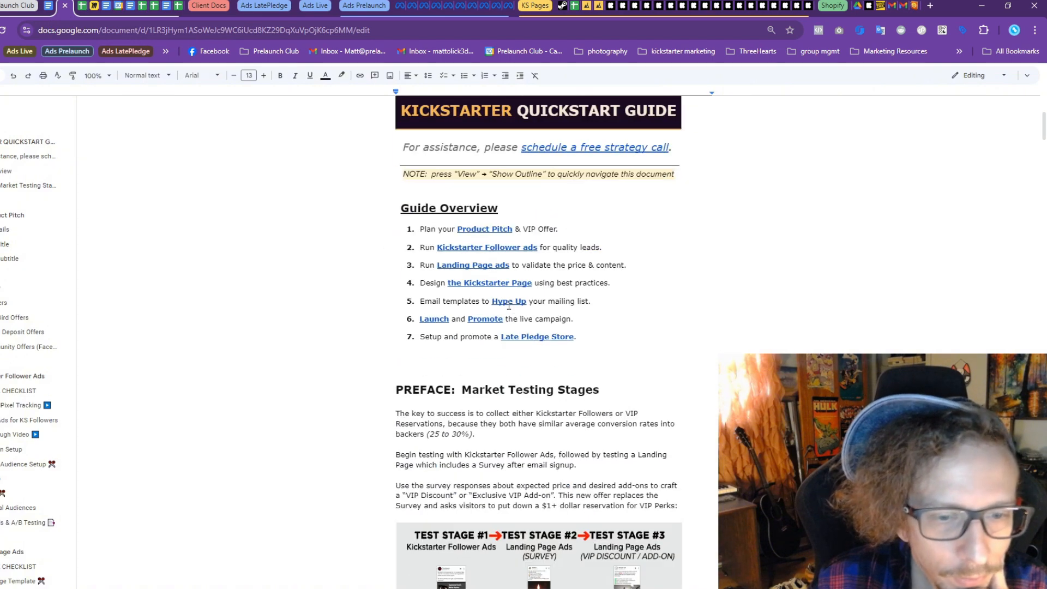
{"action": "scroll", "coordinate": [905, 210], "scroll_direction": "down", "scroll_amount": 3}
{"action": "left_click", "coordinate": [955, 78]}
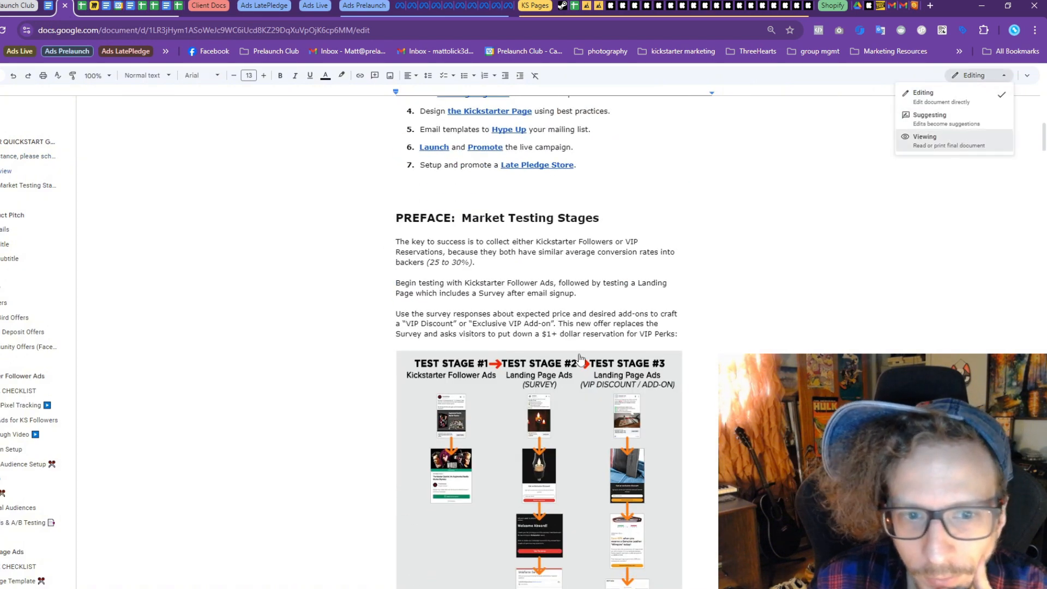
Find the Retarget Leads section under Retargeting Ads for Kickstarter and examine its recommended custom audiences and example lifetime budgets
{"action": "scroll", "coordinate": [569, 365], "scroll_direction": "down", "scroll_amount": 20}
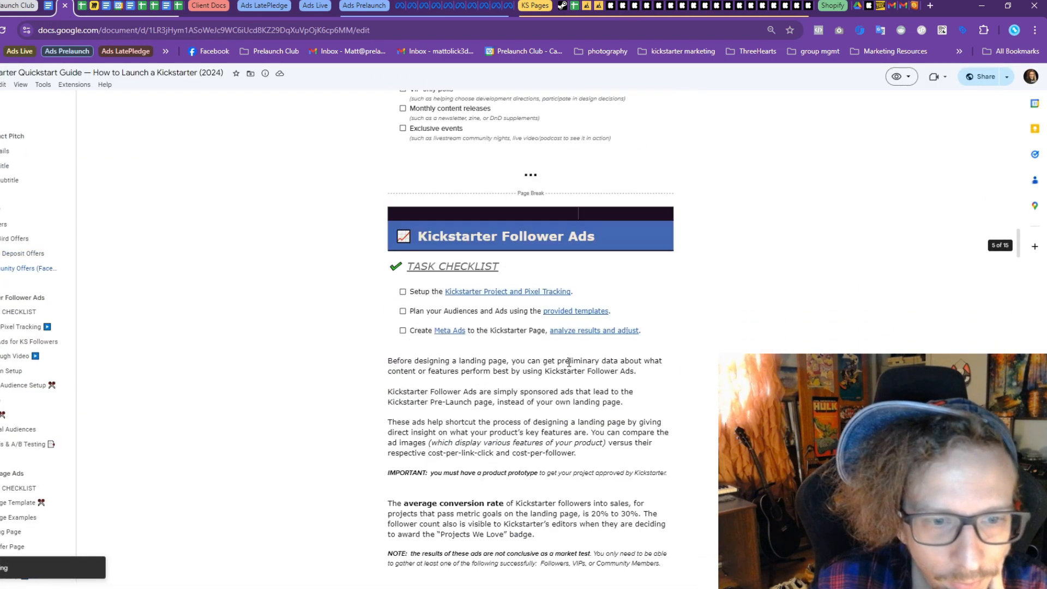
{"action": "scroll", "coordinate": [569, 362], "scroll_direction": "down", "scroll_amount": 20}
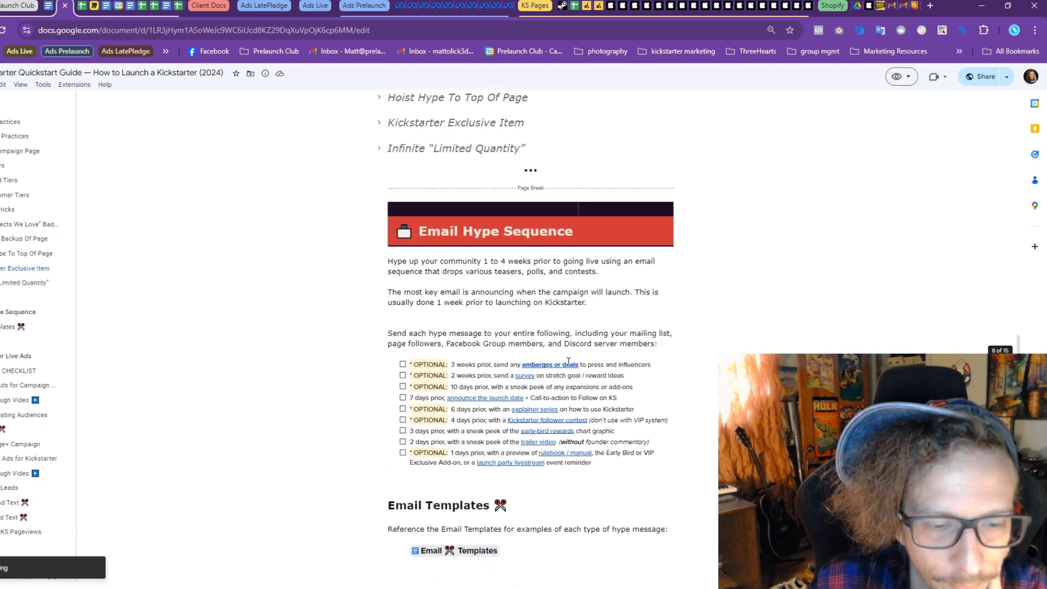
{"action": "scroll", "coordinate": [569, 362], "scroll_direction": "down", "scroll_amount": 2}
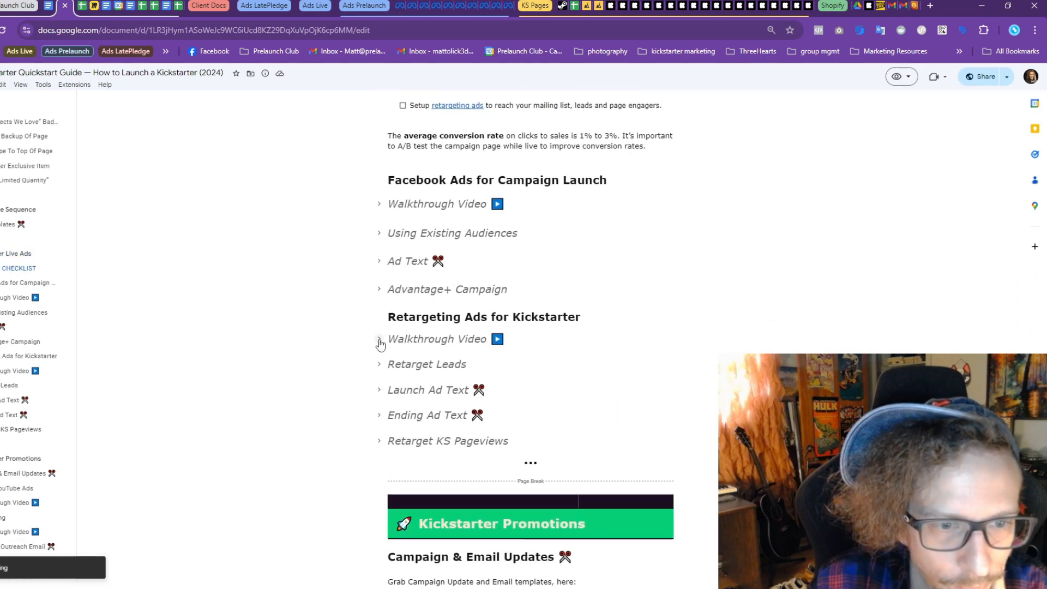
{"action": "left_click", "coordinate": [380, 365]}
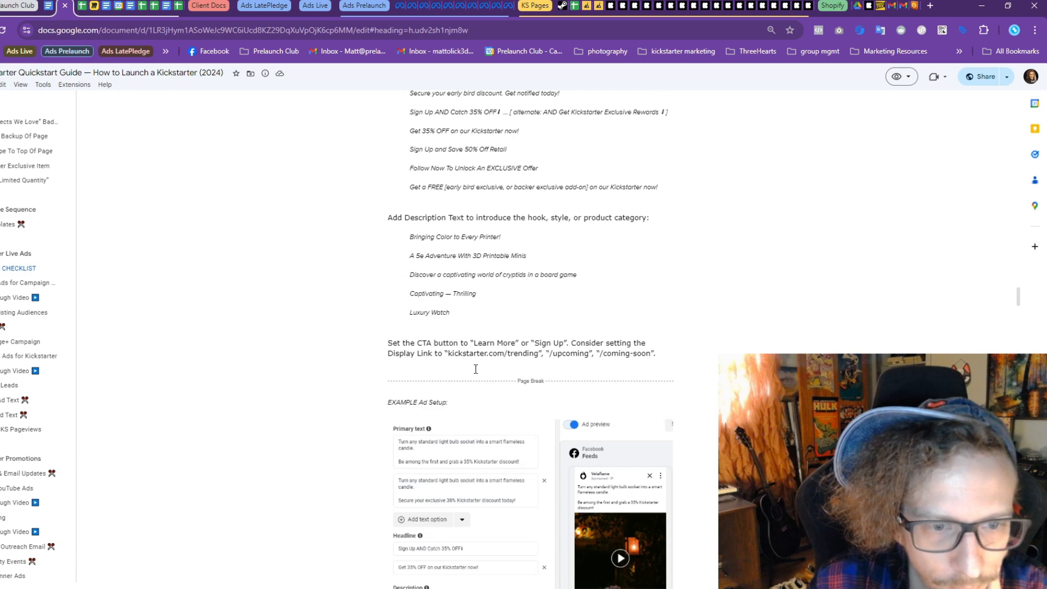
{"action": "scroll", "coordinate": [476, 369], "scroll_direction": "up", "scroll_amount": 14}
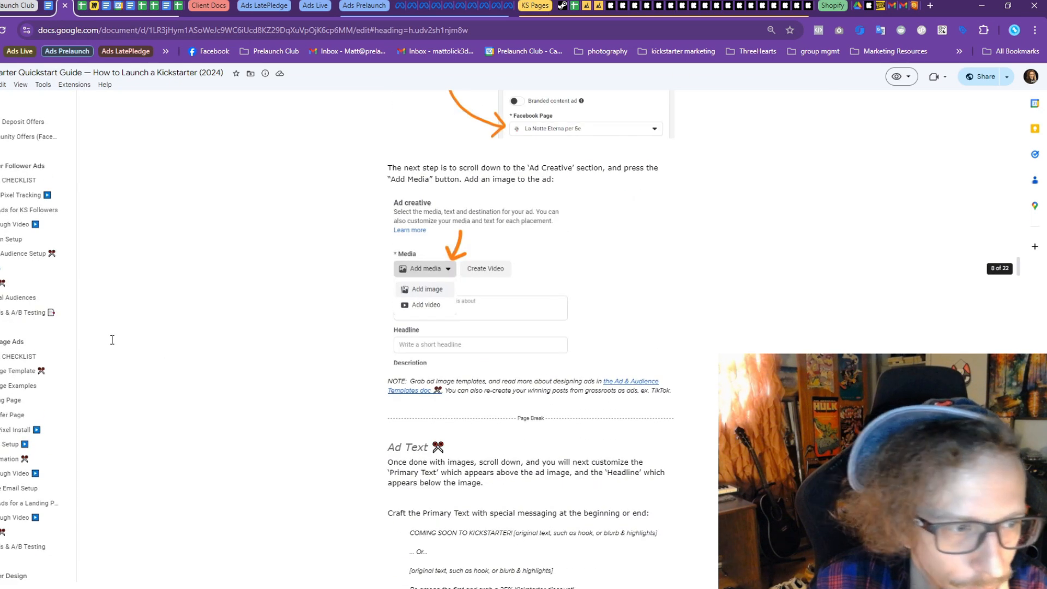
{"action": "scroll", "coordinate": [38, 338], "scroll_direction": "down", "scroll_amount": 10}
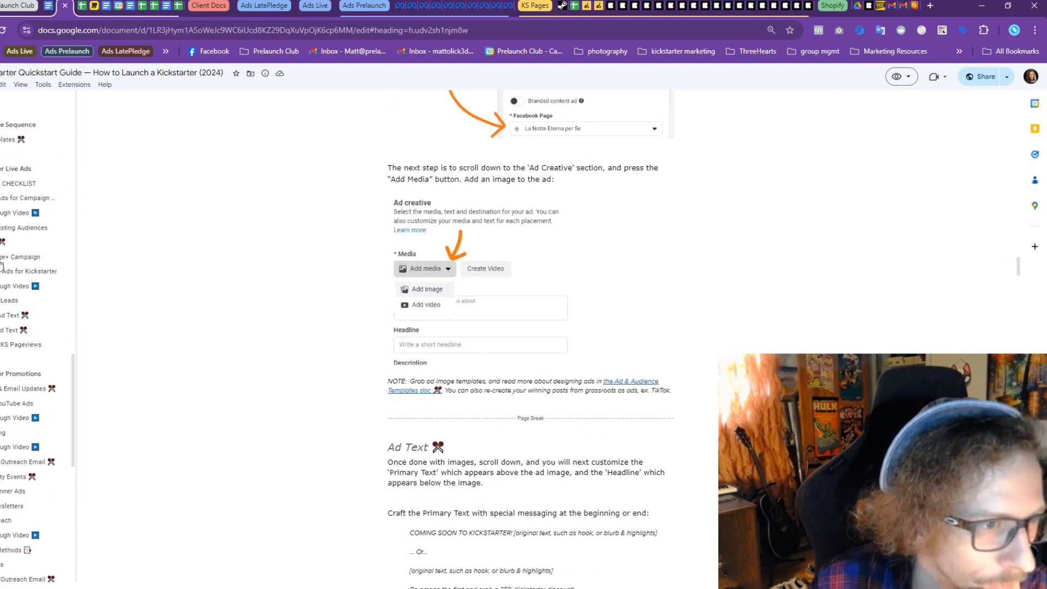
{"action": "left_click", "coordinate": [2, 317]}
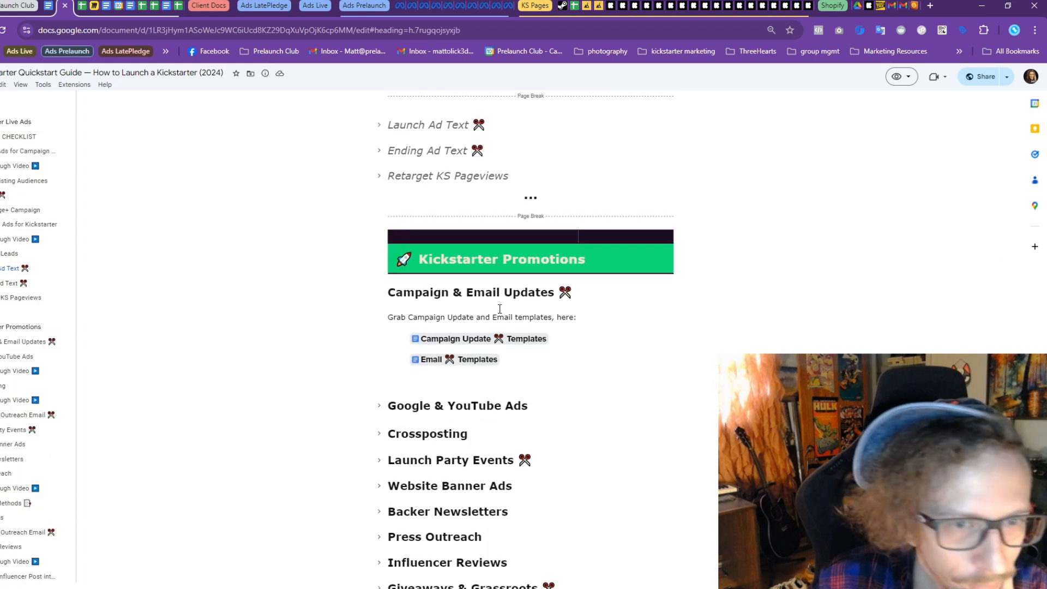
{"action": "scroll", "coordinate": [486, 314], "scroll_direction": "up", "scroll_amount": 4}
{"action": "scroll", "coordinate": [486, 314], "scroll_direction": "up", "scroll_amount": 6}
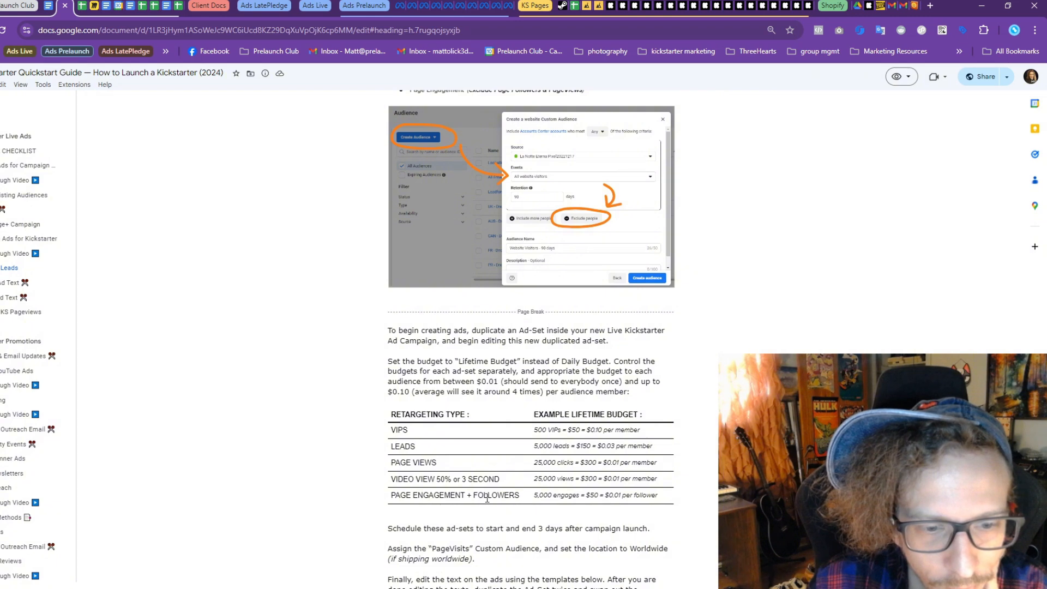
{"action": "scroll", "coordinate": [487, 497], "scroll_direction": "up", "scroll_amount": 4}
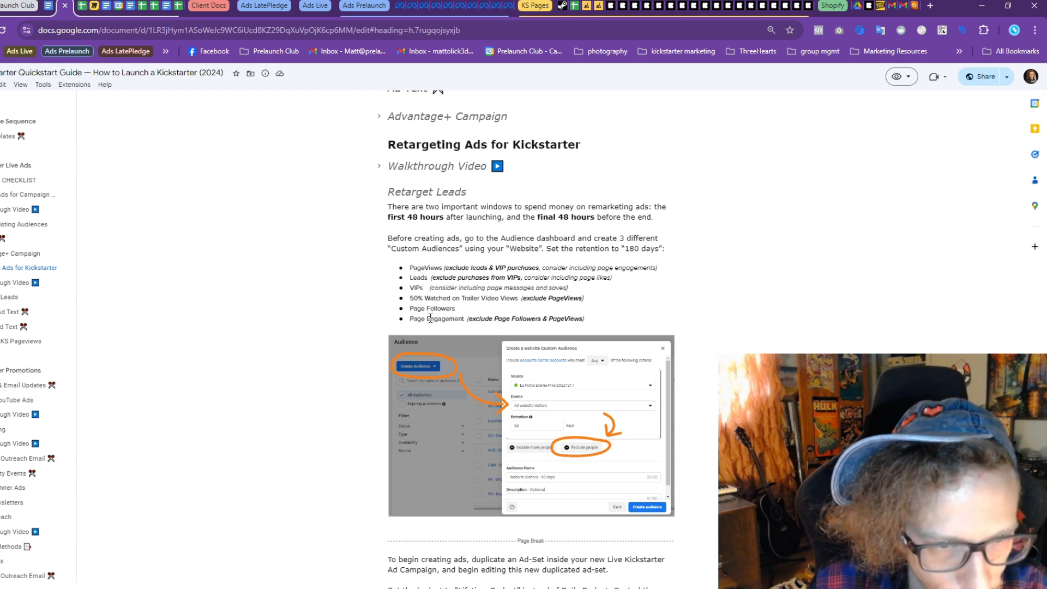
Return to Ads Manager, check the AdEngage ad set's budget and schedule, and close the editor to compare all ad set budgets
{"action": "left_click", "coordinate": [418, 7]}
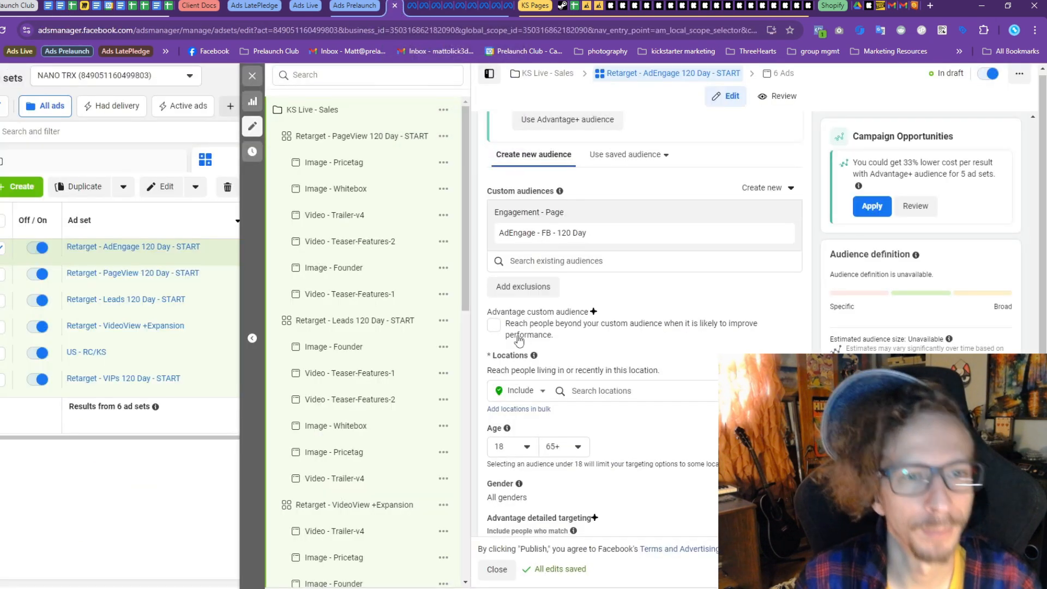
{"action": "scroll", "coordinate": [576, 221], "scroll_direction": "up", "scroll_amount": 15}
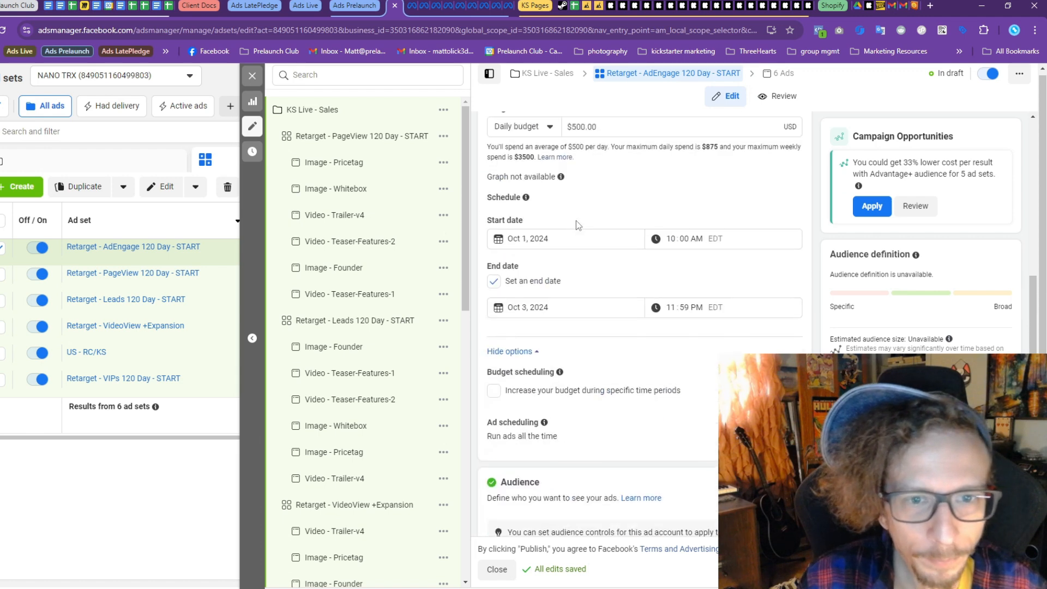
{"action": "scroll", "coordinate": [576, 221], "scroll_direction": "down", "scroll_amount": 12}
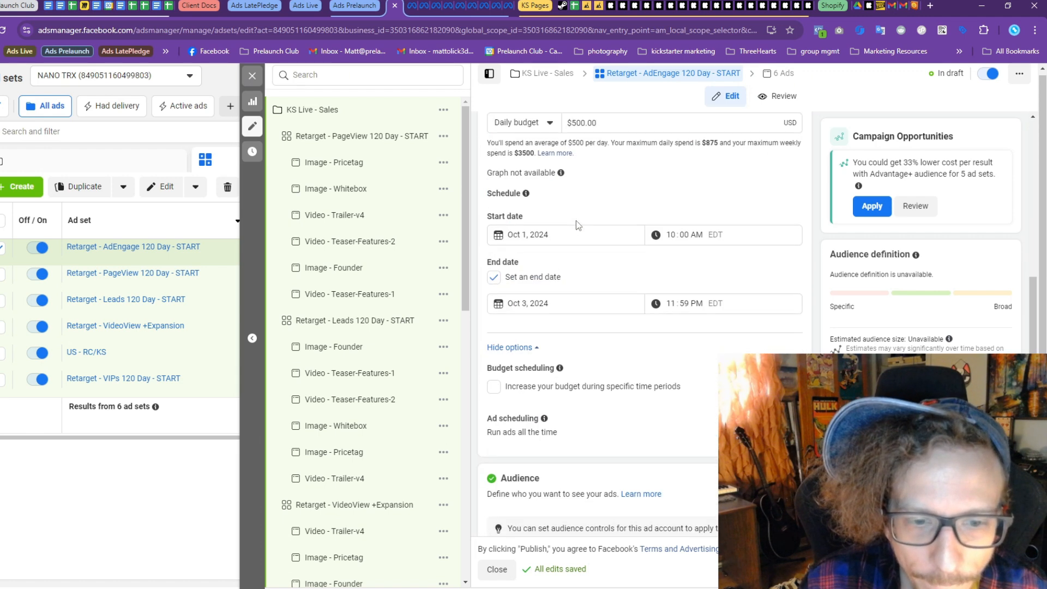
{"action": "left_click", "coordinate": [252, 76]}
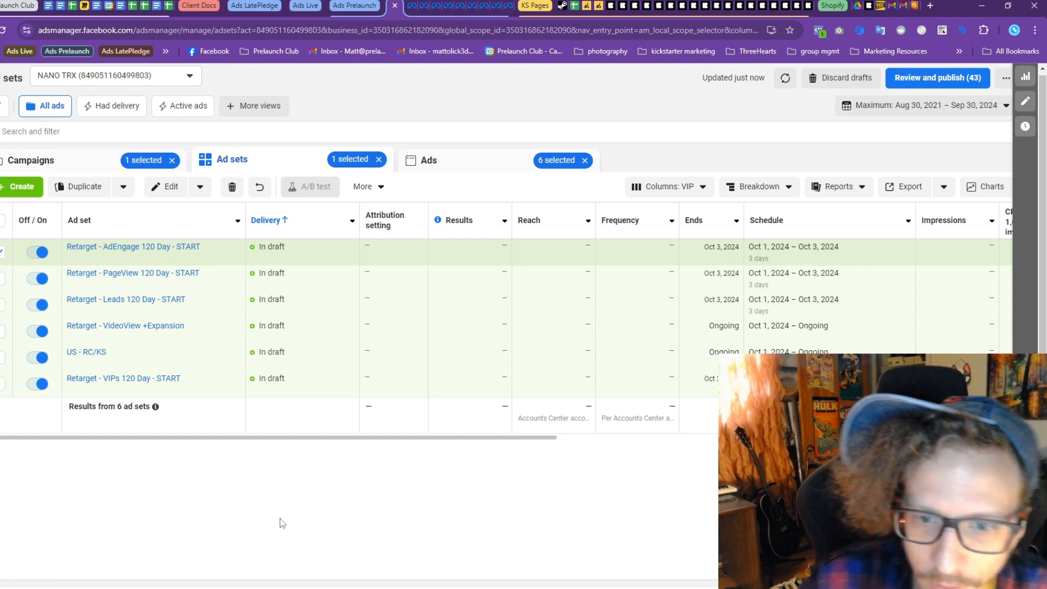
{"action": "left_click_drag", "start_coordinate": [305, 438], "coordinate": [689, 395]}
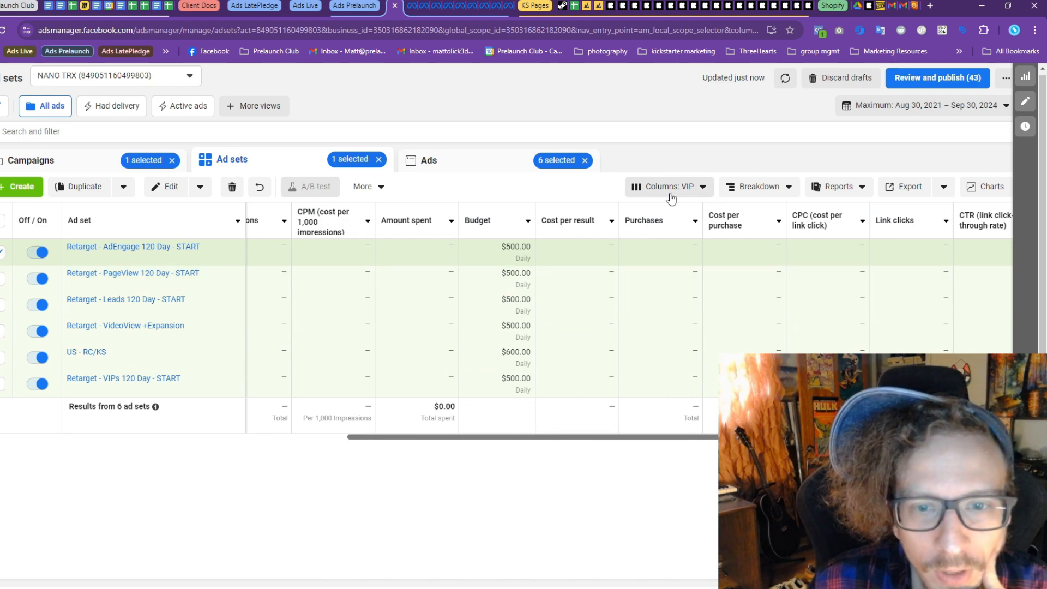
Review the Quickstart Guide's table of example lifetime budgets, highlighting the page views example
{"action": "left_click", "coordinate": [61, 6]}
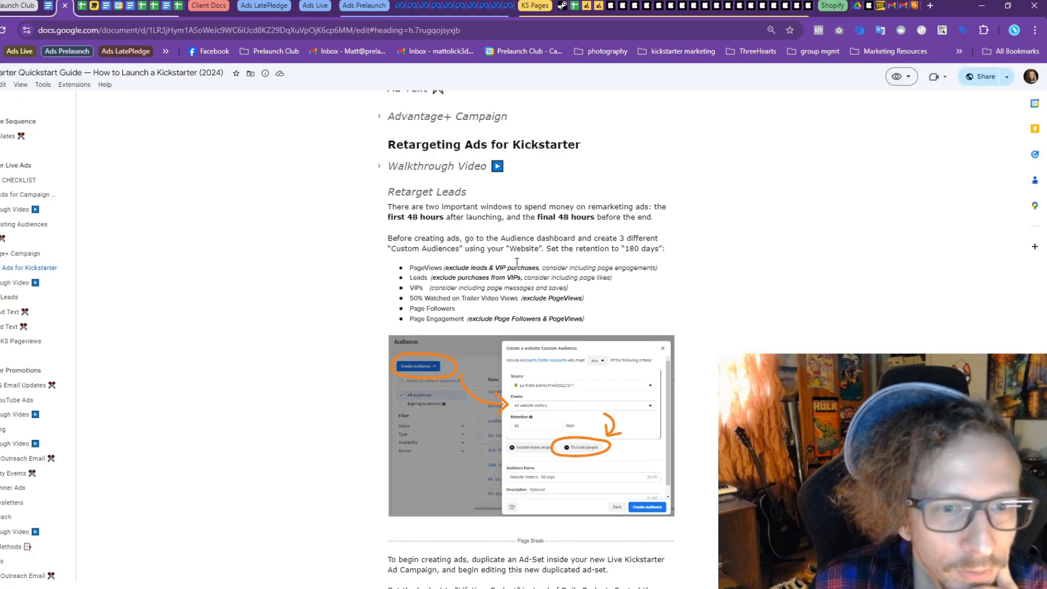
{"action": "scroll", "coordinate": [516, 263], "scroll_direction": "down", "scroll_amount": 7}
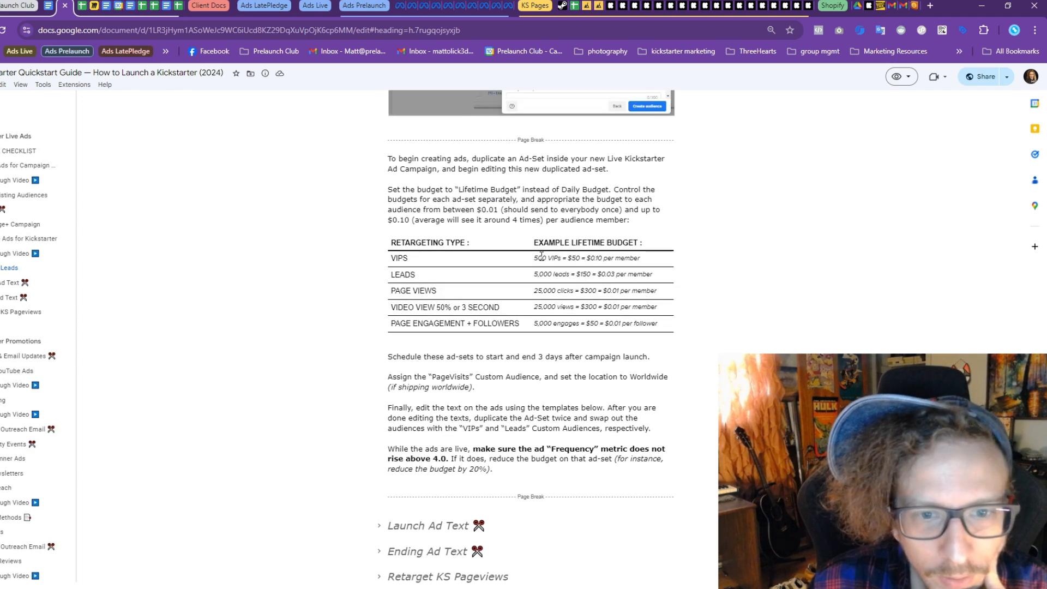
{"action": "scroll", "coordinate": [603, 267], "scroll_direction": "up", "scroll_amount": 1}
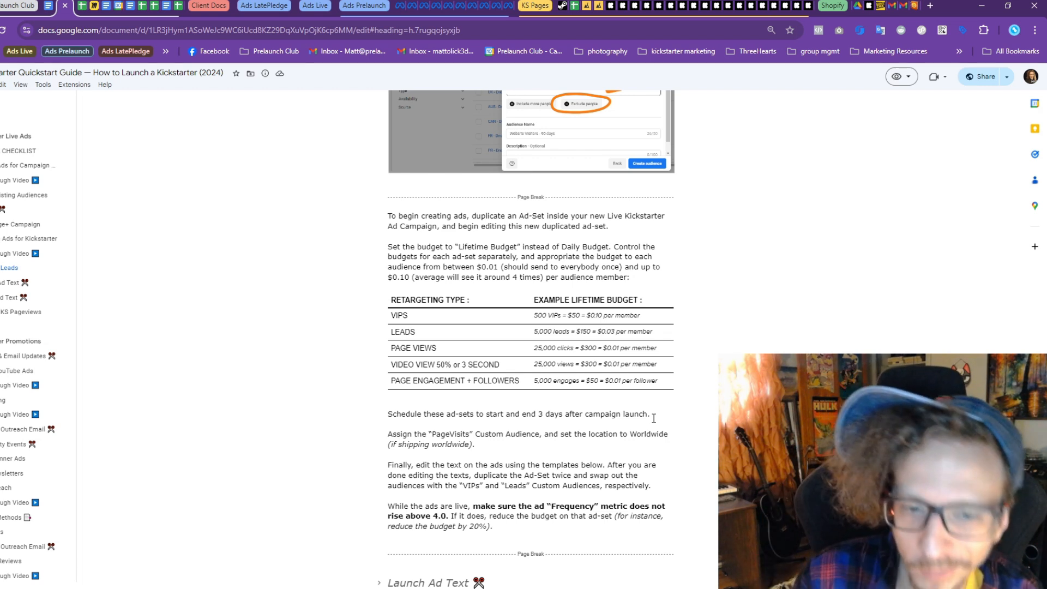
{"action": "left_click_drag", "start_coordinate": [535, 350], "coordinate": [666, 353]}
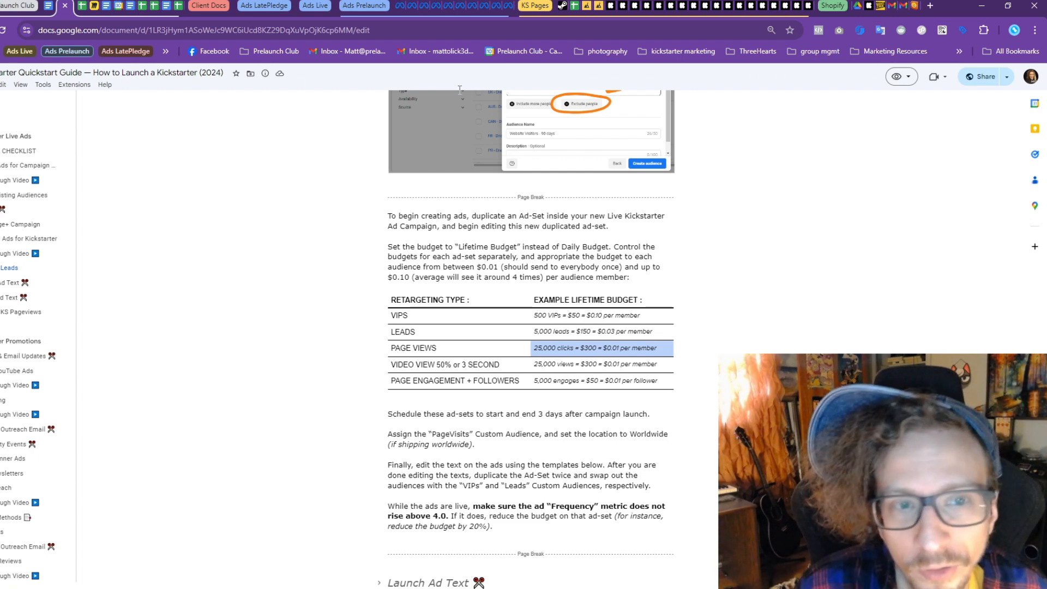
Switch back to Ads Manager and change Retarget - Leads 120 Day - START from a daily to a lifetime budget
{"action": "left_click", "coordinate": [408, 6]}
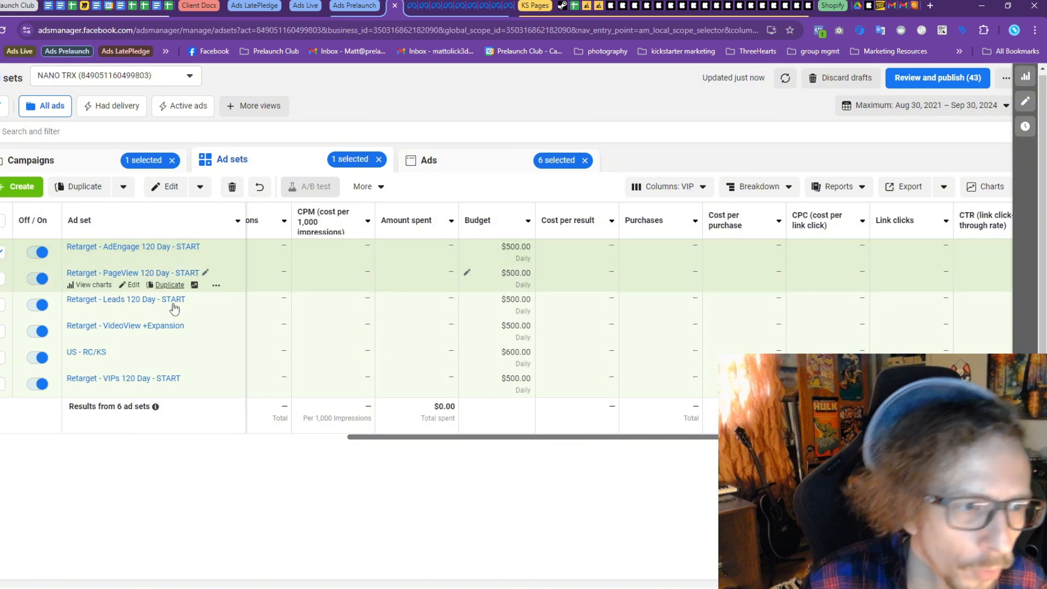
{"action": "left_click", "coordinate": [134, 311]}
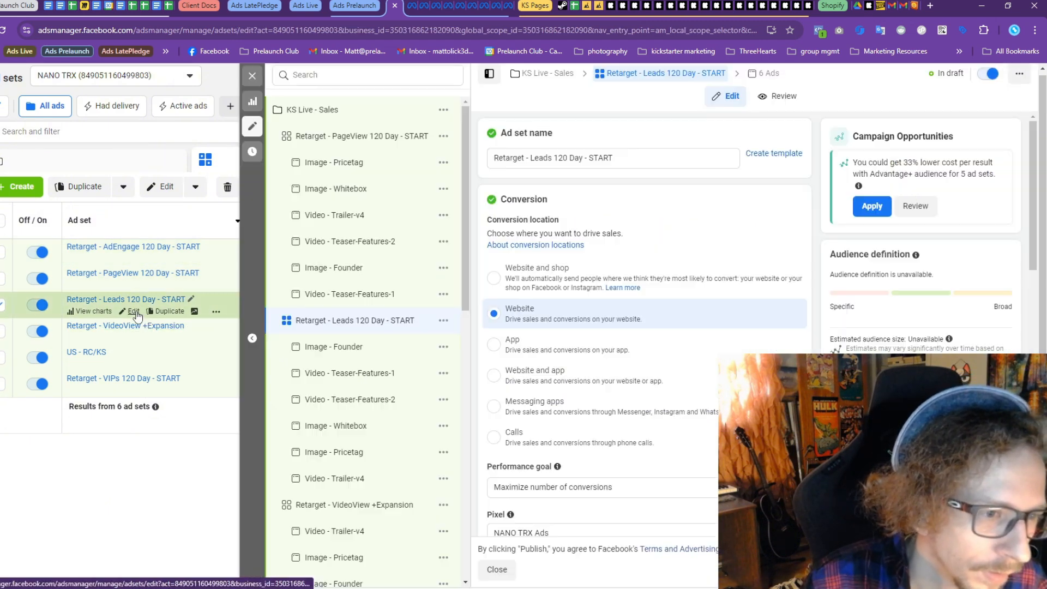
{"action": "scroll", "coordinate": [549, 356], "scroll_direction": "down", "scroll_amount": 10}
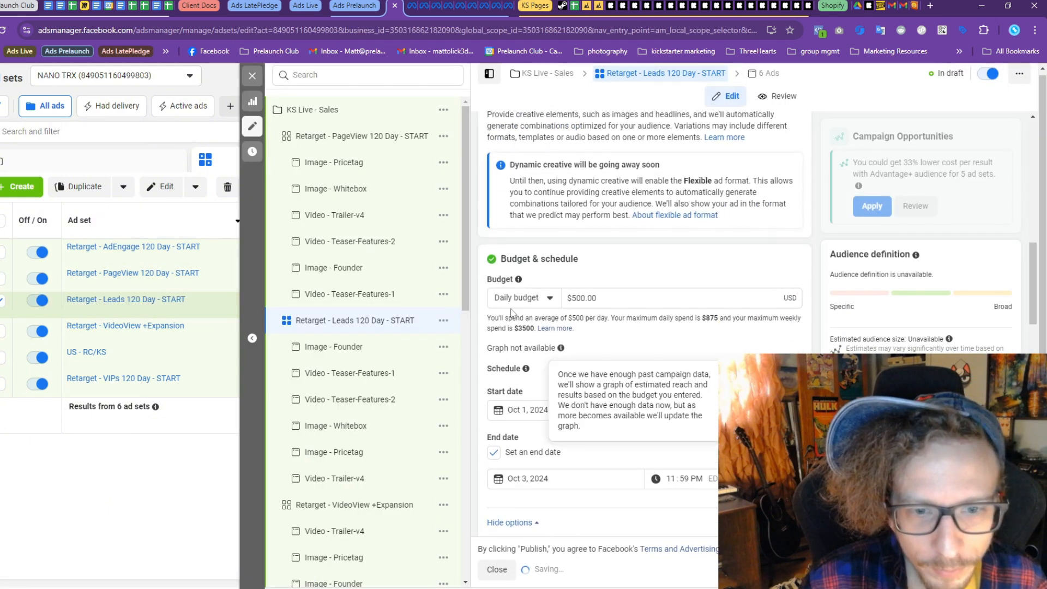
{"action": "left_click", "coordinate": [513, 300]}
Change the Retarget - PageView 120 Day - START ad set to a lifetime budget
{"action": "left_click", "coordinate": [343, 136]}
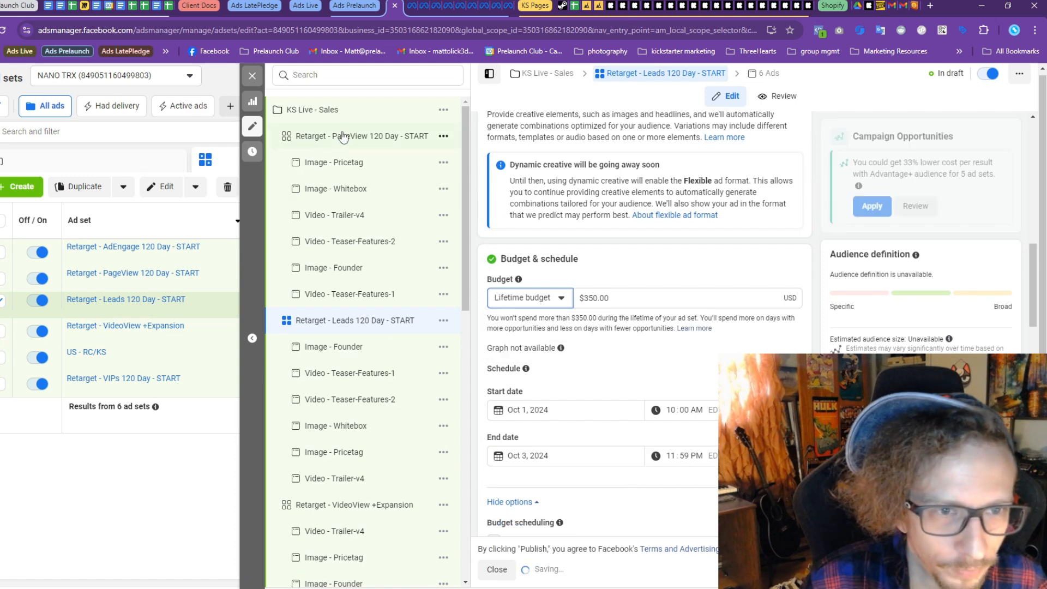
{"action": "left_click", "coordinate": [523, 301]}
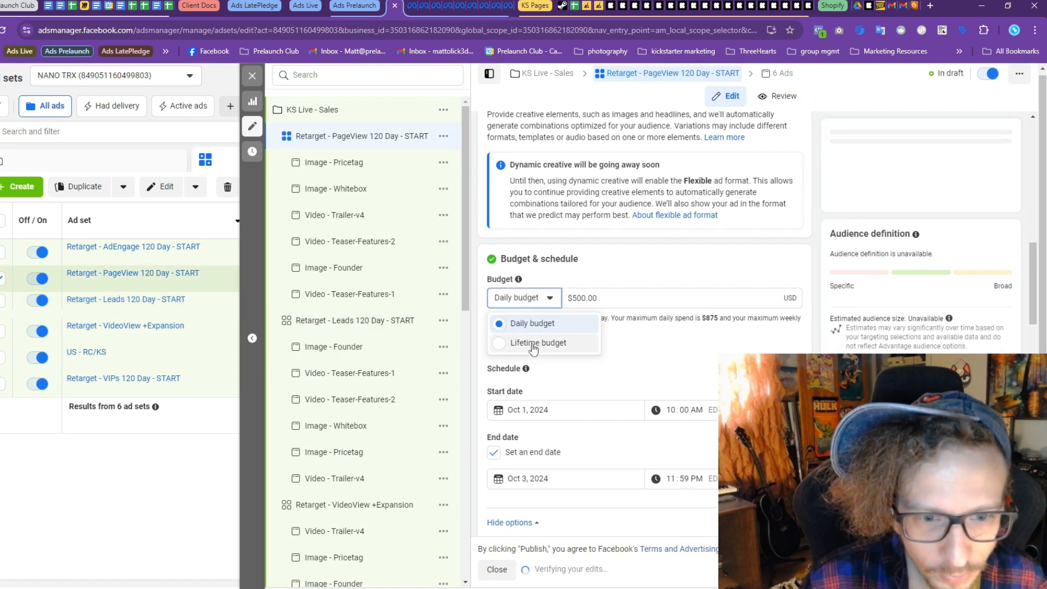
{"action": "left_click", "coordinate": [532, 344]}
Change the Retarget - VIPs 120 Day - START ad set to a lifetime budget
{"action": "scroll", "coordinate": [397, 393], "scroll_direction": "down", "scroll_amount": 1}
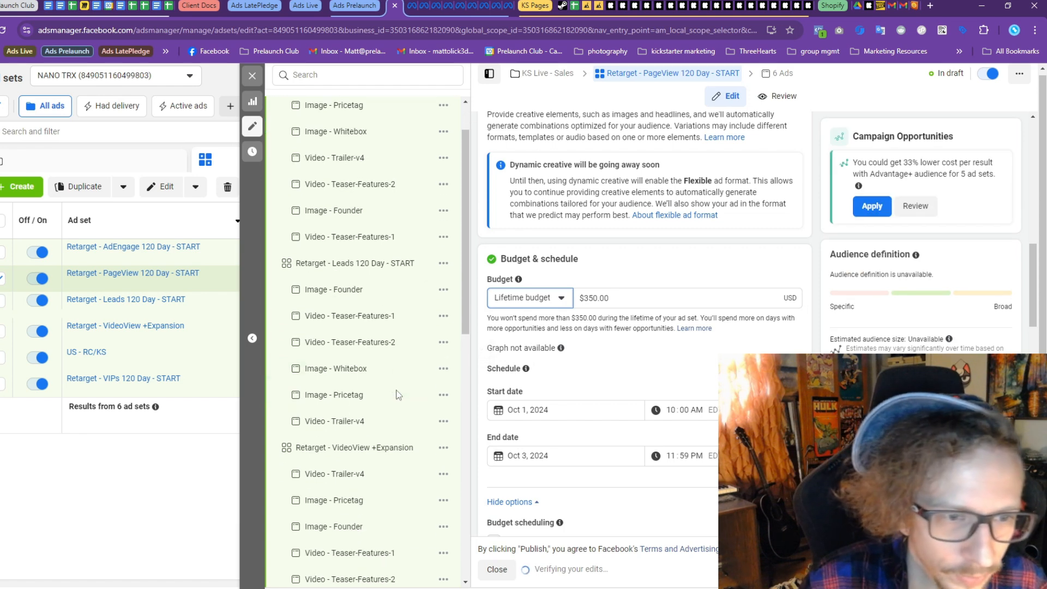
{"action": "scroll", "coordinate": [322, 431], "scroll_direction": "down", "scroll_amount": 1}
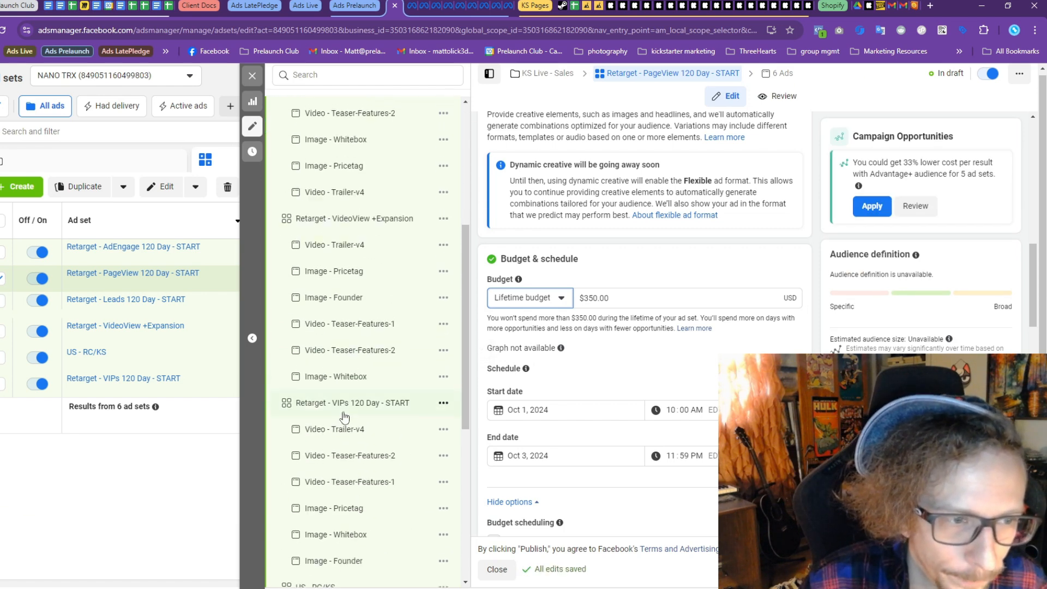
{"action": "left_click", "coordinate": [343, 403]}
{"action": "left_click", "coordinate": [523, 299]}
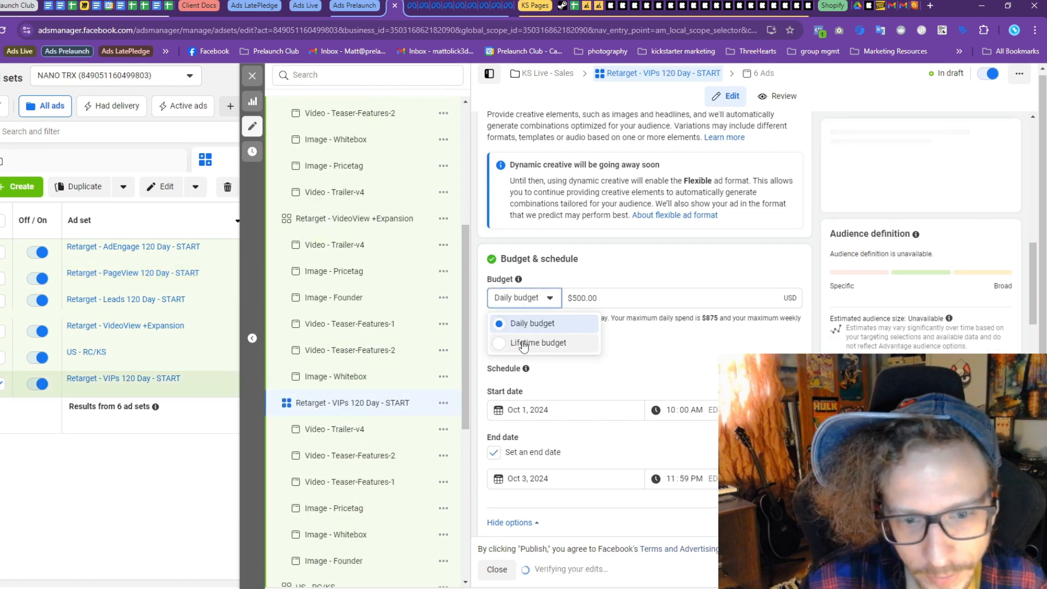
{"action": "left_click", "coordinate": [524, 344]}
Change the Retarget - AdEngage 120 Day - START ad set to a lifetime budget
{"action": "scroll", "coordinate": [397, 403], "scroll_direction": "down", "scroll_amount": 5}
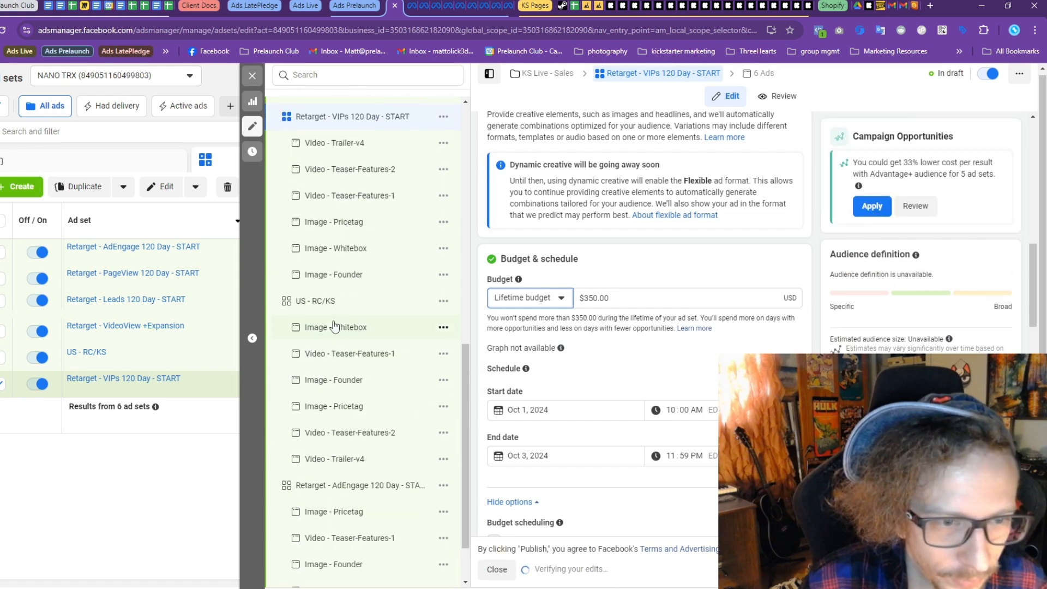
{"action": "scroll", "coordinate": [335, 326], "scroll_direction": "down", "scroll_amount": 3}
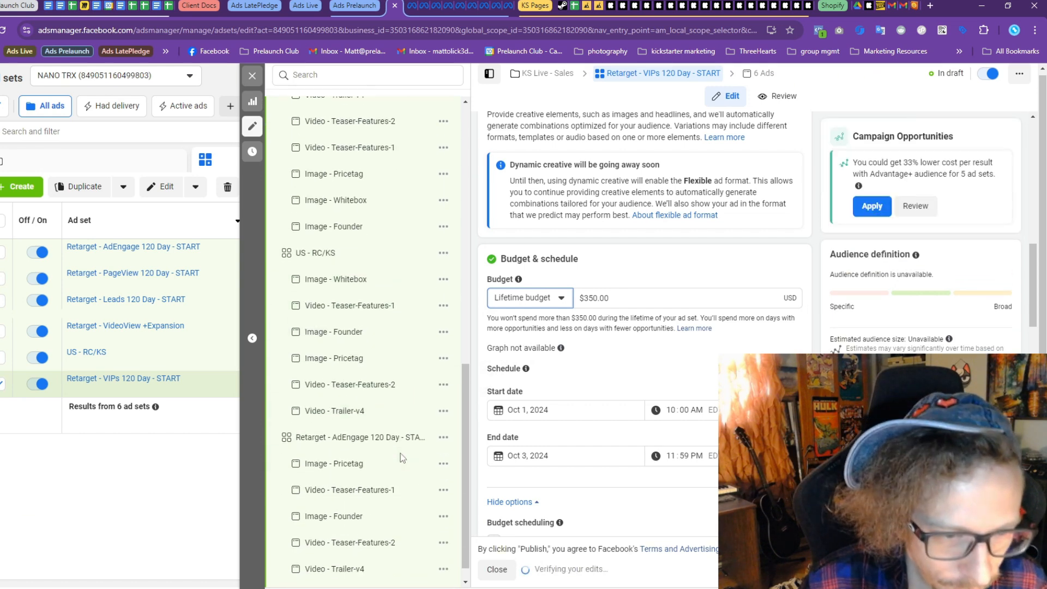
{"action": "left_click", "coordinate": [525, 299]}
{"action": "left_click", "coordinate": [531, 343]}
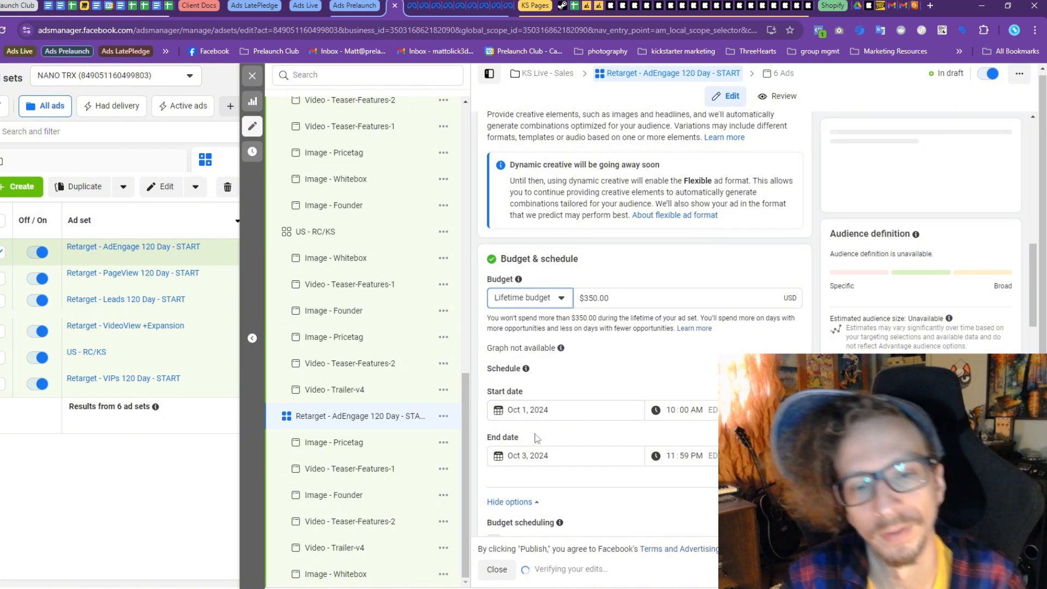
Close the editor and deselect Retarget - AdEngage 120 Day - START in the ad set list
{"action": "left_click_drag", "start_coordinate": [516, 437], "coordinate": [488, 437]}
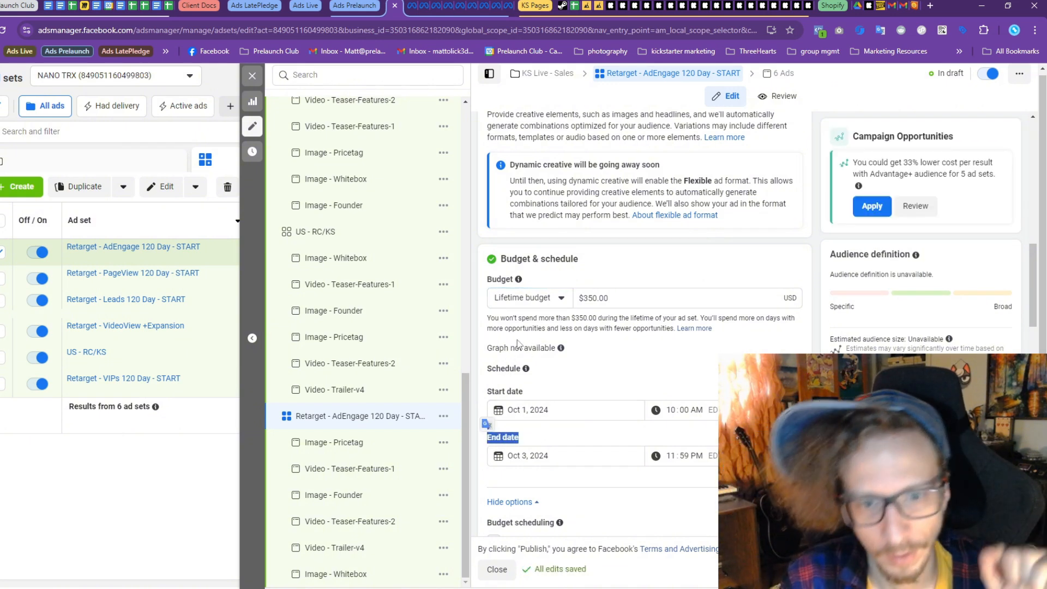
{"action": "left_click", "coordinate": [252, 75]}
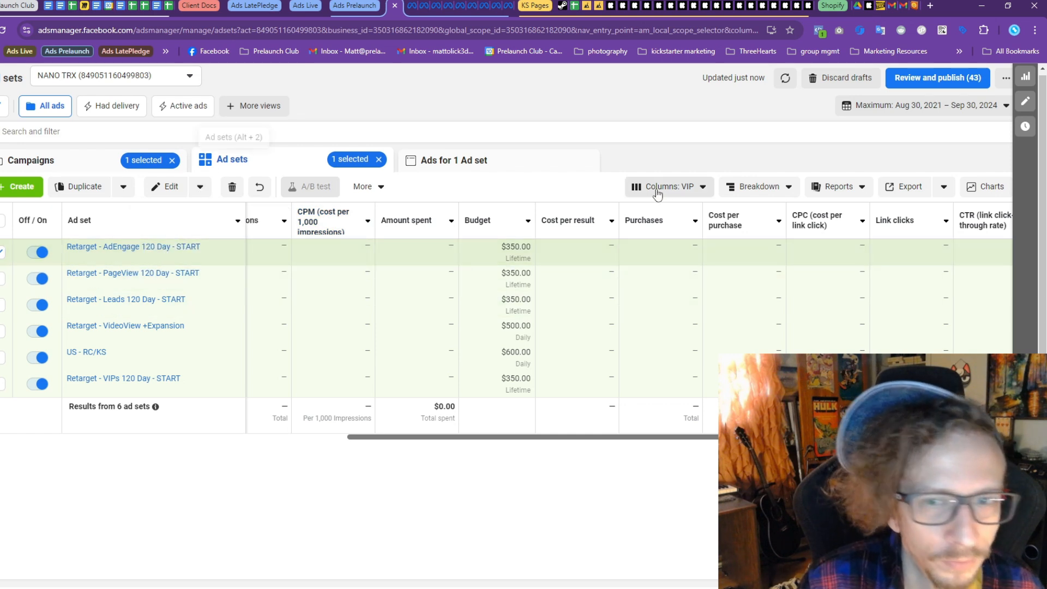
{"action": "left_click", "coordinate": [3, 252]}
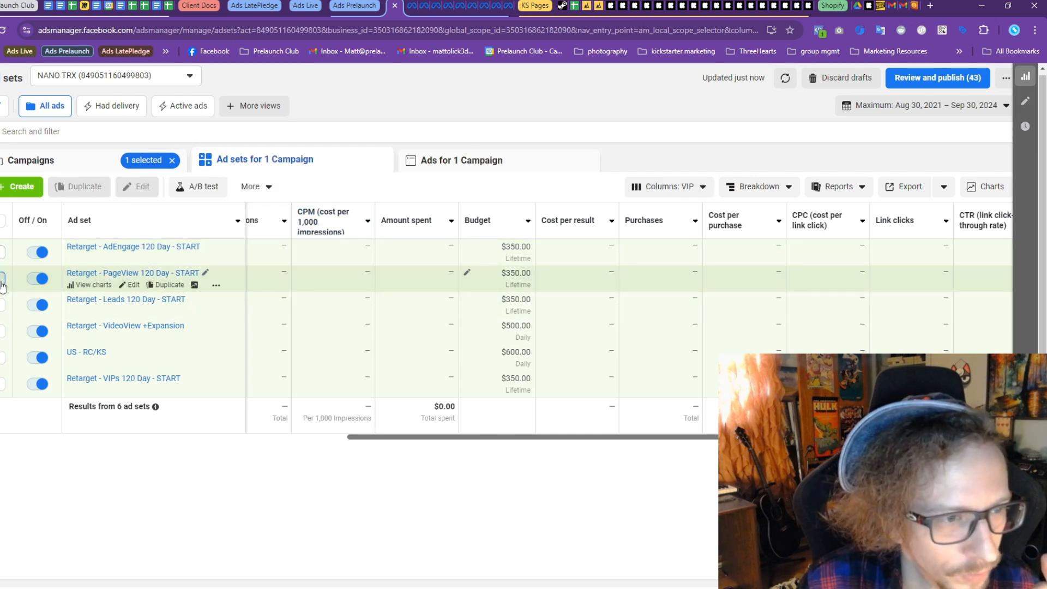
{"action": "left_click", "coordinate": [2, 278]}
{"action": "left_click", "coordinate": [752, 186]}
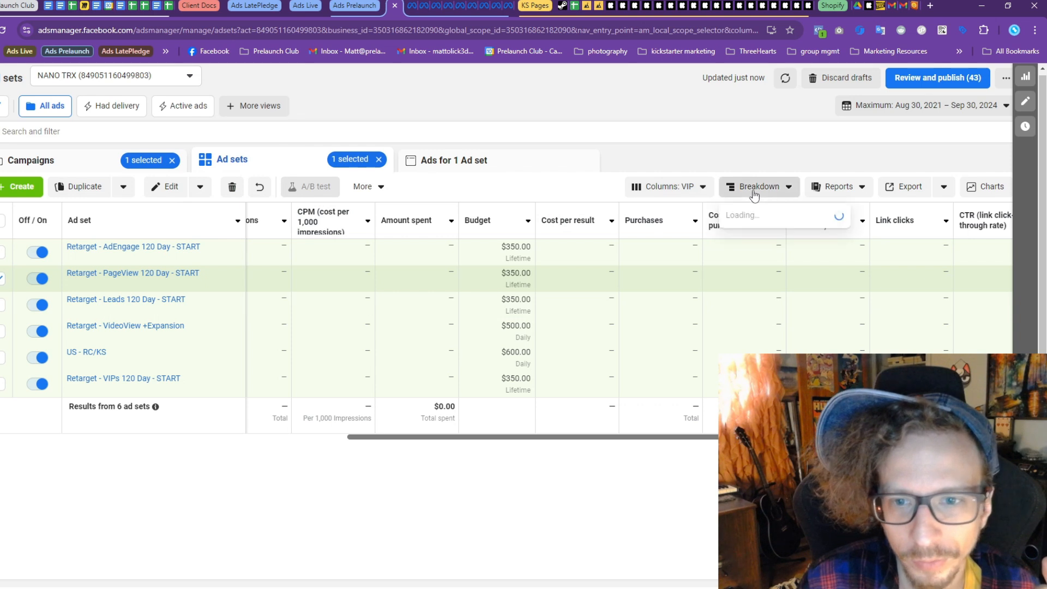
{"action": "left_click", "coordinate": [752, 186]}
{"action": "left_click", "coordinate": [700, 188]}
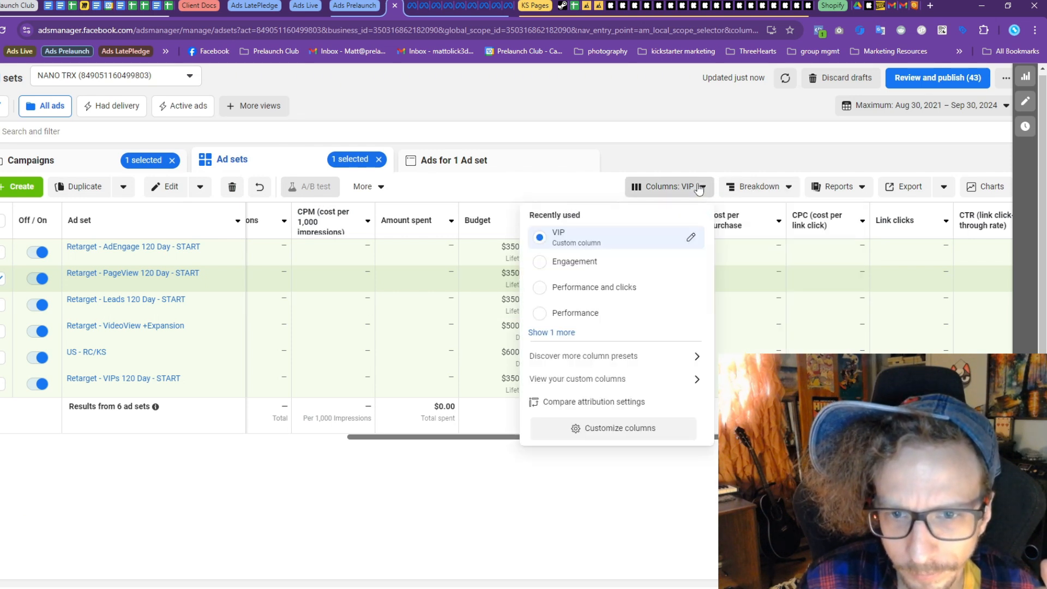
{"action": "left_click", "coordinate": [699, 188]}
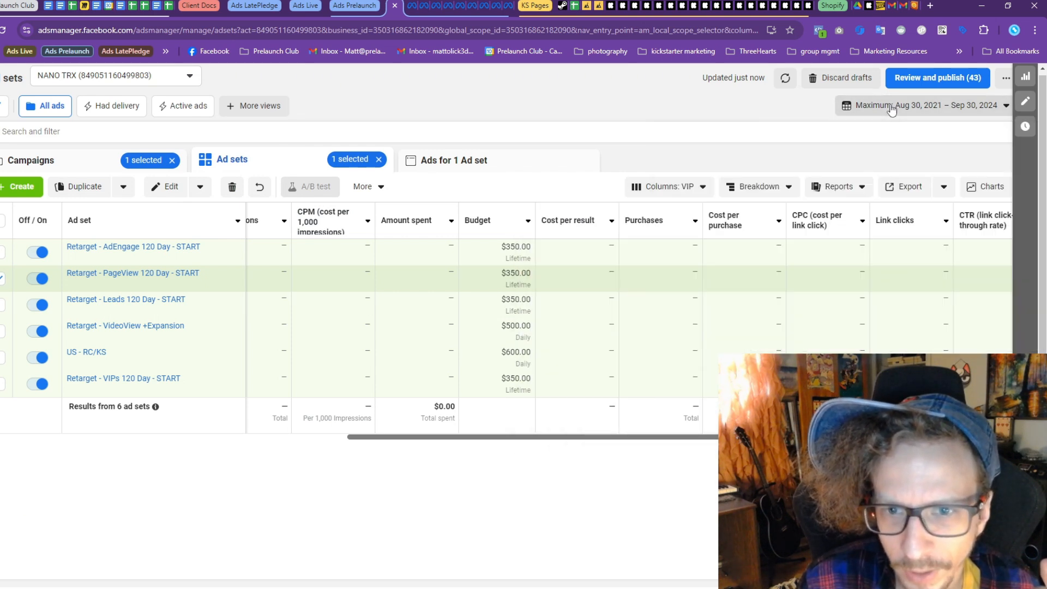
Check the link clicks of the KS Prelaunch - Leads - (Landing Page) campaign at campaign level
{"action": "left_click", "coordinate": [48, 160]}
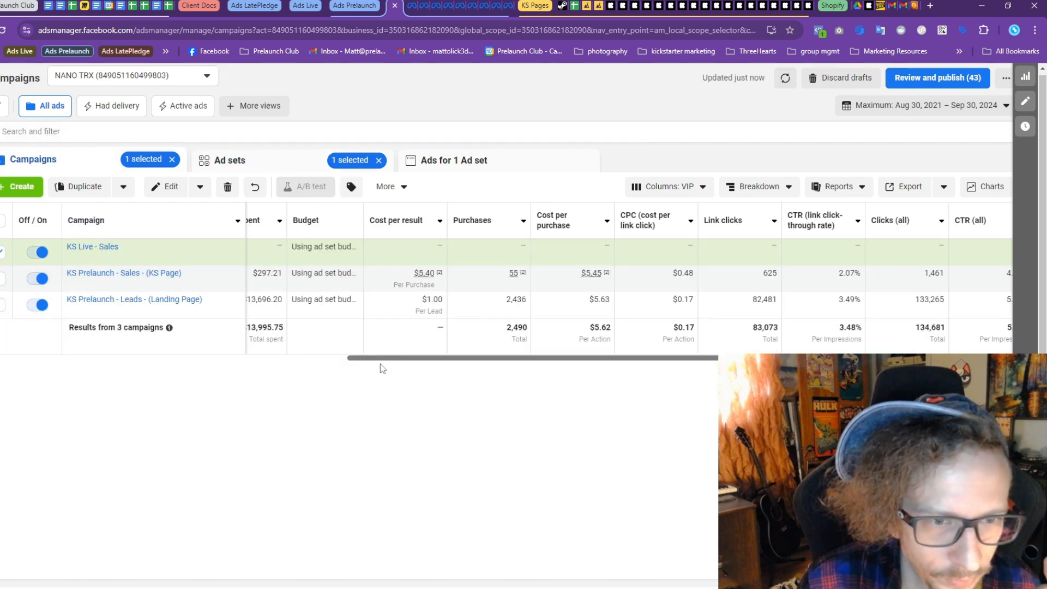
{"action": "left_click_drag", "start_coordinate": [381, 366], "coordinate": [595, 393]}
{"action": "scroll", "coordinate": [577, 366], "scroll_direction": "right", "scroll_amount": 3}
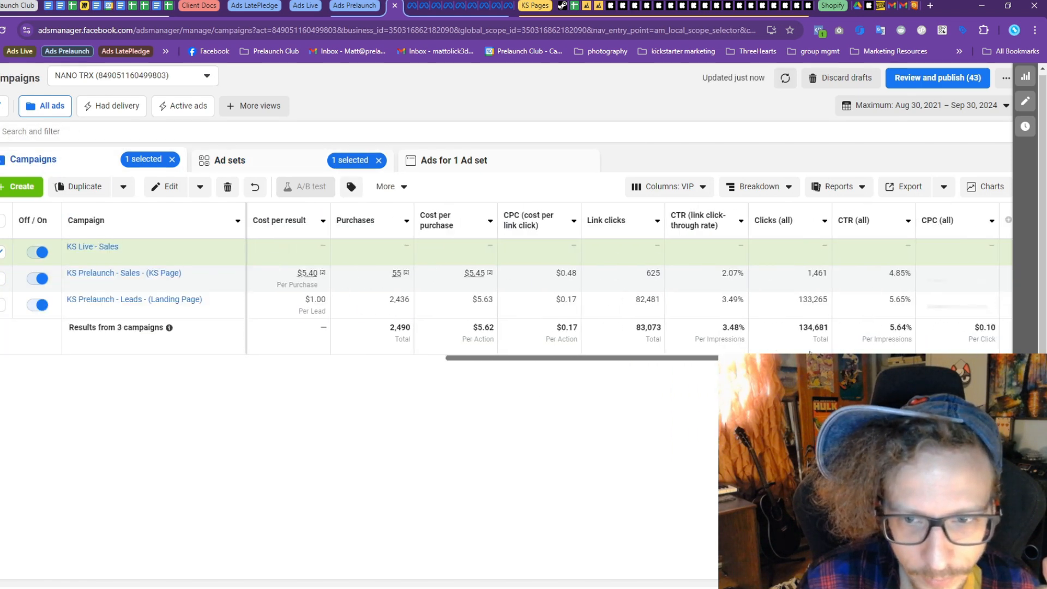
{"action": "left_click", "coordinate": [694, 190]}
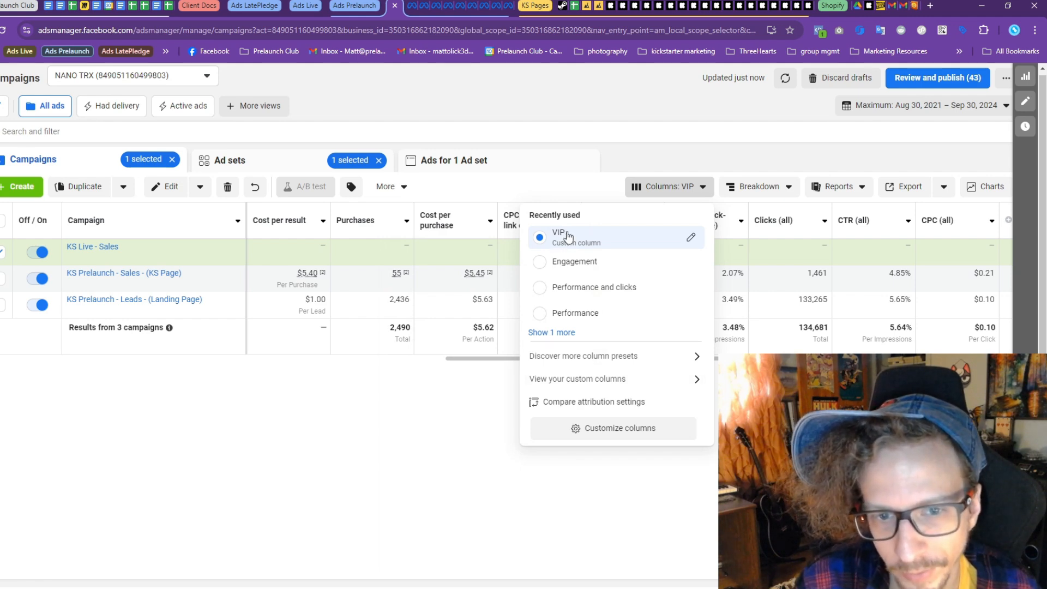
{"action": "left_click", "coordinate": [744, 469]}
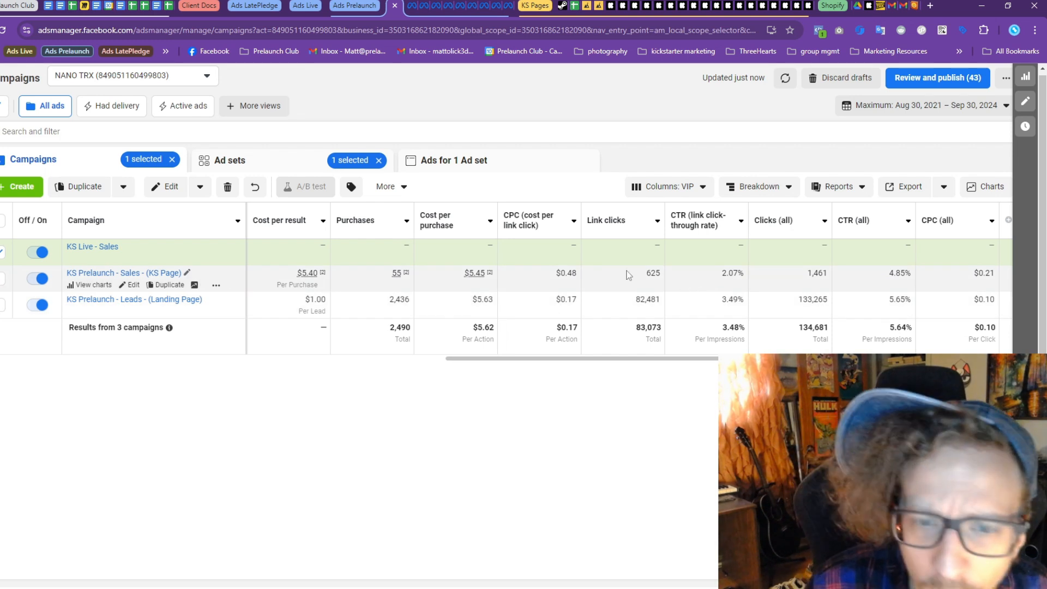
{"action": "double_click", "coordinate": [647, 299]}
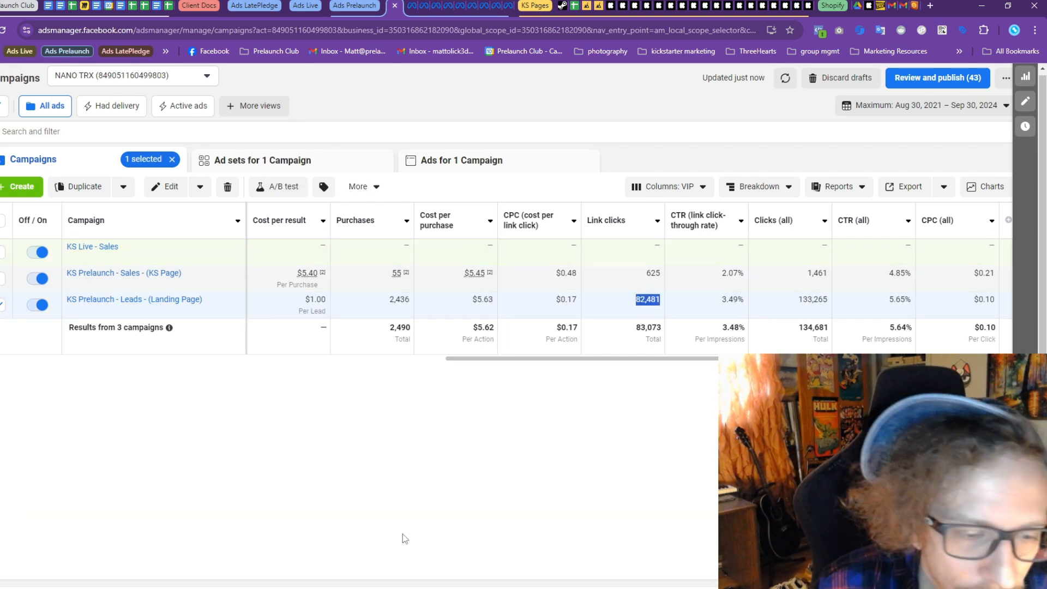
Switch to Calculator and multiply 83000 by 0.01 to size the page-view audience's budget
{"action": "left_click", "coordinate": [316, 588]}
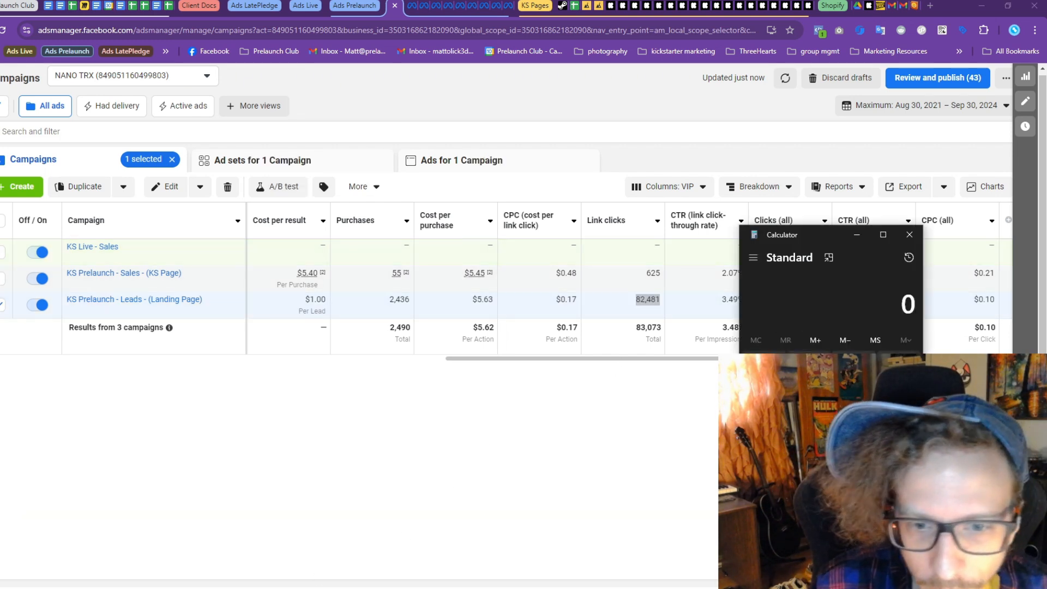
{"action": "type", "text": "83000 × 0"}
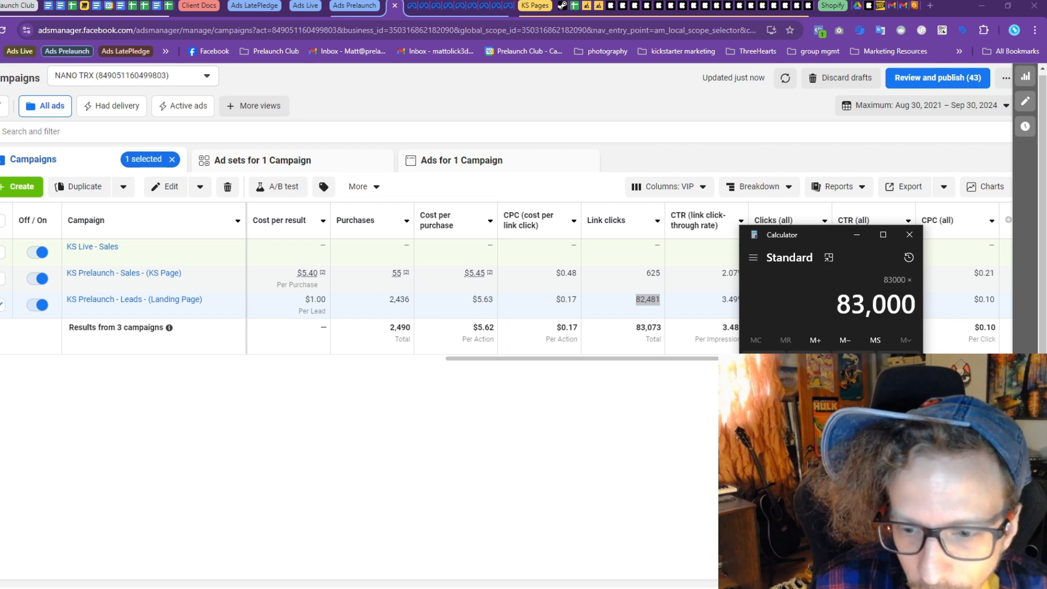
{"action": "type", "text": ".01"}
{"action": "key", "text": "Return"}
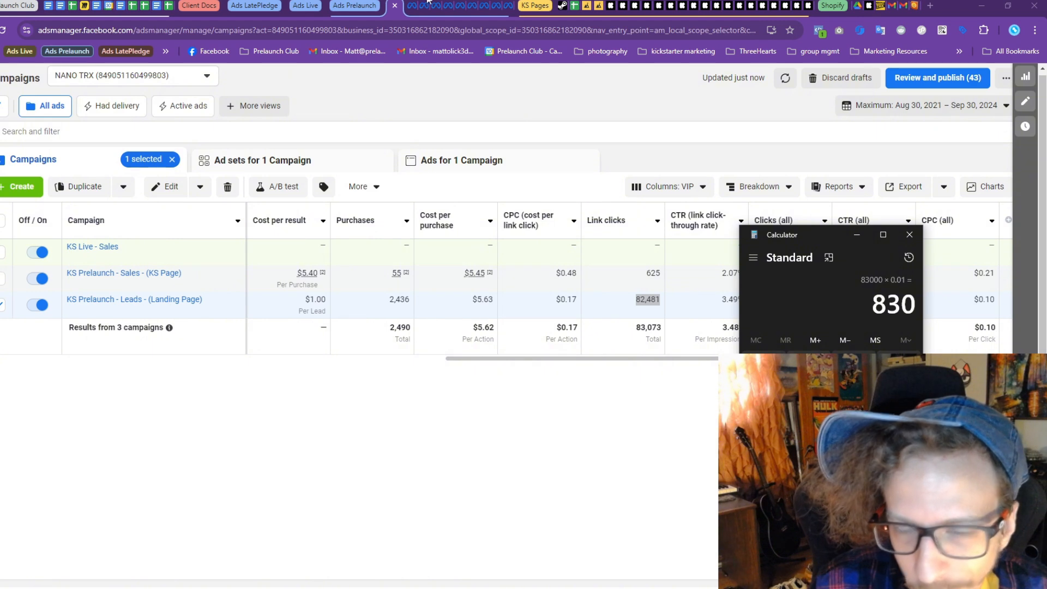
Set the Retarget - PageView 120 Day - START ad set's lifetime budget to $800 in the KS Live - Sales campaign and save it to draft
{"action": "left_click", "coordinate": [410, 9]}
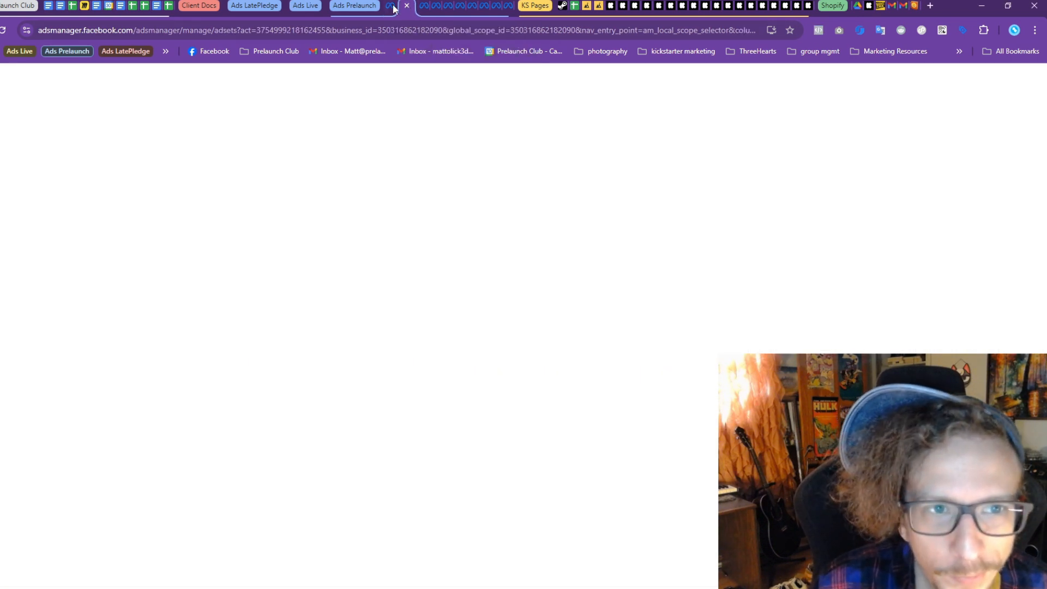
{"action": "left_click", "coordinate": [393, 8]}
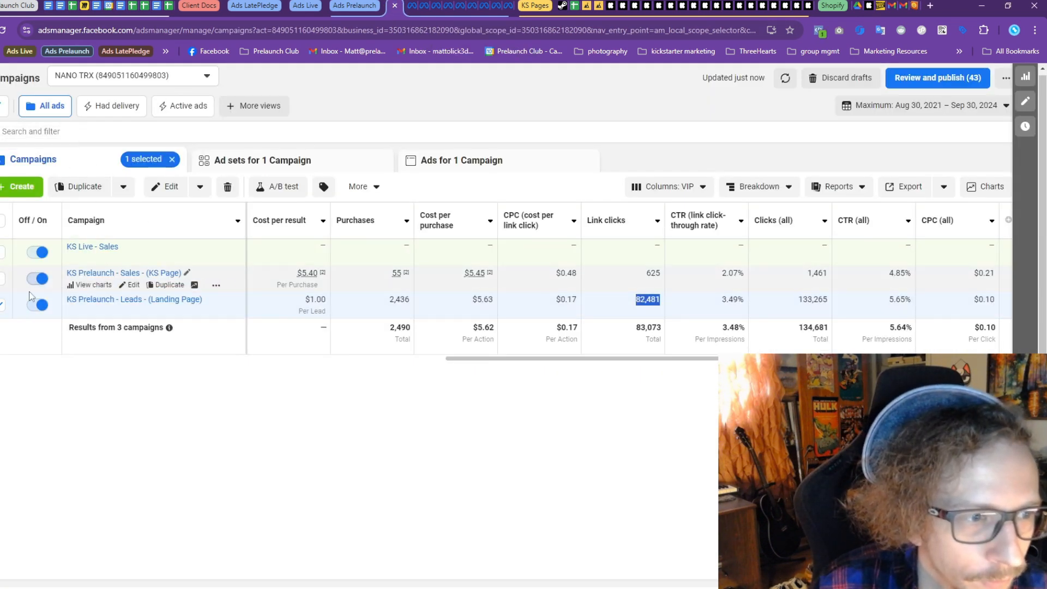
{"action": "left_click", "coordinate": [3, 305]}
{"action": "left_click", "coordinate": [92, 247]}
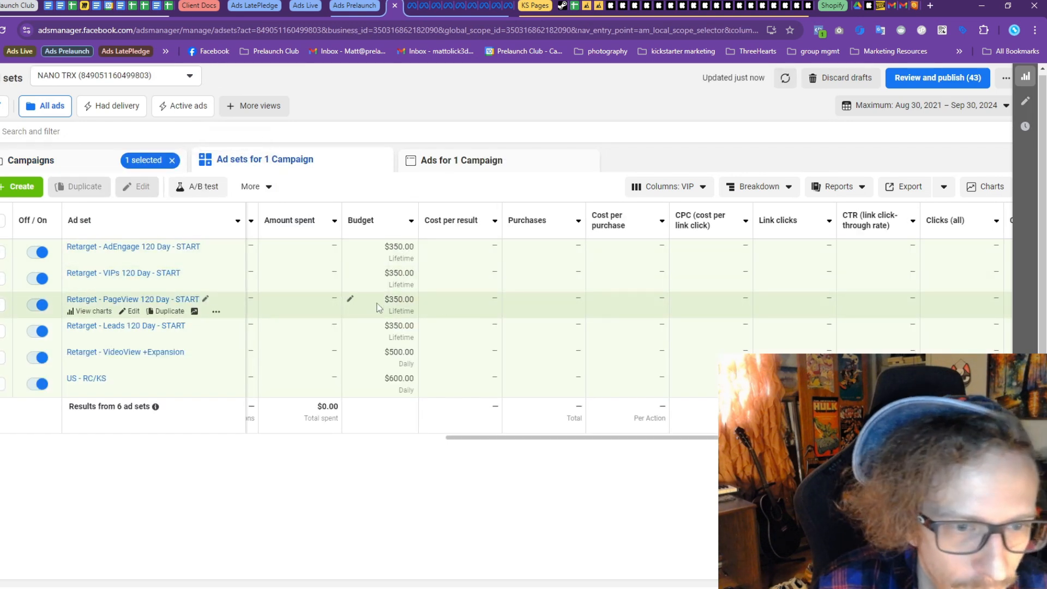
{"action": "left_click", "coordinate": [377, 303]}
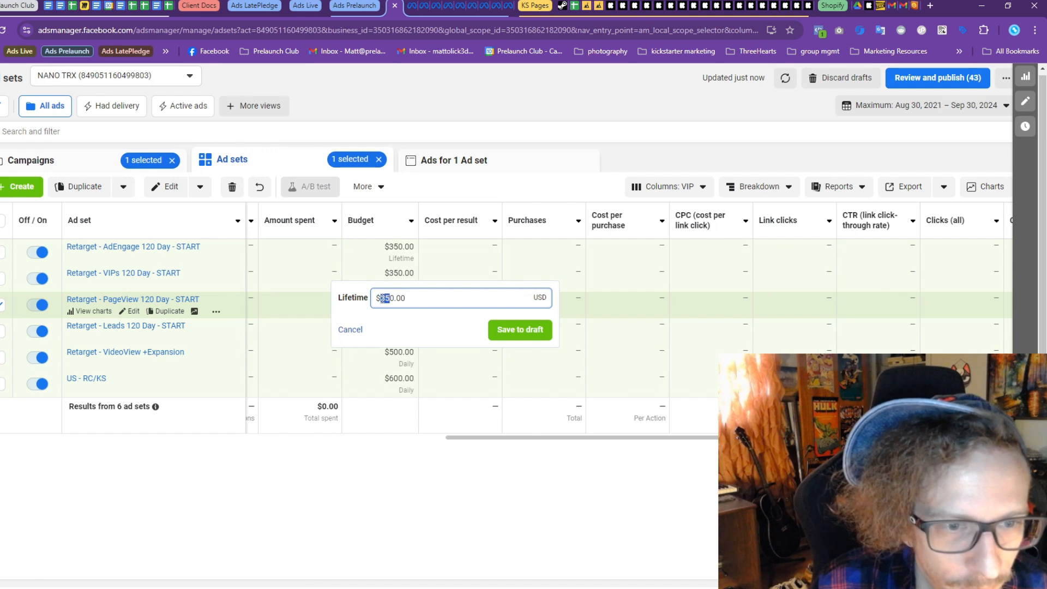
{"action": "type", "text": "80"}
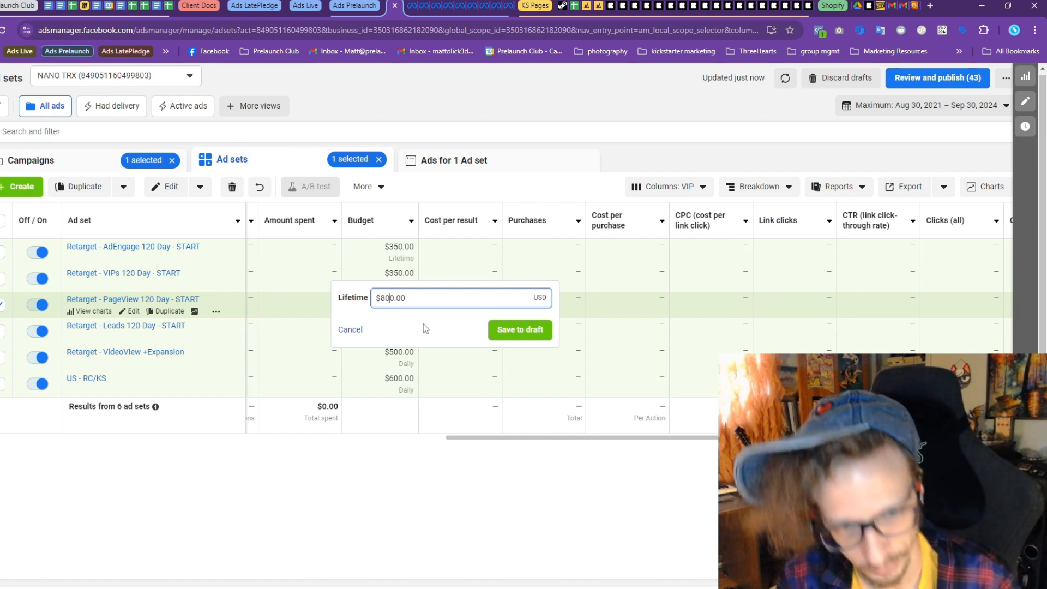
{"action": "left_click", "coordinate": [518, 330]}
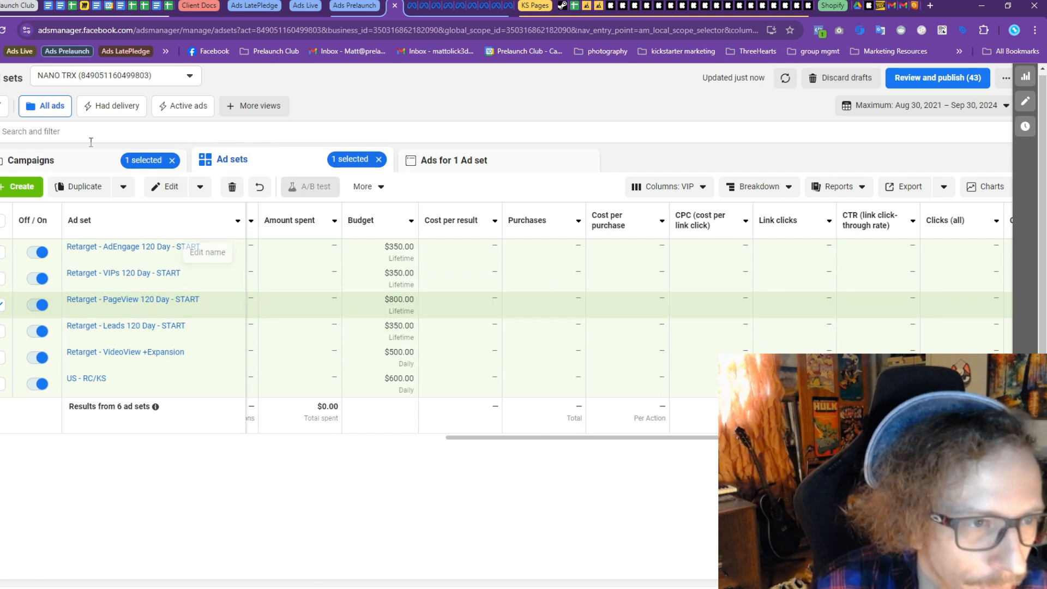
Check the website leads result of the KS Prelaunch - Leads campaign and return to the KS Live - Sales ad sets
{"action": "left_click", "coordinate": [111, 167]}
{"action": "left_click_drag", "start_coordinate": [485, 359], "coordinate": [121, 347]}
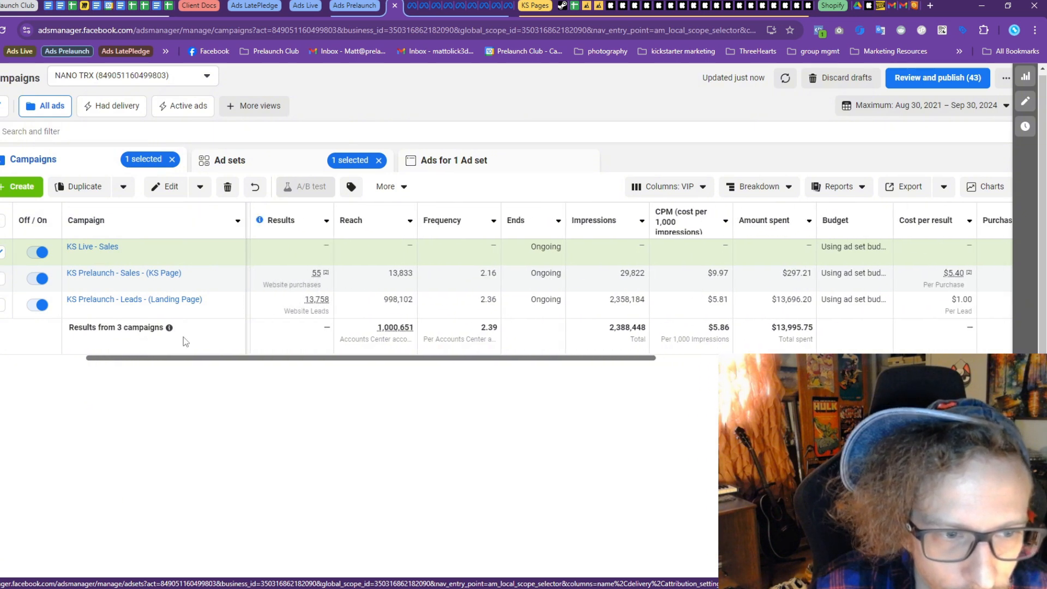
{"action": "left_click", "coordinate": [232, 160]}
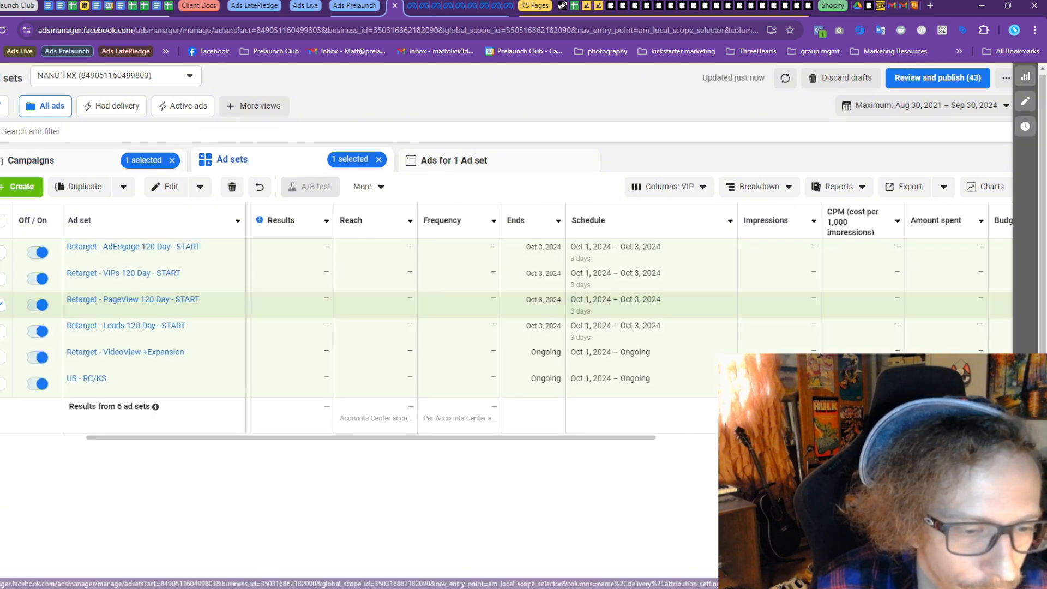
Switch to Calculator and multiply 14000 by 0.02 to size the leads audience's budget
{"action": "left_click", "coordinate": [272, 588]}
{"action": "key", "text": "Escape"}
{"action": "type", "text": "14"}
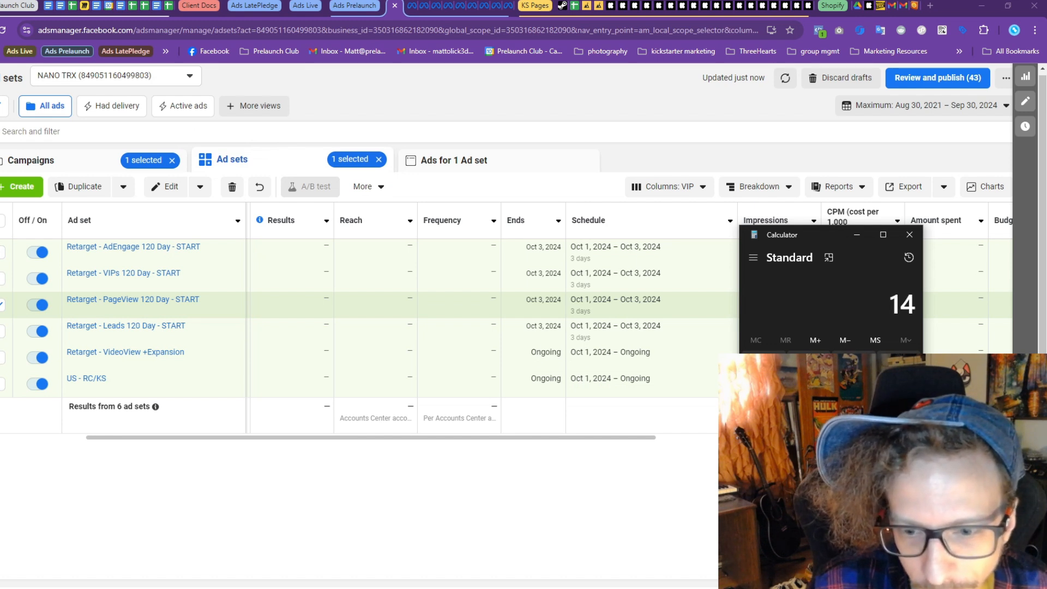
{"action": "type", "text": "000 × 0"}
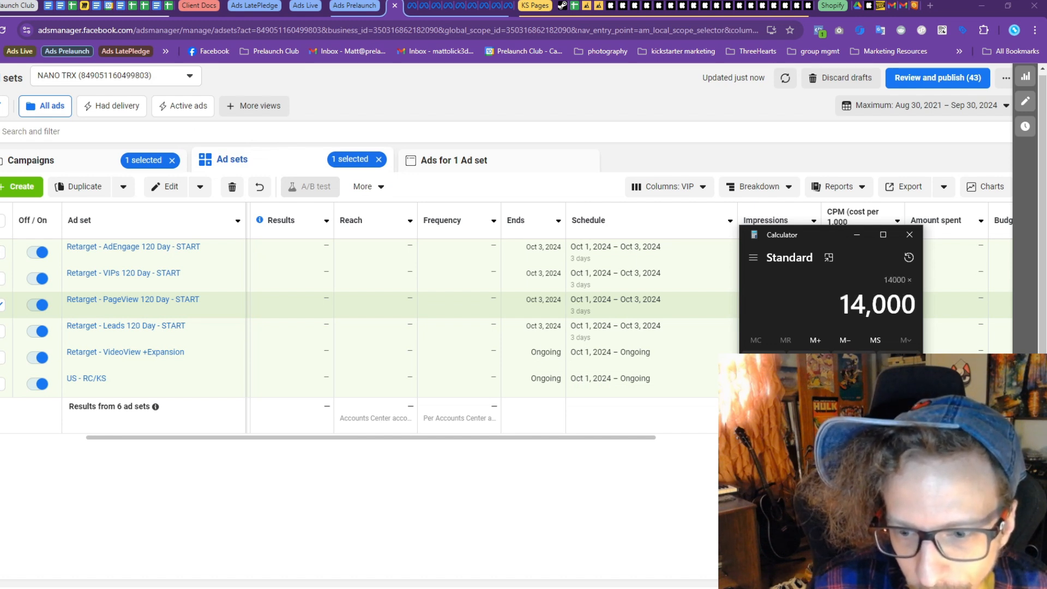
{"action": "type", "text": ".02"}
{"action": "key", "text": "Return"}
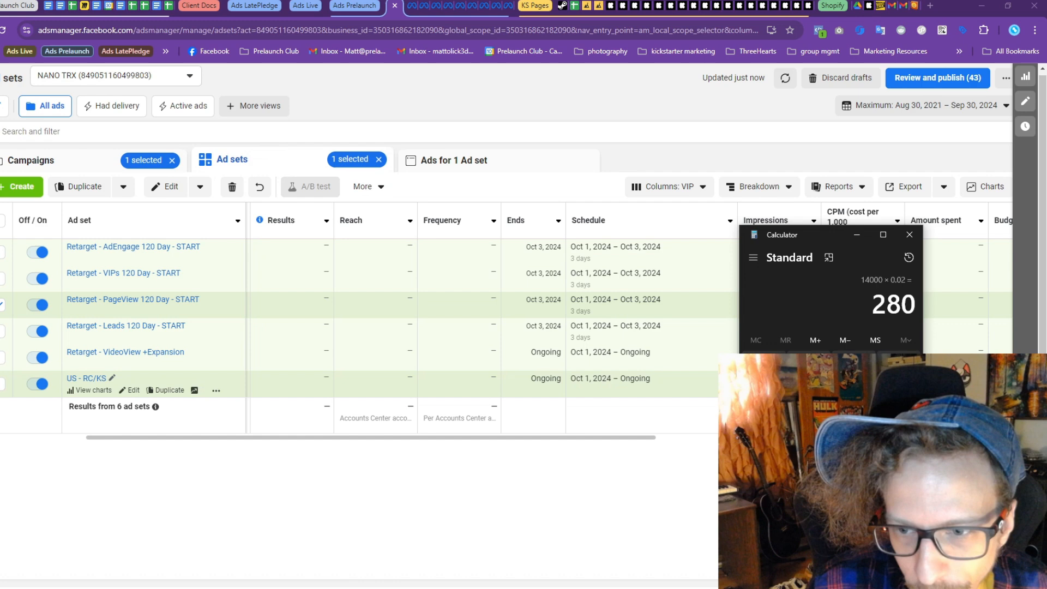
Set the Retarget - Leads 120 Day - START ad set's lifetime budget to $300 and save it to draft
{"action": "left_click", "coordinate": [447, 495]}
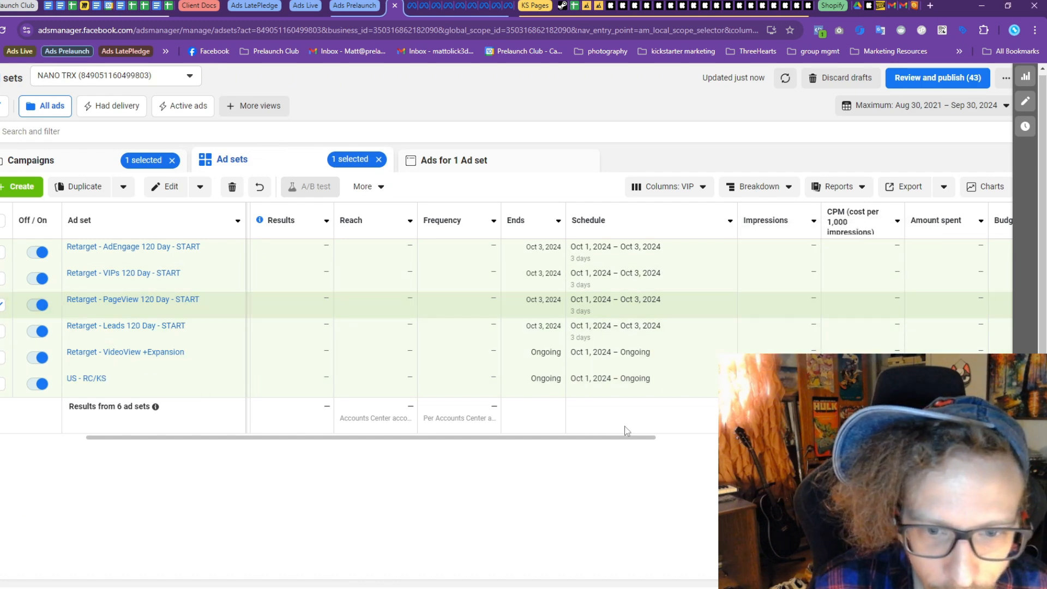
{"action": "left_click_drag", "start_coordinate": [611, 435], "coordinate": [918, 436]}
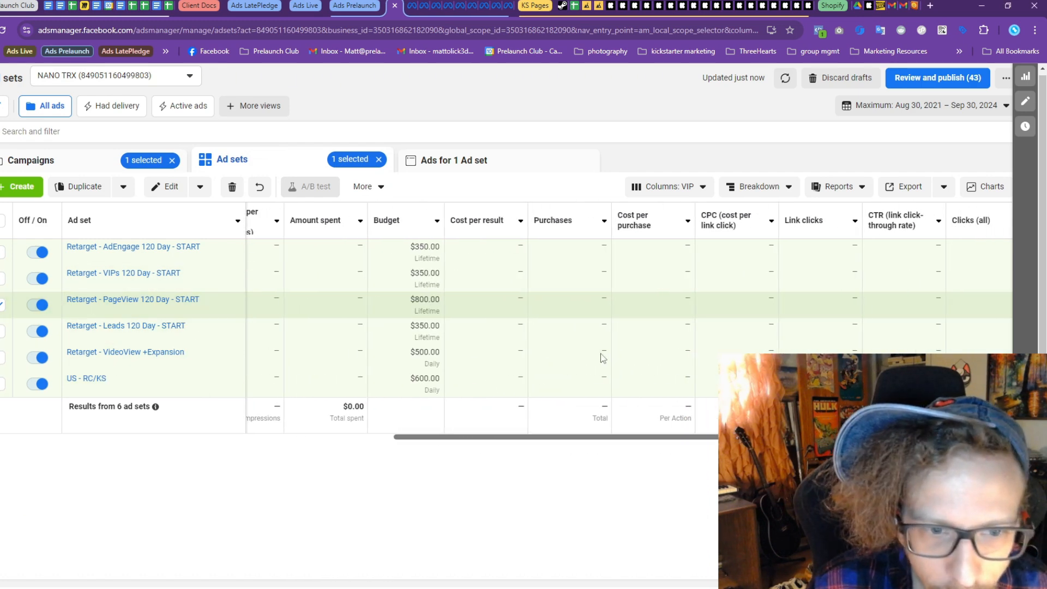
{"action": "left_click", "coordinate": [376, 325]}
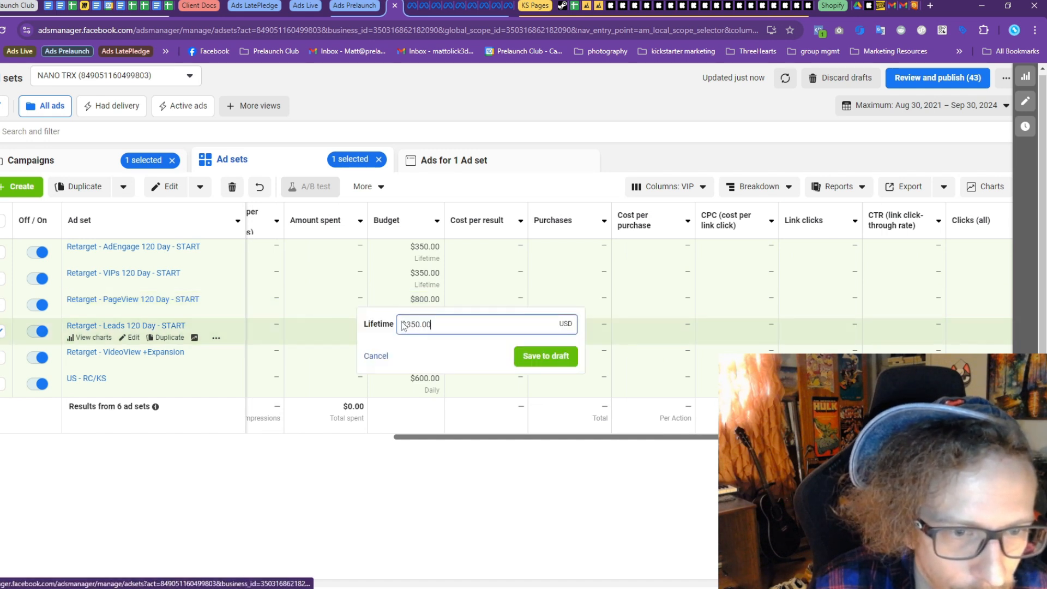
{"action": "type", "text": "0"}
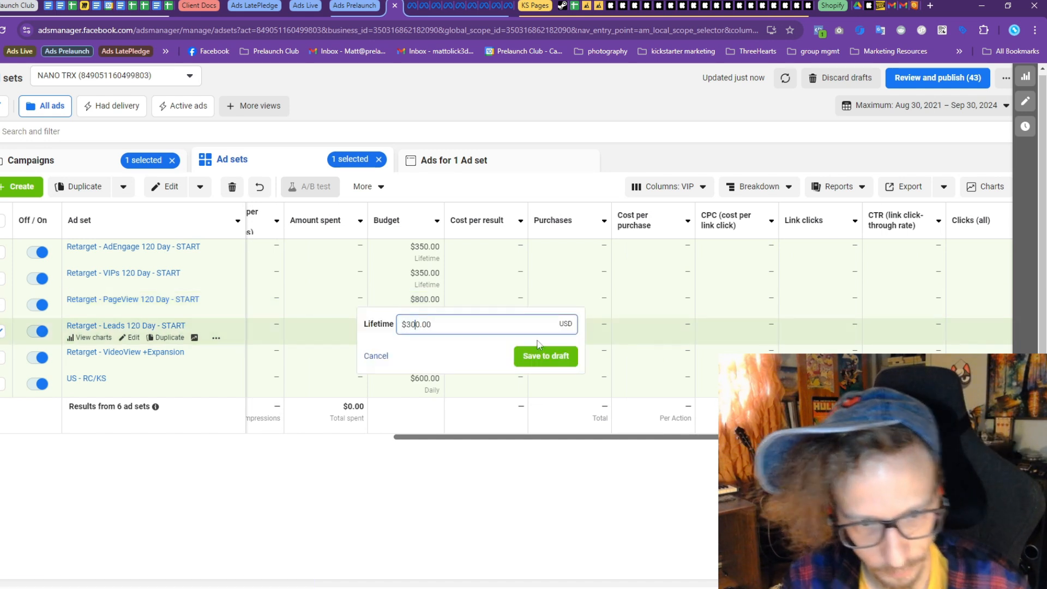
{"action": "left_click", "coordinate": [546, 356]}
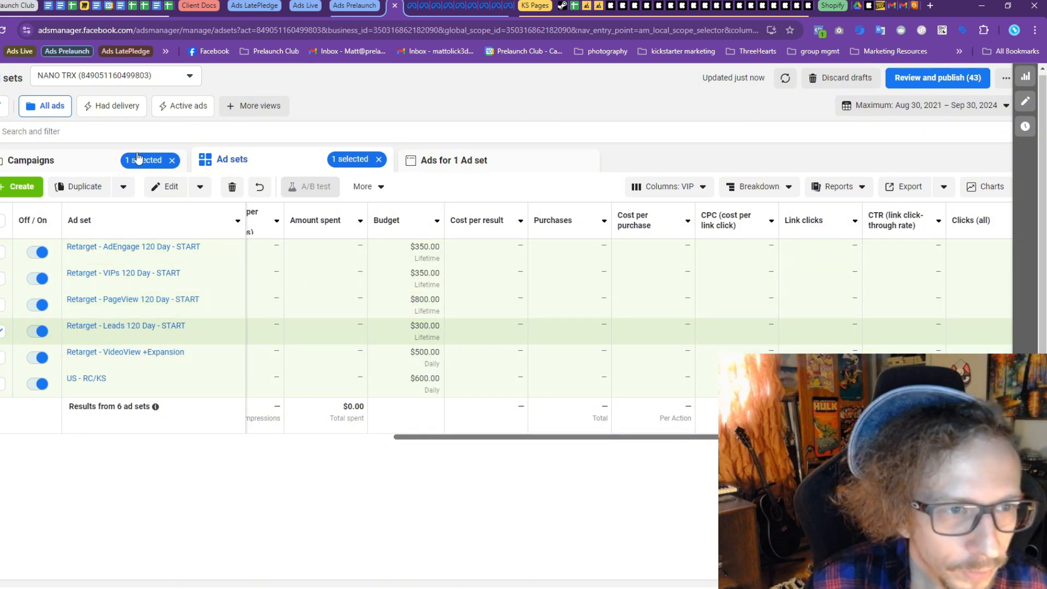
Set the Retarget - VIPs 120 Day - START ad set's lifetime budget to $150 and save it to draft
{"action": "left_click", "coordinate": [375, 272]}
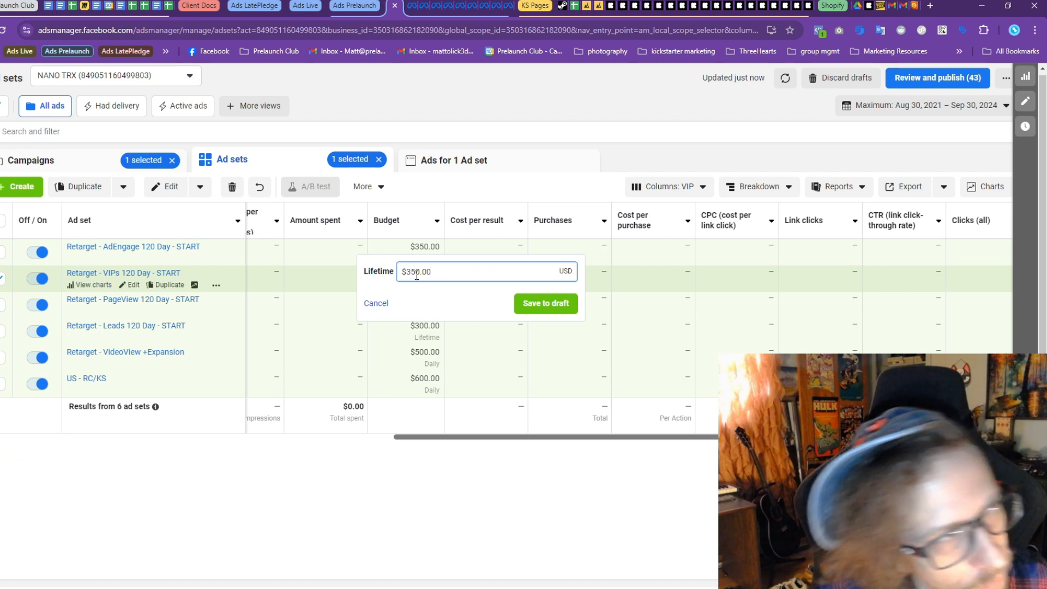
{"action": "left_click_drag", "start_coordinate": [417, 276], "coordinate": [406, 276]}
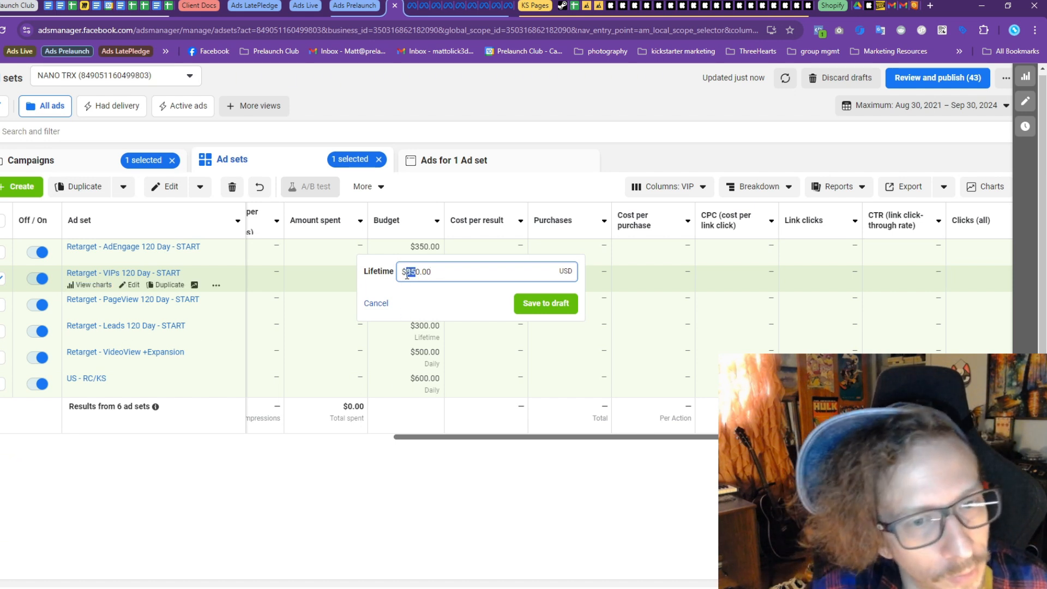
{"action": "type", "text": "15"}
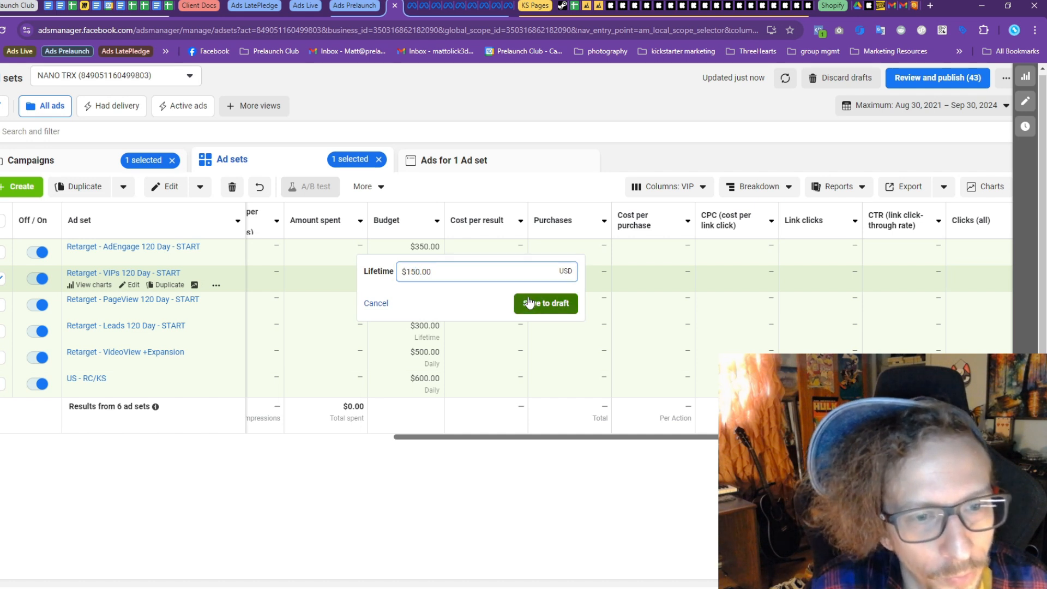
{"action": "left_click", "coordinate": [545, 303]}
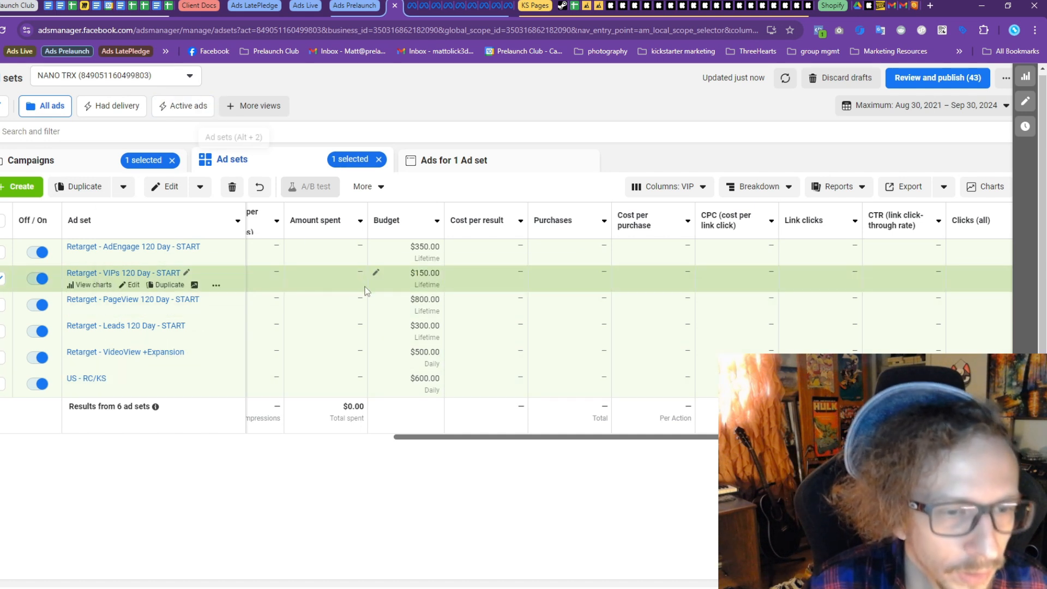
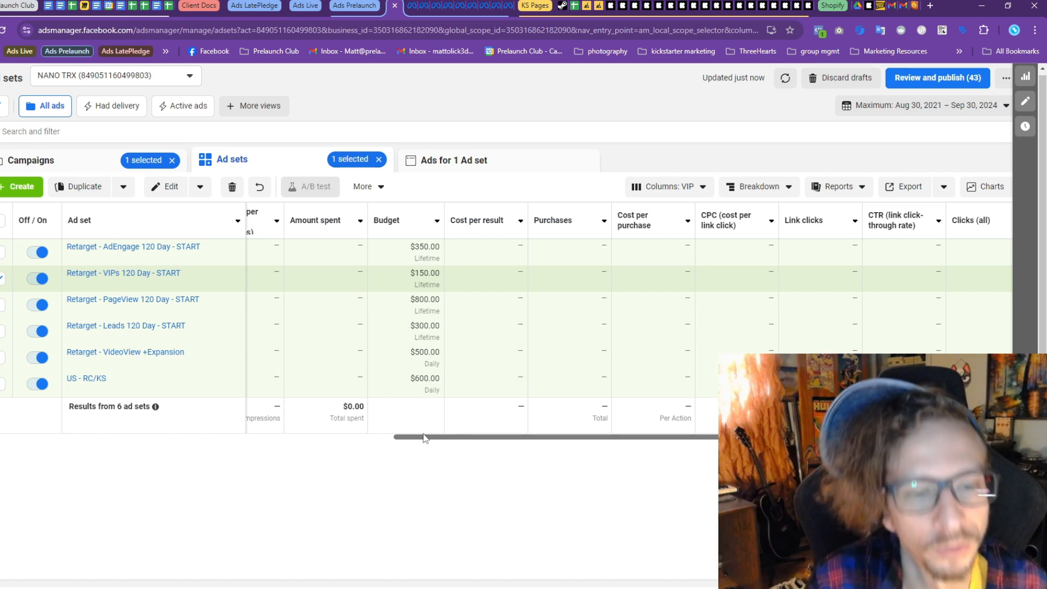
Examine the results, reach and frequency of the prelaunch campaigns at campaign level
{"action": "left_click_drag", "start_coordinate": [425, 440], "coordinate": [119, 423]}
{"action": "left_click", "coordinate": [73, 163]}
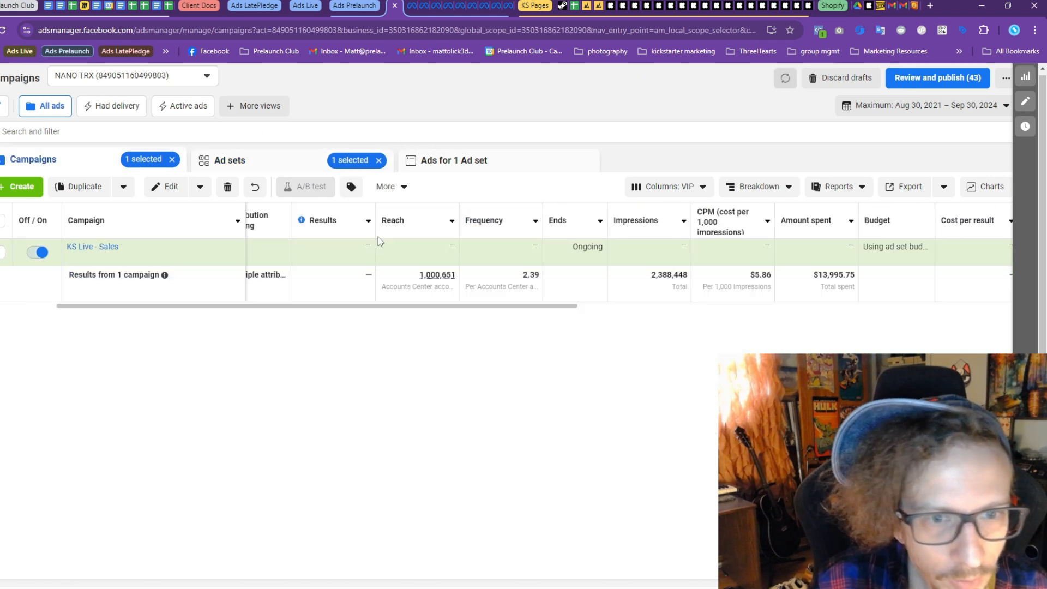
{"action": "left_click_drag", "start_coordinate": [528, 283], "coordinate": [539, 279]}
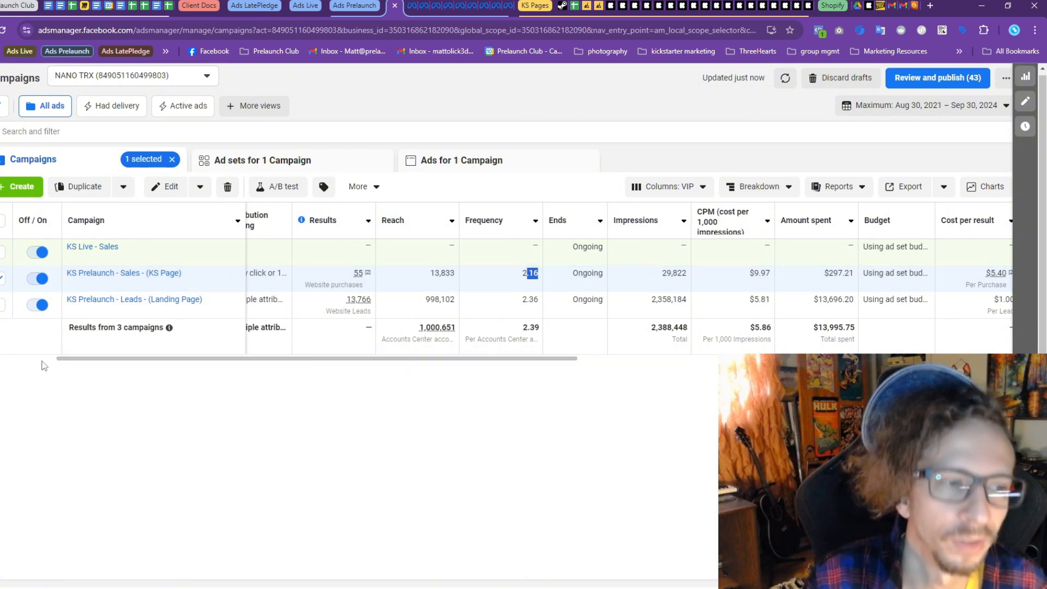
{"action": "left_click", "coordinate": [493, 467]}
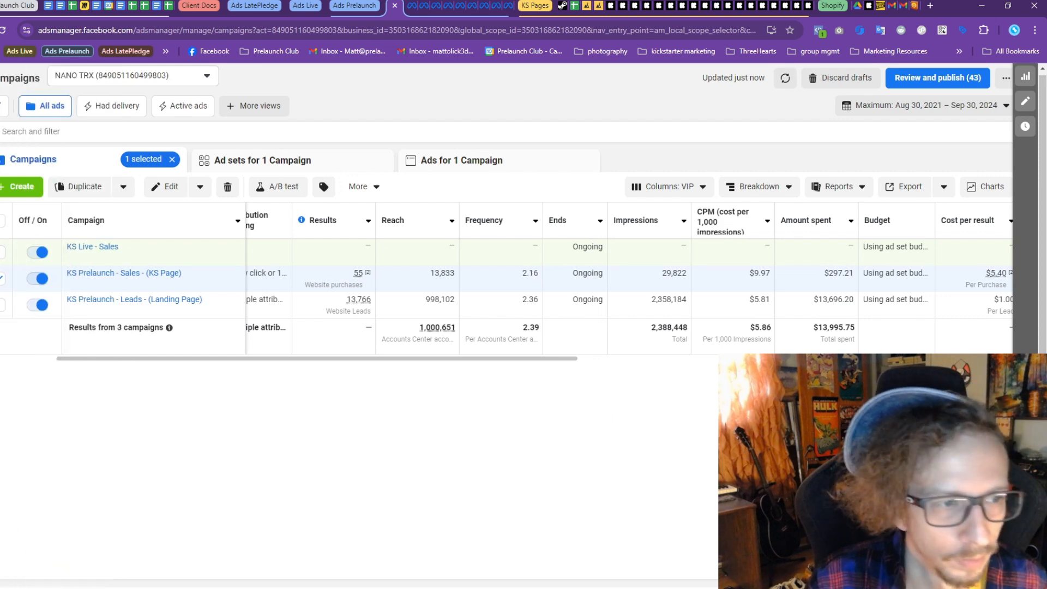
Check the KS Live - Sales ad set budgets and show the campaigns with the Engagement column preset
{"action": "left_click", "coordinate": [261, 159]}
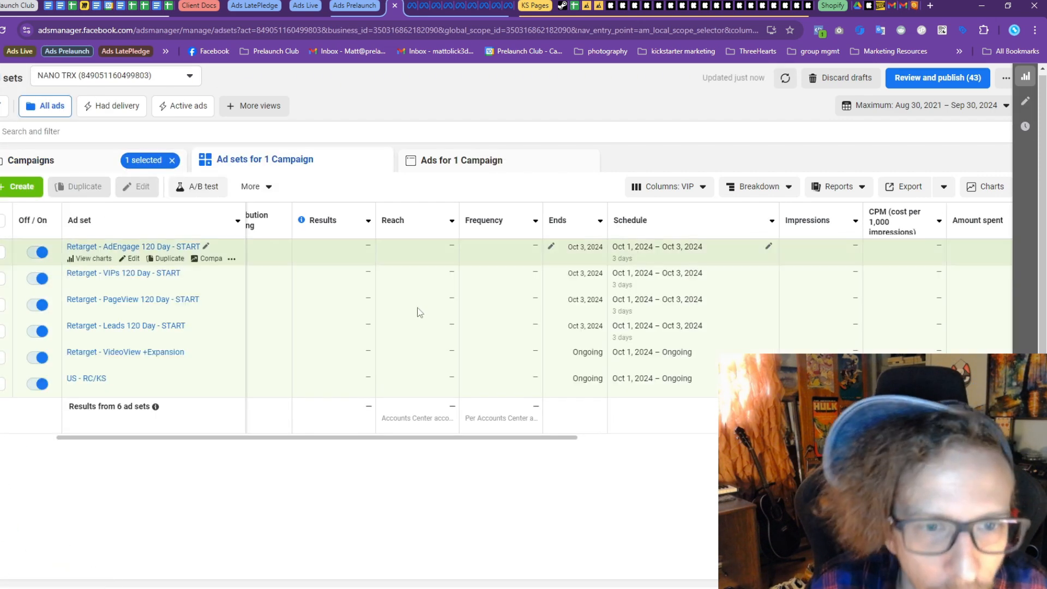
{"action": "left_click_drag", "start_coordinate": [444, 437], "coordinate": [695, 436]}
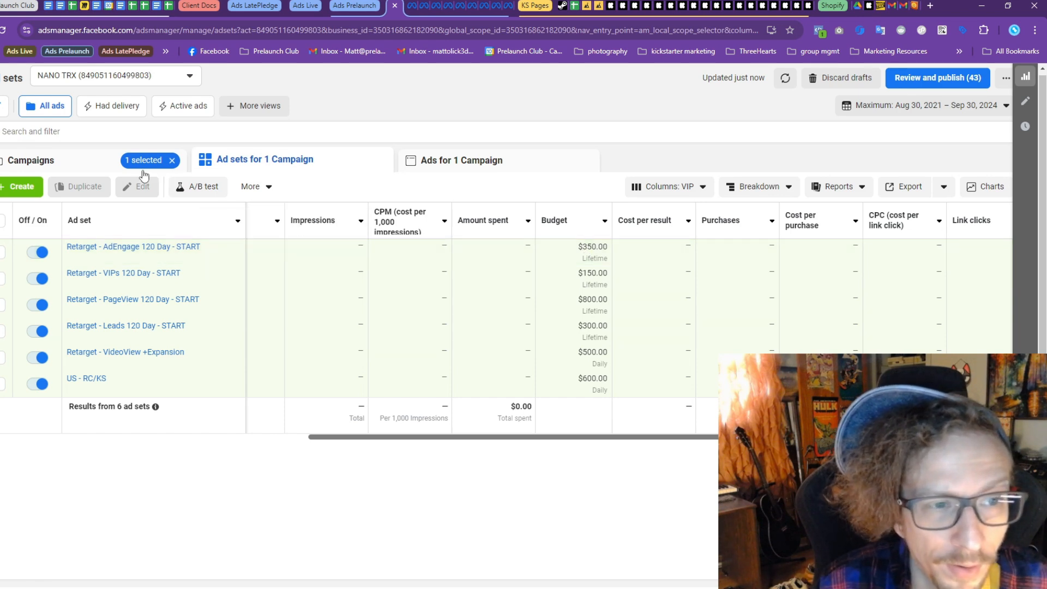
{"action": "left_click", "coordinate": [105, 165]}
{"action": "left_click", "coordinate": [662, 188]}
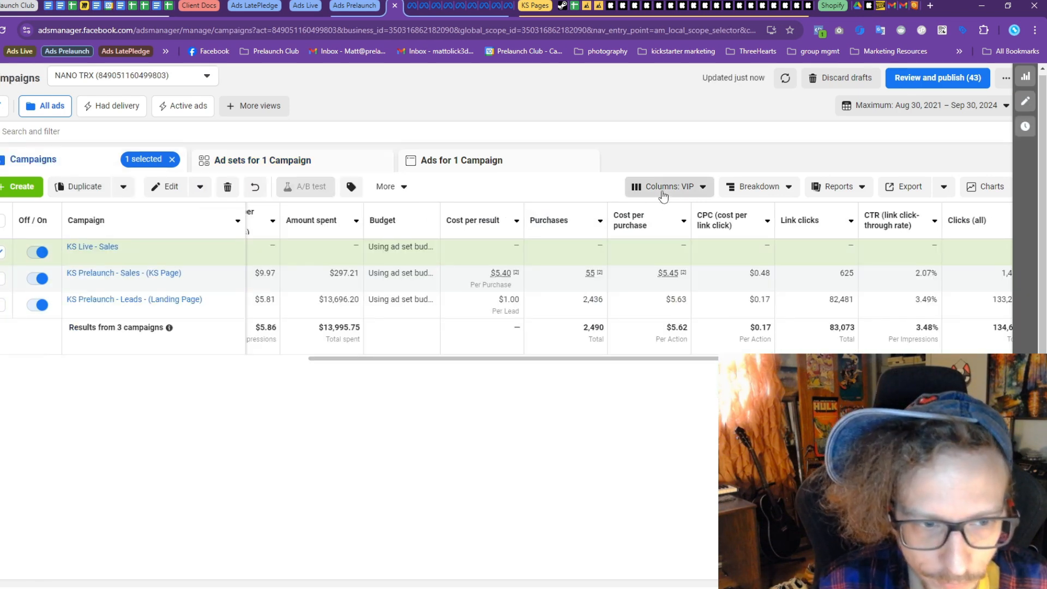
{"action": "left_click", "coordinate": [611, 261]}
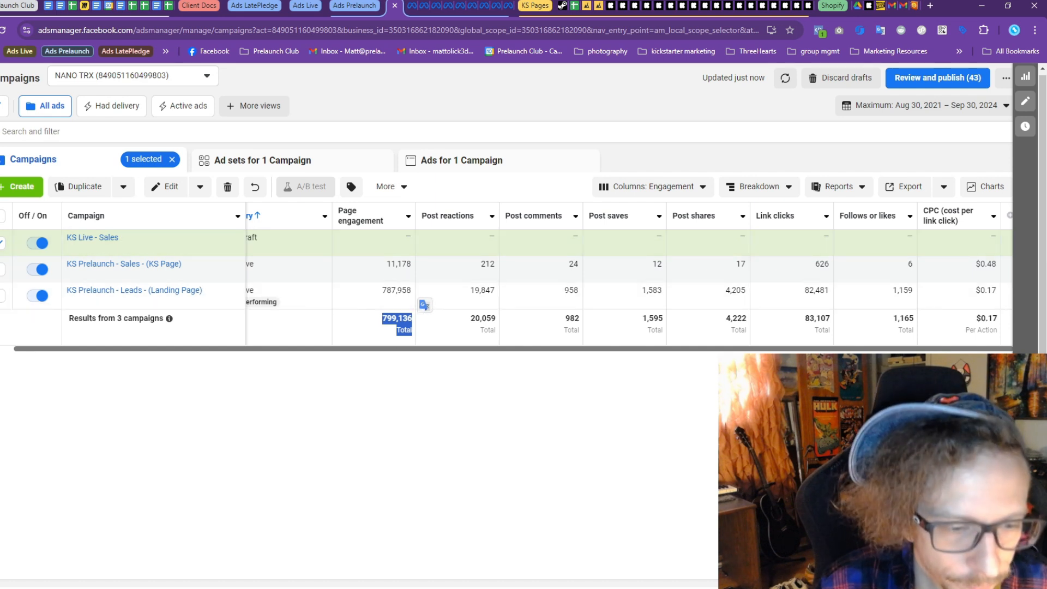
Switch to Calculator and multiply 800000 by 0.001 to size the ad engagement audience's budget
{"action": "key", "text": "alt+Tab"}
{"action": "key", "text": "Escape"}
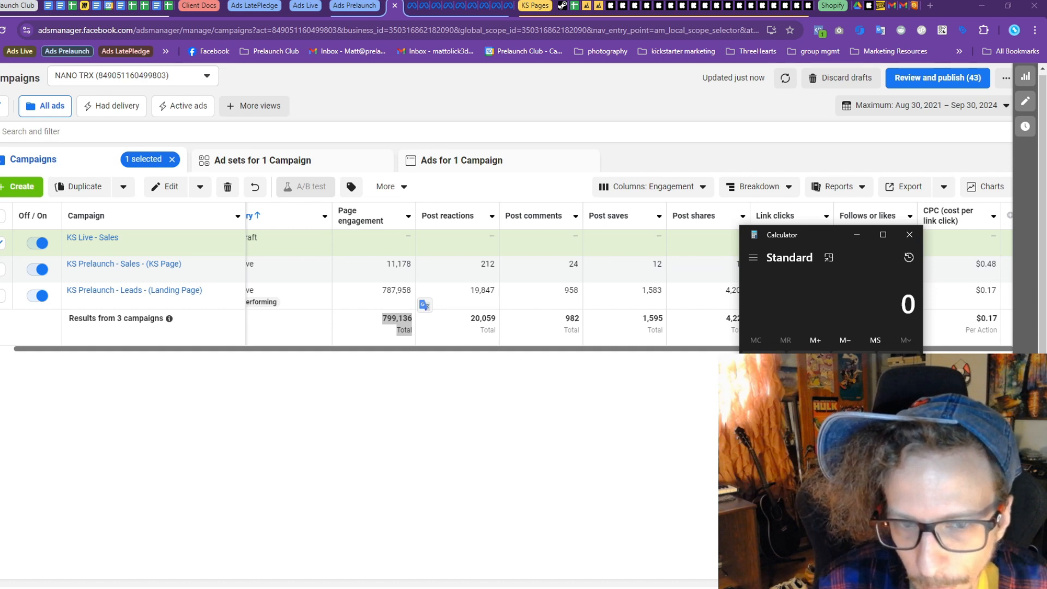
{"action": "type", "text": "800"}
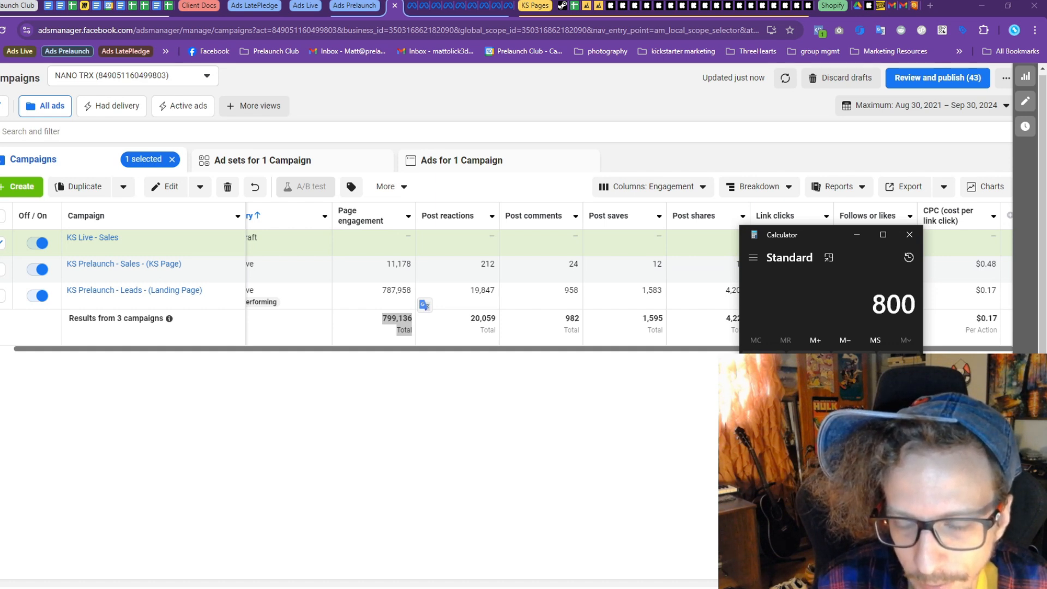
{"action": "type", "text": "000"}
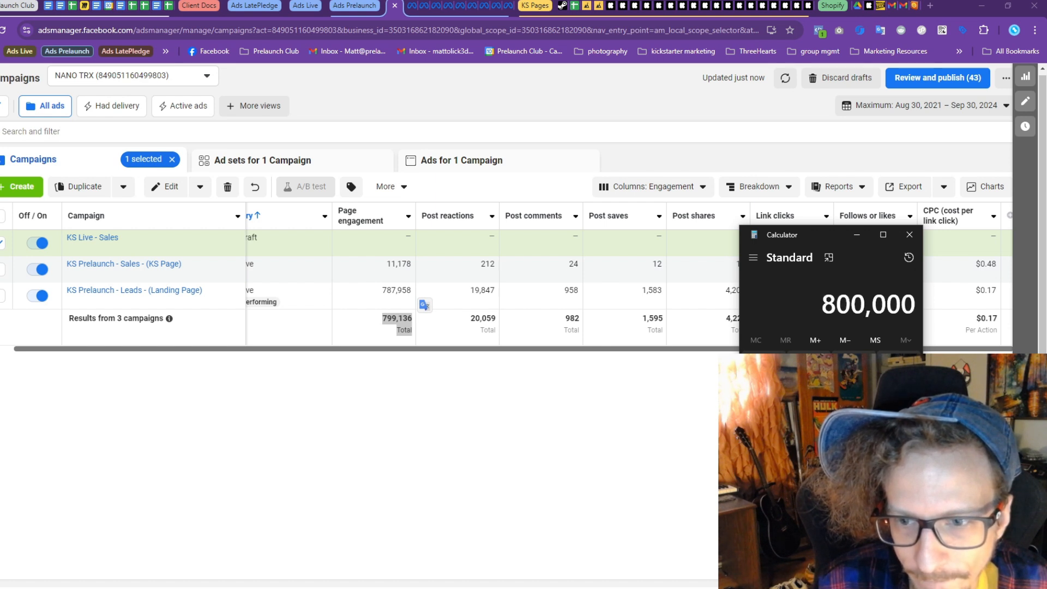
{"action": "type", "text": " × 0.001"}
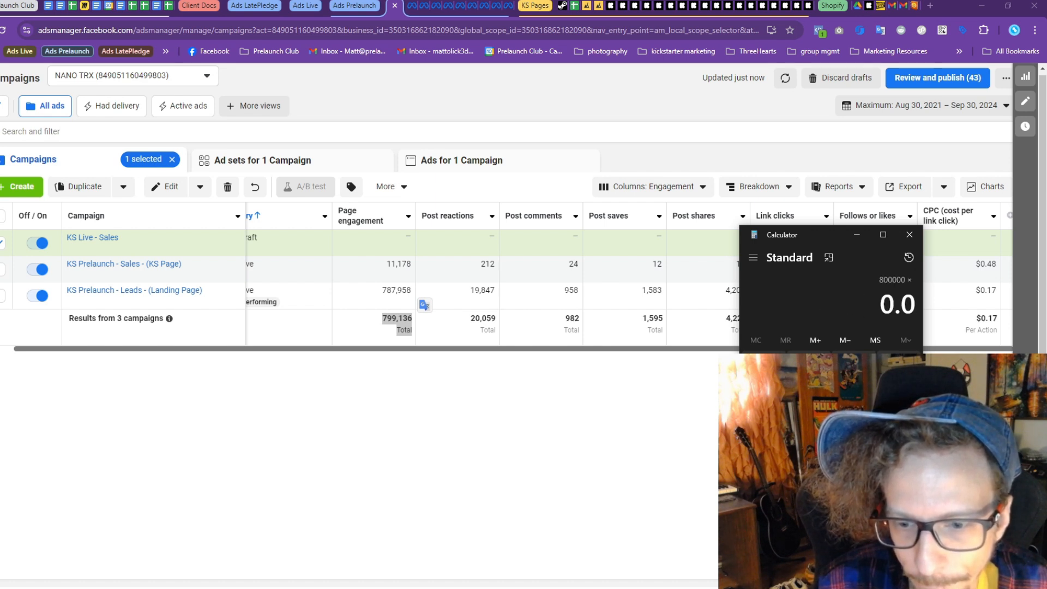
{"action": "key", "text": "Return"}
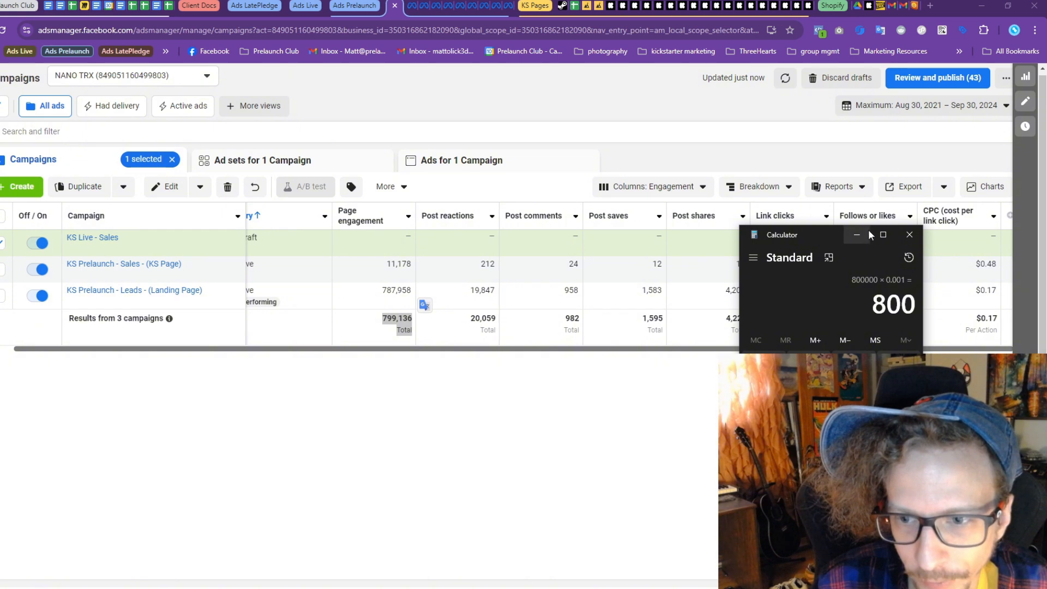
{"action": "left_click", "coordinate": [908, 234]}
Show the KS Live - Sales ad sets with the VIP column preset, including their budgets
{"action": "left_click", "coordinate": [304, 163]}
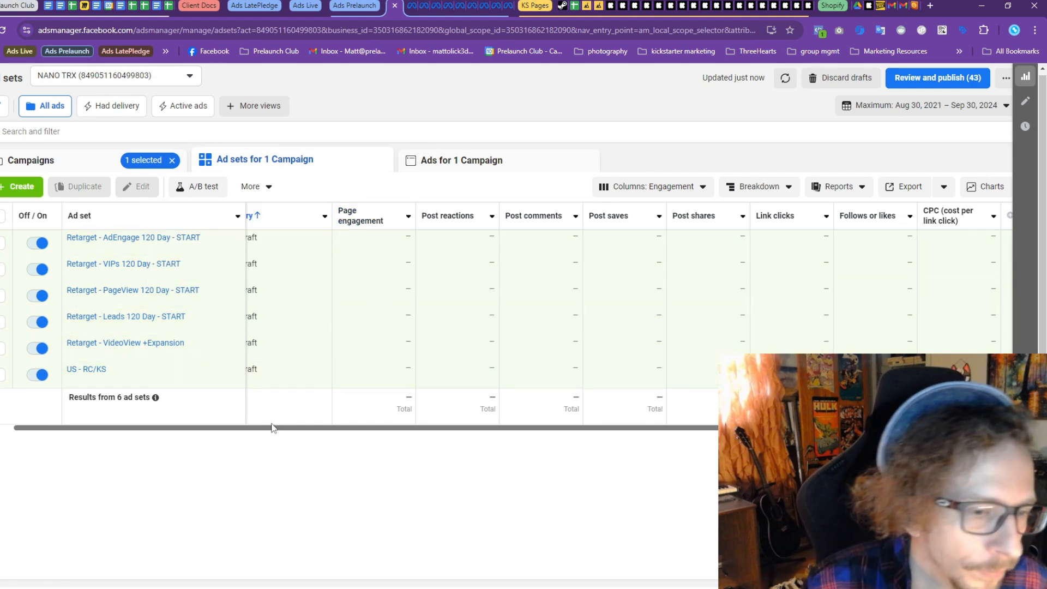
{"action": "left_click_drag", "start_coordinate": [270, 430], "coordinate": [546, 433]}
{"action": "left_click", "coordinate": [577, 457]}
{"action": "left_click", "coordinate": [649, 187]}
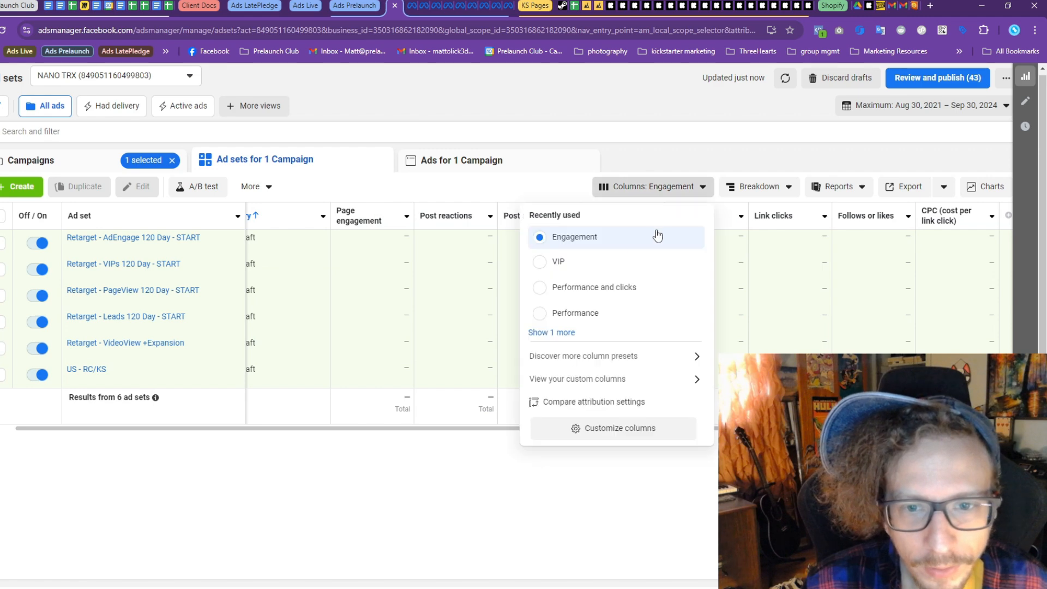
{"action": "left_click", "coordinate": [600, 261]}
{"action": "left_click_drag", "start_coordinate": [496, 436], "coordinate": [846, 437]}
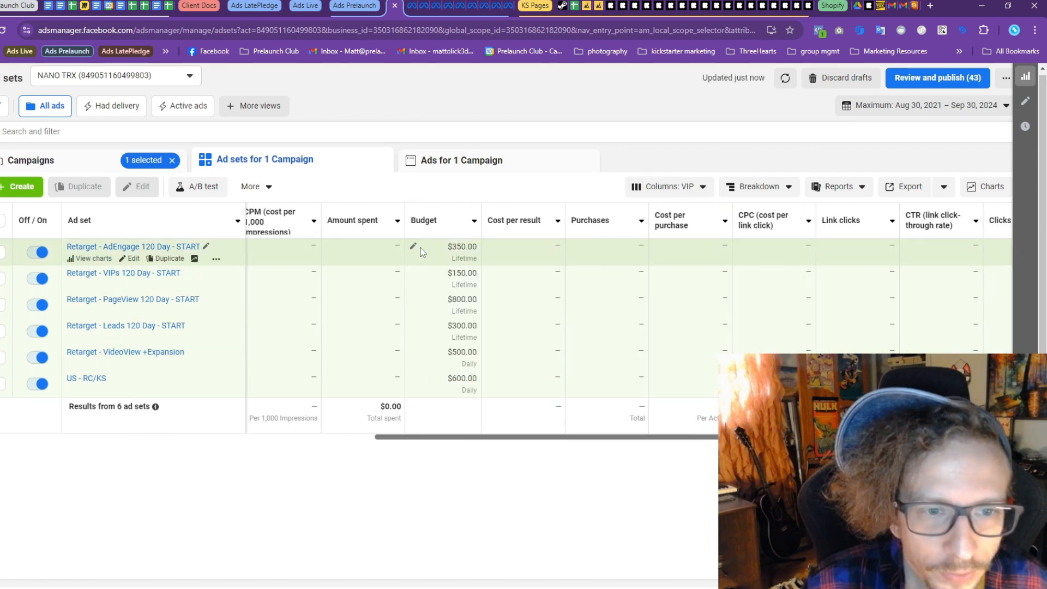
Set the Retarget - AdEngage 120 Day - START ad set's lifetime budget to $500 and save it to draft
{"action": "left_click", "coordinate": [418, 246]}
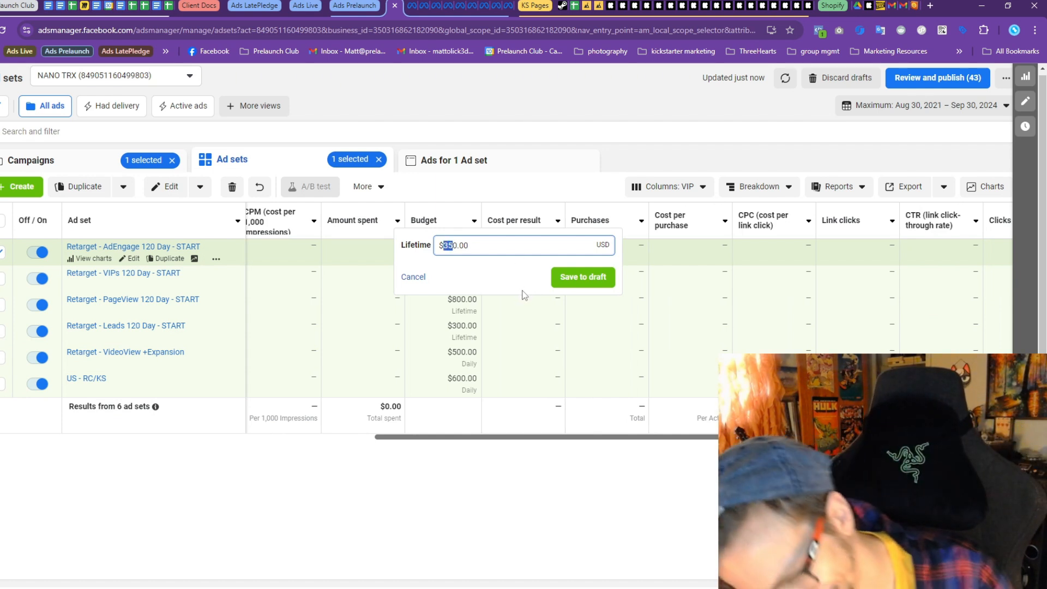
{"action": "type", "text": "60"}
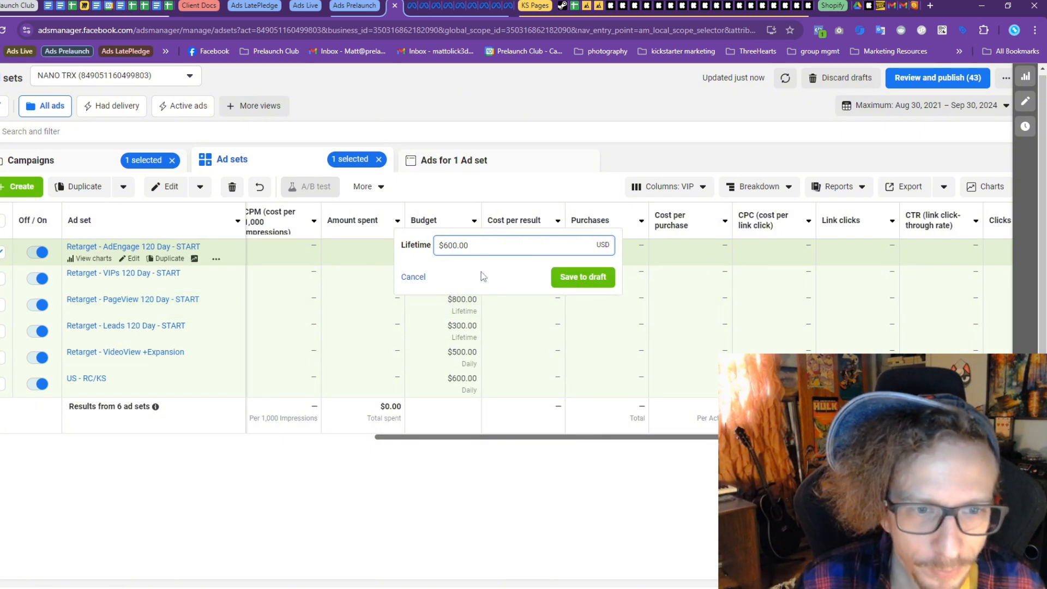
{"action": "key", "text": "Left"}
{"action": "key", "text": "BackSpace"}
{"action": "type", "text": "5"}
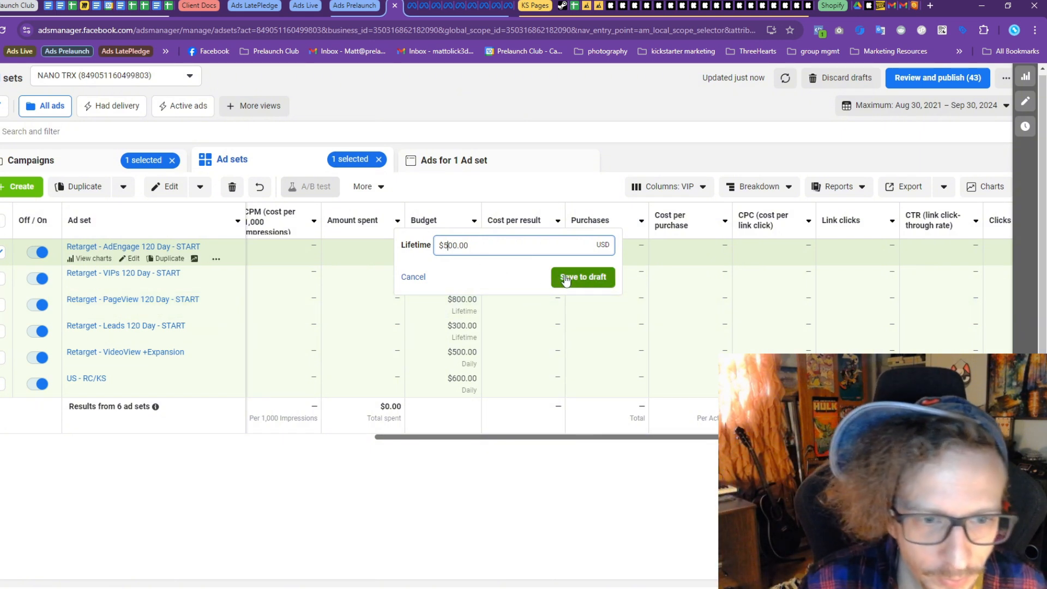
{"action": "left_click", "coordinate": [565, 278]}
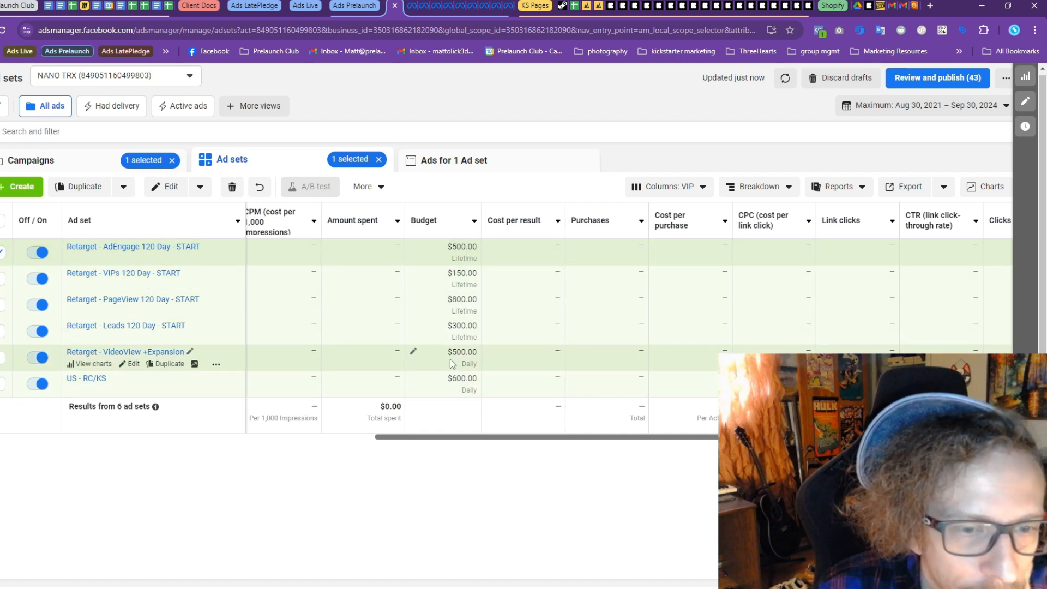
Set the Retarget - VideoView +Expansion ad set's daily budget to $800 and save it to draft
{"action": "left_click", "coordinate": [412, 353]}
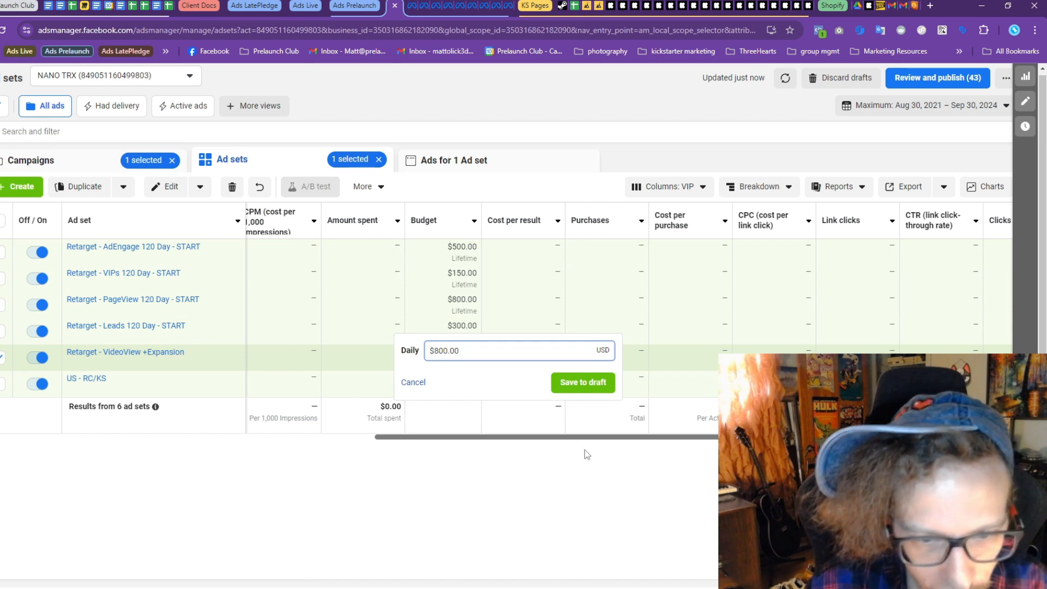
{"action": "left_click", "coordinate": [583, 382]}
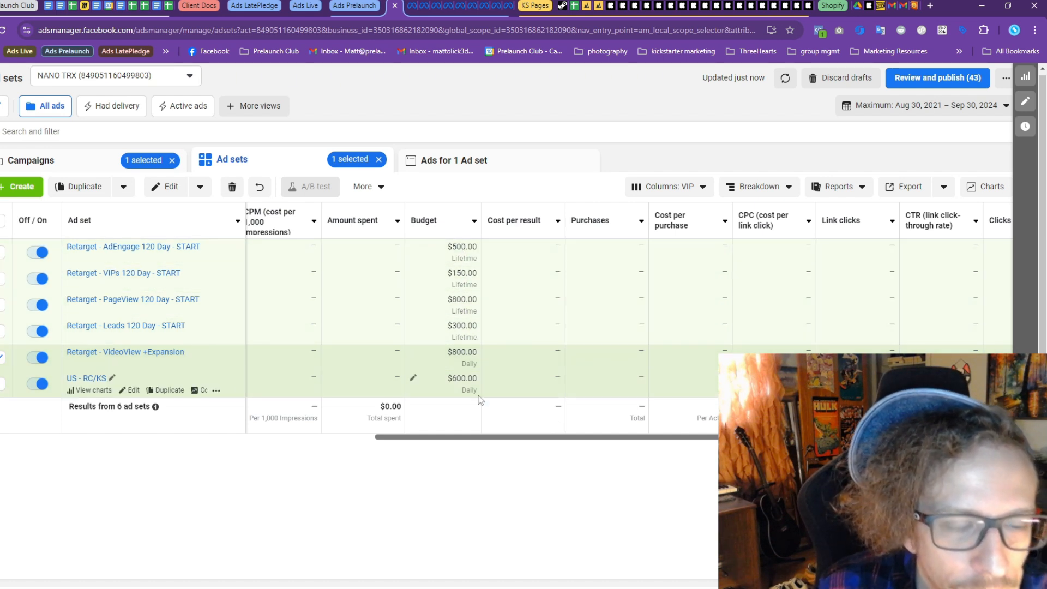
{"action": "left_click_drag", "start_coordinate": [456, 437], "coordinate": [535, 437]}
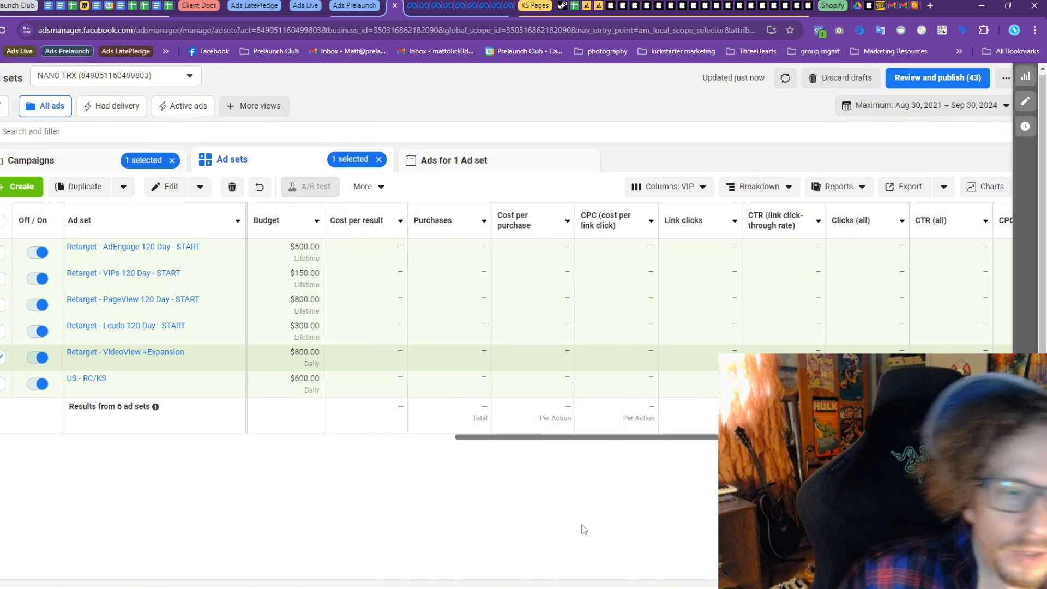
{"action": "left_click_drag", "start_coordinate": [291, 353], "coordinate": [323, 385]}
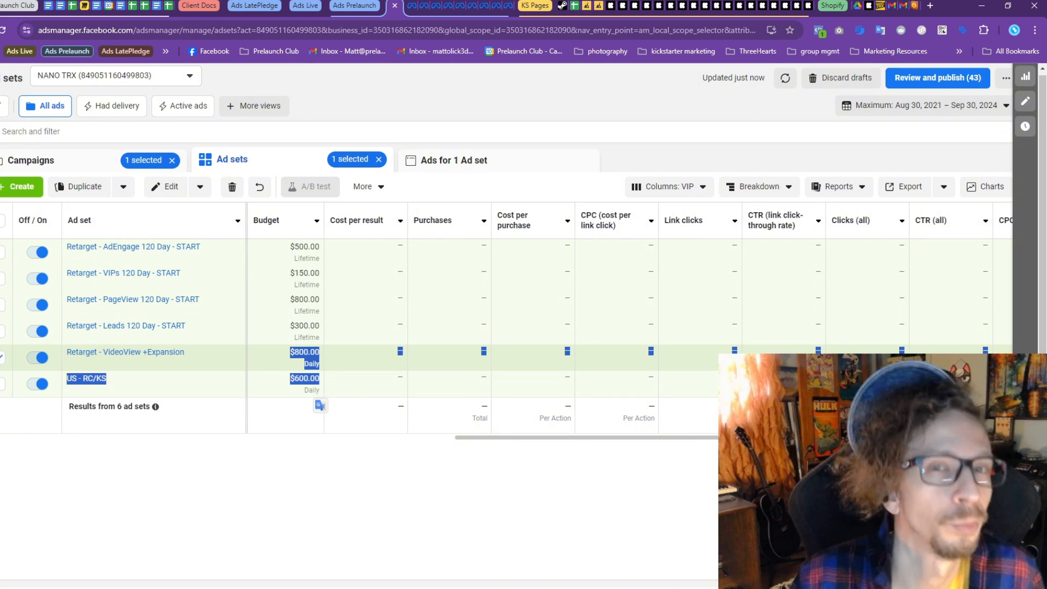
{"action": "left_click", "coordinate": [491, 479]}
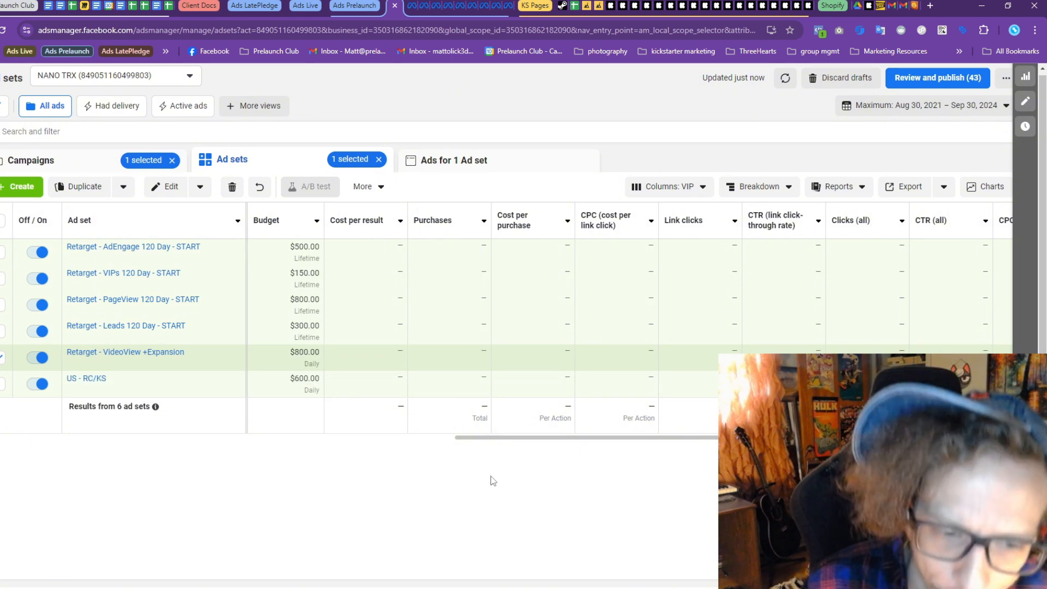
{"action": "left_click_drag", "start_coordinate": [482, 439], "coordinate": [22, 439]}
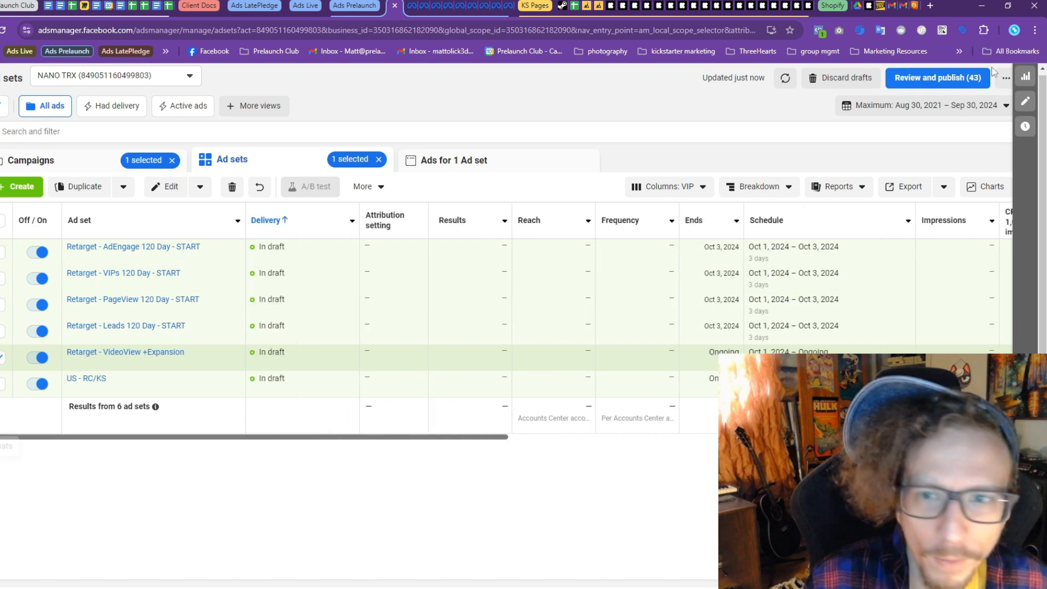
Look through the draft ads list and return to the ad sets list
{"action": "mouse_move", "coordinate": [153, 260]}
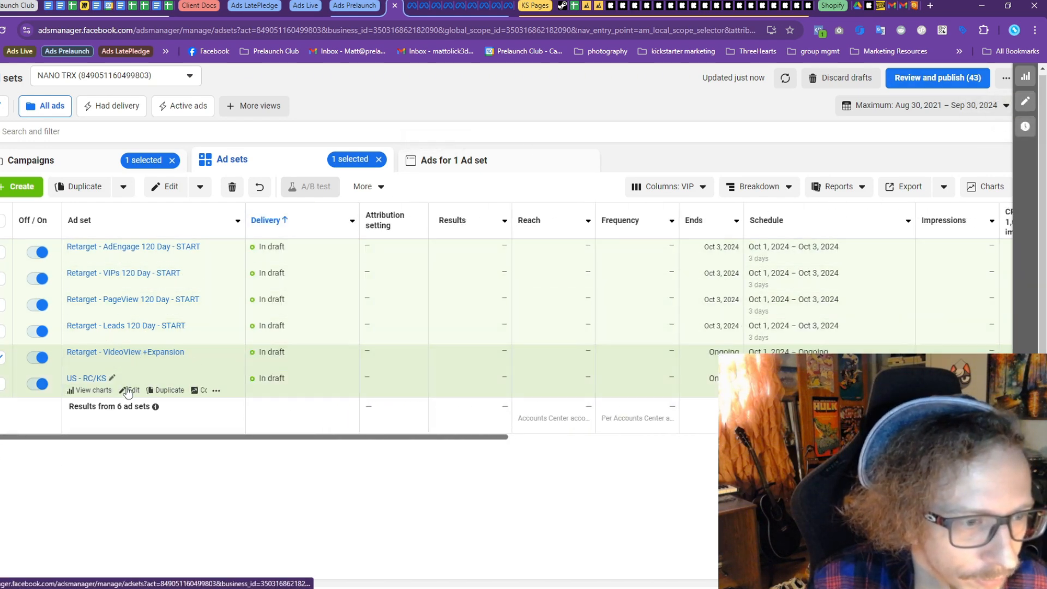
{"action": "left_click", "coordinate": [482, 164]}
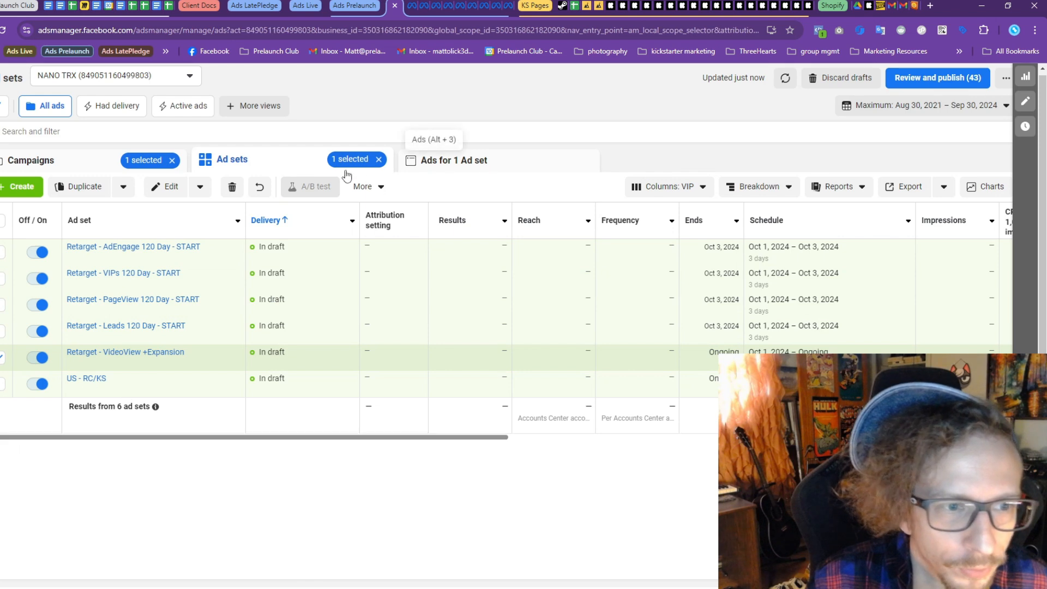
{"action": "scroll", "coordinate": [345, 334], "scroll_direction": "down", "scroll_amount": 3}
{"action": "scroll", "coordinate": [346, 335], "scroll_direction": "down", "scroll_amount": 3}
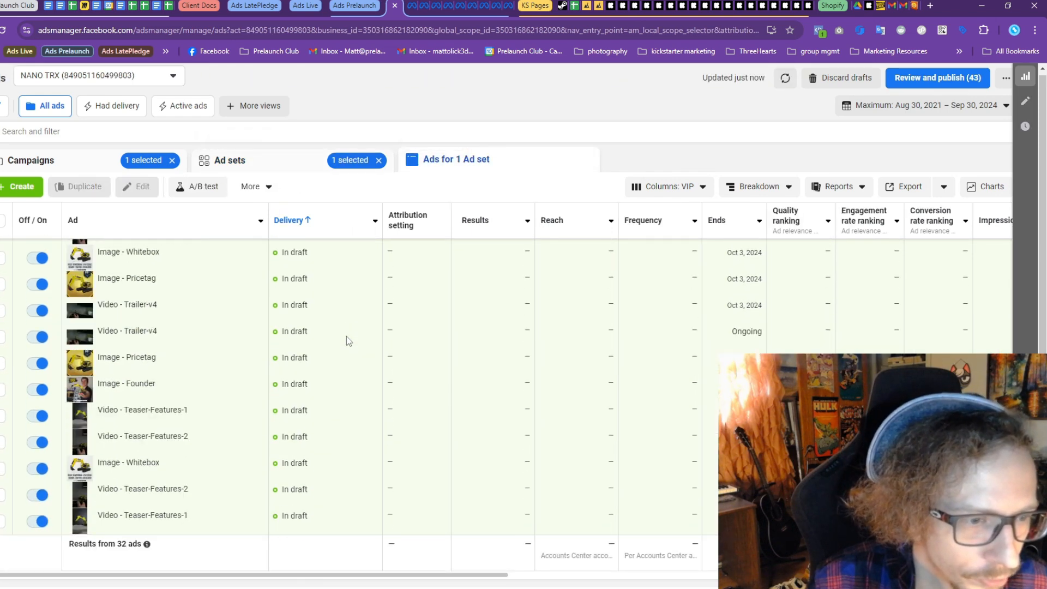
{"action": "left_click", "coordinate": [254, 163]}
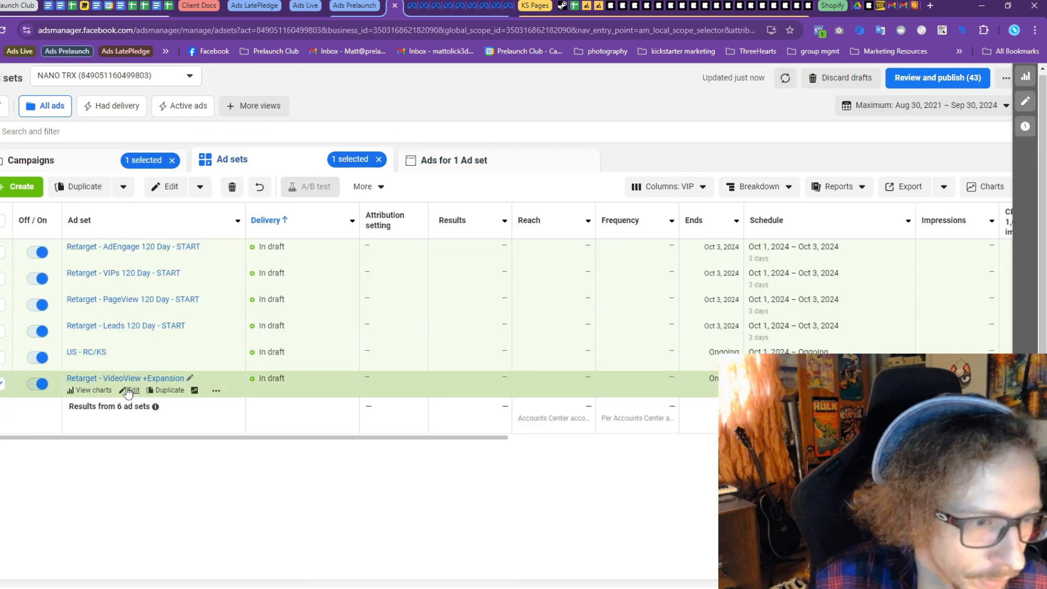
Open the Retarget - VideoView +Expansion ad set for editing and examine its Image - Founder ad's creative, primary text and headlines
{"action": "left_click", "coordinate": [132, 391]}
{"action": "scroll", "coordinate": [384, 442], "scroll_direction": "down", "scroll_amount": 6}
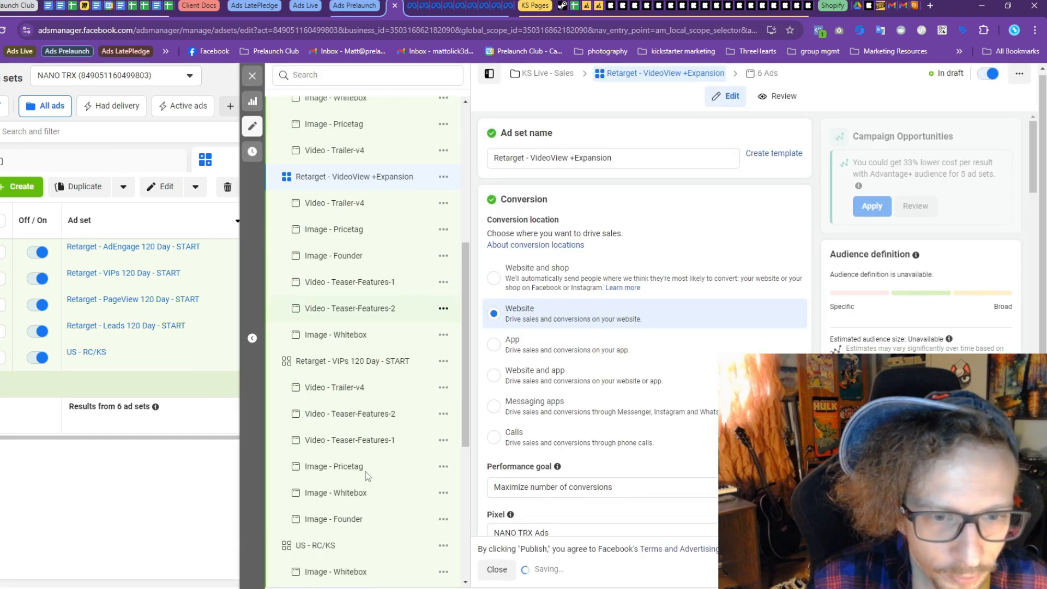
{"action": "left_click", "coordinate": [327, 243]}
{"action": "scroll", "coordinate": [617, 340], "scroll_direction": "down", "scroll_amount": 15}
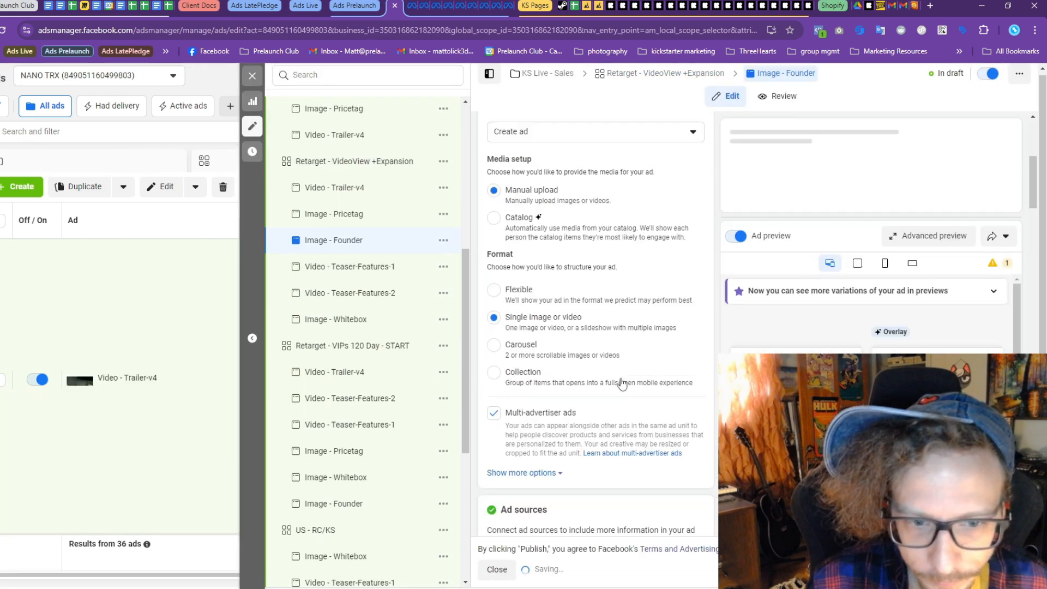
{"action": "scroll", "coordinate": [625, 402], "scroll_direction": "down", "scroll_amount": 12}
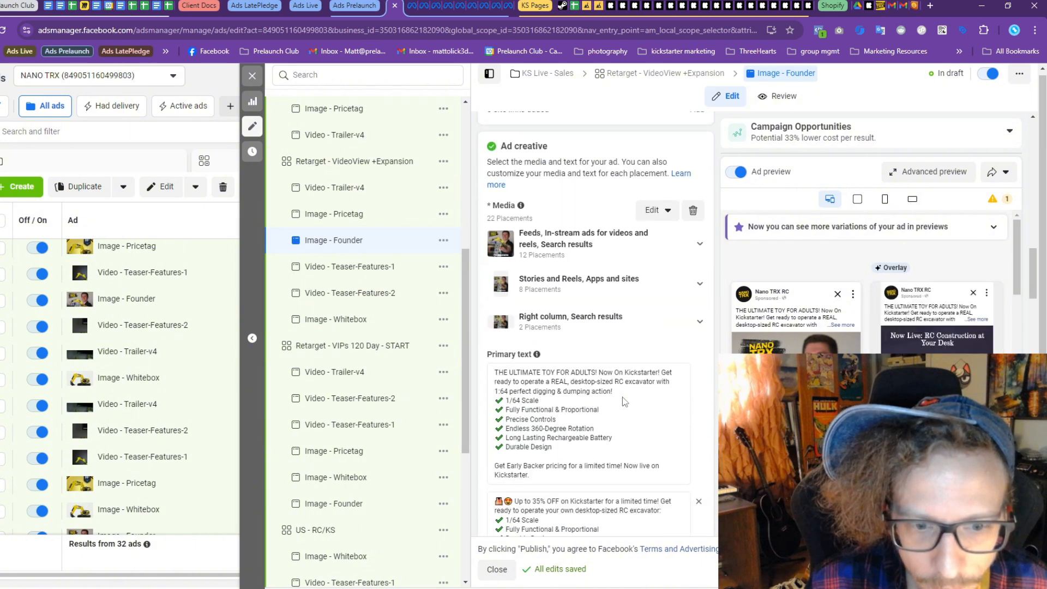
{"action": "scroll", "coordinate": [623, 398], "scroll_direction": "down", "scroll_amount": 10}
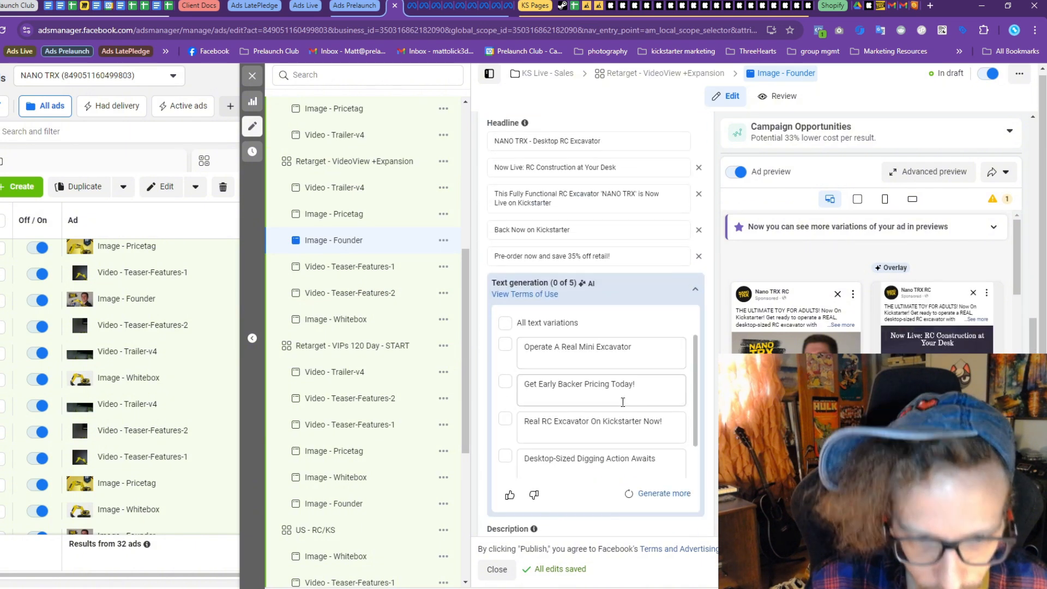
{"action": "scroll", "coordinate": [596, 397], "scroll_direction": "up", "scroll_amount": 6}
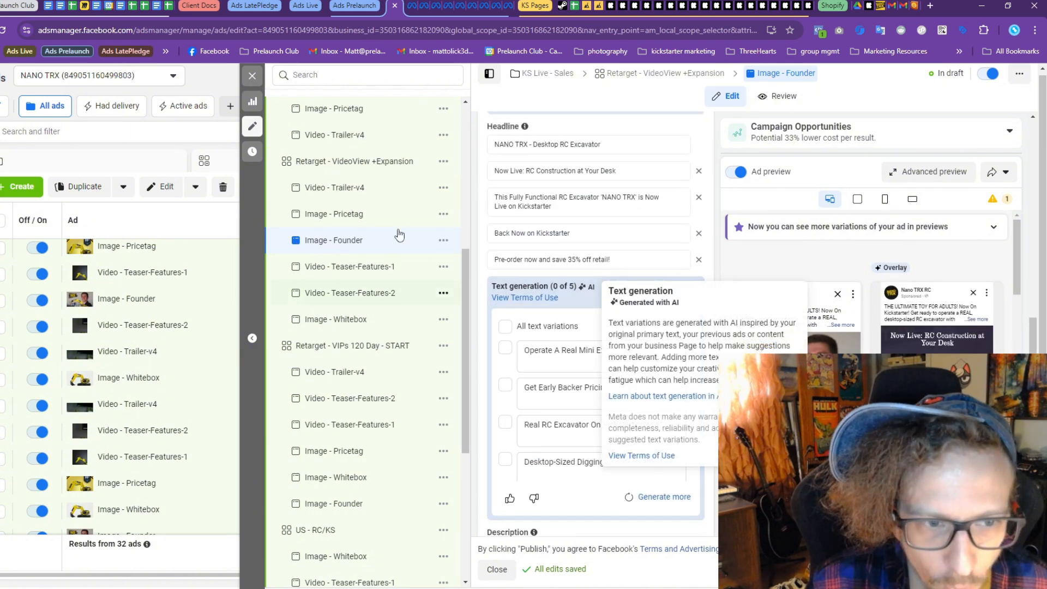
Examine the Image - Pricetag ads' text and destination settings in the VideoView +Expansion and VIPs 120 Day - START ad sets
{"action": "left_click", "coordinate": [323, 214]}
{"action": "scroll", "coordinate": [571, 347], "scroll_direction": "down", "scroll_amount": 15}
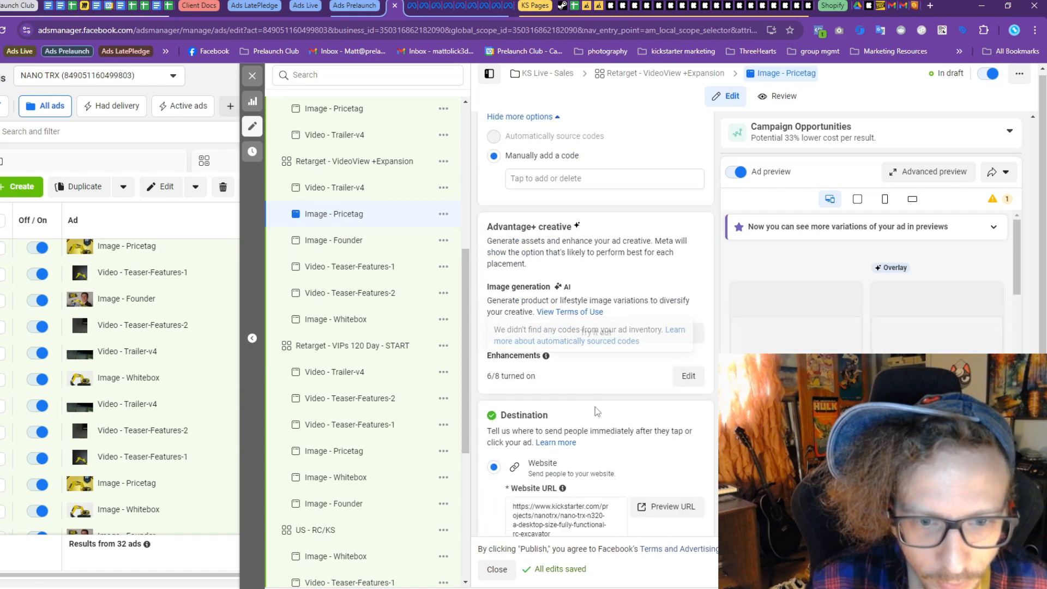
{"action": "scroll", "coordinate": [589, 418], "scroll_direction": "up", "scroll_amount": 20}
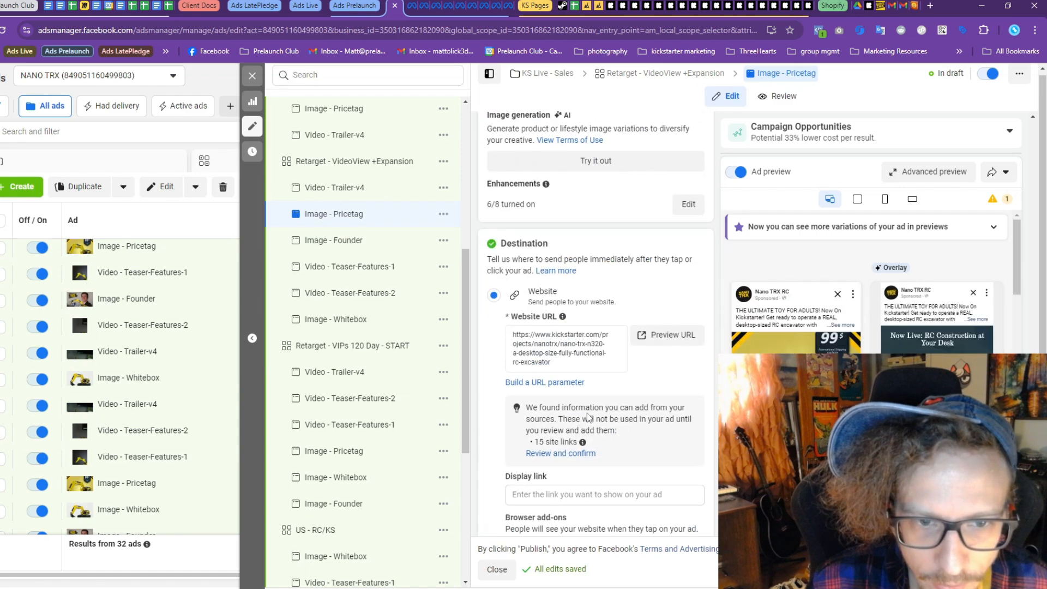
{"action": "scroll", "coordinate": [549, 334], "scroll_direction": "up", "scroll_amount": 3}
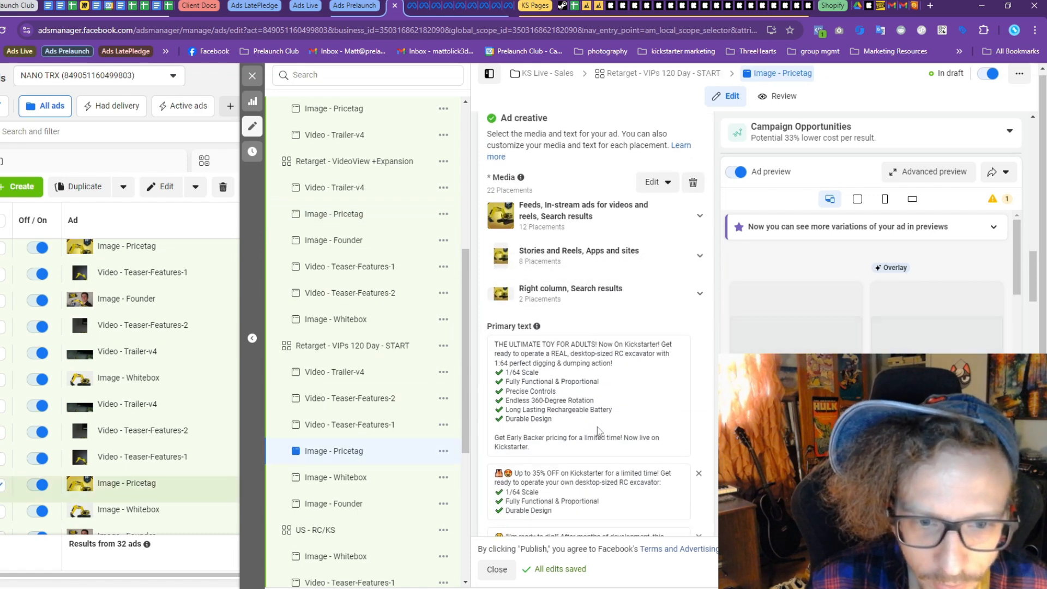
{"action": "scroll", "coordinate": [600, 382], "scroll_direction": "down", "scroll_amount": 10}
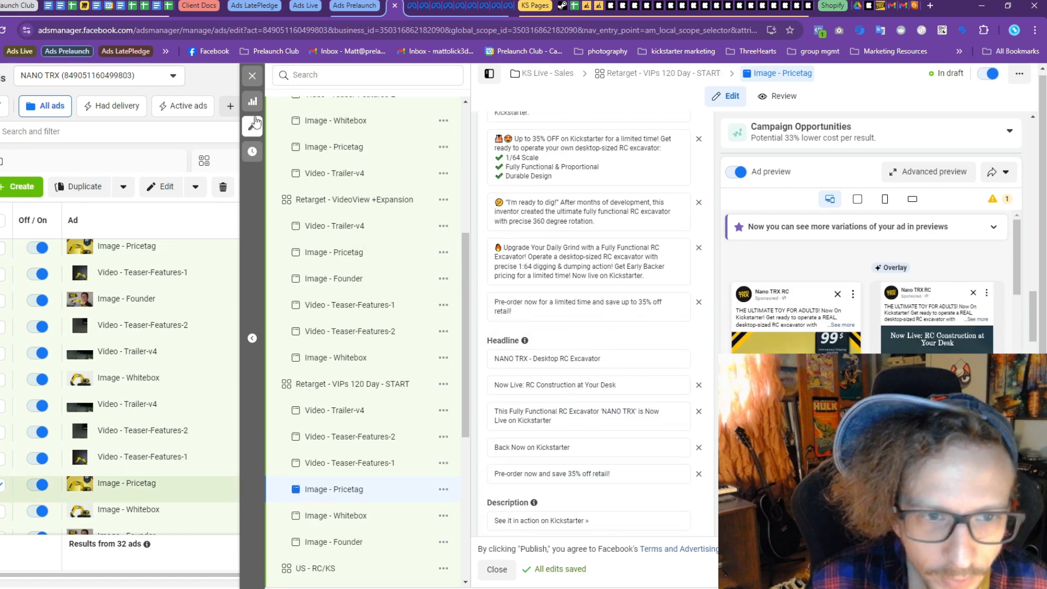
Close the ad editor and publish all of the campaign, ad set and ad drafts under review
{"action": "left_click", "coordinate": [252, 75]}
{"action": "left_click", "coordinate": [897, 78]}
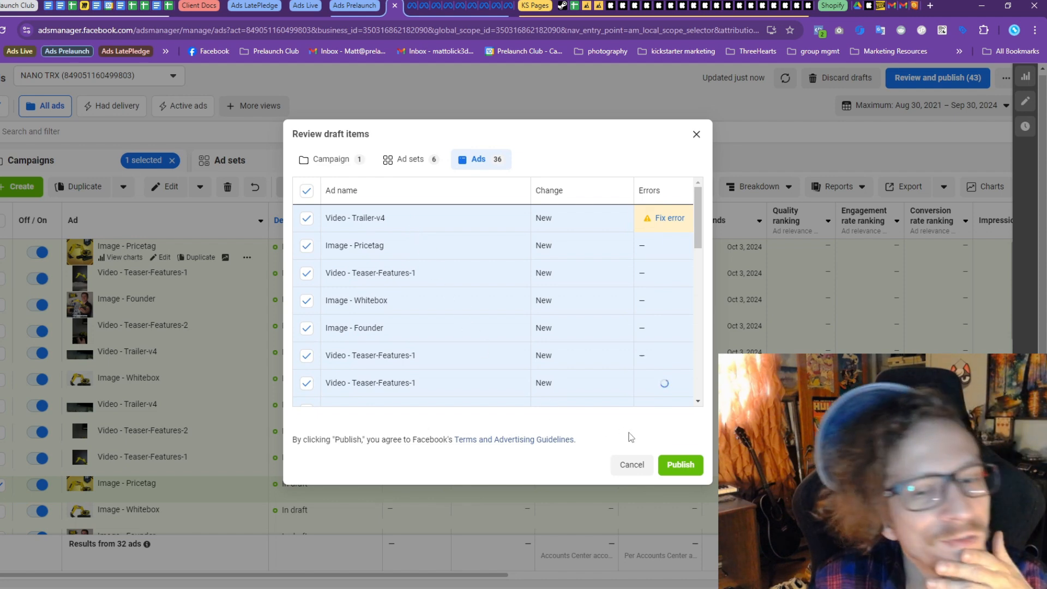
{"action": "left_click", "coordinate": [681, 465]}
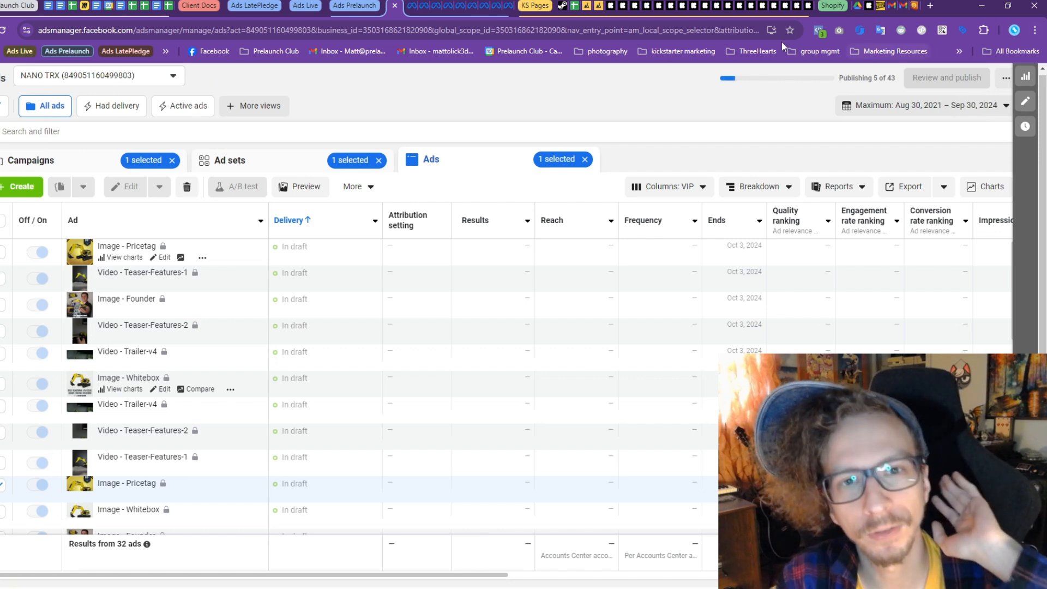
Switch to the NANO TRX N320 Kickstarter prelaunch page and view its header and VIP Pass banner
{"action": "left_click", "coordinate": [604, 6]}
{"action": "scroll", "coordinate": [605, 322], "scroll_direction": "down", "scroll_amount": 6}
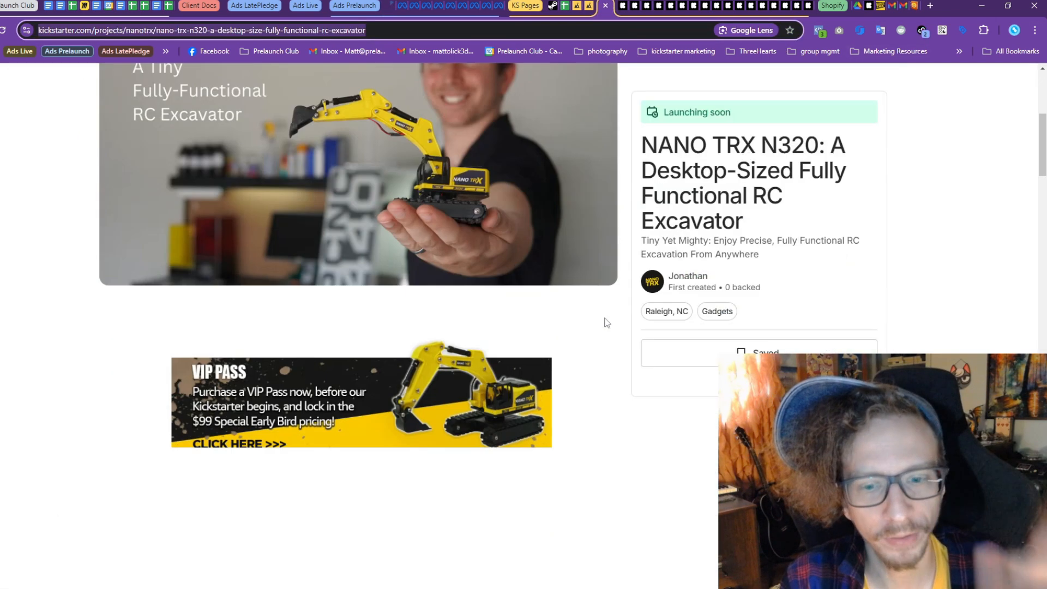
{"action": "scroll", "coordinate": [605, 319], "scroll_direction": "up", "scroll_amount": 1}
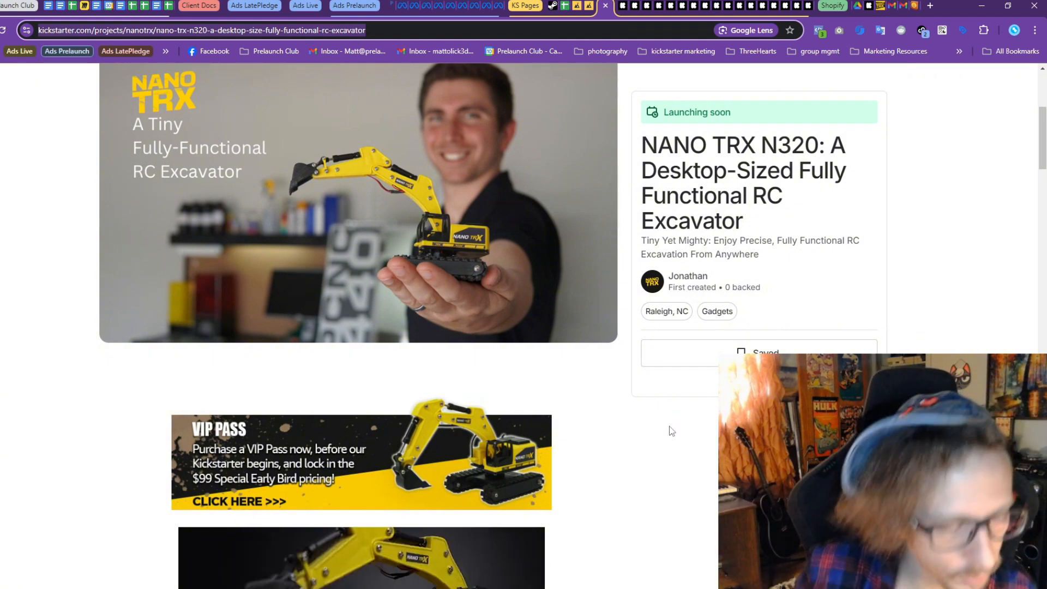
Switch to the Kickstarter Page Deck board in Miro and examine the Kickstarter Page Start and VIP Access Pass cards
{"action": "left_click", "coordinate": [91, 6]}
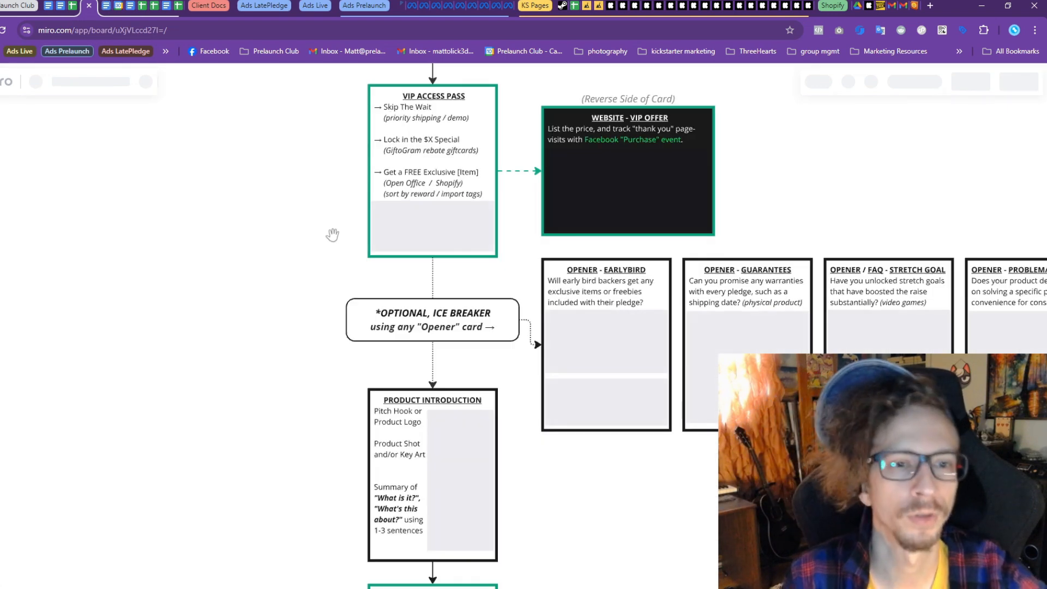
{"action": "scroll", "coordinate": [283, 202], "scroll_direction": "down", "scroll_amount": 4}
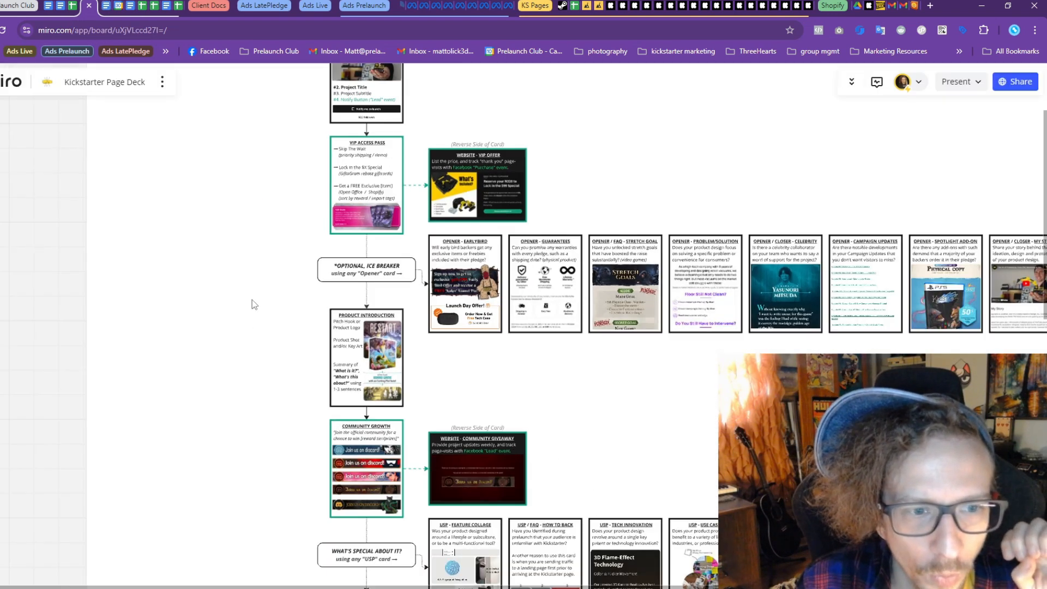
{"action": "scroll", "coordinate": [250, 209], "scroll_direction": "up", "scroll_amount": 2}
{"action": "scroll", "coordinate": [250, 209], "scroll_direction": "up", "scroll_amount": 5}
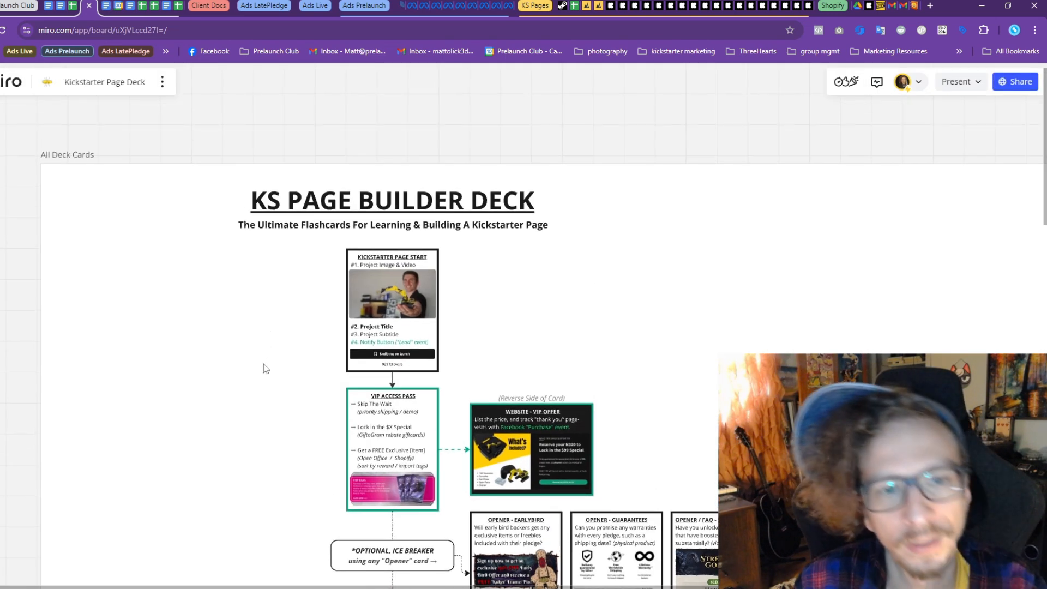
{"action": "left_click_drag", "start_coordinate": [264, 364], "coordinate": [217, 221]}
{"action": "scroll", "coordinate": [262, 360], "scroll_direction": "up", "scroll_amount": 1}
{"action": "left_click_drag", "start_coordinate": [212, 462], "coordinate": [221, 384]}
{"action": "mouse_move", "coordinate": [226, 234]}
{"action": "left_mouse_down"}
{"action": "mouse_move", "coordinate": [236, 409]}
{"action": "mouse_move", "coordinate": [222, 247]}
{"action": "left_mouse_up"}
{"action": "mouse_move", "coordinate": [230, 386]}
{"action": "left_mouse_down"}
{"action": "mouse_move", "coordinate": [229, 338]}
{"action": "mouse_move", "coordinate": [228, 374]}
{"action": "left_mouse_up"}
{"action": "left_click_drag", "start_coordinate": [237, 240], "coordinate": [246, 280]}
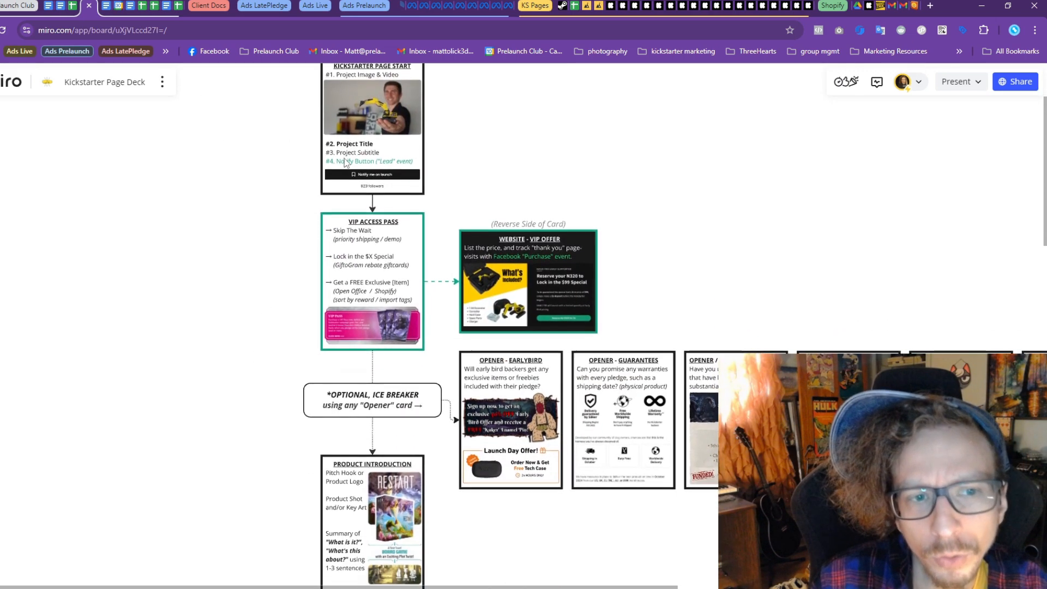
{"action": "scroll", "coordinate": [309, 233], "scroll_direction": "up", "scroll_amount": 3}
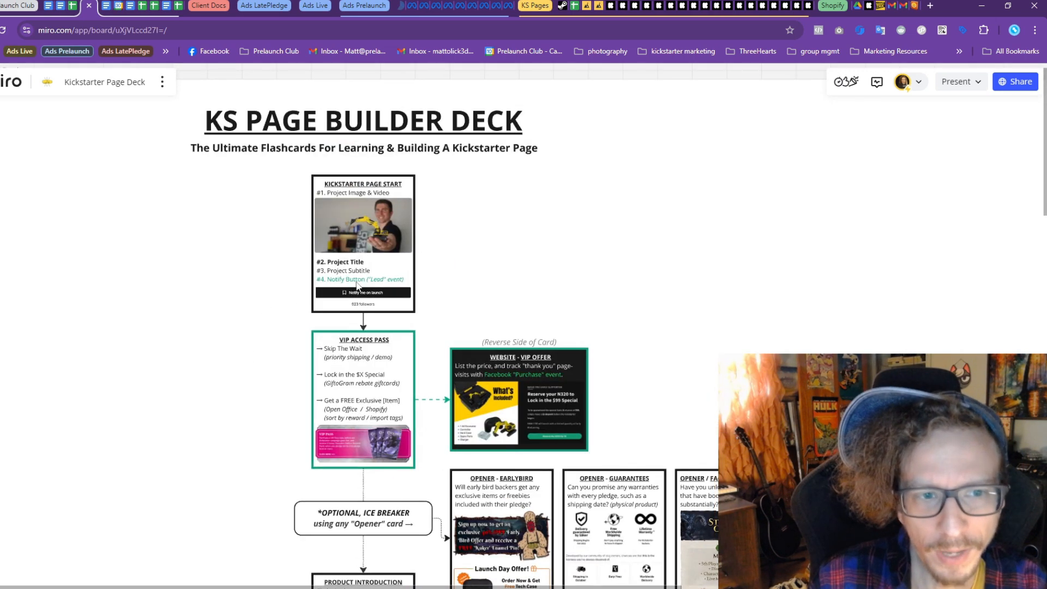
Examine the deck's cards from Community Growth through Key Features and Survey Feedback to the Live Campaign Only divider
{"action": "scroll", "coordinate": [299, 302], "scroll_direction": "down", "scroll_amount": 15}
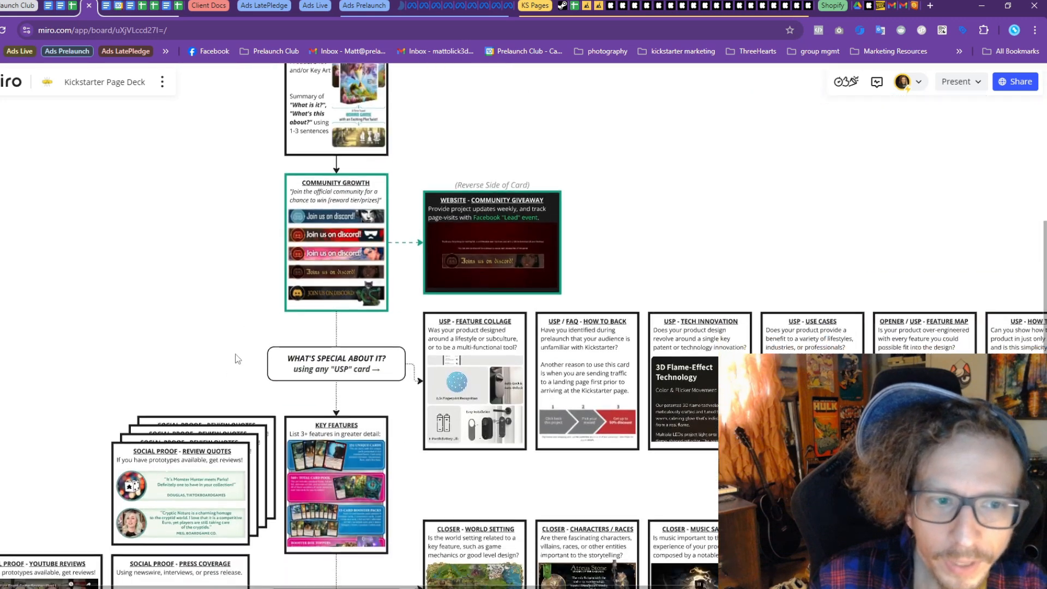
{"action": "scroll", "coordinate": [253, 327], "scroll_direction": "up", "scroll_amount": 2}
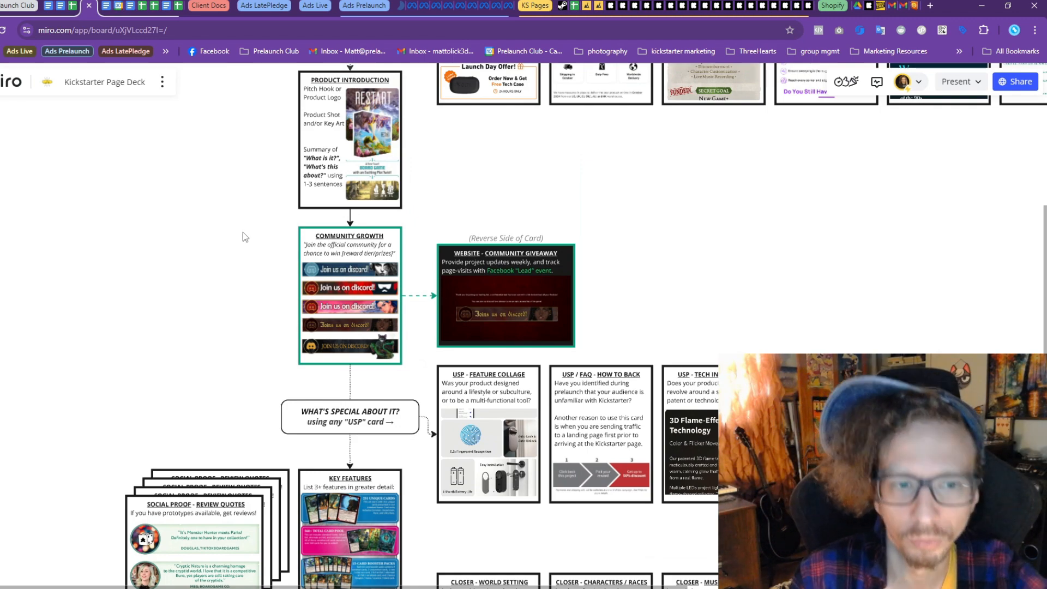
{"action": "left_click_drag", "start_coordinate": [243, 233], "coordinate": [270, 201]}
{"action": "left_click_drag", "start_coordinate": [299, 380], "coordinate": [360, 466]}
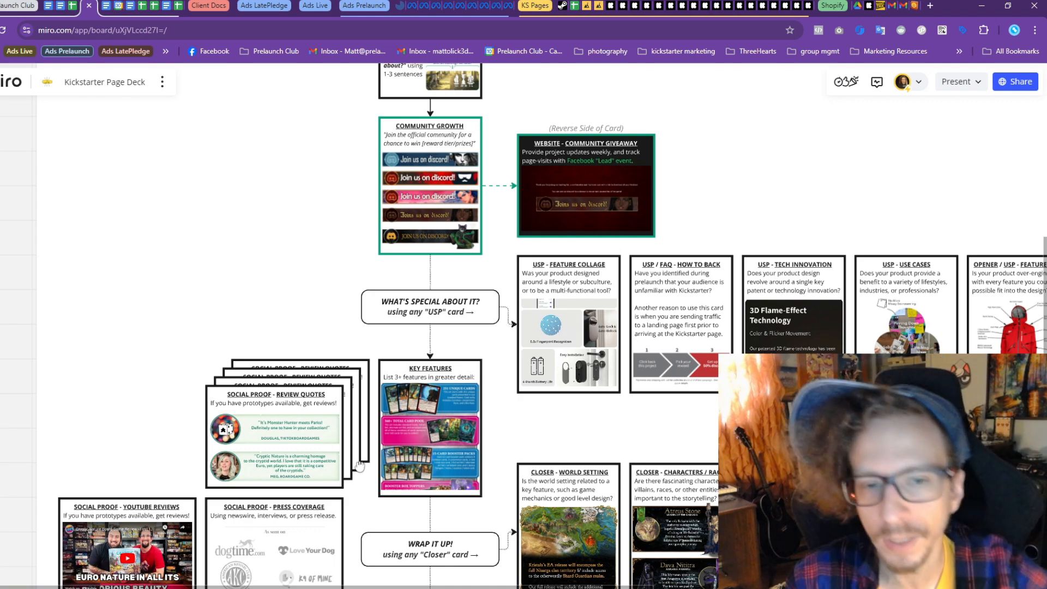
{"action": "scroll", "coordinate": [360, 464], "scroll_direction": "down", "scroll_amount": 10}
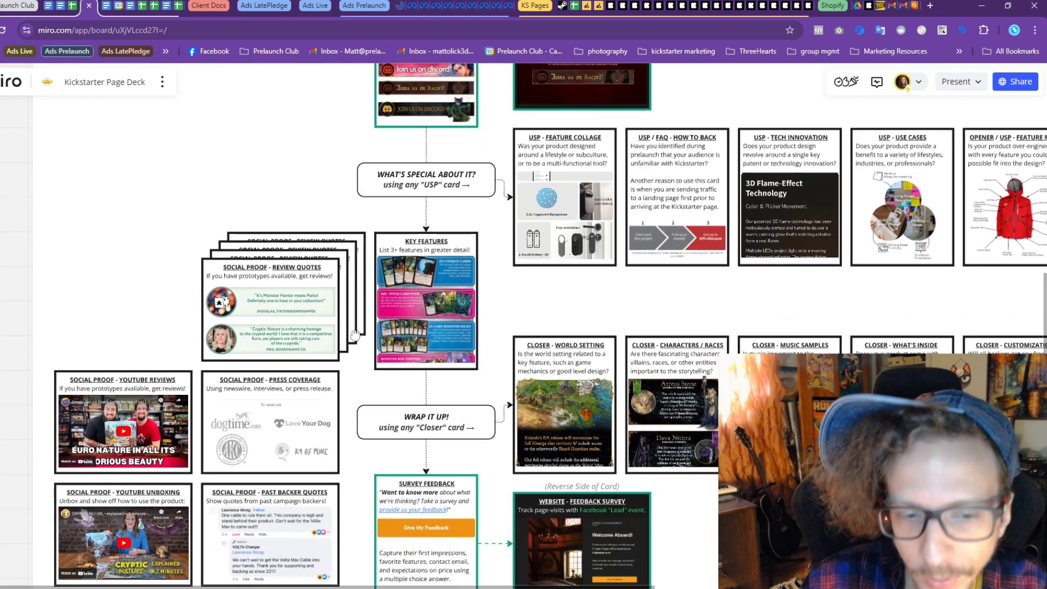
{"action": "scroll", "coordinate": [371, 333], "scroll_direction": "up", "scroll_amount": 1}
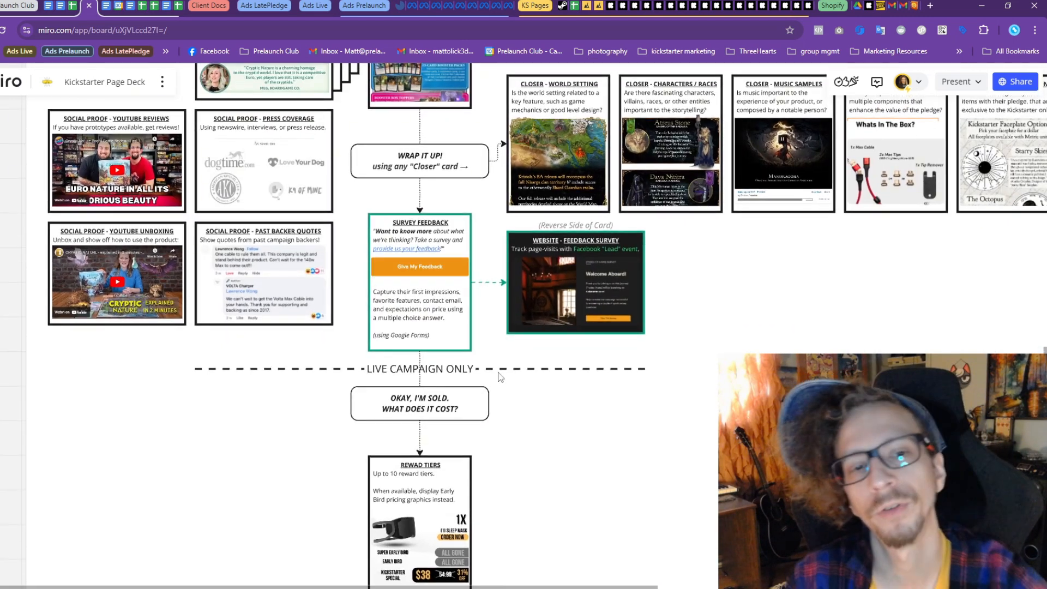
{"action": "scroll", "coordinate": [578, 393], "scroll_direction": "up", "scroll_amount": 2}
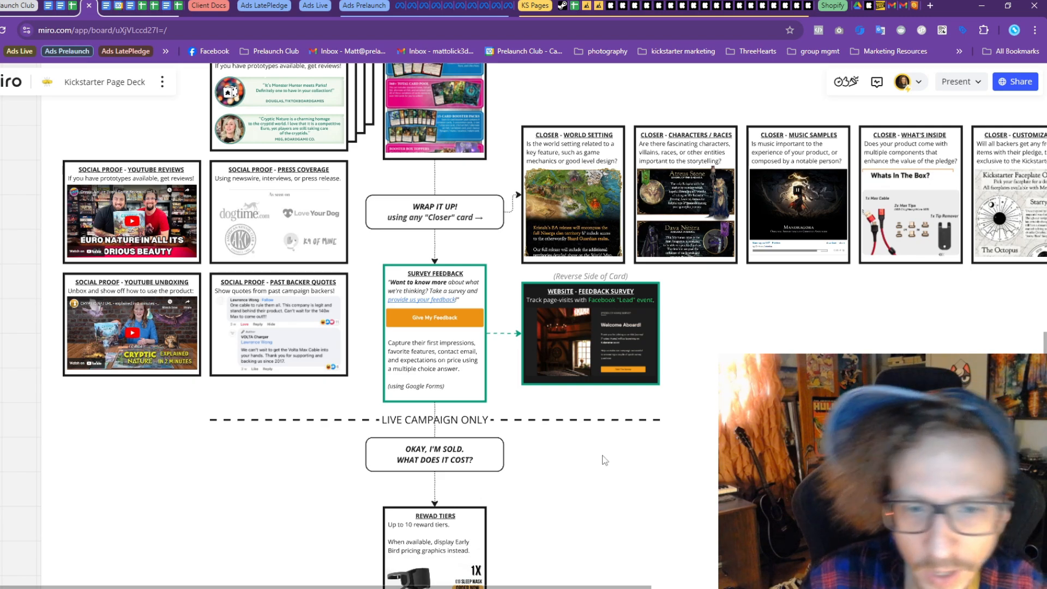
Go back to the deck's start and compare the VIP Offer and Community Giveaway website cards
{"action": "scroll", "coordinate": [604, 382], "scroll_direction": "up", "scroll_amount": 3}
{"action": "scroll", "coordinate": [620, 378], "scroll_direction": "up", "scroll_amount": 15}
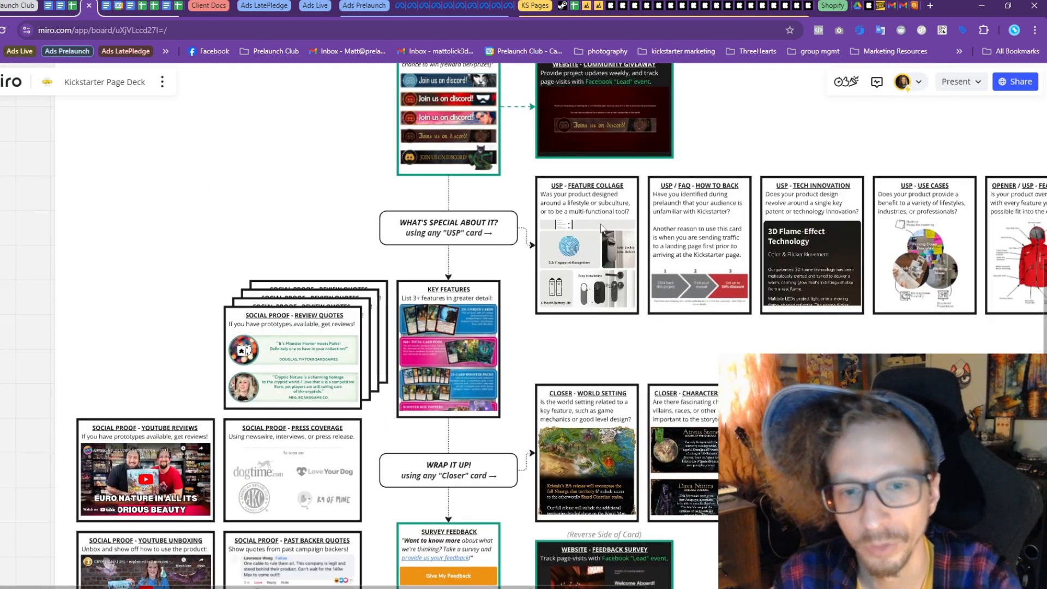
{"action": "scroll", "coordinate": [523, 319], "scroll_direction": "up", "scroll_amount": 5}
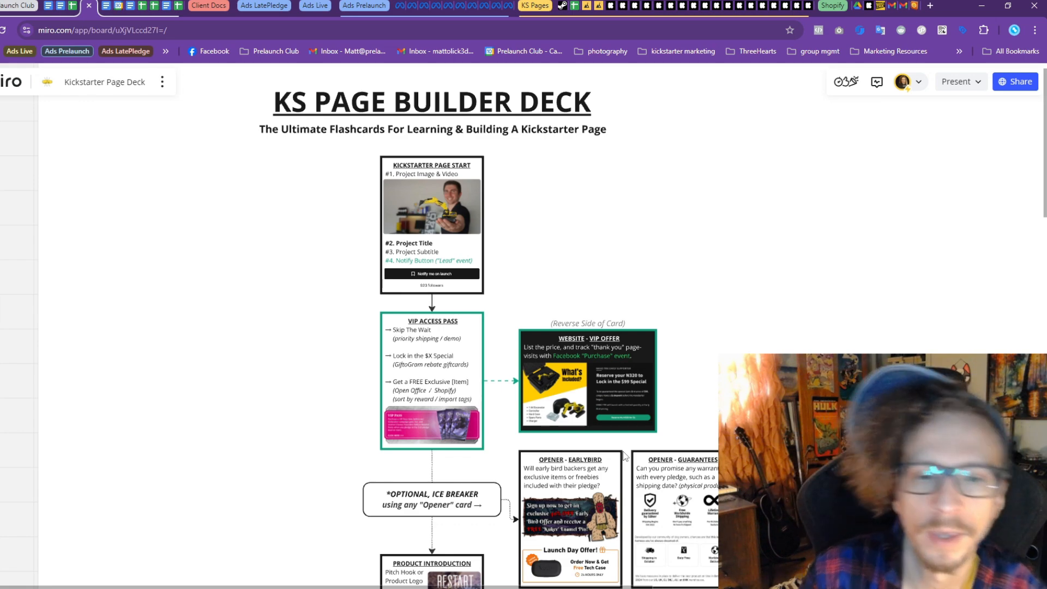
{"action": "scroll", "coordinate": [626, 308], "scroll_direction": "down", "scroll_amount": 10}
{"action": "scroll", "coordinate": [626, 308], "scroll_direction": "right", "scroll_amount": 2}
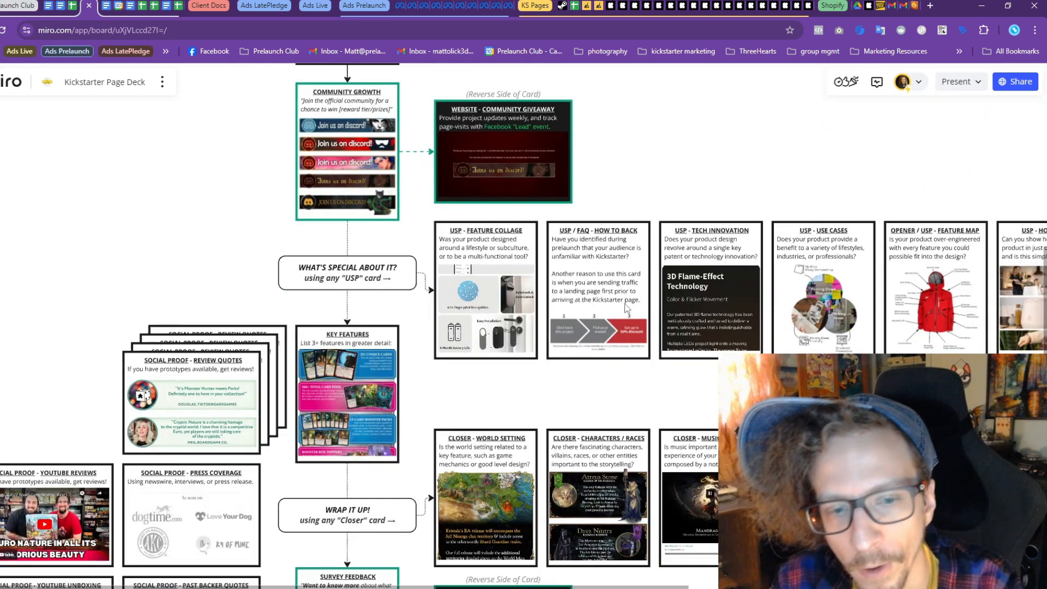
{"action": "left_click_drag", "start_coordinate": [626, 308], "coordinate": [690, 377]}
{"action": "scroll", "coordinate": [689, 377], "scroll_direction": "up", "scroll_amount": 12}
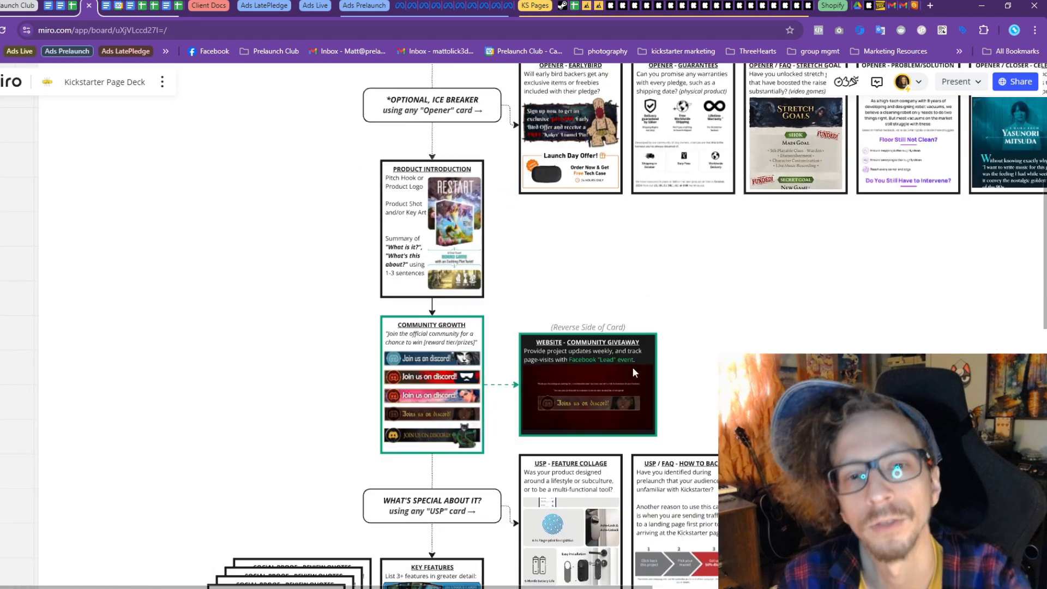
{"action": "scroll", "coordinate": [632, 366], "scroll_direction": "left", "scroll_amount": 1}
{"action": "scroll", "coordinate": [556, 378], "scroll_direction": "up", "scroll_amount": 1}
{"action": "scroll", "coordinate": [545, 359], "scroll_direction": "down", "scroll_amount": 6}
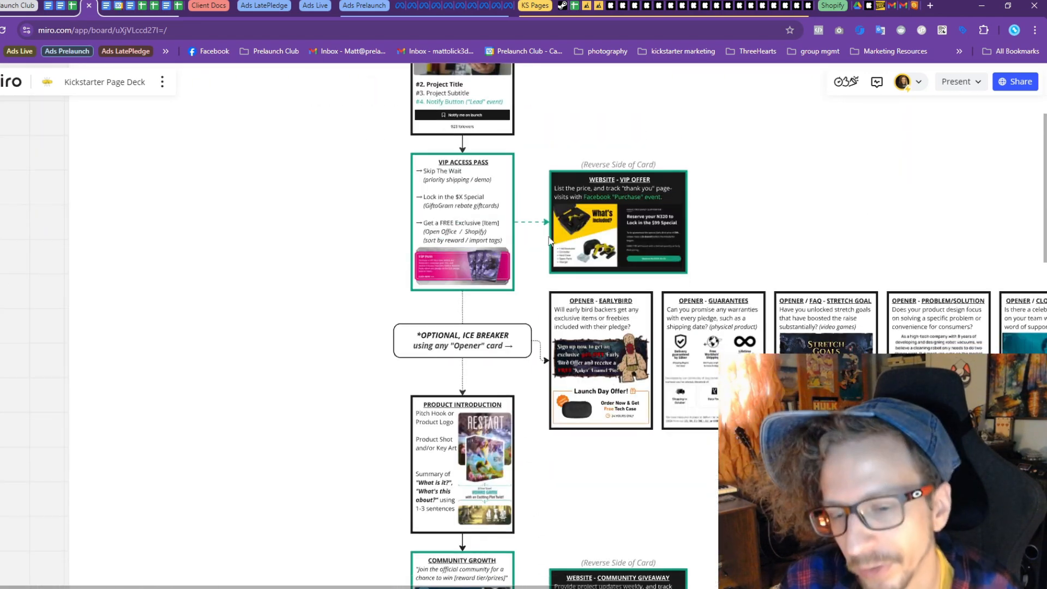
{"action": "scroll", "coordinate": [535, 341], "scroll_direction": "right", "scroll_amount": 1}
{"action": "scroll", "coordinate": [529, 336], "scroll_direction": "down", "scroll_amount": 5}
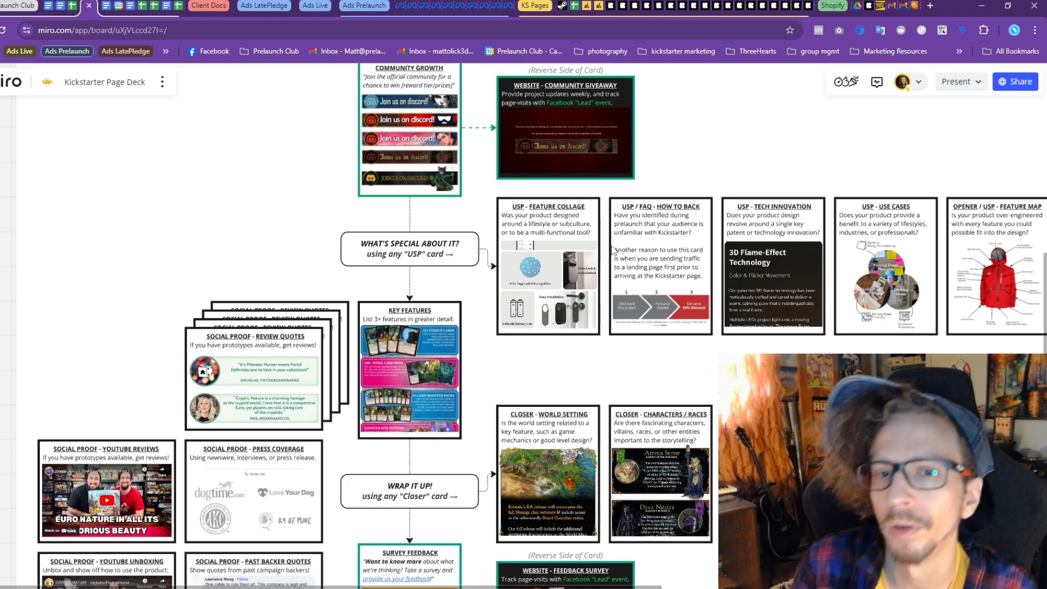
{"action": "left_click_drag", "start_coordinate": [635, 143], "coordinate": [627, 249]}
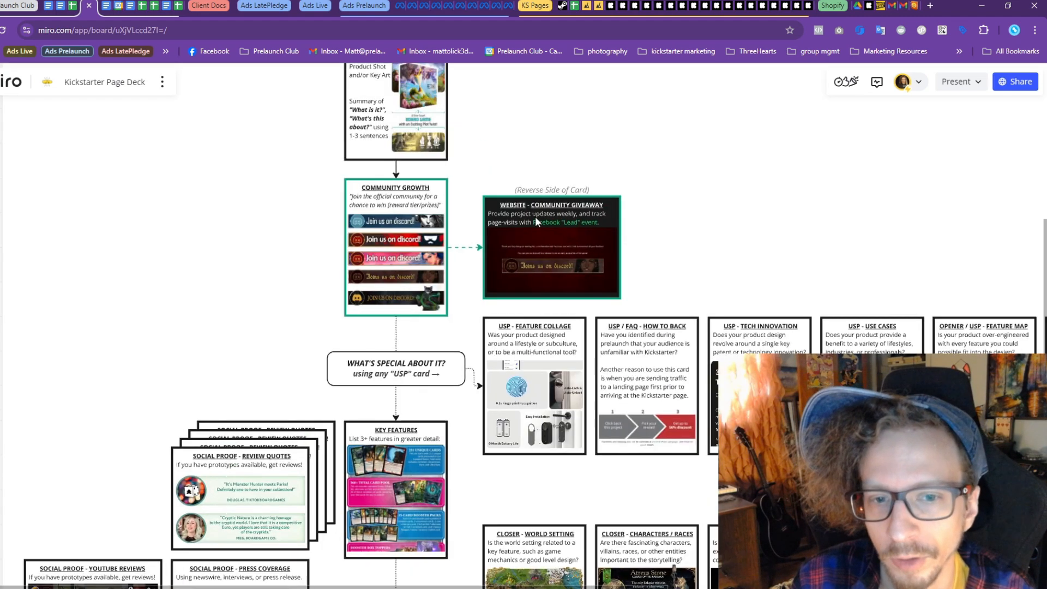
Look over the optional Opener cards and the USP and Closer cards along the deck's main flow
{"action": "left_click_drag", "start_coordinate": [517, 477], "coordinate": [523, 164]}
{"action": "left_click_drag", "start_coordinate": [545, 377], "coordinate": [551, 227]}
{"action": "left_click_drag", "start_coordinate": [468, 109], "coordinate": [434, 469]}
{"action": "left_click_drag", "start_coordinate": [458, 81], "coordinate": [224, 305]}
{"action": "left_click_drag", "start_coordinate": [774, 276], "coordinate": [709, 315]}
{"action": "left_click_drag", "start_coordinate": [288, 268], "coordinate": [670, 350]}
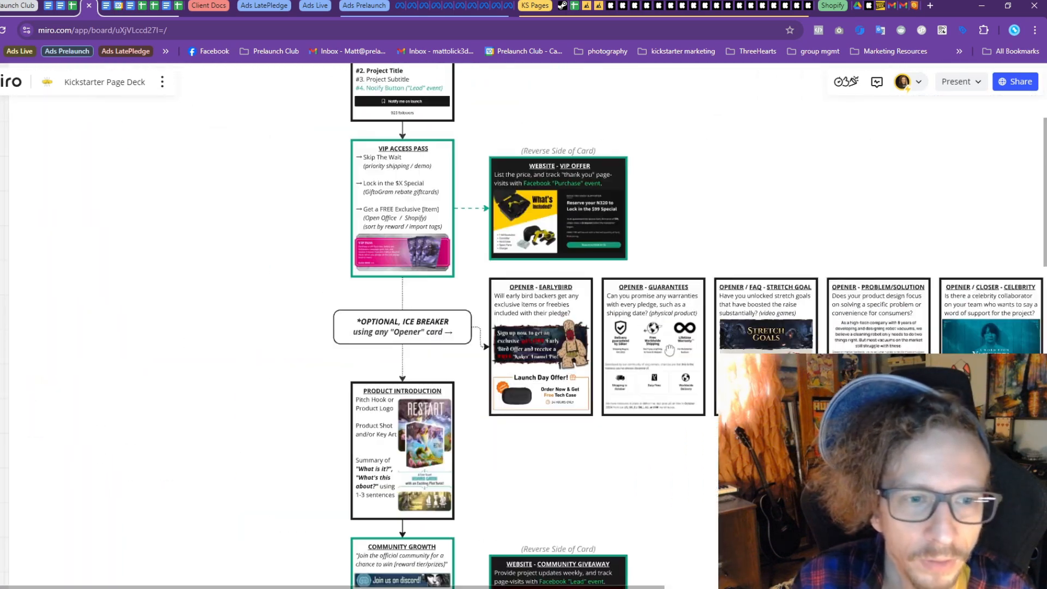
{"action": "left_click_drag", "start_coordinate": [488, 120], "coordinate": [488, 229]}
{"action": "left_click_drag", "start_coordinate": [468, 533], "coordinate": [451, 244]}
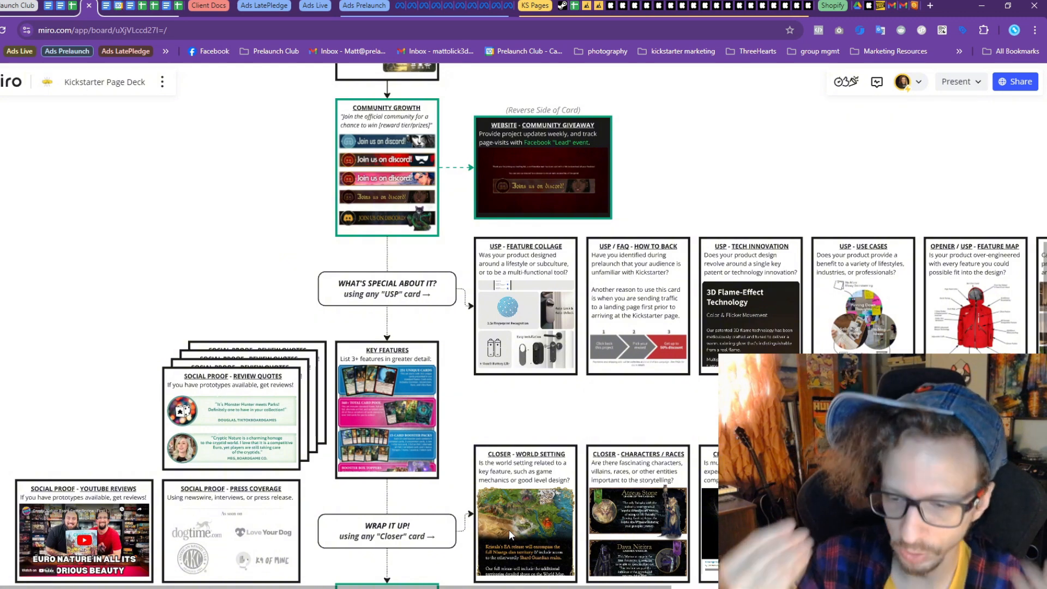
Follow the deck from the Product Introduction card through the Reward Tiers and Add-Ons to the FAQ cards
{"action": "scroll", "coordinate": [478, 430], "scroll_direction": "up", "scroll_amount": 5}
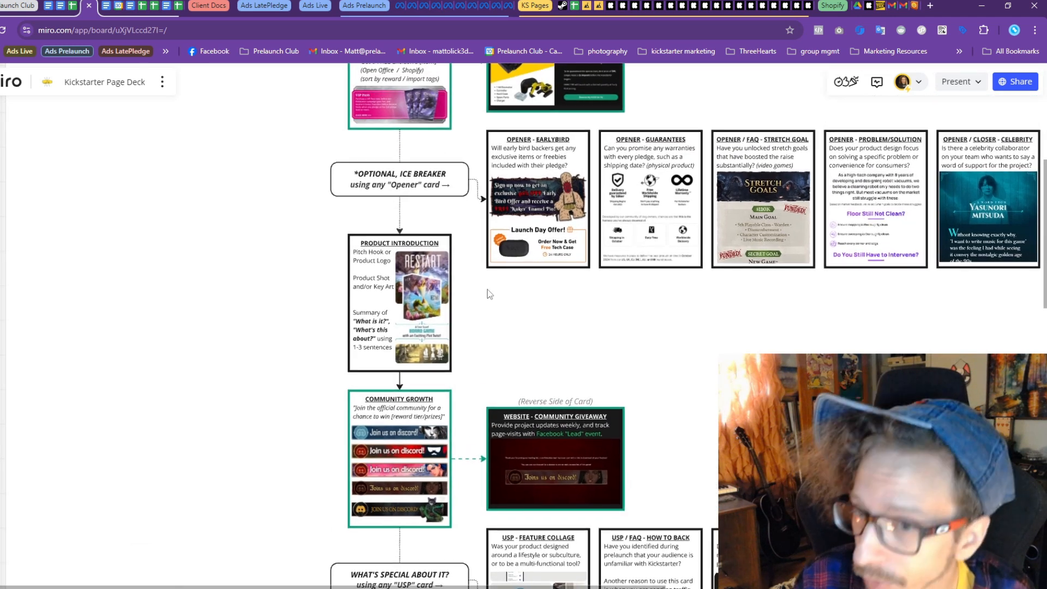
{"action": "left_click_drag", "start_coordinate": [488, 289], "coordinate": [481, 332]}
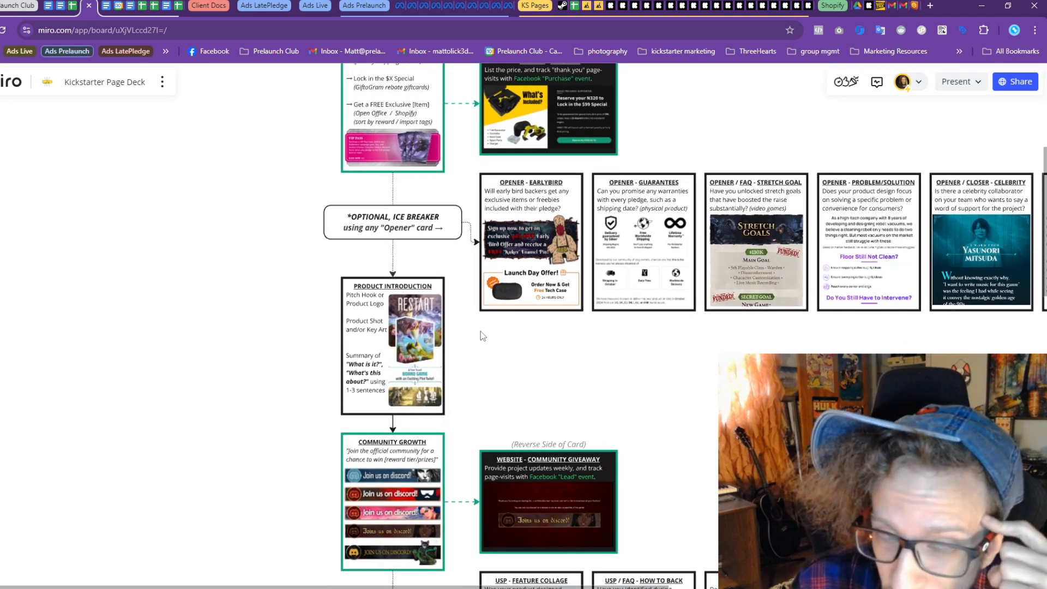
{"action": "scroll", "coordinate": [539, 327], "scroll_direction": "down", "scroll_amount": 5}
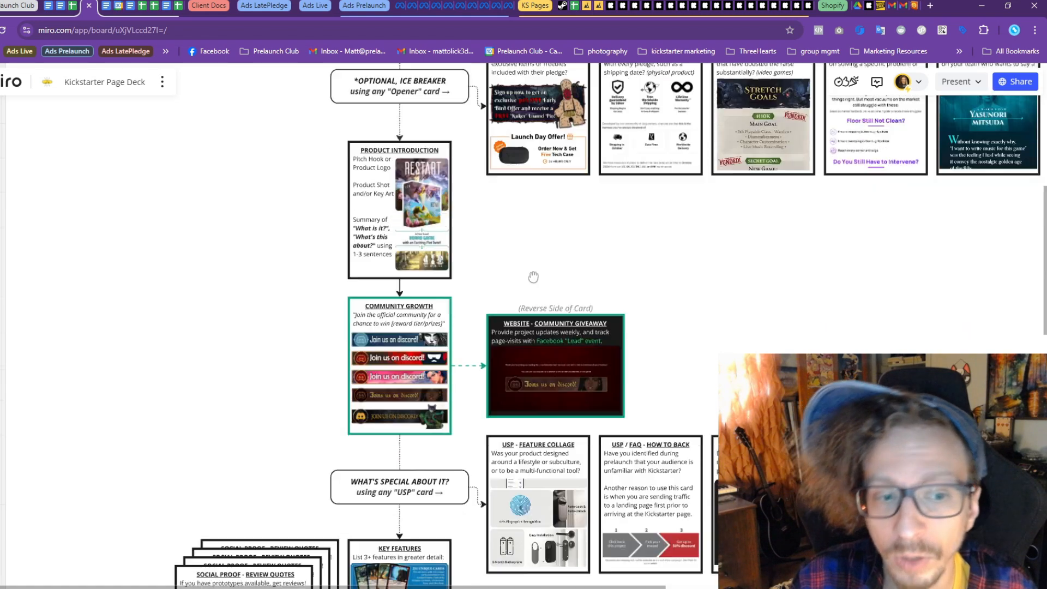
{"action": "scroll", "coordinate": [528, 290], "scroll_direction": "down", "scroll_amount": 3}
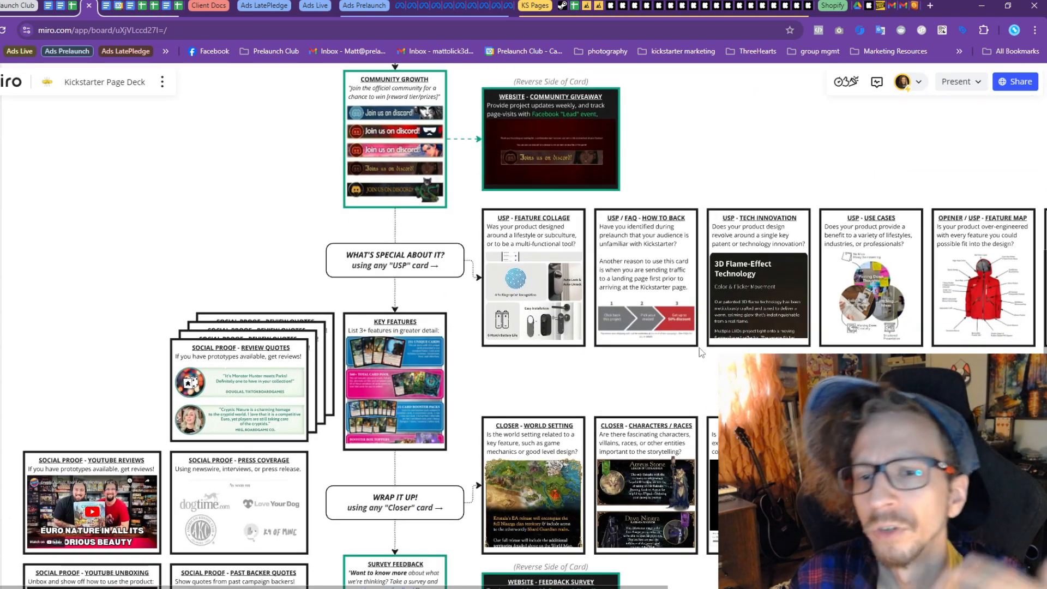
{"action": "scroll", "coordinate": [587, 326], "scroll_direction": "down", "scroll_amount": 2}
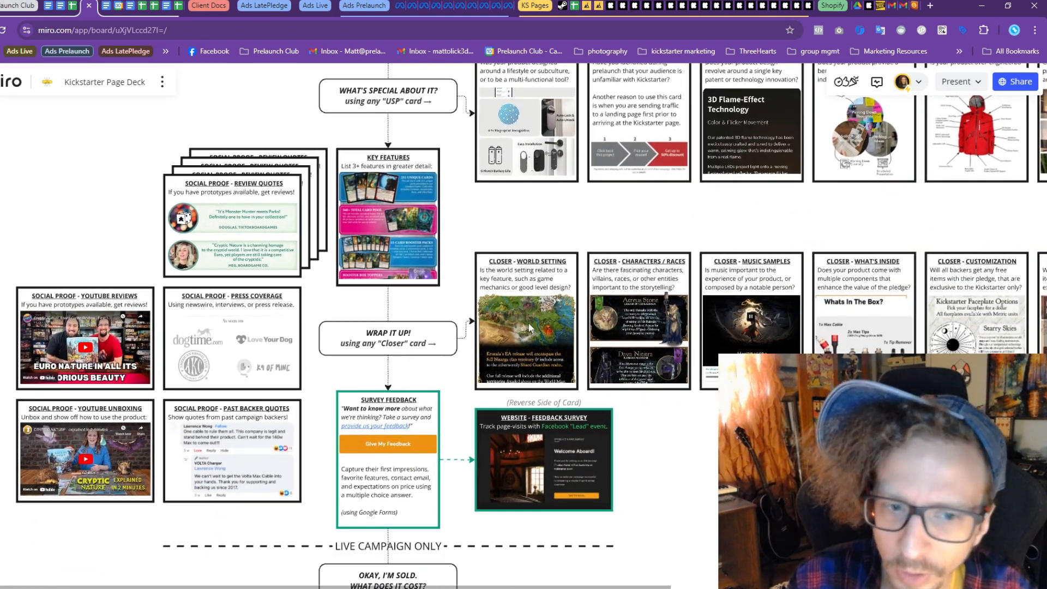
{"action": "scroll", "coordinate": [483, 360], "scroll_direction": "down", "scroll_amount": 9}
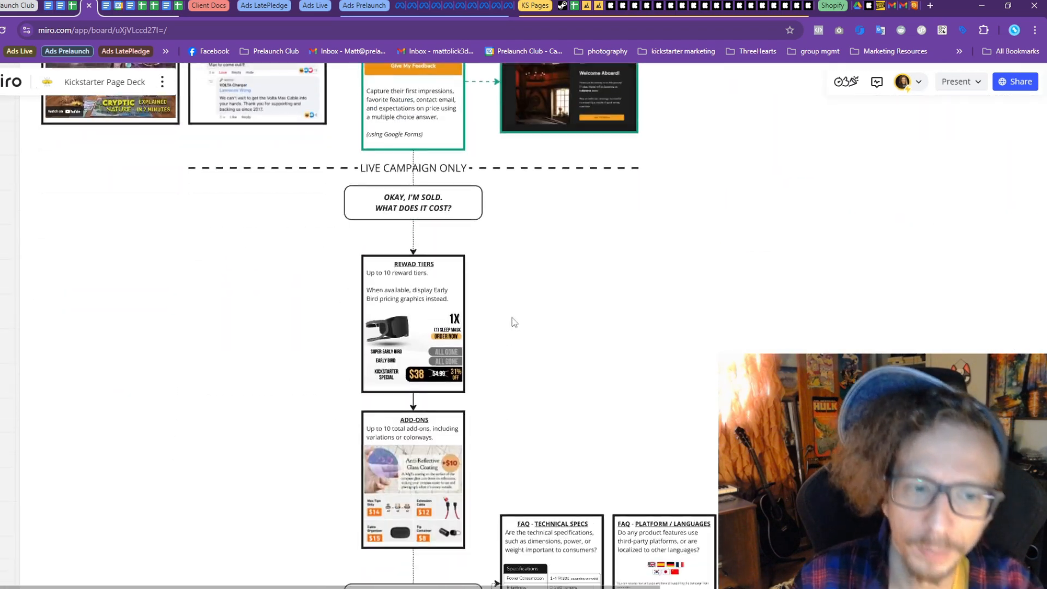
{"action": "scroll", "coordinate": [518, 281], "scroll_direction": "down", "scroll_amount": 2}
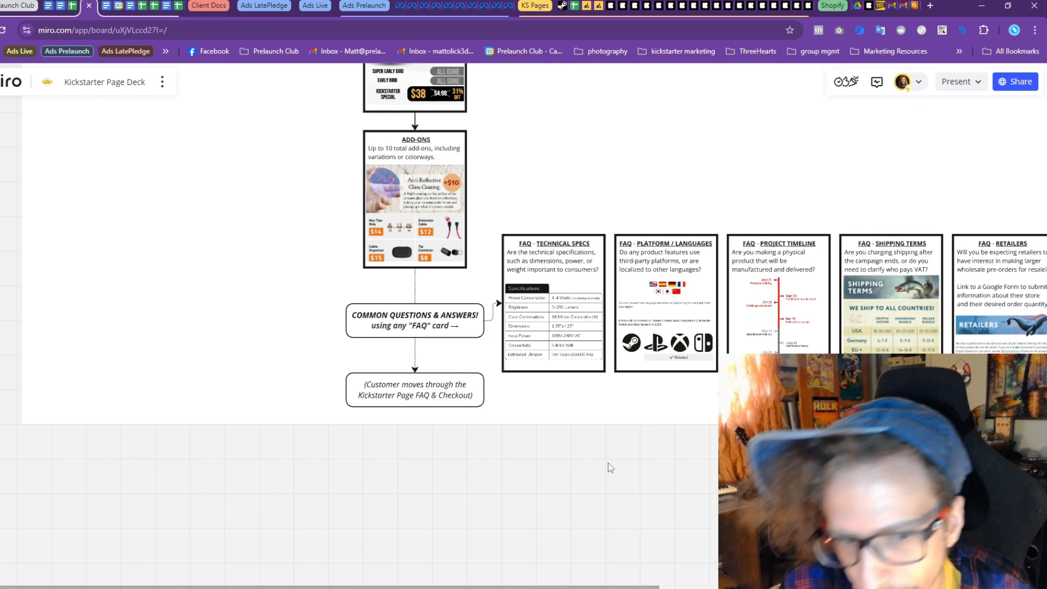
Return to the top of the deck, then view the VIP Pass banner on the NANO TRX Kickstarter page again
{"action": "scroll", "coordinate": [607, 464], "scroll_direction": "up", "scroll_amount": 15}
{"action": "scroll", "coordinate": [582, 366], "scroll_direction": "up", "scroll_amount": 8}
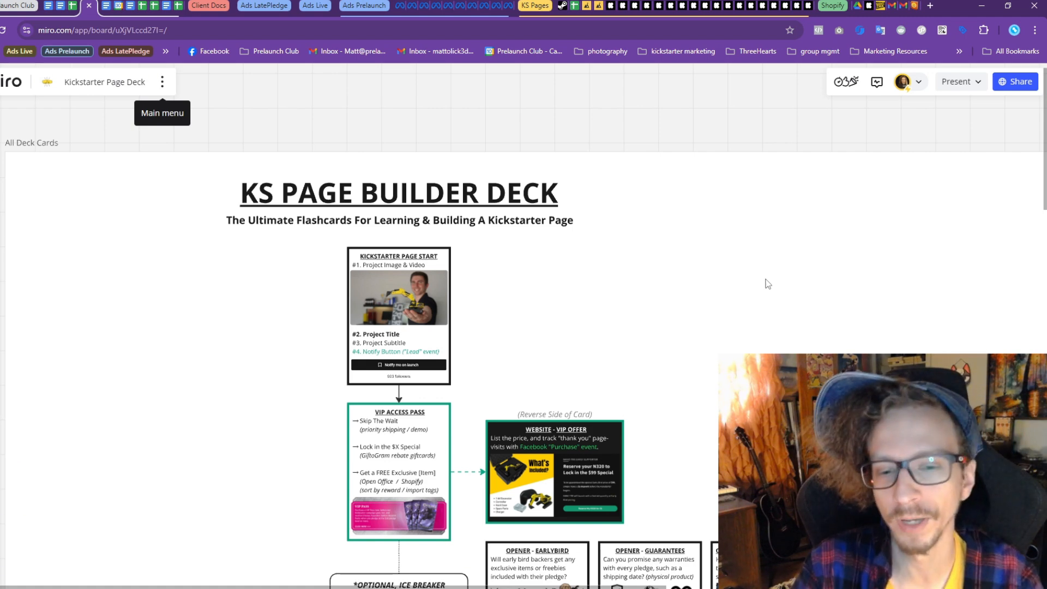
{"action": "left_click", "coordinate": [611, 5]}
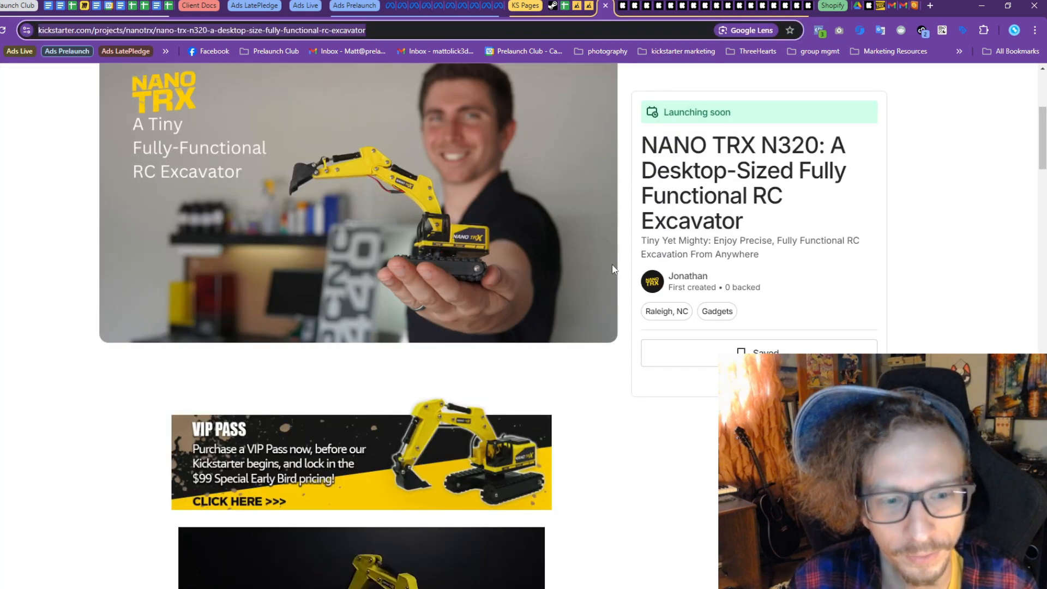
{"action": "scroll", "coordinate": [600, 283], "scroll_direction": "down", "scroll_amount": 3}
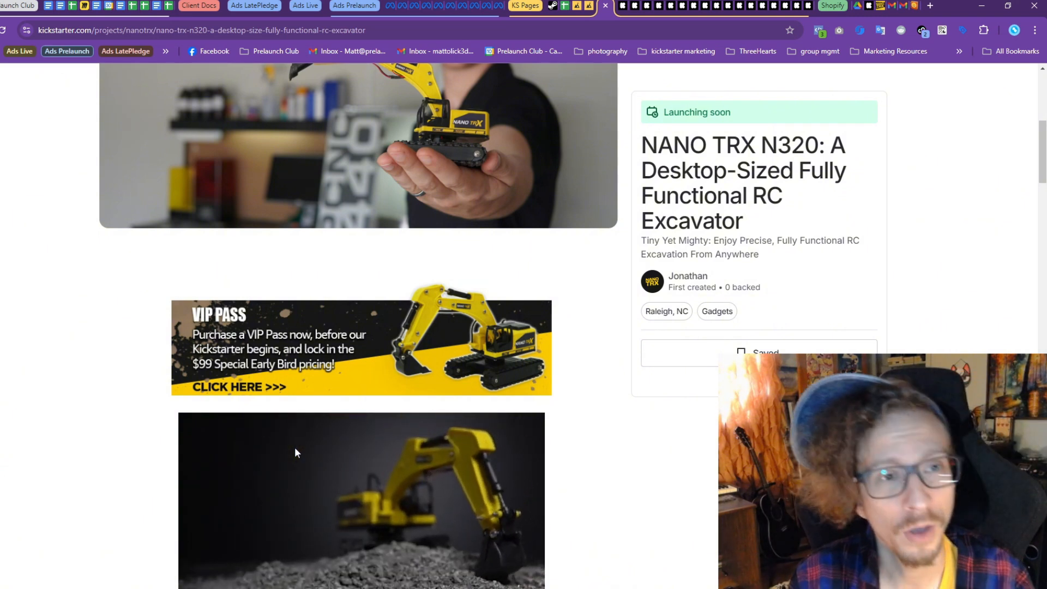
Open prelaunch.marketing in a new browser tab and view its Kickstarter Marketing Templates page and the Free Academy lessons
{"action": "left_click", "coordinate": [930, 5]}
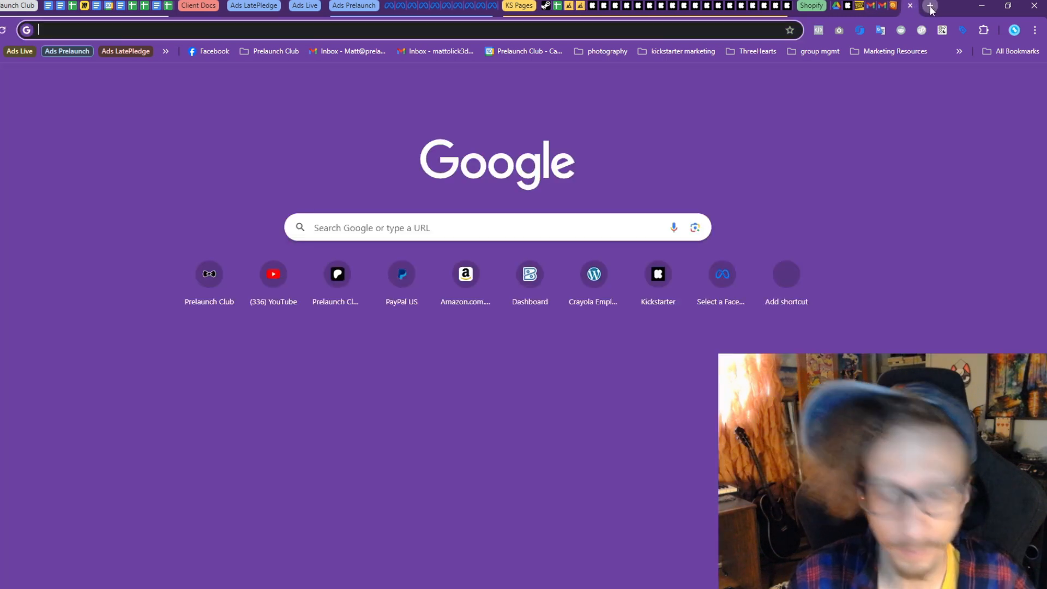
{"action": "type", "text": "prelaun"}
{"action": "key", "text": "Return"}
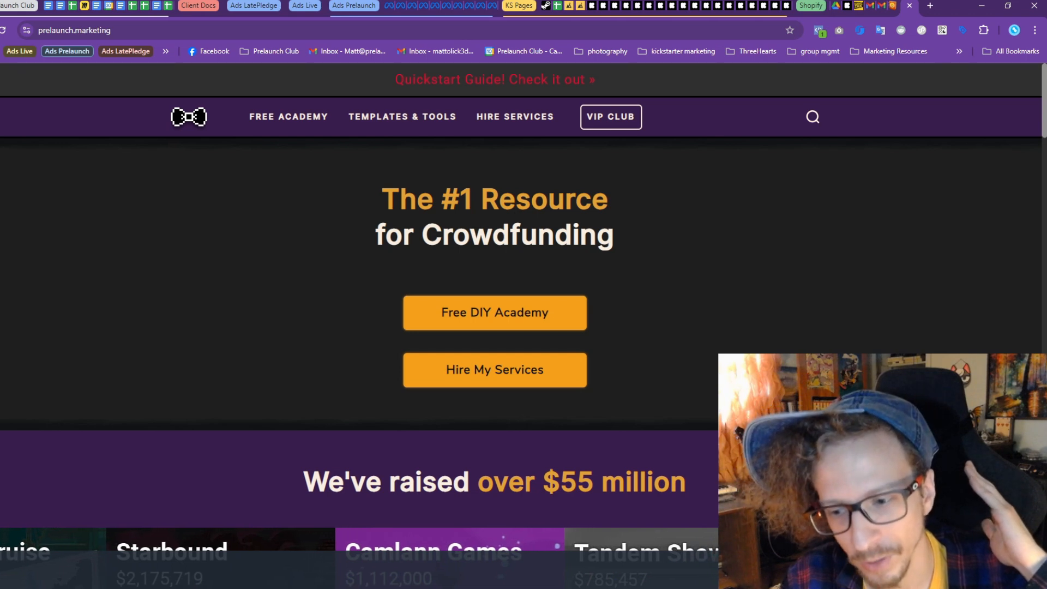
{"action": "left_click", "coordinate": [447, 125]}
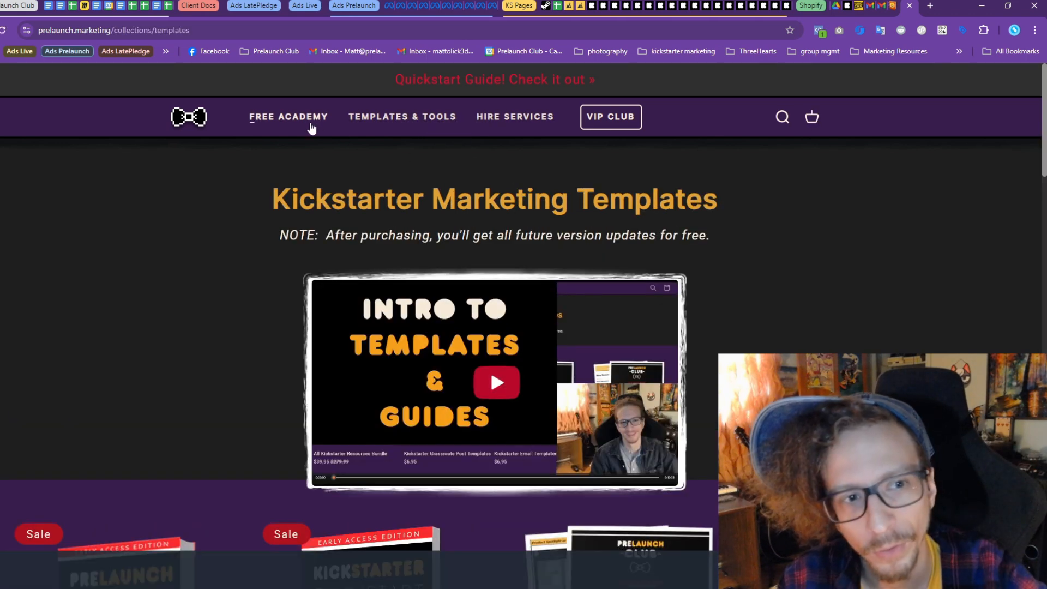
{"action": "left_click", "coordinate": [316, 126]}
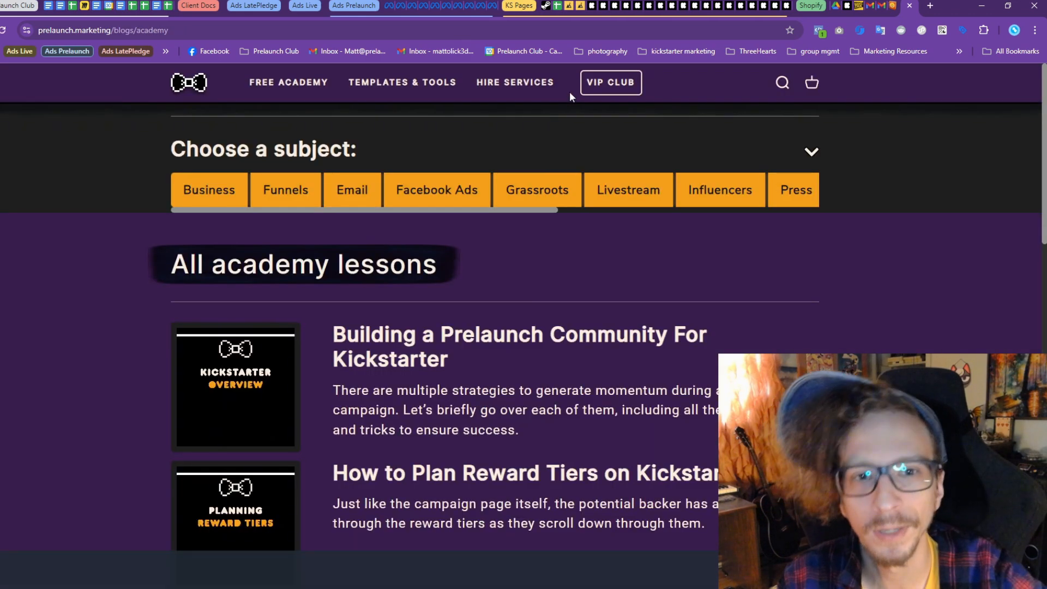
Open the VIP Club page and look over its special offer, independent partners and client testimonials
{"action": "left_click", "coordinate": [611, 83]}
{"action": "scroll", "coordinate": [669, 318], "scroll_direction": "down", "scroll_amount": 6}
{"action": "scroll", "coordinate": [668, 317], "scroll_direction": "down", "scroll_amount": 20}
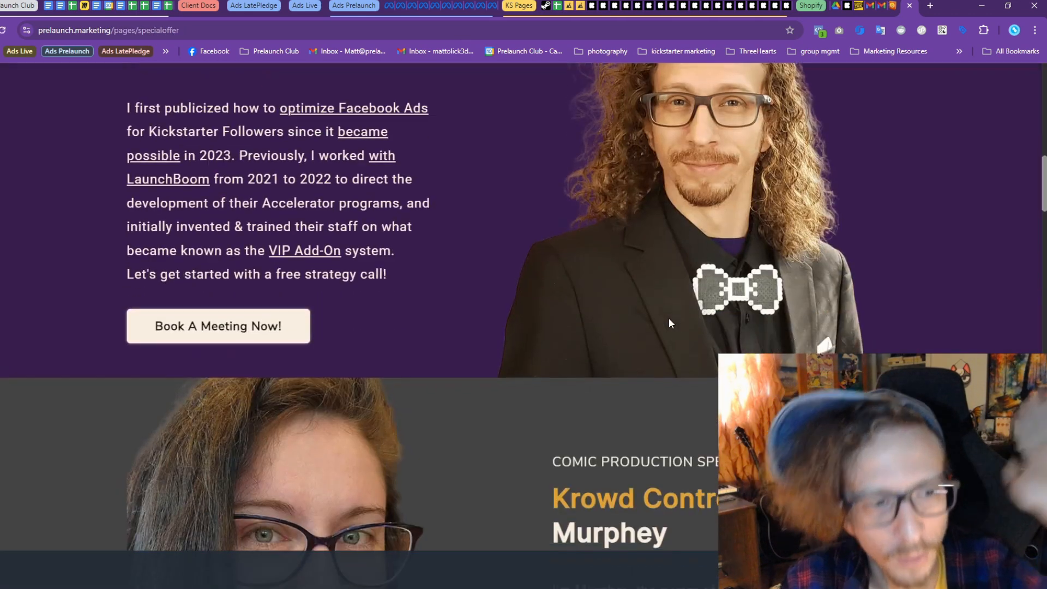
{"action": "scroll", "coordinate": [668, 318], "scroll_direction": "down", "scroll_amount": 20}
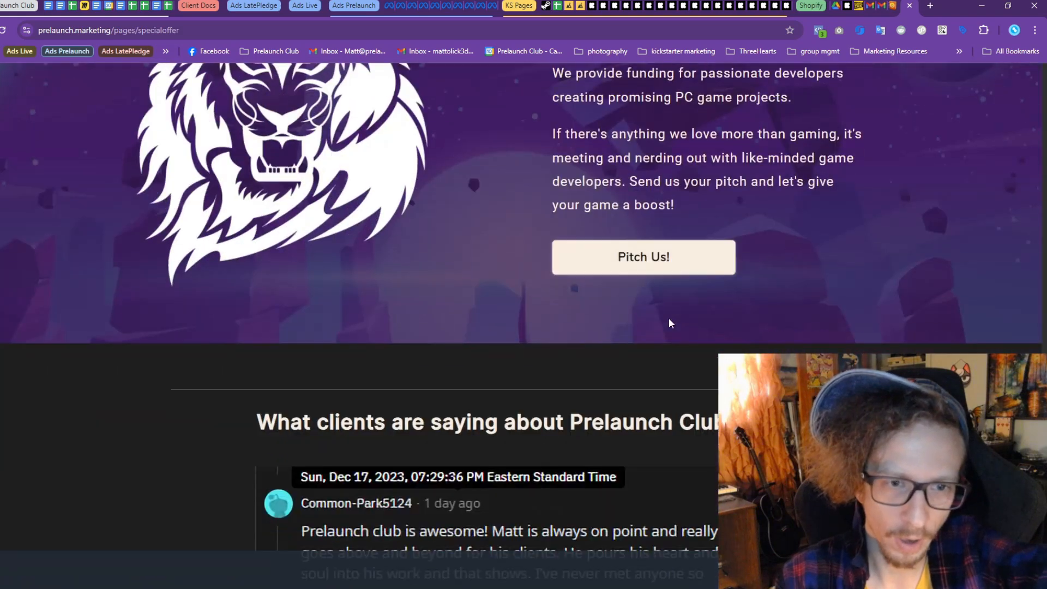
{"action": "scroll", "coordinate": [669, 318], "scroll_direction": "up", "scroll_amount": 13}
{"action": "scroll", "coordinate": [669, 319], "scroll_direction": "up", "scroll_amount": 20}
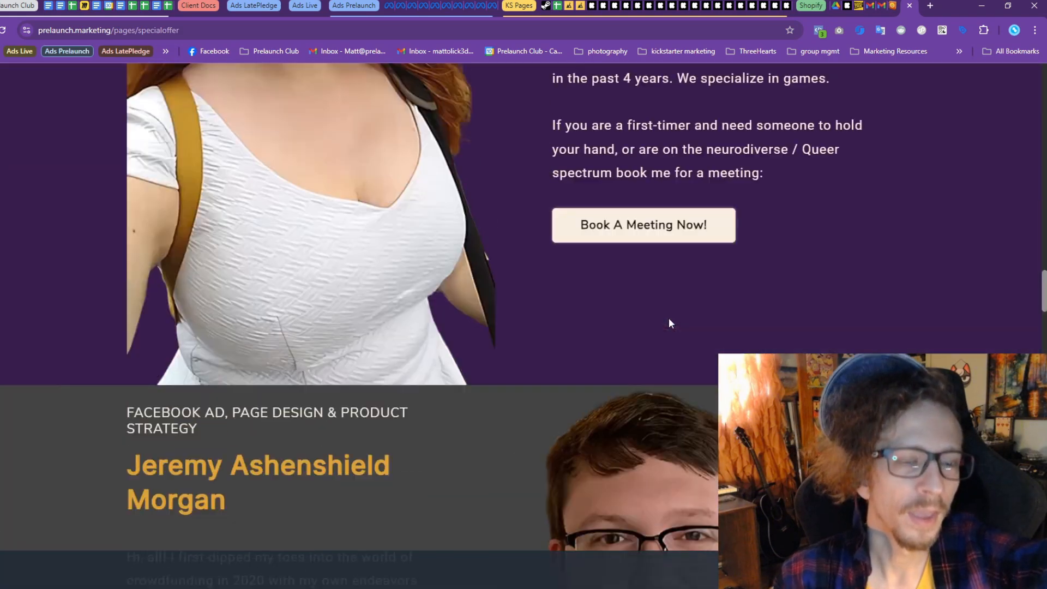
{"action": "scroll", "coordinate": [669, 319], "scroll_direction": "up", "scroll_amount": 15}
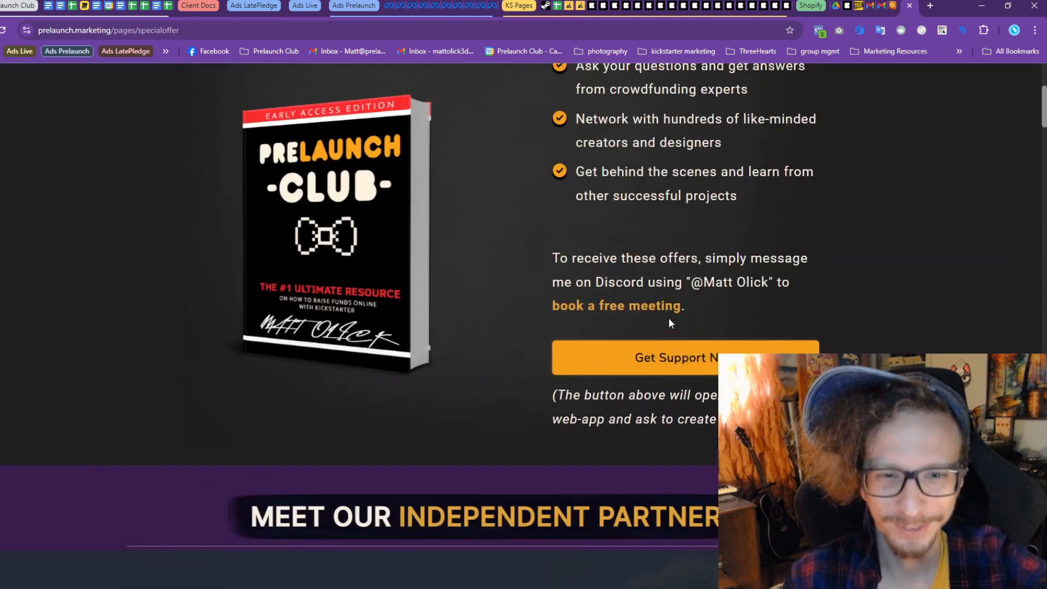